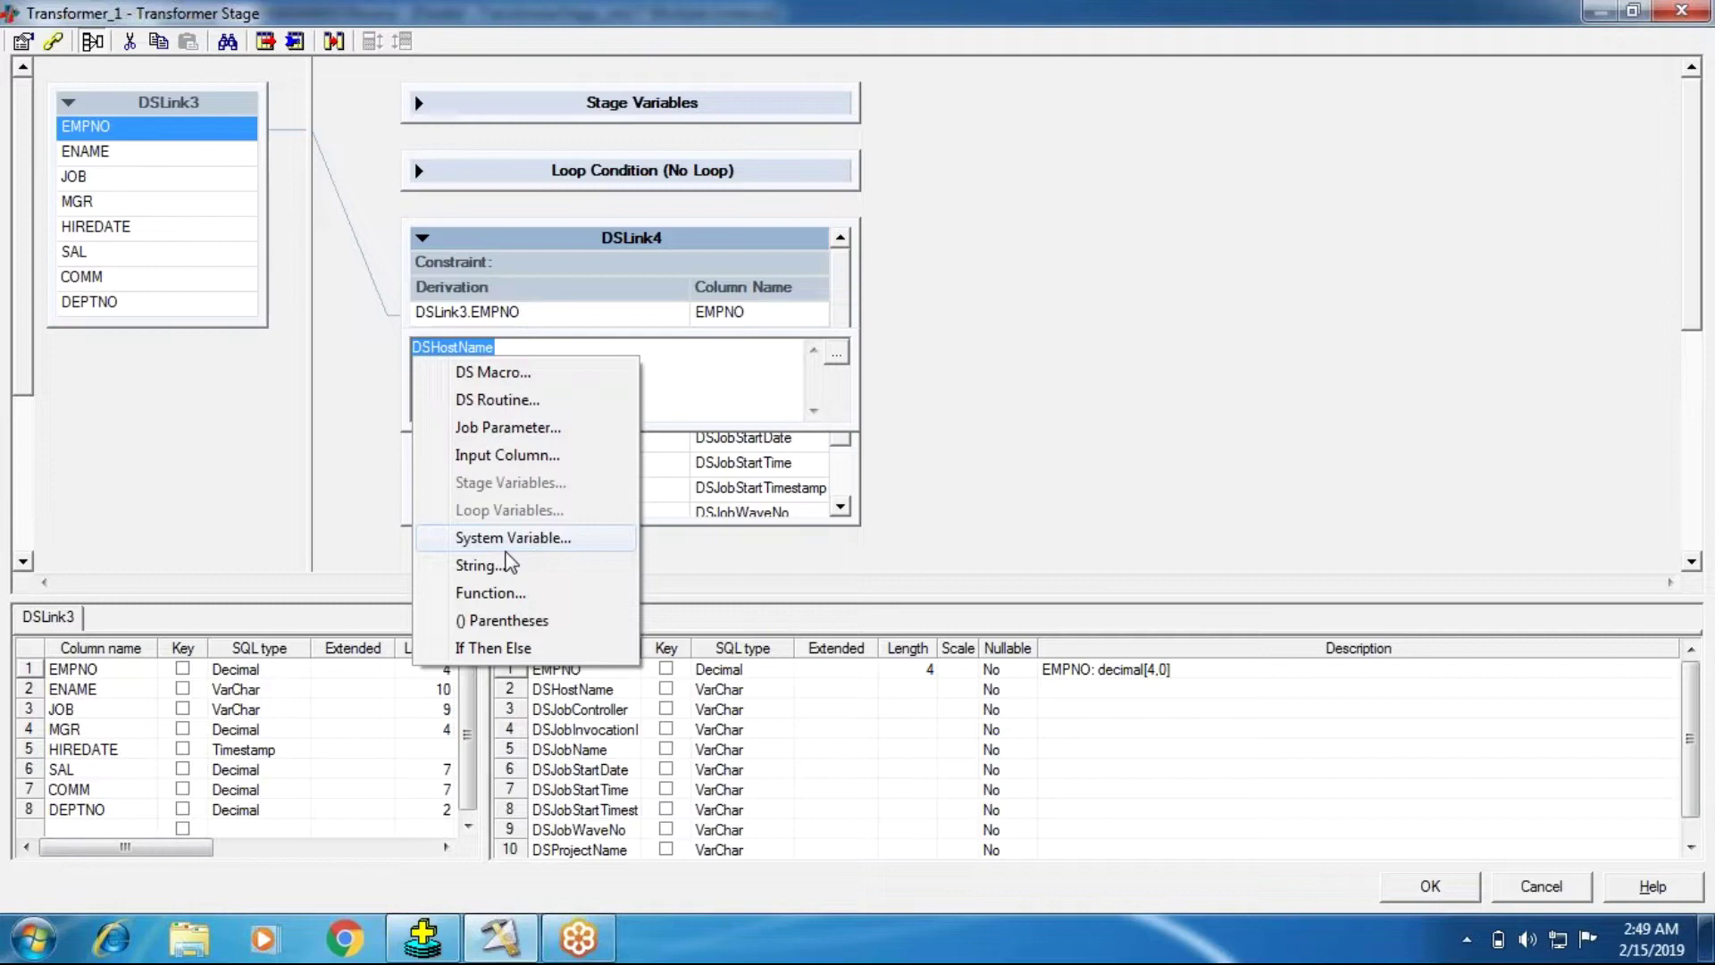
# Examine the system variables available for the DSHostName derivation, including with the stage variables expanded, and close the Transformer editor.
pyautogui.click(1244, 485)
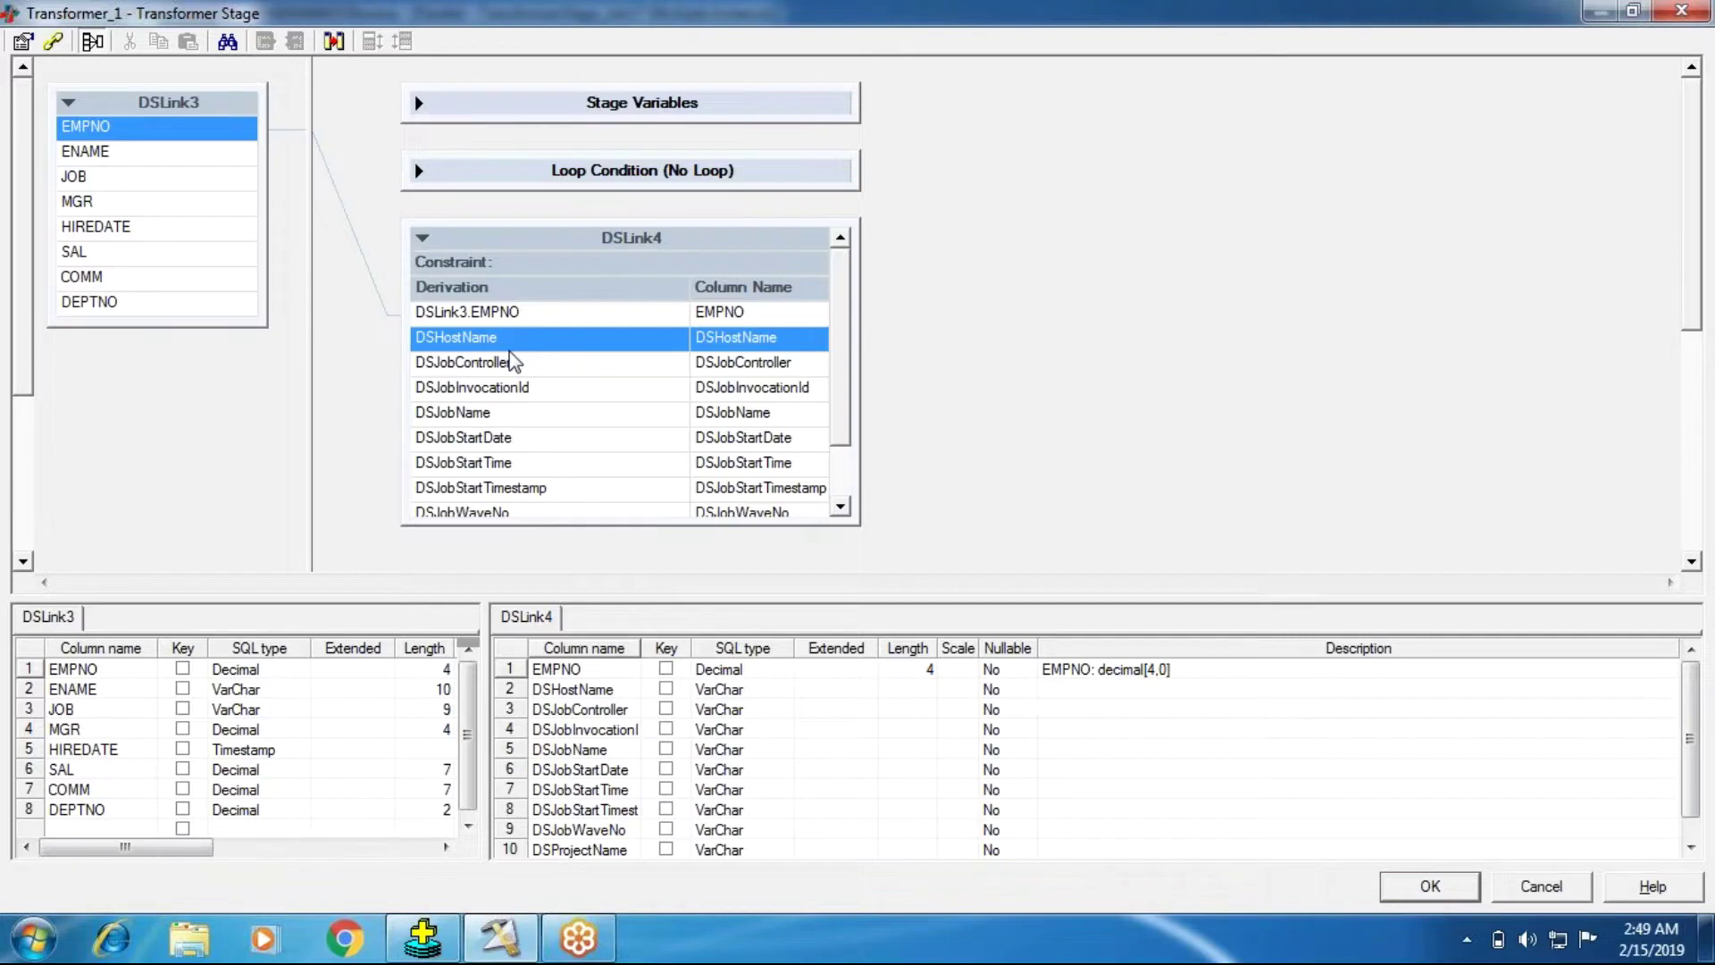
pyautogui.click(417, 104)
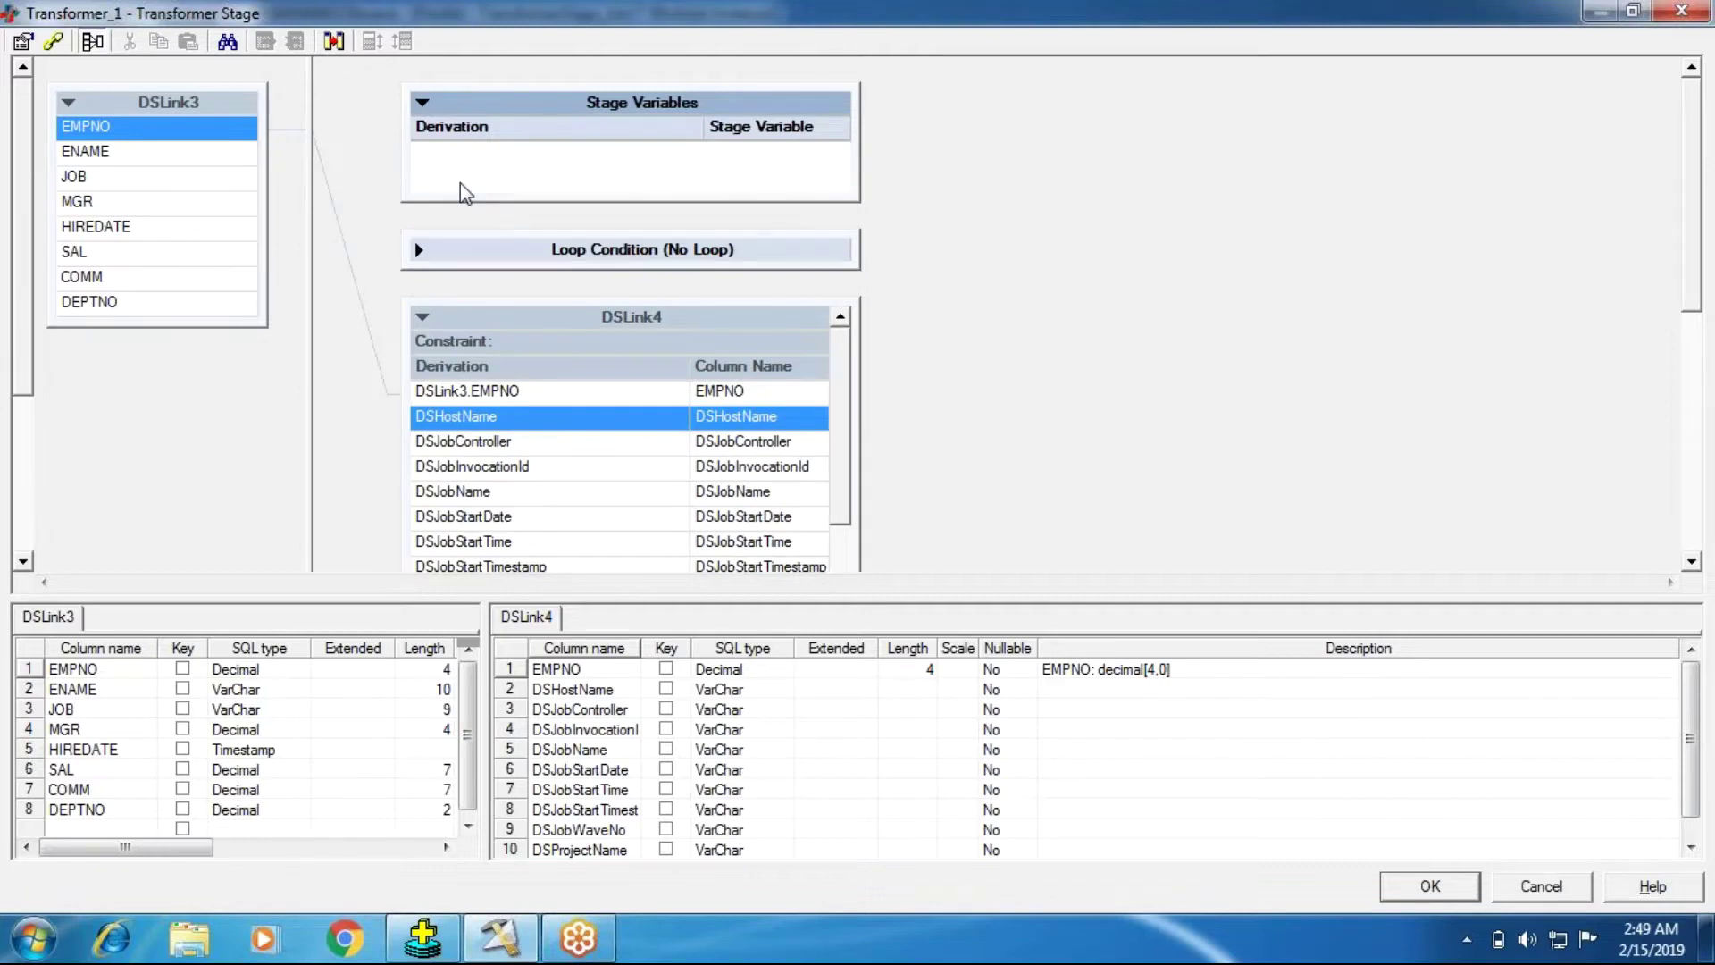
pyautogui.doubleClick(511, 418)
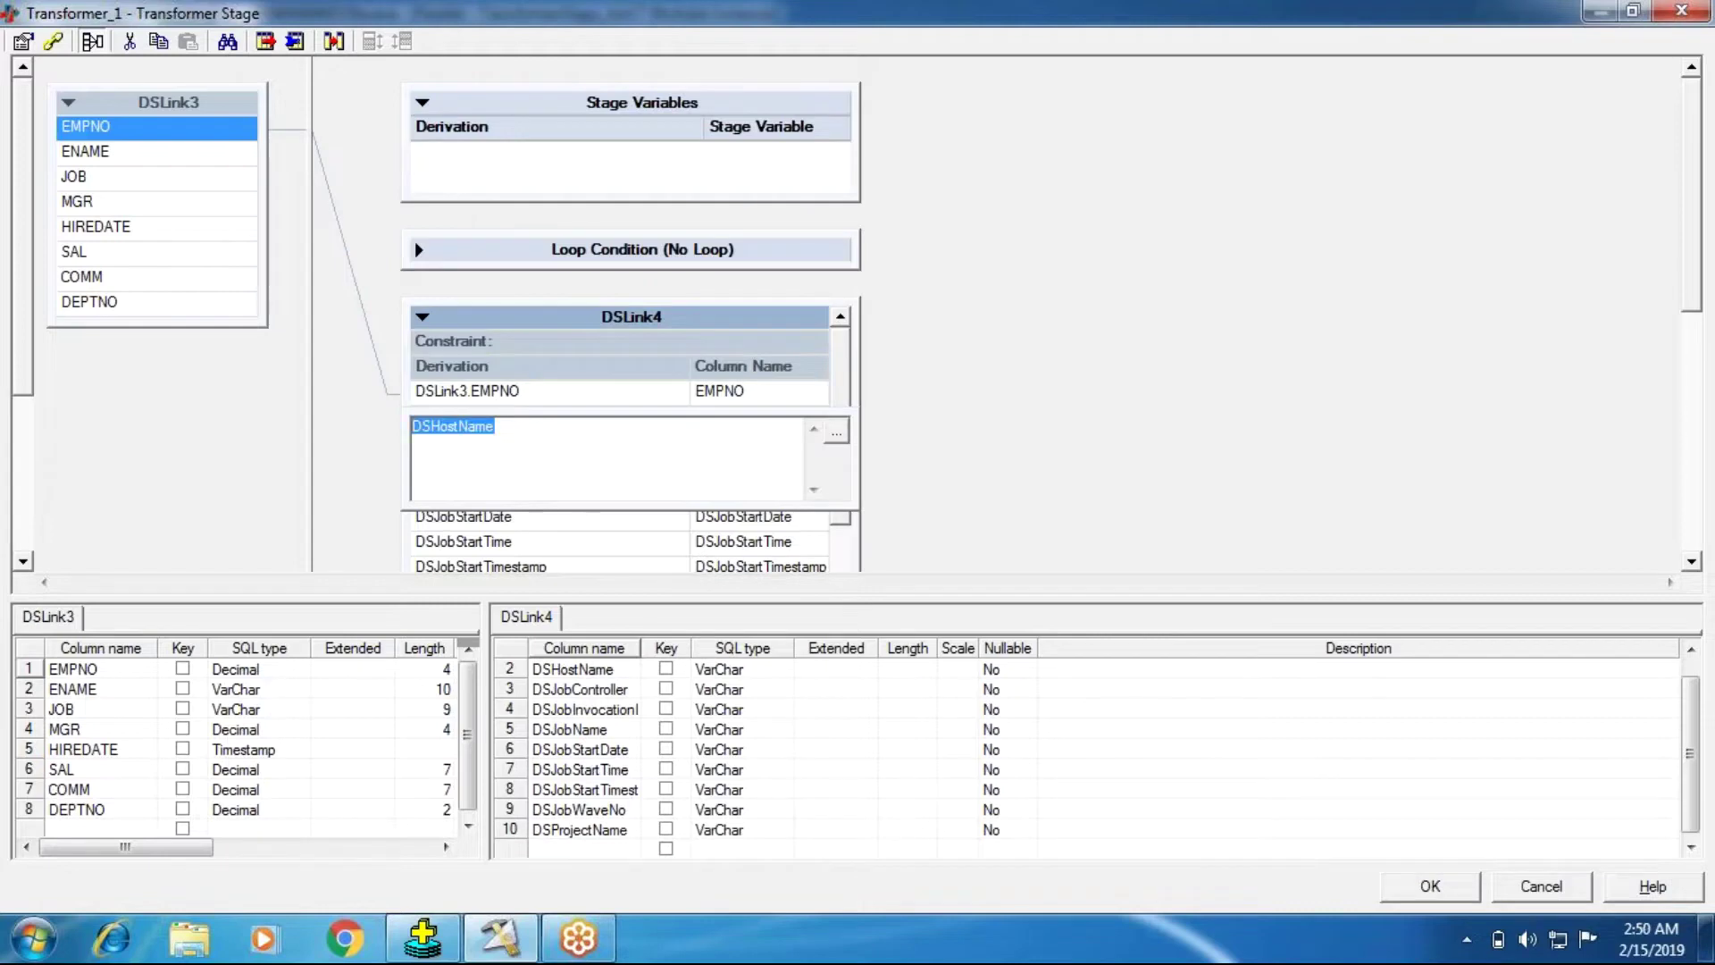
pyautogui.rightClick(413, 433)
pyautogui.click(501, 617)
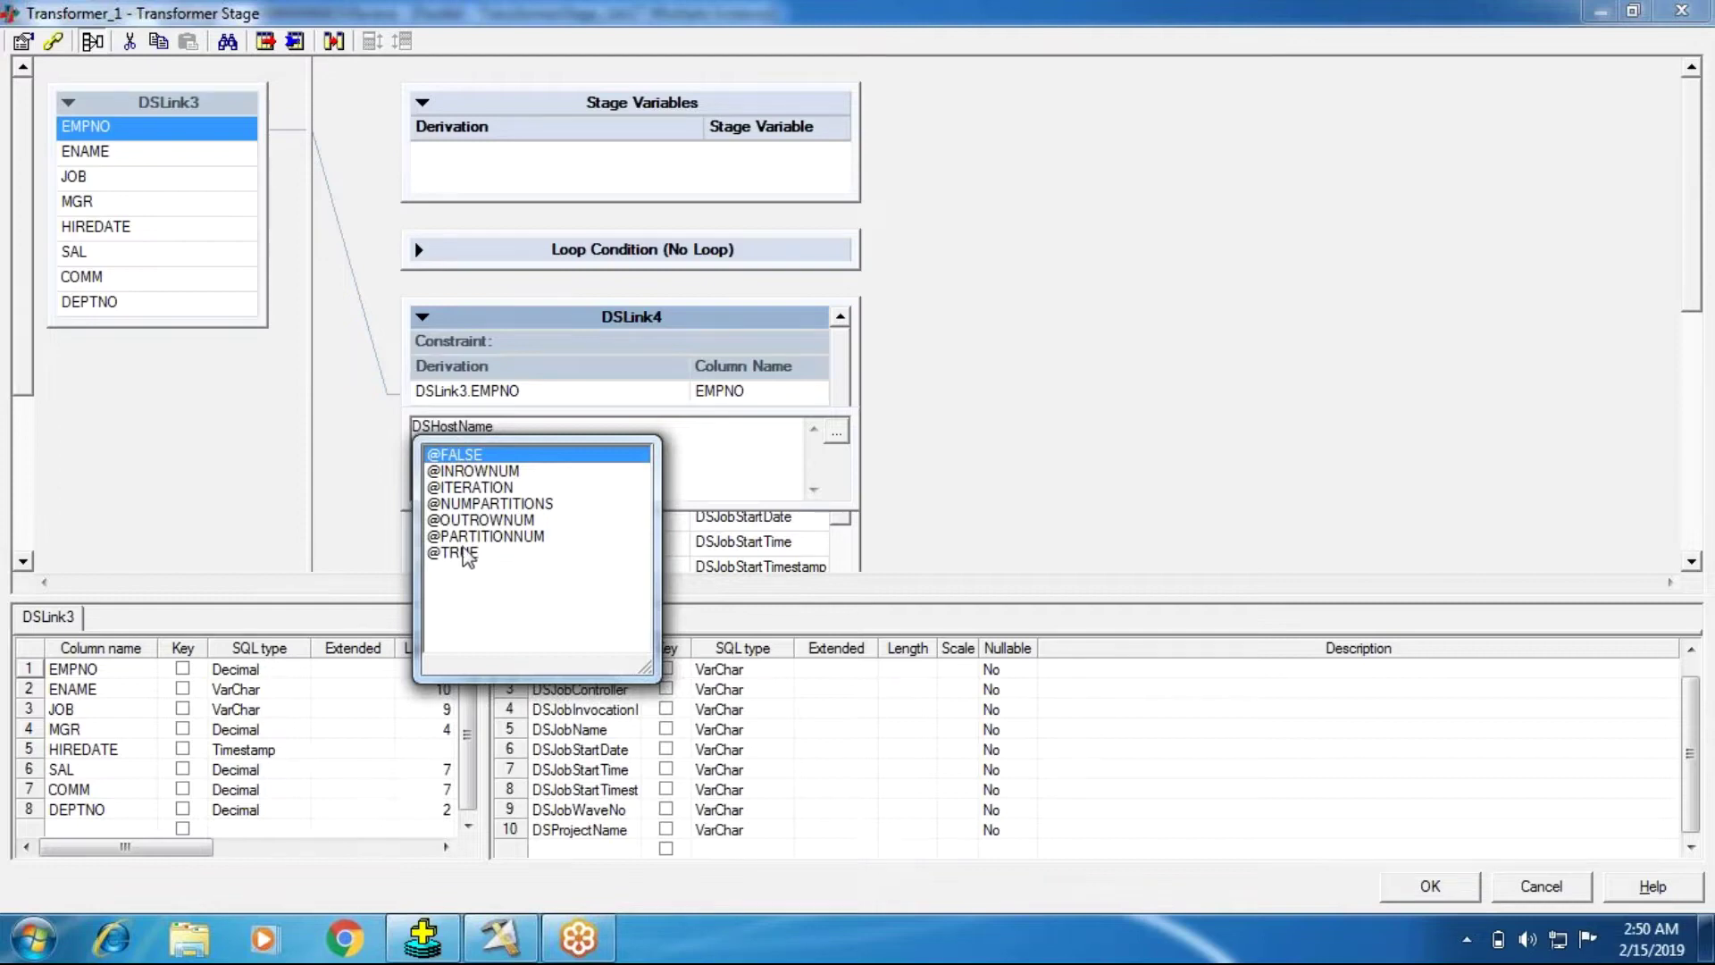
pyautogui.click(939, 393)
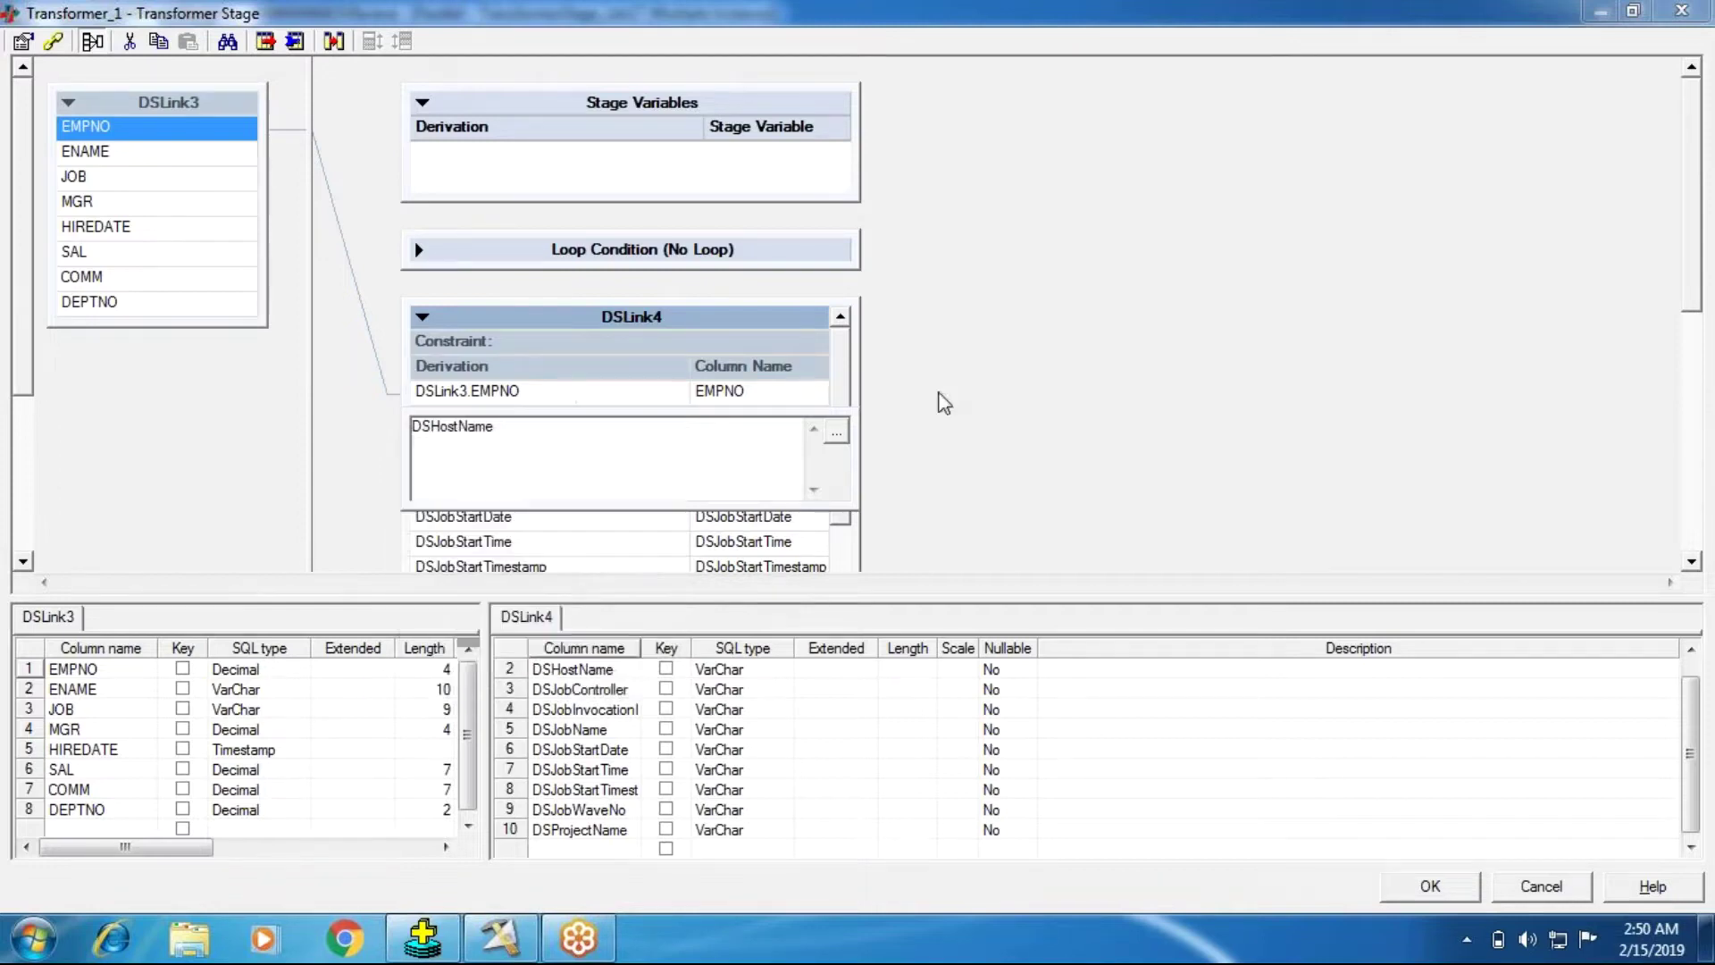
pyautogui.click(957, 475)
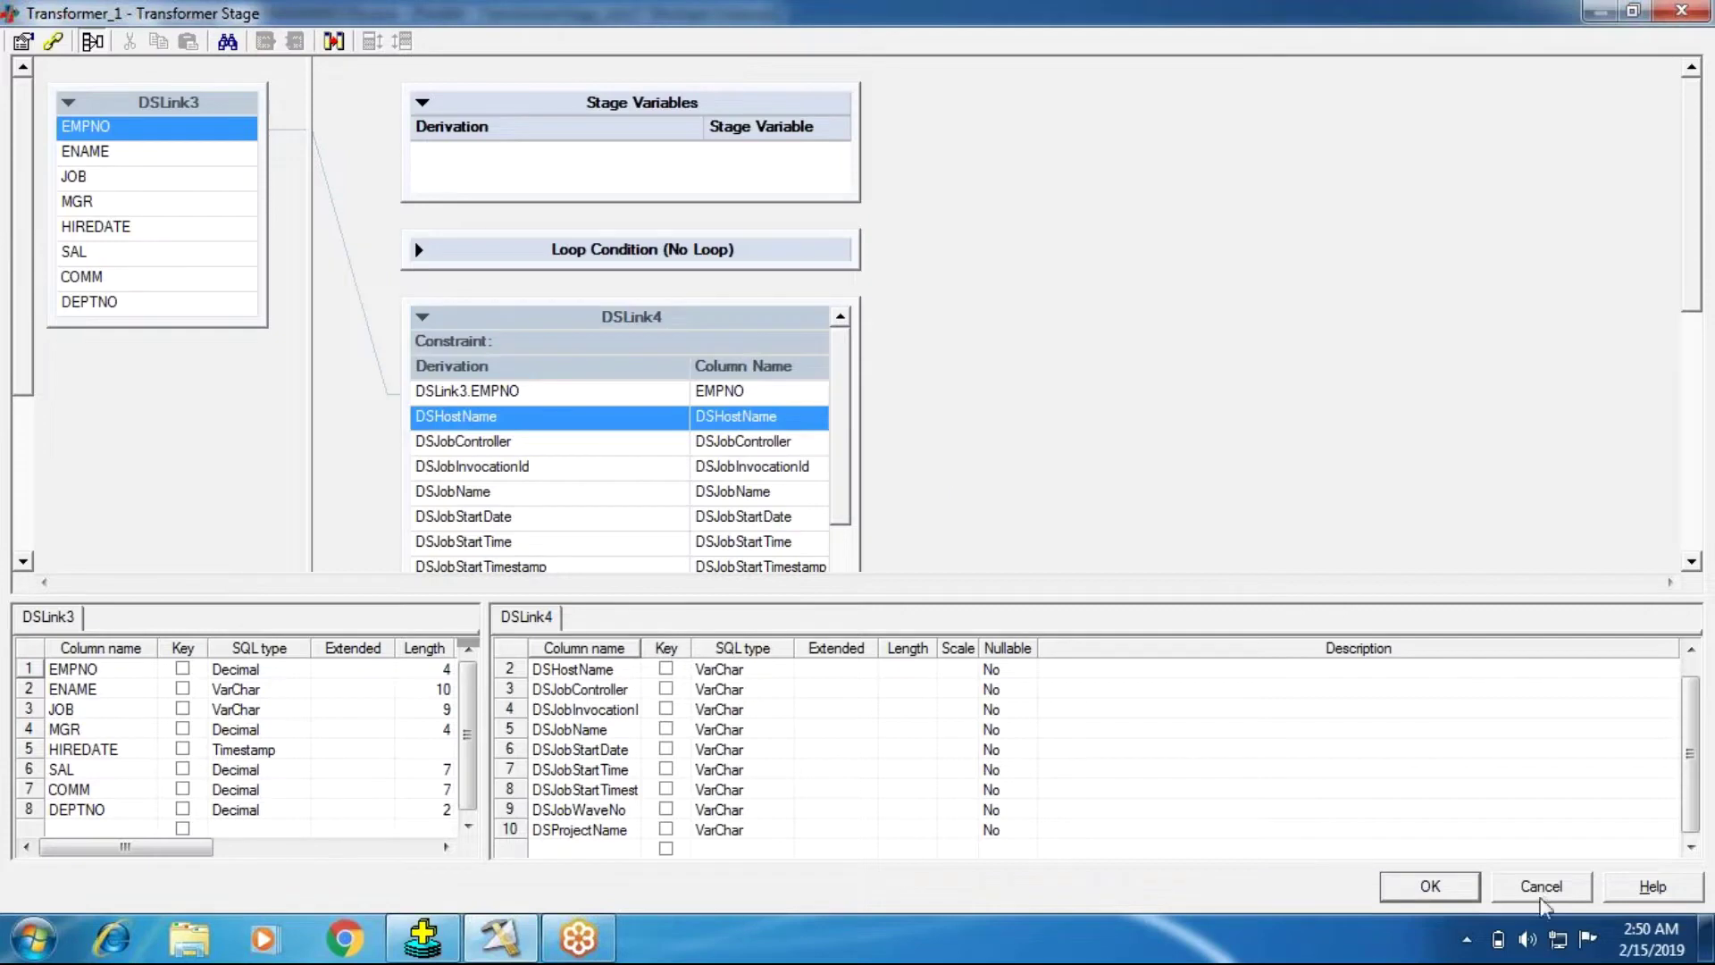
pyautogui.click(1392, 899)
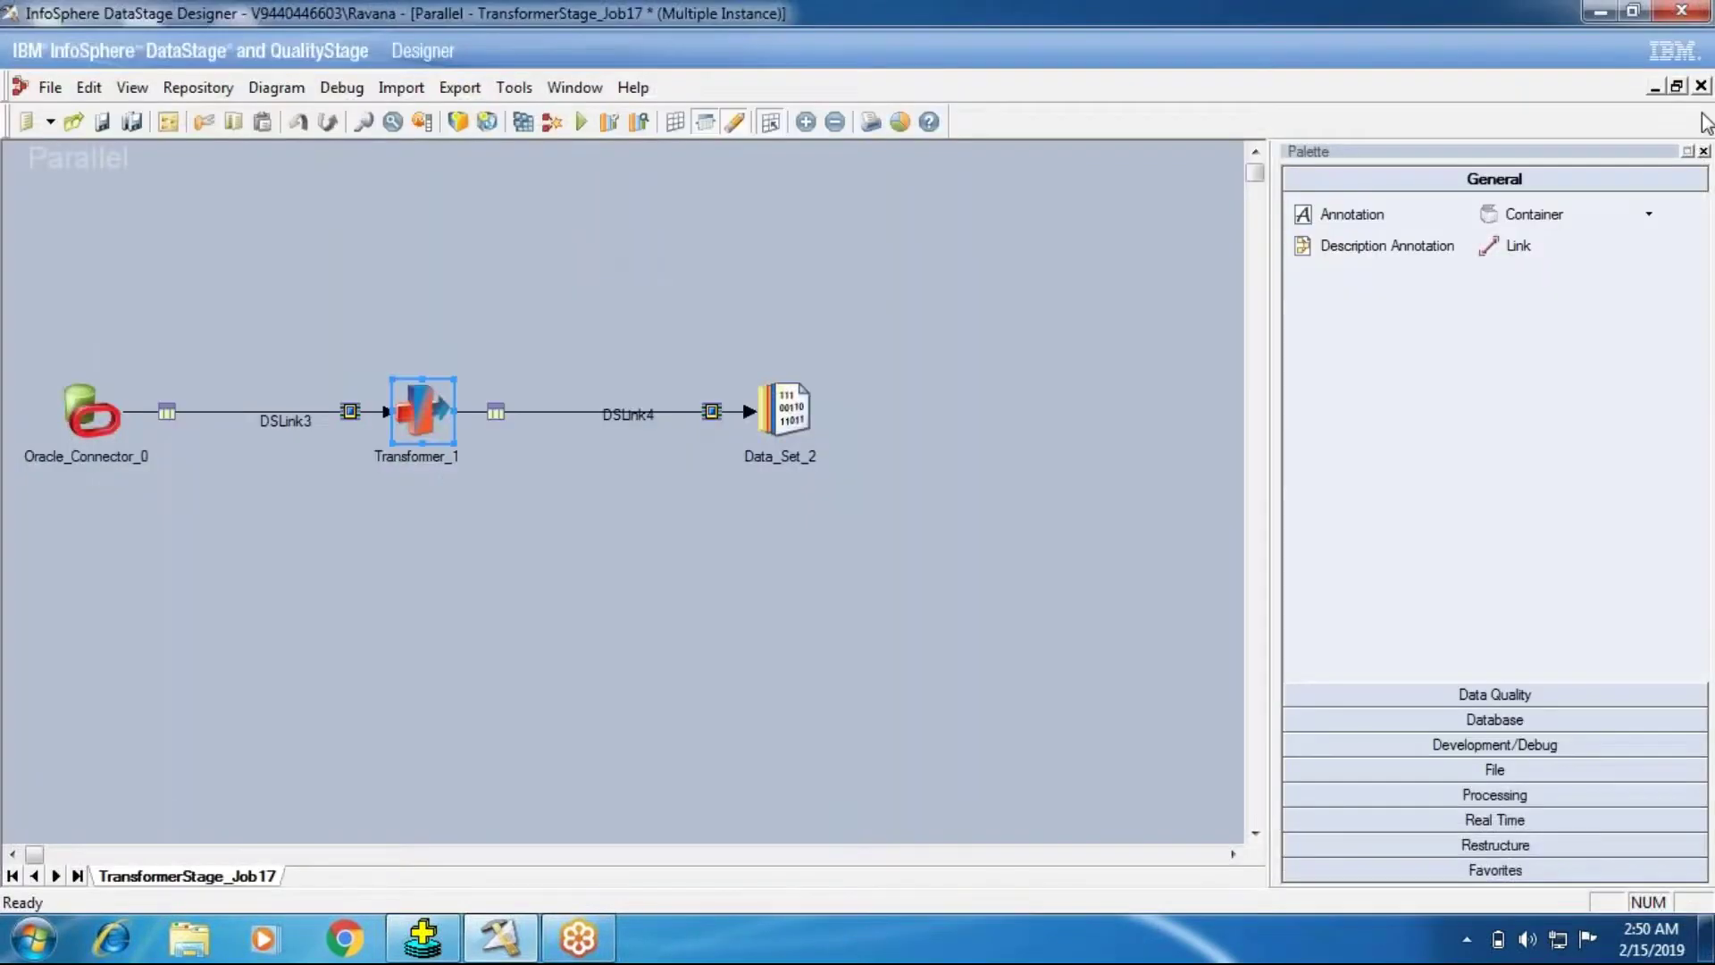
# Create a copy of the job TransformerStage_Job17 and rename it, inserting SystemVar after TransformerStage.
pyautogui.rightClick(807, 779)
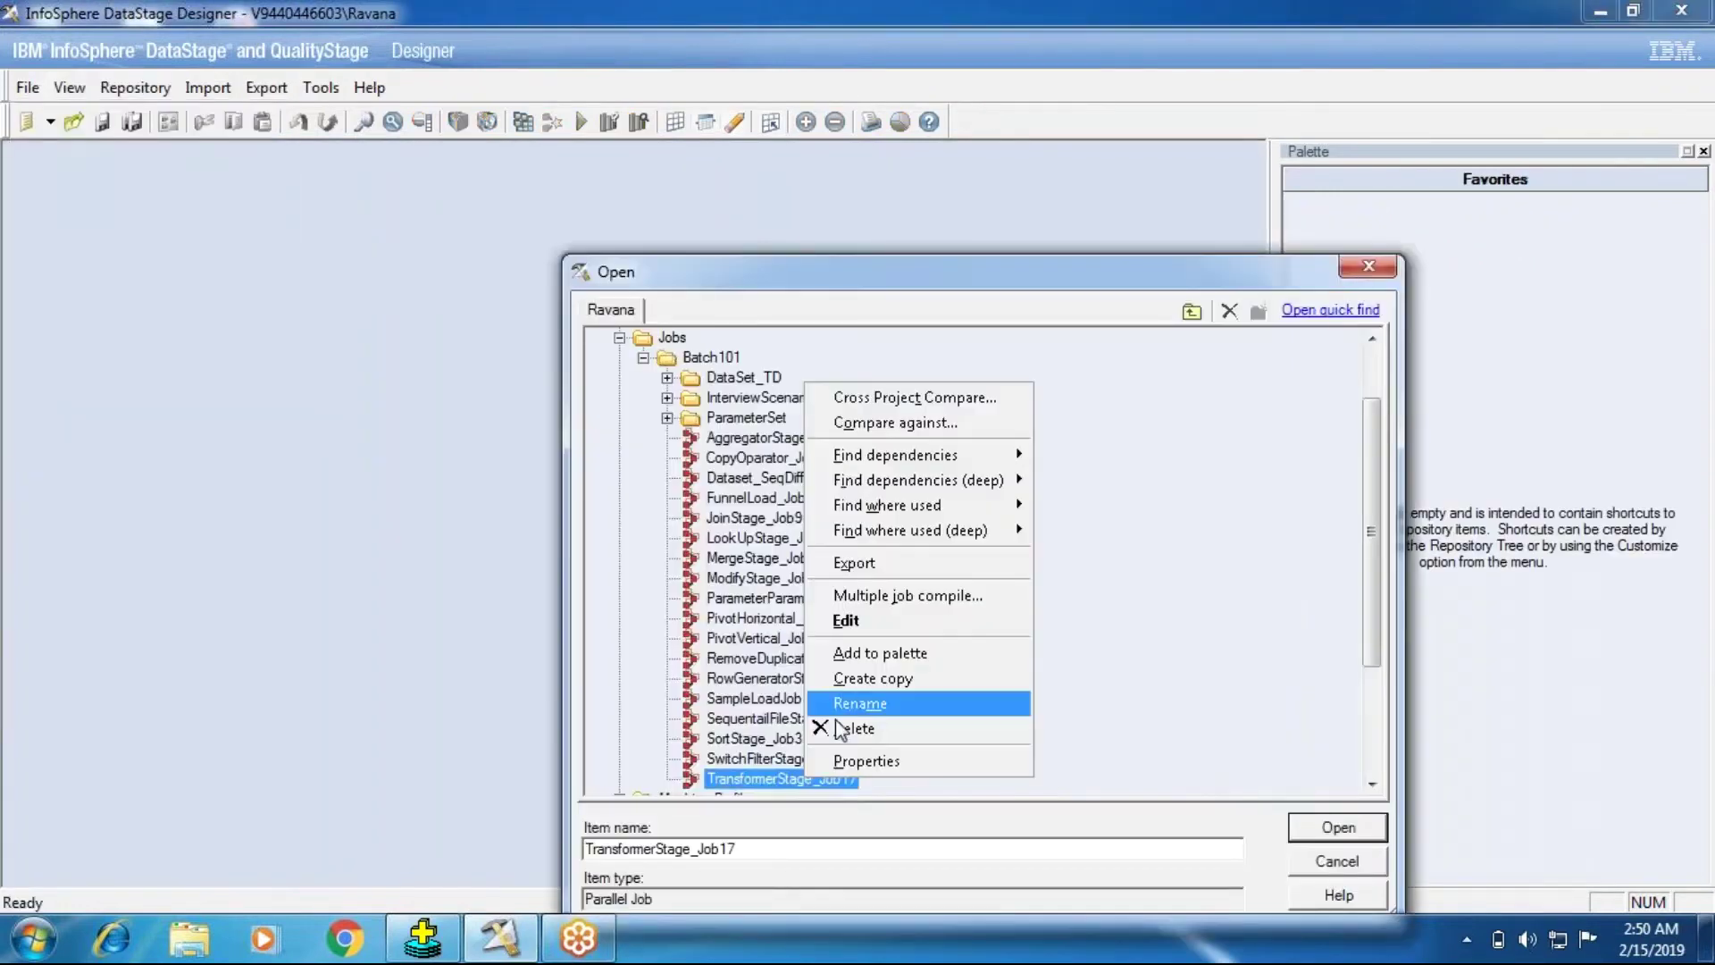
pyautogui.click(855, 679)
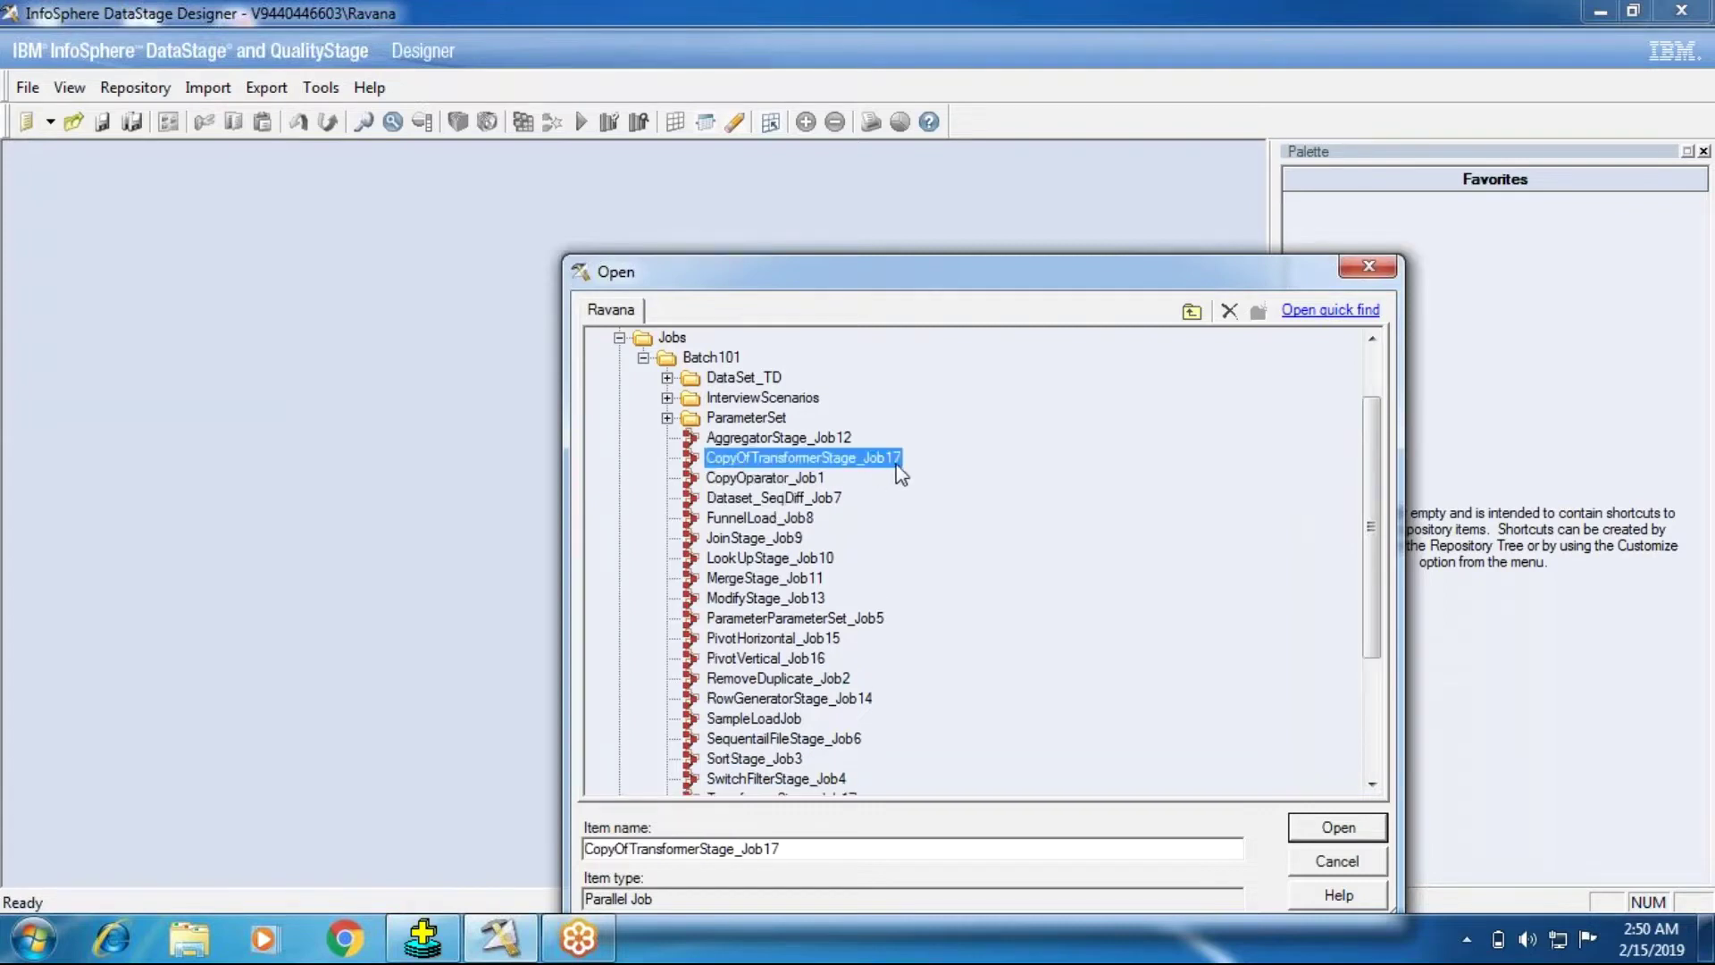
pyautogui.click(896, 465)
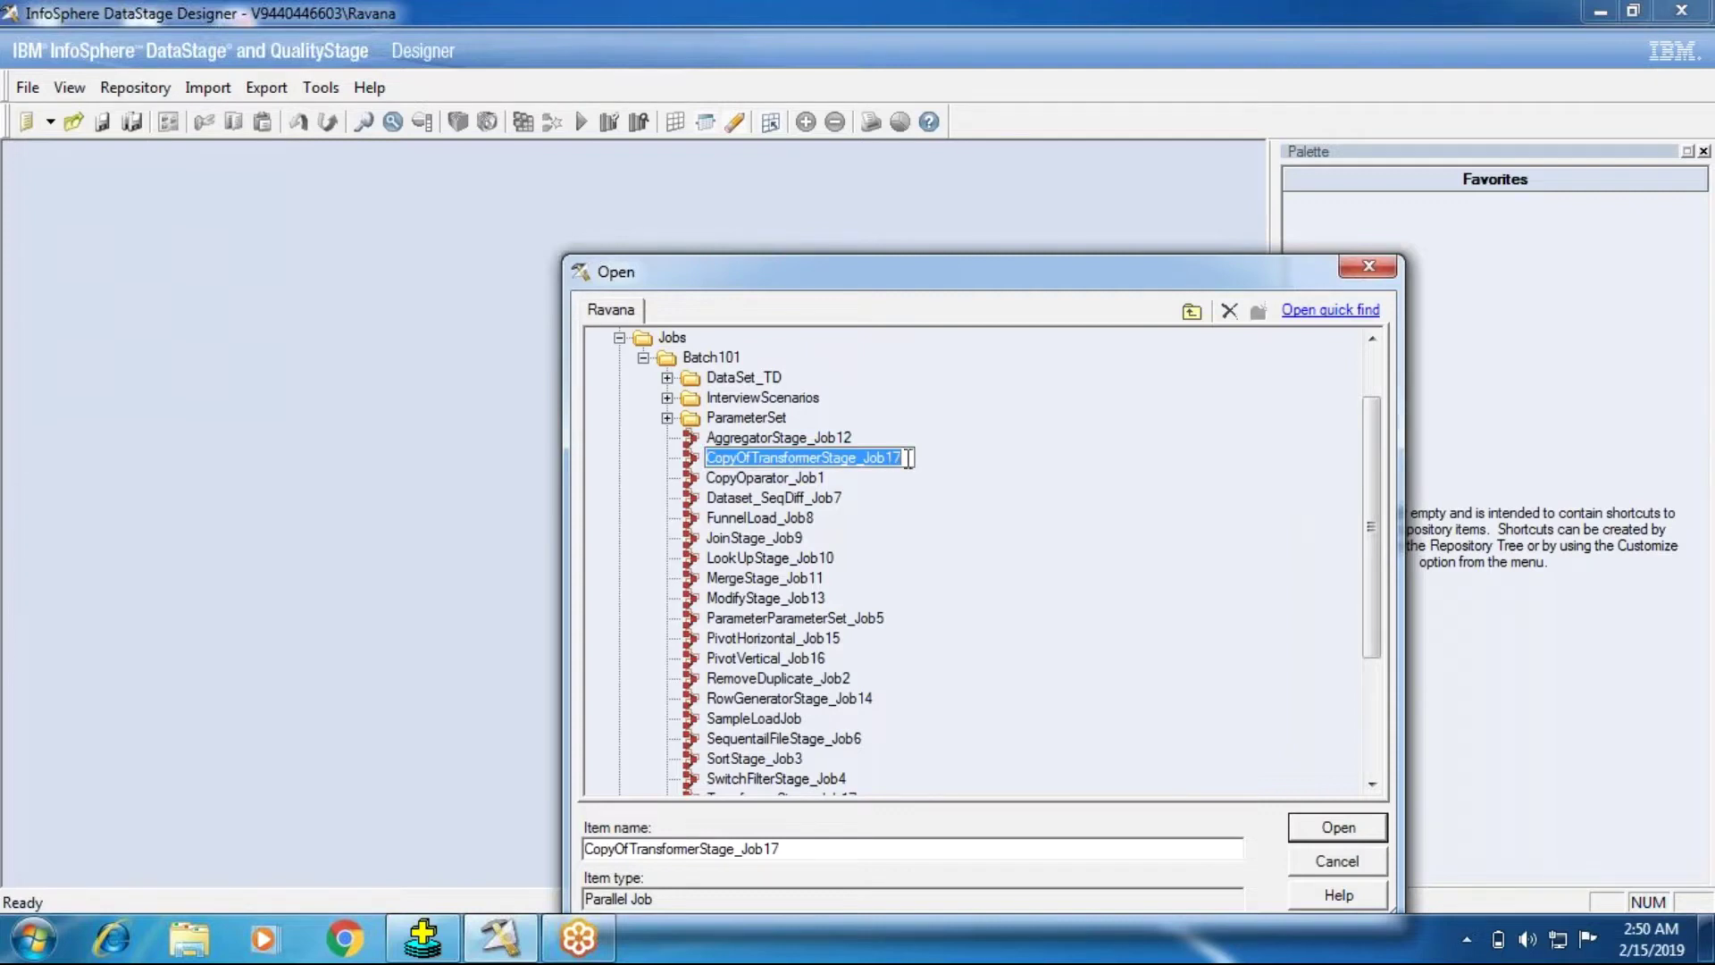
pyautogui.click(761, 458)
pyautogui.moveTo(752, 457); pyautogui.dragTo(902, 458)
pyautogui.hotkey('ctrl', 'a')
pyautogui.hotkey('ctrl', 'v')
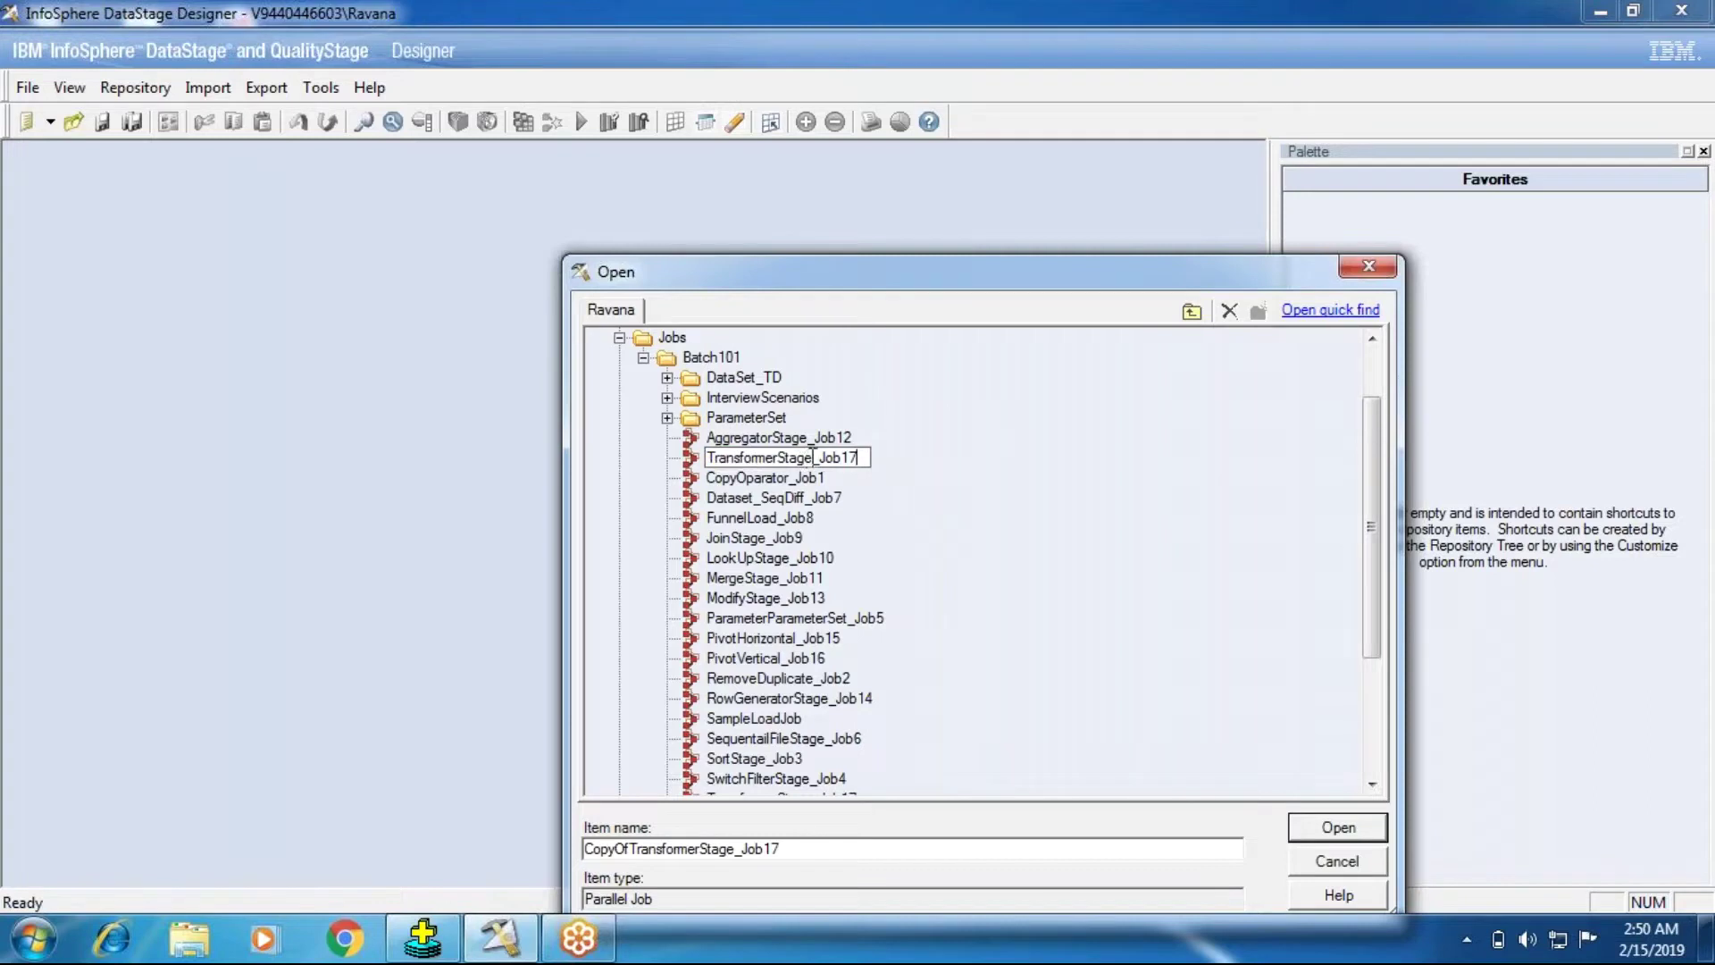
pyautogui.write('SystemVar')
pyautogui.press('Right')
pyautogui.press('Right')
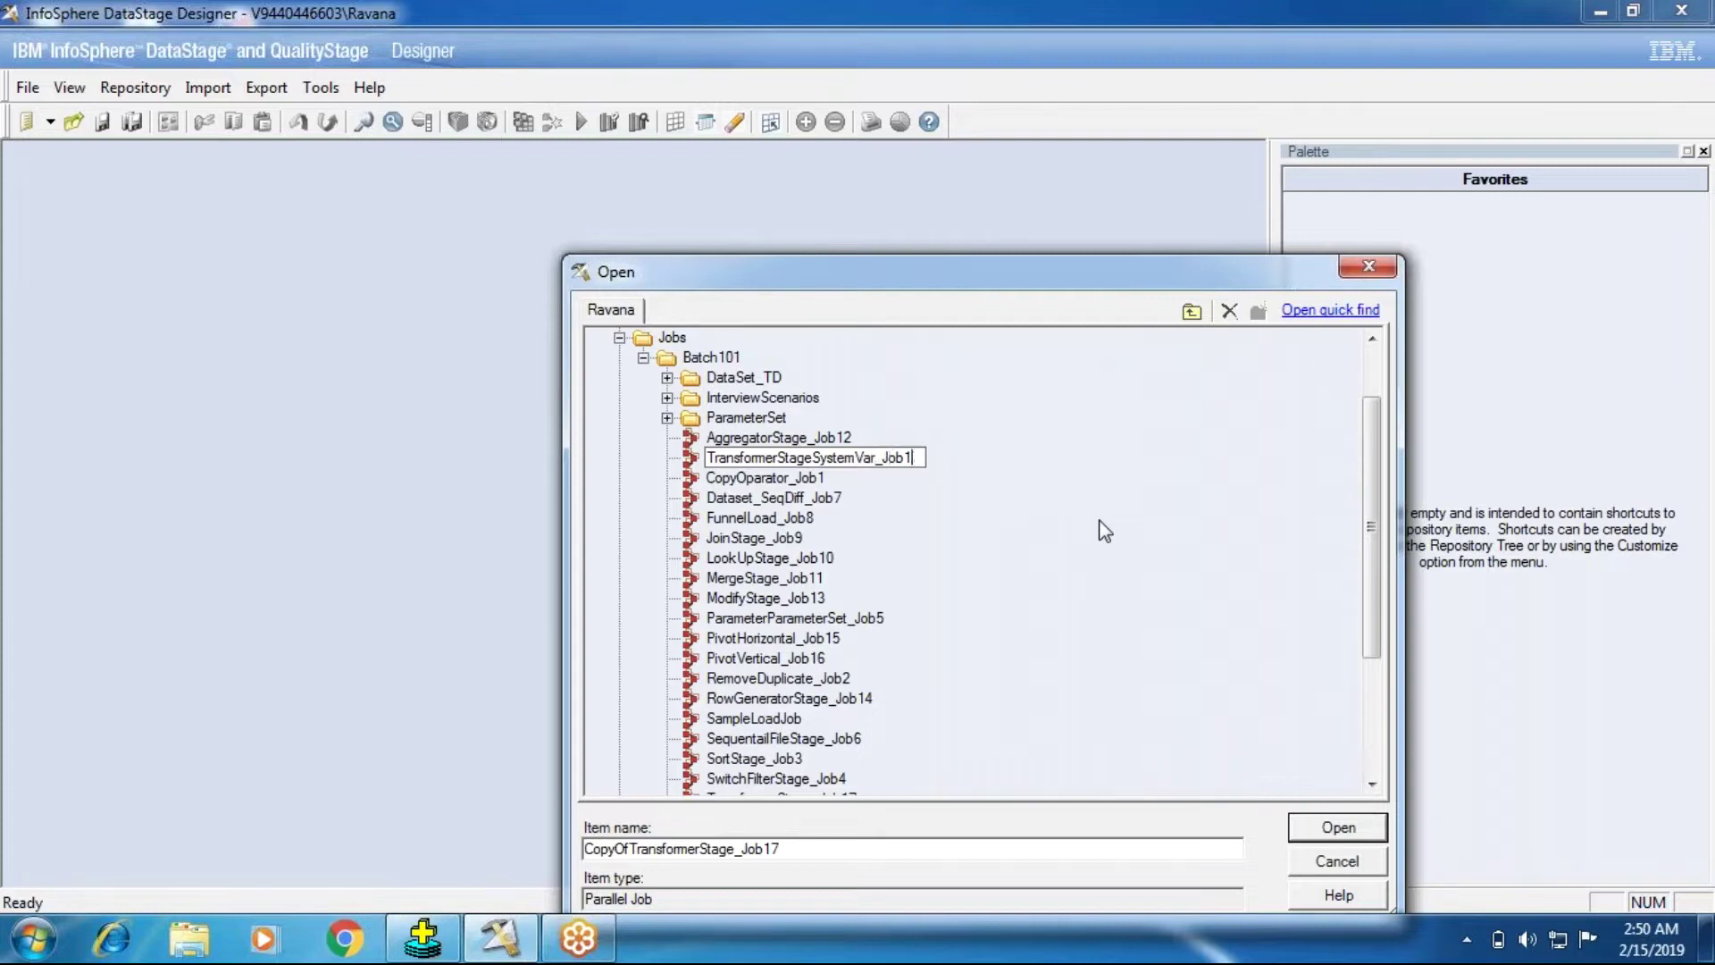
pyautogui.press('Escape')
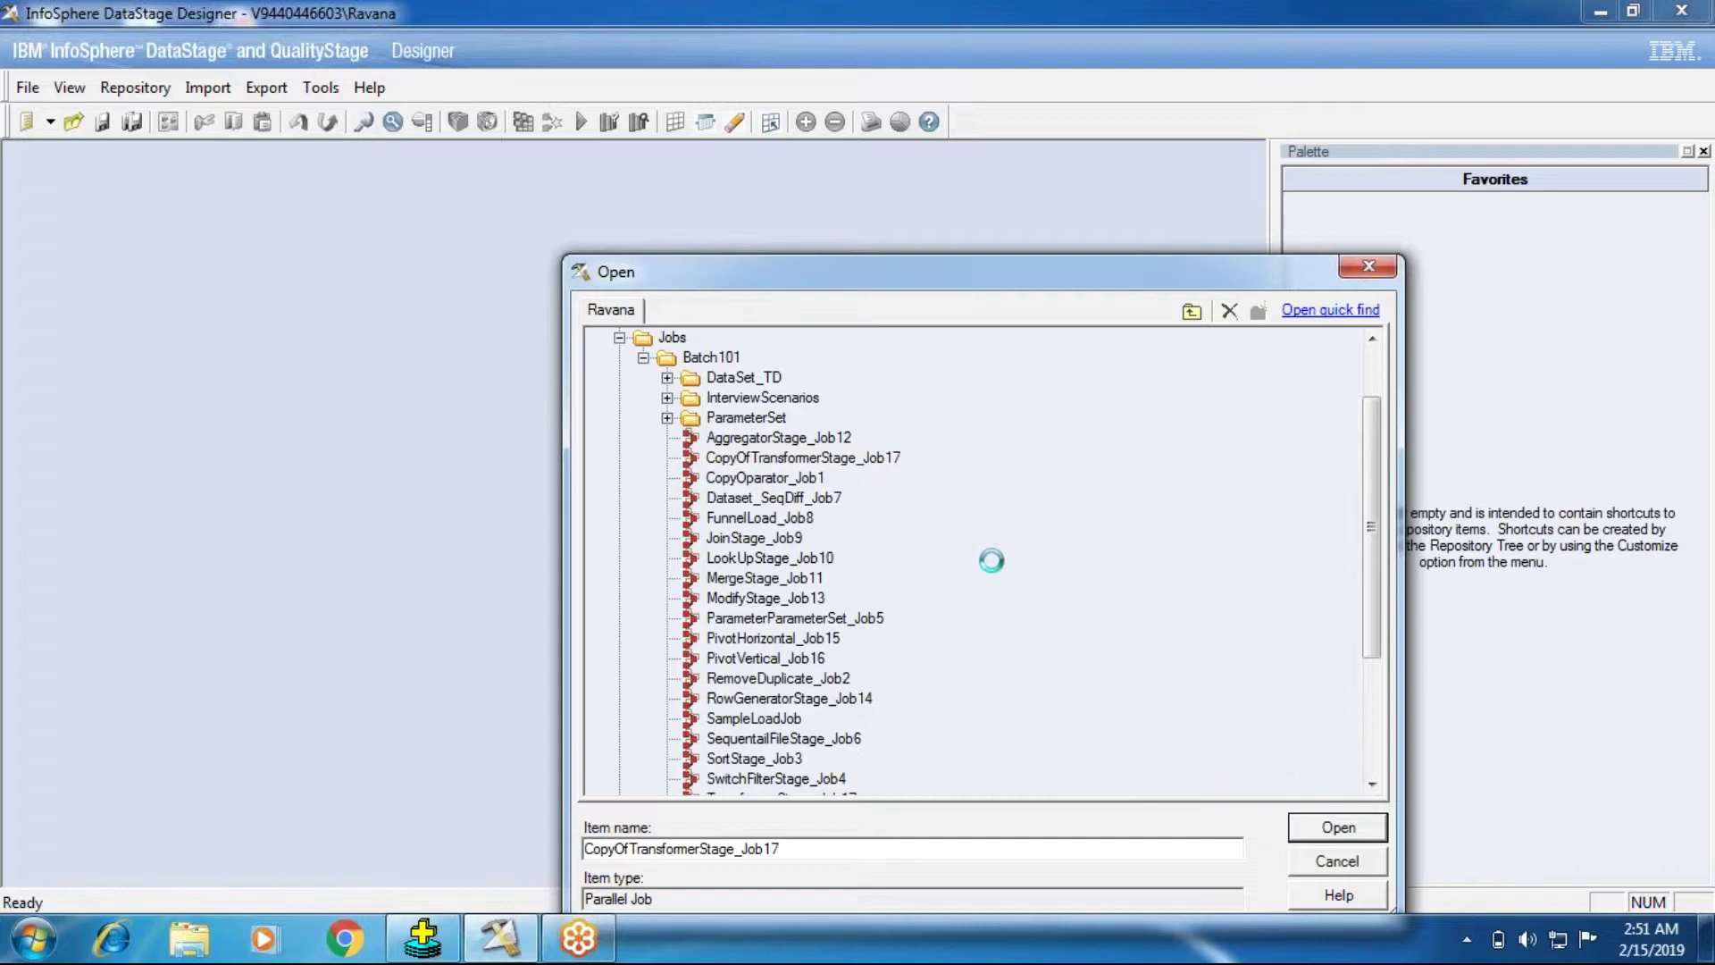
# Open the copied job's Transformer and delete all DSLink4 output columns from DSHostName through DSProjectName.
pyautogui.click(1312, 829)
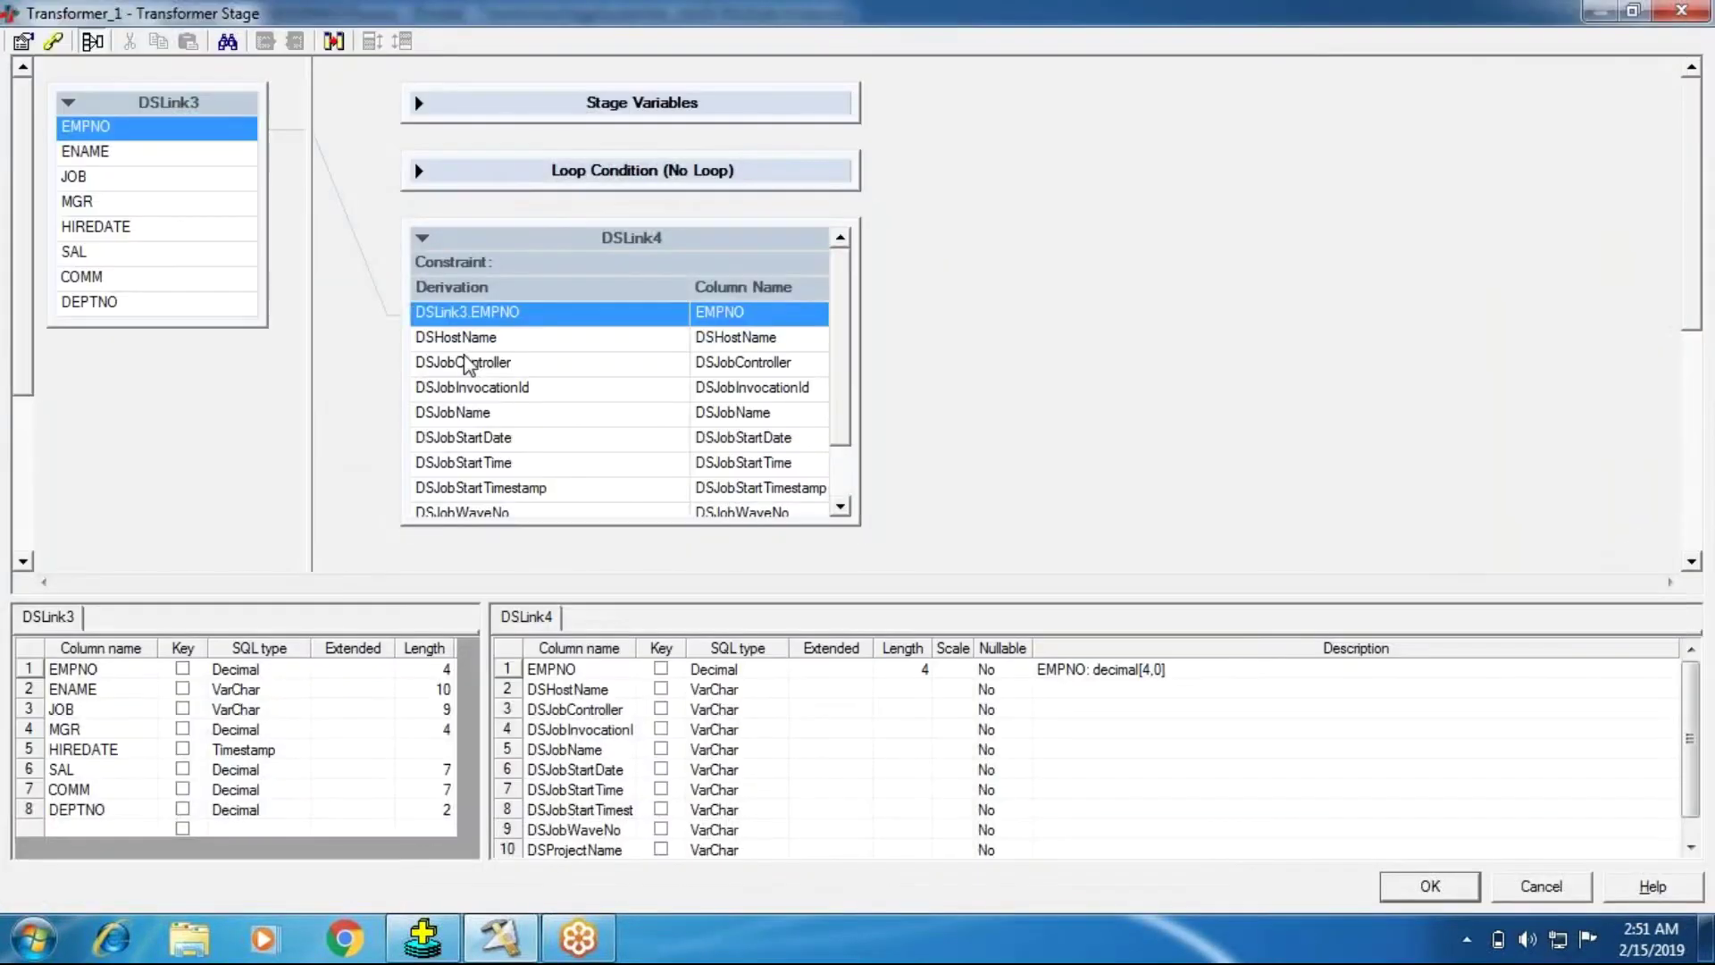
pyautogui.click(464, 345)
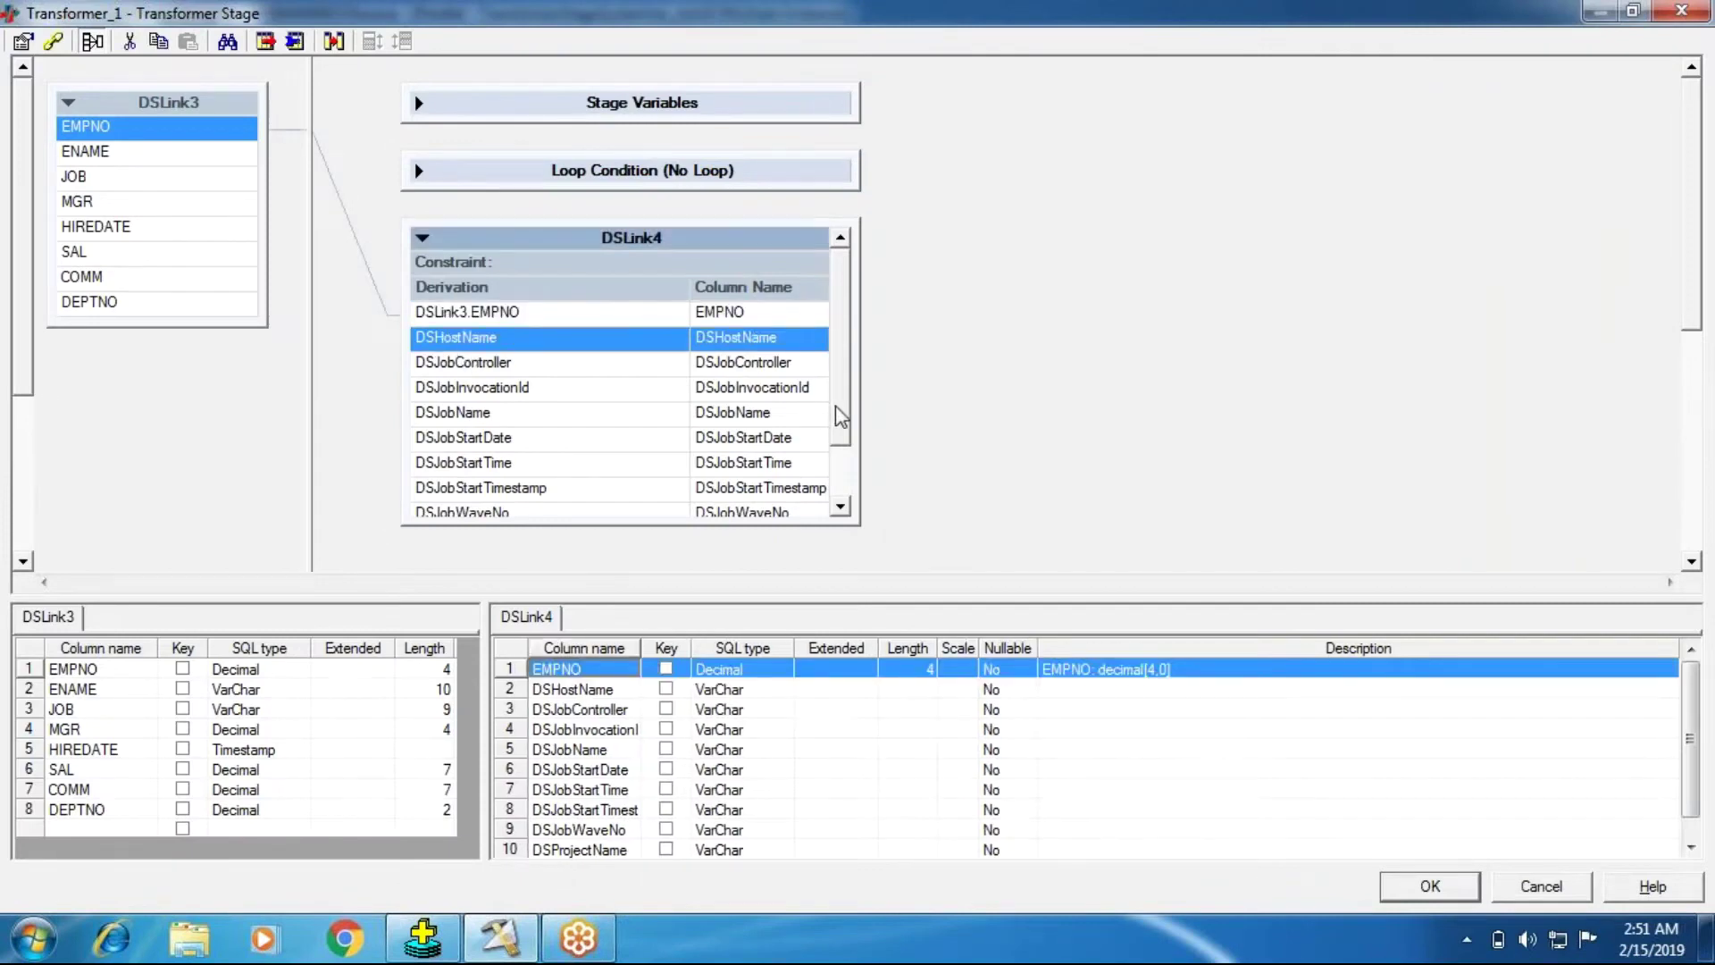
pyautogui.scroll(-1, 831, 447)
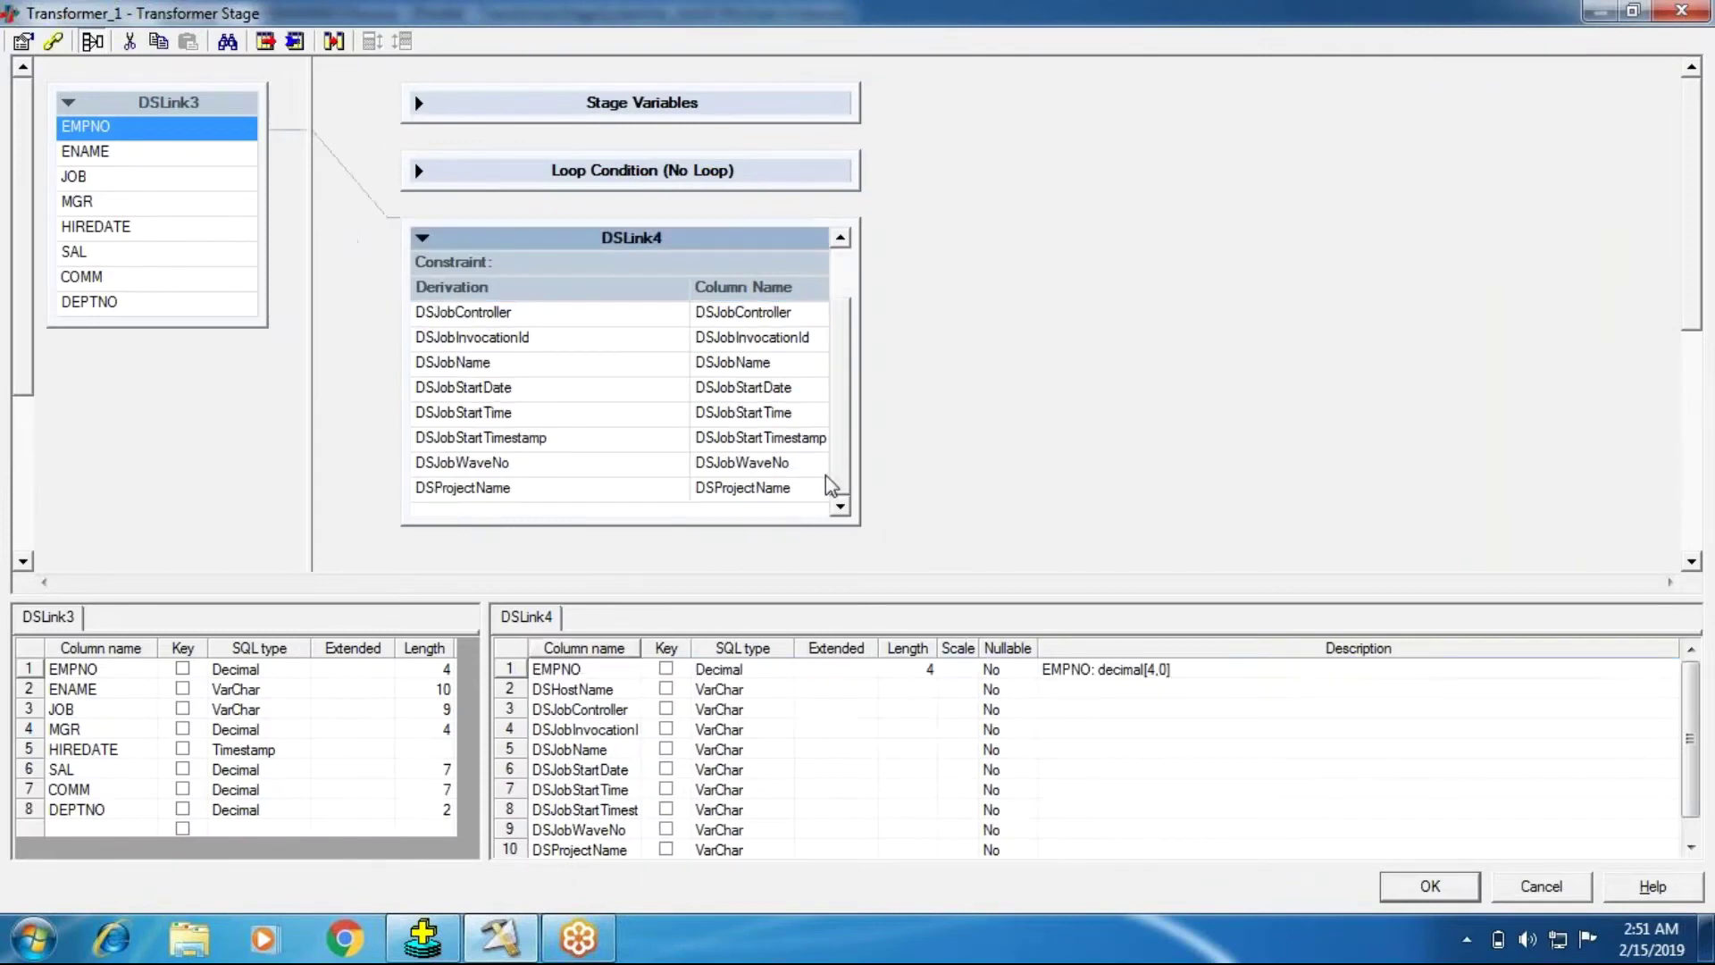
pyautogui.keyDown('shift'); pyautogui.click(650, 490); pyautogui.keyUp('shift')
pyautogui.press('Delete')
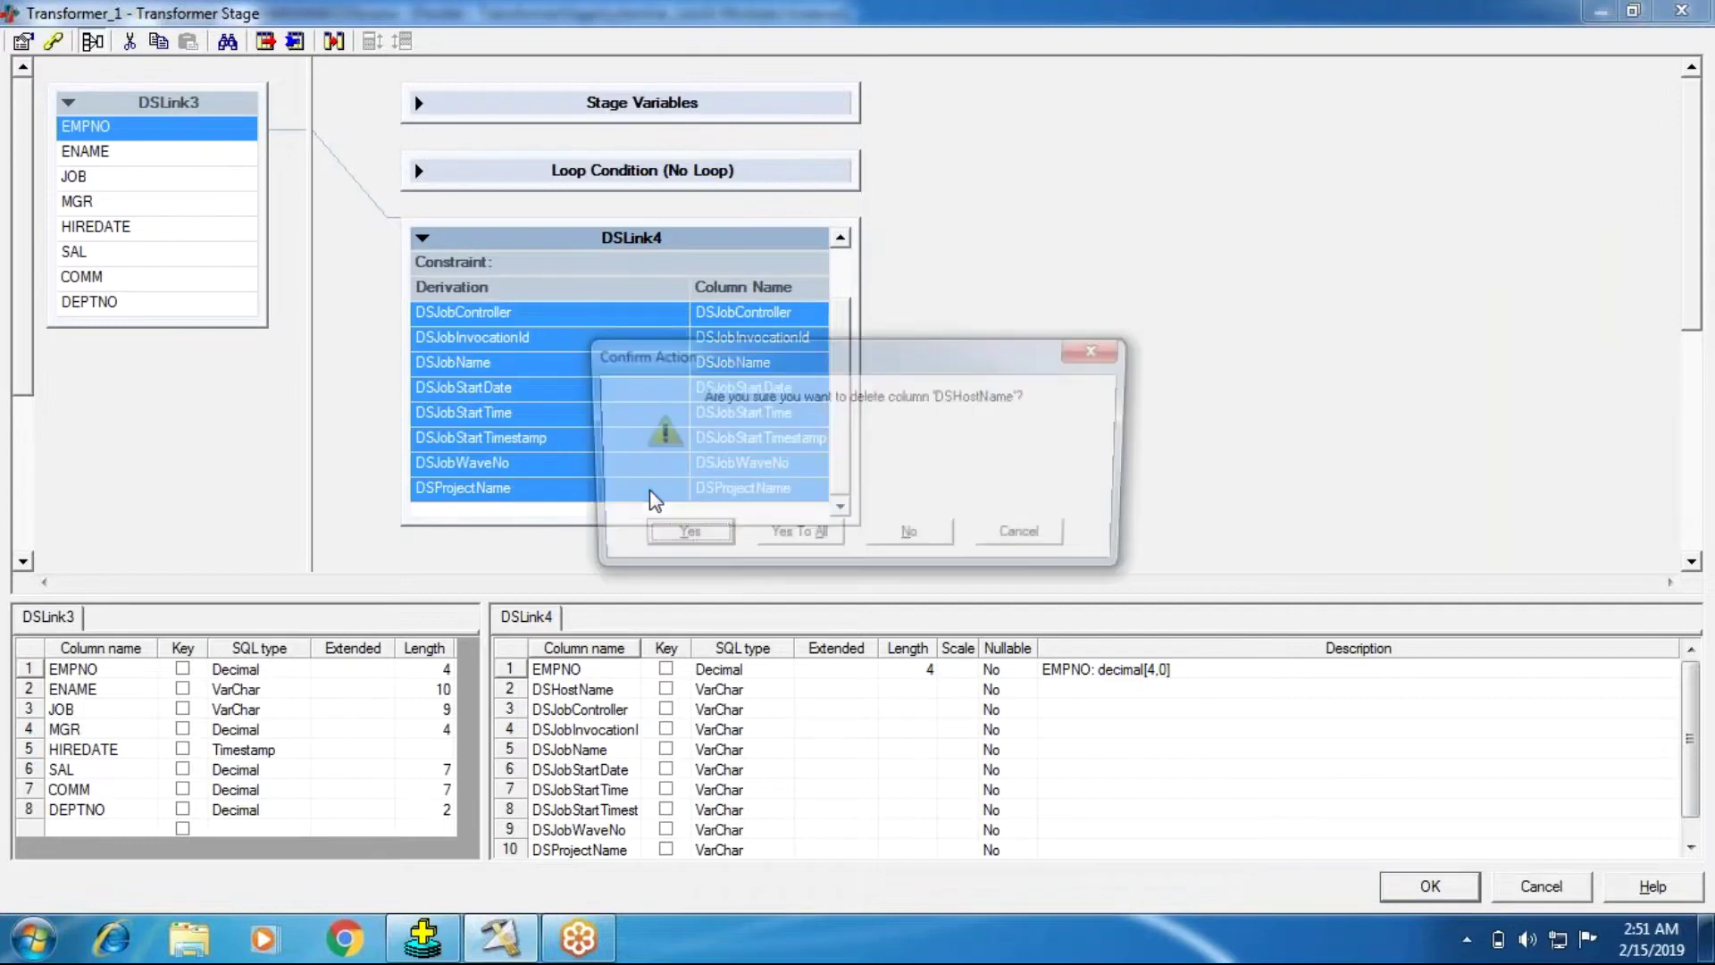
pyautogui.click(800, 531)
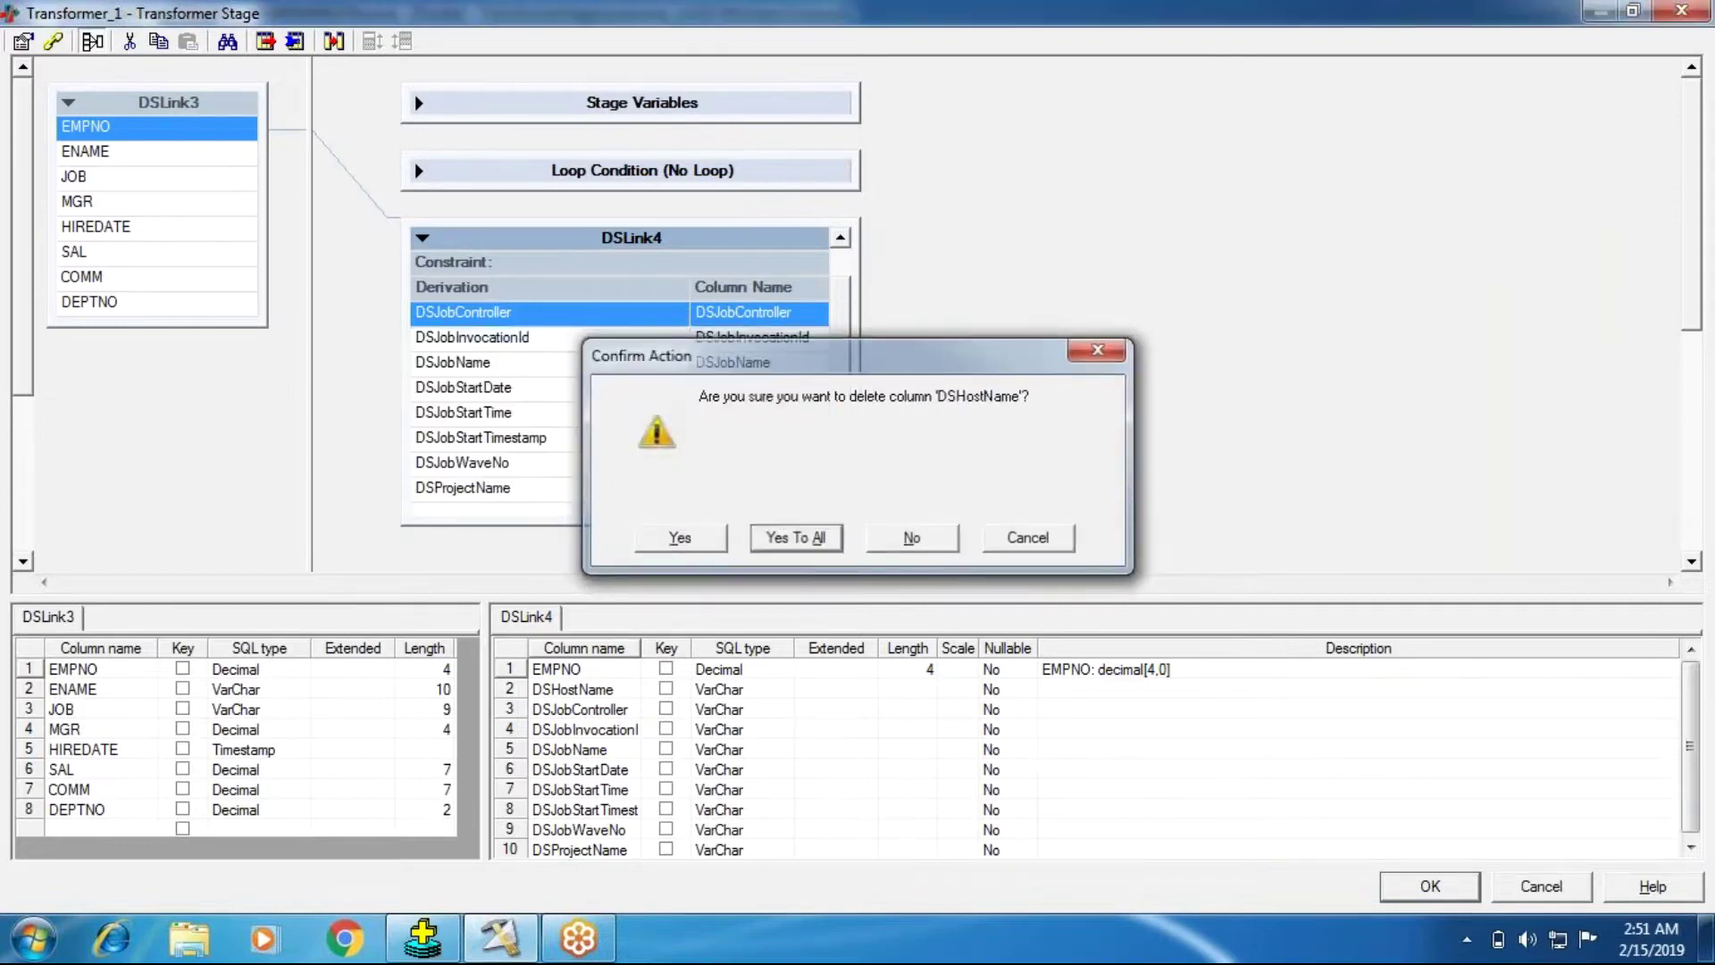
pyautogui.rightClick(550, 395)
pyautogui.click(646, 625)
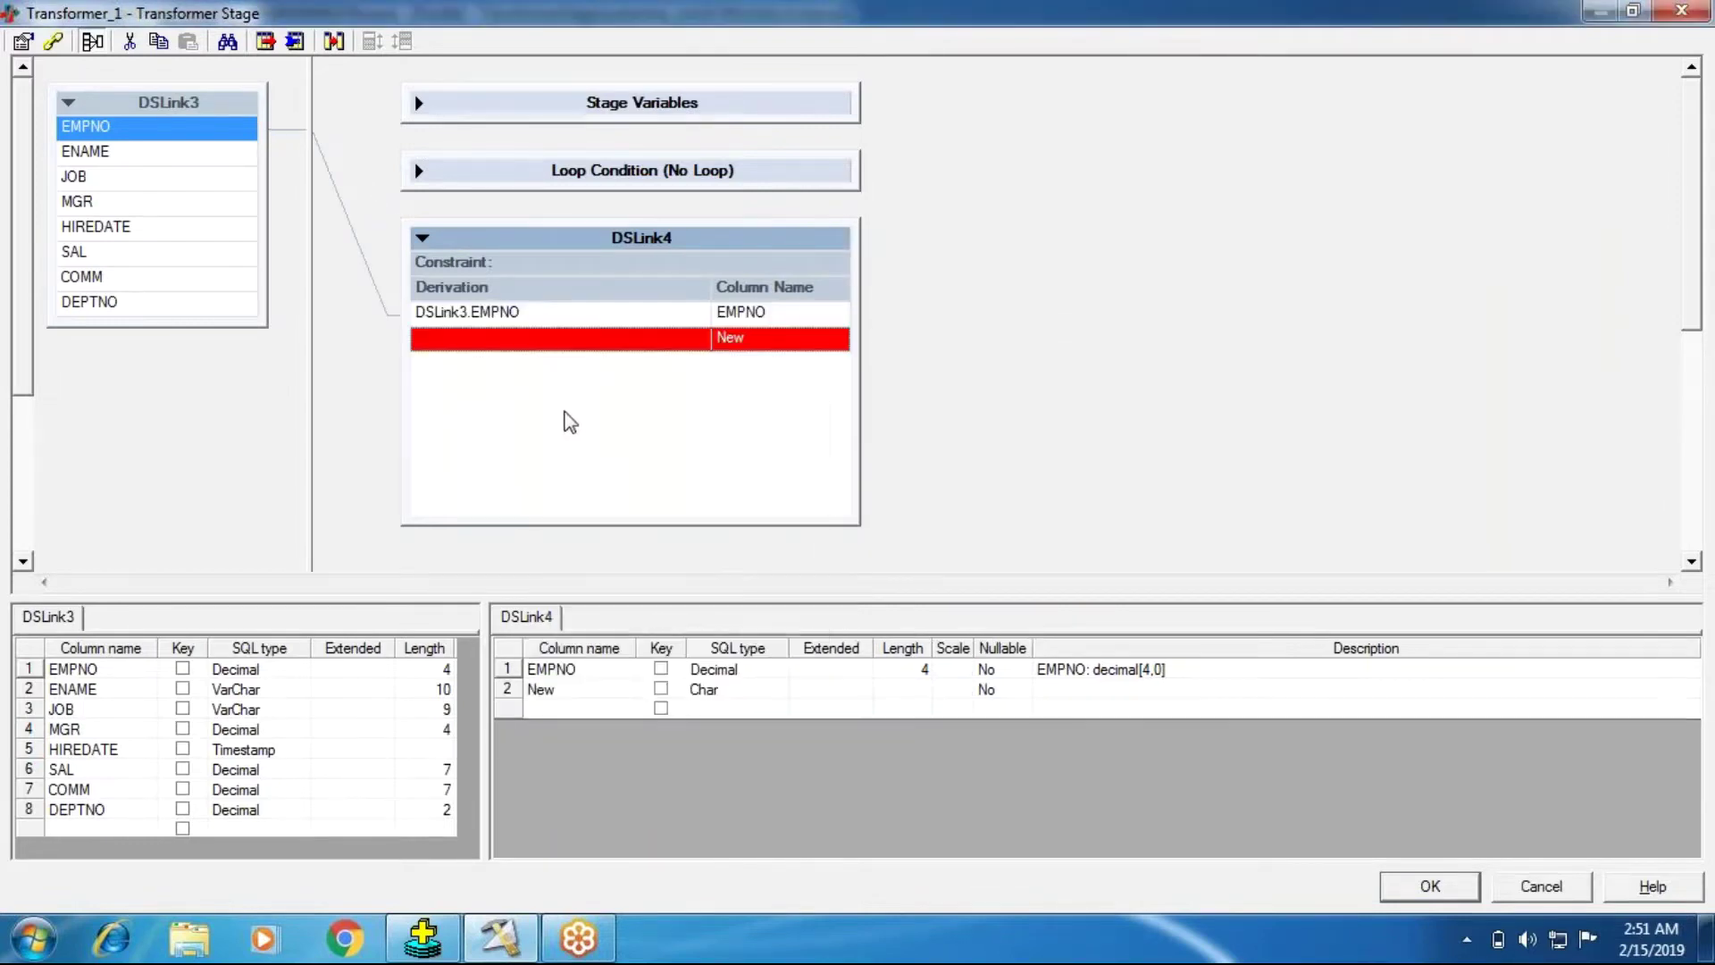
pyautogui.doubleClick(566, 341)
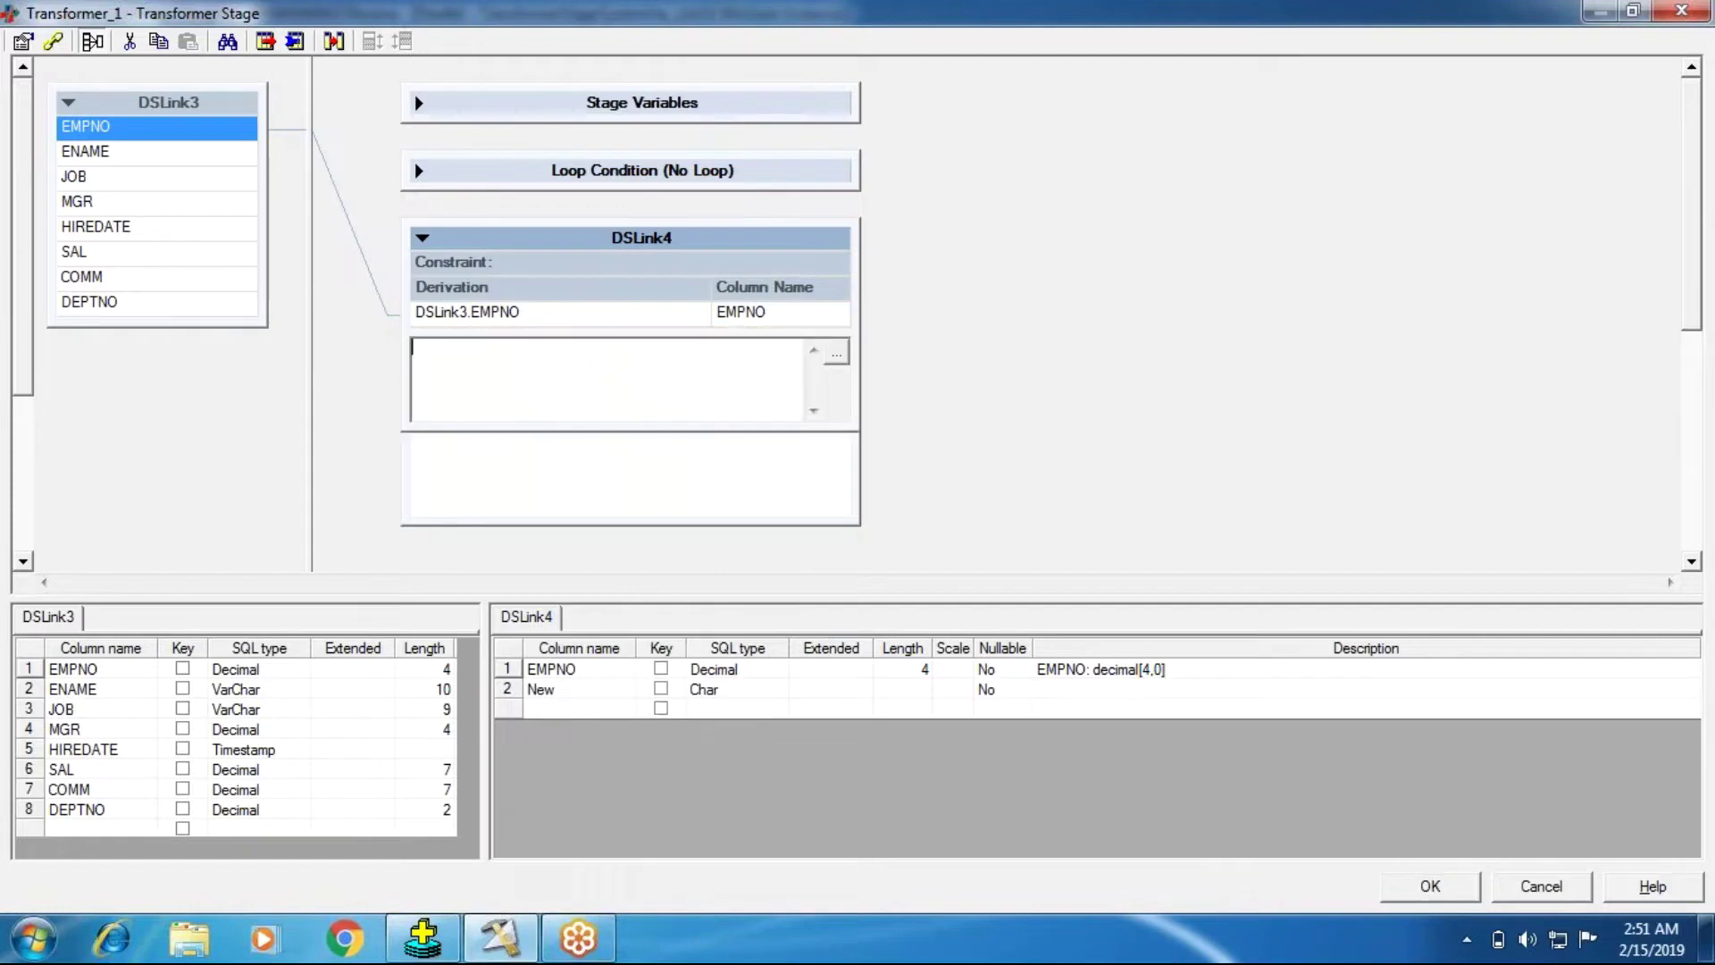
pyautogui.rightClick(524, 384)
pyautogui.click(518, 539)
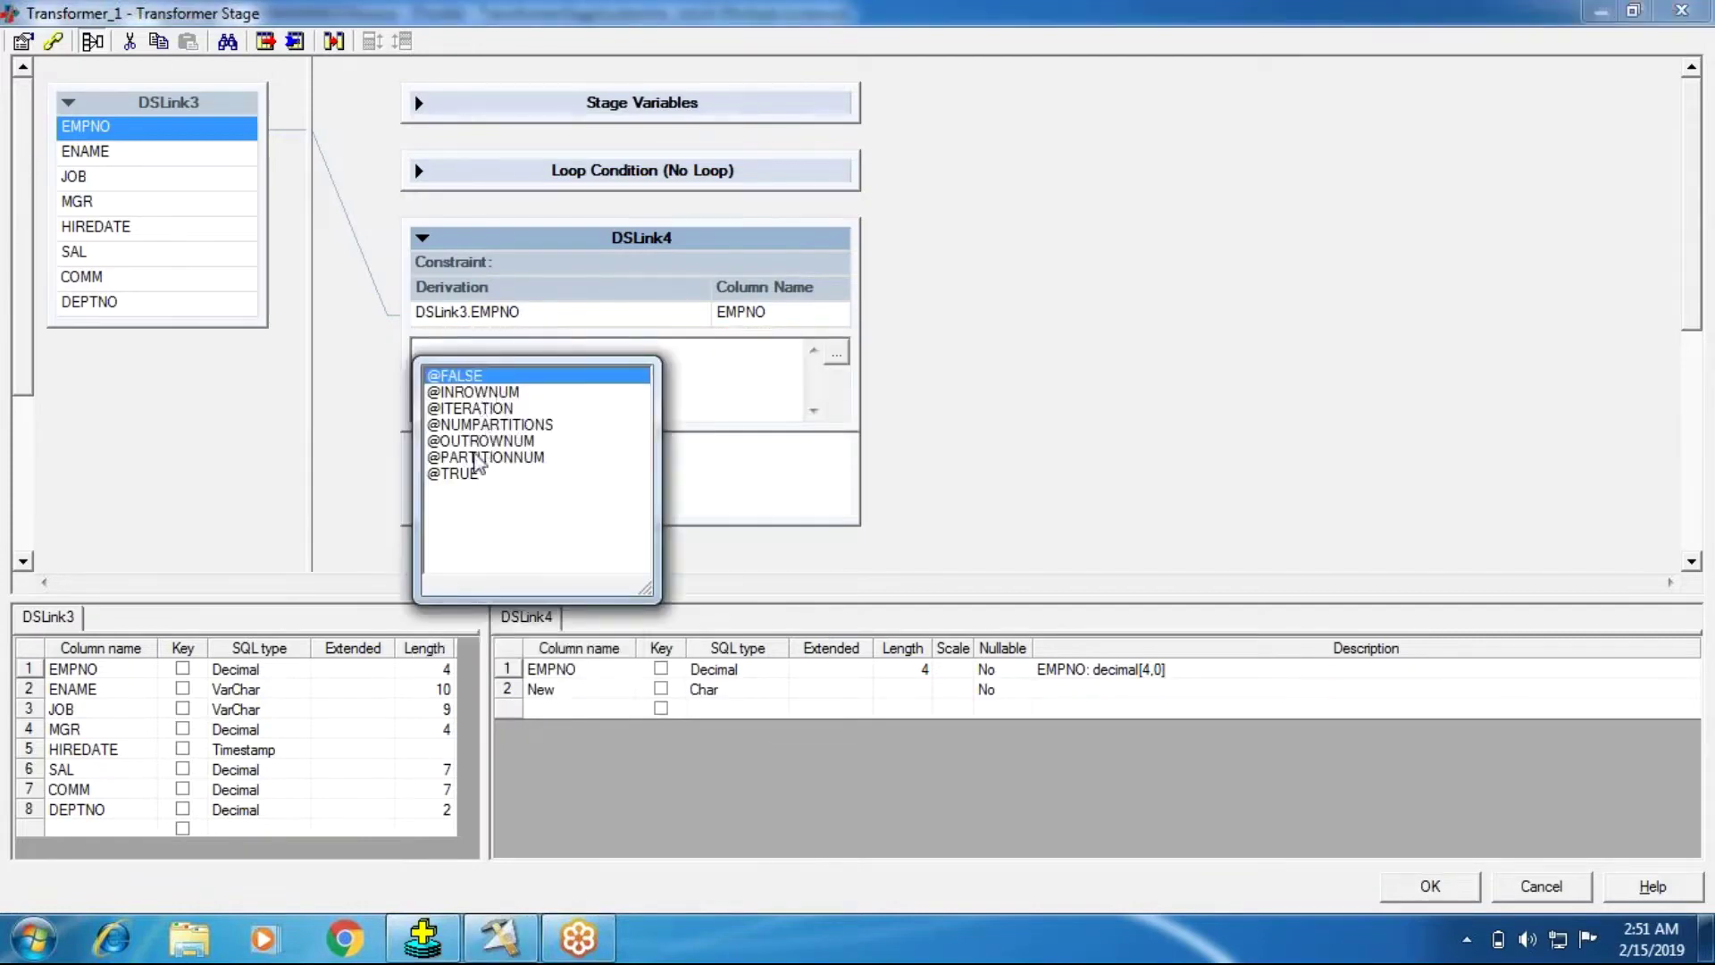
pyautogui.doubleClick(473, 376)
pyautogui.moveTo(489, 349); pyautogui.dragTo(426, 335)
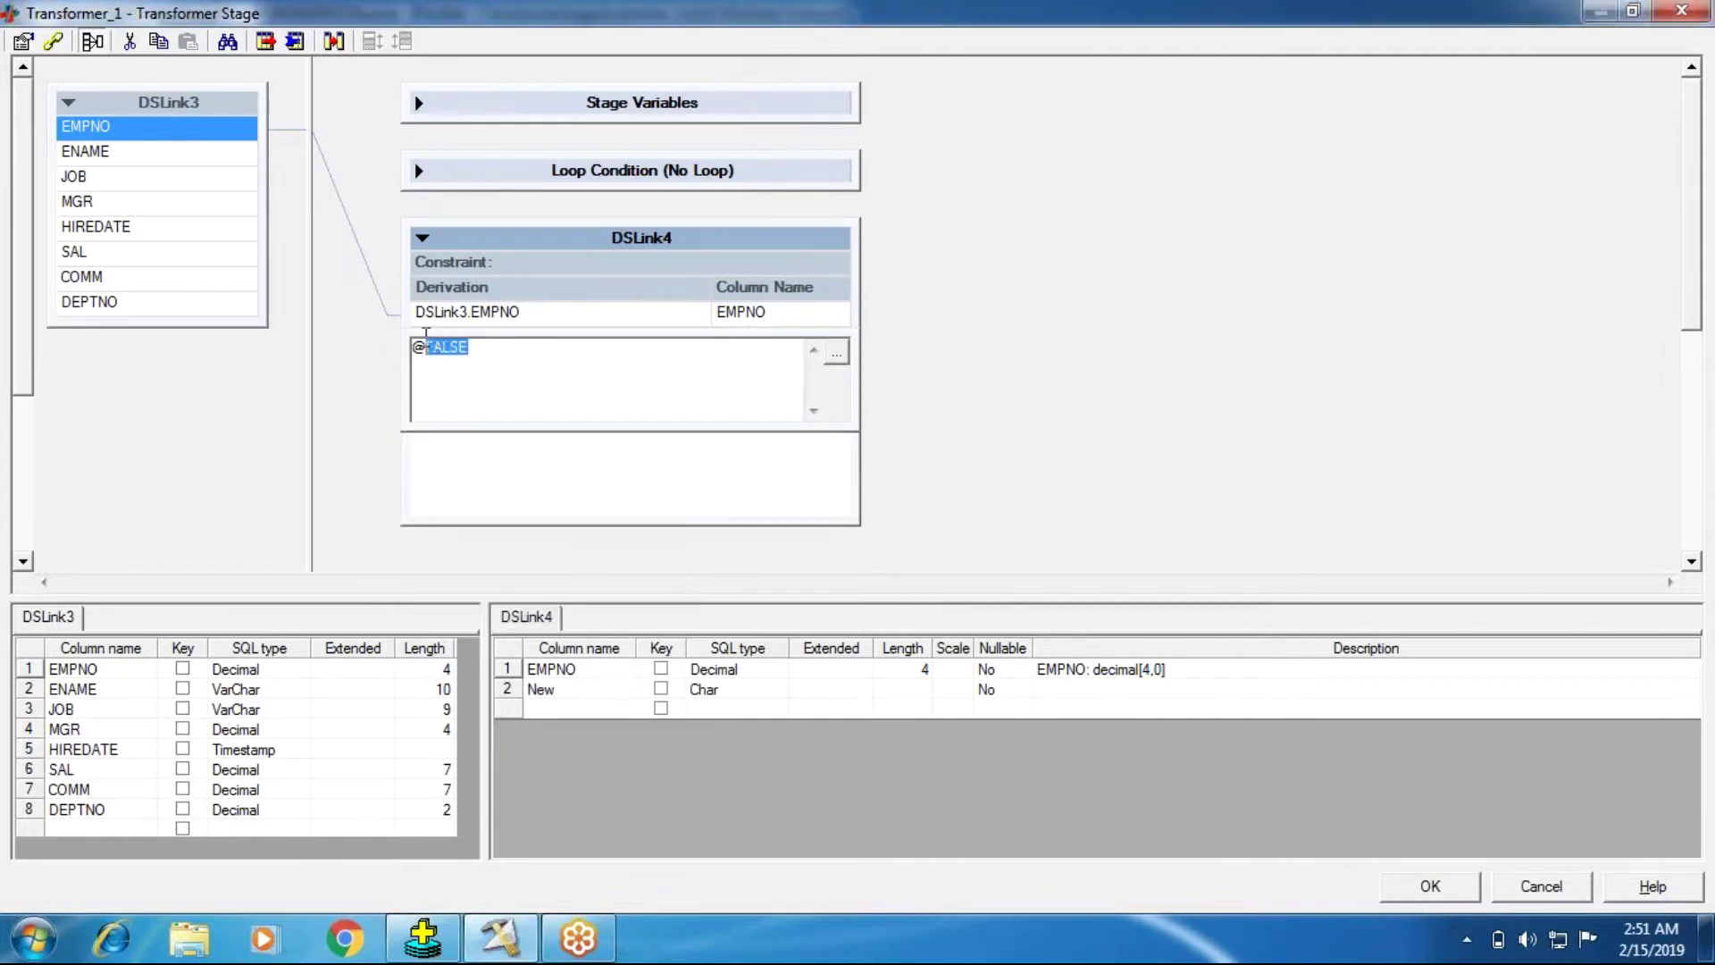
pyautogui.click(1198, 325)
pyautogui.doubleClick(552, 687)
pyautogui.write('FALSE')
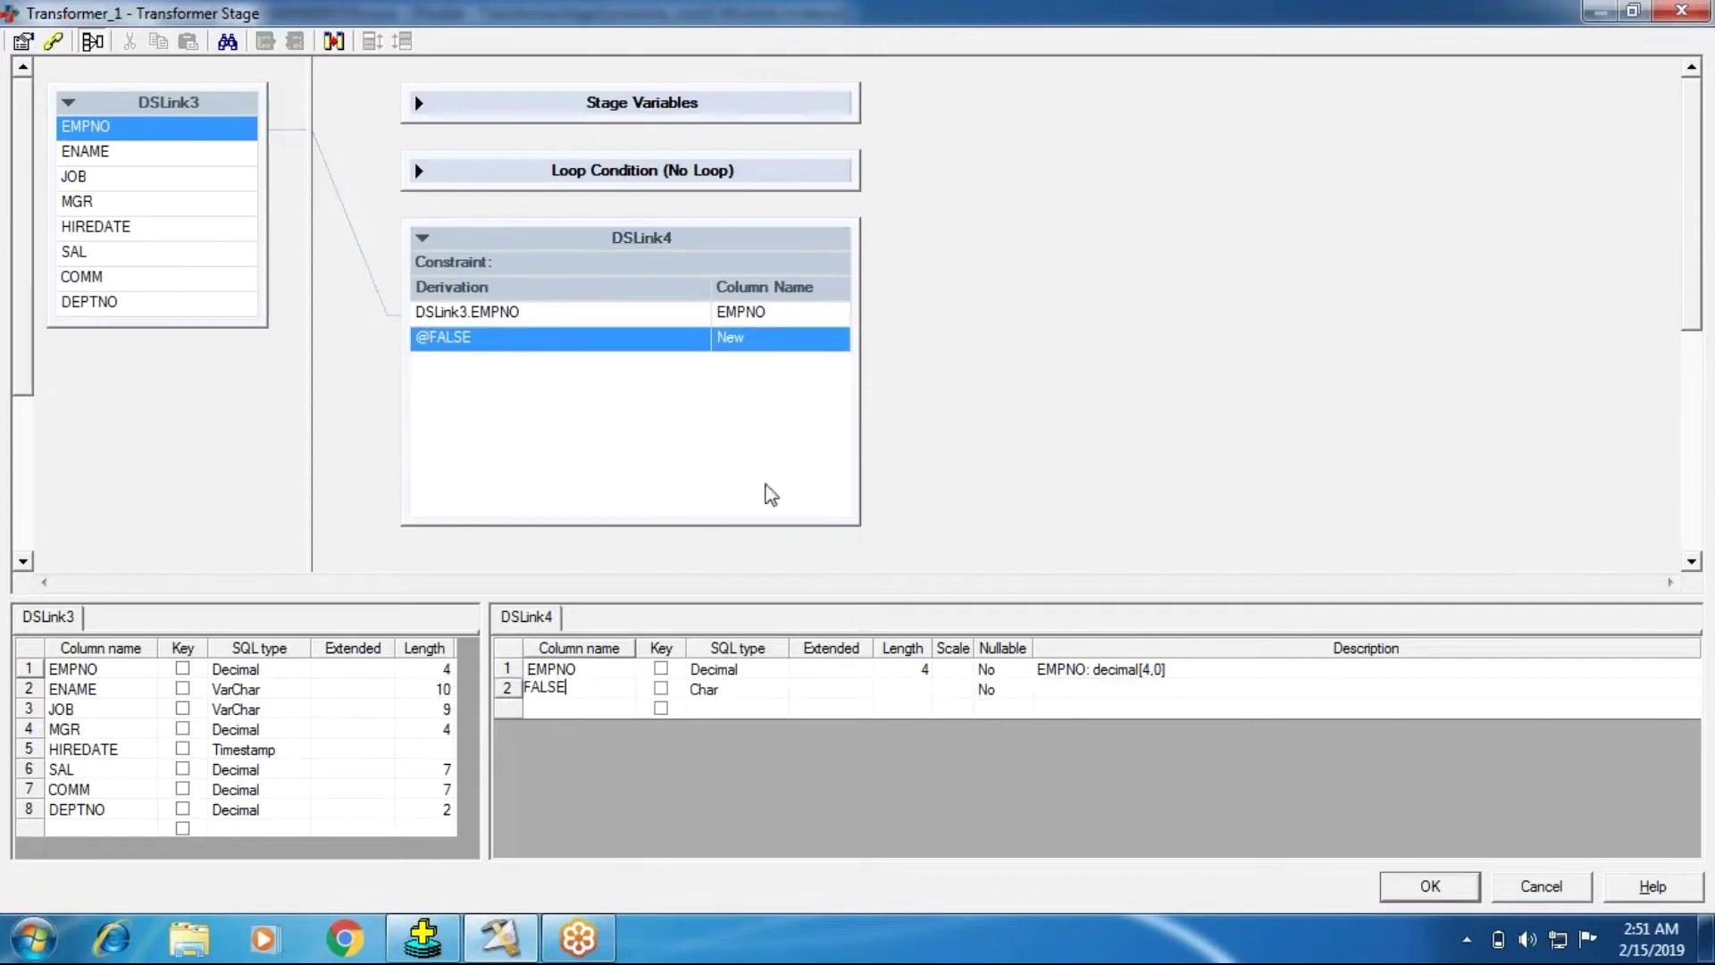
pyautogui.click(644, 406)
pyautogui.rightClick(649, 406)
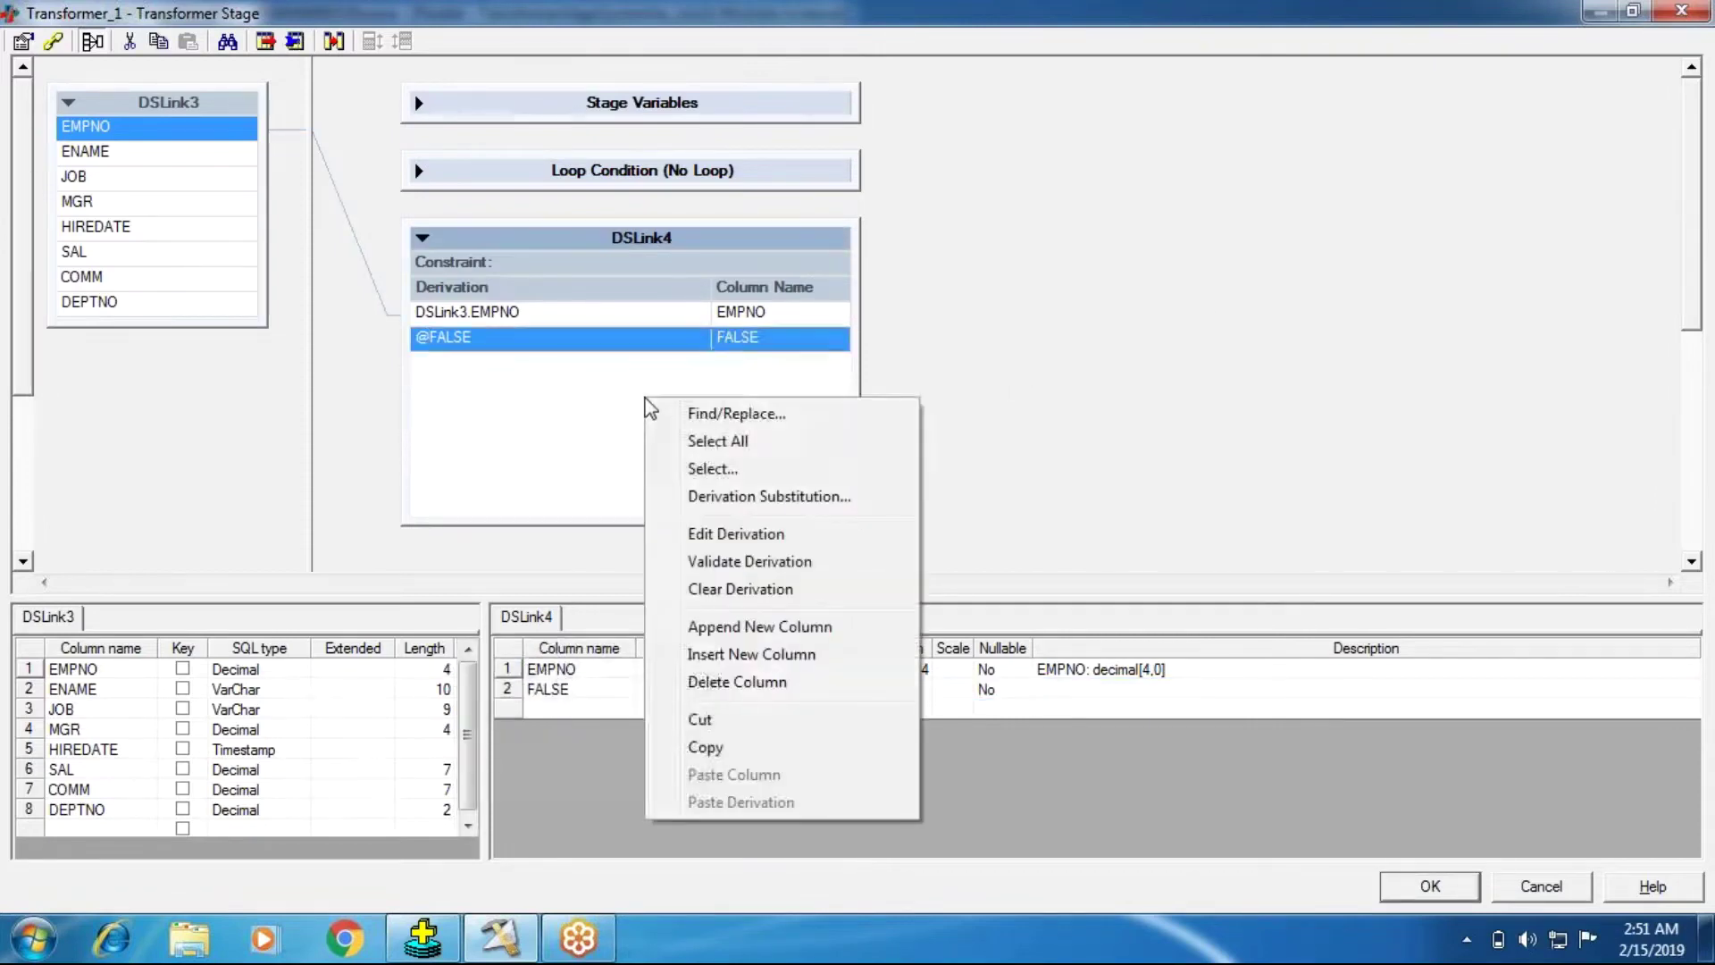
pyautogui.click(706, 626)
pyautogui.doubleClick(581, 365)
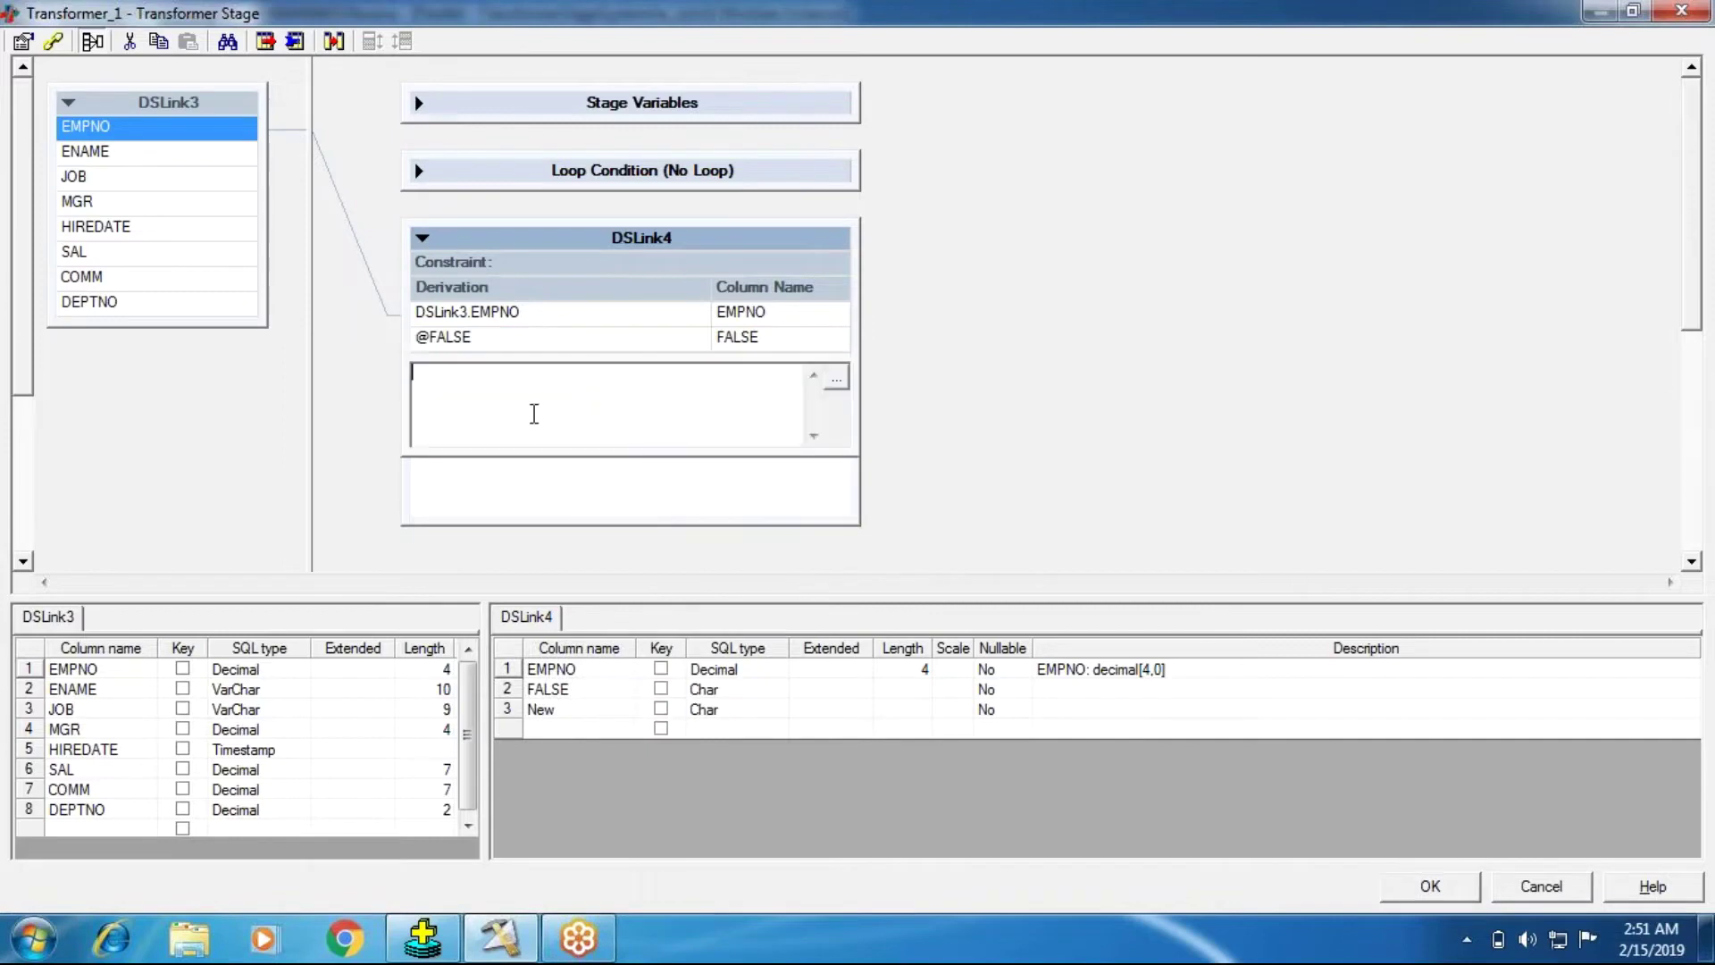
pyautogui.rightClick(534, 414)
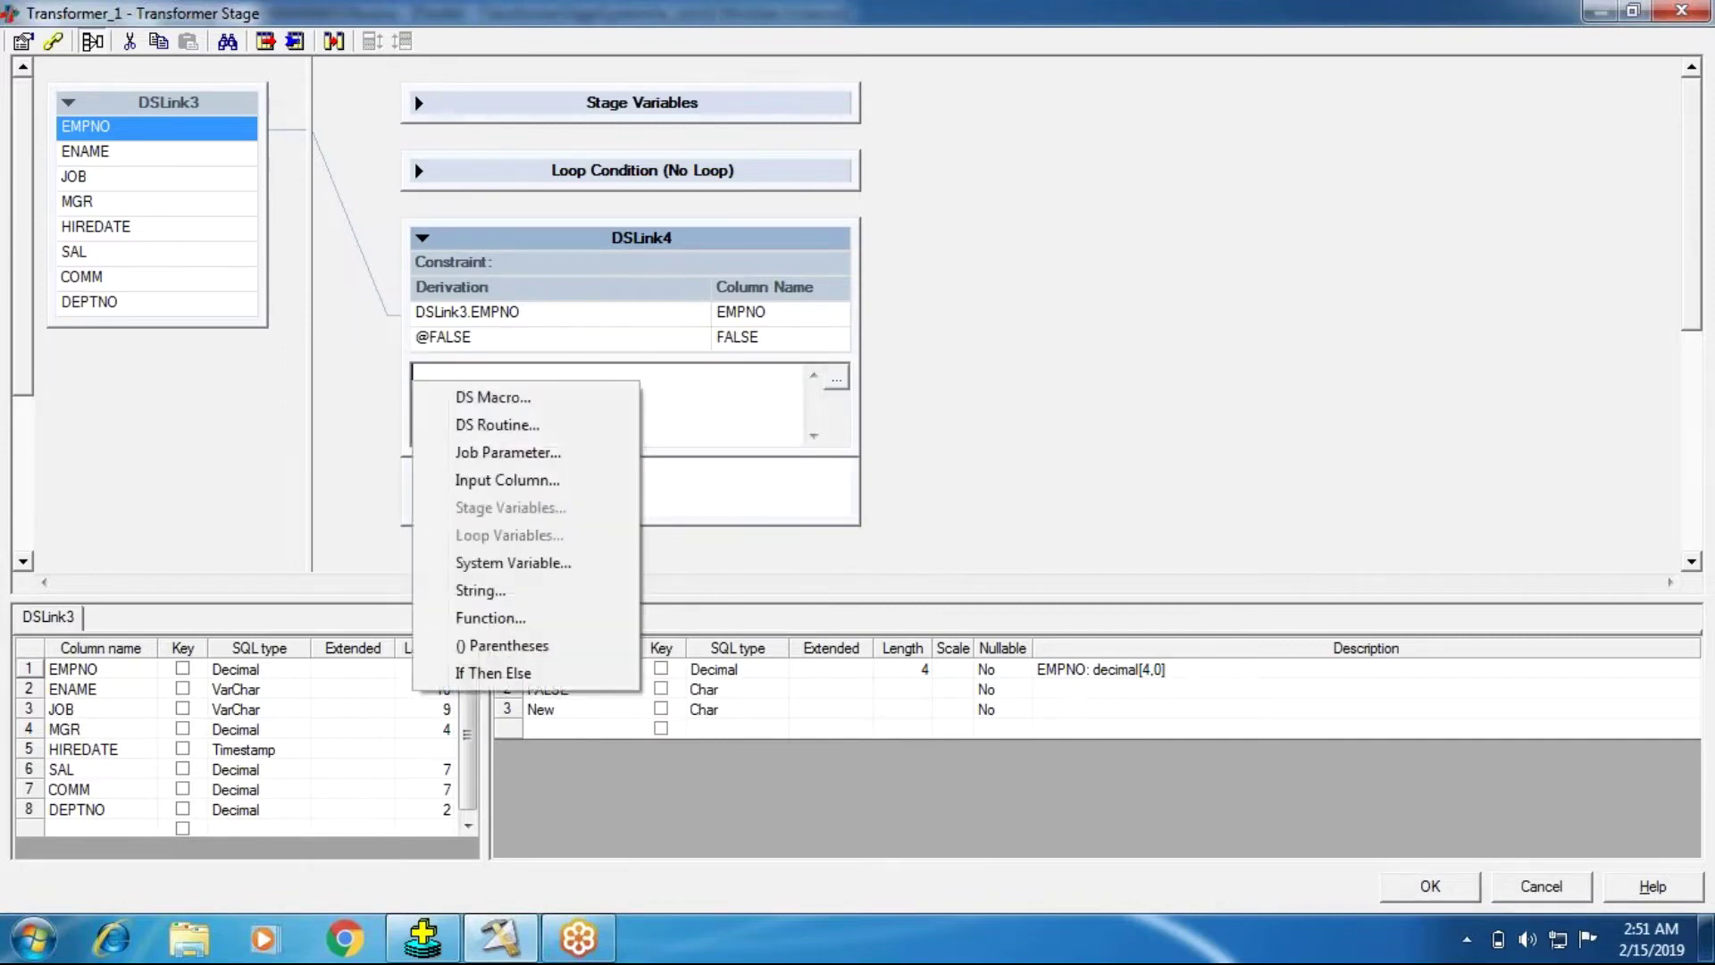
pyautogui.click(514, 563)
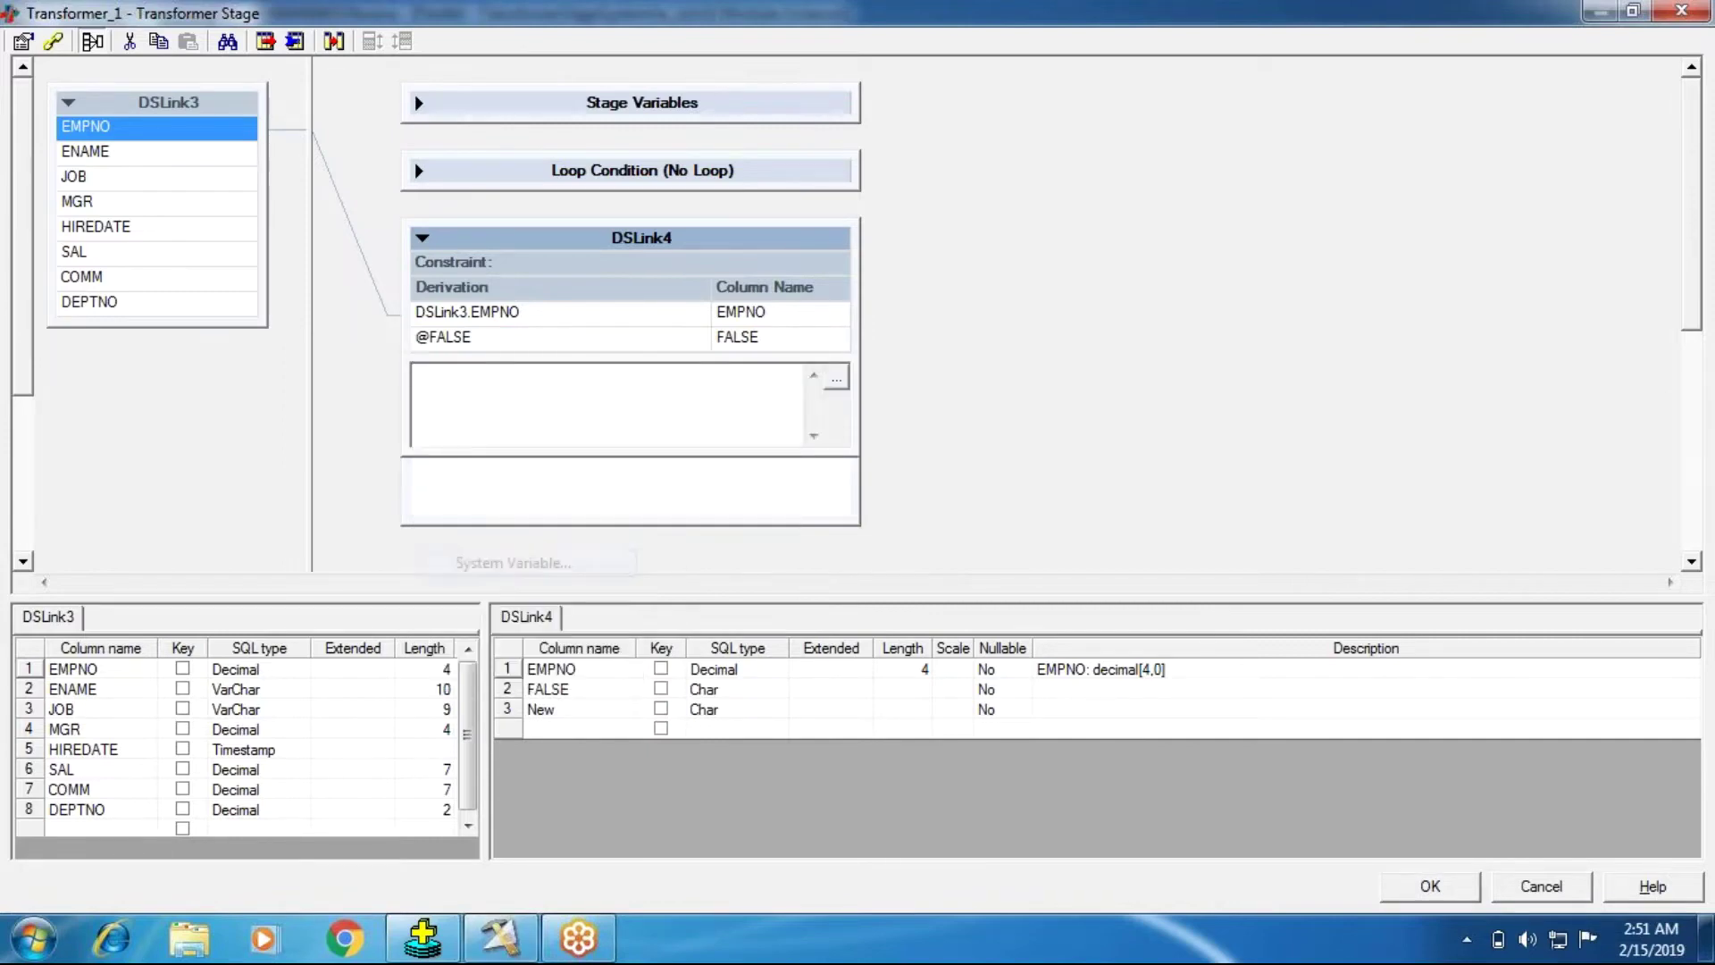
pyautogui.doubleClick(471, 416)
pyautogui.moveTo(426, 371); pyautogui.dragTo(534, 374)
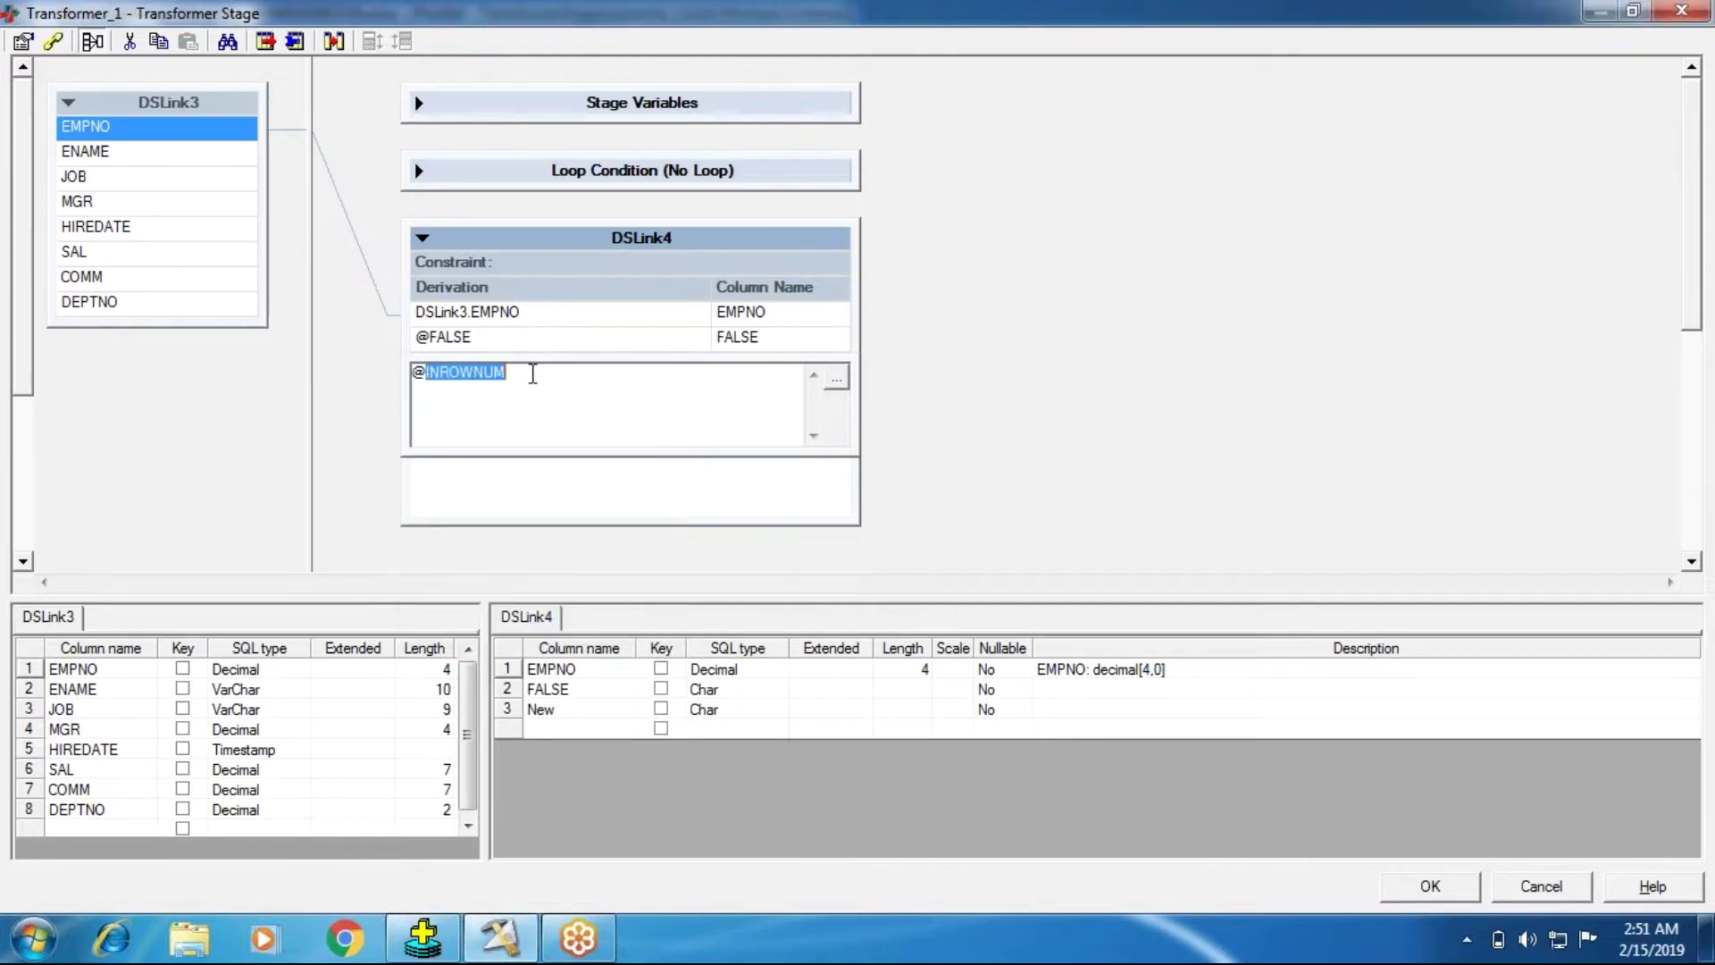
pyautogui.click(888, 432)
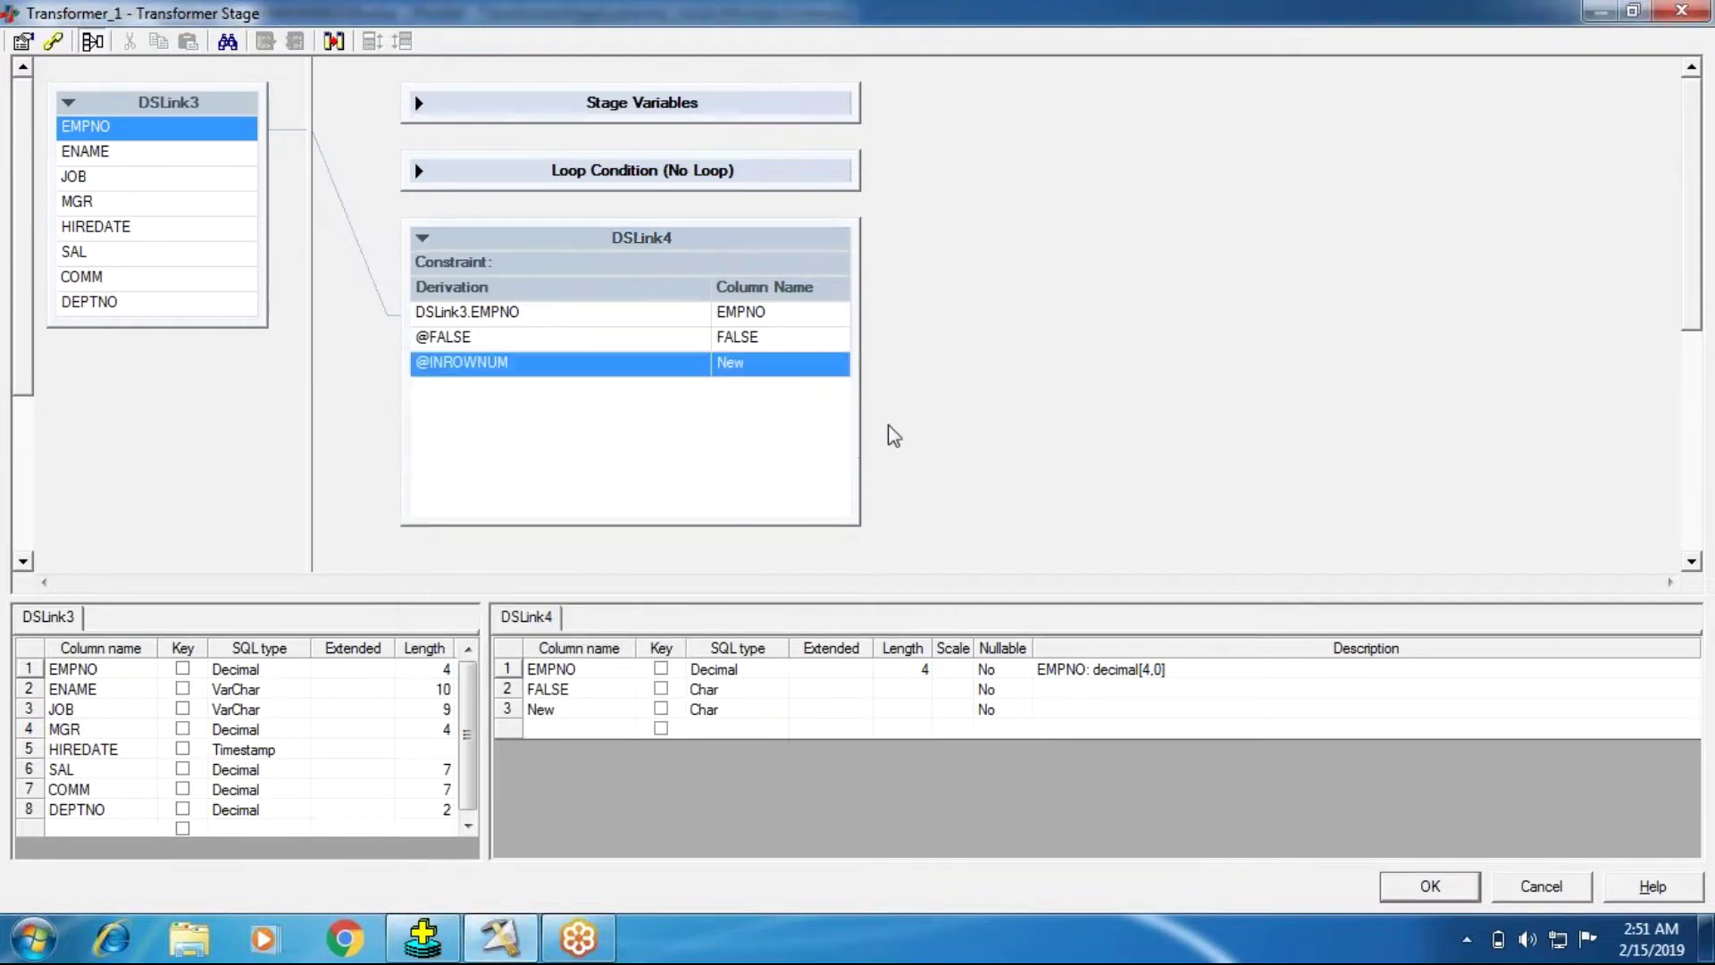
pyautogui.moveTo(556, 707); pyautogui.dragTo(481, 704)
pyautogui.hotkey('ctrl', 'v')
pyautogui.click(785, 541)
pyautogui.click(593, 422)
pyautogui.rightClick(593, 423)
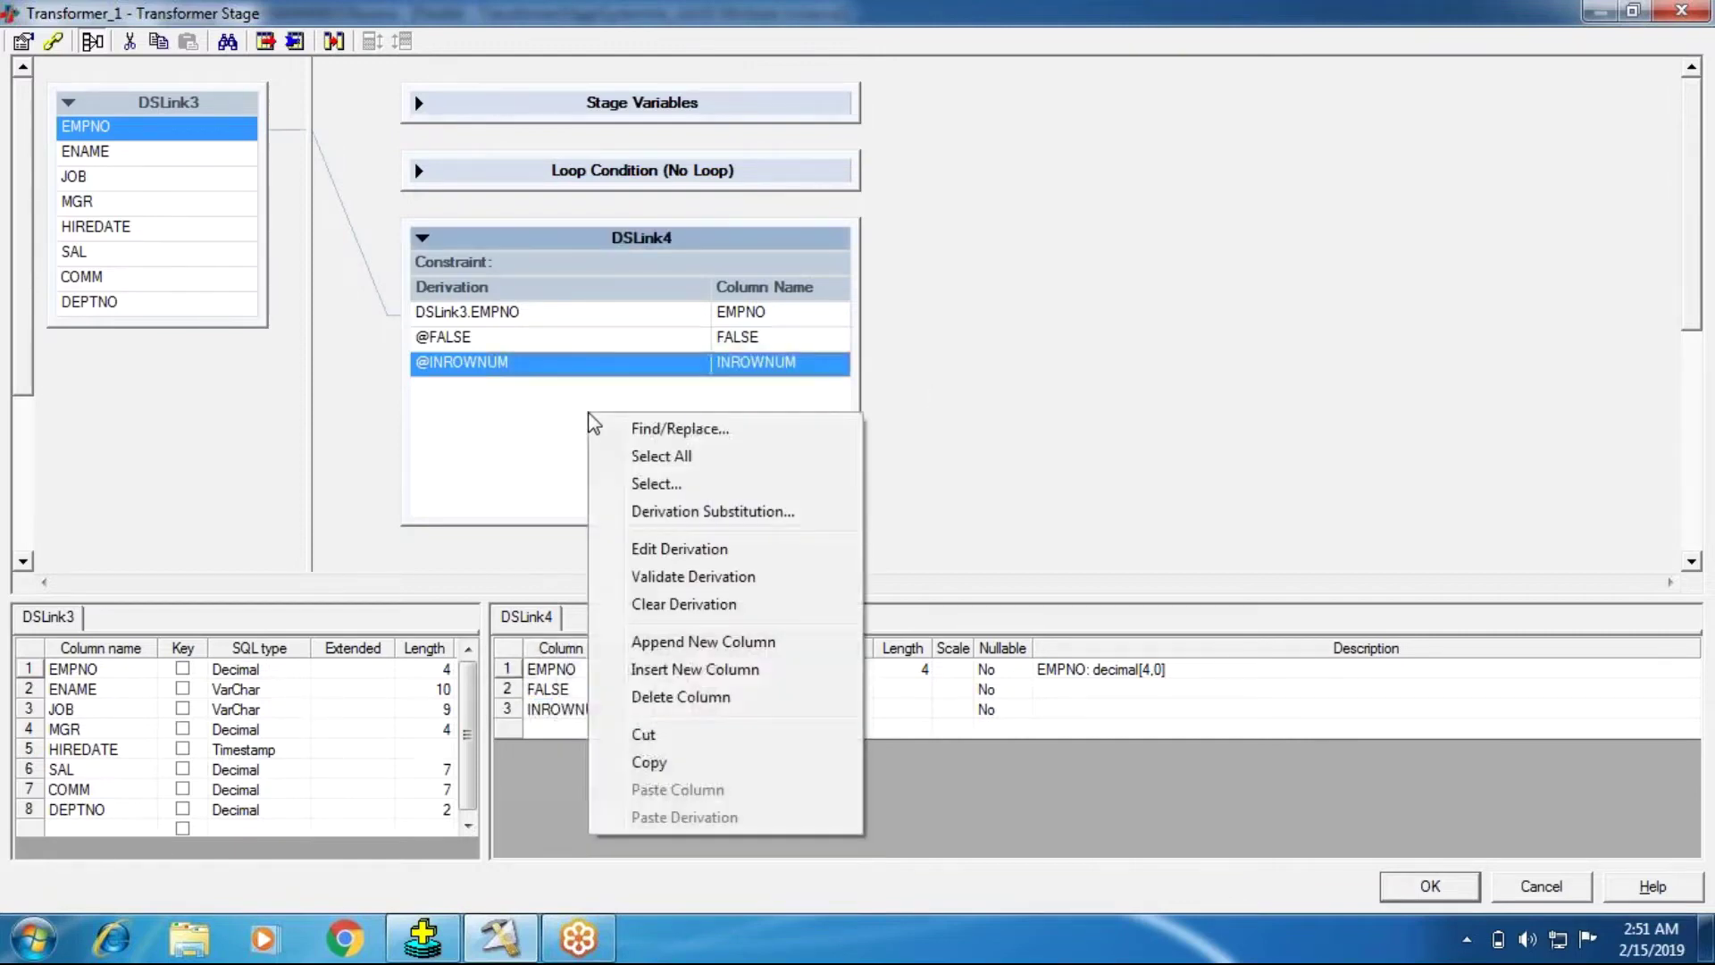
pyautogui.click(677, 650)
pyautogui.doubleClick(459, 386)
pyautogui.rightClick(413, 408)
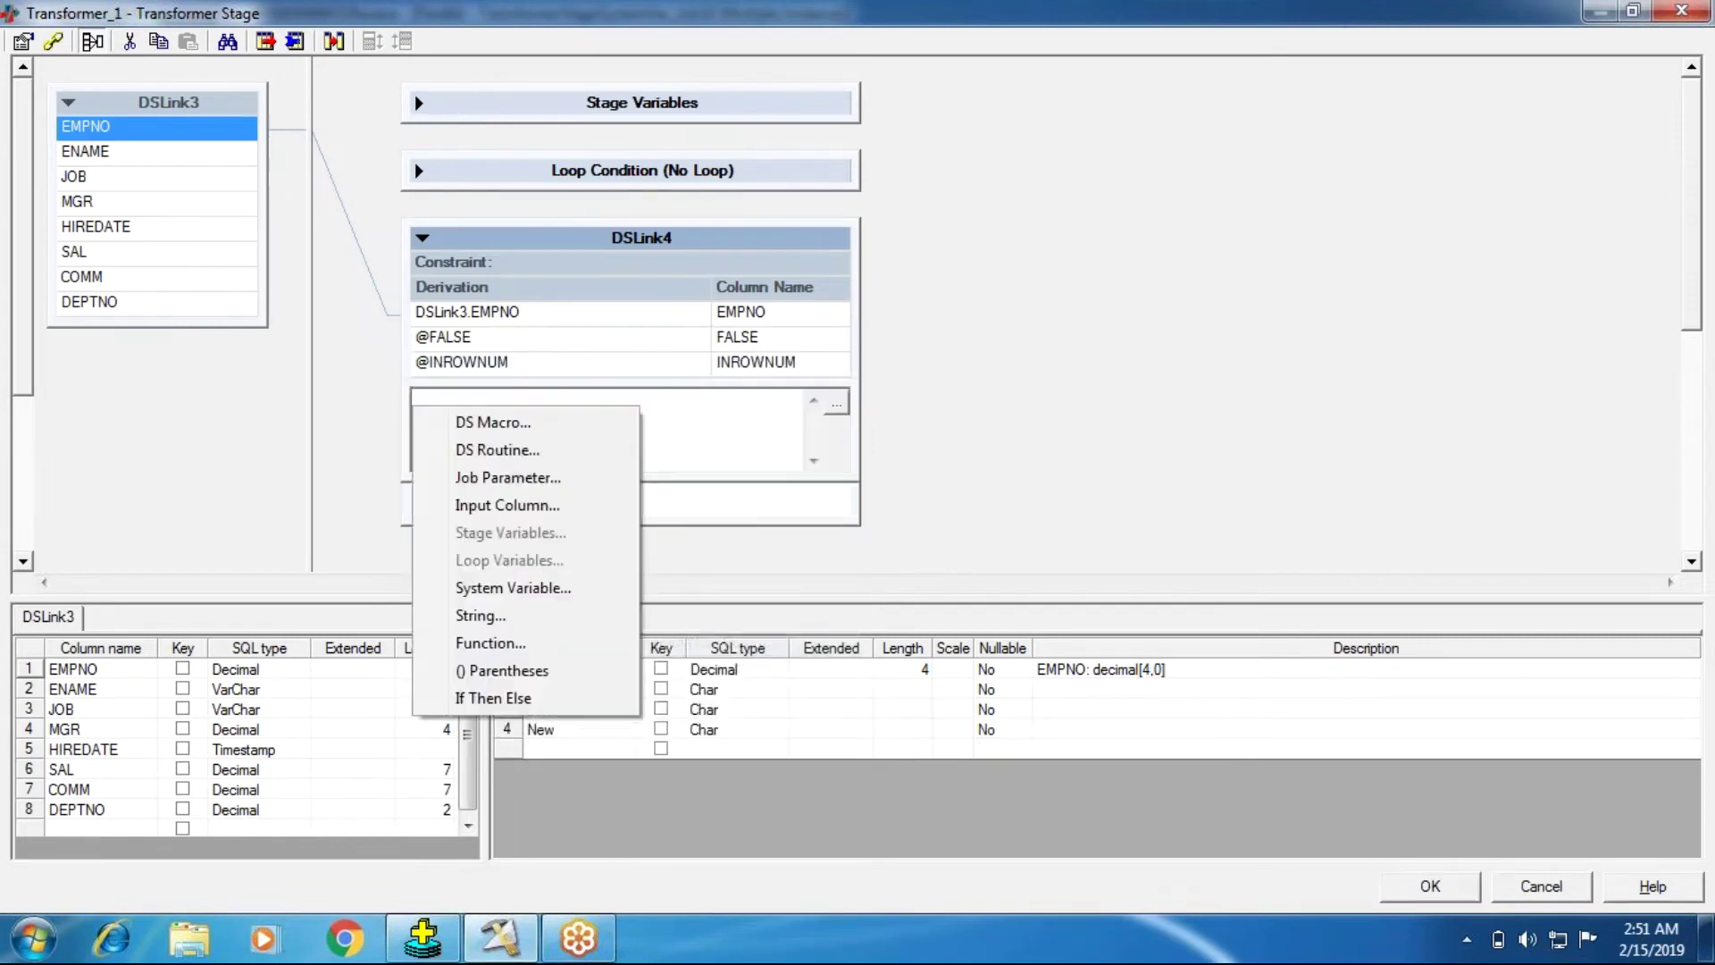
pyautogui.click(511, 589)
pyautogui.click(477, 467)
pyautogui.doubleClick(538, 468)
pyautogui.doubleClick(473, 399)
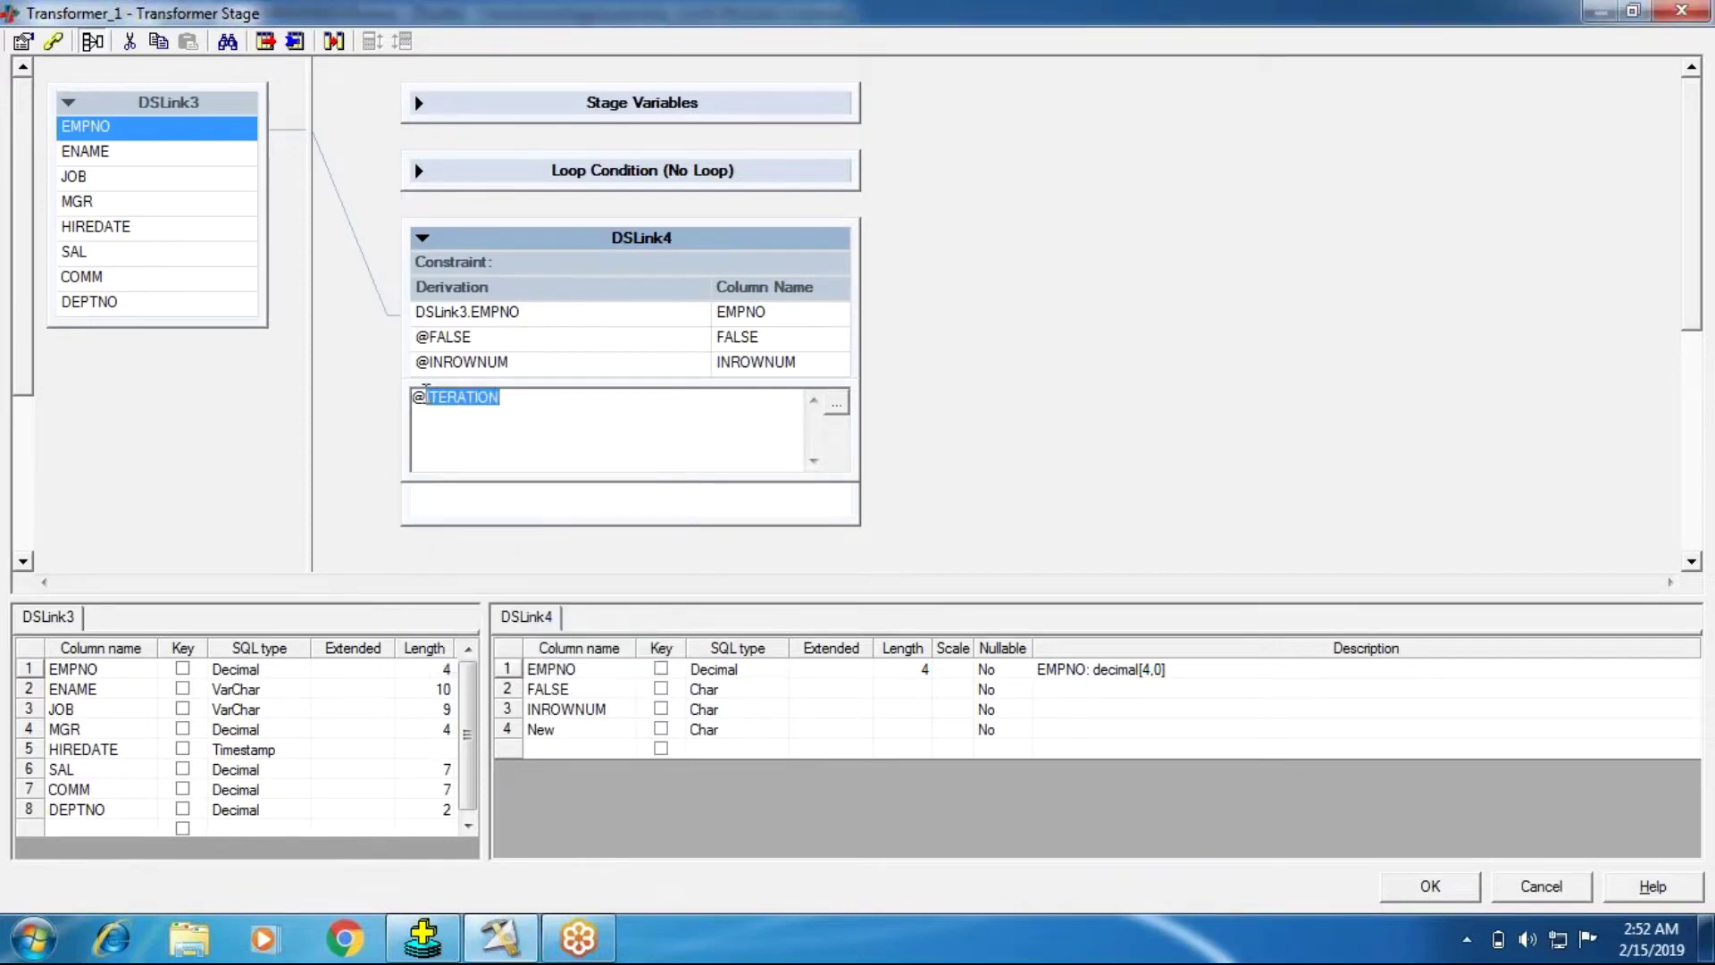
pyautogui.click(1353, 378)
pyautogui.click(530, 398)
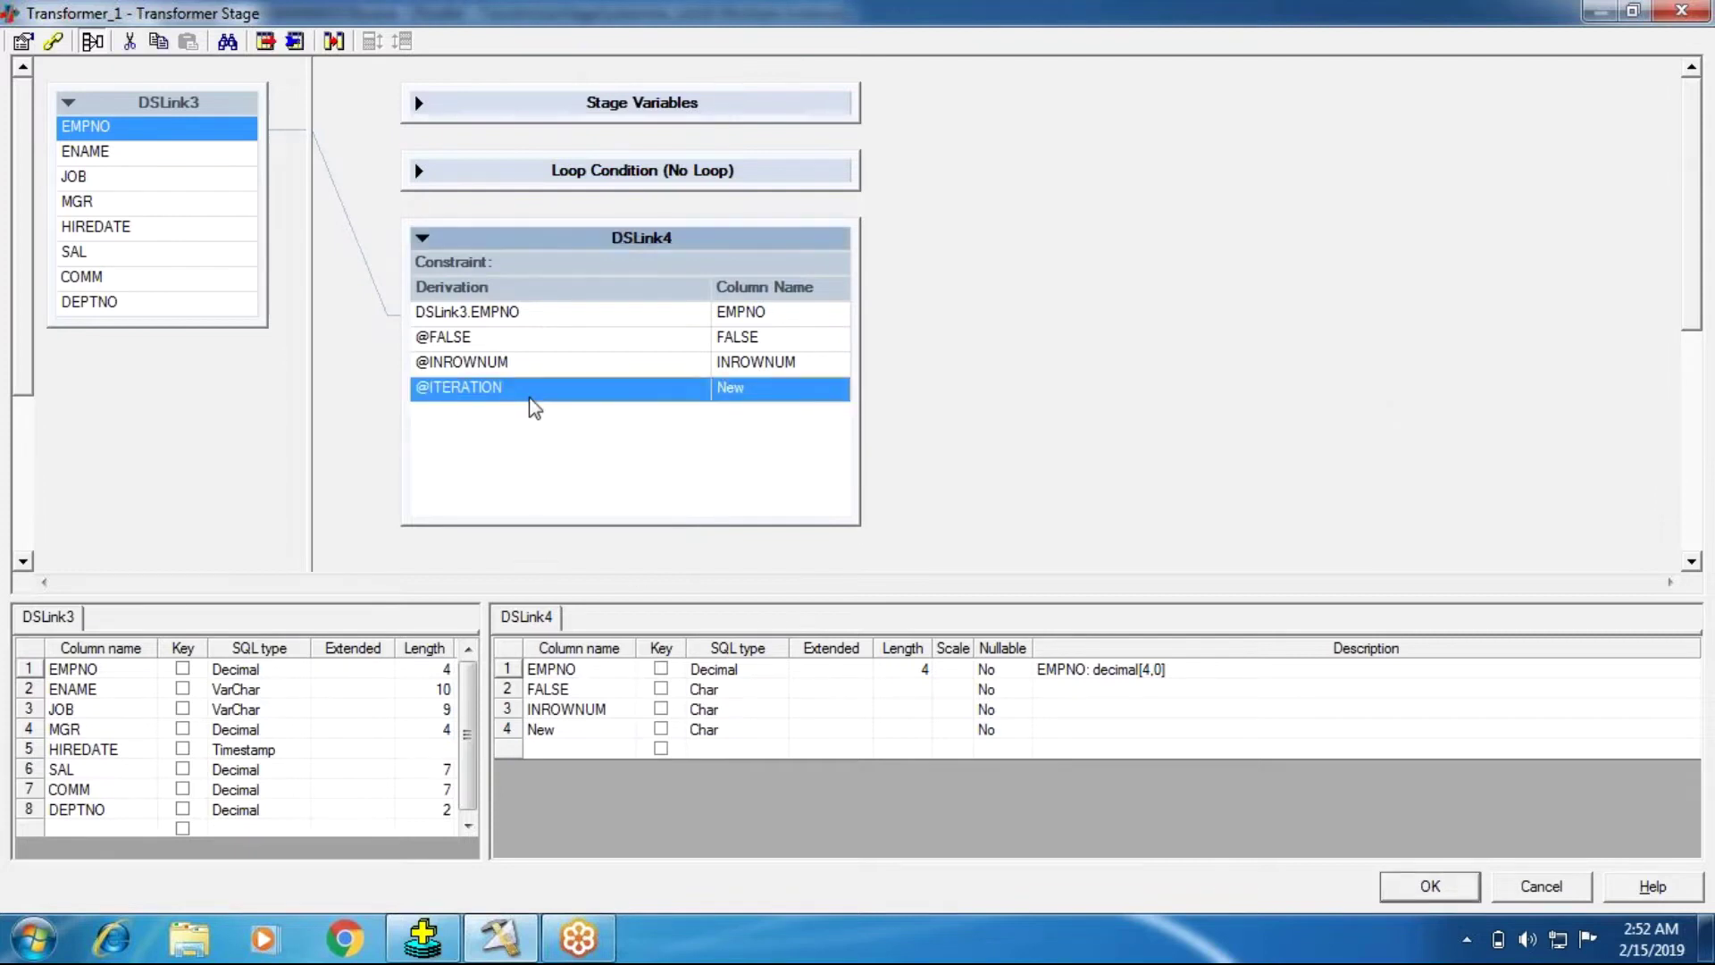
pyautogui.press('Delete')
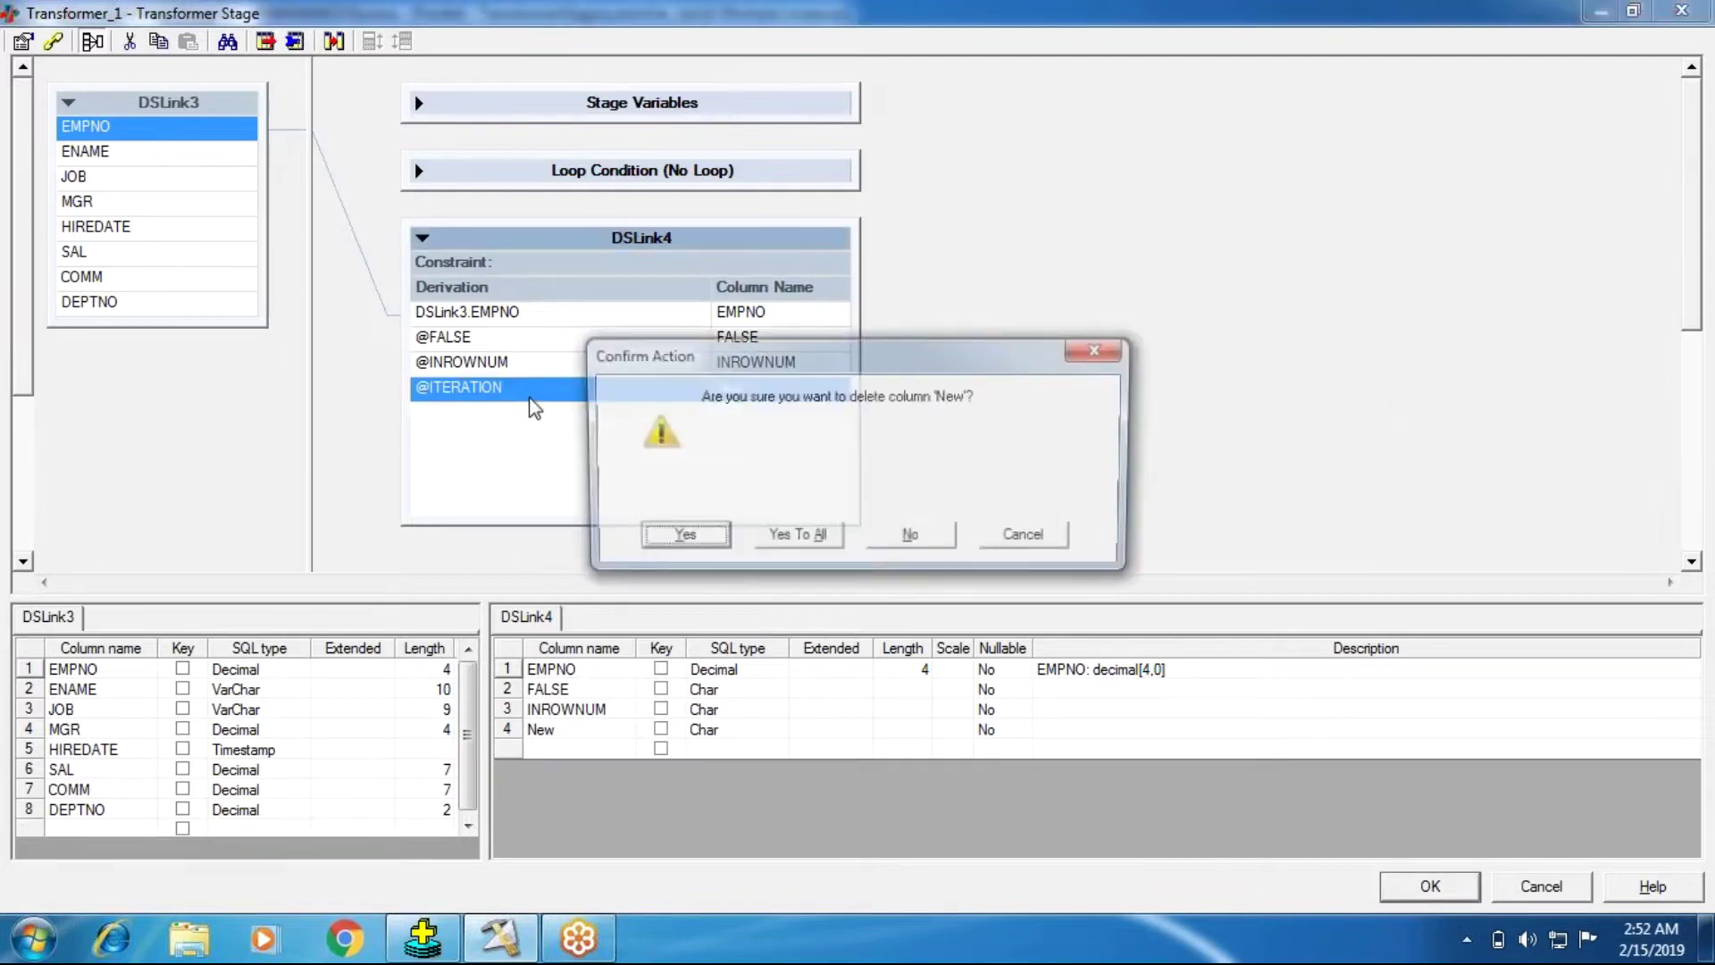
pyautogui.click(706, 536)
pyautogui.press('Return')
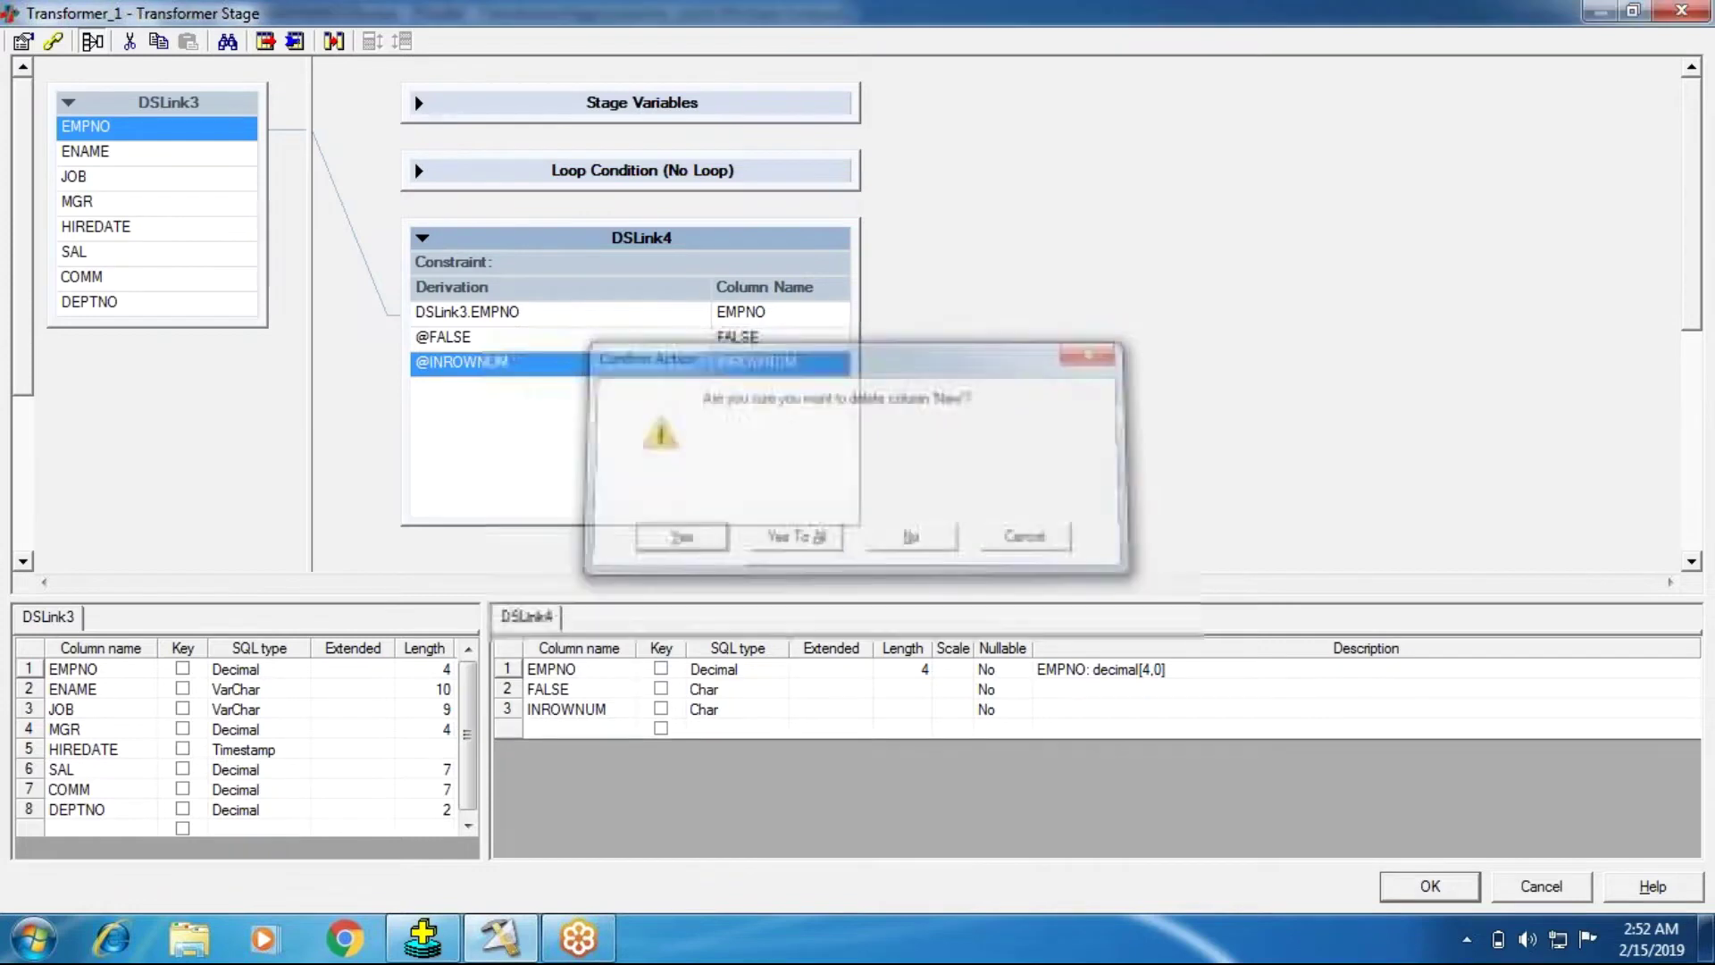
pyautogui.rightClick(589, 452)
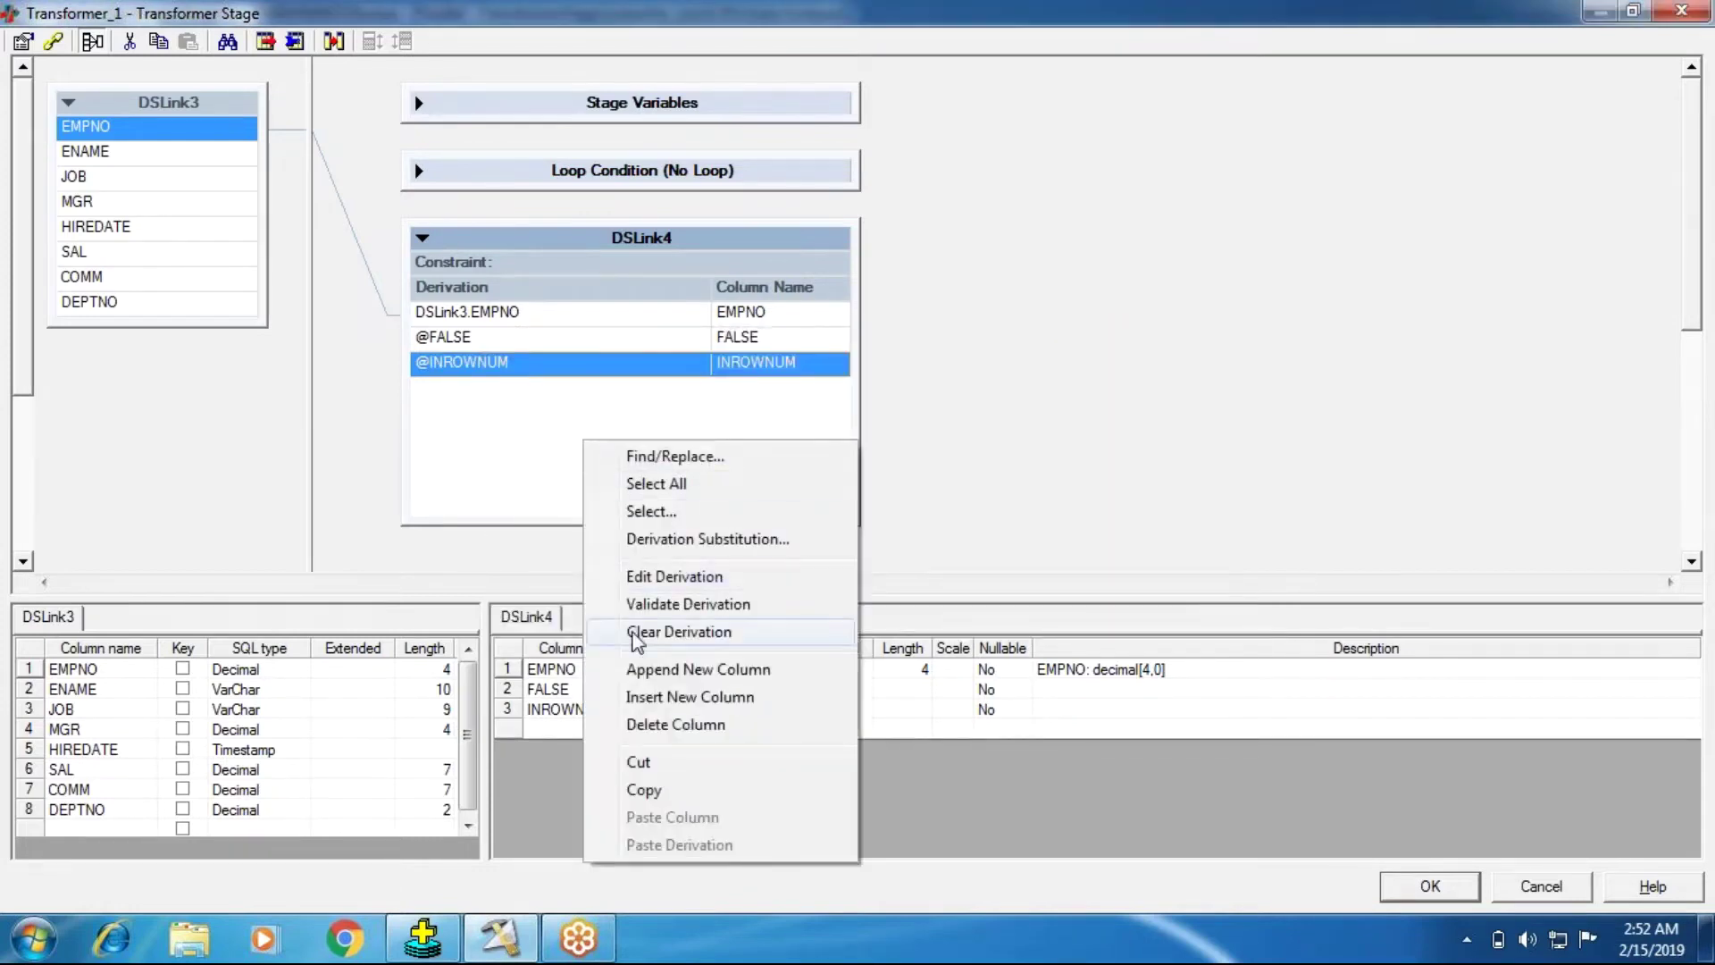
pyautogui.click(643, 672)
pyautogui.rightClick(494, 454)
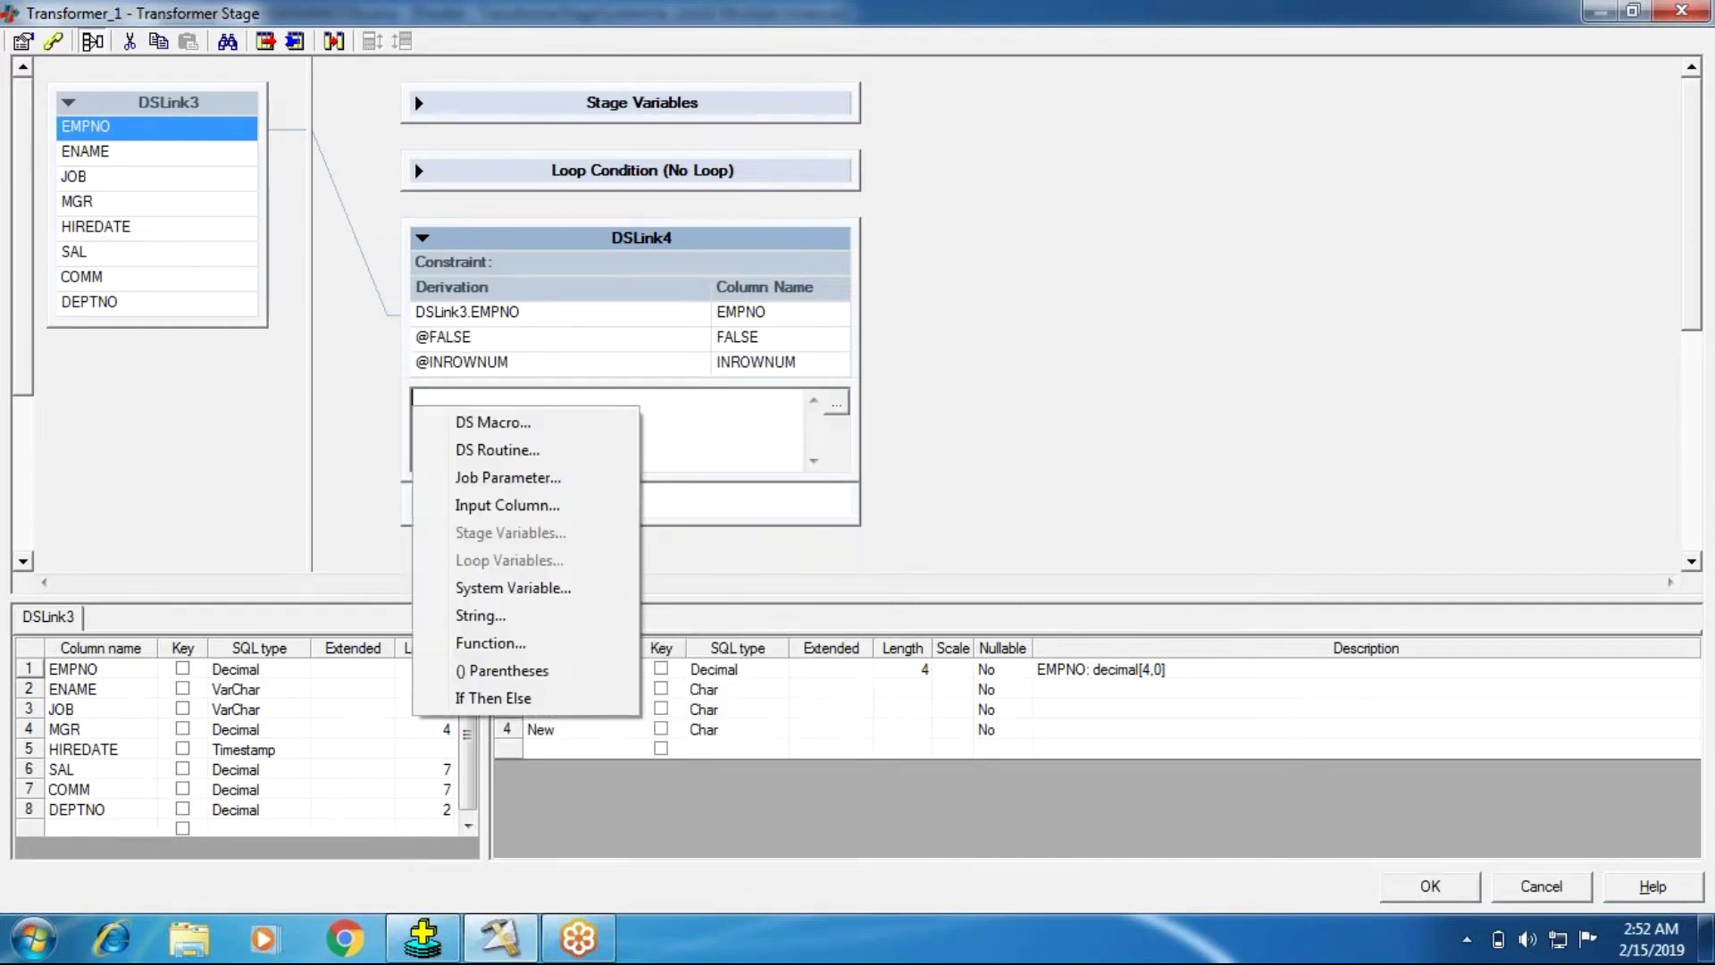
pyautogui.click(482, 588)
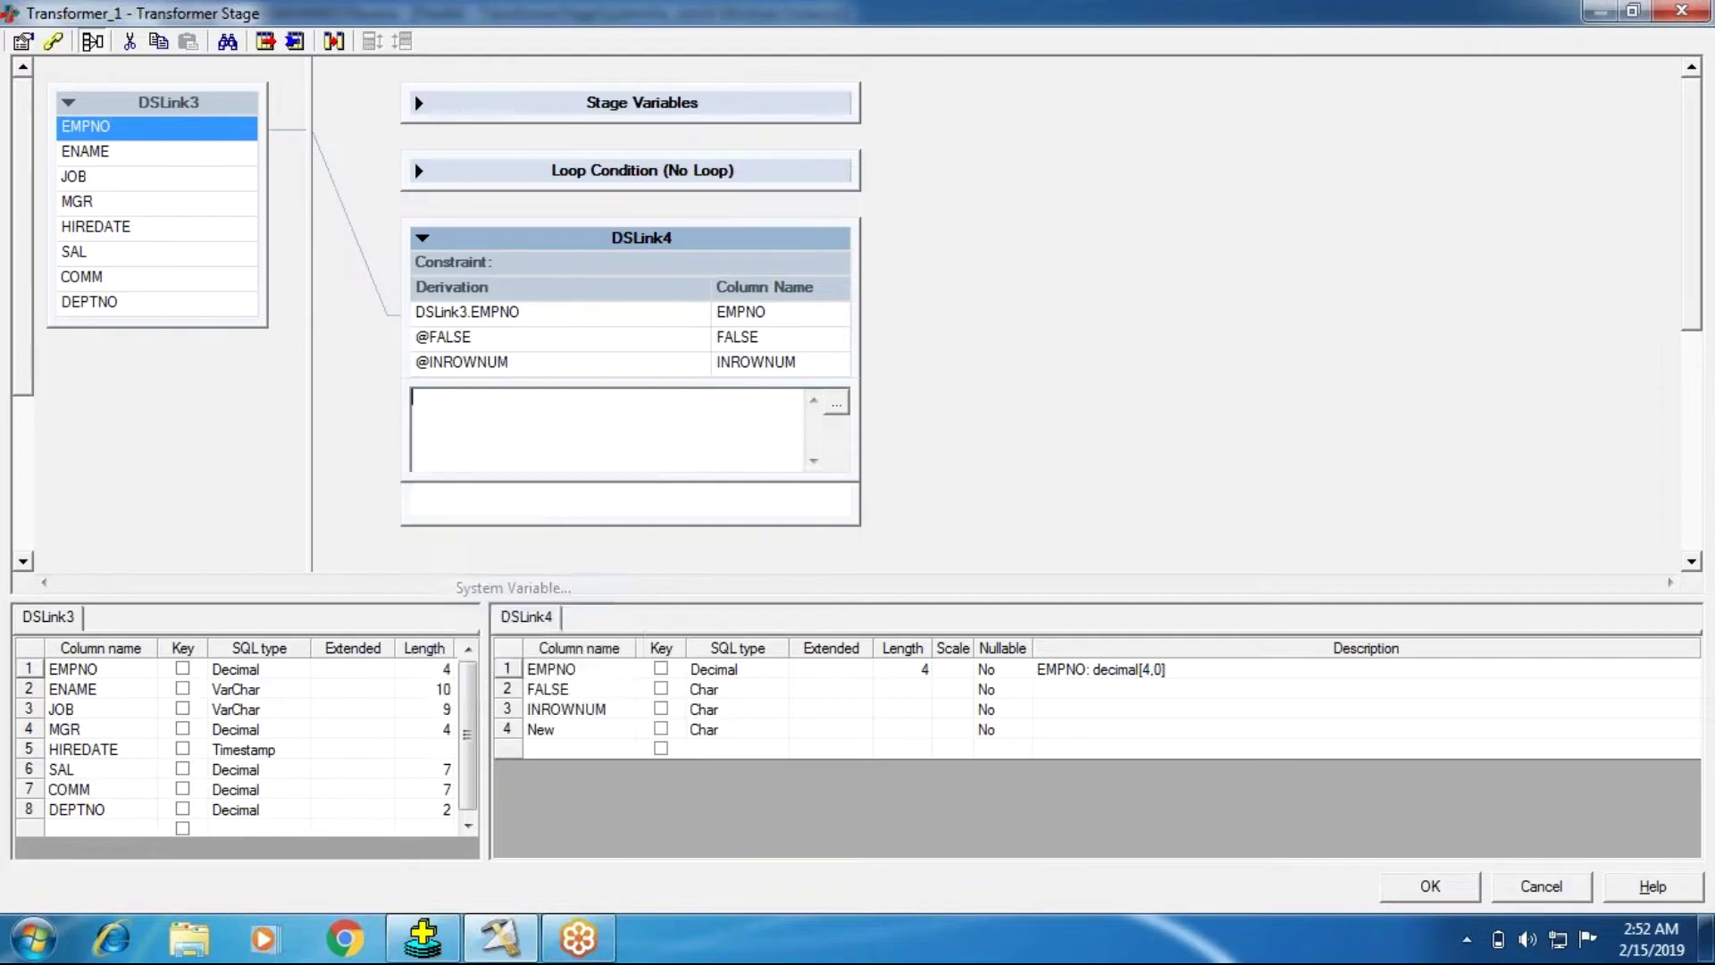
pyautogui.click(462, 476)
pyautogui.doubleClick(462, 477)
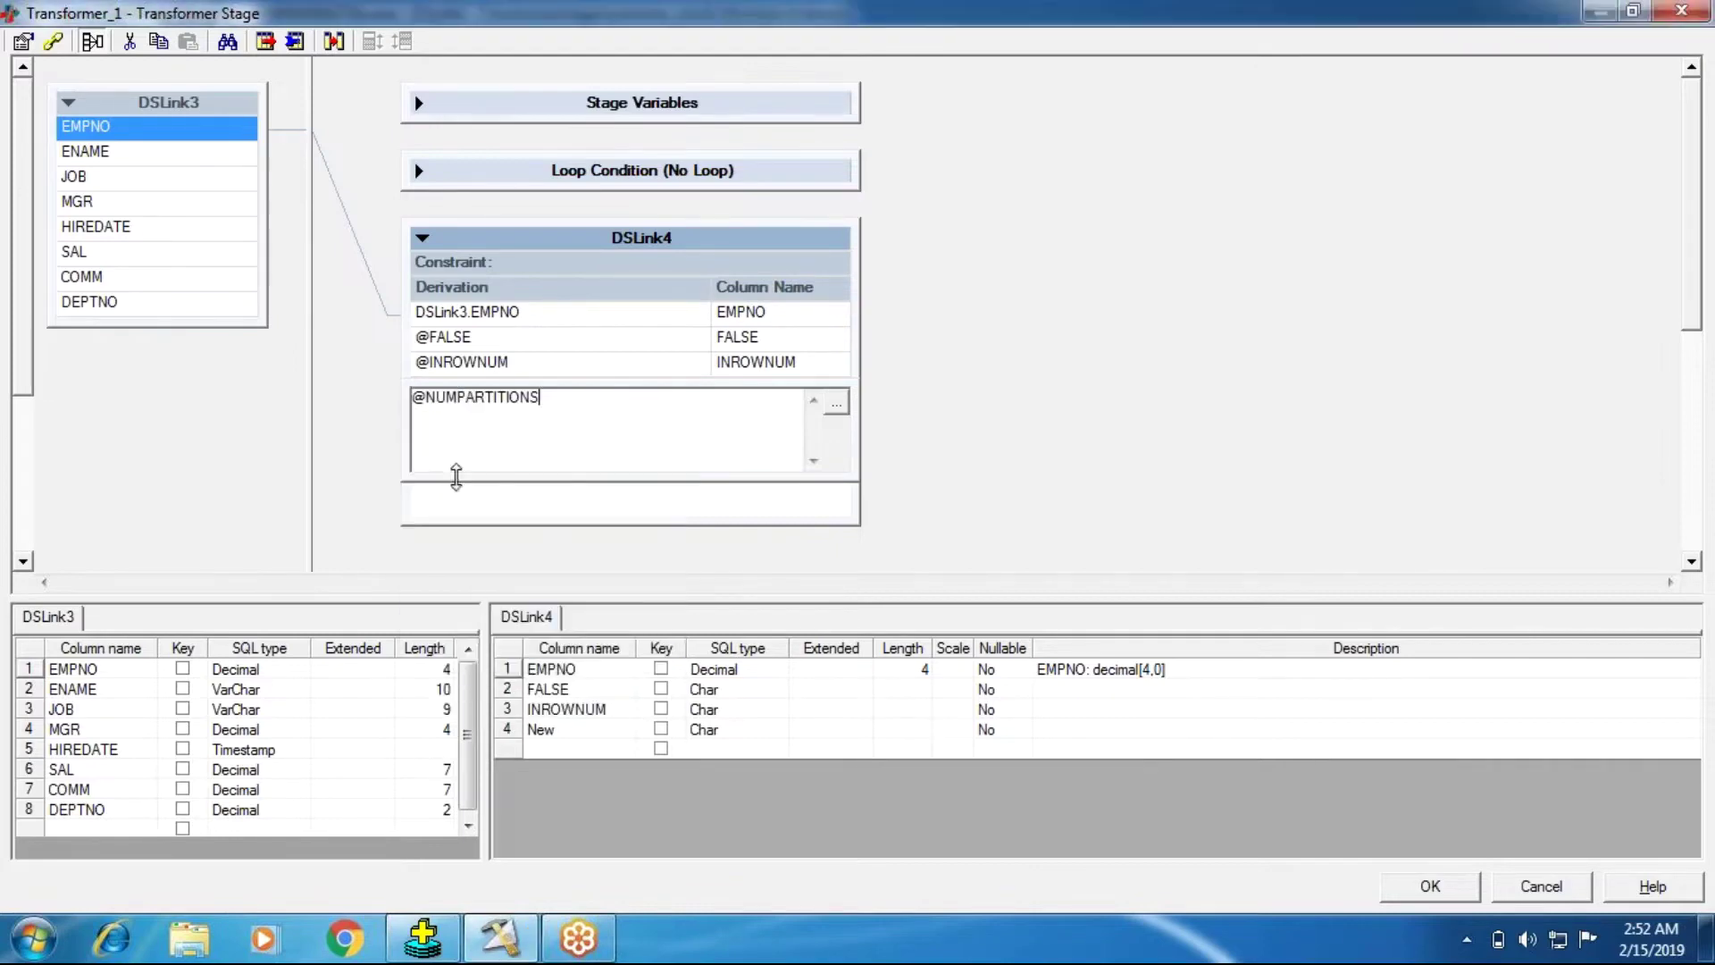
pyautogui.moveTo(559, 417); pyautogui.dragTo(425, 399)
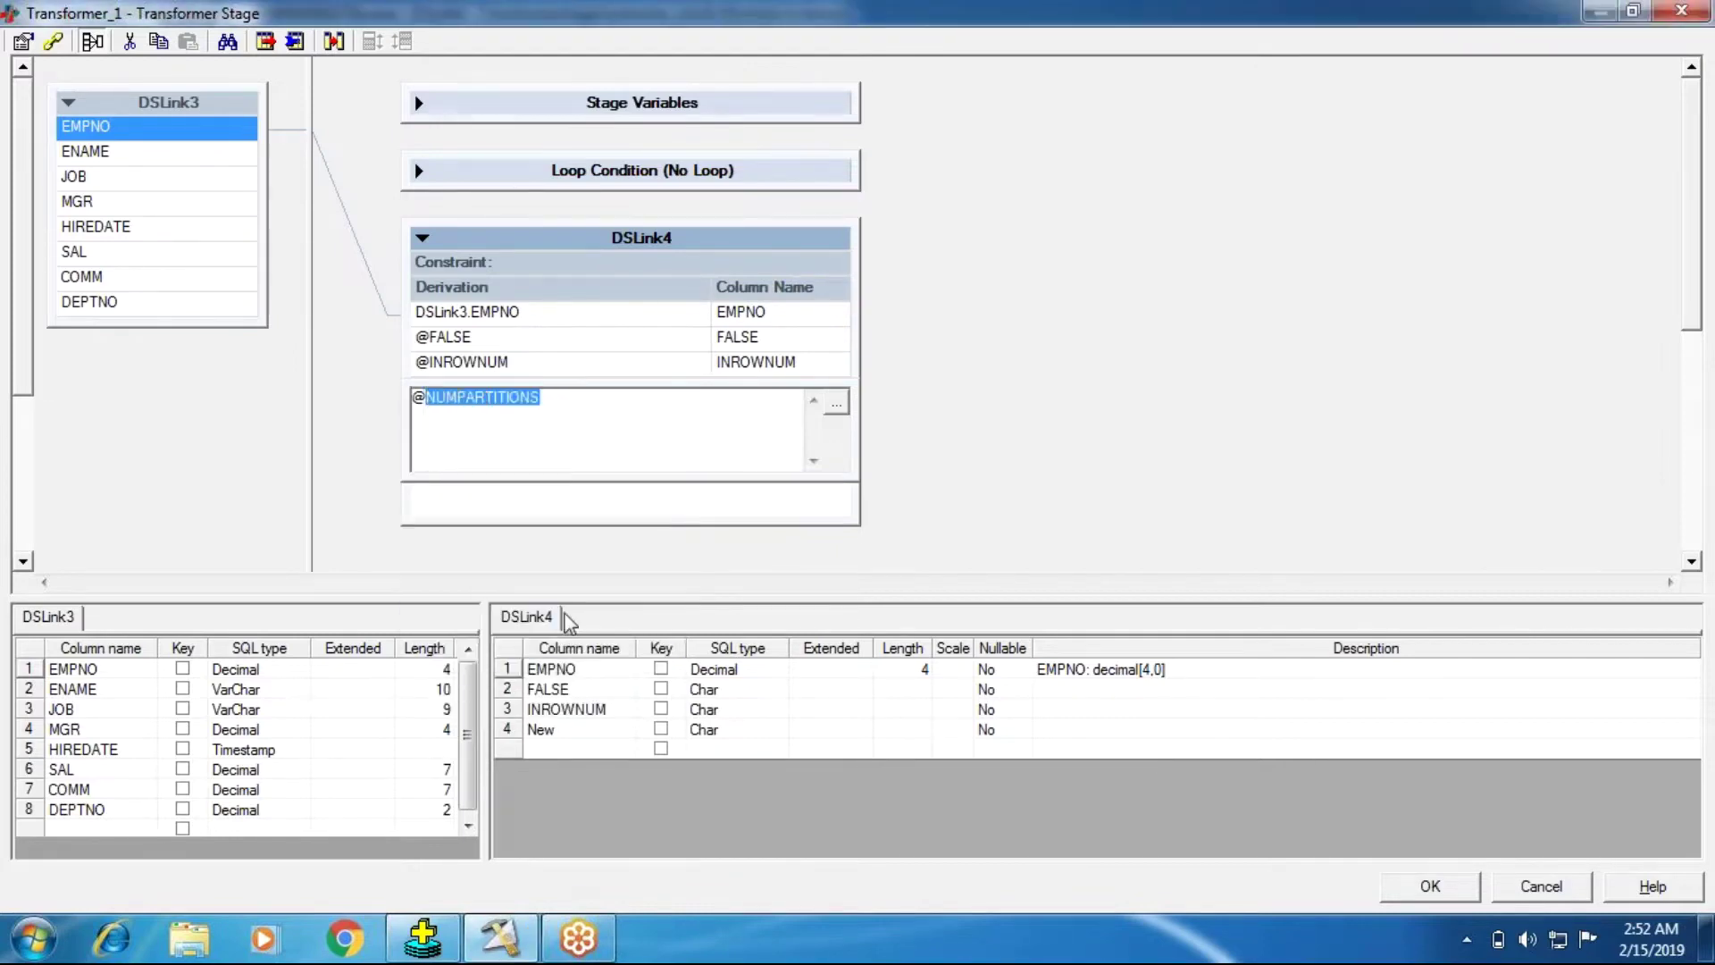
pyautogui.click(1363, 444)
pyautogui.click(518, 731)
pyautogui.moveTo(518, 731); pyautogui.dragTo(438, 731)
pyautogui.hotkey('ctrl', 'v')
# Append another output column to DSLink4 below NUMPARTITIONS and open its derivation for editing.
pyautogui.click(513, 440)
pyautogui.rightClick(513, 440)
pyautogui.click(590, 670)
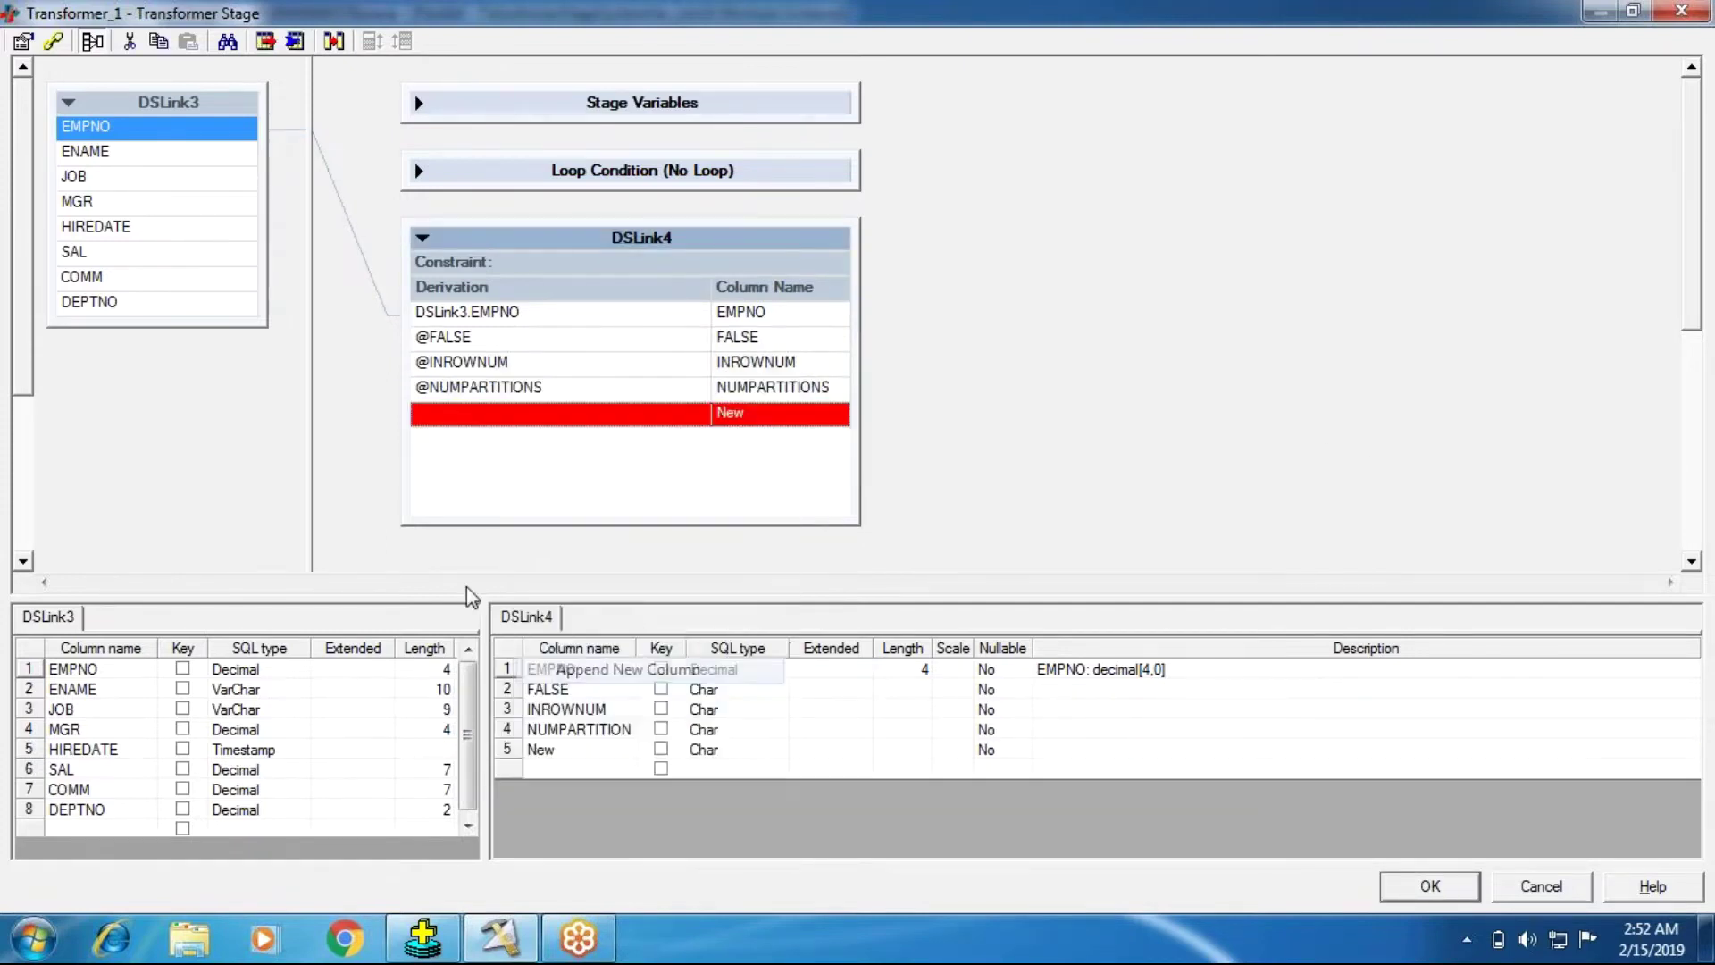
pyautogui.doubleClick(507, 416)
pyautogui.rightClick(497, 481)
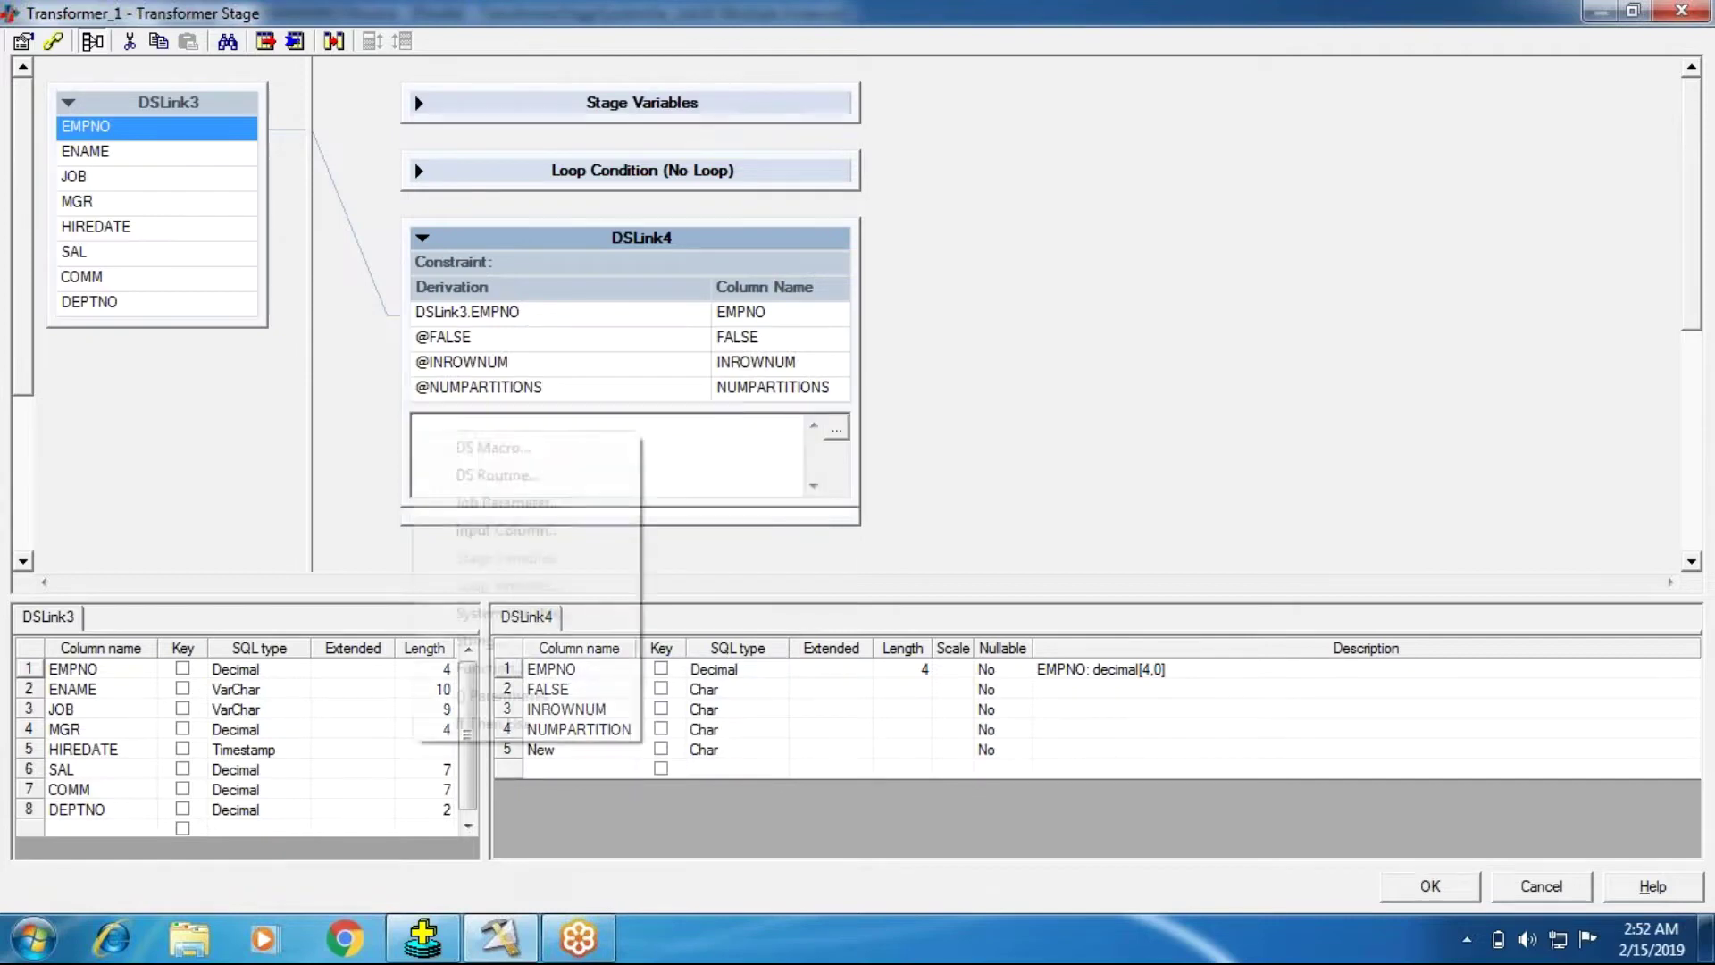
pyautogui.click(513, 614)
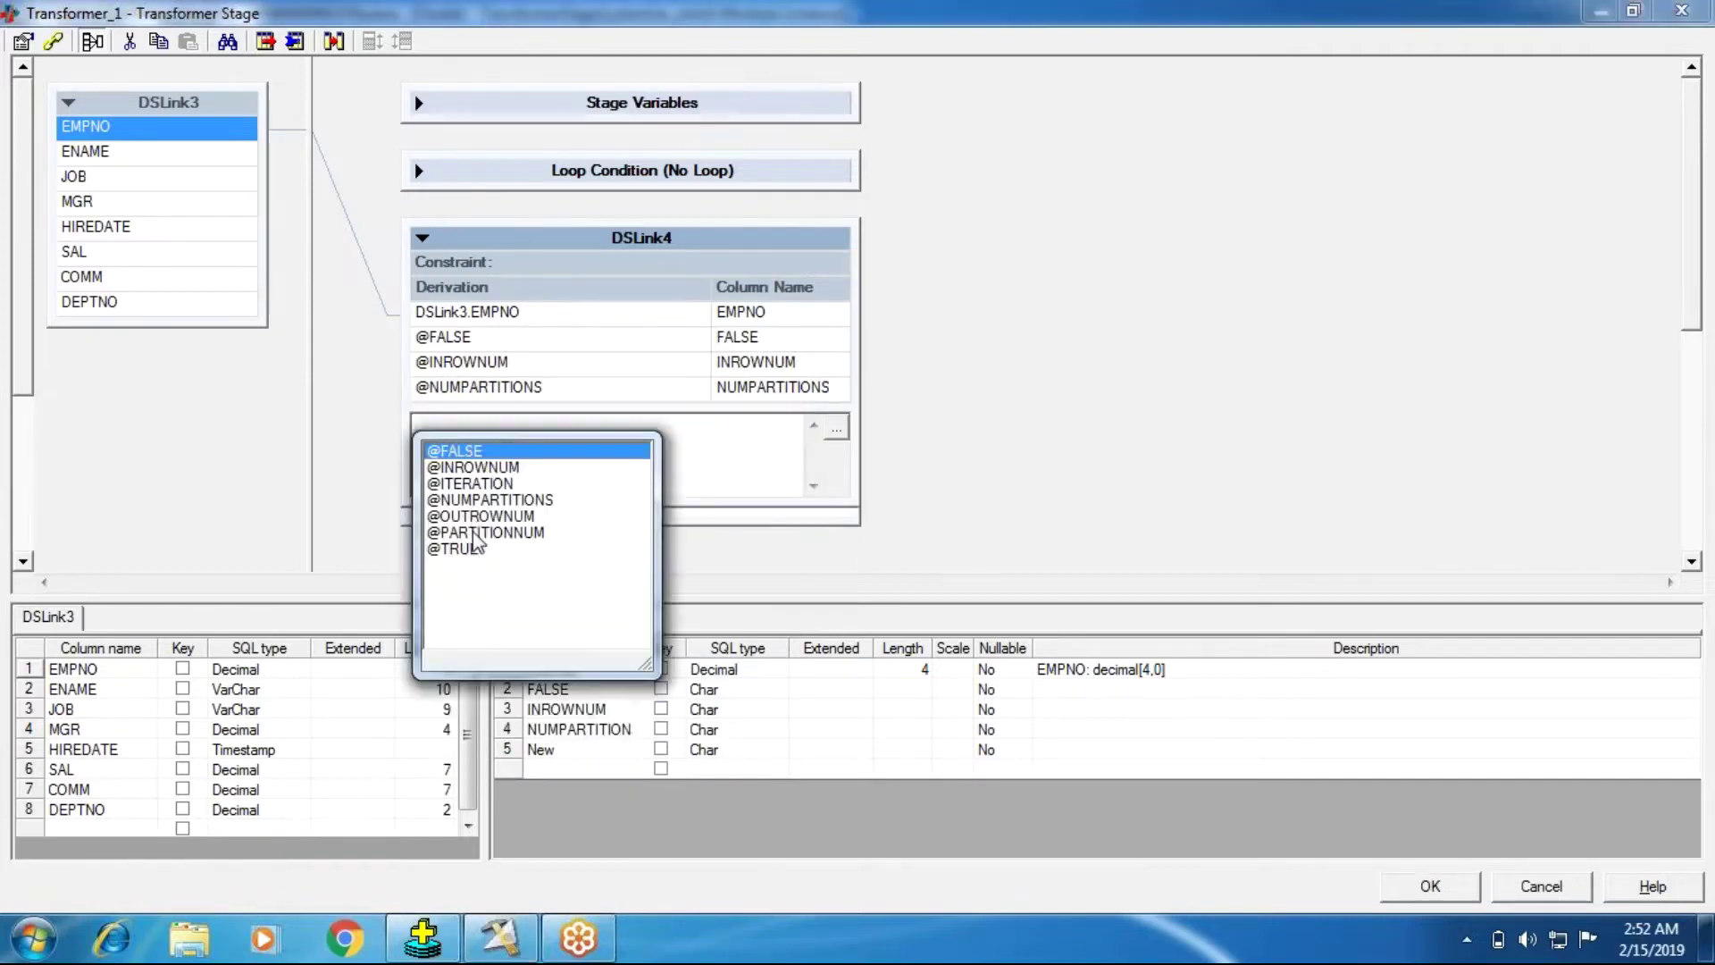
pyautogui.doubleClick(484, 516)
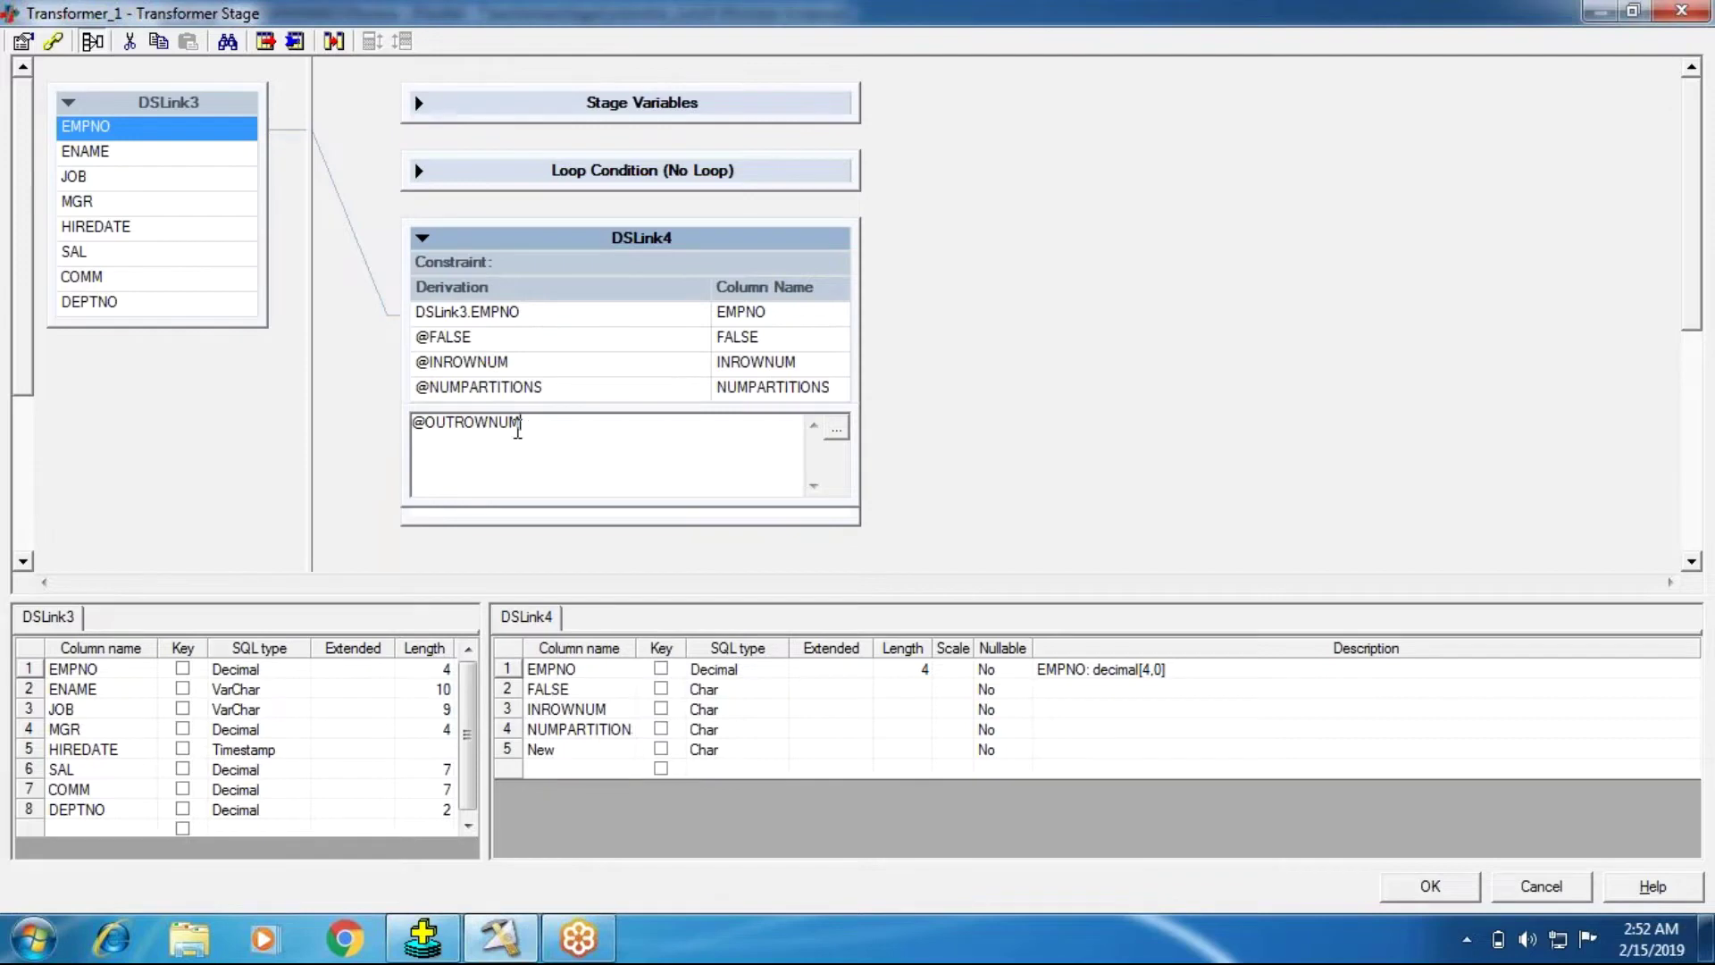
pyautogui.press('BackSpace')
pyautogui.press('BackSpace')
pyautogui.press('BackSpace')
pyautogui.press('BackSpace')
pyautogui.press('BackSpace')
pyautogui.press('BackSpace')
pyautogui.press('BackSpace')
pyautogui.press('BackSpace')
pyautogui.press('BackSpace')
pyautogui.press('BackSpace')
pyautogui.rightClick(478, 459)
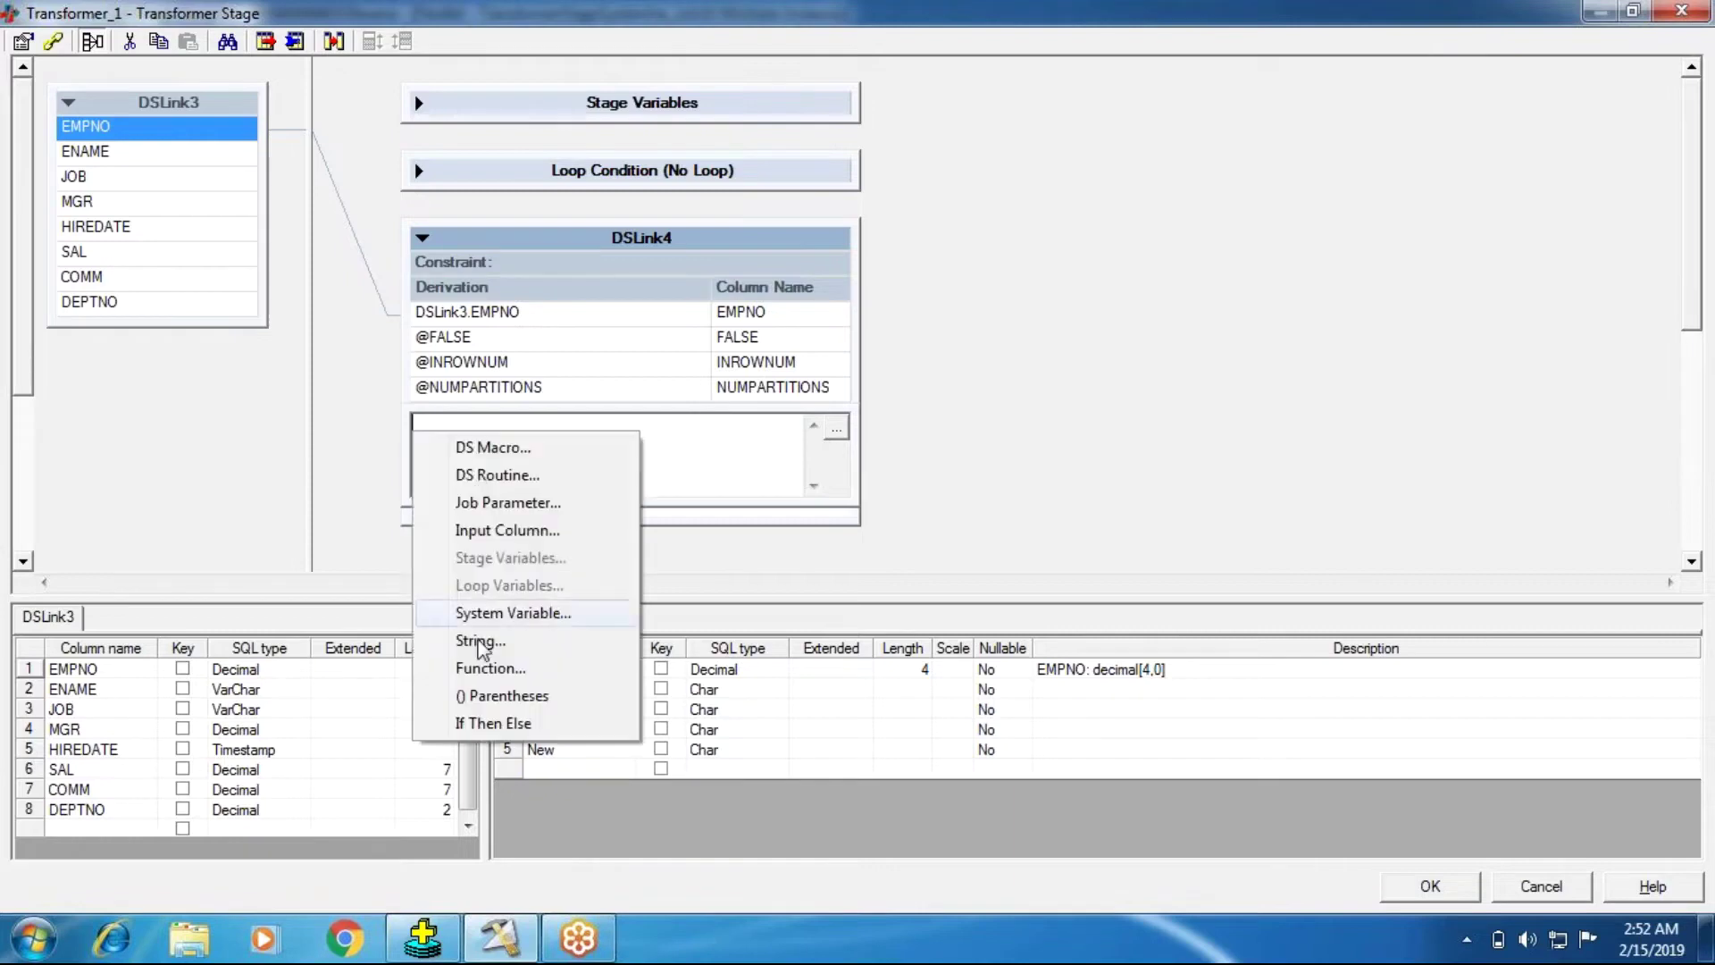
pyautogui.click(487, 614)
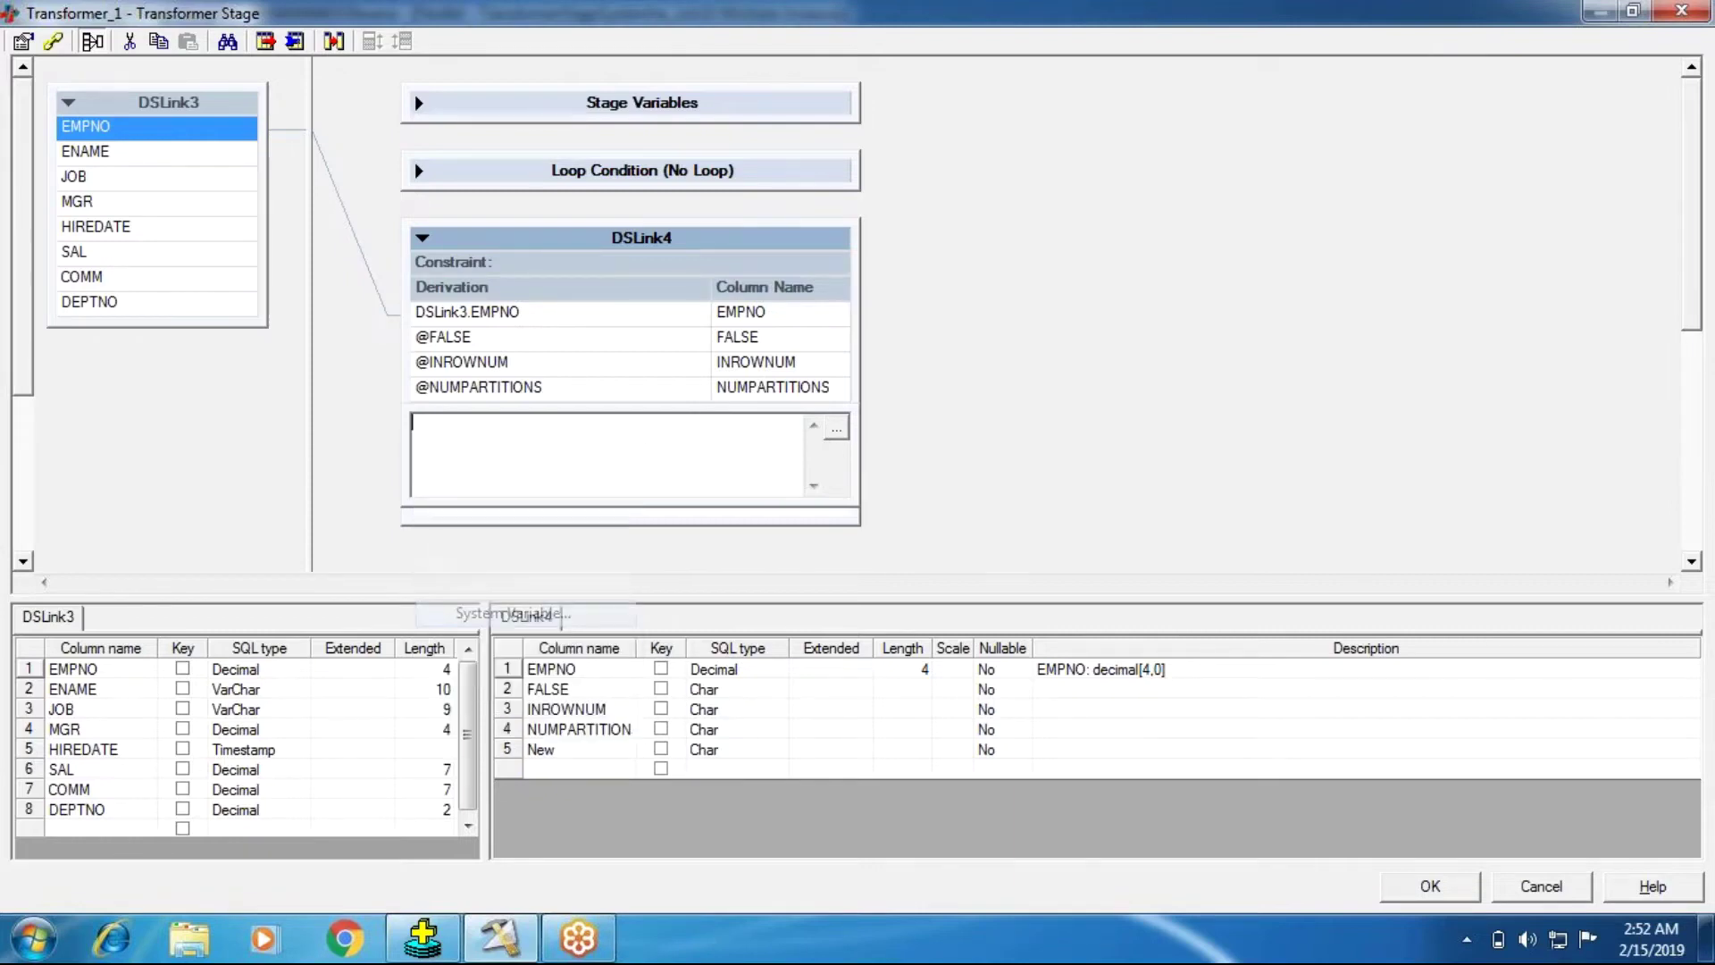
pyautogui.click(465, 518)
pyautogui.click(465, 520)
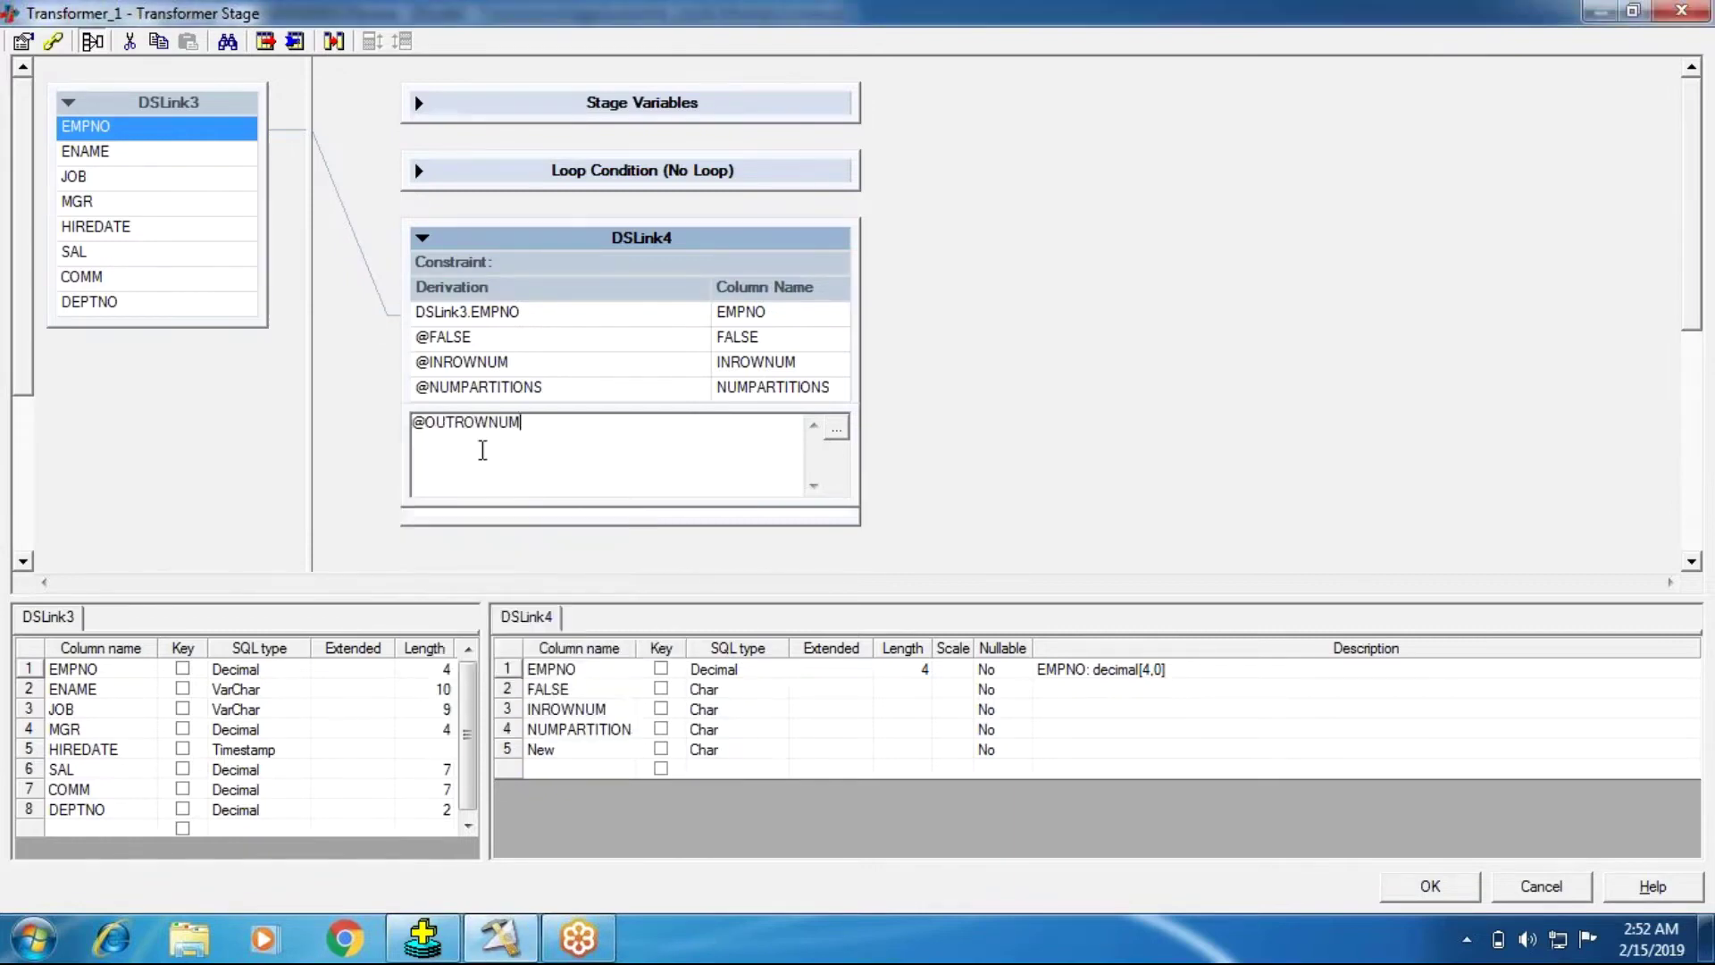
pyautogui.moveTo(572, 421); pyautogui.dragTo(428, 419)
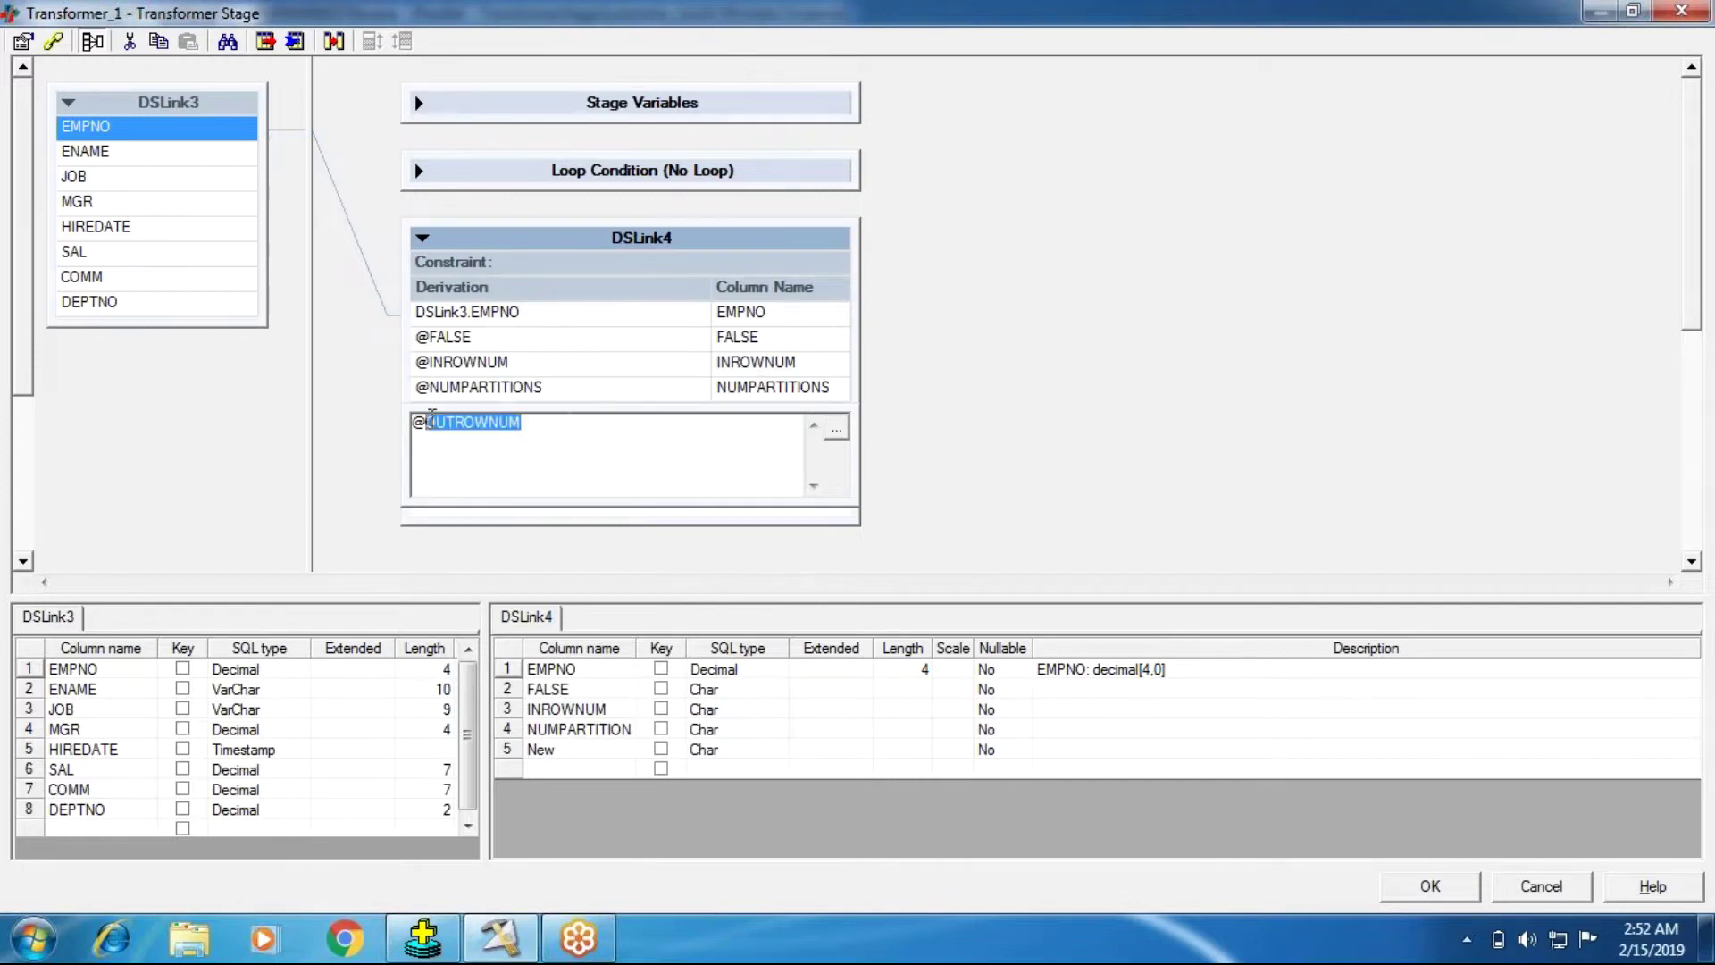
pyautogui.click(567, 750)
pyautogui.hotkey('ctrl', 'v')
pyautogui.press('Return')
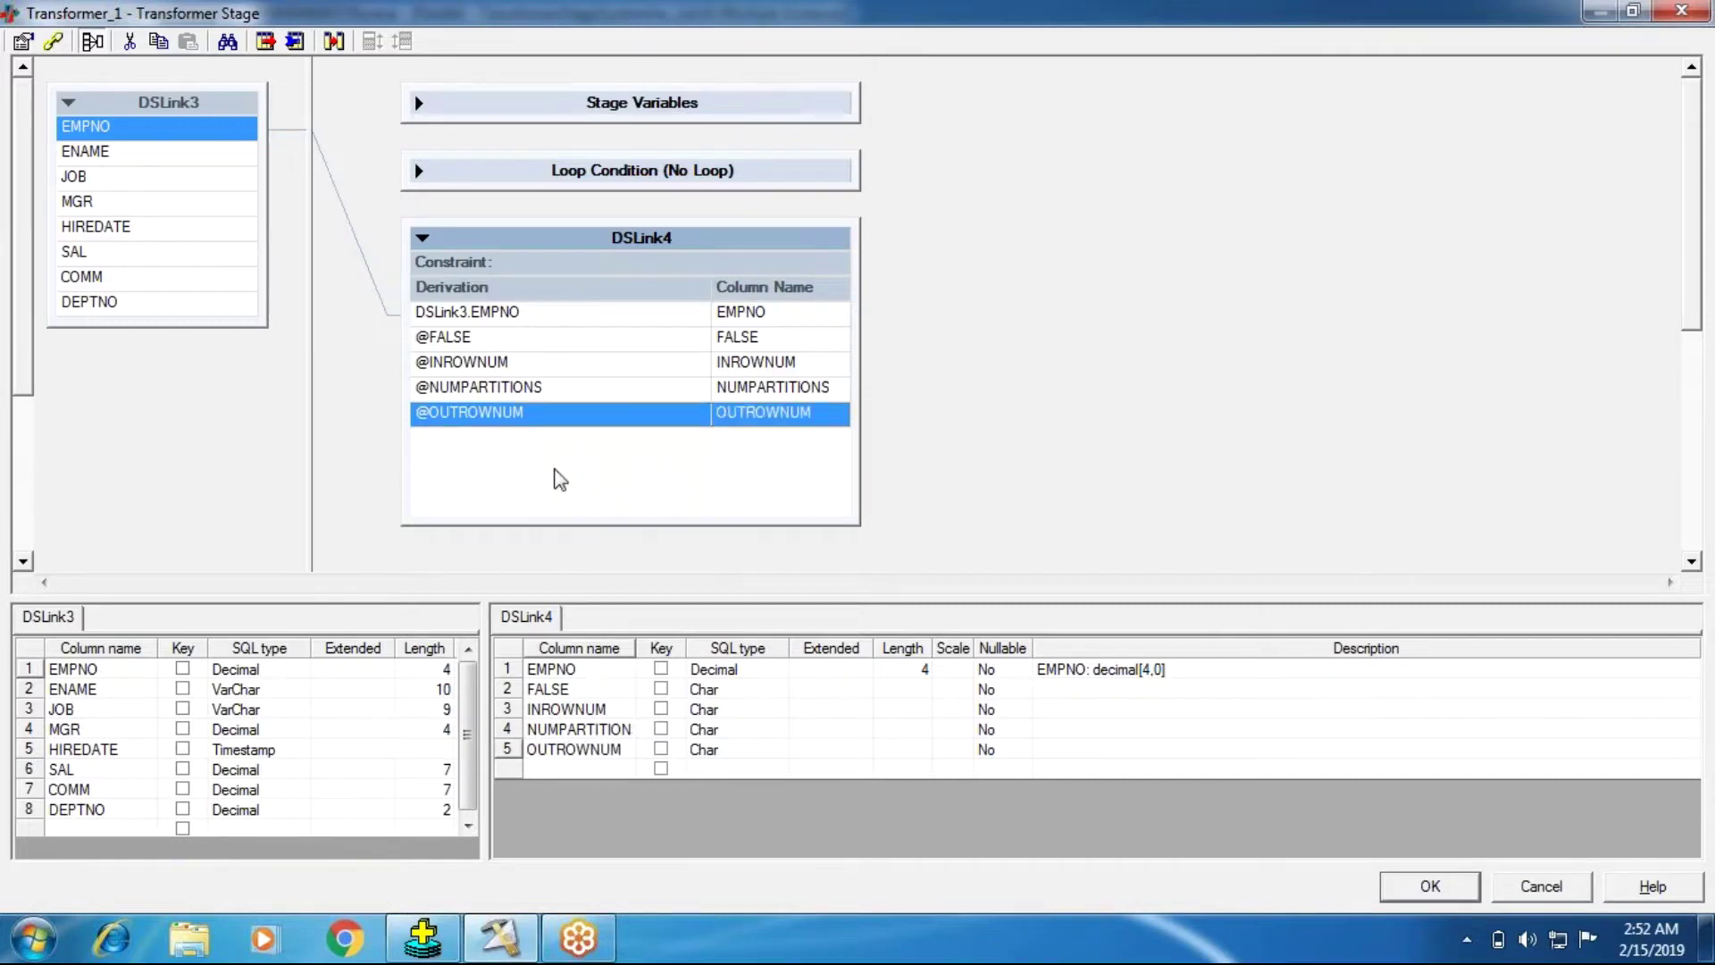
pyautogui.rightClick(558, 478)
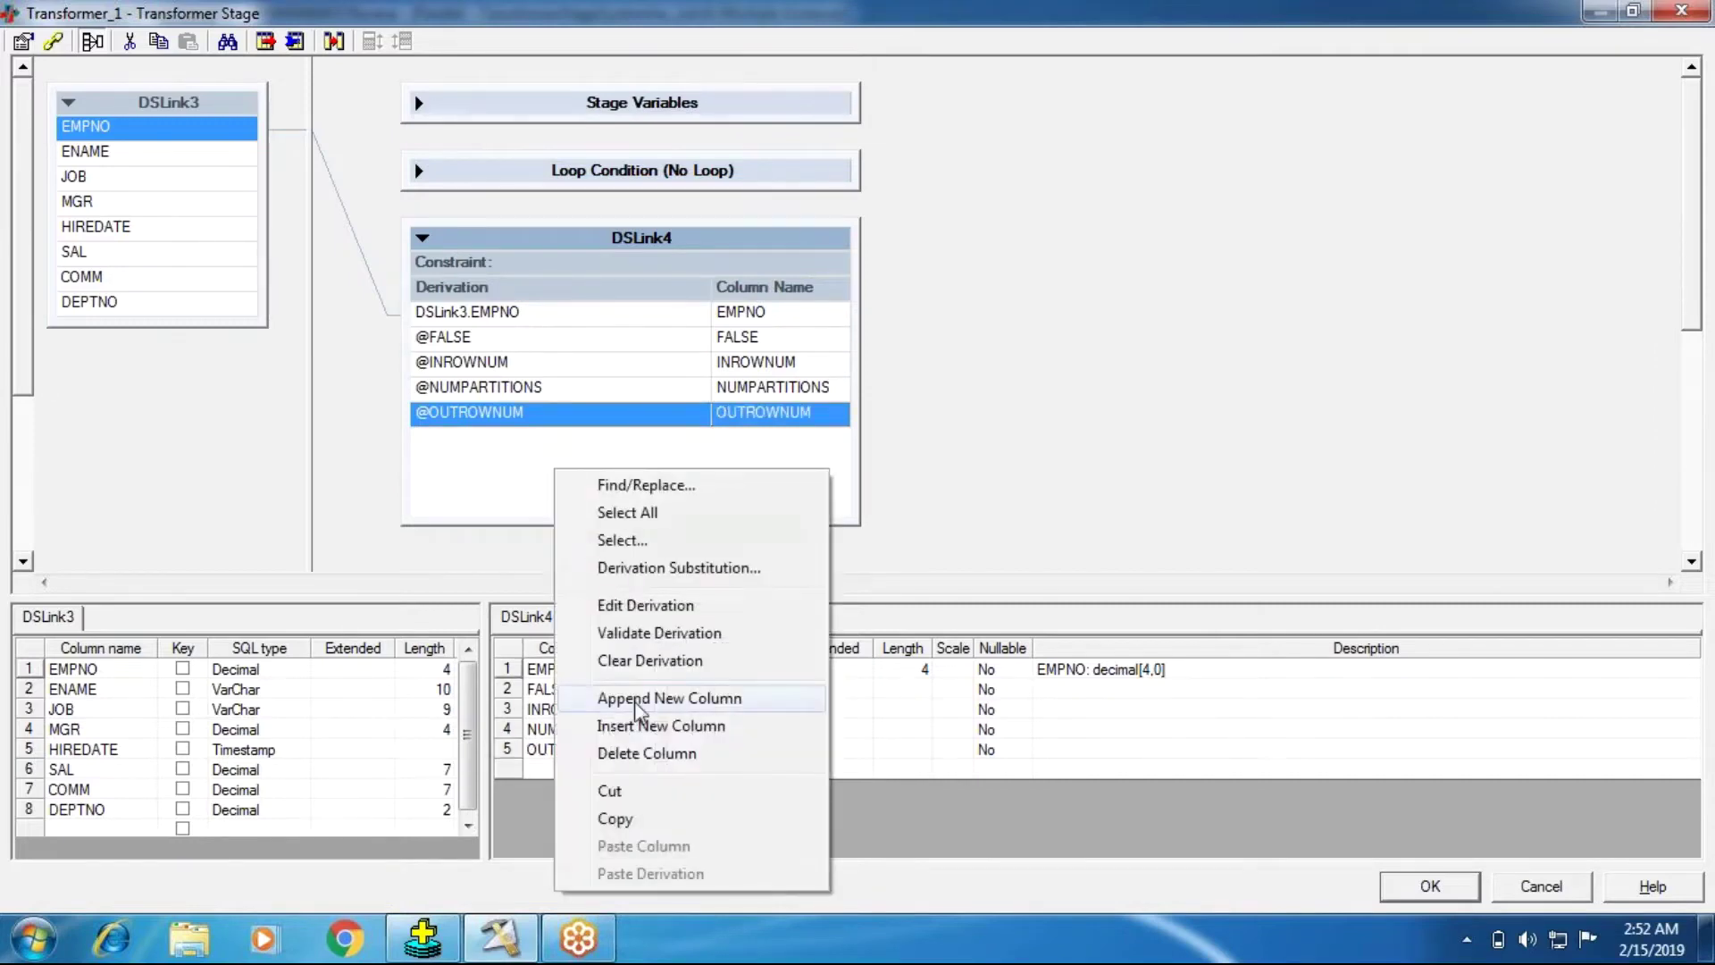
pyautogui.click(679, 694)
pyautogui.rightClick(514, 519)
pyautogui.click(529, 640)
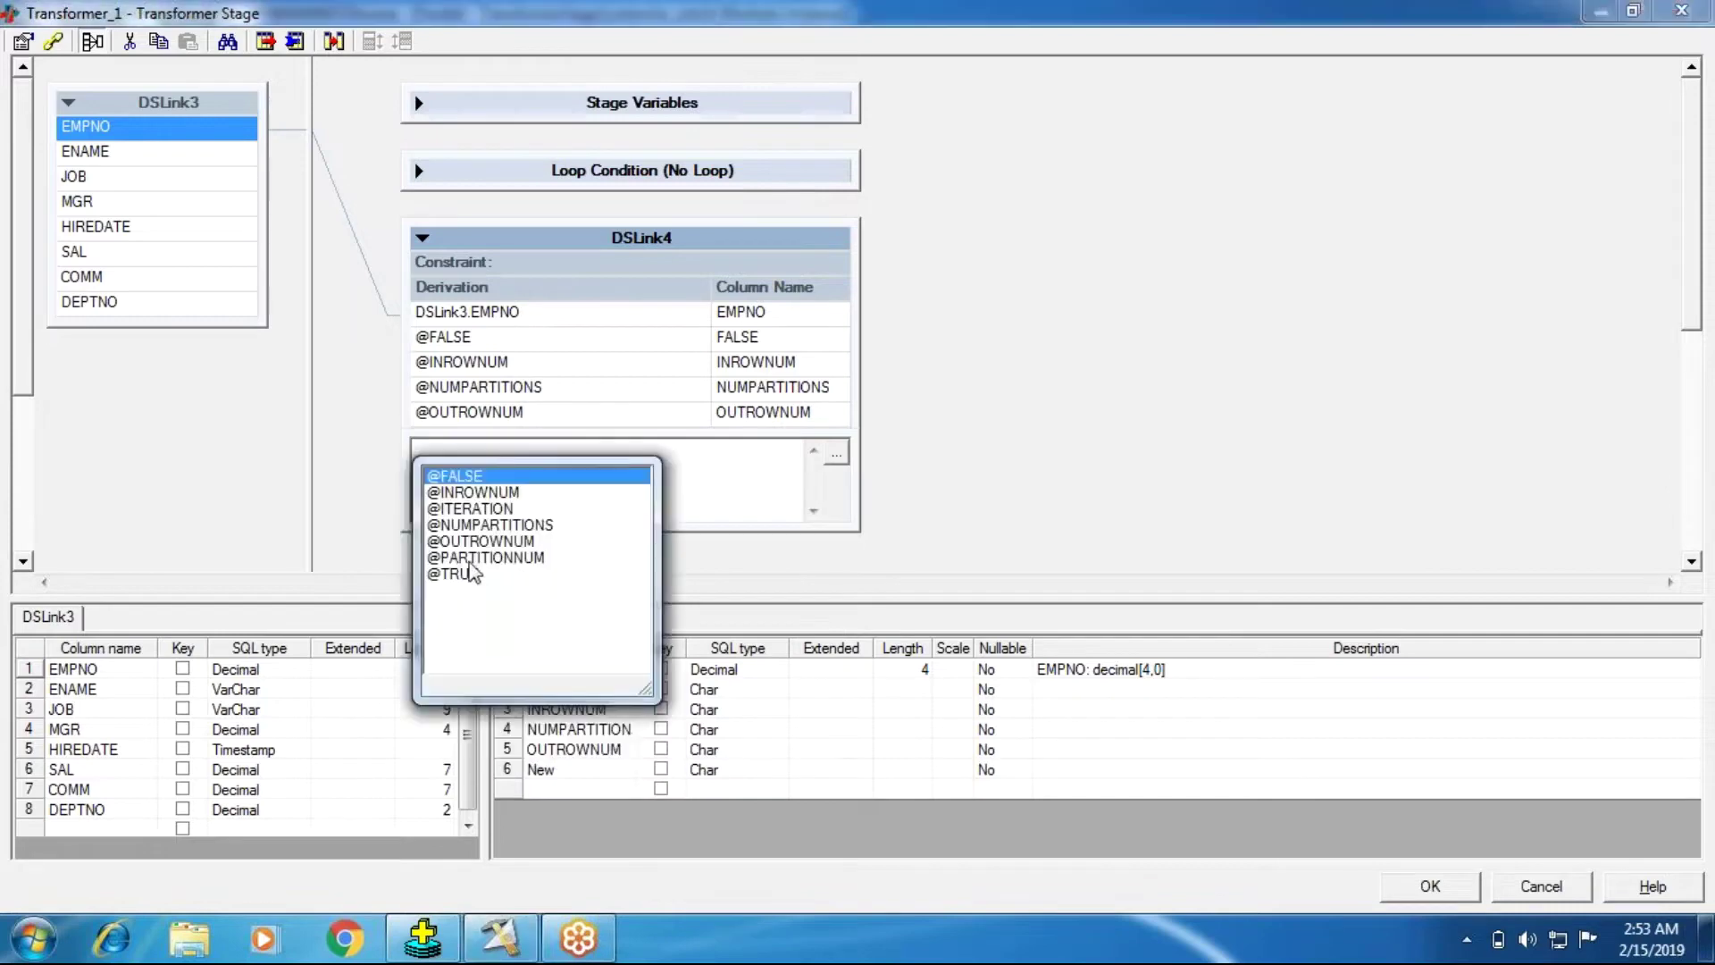
pyautogui.click(480, 558)
pyautogui.moveTo(555, 449); pyautogui.dragTo(428, 444)
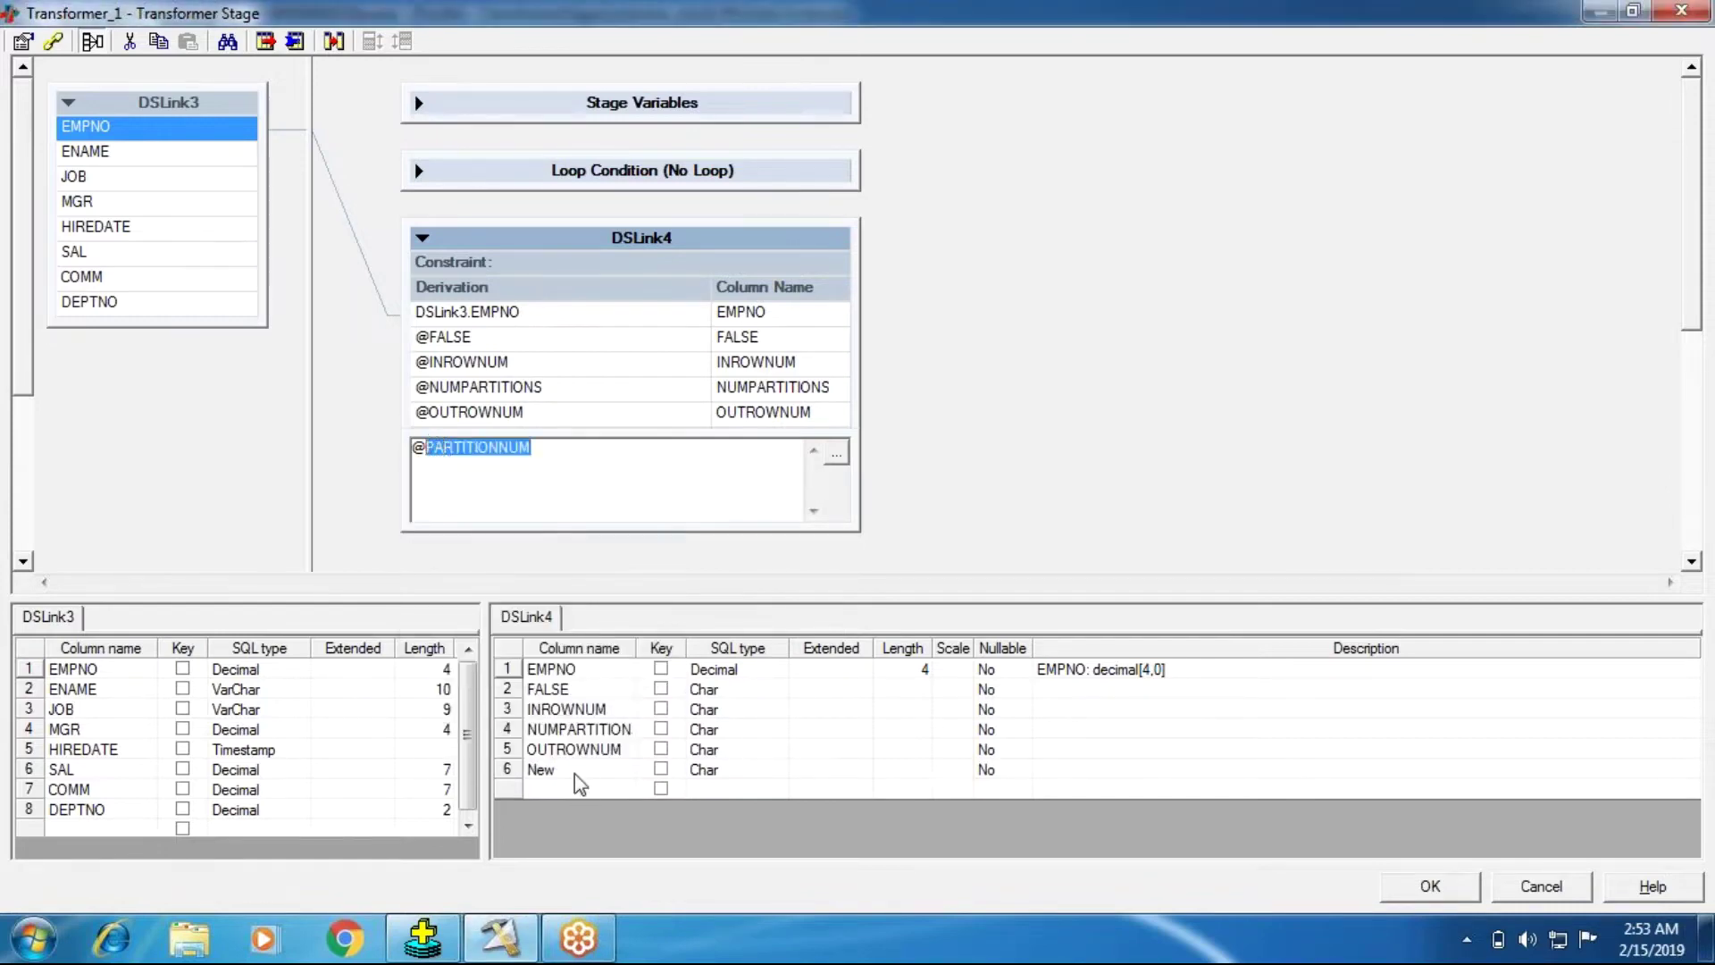
pyautogui.press('Return')
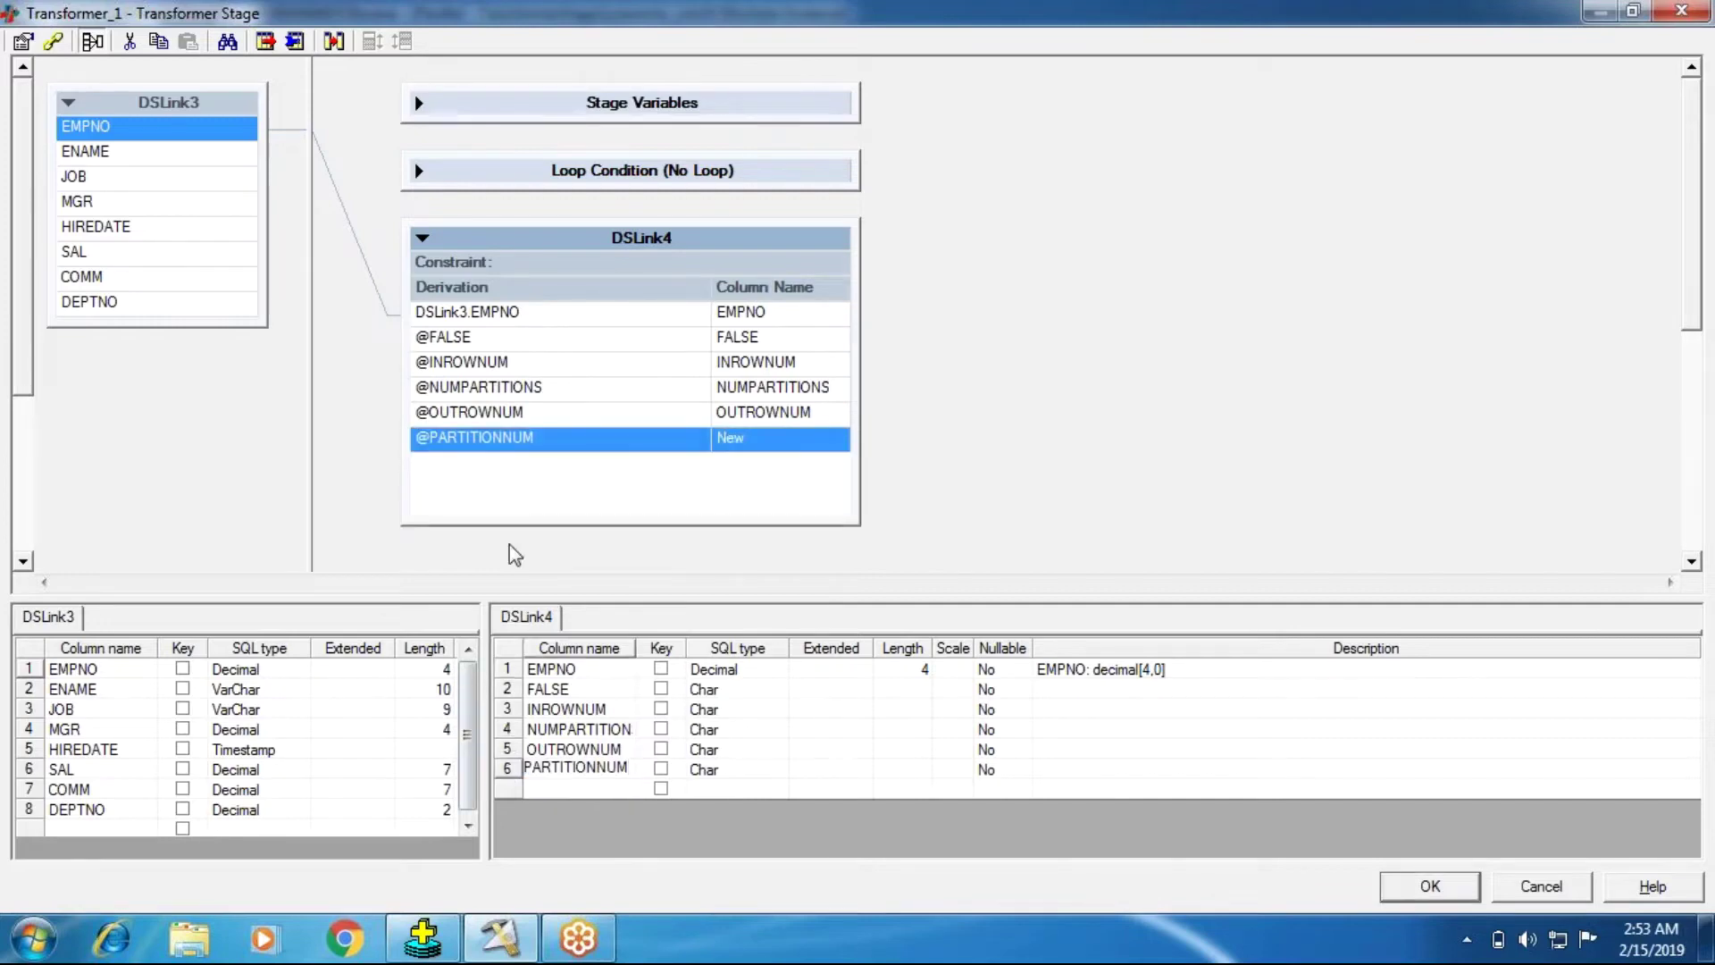
pyautogui.rightClick(518, 510)
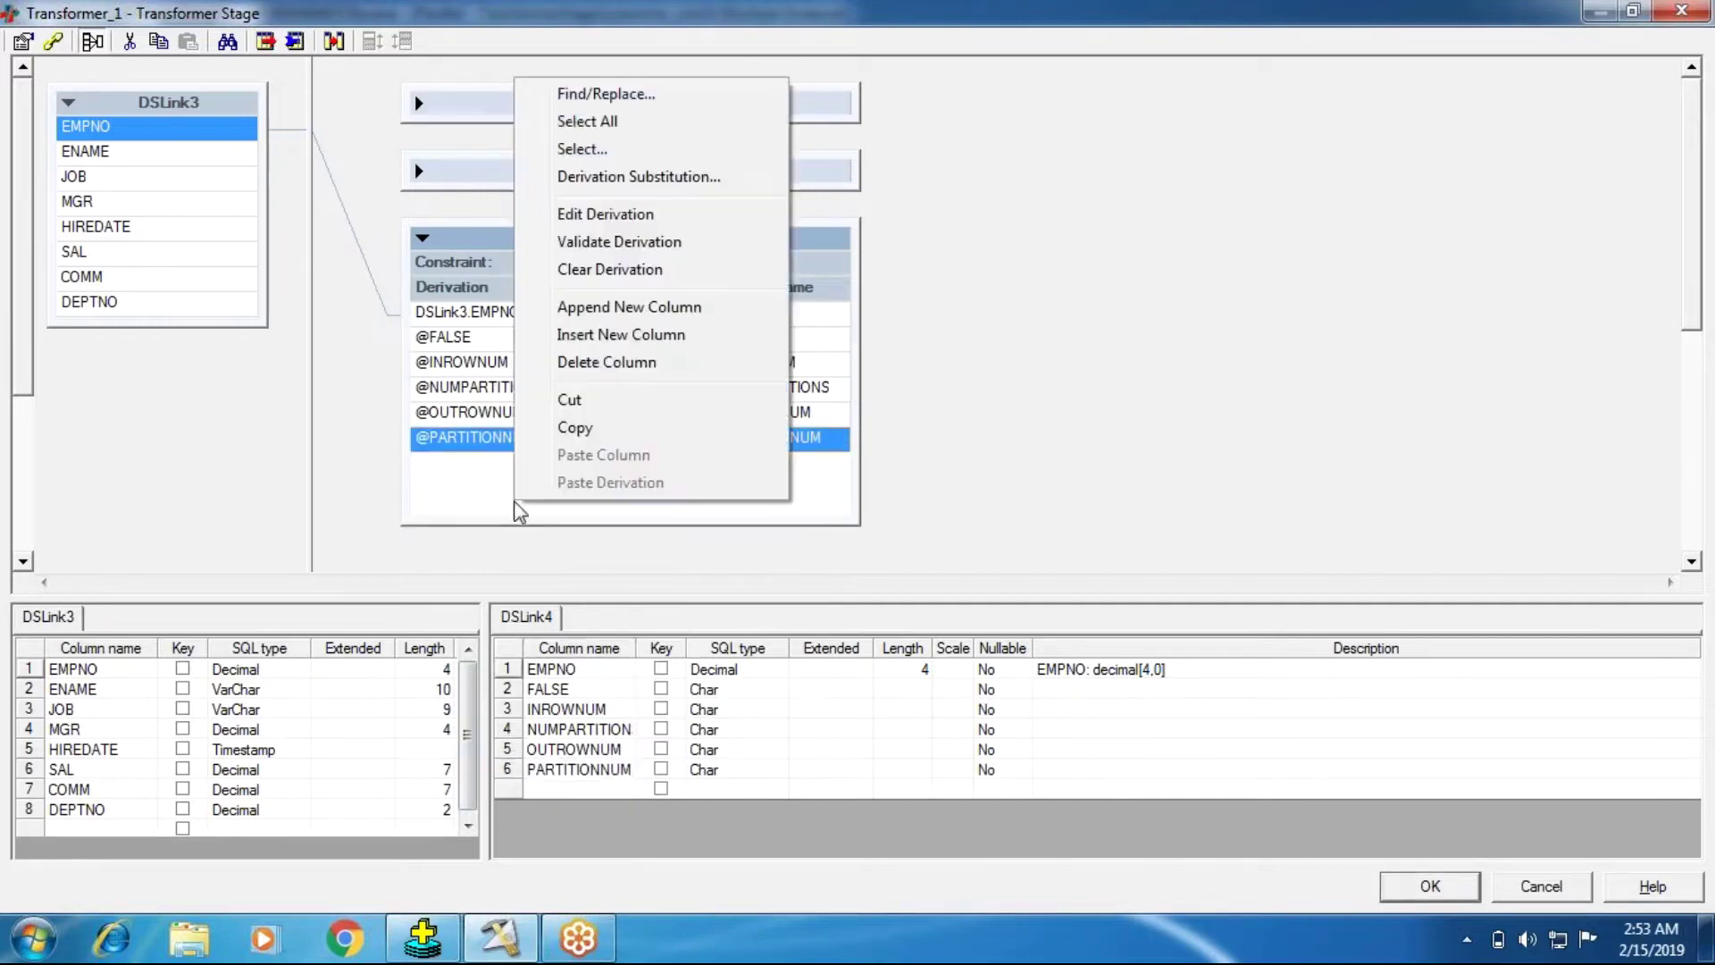
pyautogui.click(600, 317)
pyautogui.rightClick(498, 495)
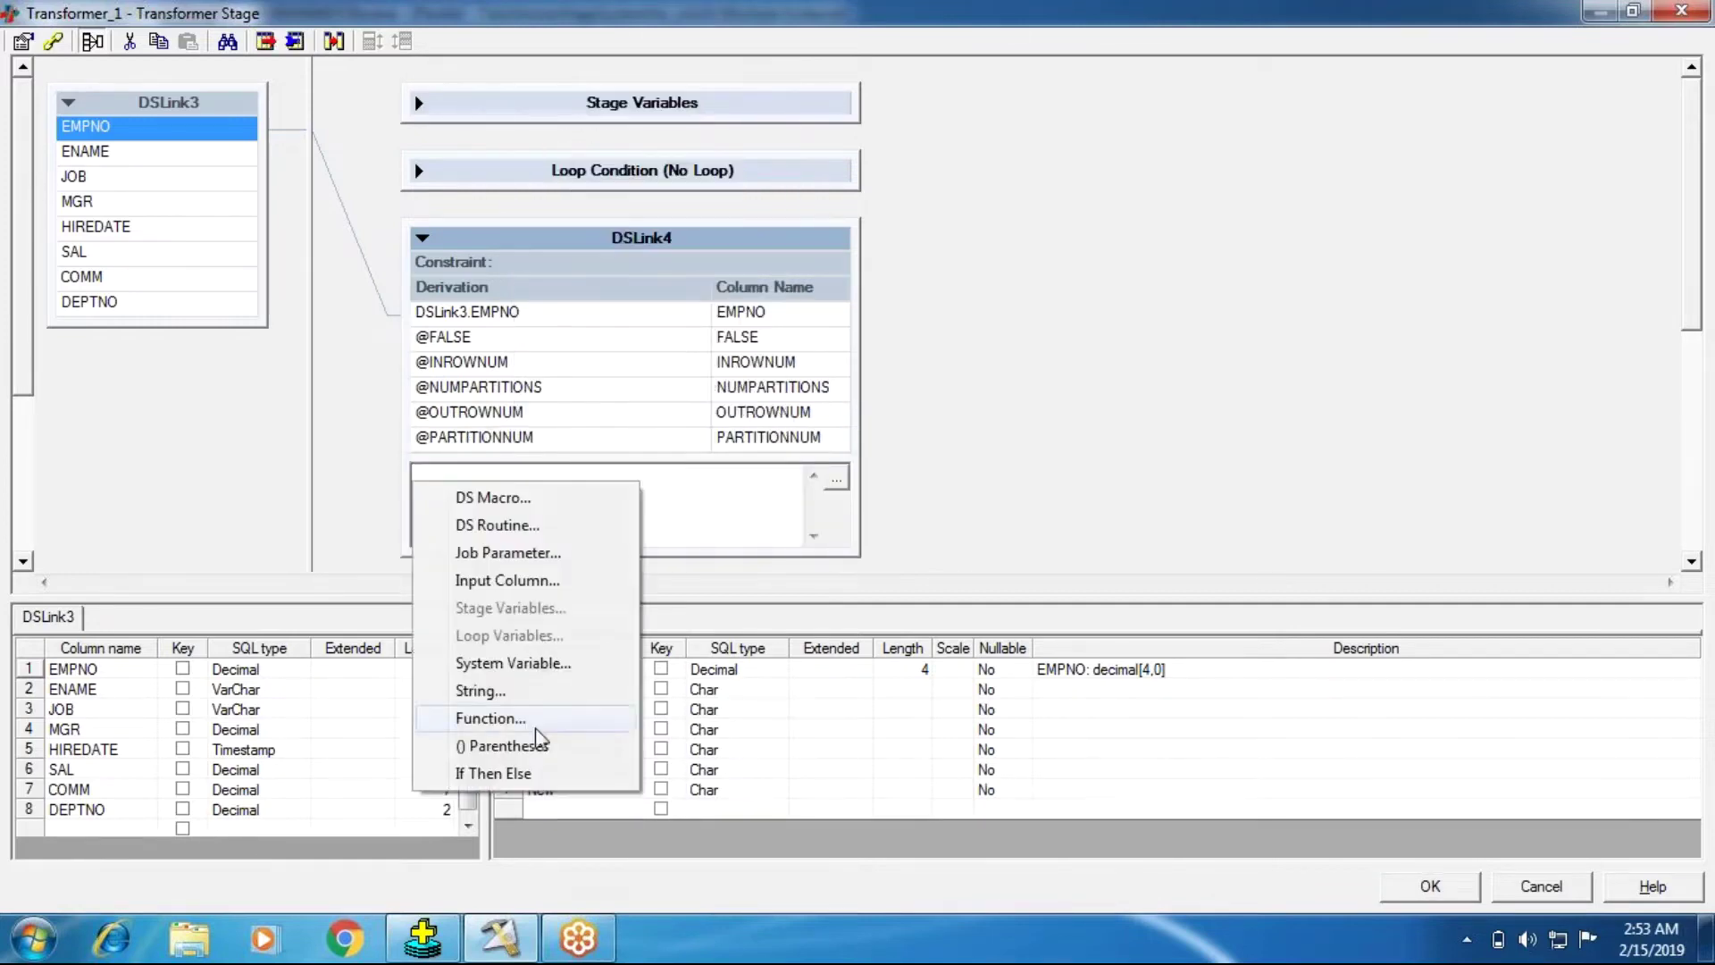
pyautogui.click(548, 666)
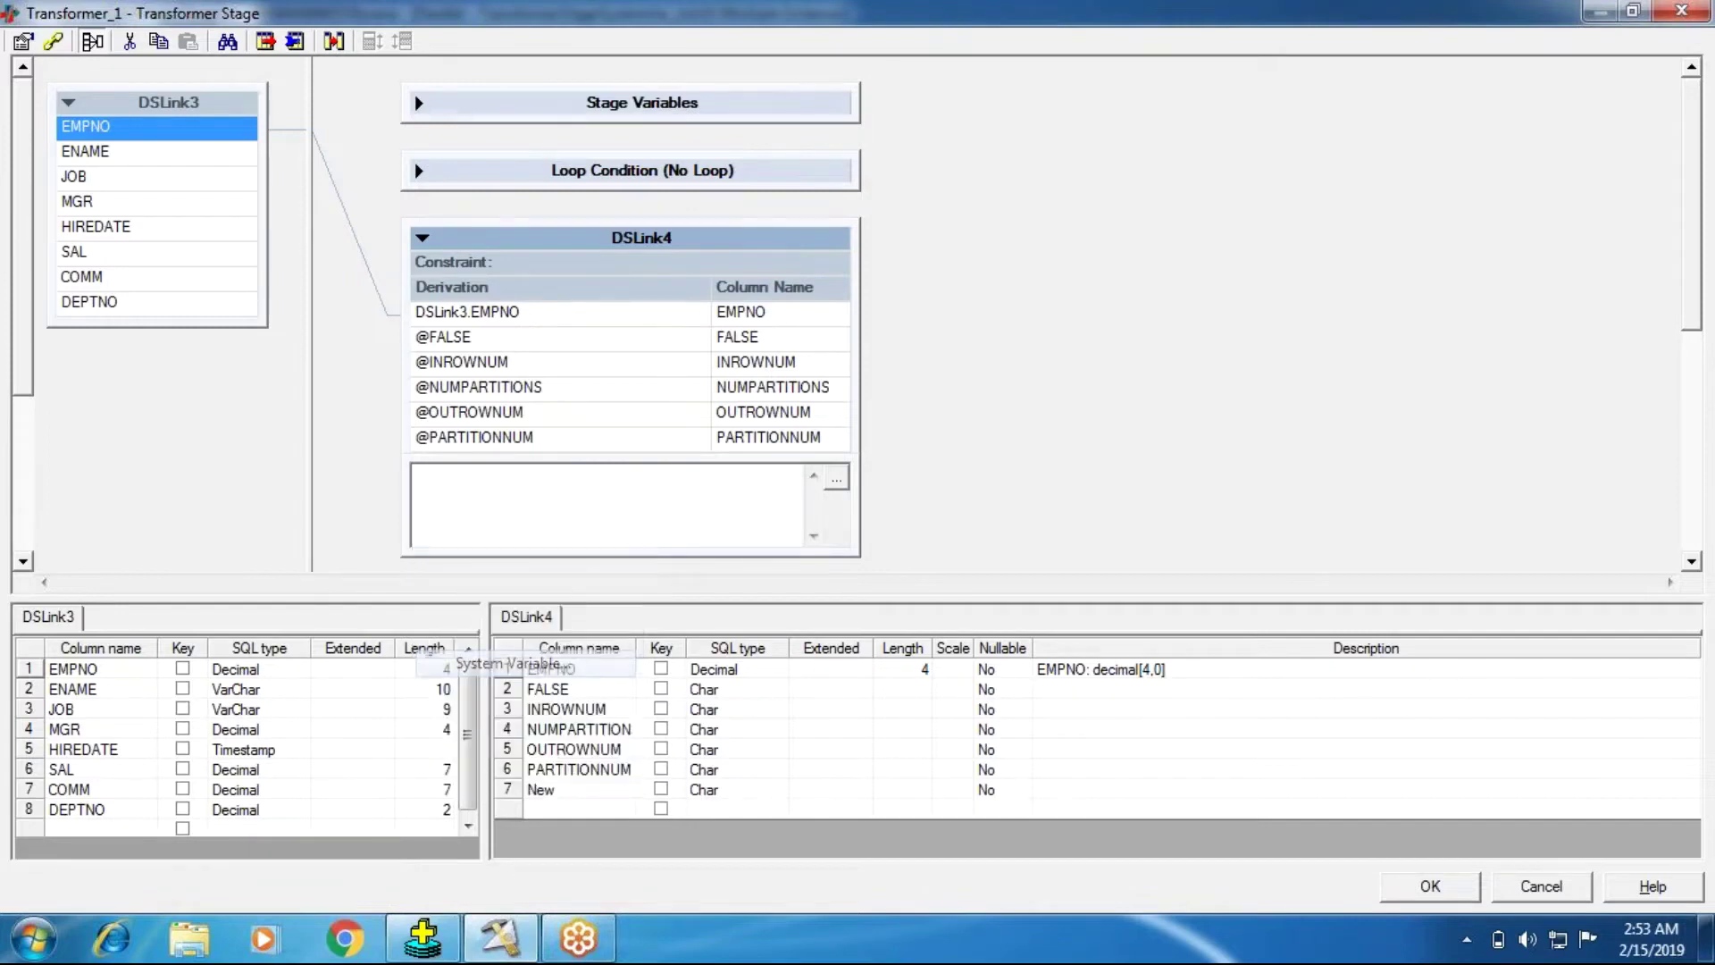
pyautogui.doubleClick(464, 599)
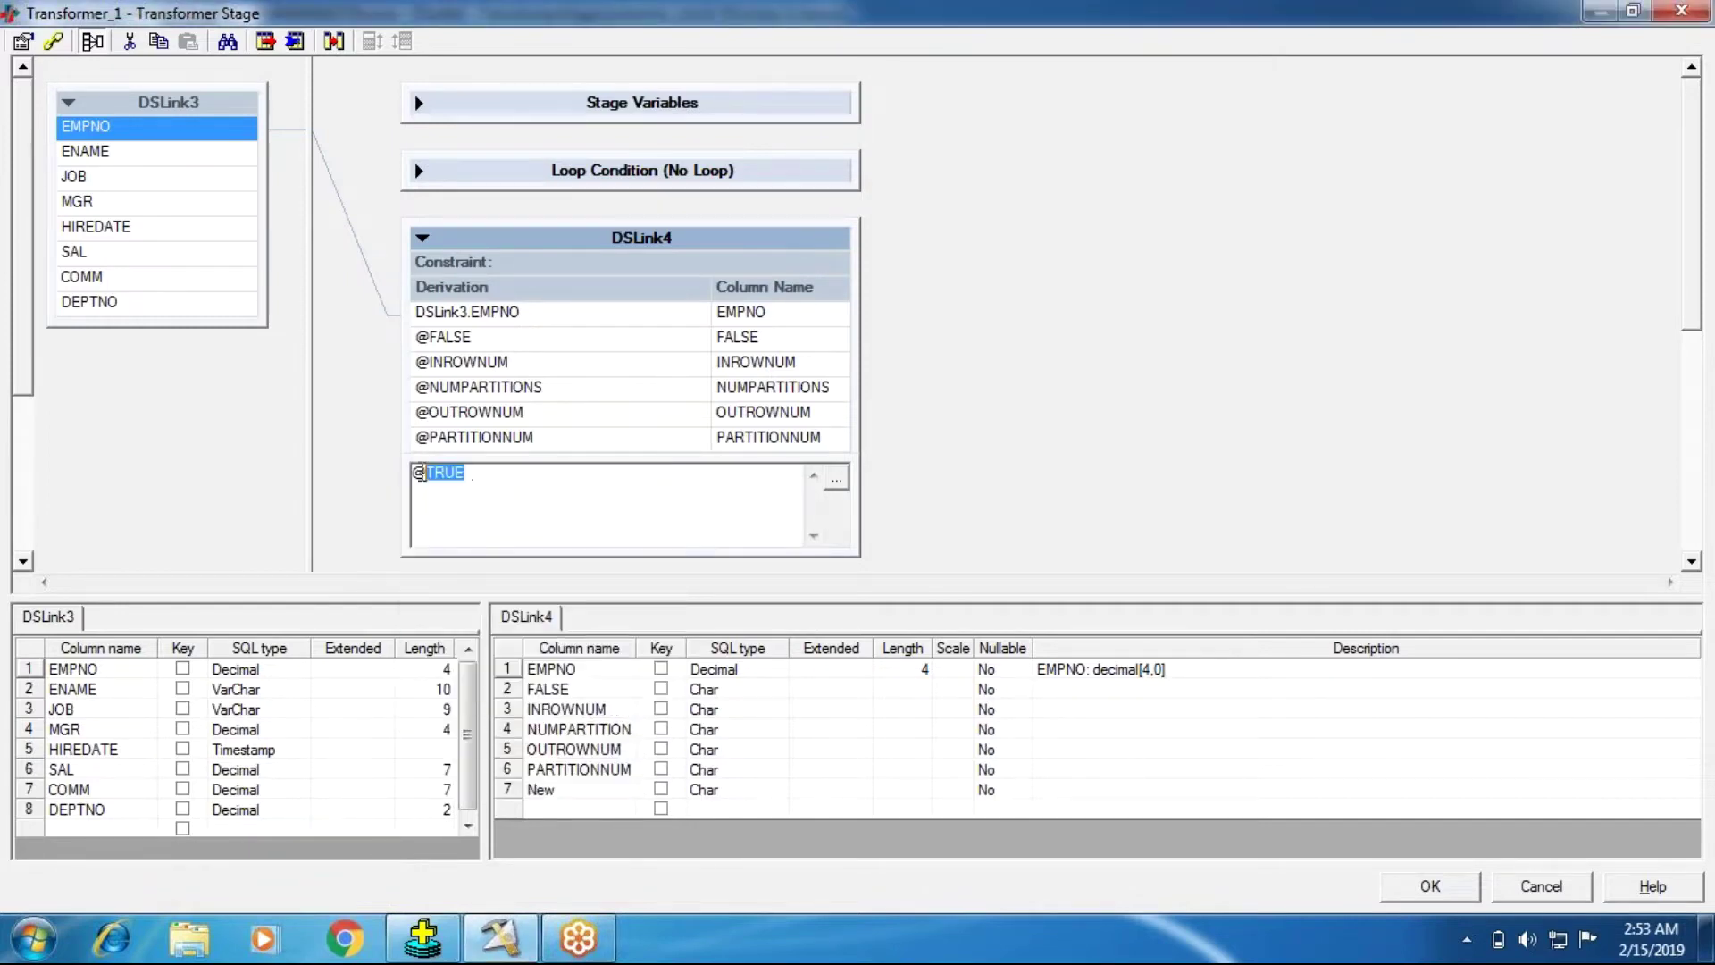
pyautogui.click(1266, 505)
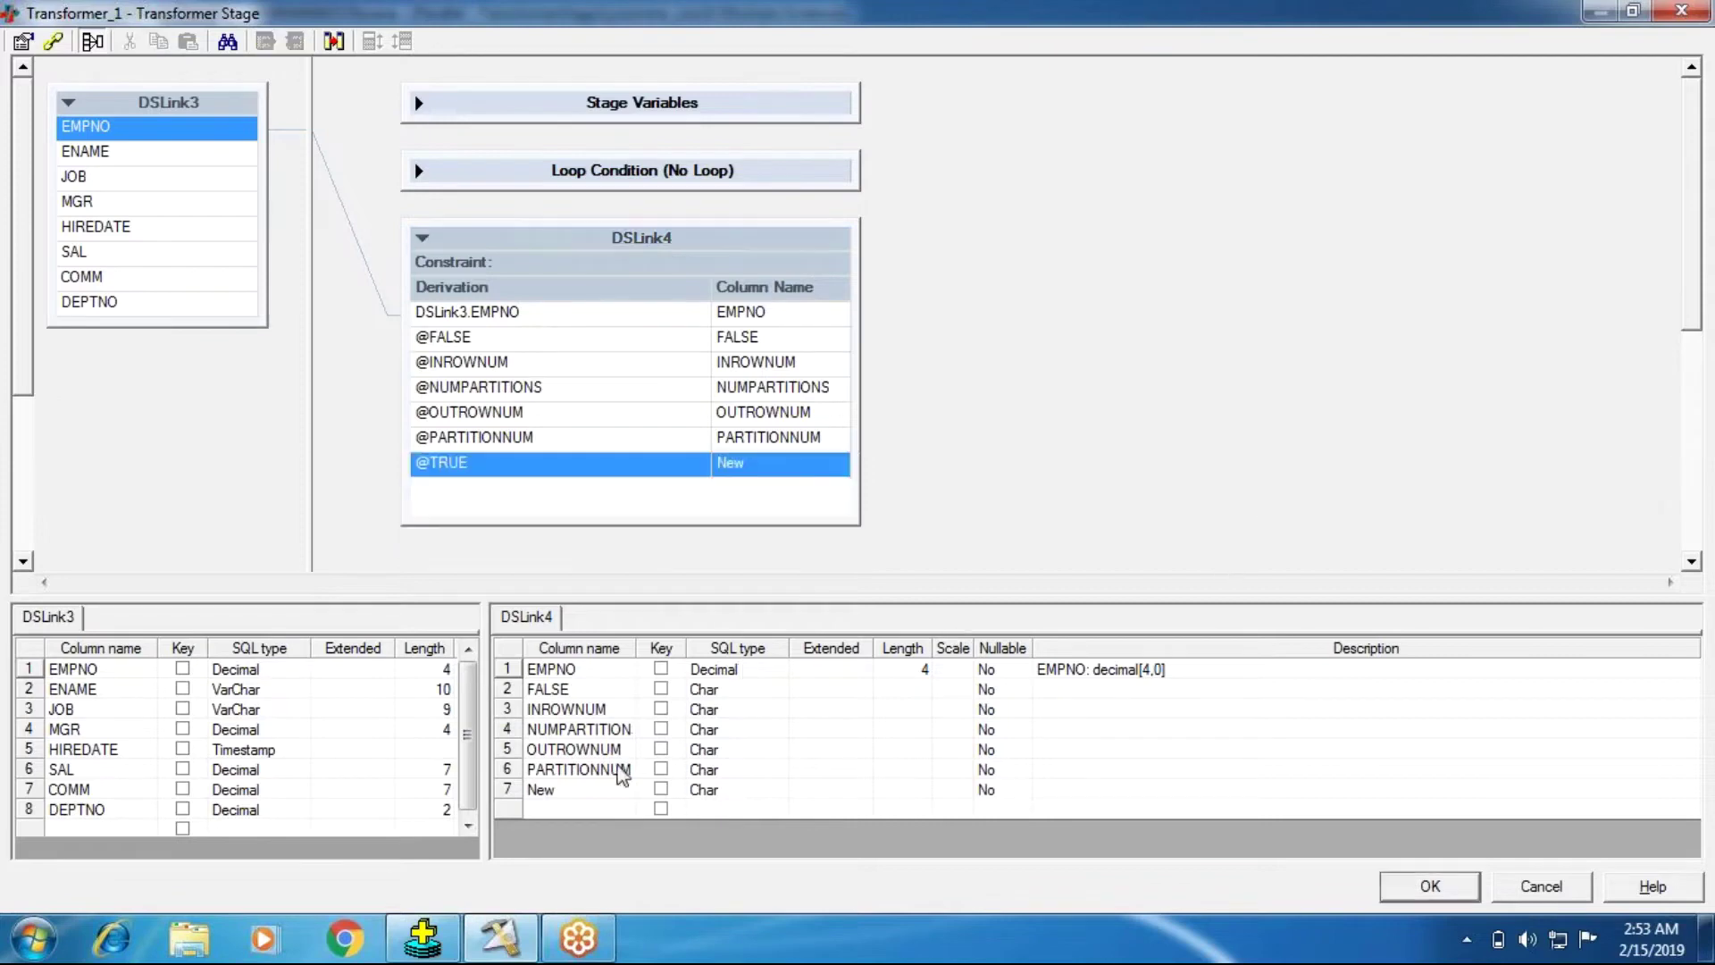
pyautogui.doubleClick(576, 789)
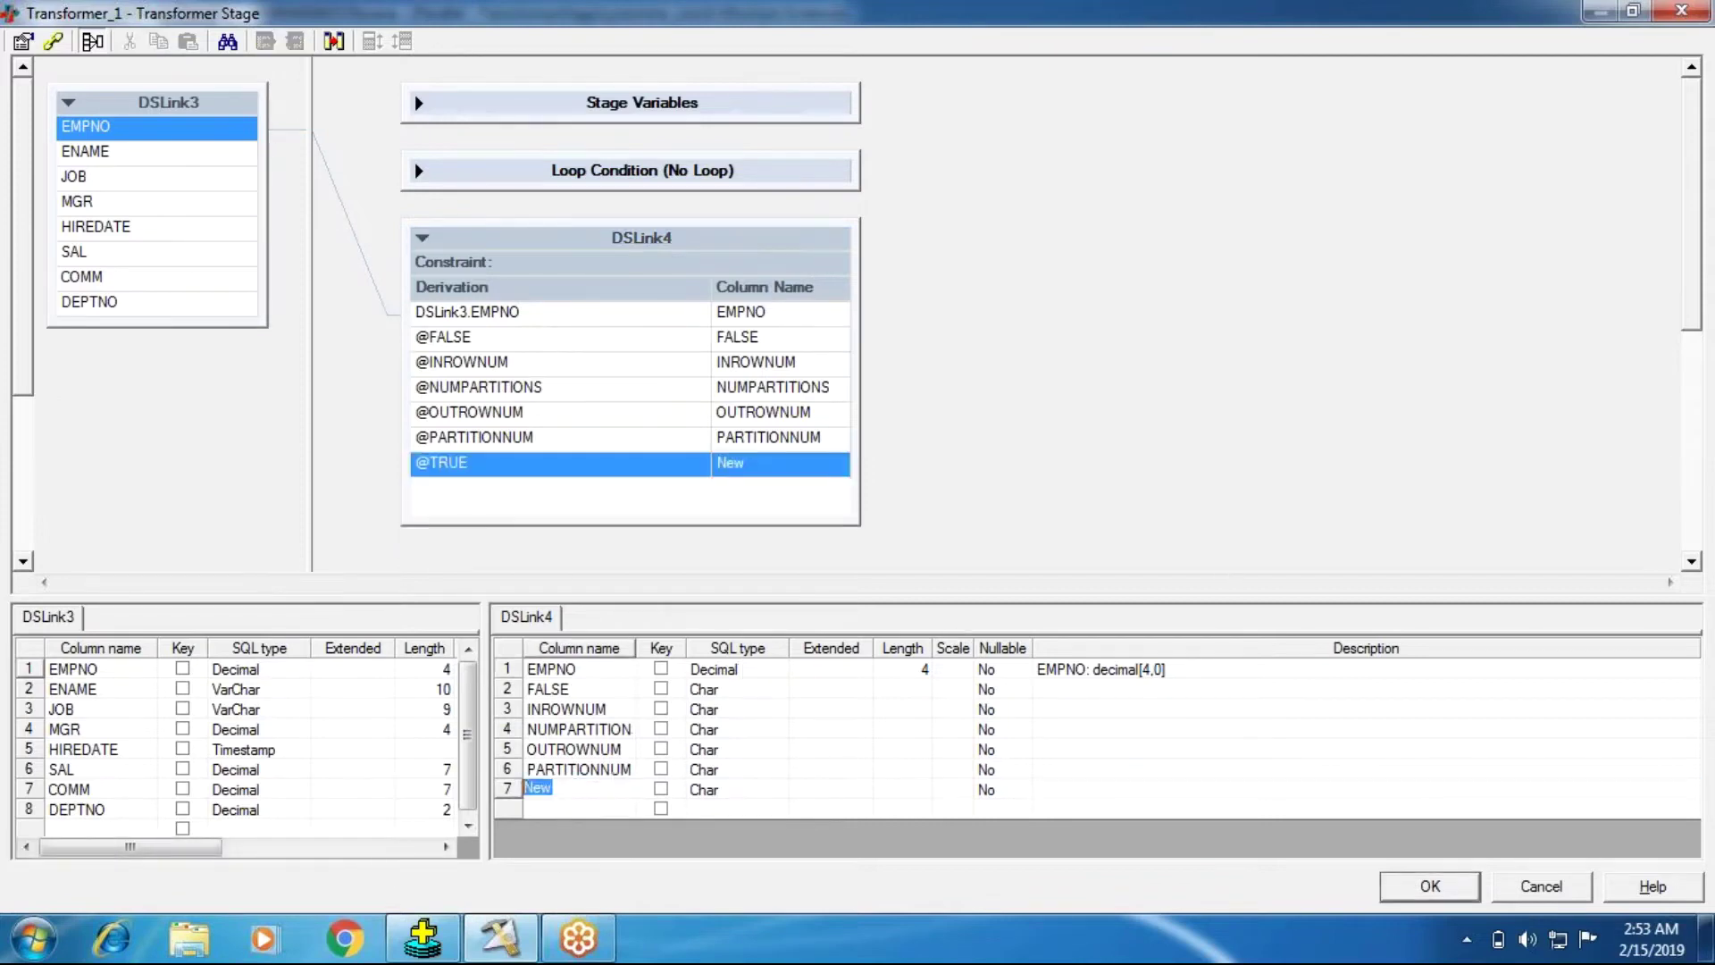
pyautogui.write('TRUE')
pyautogui.press('Return')
# Review the DSLink4 output columns and the list of system variables available for the TRUE column's derivation.
pyautogui.click(703, 713)
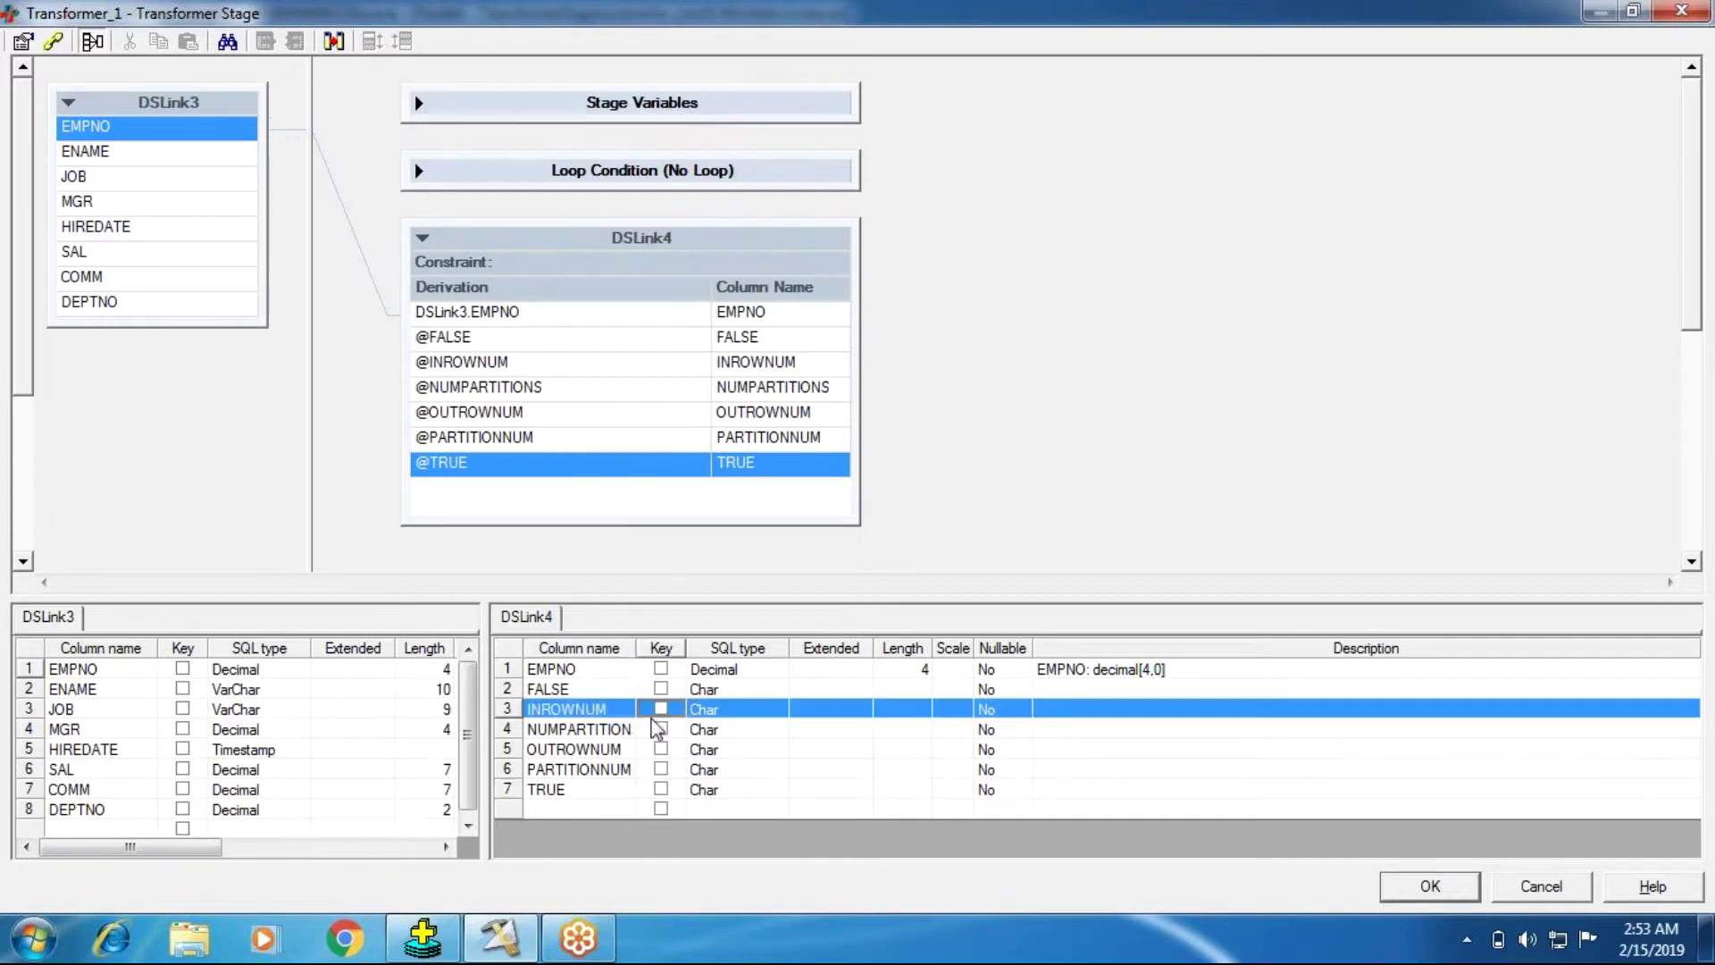
pyautogui.click(561, 683)
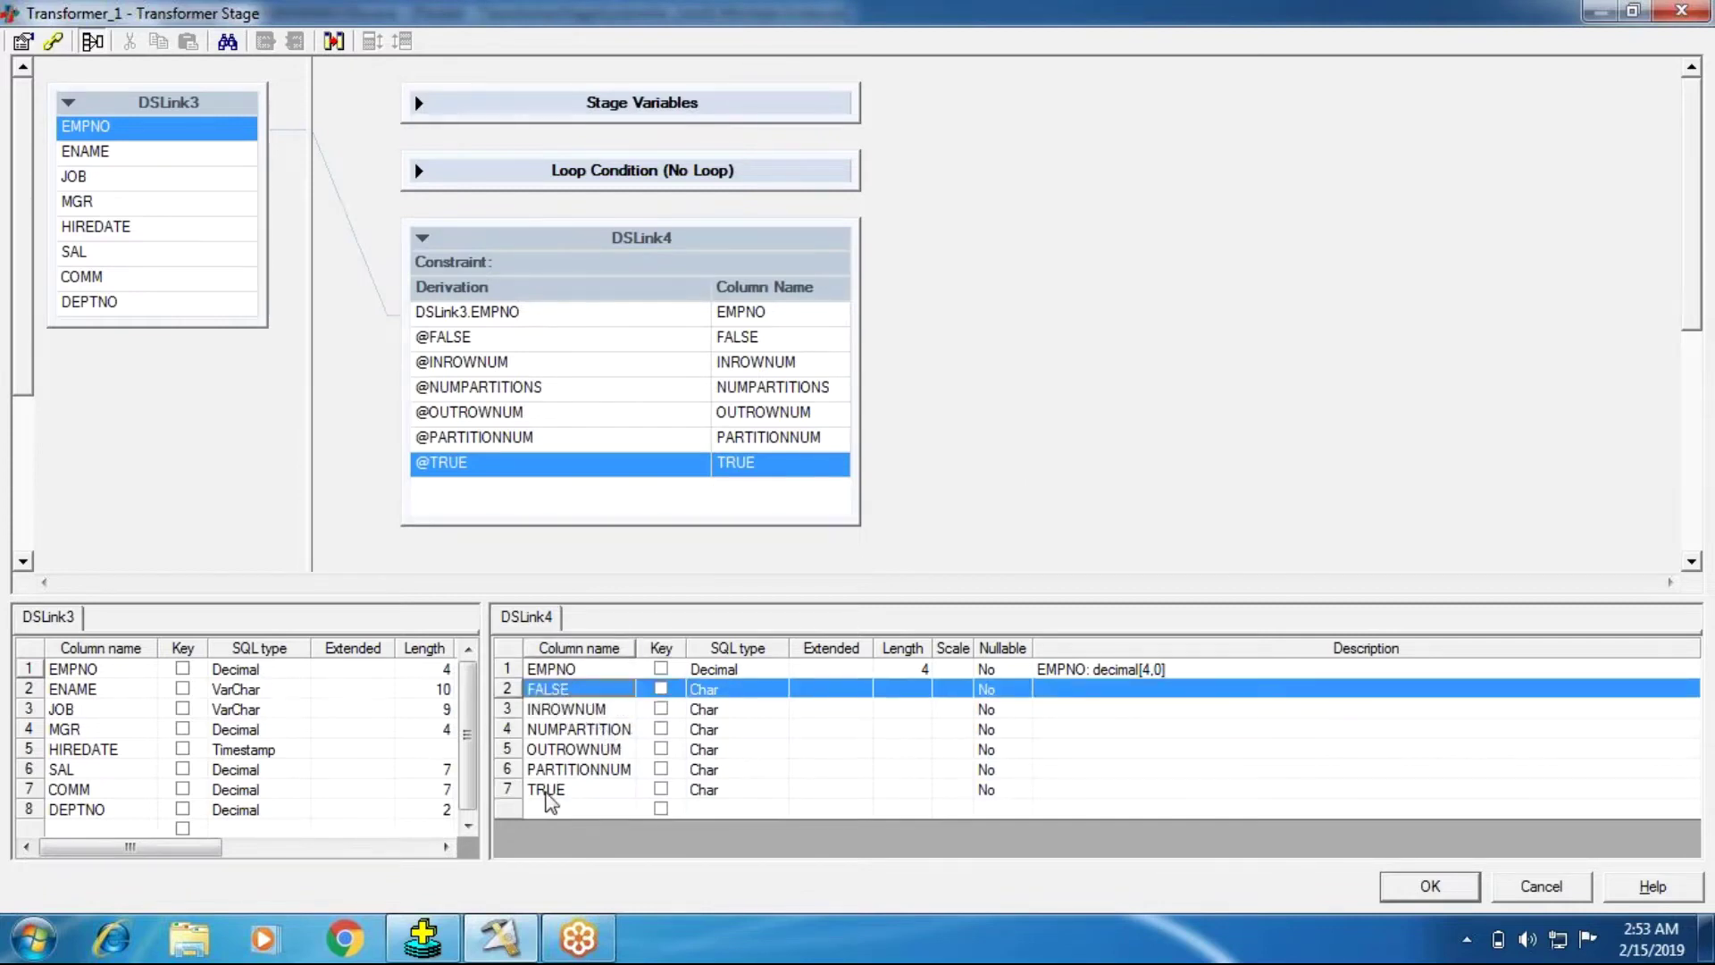
pyautogui.click(548, 792)
pyautogui.click(556, 677)
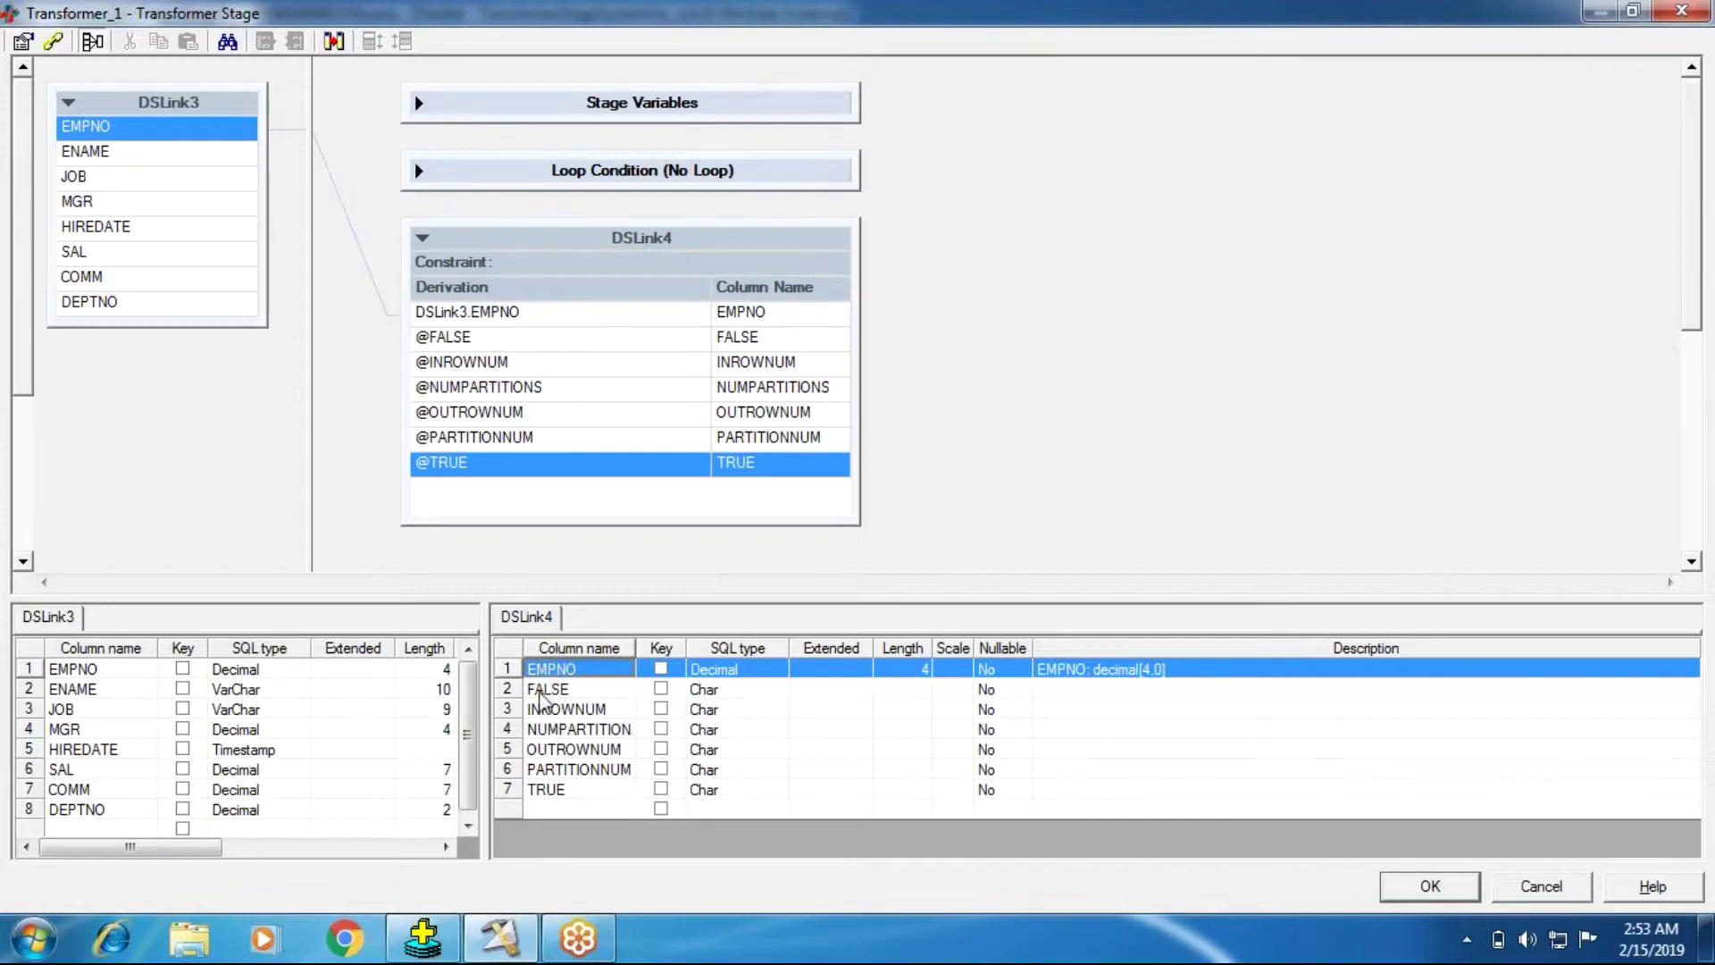
pyautogui.click(546, 693)
pyautogui.click(545, 791)
pyautogui.doubleClick(516, 465)
pyautogui.rightClick(504, 526)
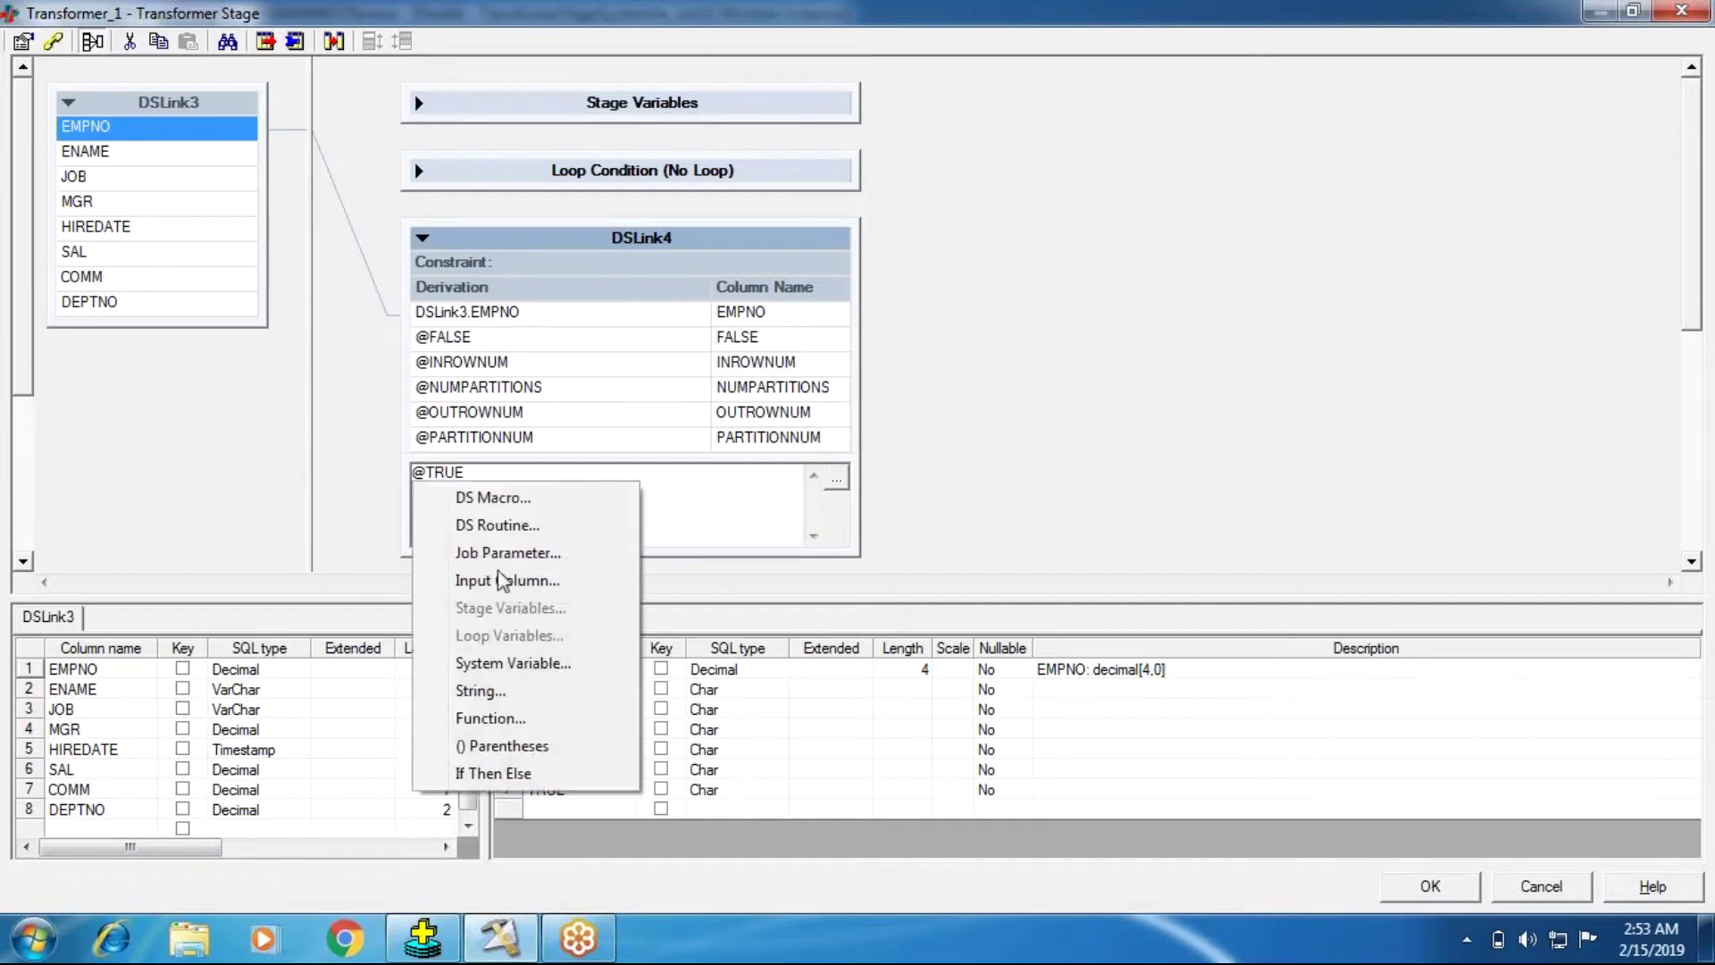
pyautogui.click(512, 663)
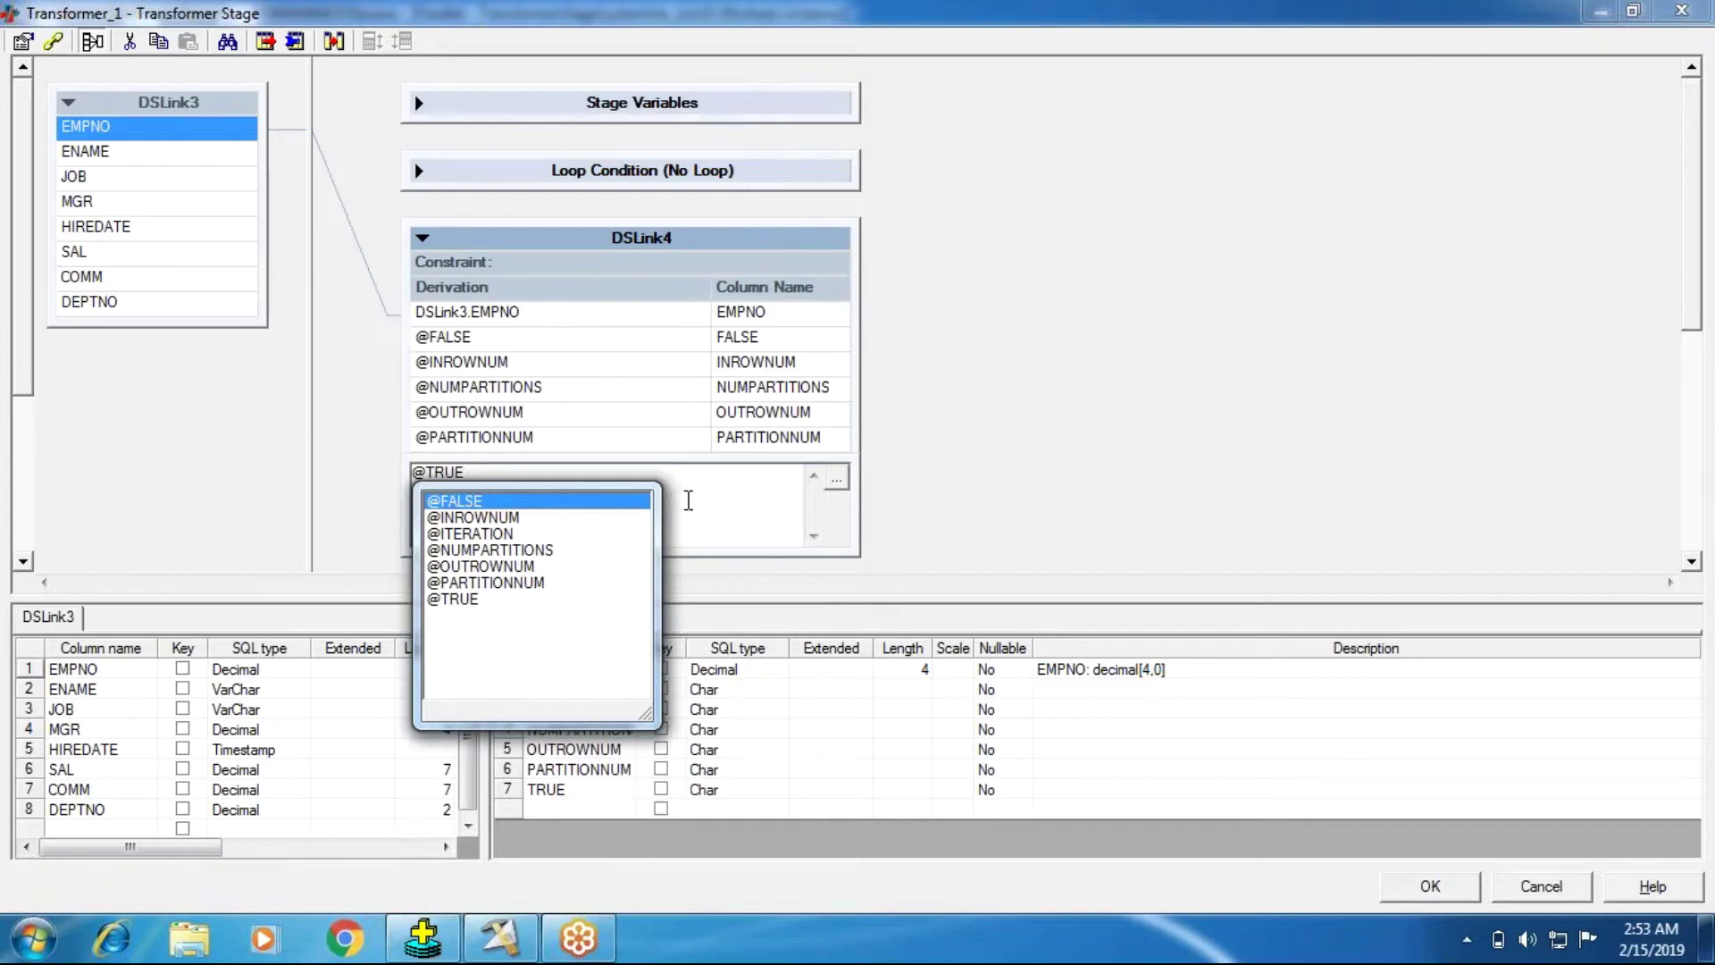
pyautogui.click(688, 501)
pyautogui.click(1173, 484)
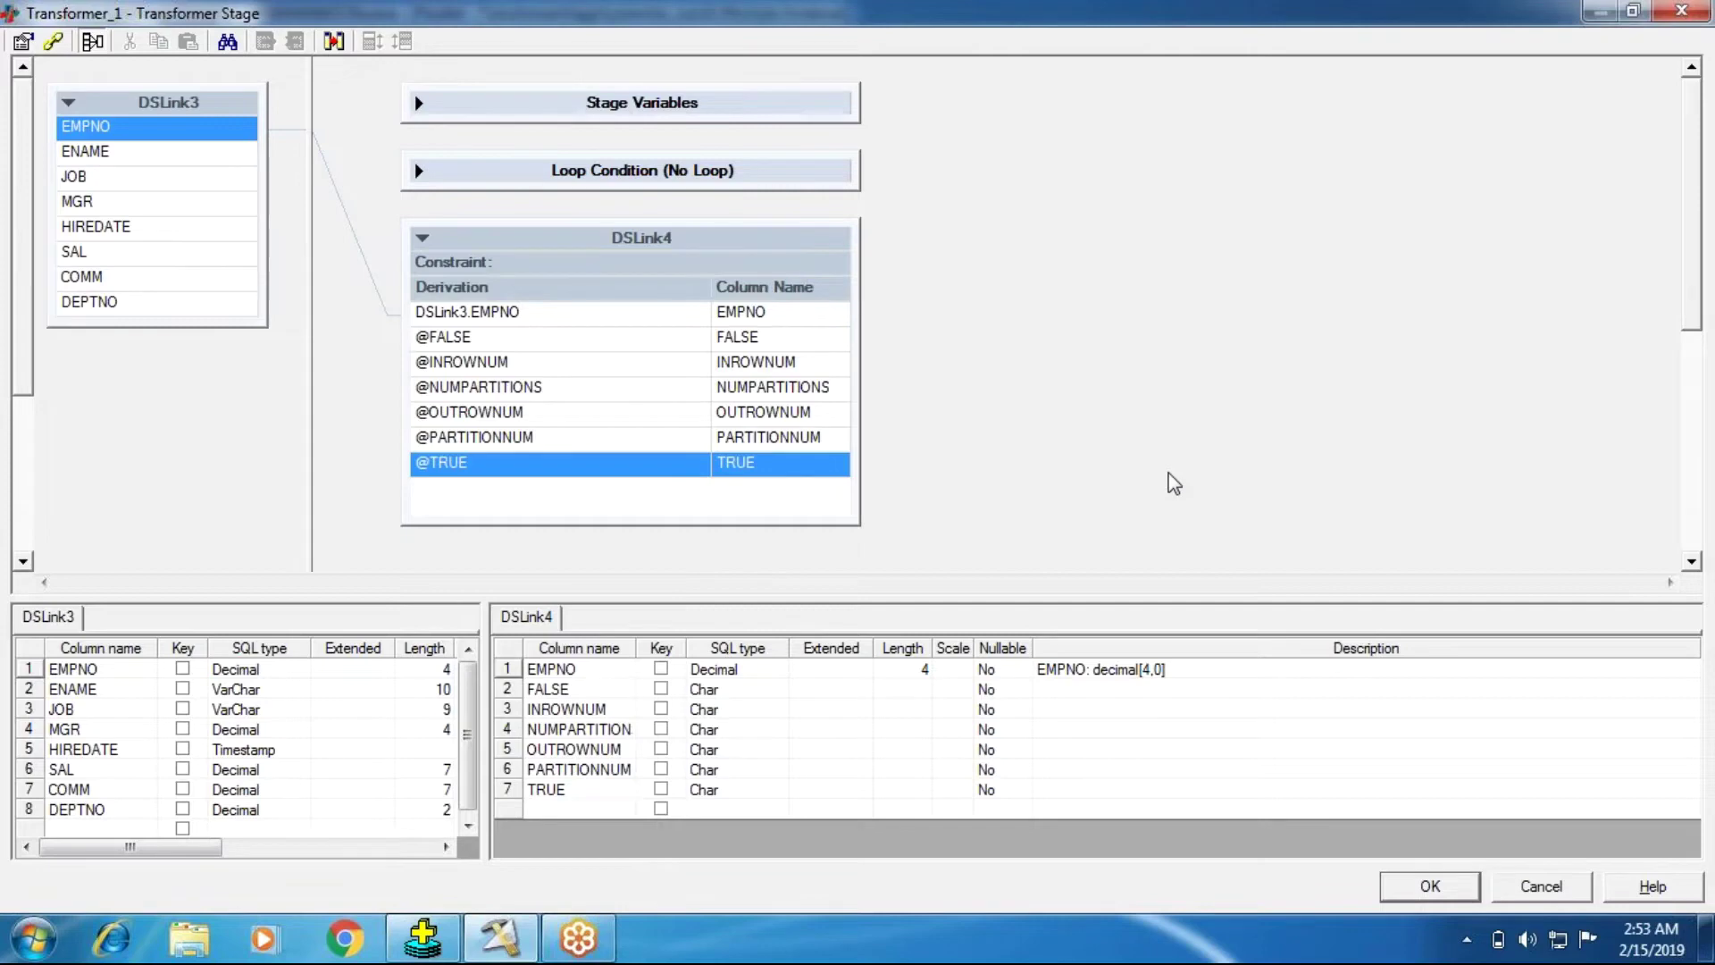
# Accept the Transformer_1 changes and check the input column definitions of the Data_Set_2 stage.
pyautogui.click(1427, 888)
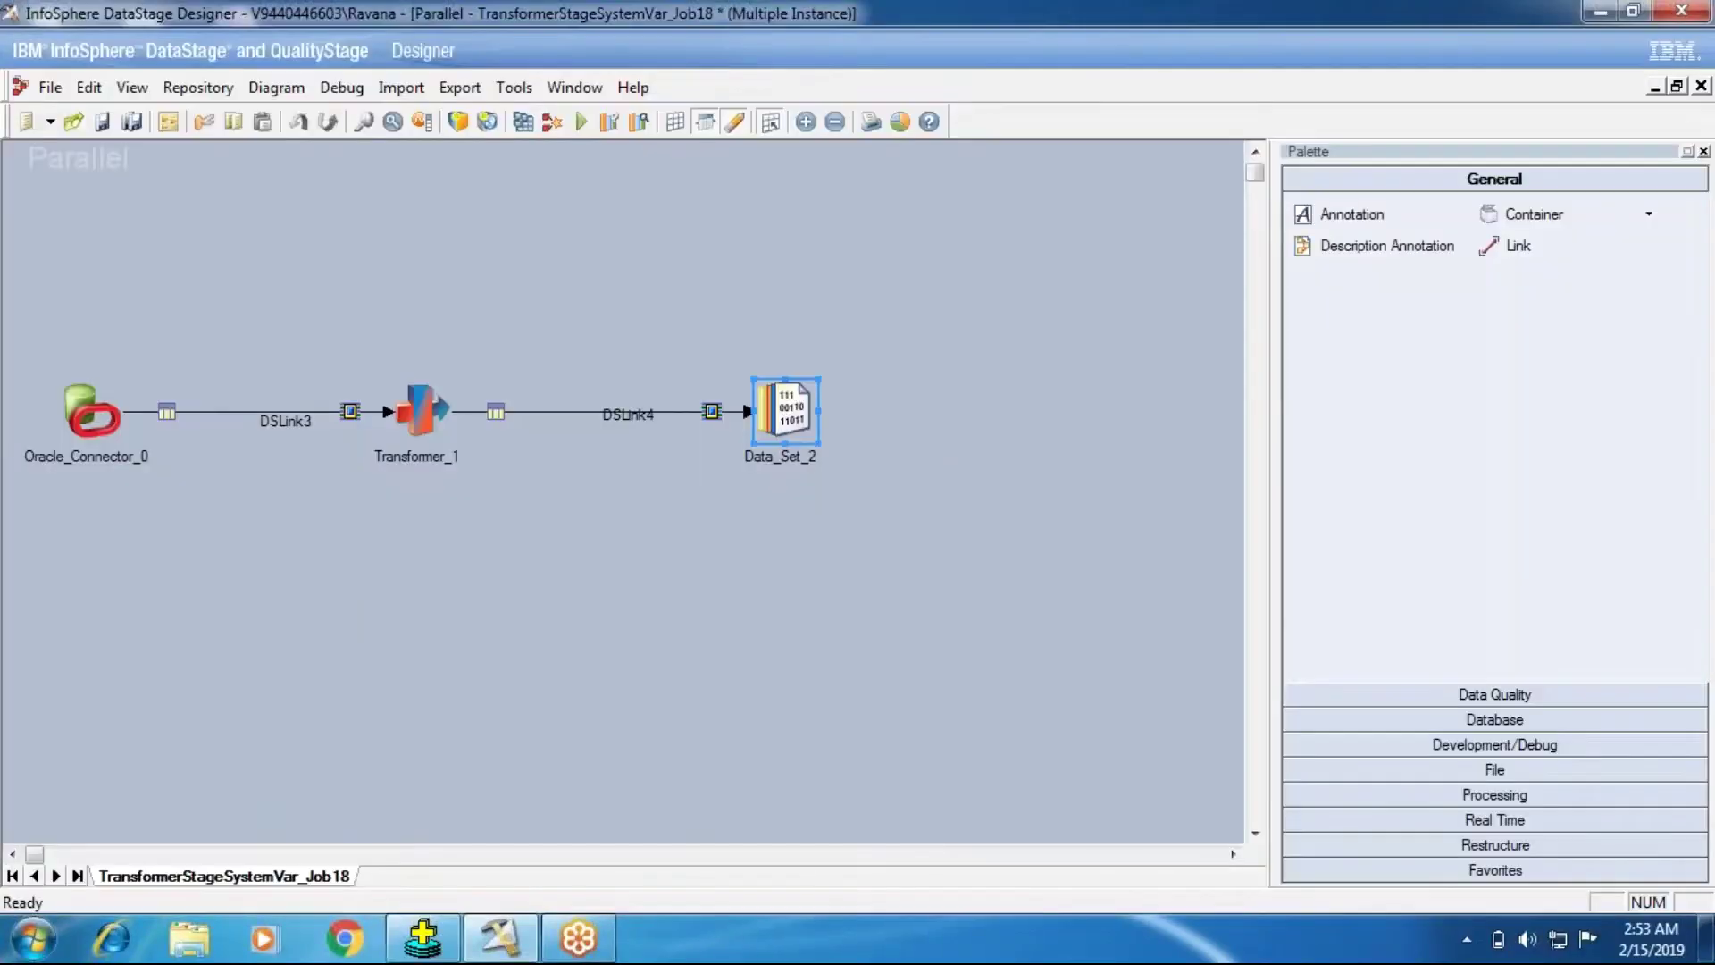
pyautogui.doubleClick(786, 448)
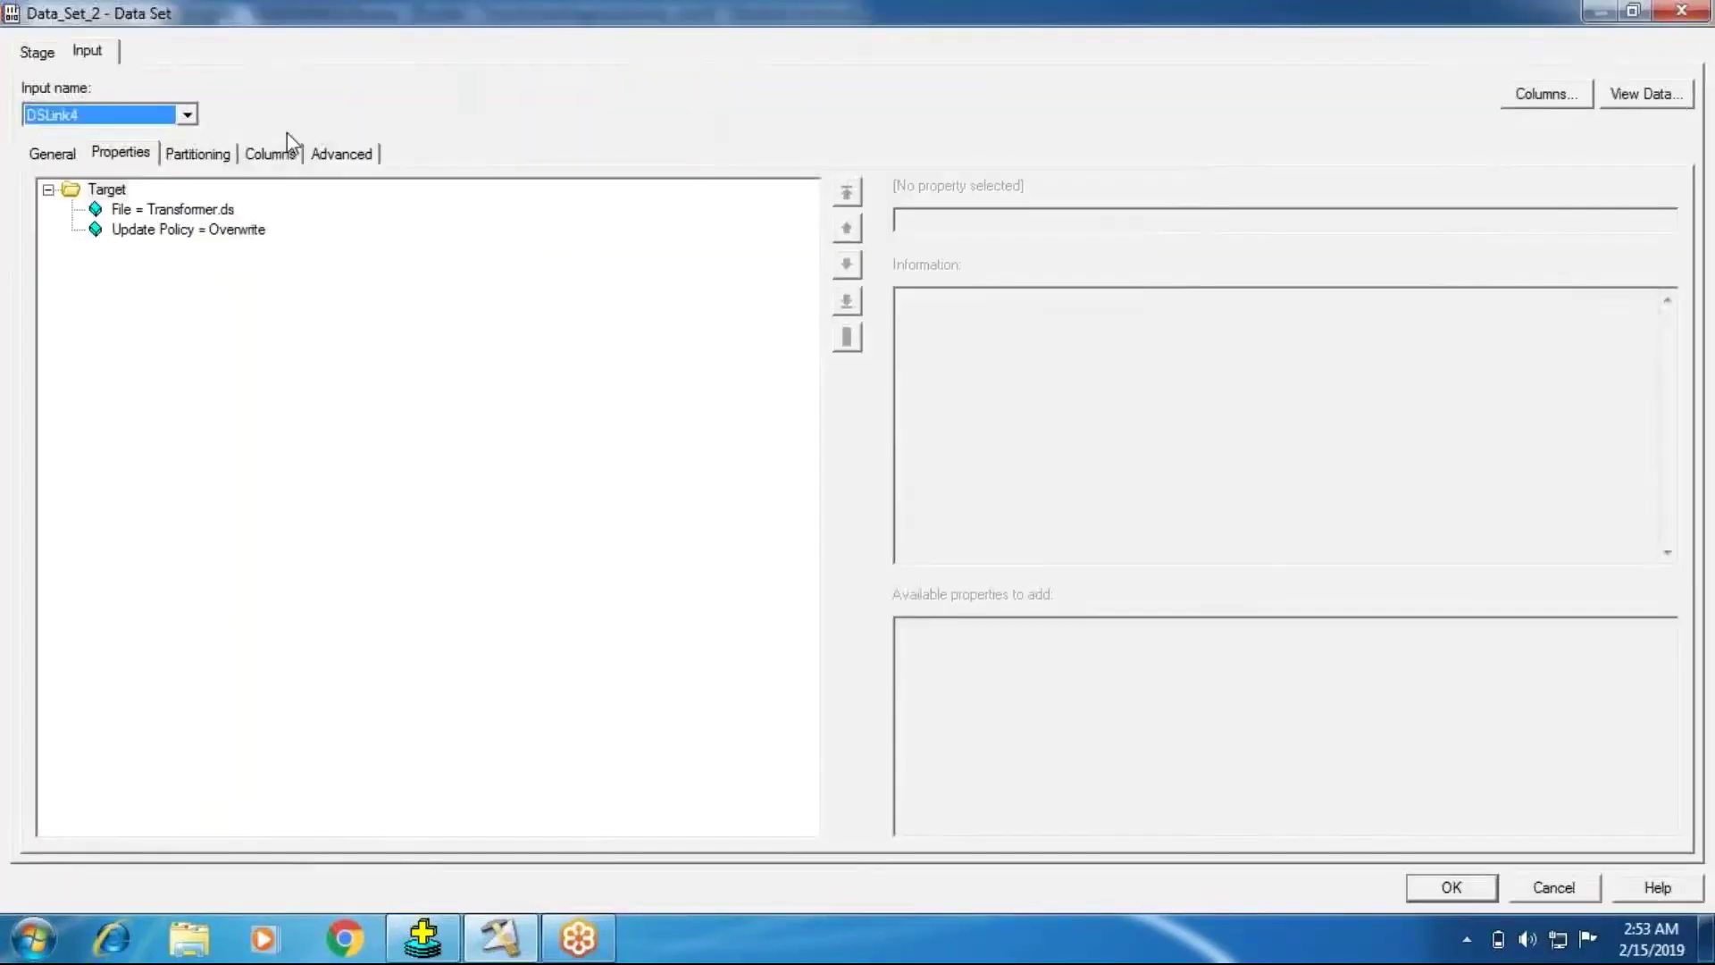
pyautogui.click(276, 153)
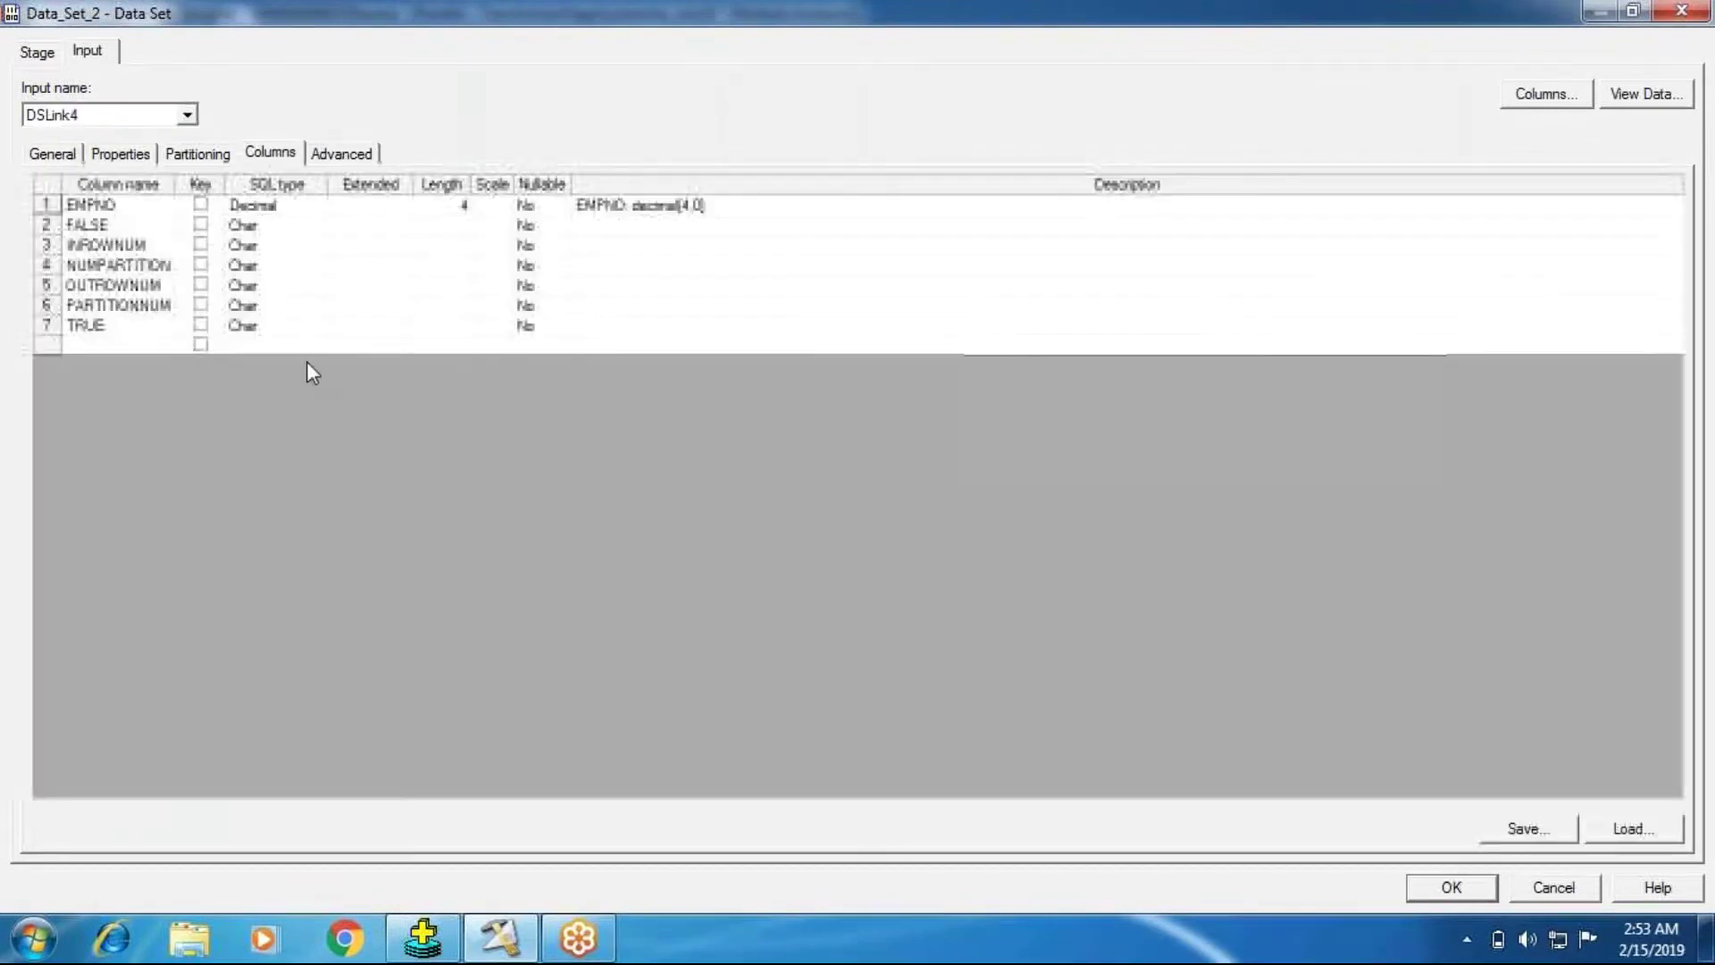
pyautogui.click(1427, 887)
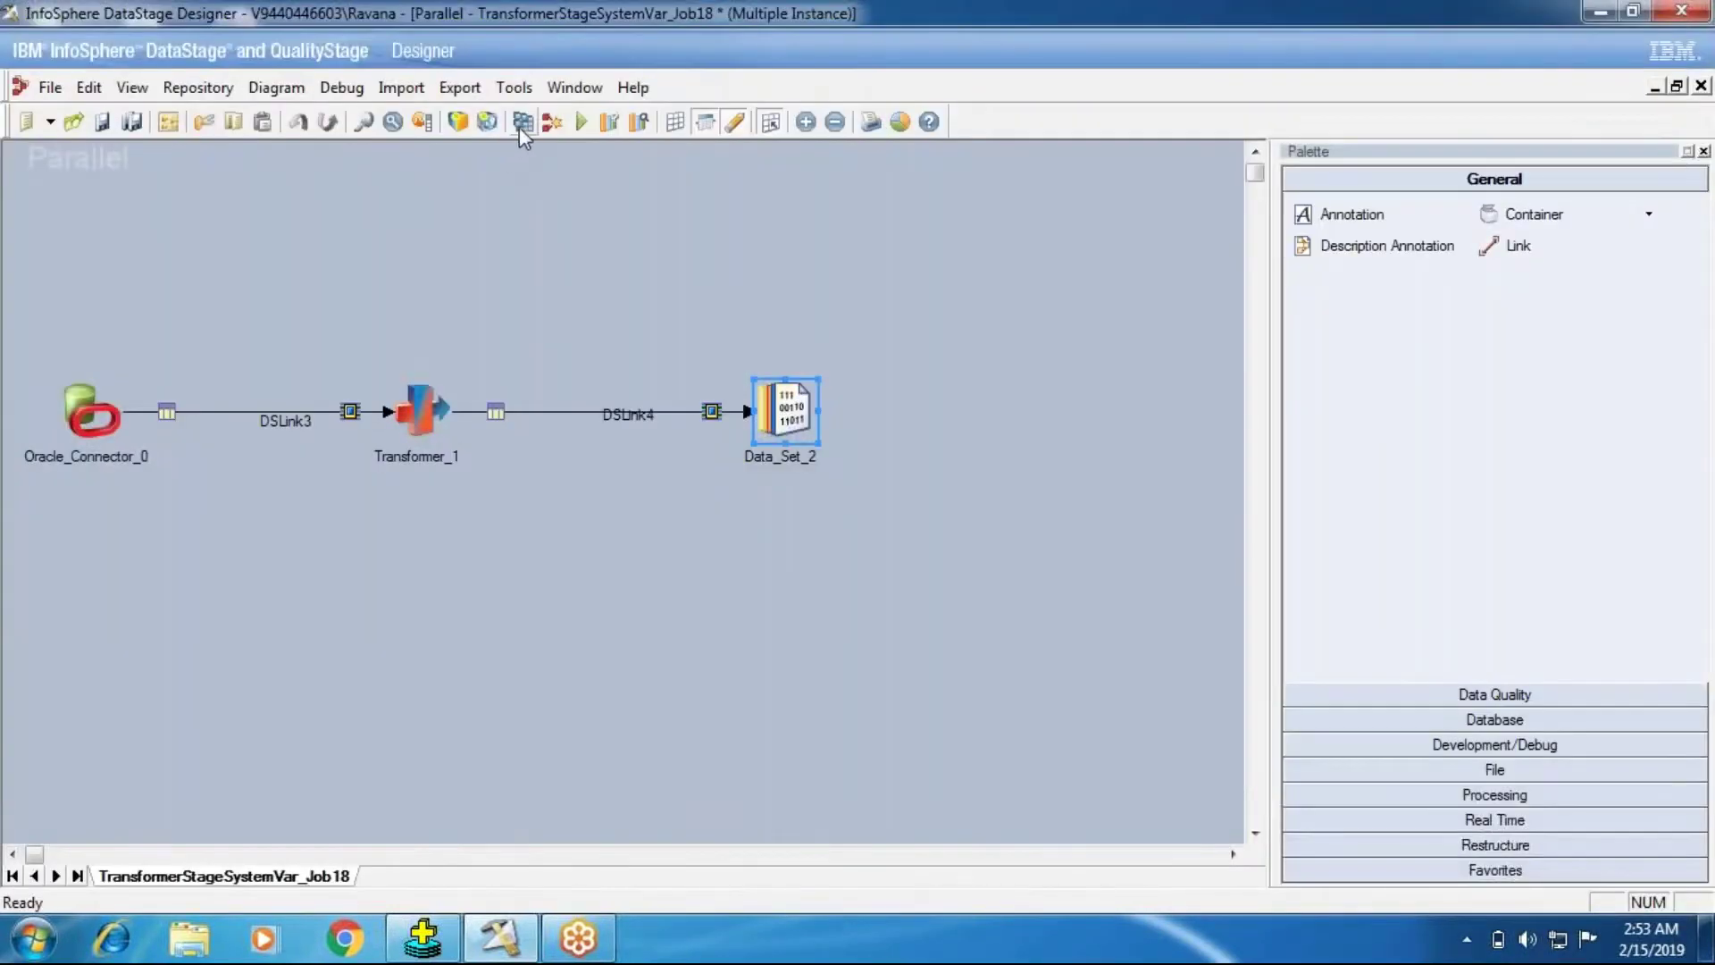
# Save and compile the job TransformerStageSystemVar_Job18, close the compile report, and run the job.
pyautogui.click(523, 122)
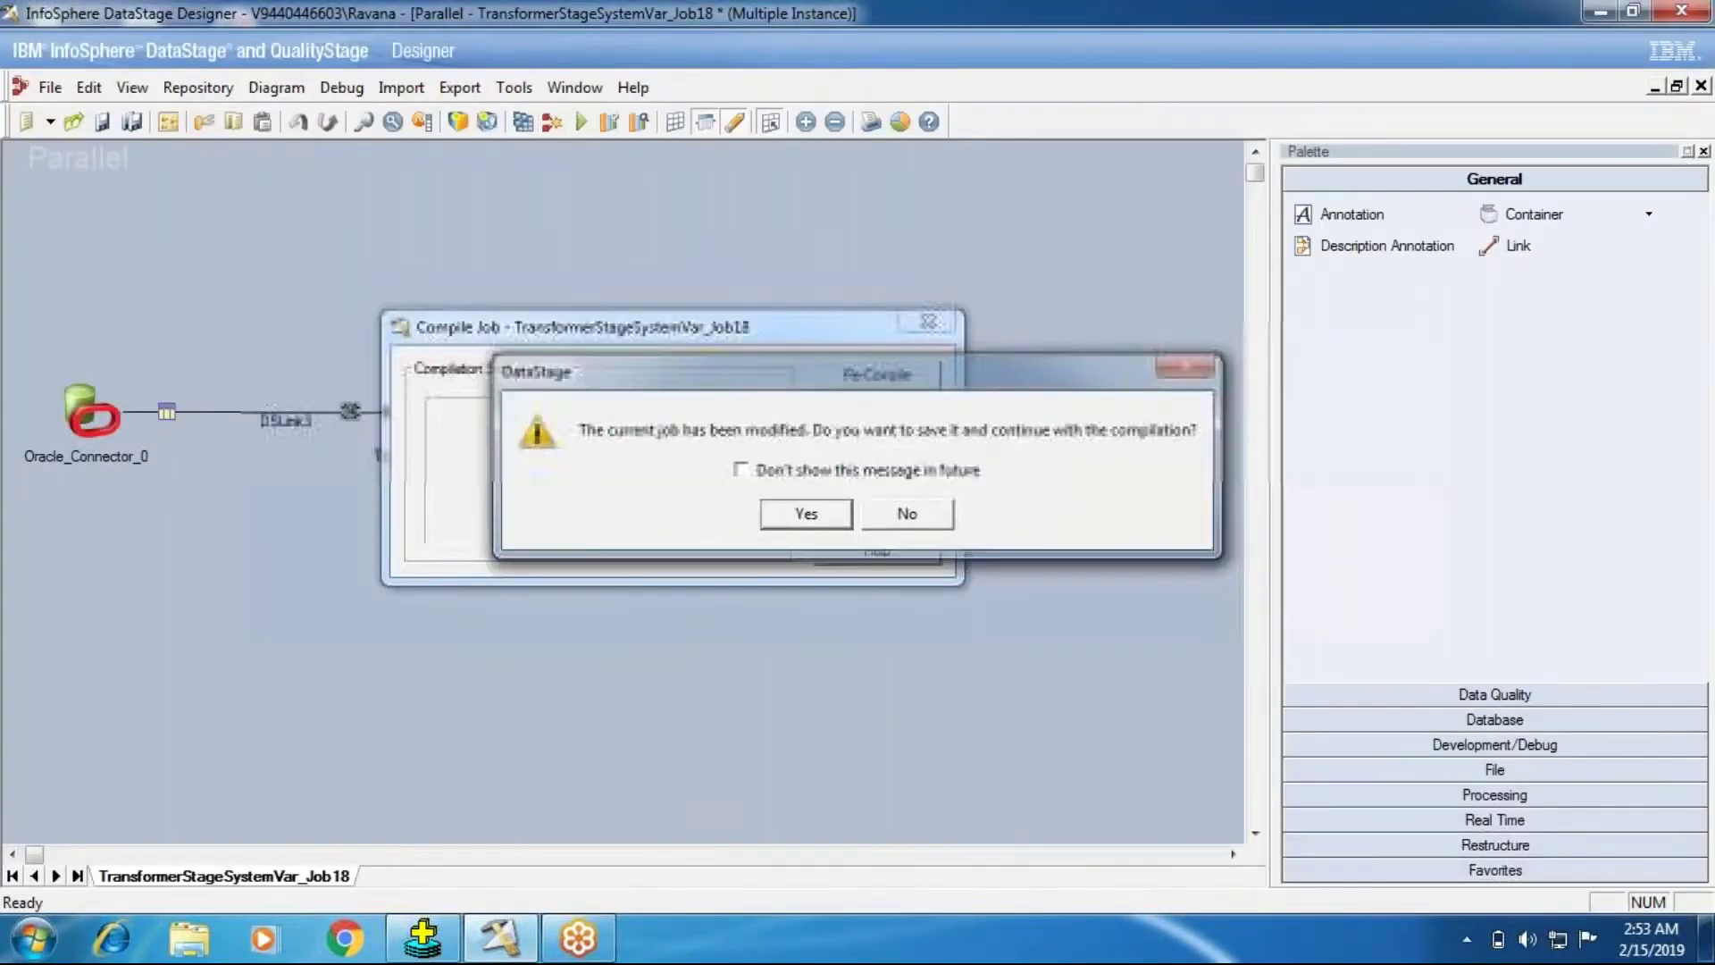
pyautogui.press('Return')
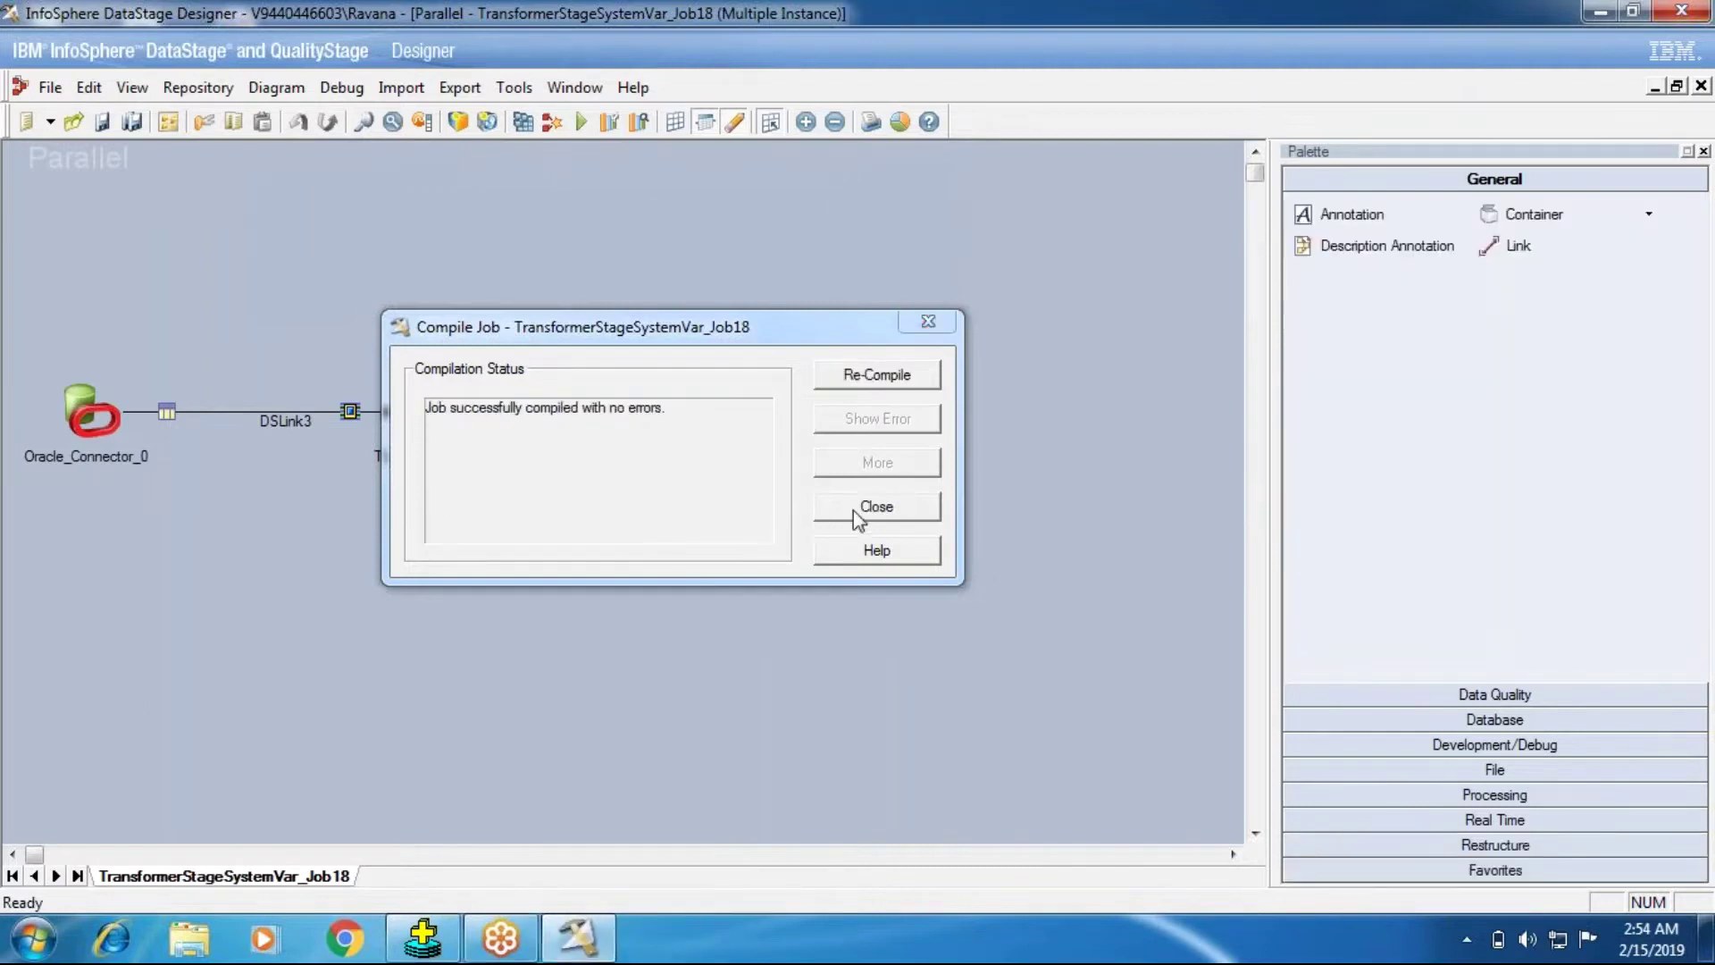
pyautogui.click(858, 513)
pyautogui.click(583, 121)
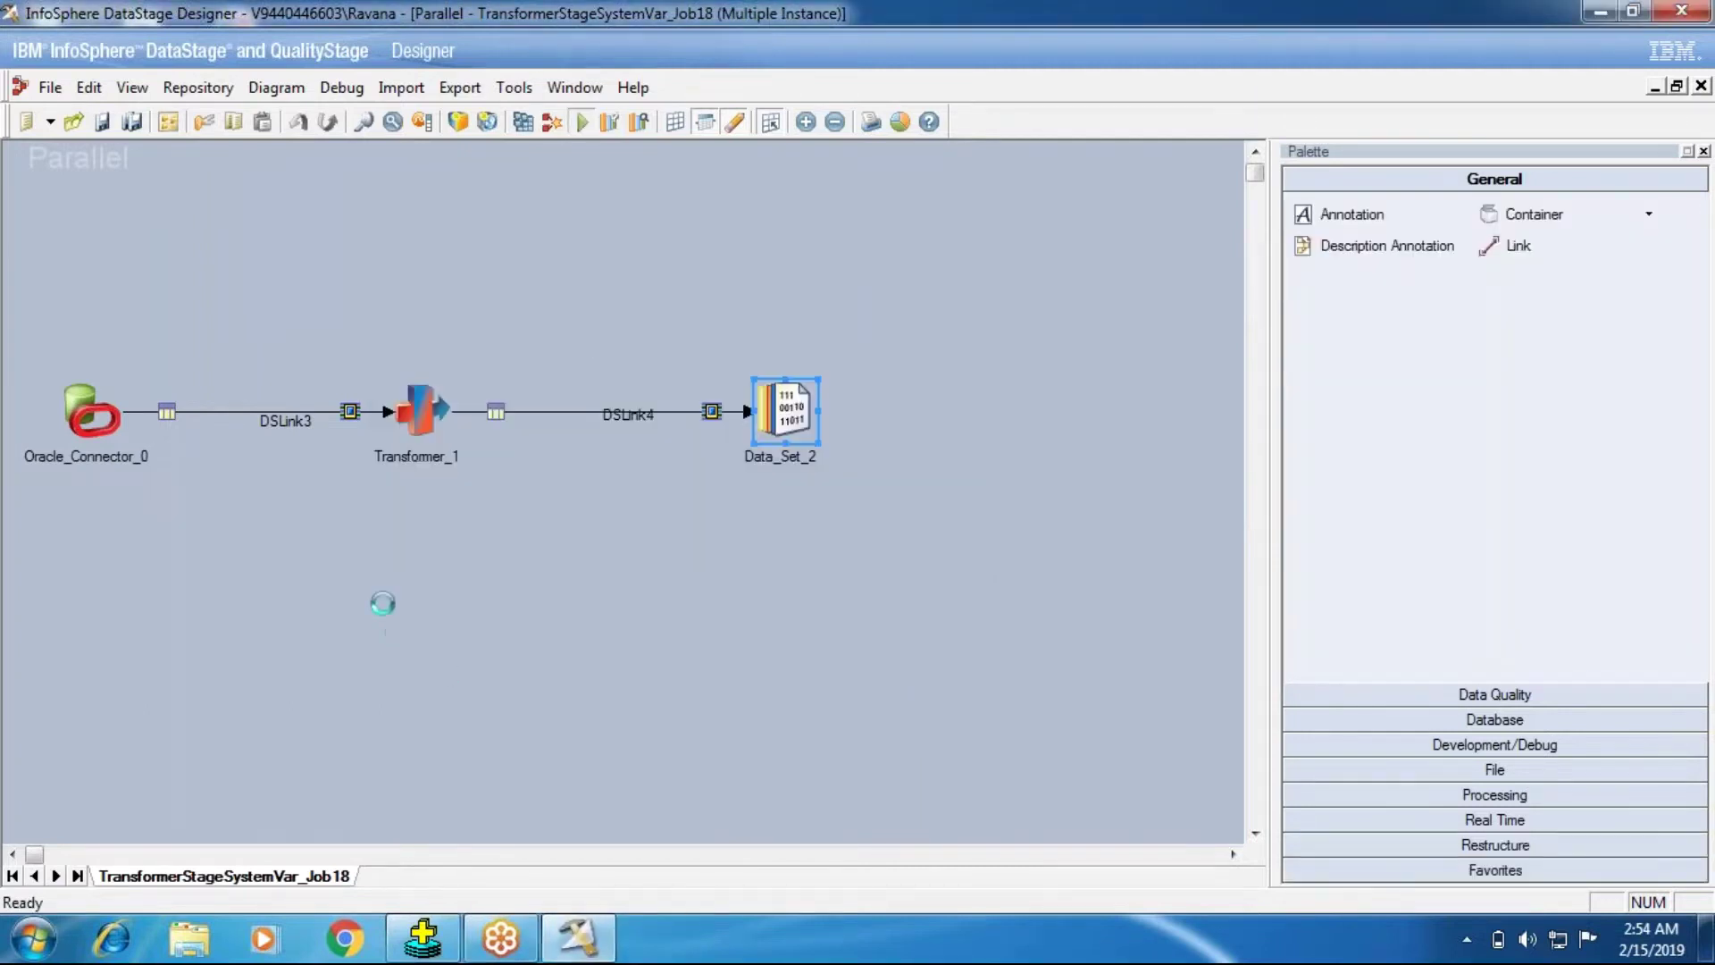
pyautogui.click(370, 532)
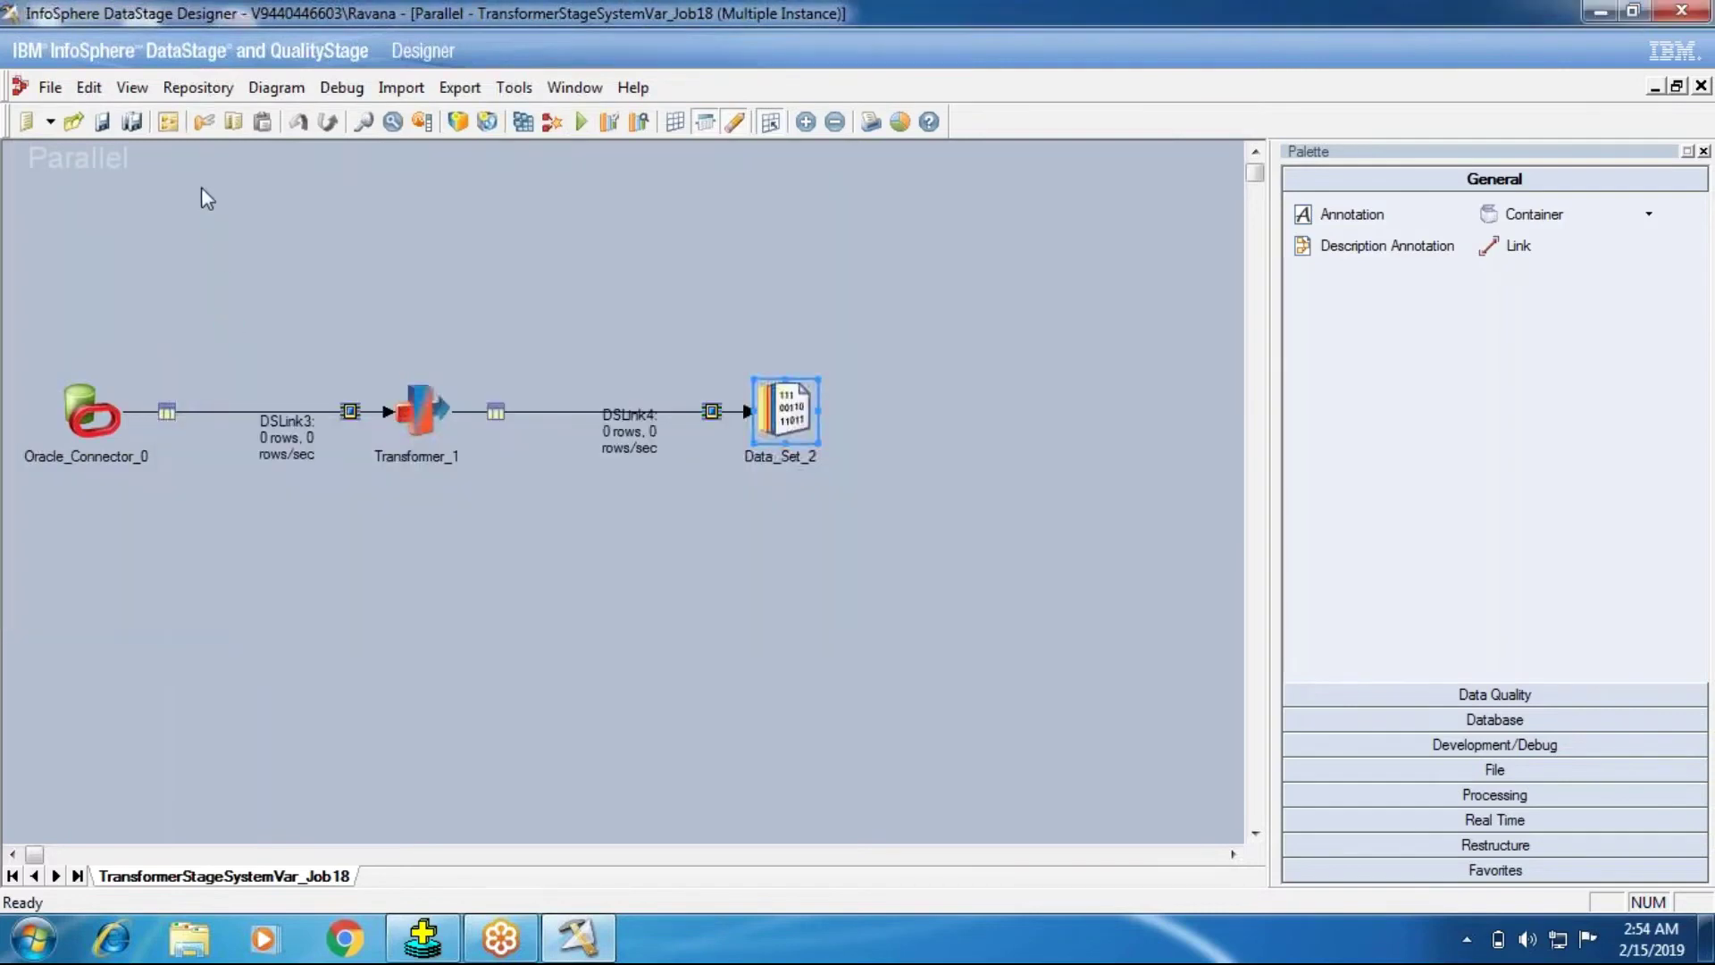
# Check the job's general properties and view the DSLink4 data stored by the Data_Set_2 stage.
pyautogui.click(169, 122)
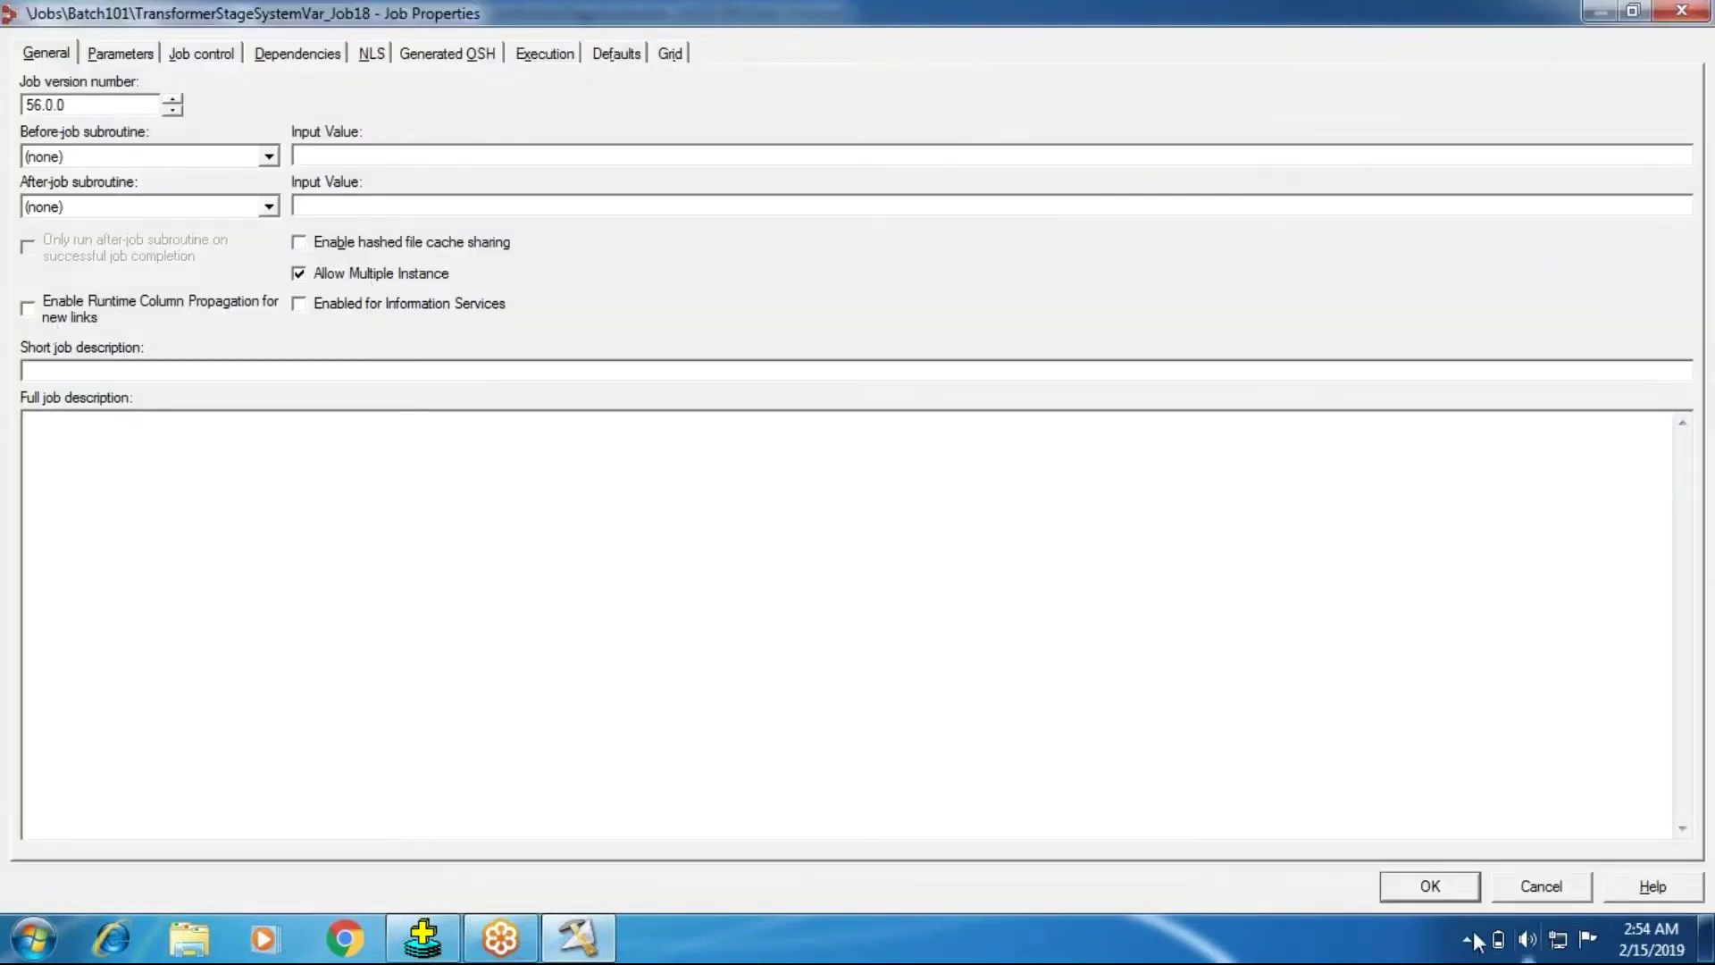
pyautogui.click(1443, 896)
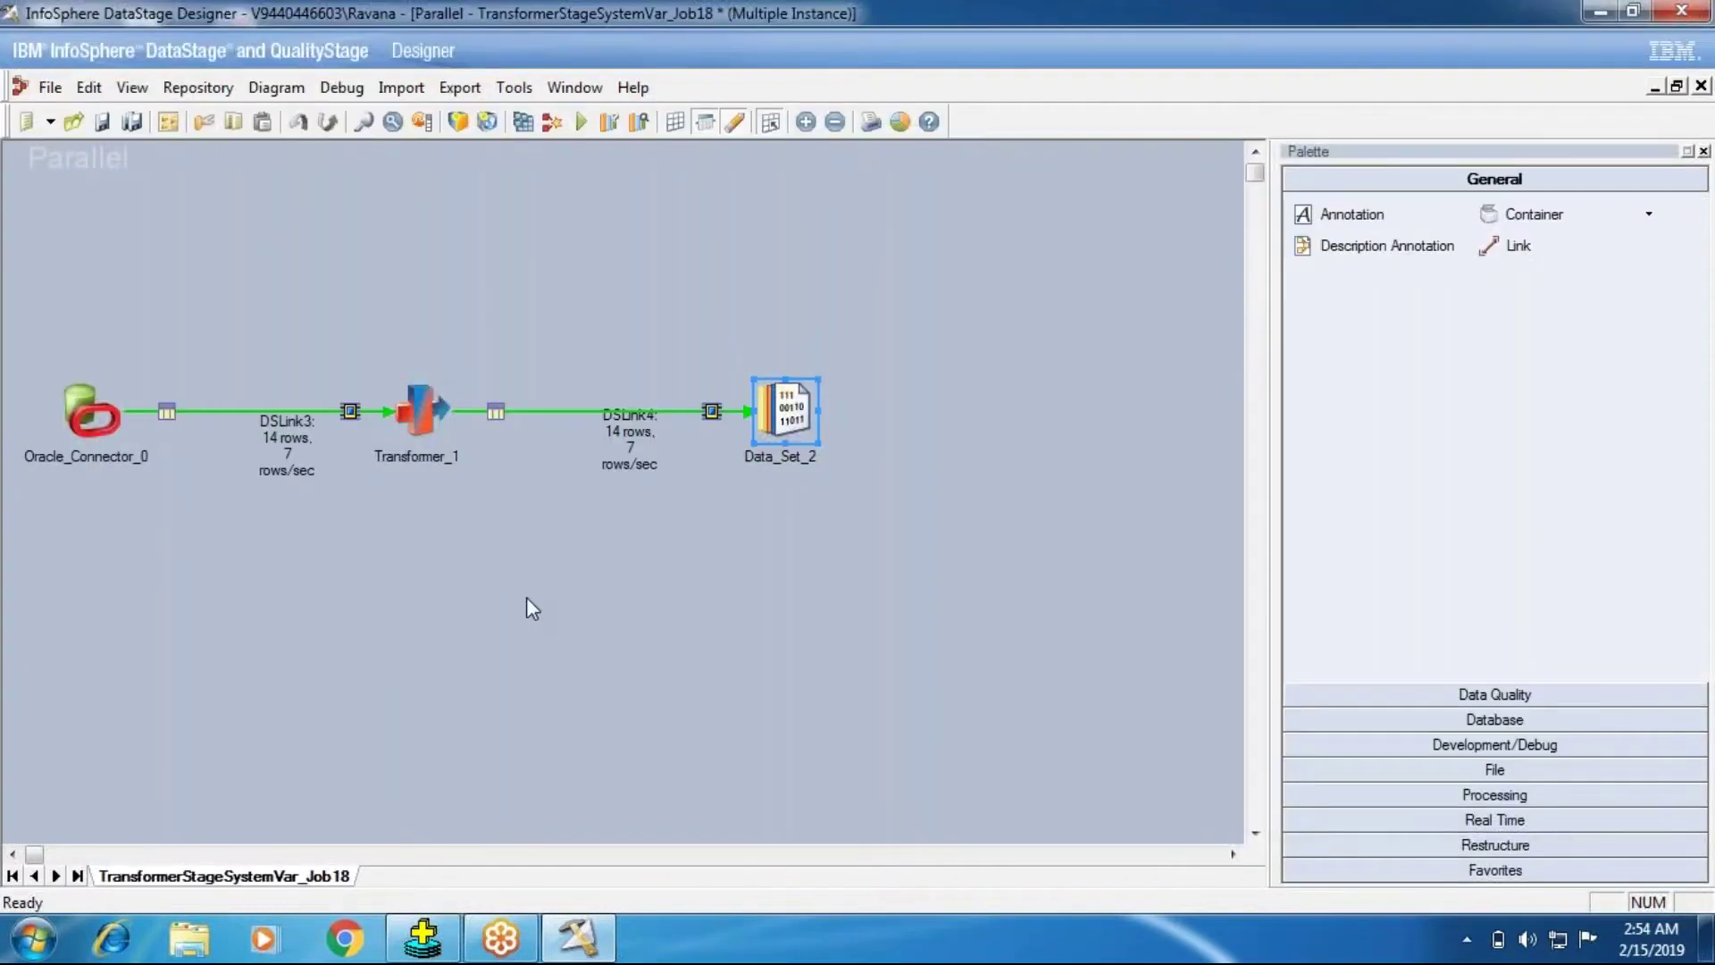
pyautogui.rightClick(800, 409)
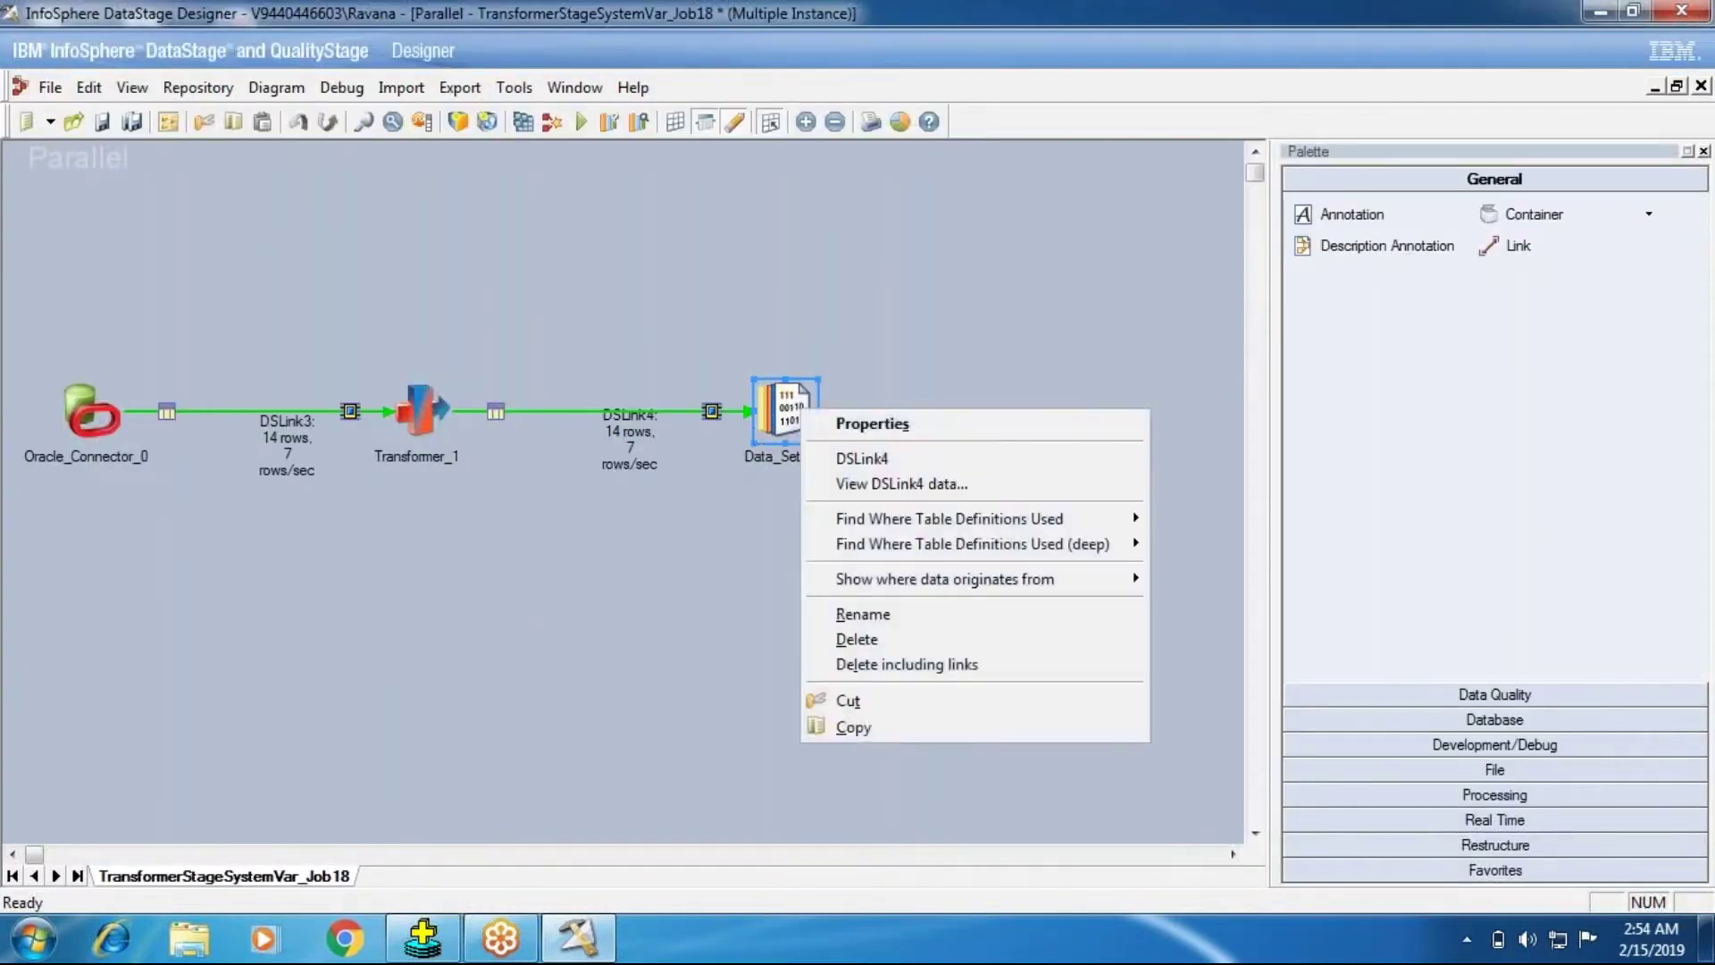
pyautogui.click(833, 486)
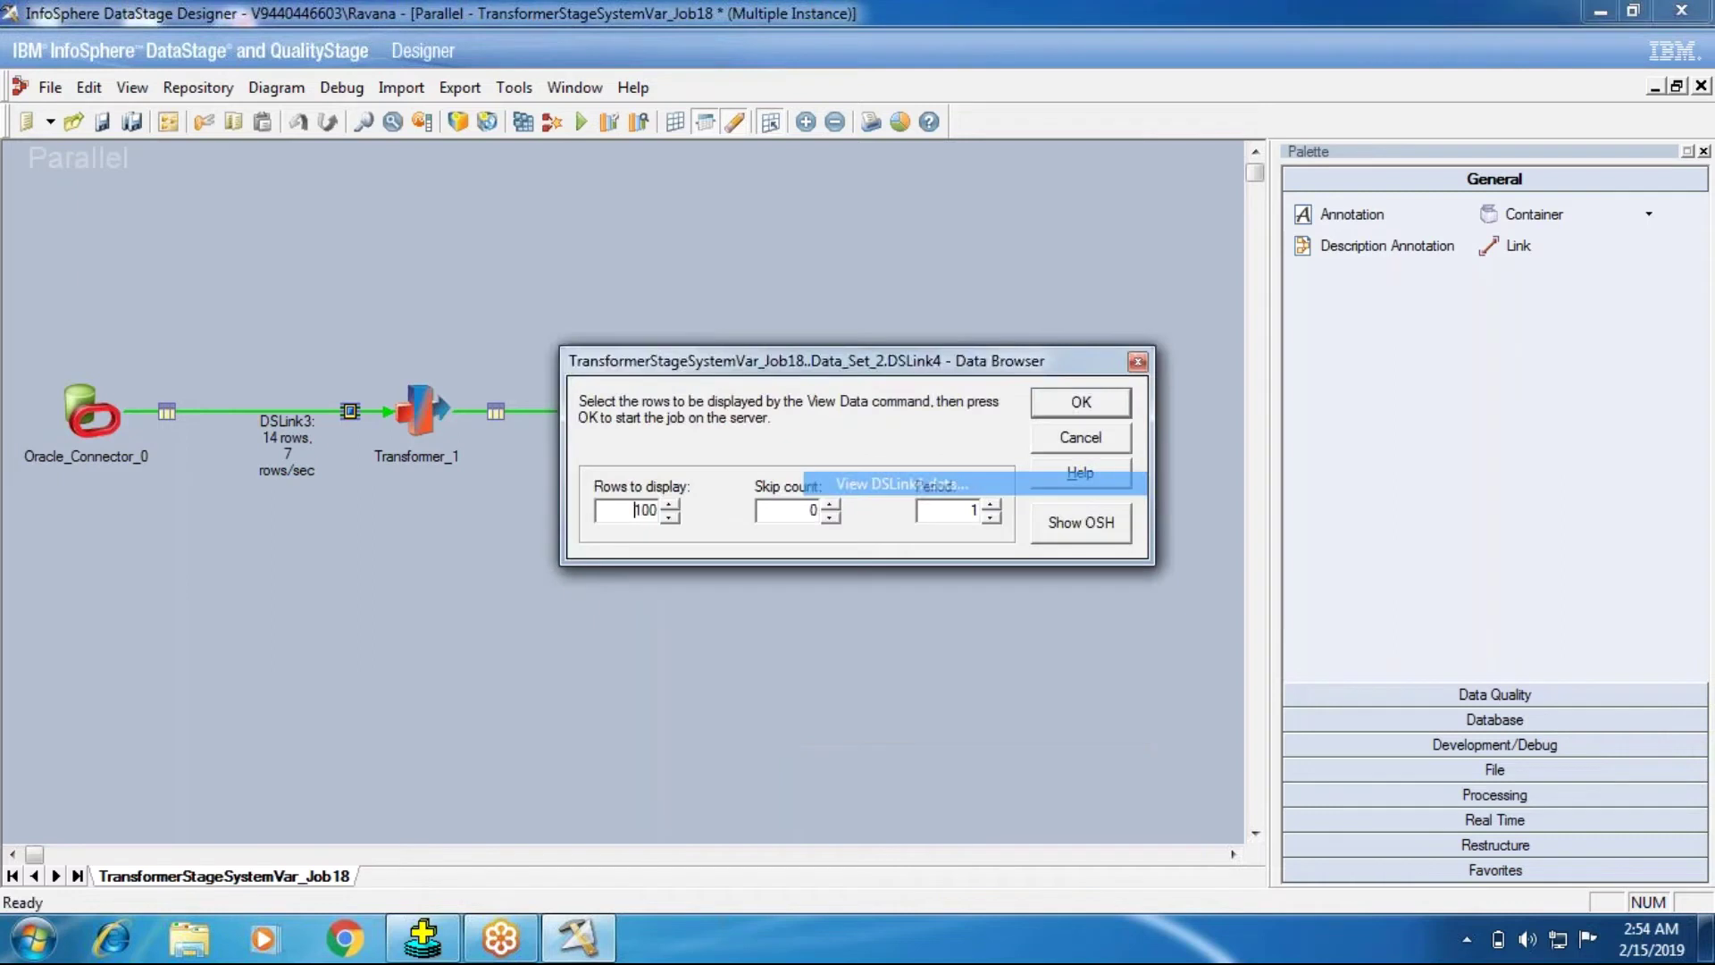
pyautogui.click(1072, 400)
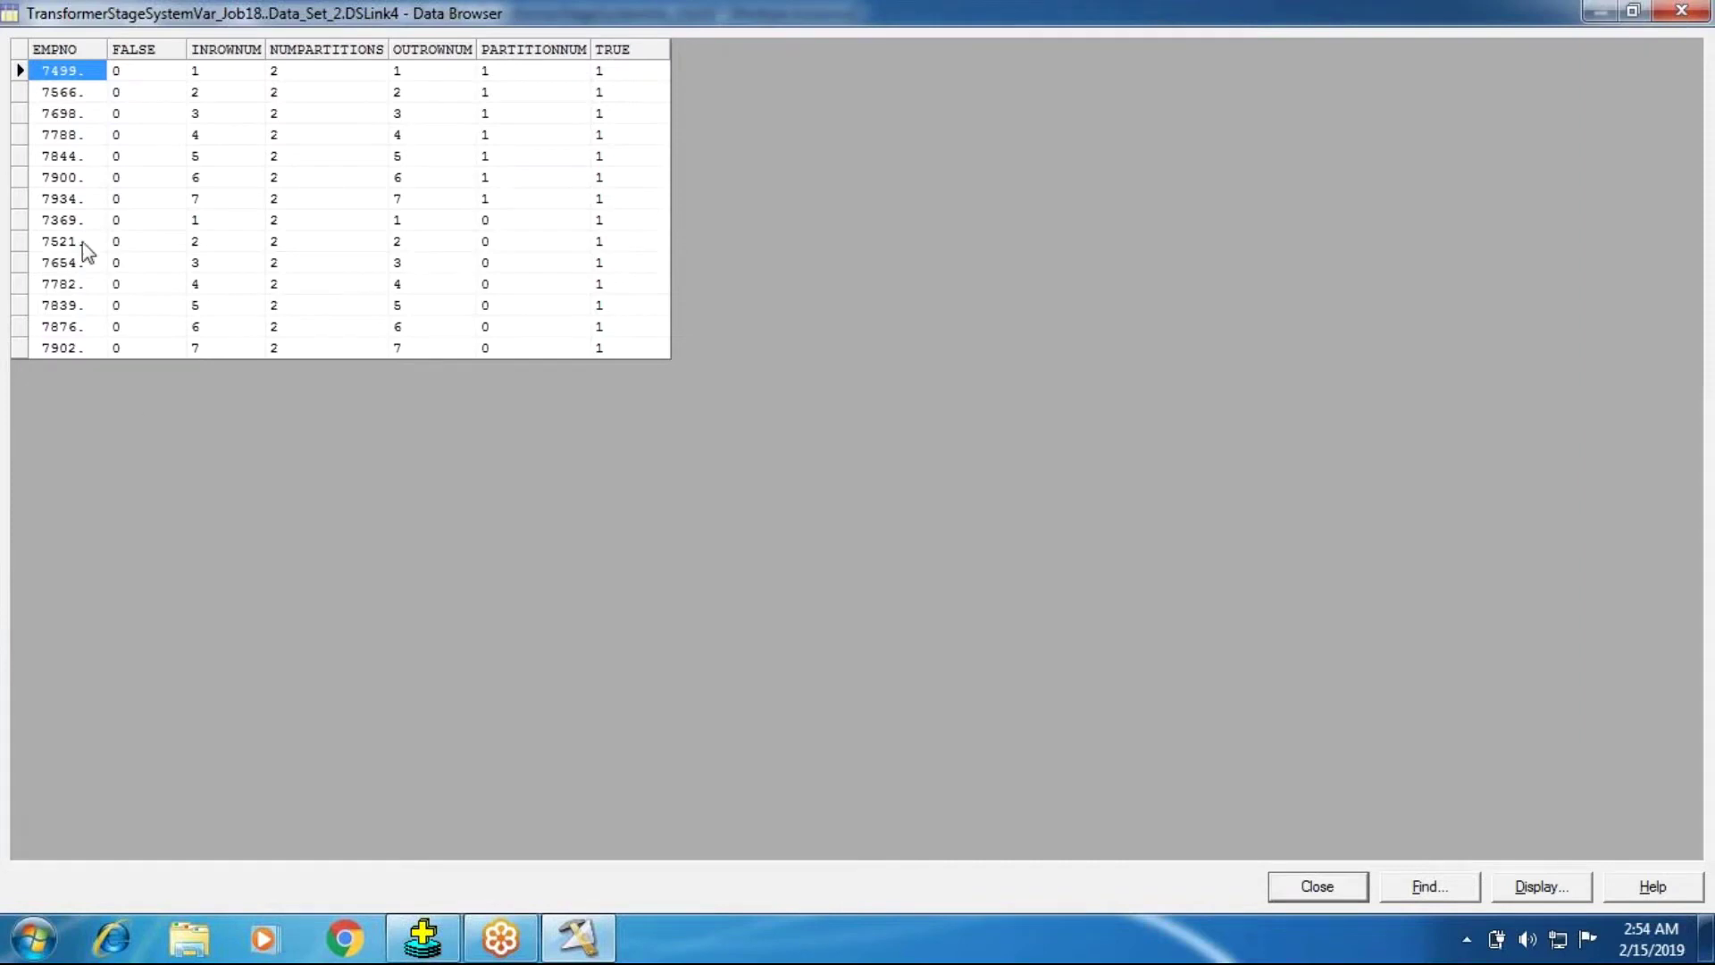
# Restore the data browser window to a smaller size and narrow its EMPNO and FALSE columns.
pyautogui.click(1642, 11)
pyautogui.moveTo(117, 74); pyautogui.dragTo(56, 74)
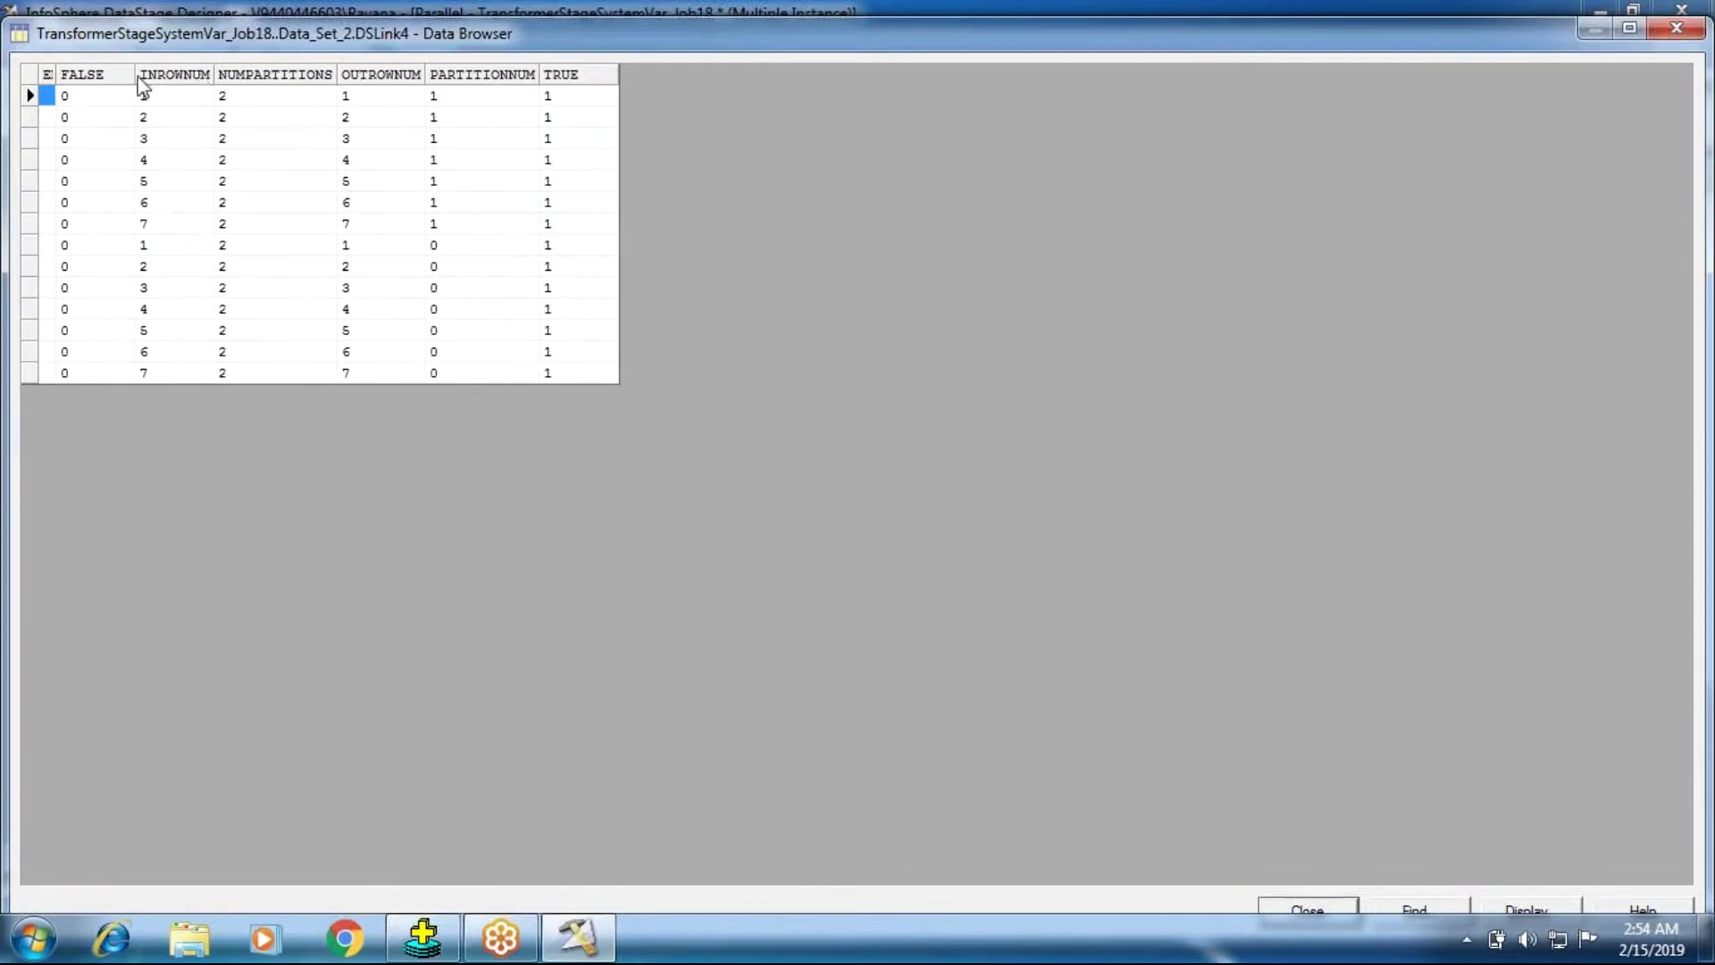
pyautogui.moveTo(135, 74); pyautogui.dragTo(123, 74)
# Compare the values of the FALSE and TRUE columns row by row in the DSLink4 data.
pyautogui.click(70, 139)
pyautogui.click(69, 204)
pyautogui.click(72, 266)
pyautogui.click(75, 310)
pyautogui.click(76, 330)
pyautogui.click(74, 372)
pyautogui.click(568, 99)
pyautogui.click(559, 141)
pyautogui.click(554, 245)
pyautogui.click(547, 309)
pyautogui.click(544, 353)
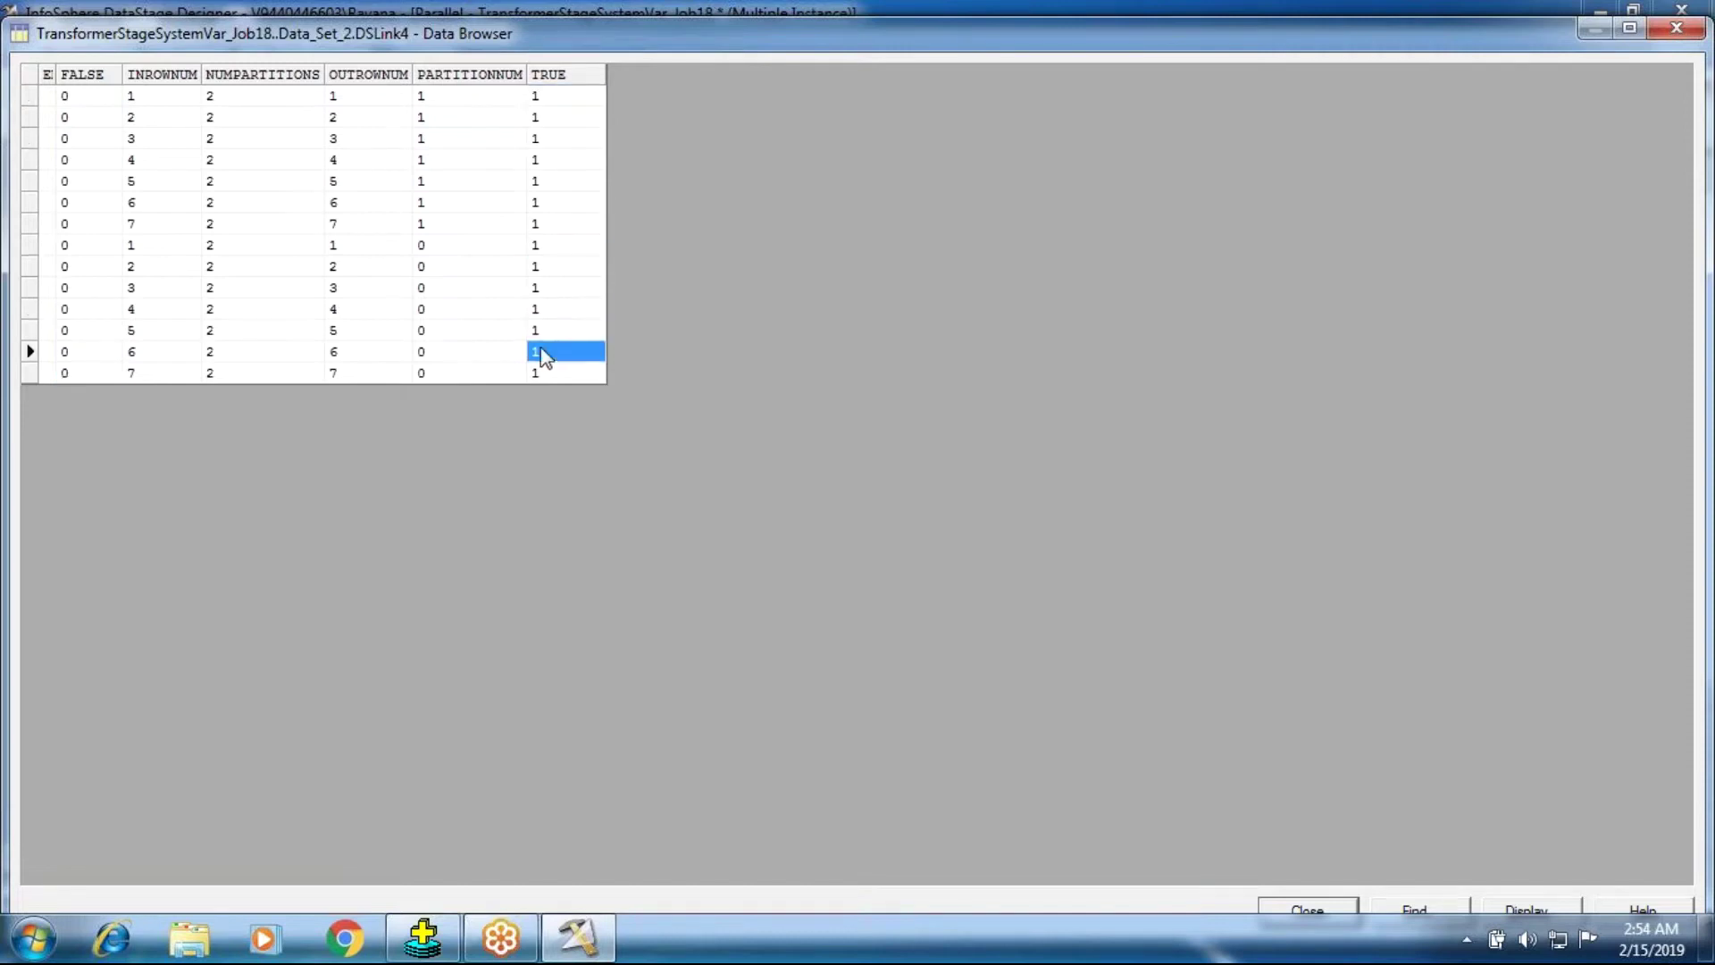
pyautogui.click(538, 374)
pyautogui.click(542, 97)
pyautogui.click(76, 119)
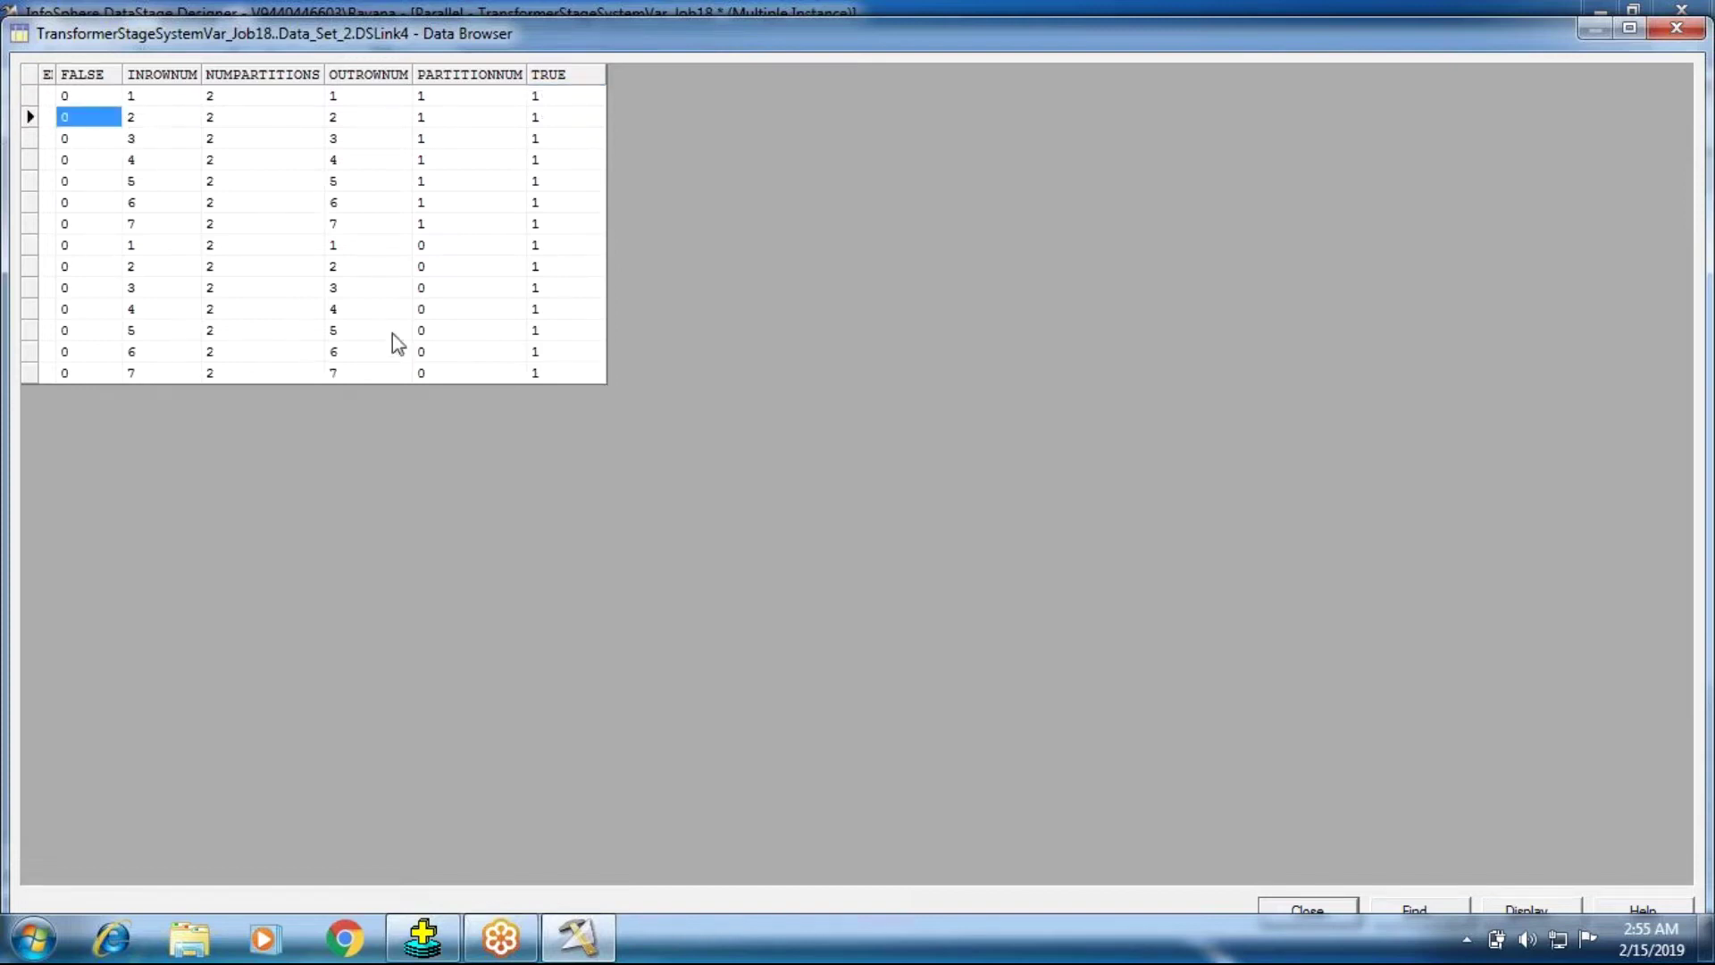
pyautogui.click(556, 93)
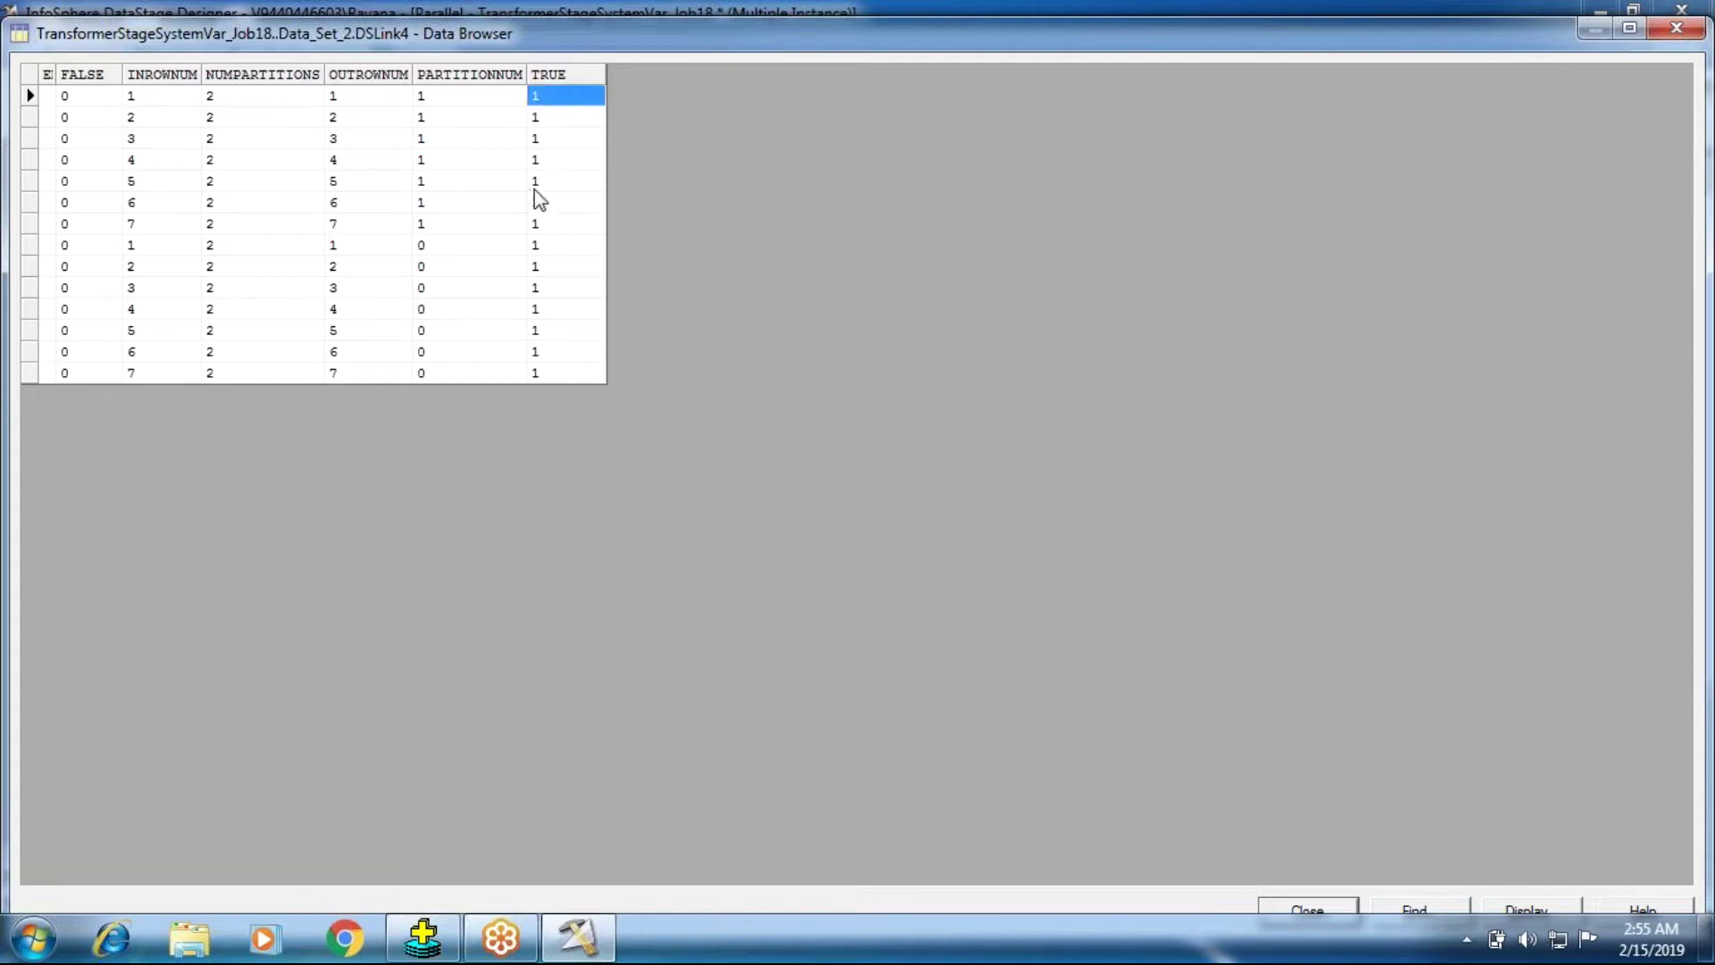
pyautogui.click(536, 184)
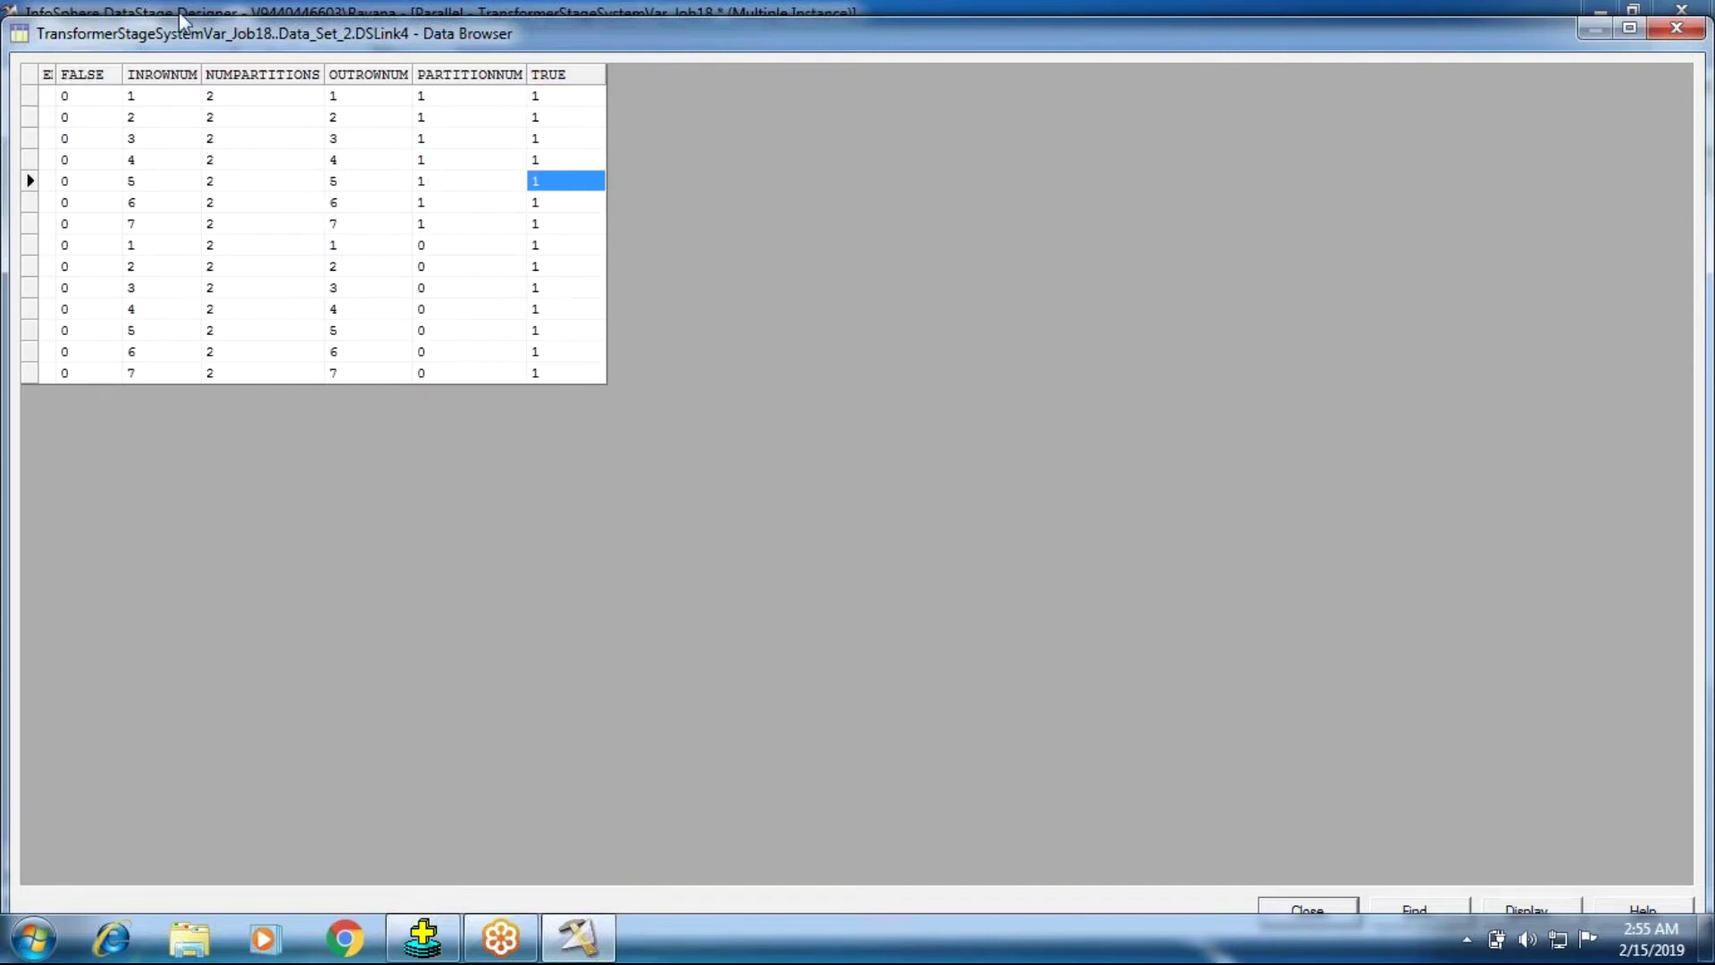
pyautogui.click(543, 100)
pyautogui.click(543, 245)
pyautogui.click(542, 330)
pyautogui.click(541, 361)
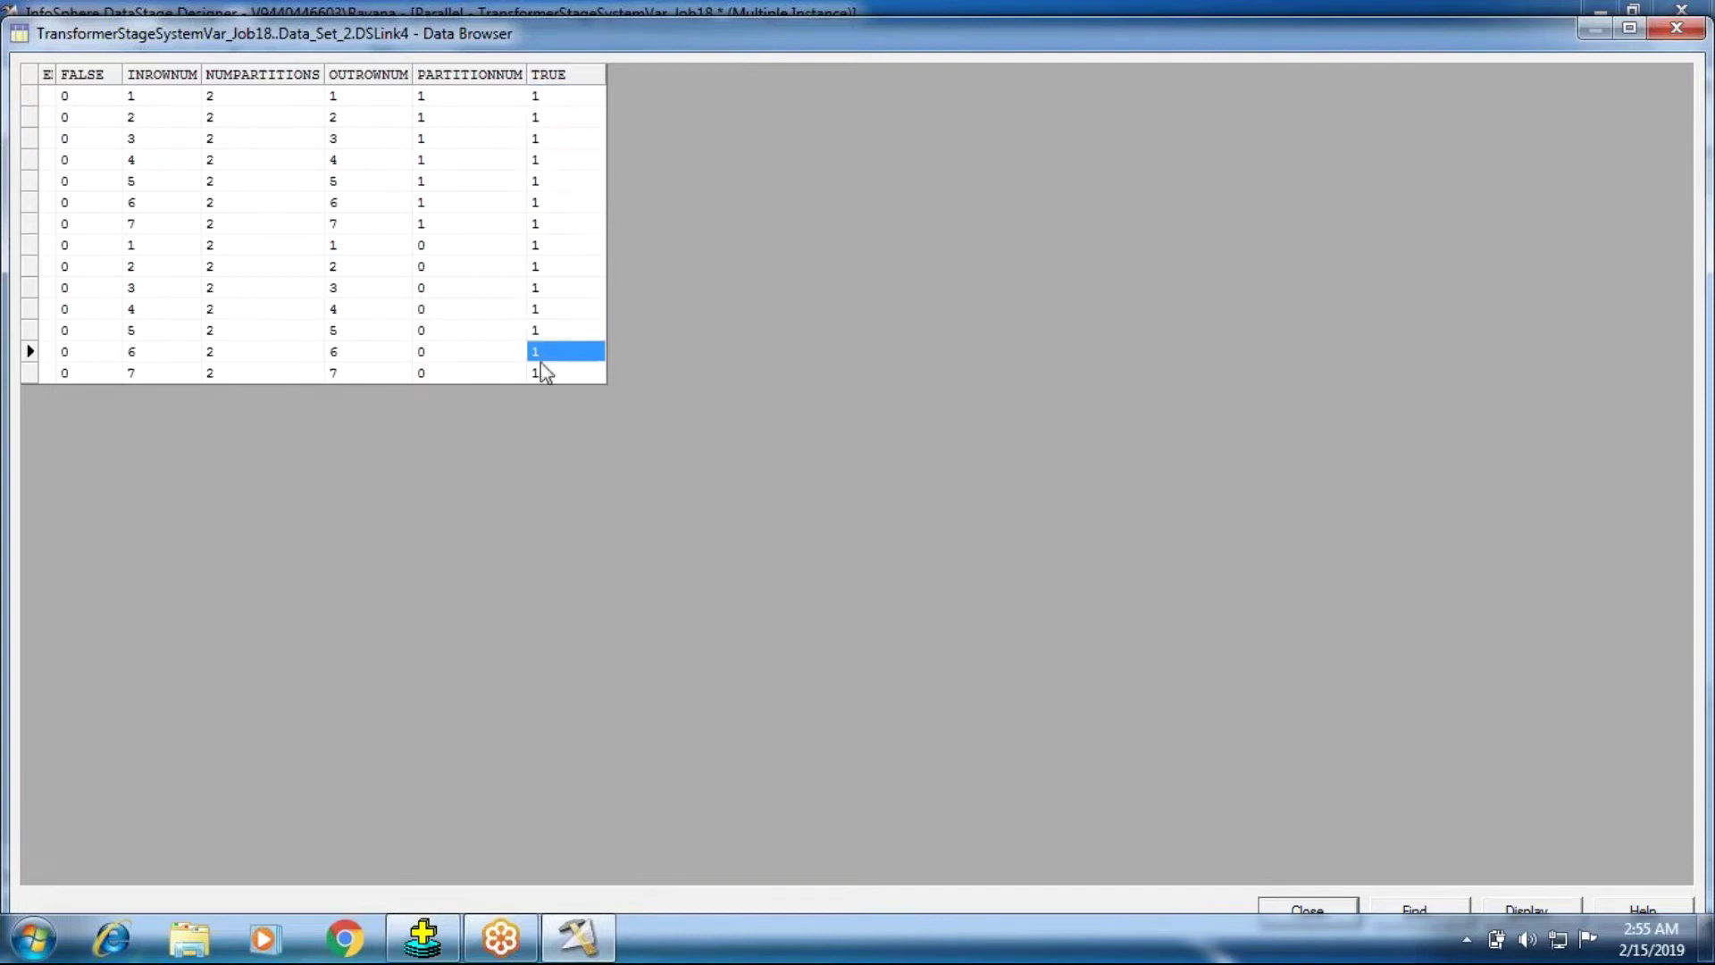
pyautogui.click(560, 271)
pyautogui.click(555, 167)
pyautogui.click(541, 220)
pyautogui.click(534, 360)
pyautogui.click(64, 102)
pyautogui.click(65, 312)
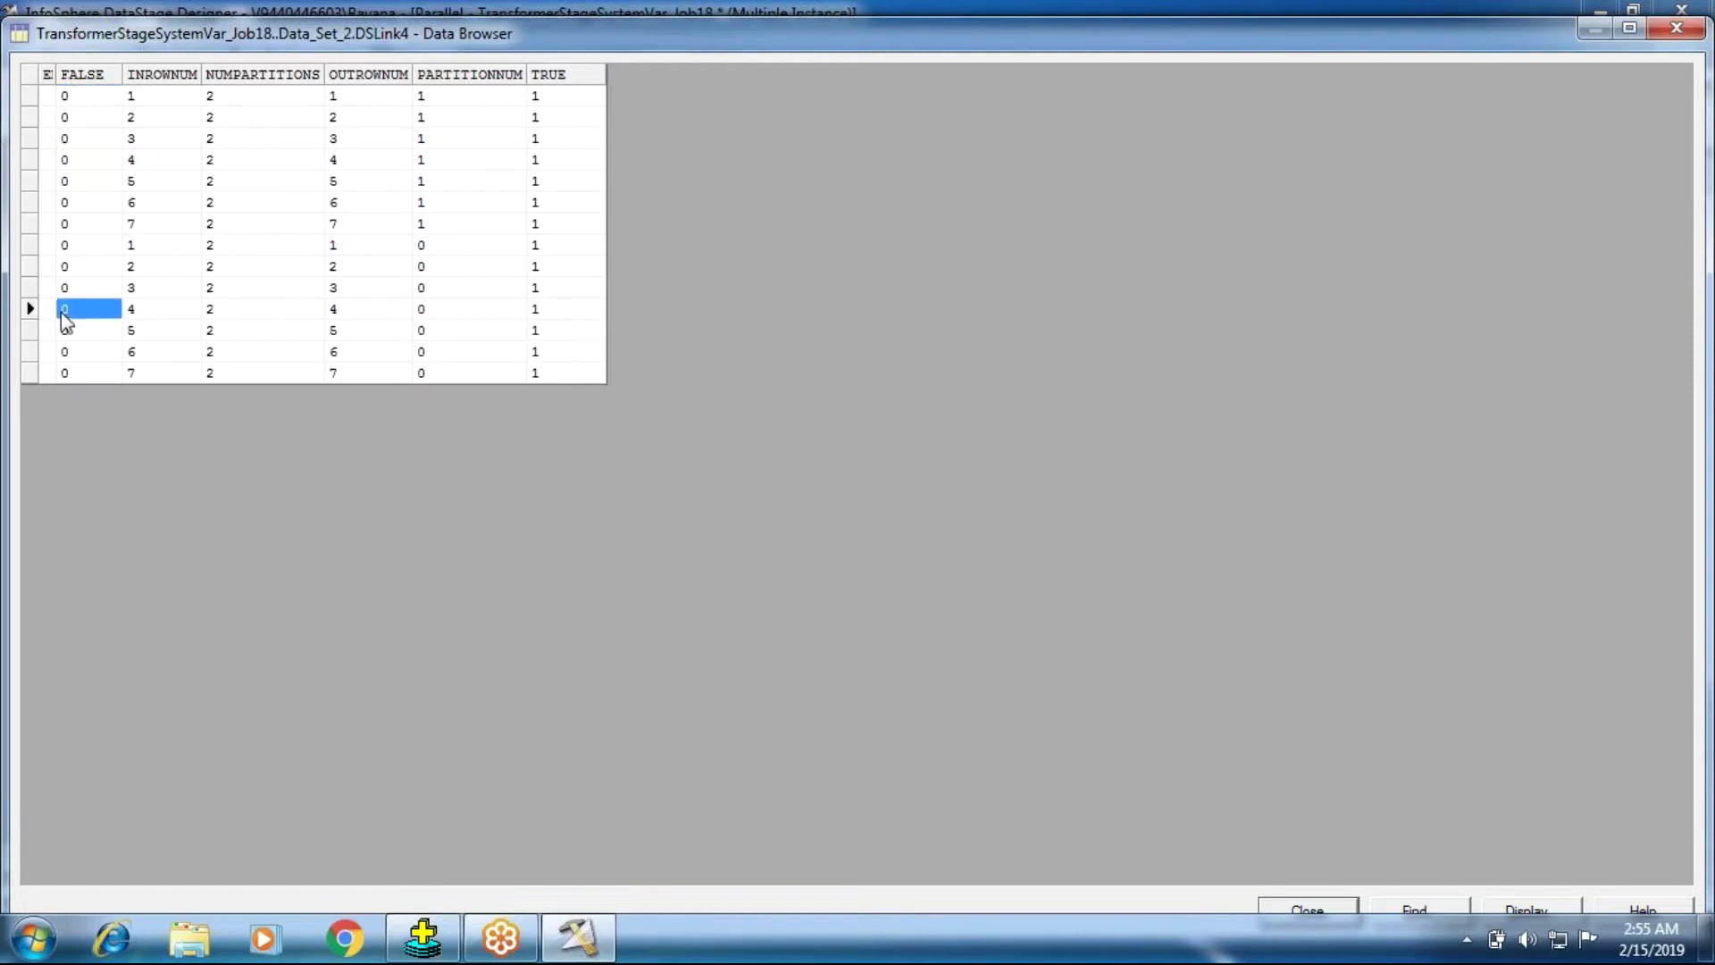
pyautogui.click(534, 141)
pyautogui.click(547, 295)
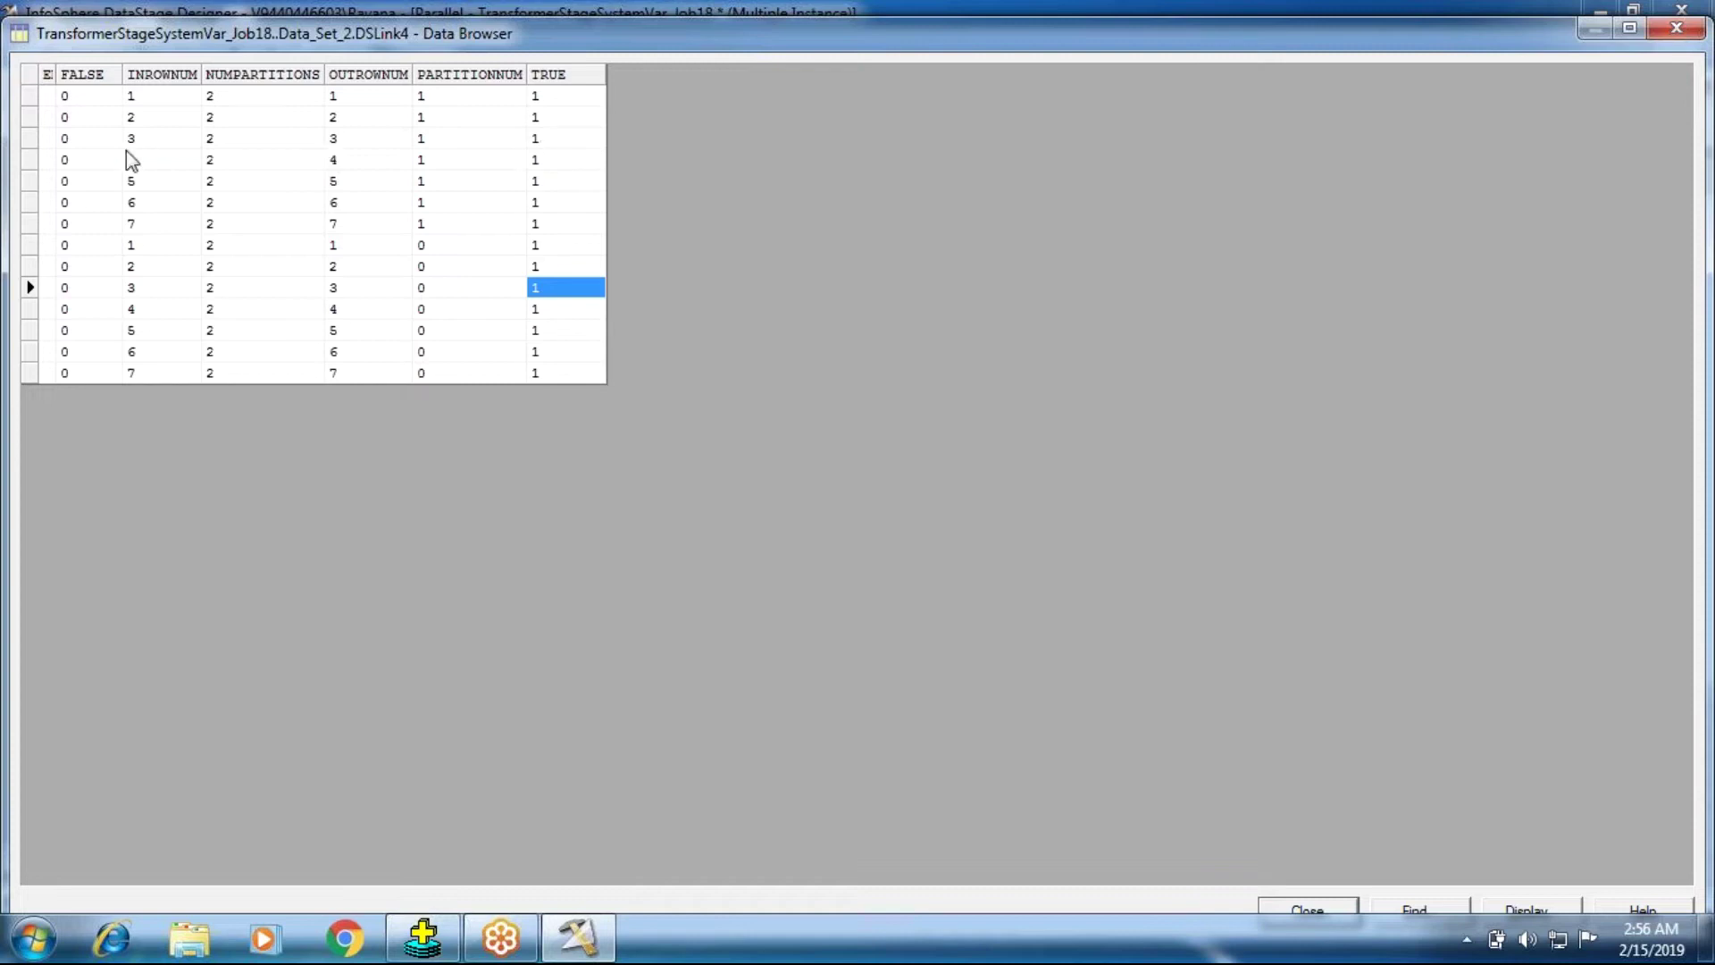
# Examine how the INROWNUM and OUTROWNUM values run through the rows of the DSLink4 data.
pyautogui.click(154, 105)
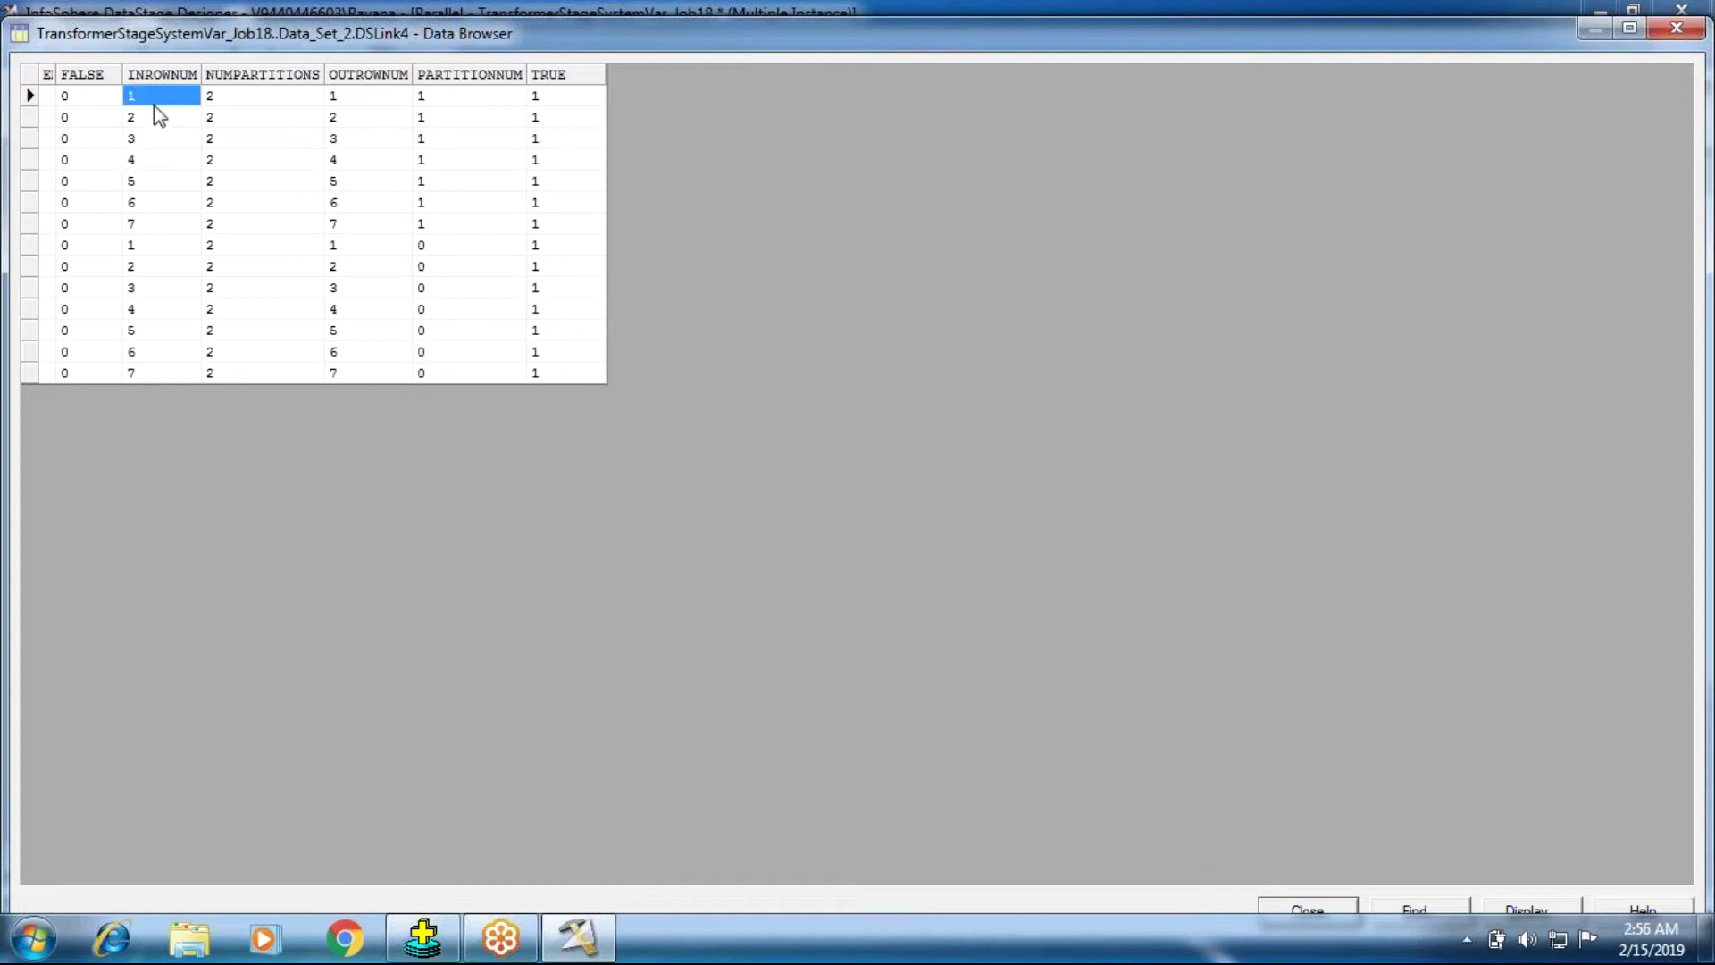
pyautogui.click(158, 370)
pyautogui.click(362, 74)
pyautogui.click(339, 223)
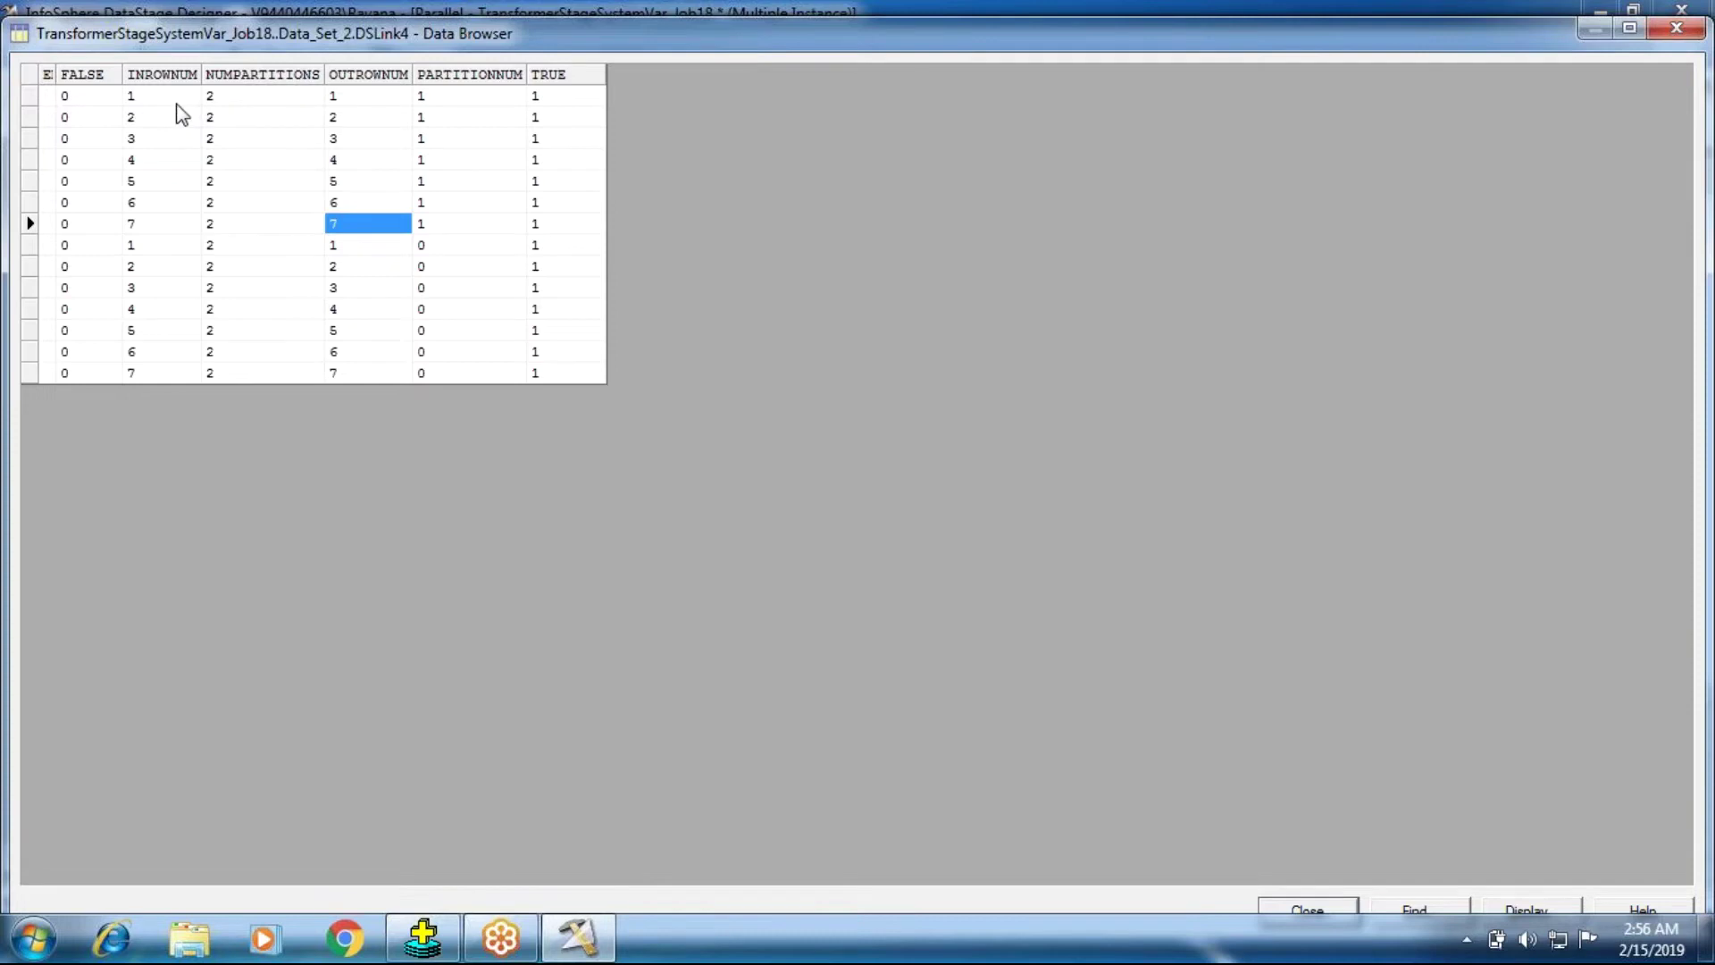
pyautogui.press('Left')
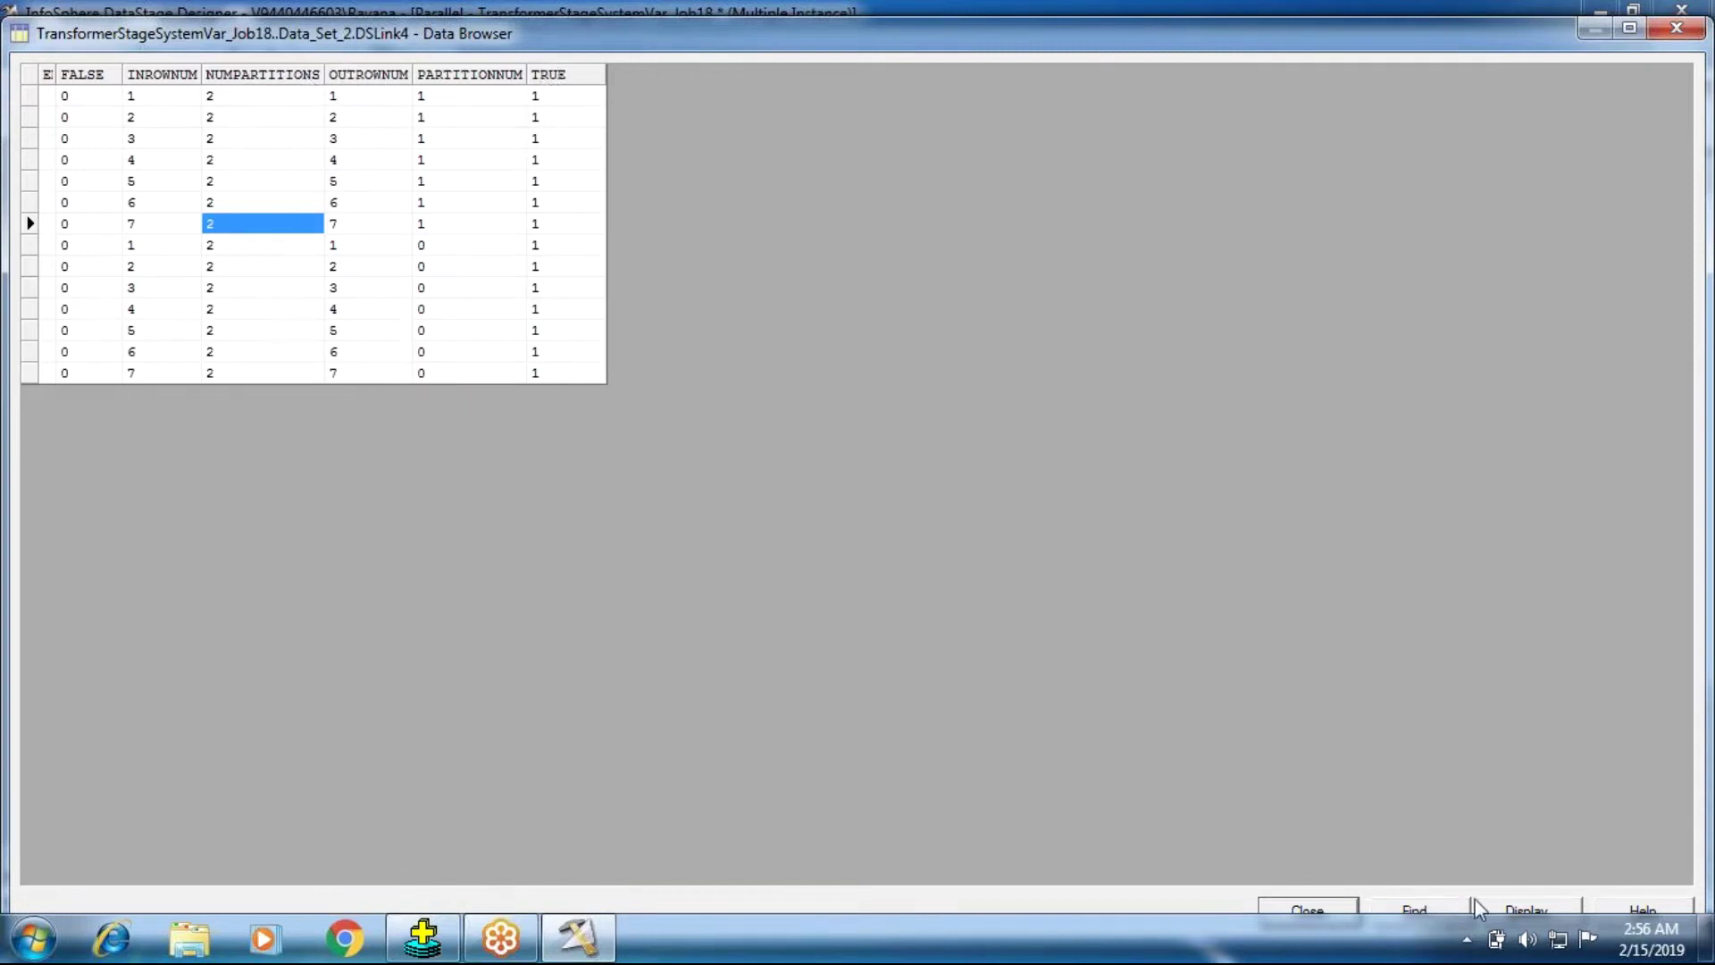
# Hide the FALSE, INROWNUM, OUTROWNUM and TRUE columns from the data display.
pyautogui.click(1509, 908)
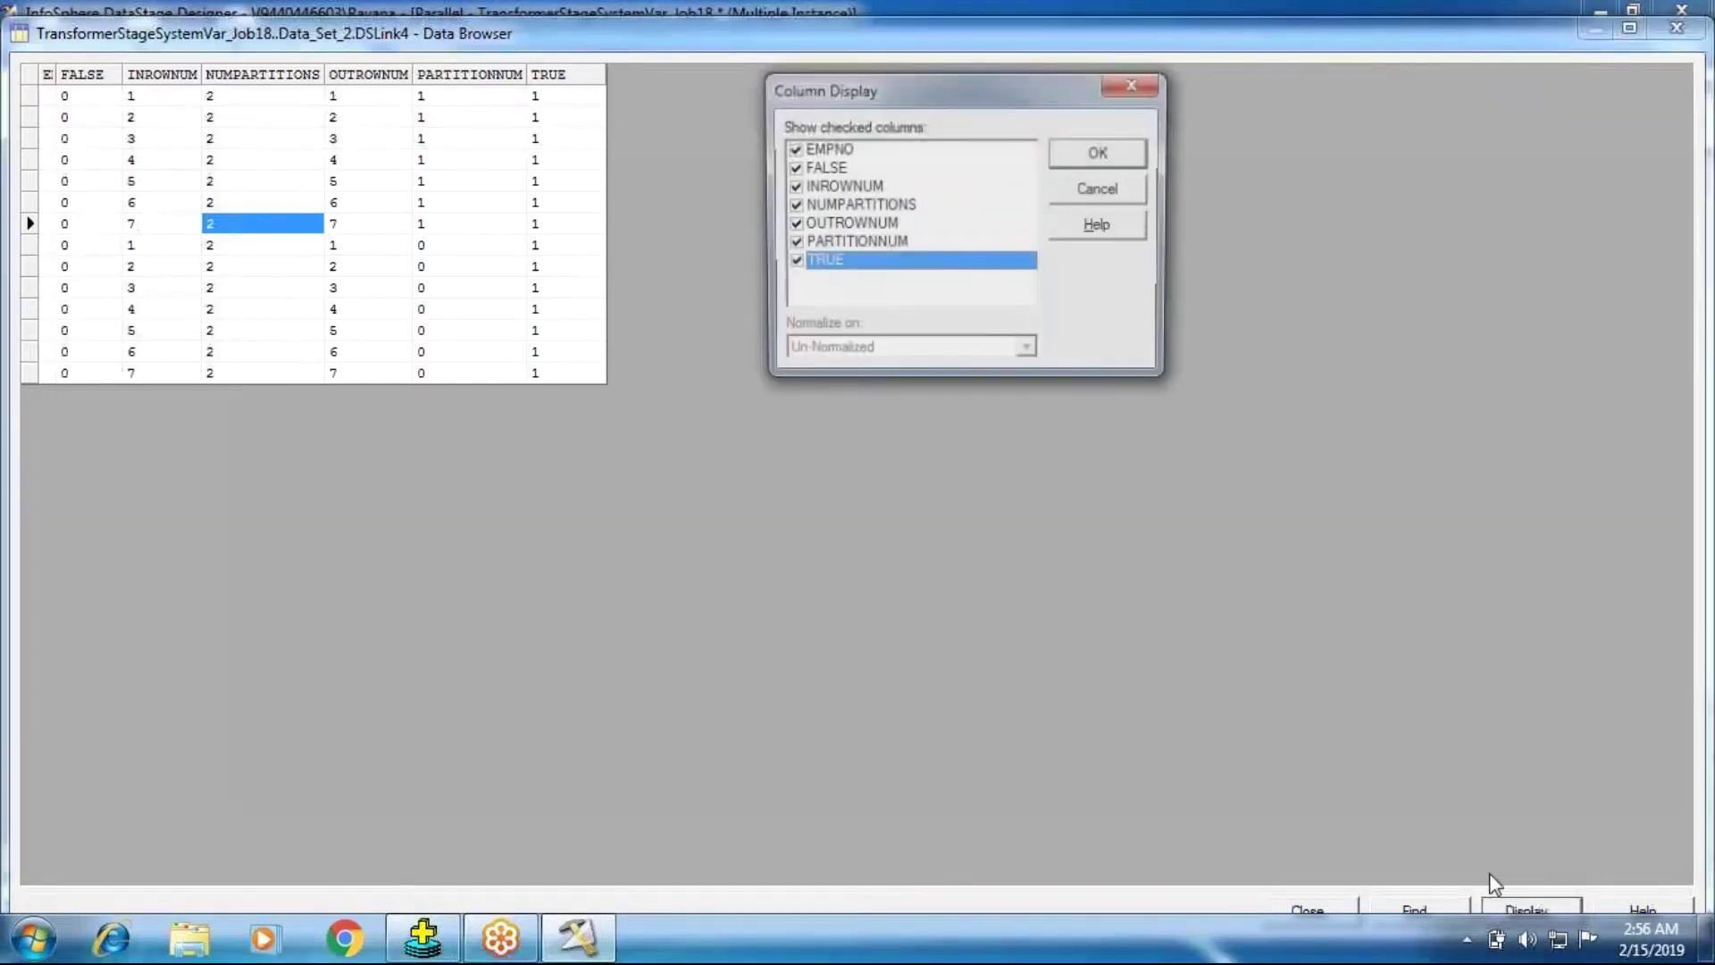
pyautogui.click(792, 168)
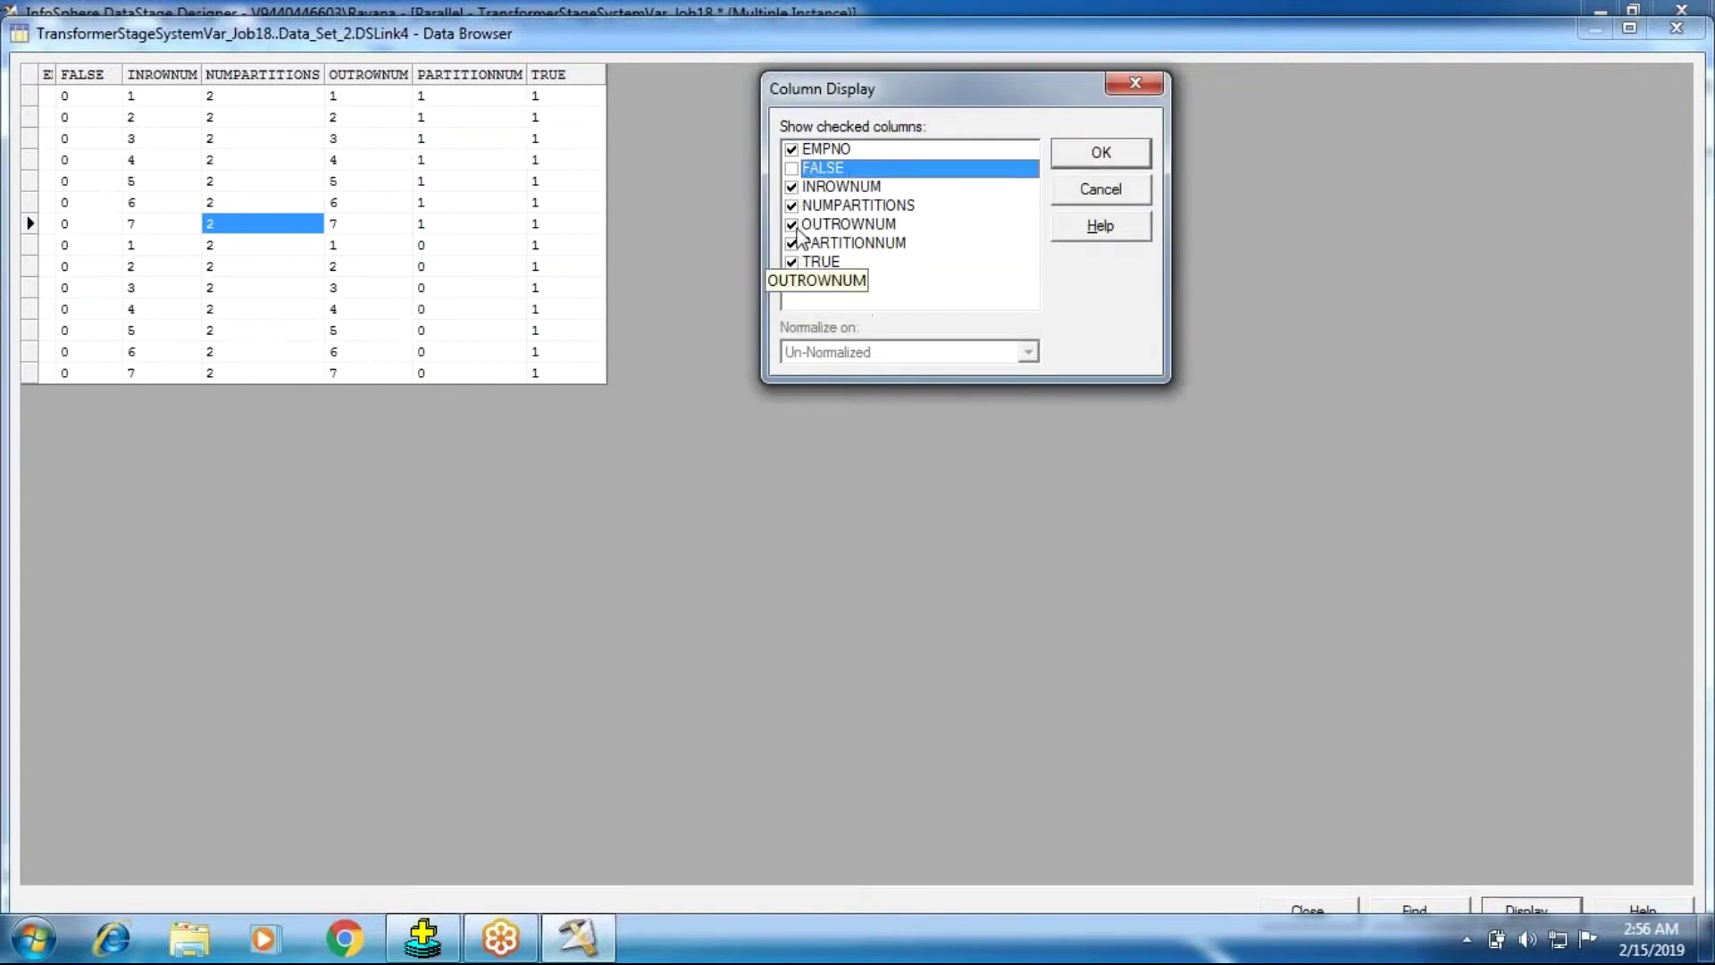
pyautogui.click(791, 225)
pyautogui.click(792, 187)
pyautogui.click(791, 262)
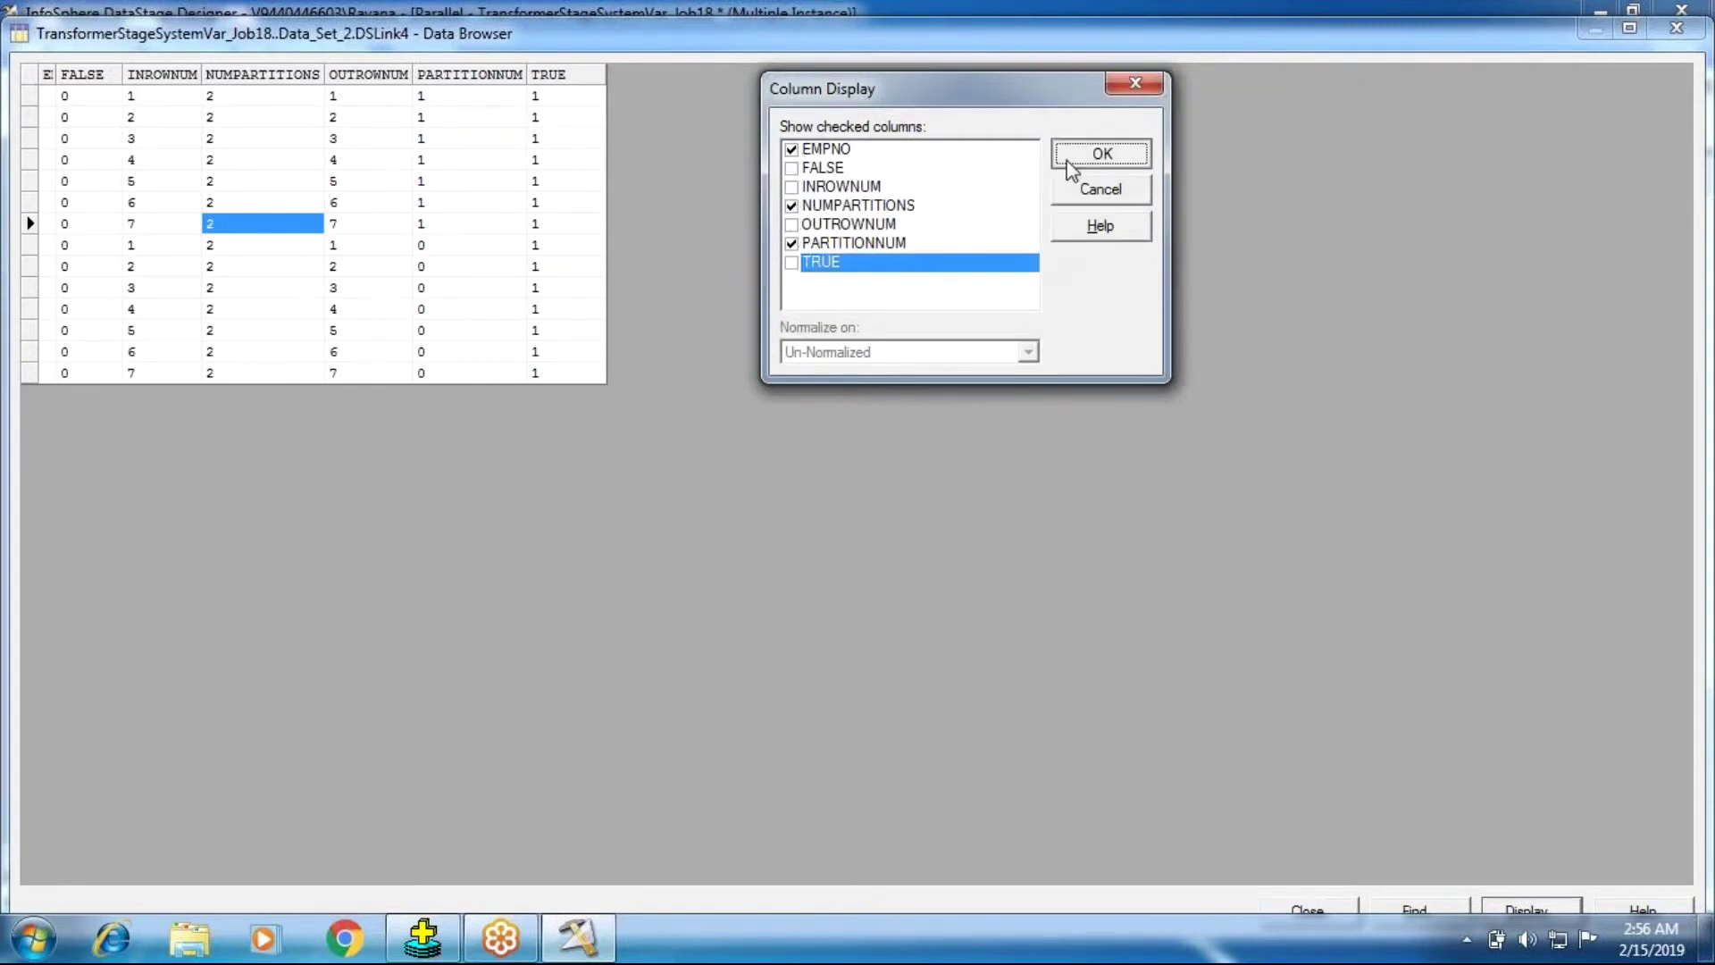
pyautogui.click(1083, 150)
# Examine the NUMPARTITIONS and PARTITIONNUM values across the rows and close the data browser.
pyautogui.click(76, 98)
pyautogui.click(260, 116)
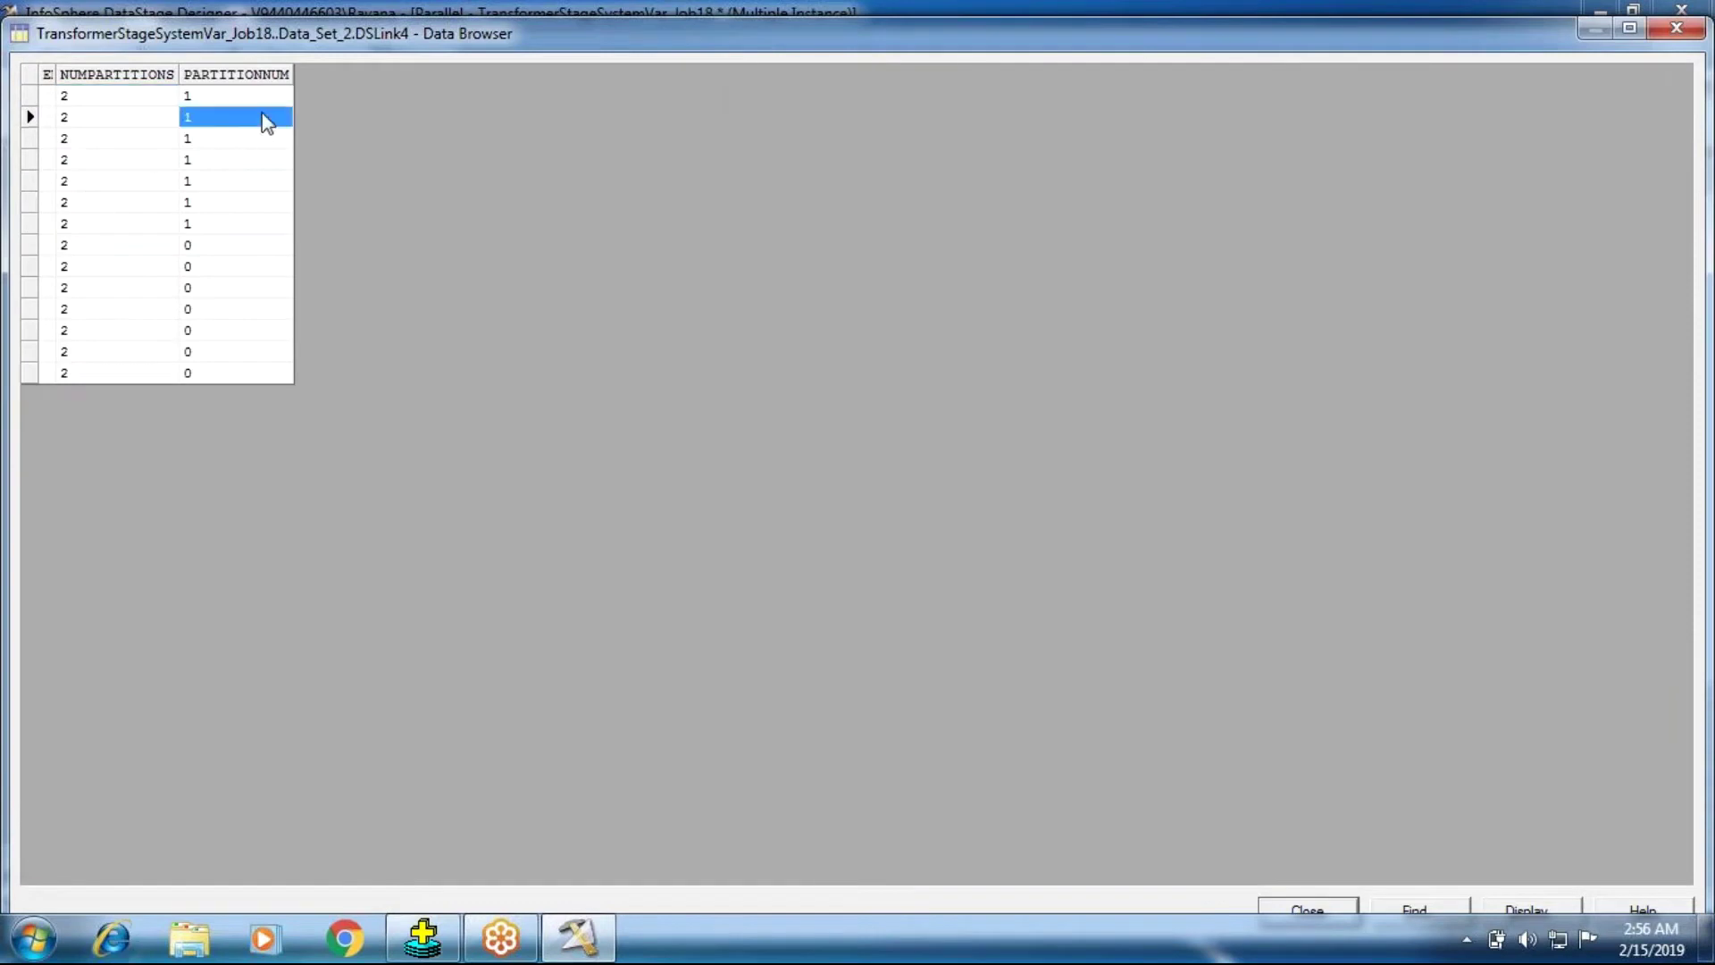
pyautogui.click(114, 116)
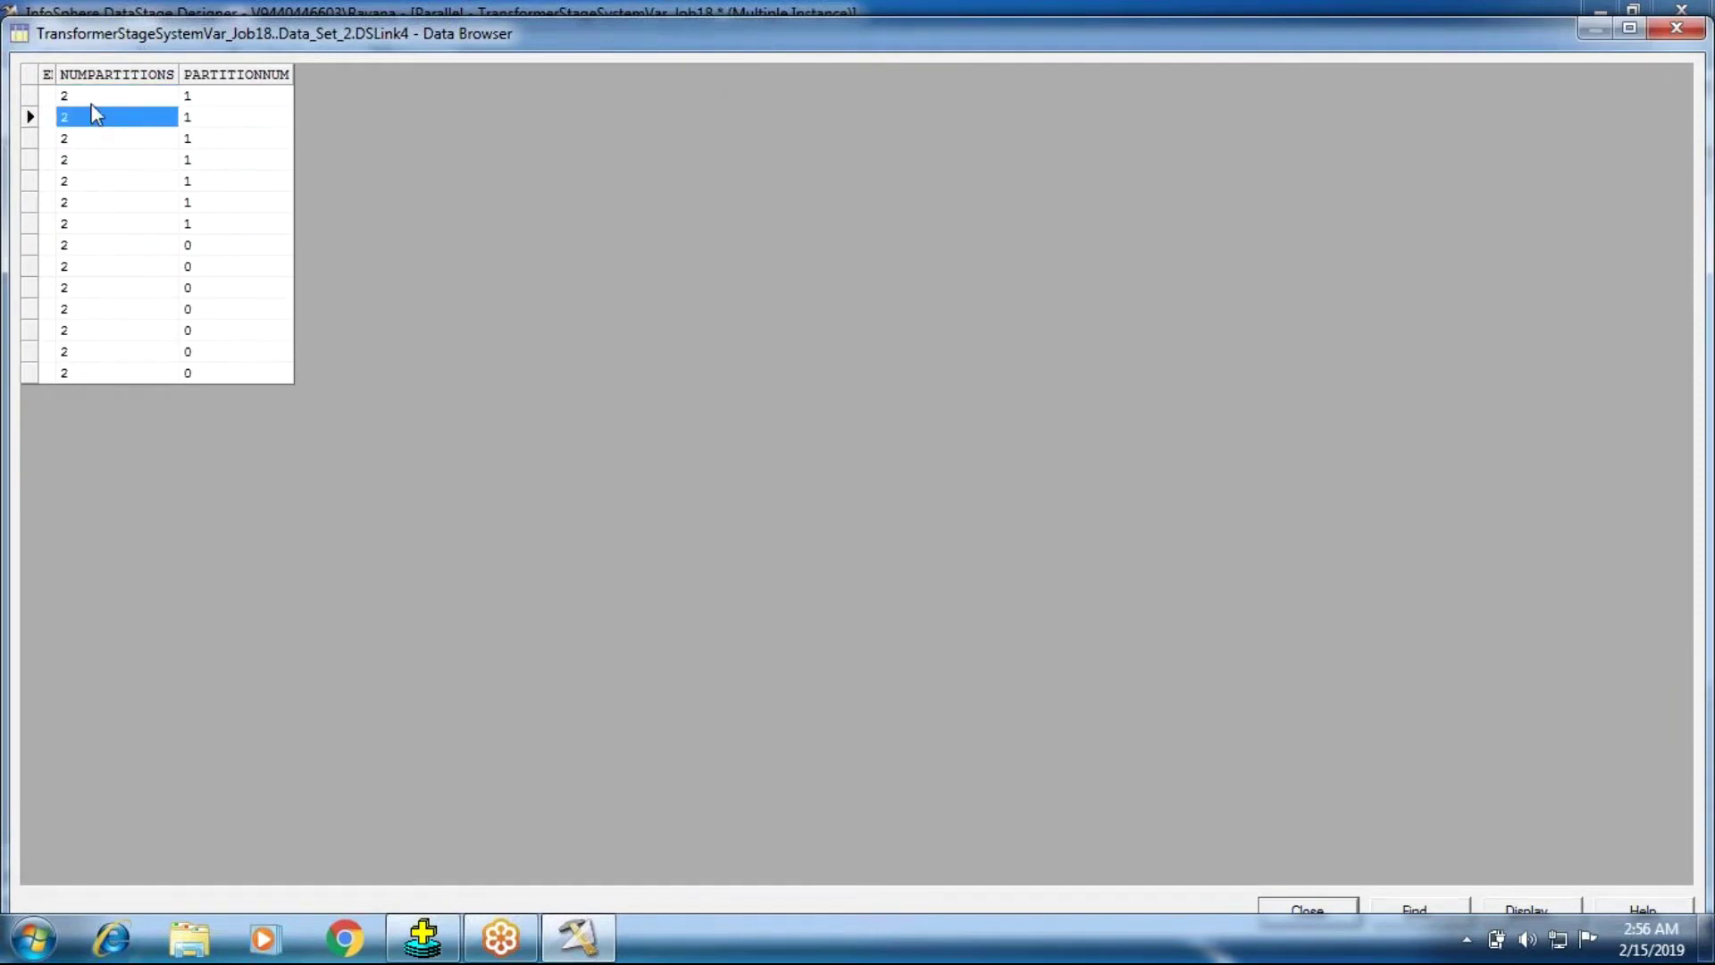
pyautogui.click(93, 374)
pyautogui.click(90, 102)
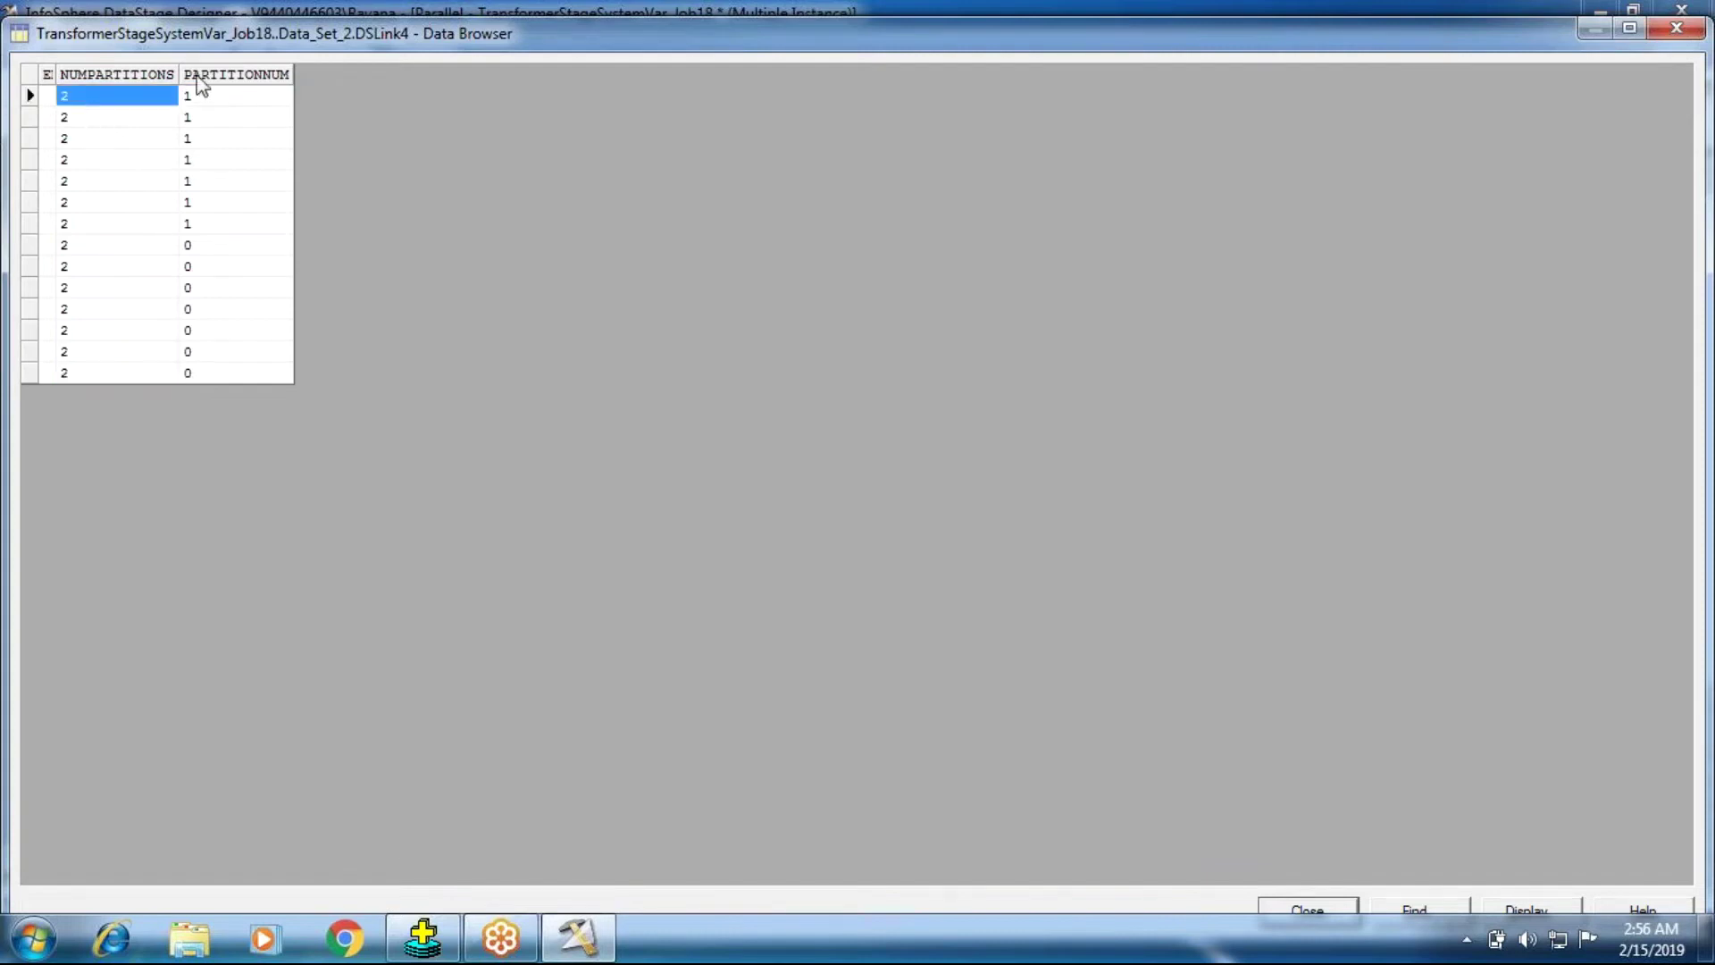
pyautogui.click(212, 94)
pyautogui.click(225, 141)
pyautogui.click(222, 223)
pyautogui.click(216, 266)
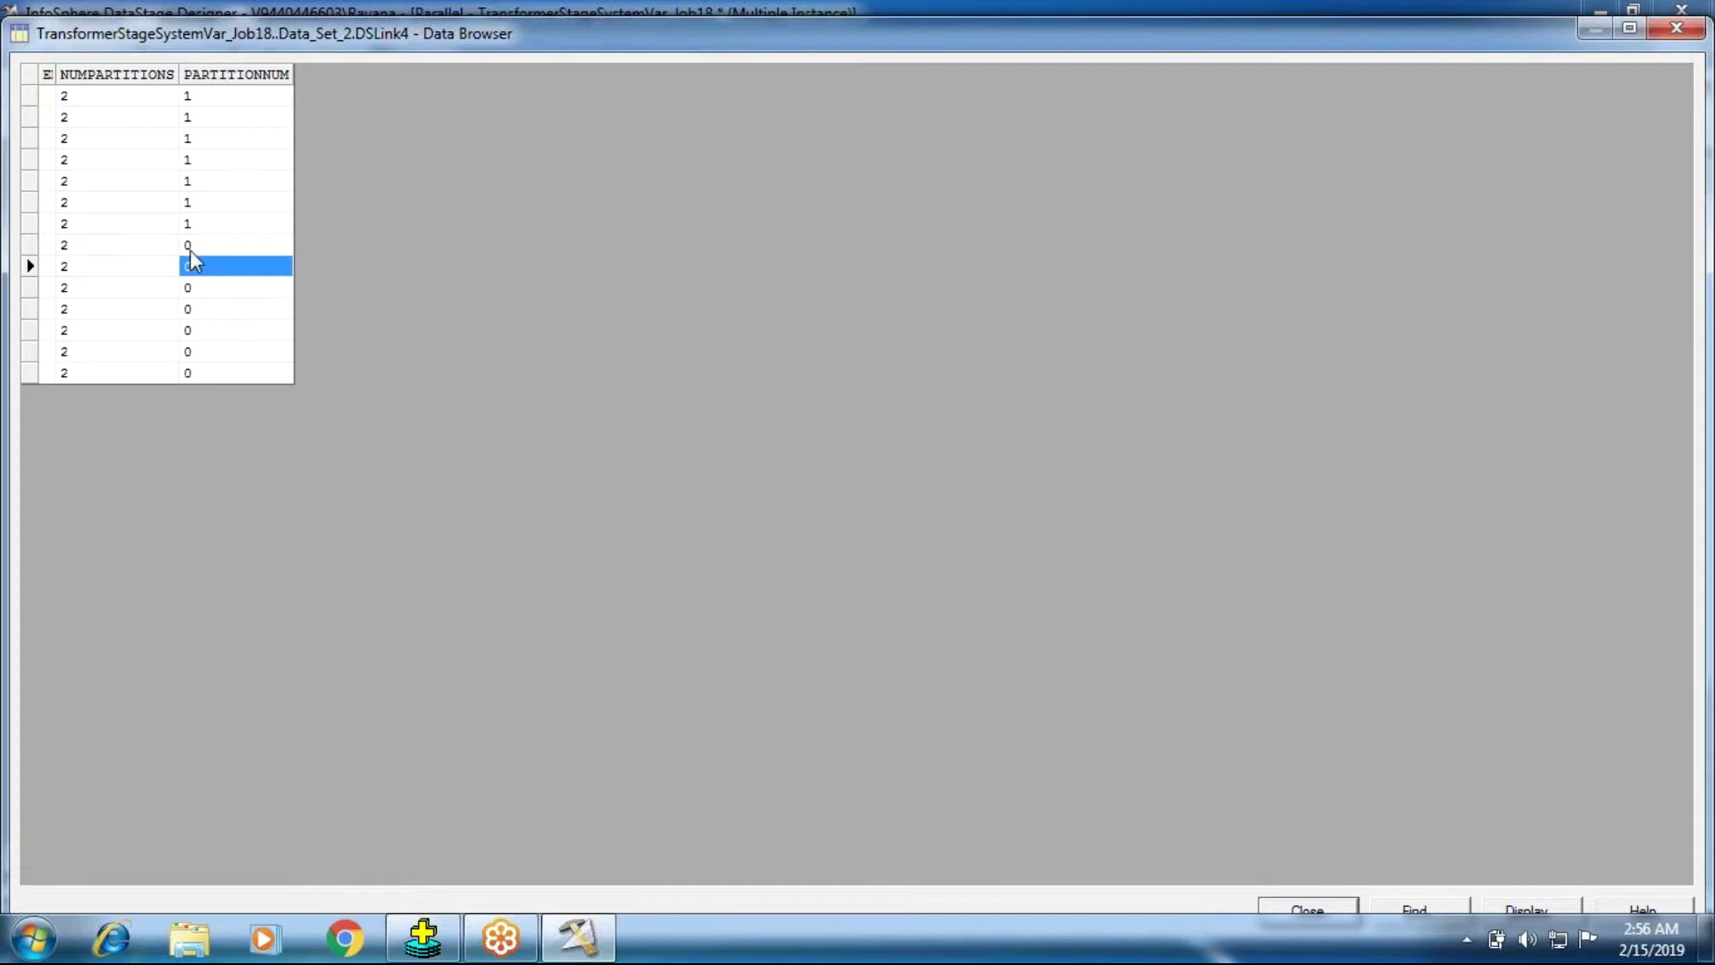
pyautogui.click(214, 245)
pyautogui.click(215, 296)
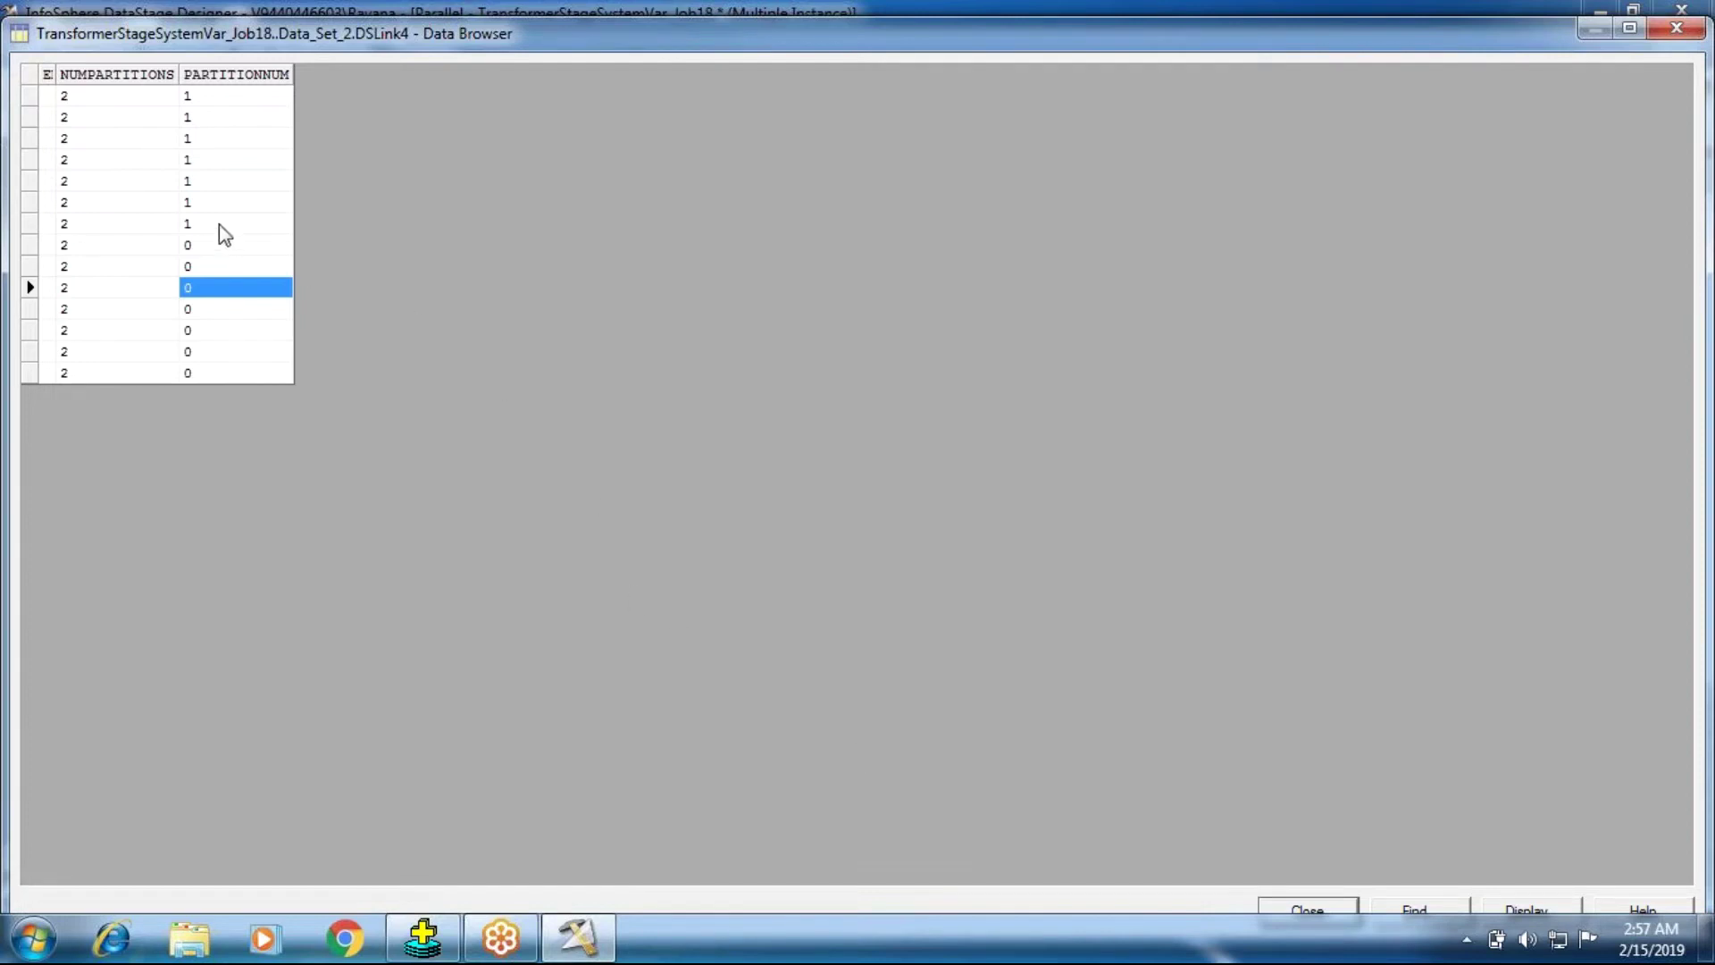
pyautogui.click(207, 266)
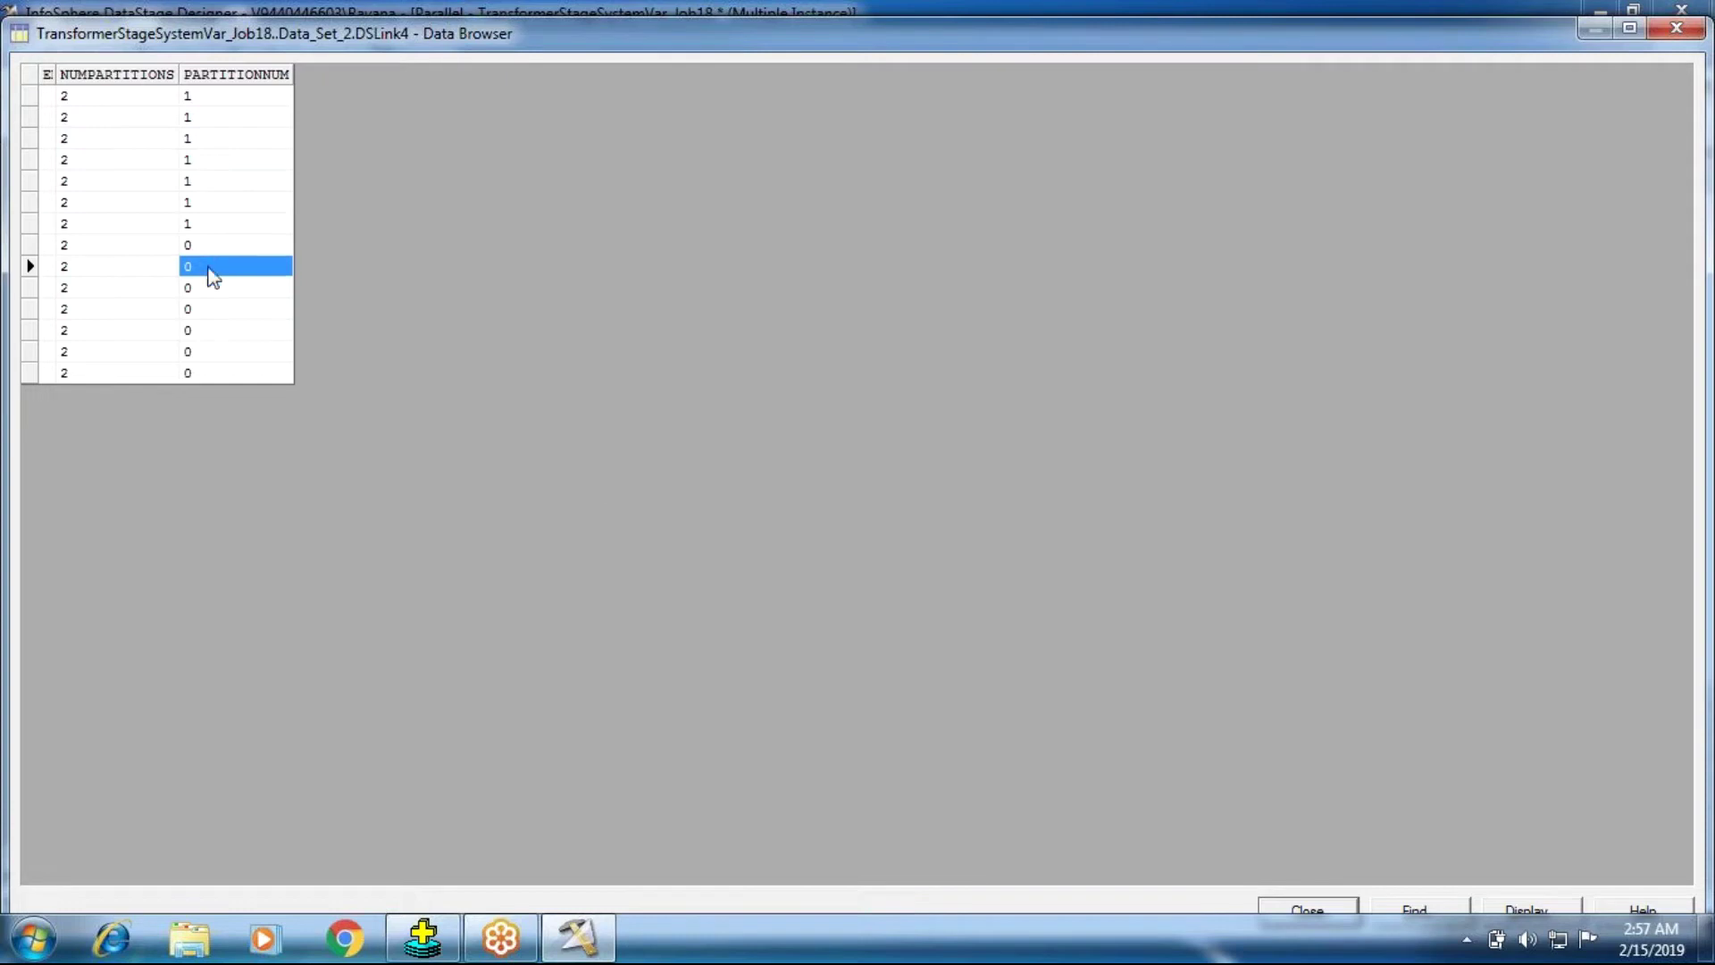
pyautogui.click(207, 204)
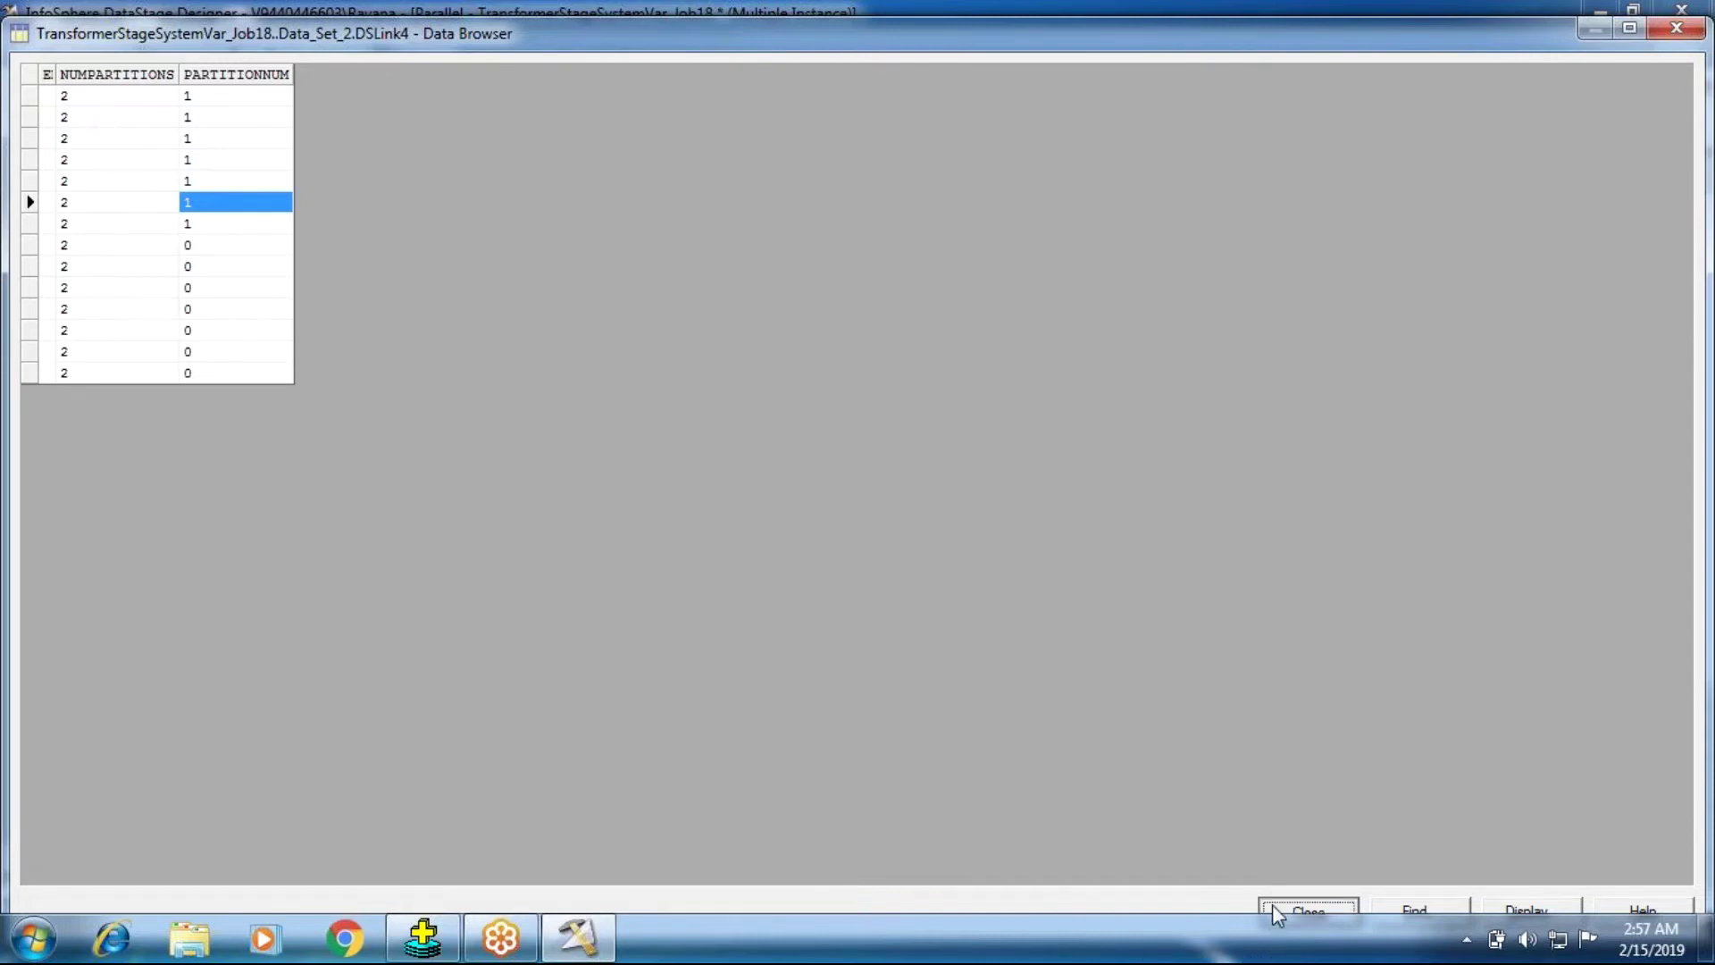
pyautogui.click(1306, 909)
# Check the partition type set for the DSLink3 input in the Transformer_1 stage properties.
pyautogui.rightClick(795, 417)
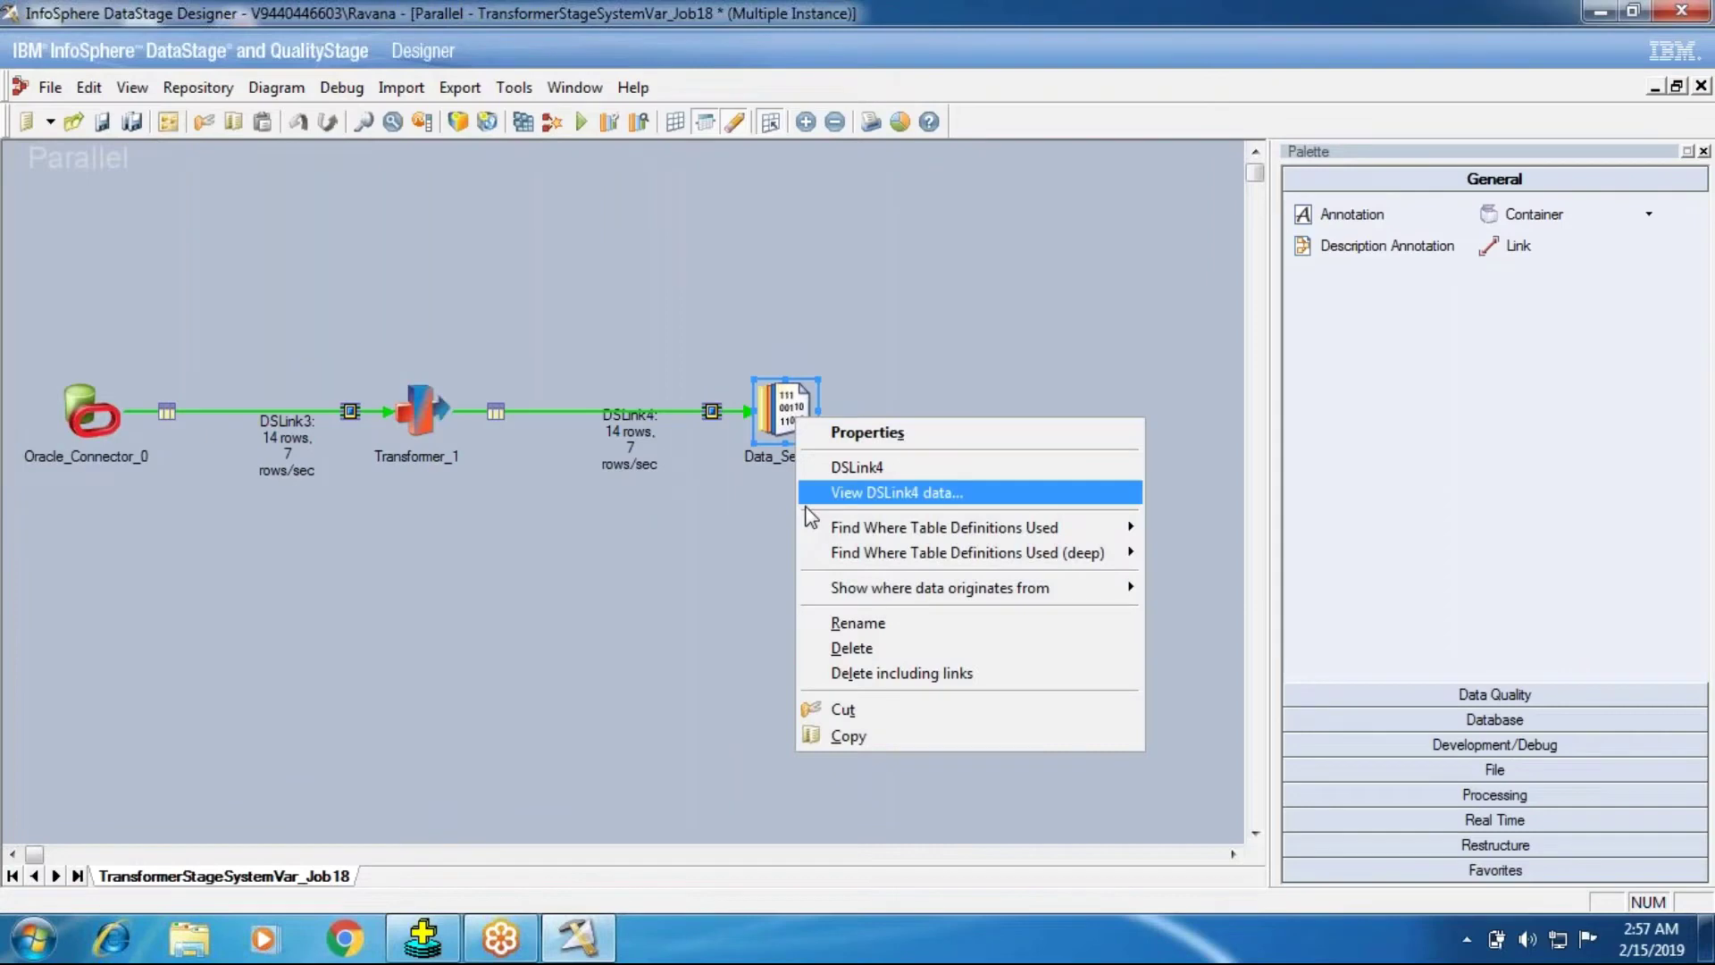
pyautogui.click(642, 520)
pyautogui.doubleClick(425, 416)
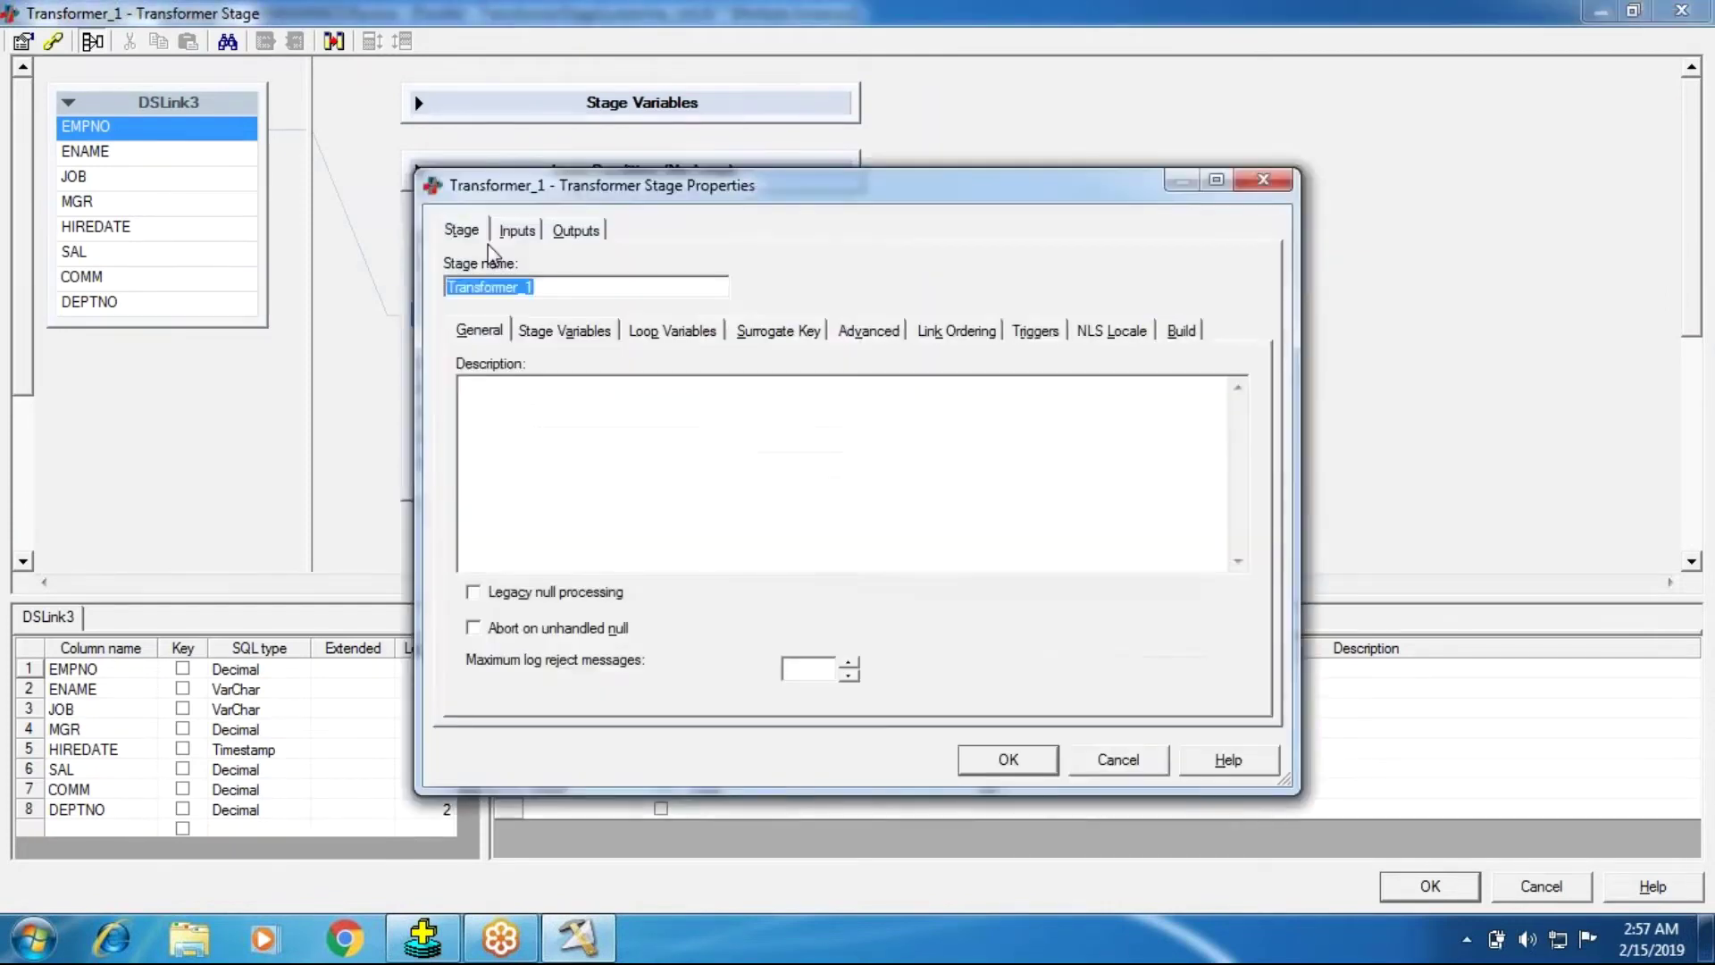
pyautogui.click(518, 230)
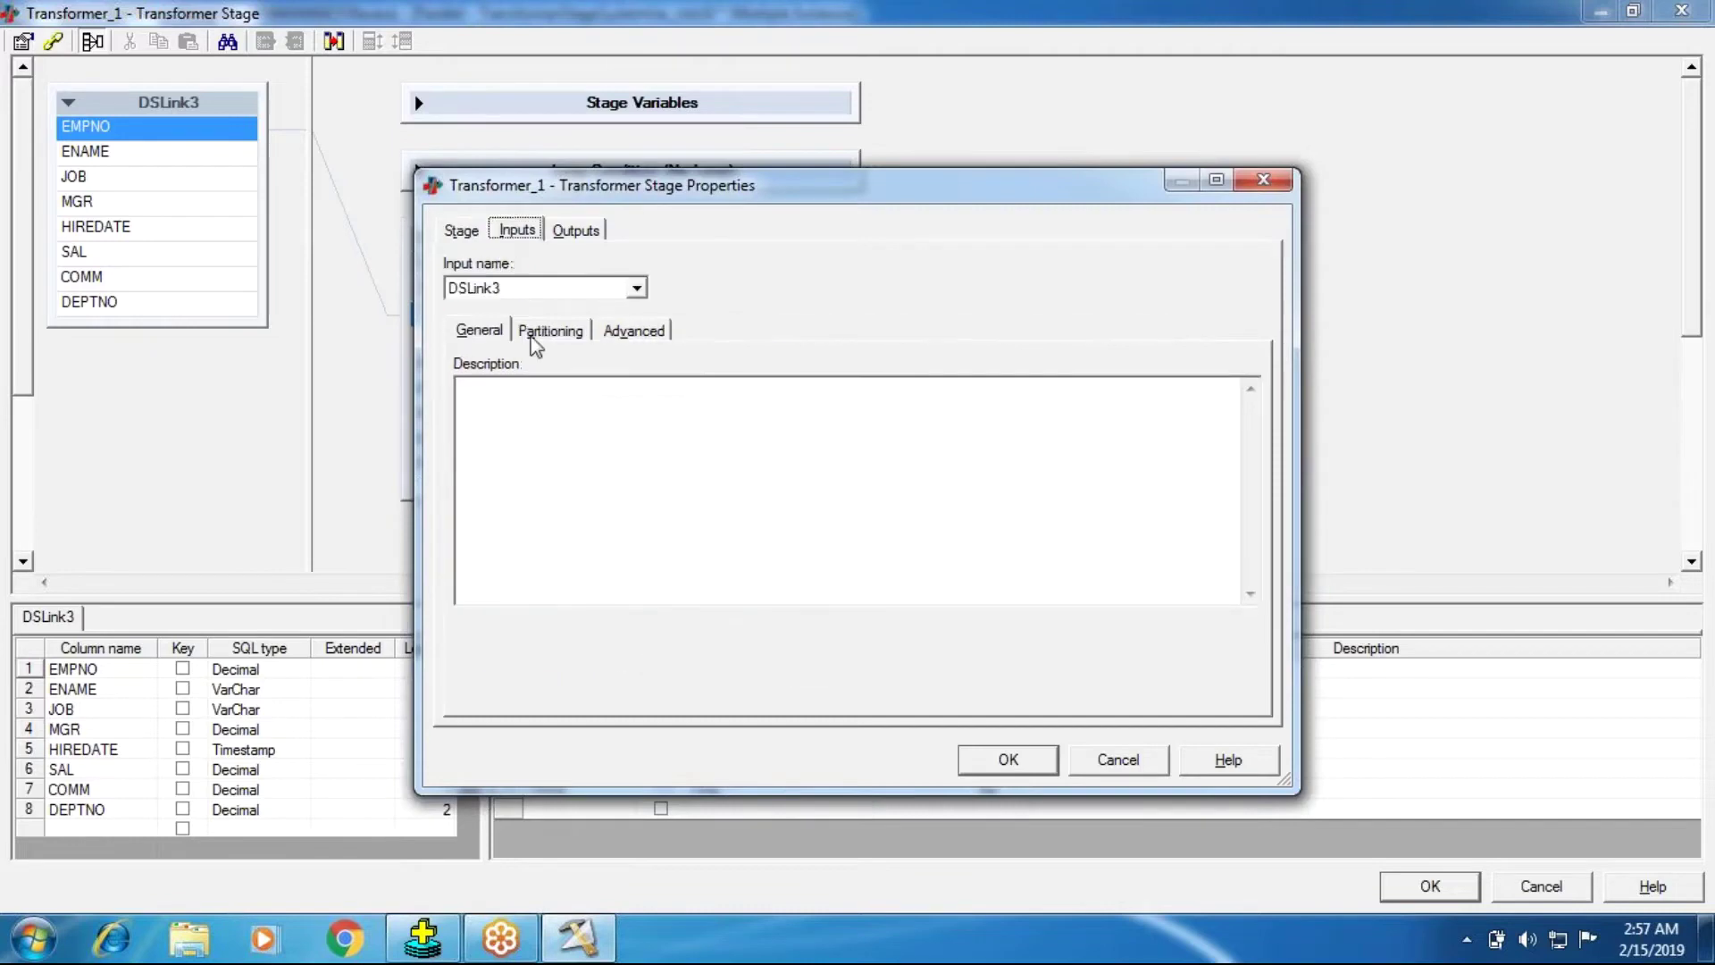
pyautogui.click(537, 333)
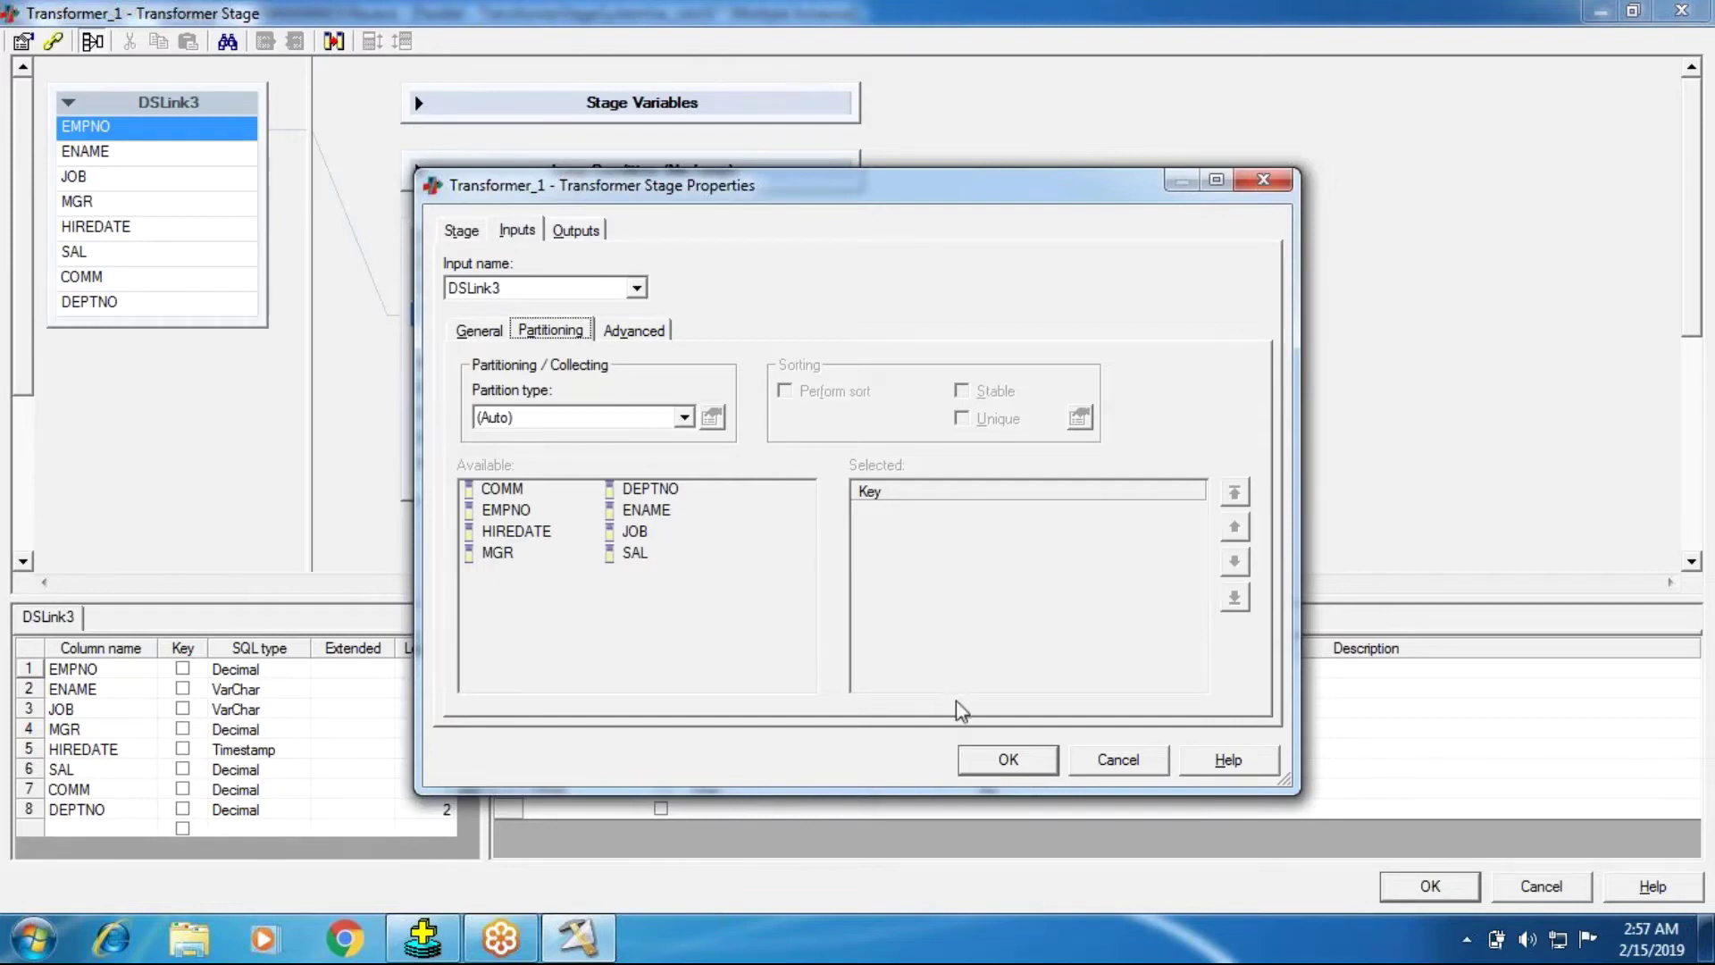
pyautogui.click(986, 756)
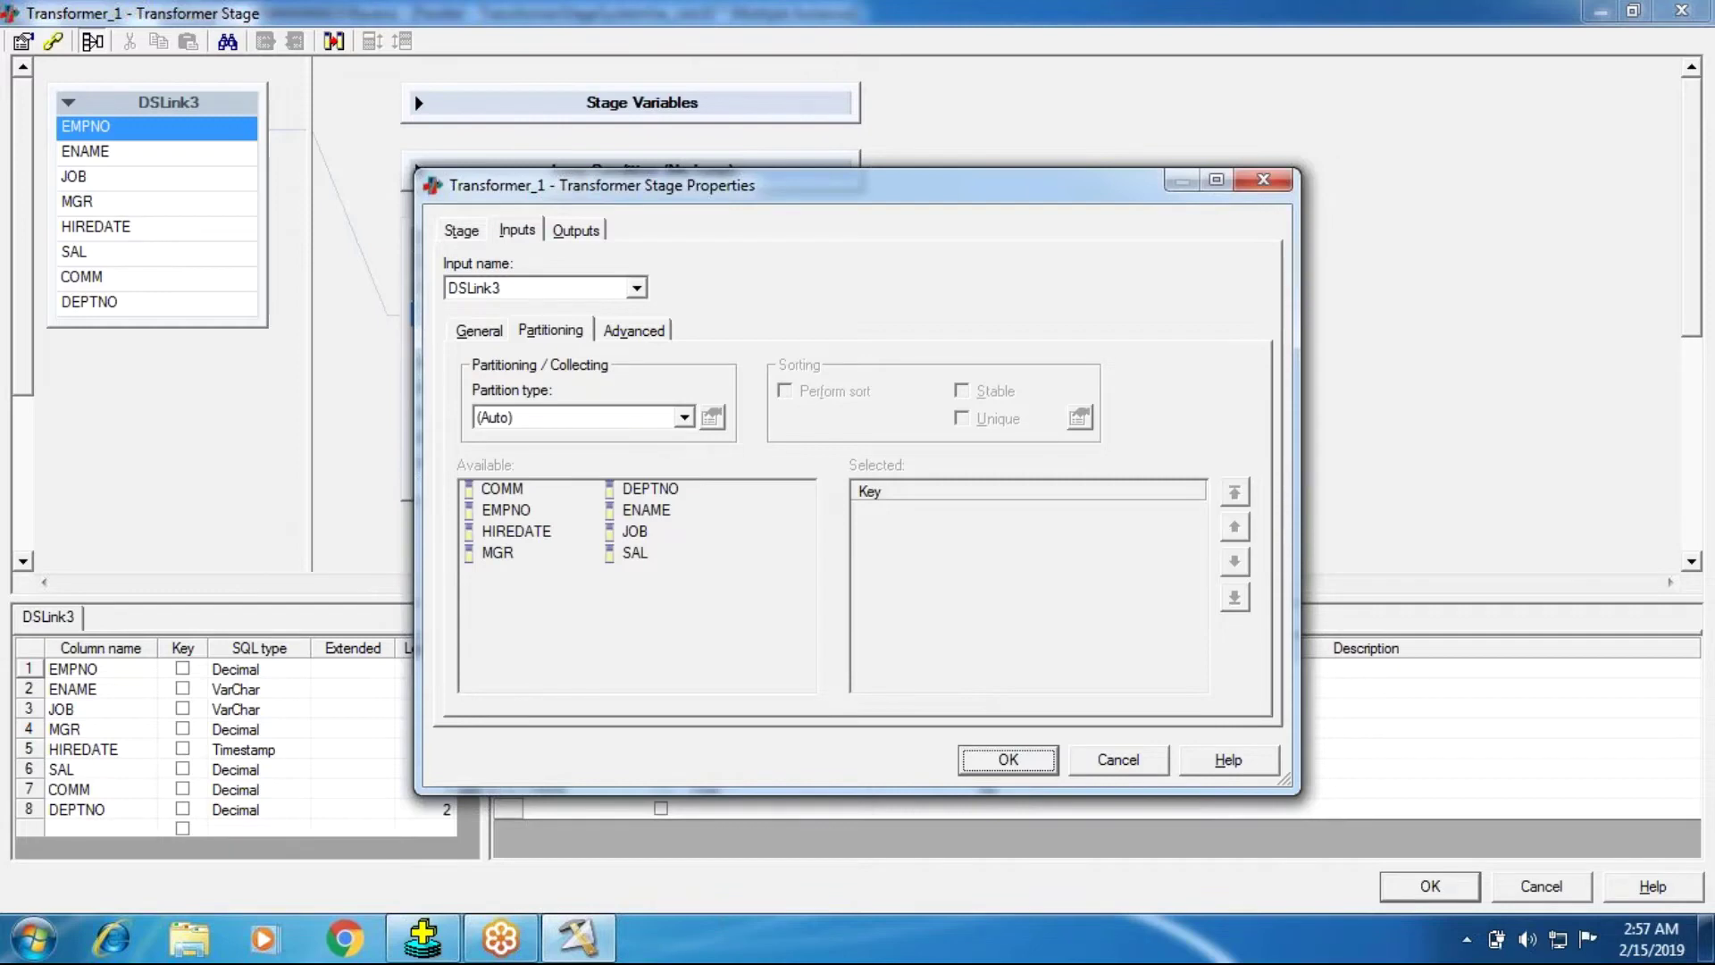
# Close the Transformer_1 stage editor and open the DSLink4 data of the Data_Set_2 stage.
pyautogui.click(1391, 893)
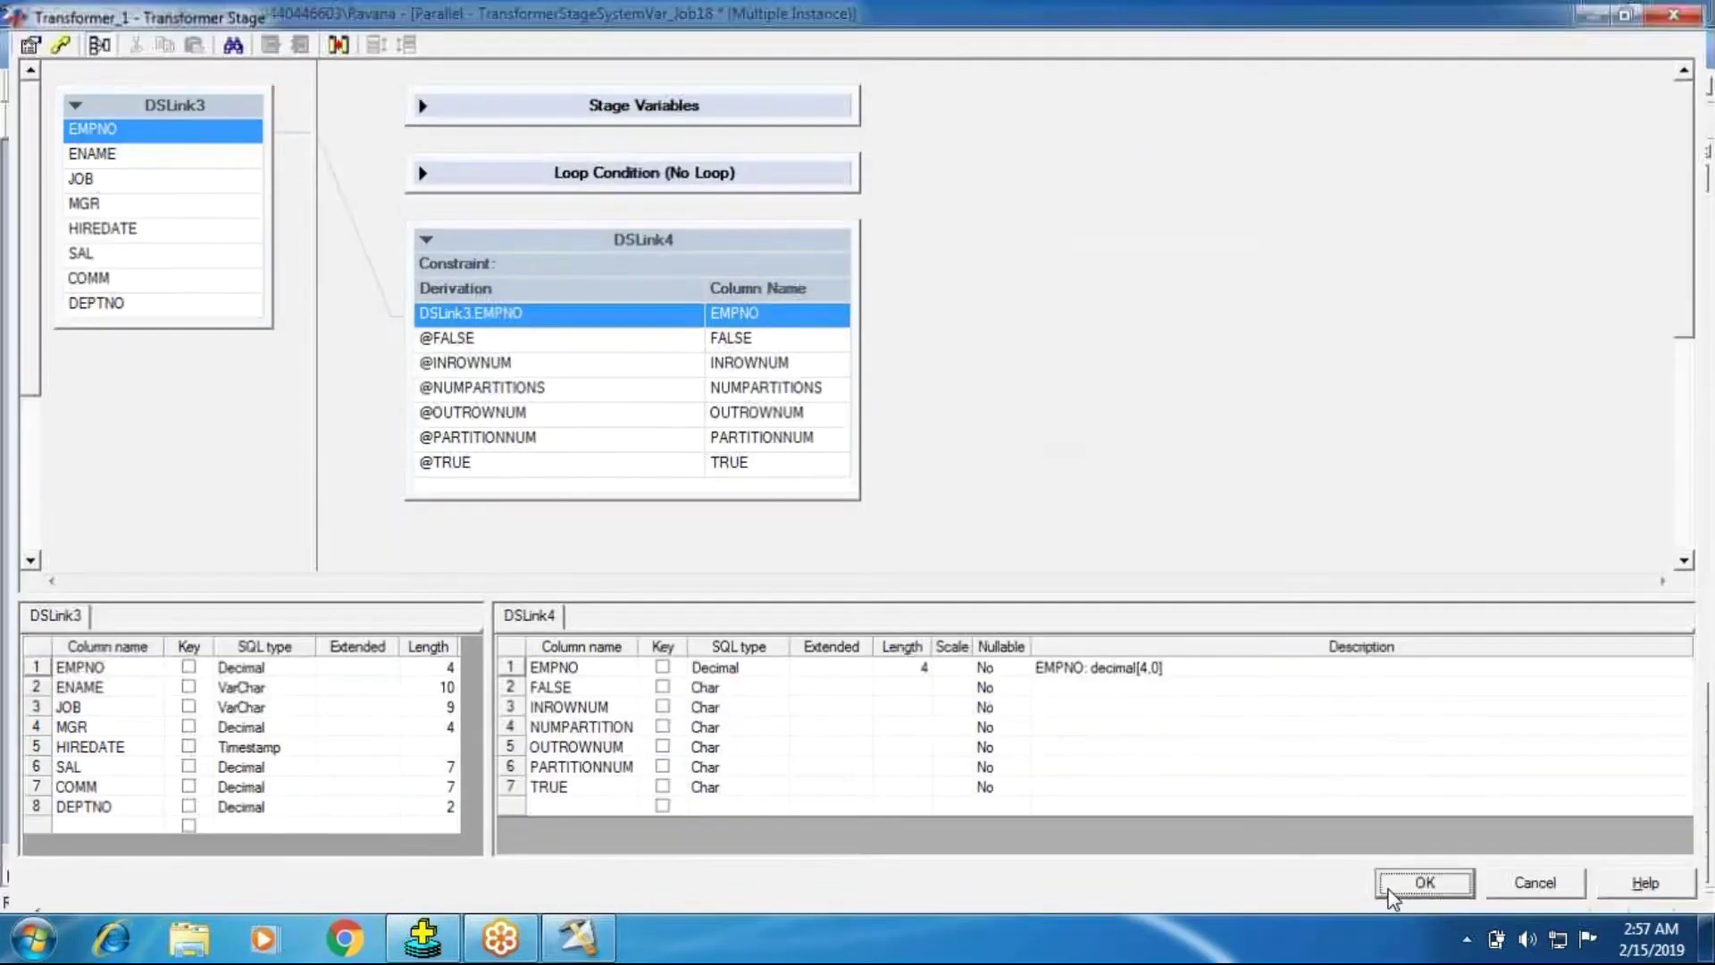
pyautogui.rightClick(785, 409)
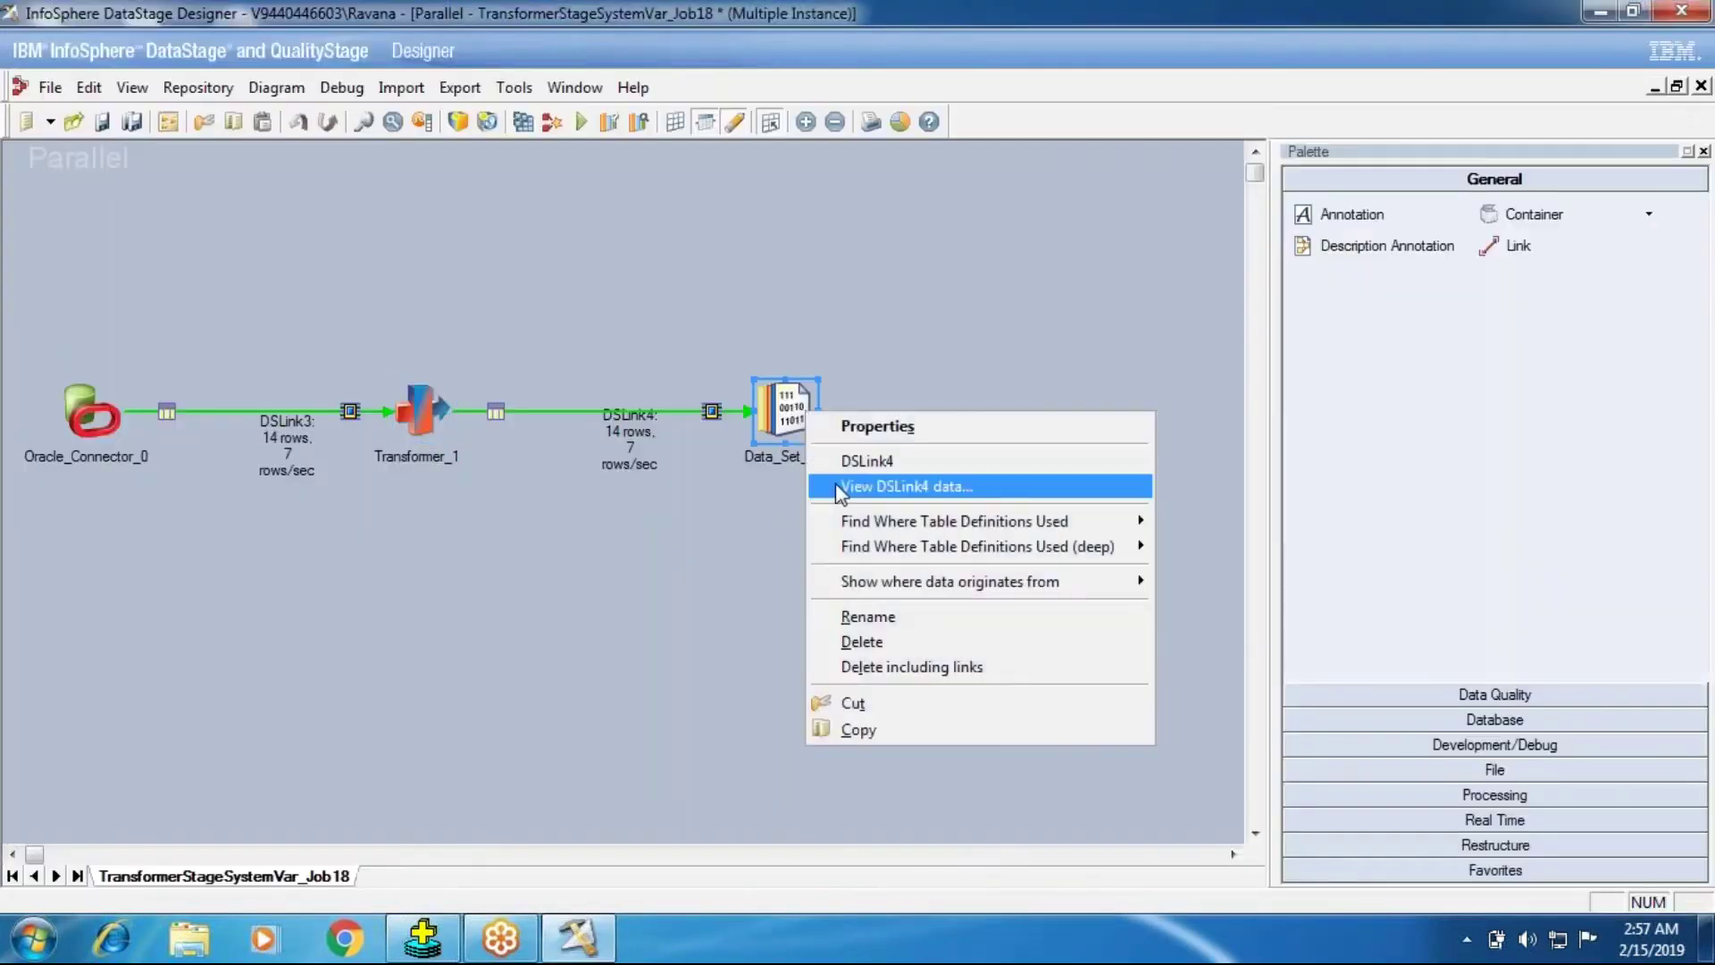
pyautogui.click(900, 490)
pyautogui.press('Escape')
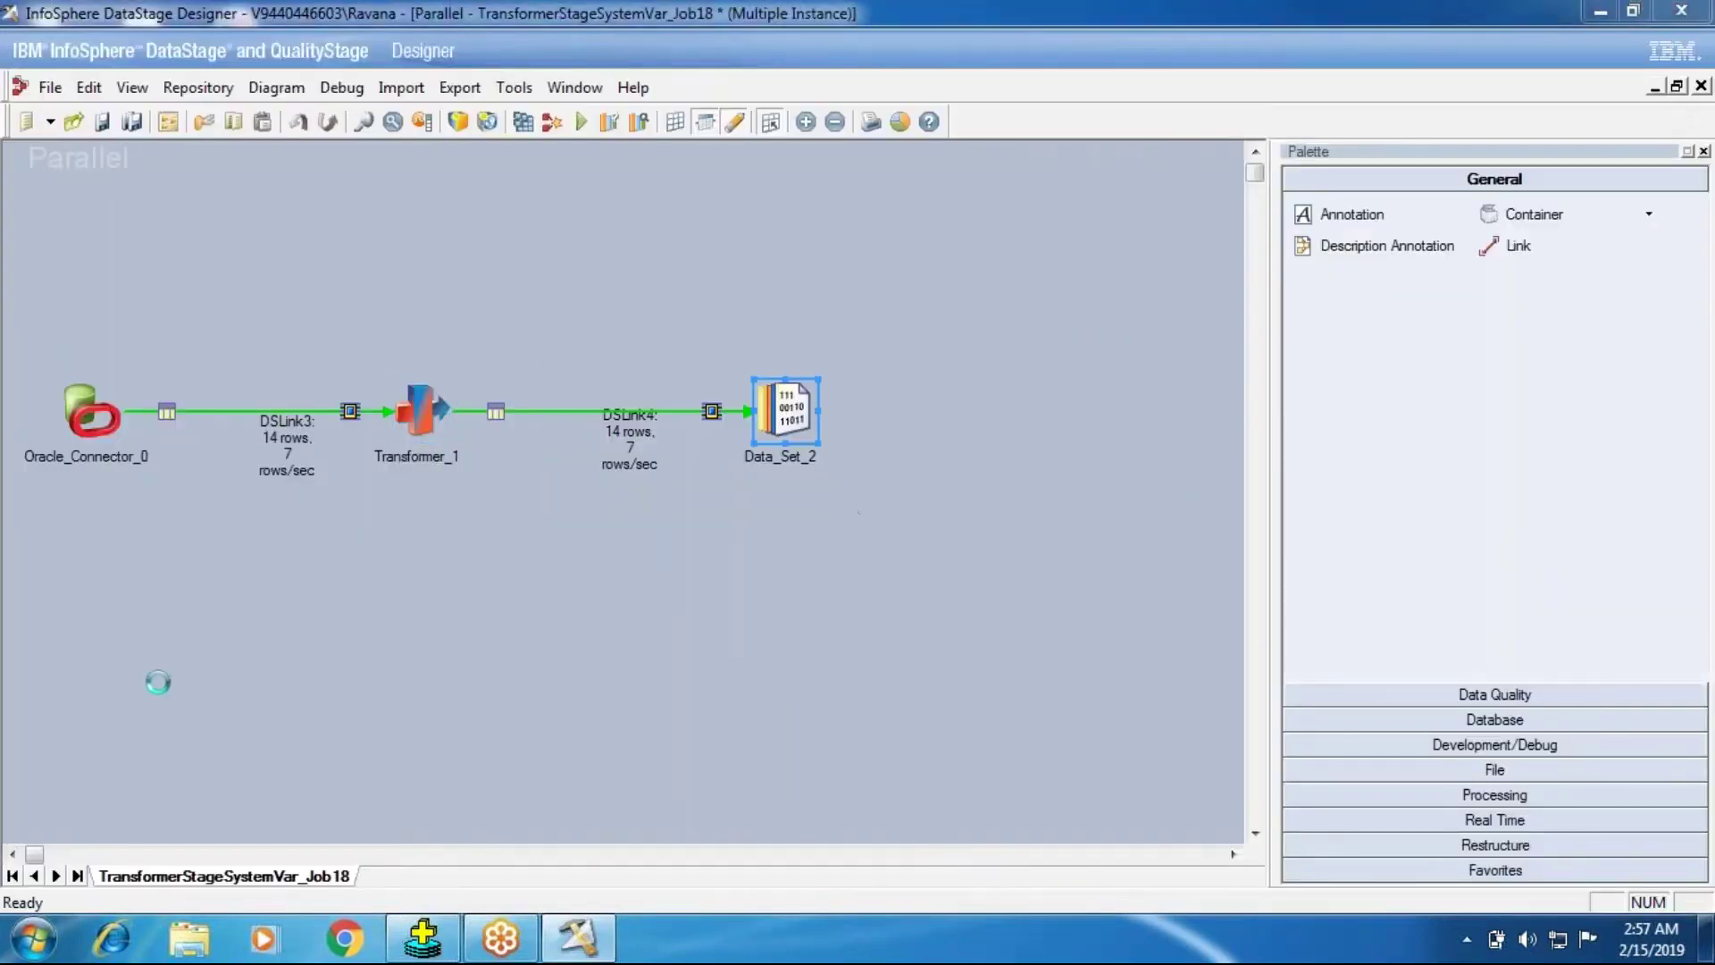
# Switch to Oracle SQL*Plus and run the query "select * from emp;".
pyautogui.click(423, 939)
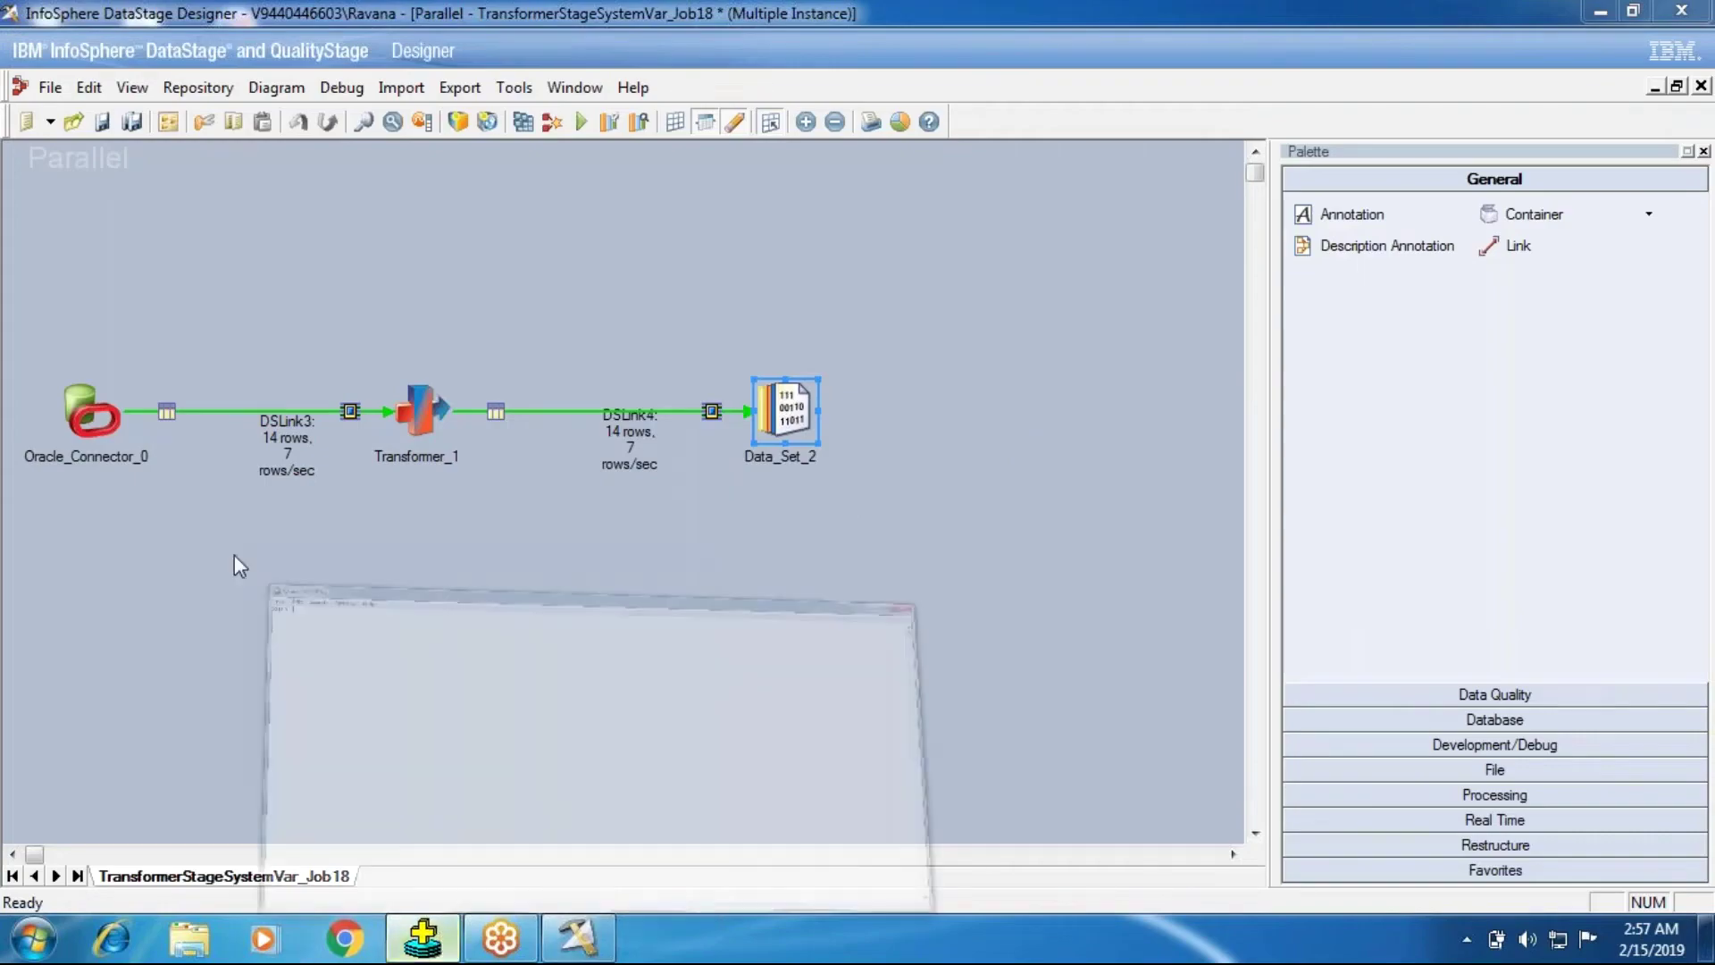
pyautogui.write('se')
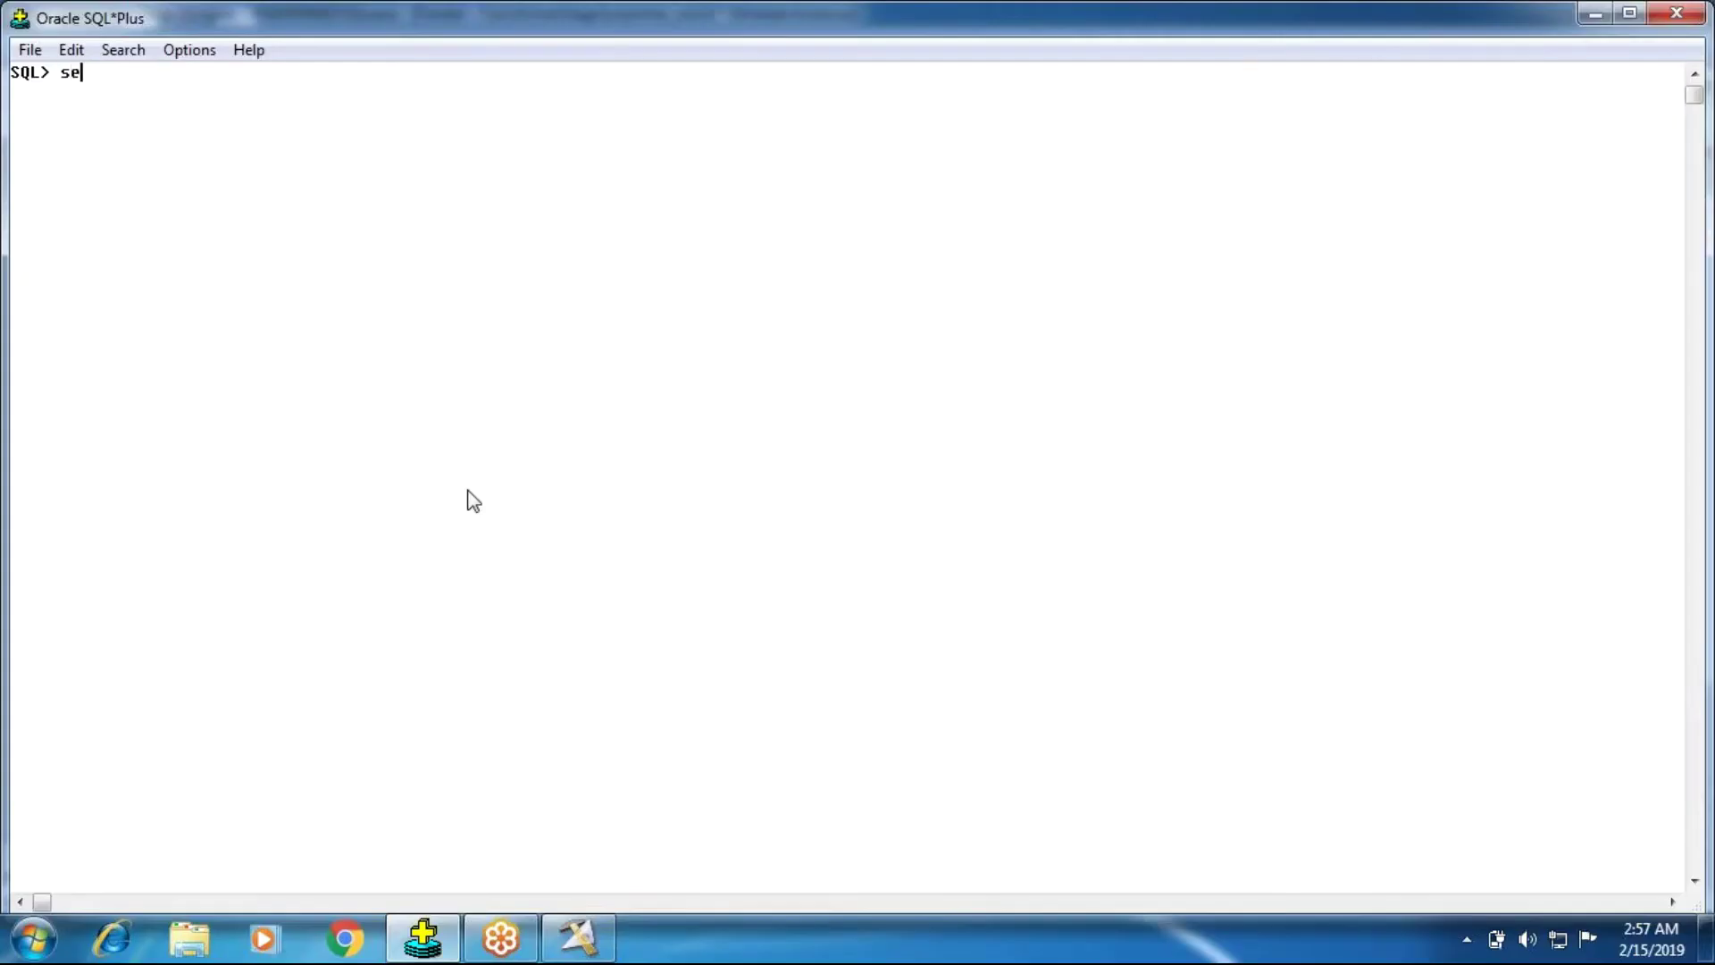
pyautogui.write('lect * from emp;')
pyautogui.press('Return')
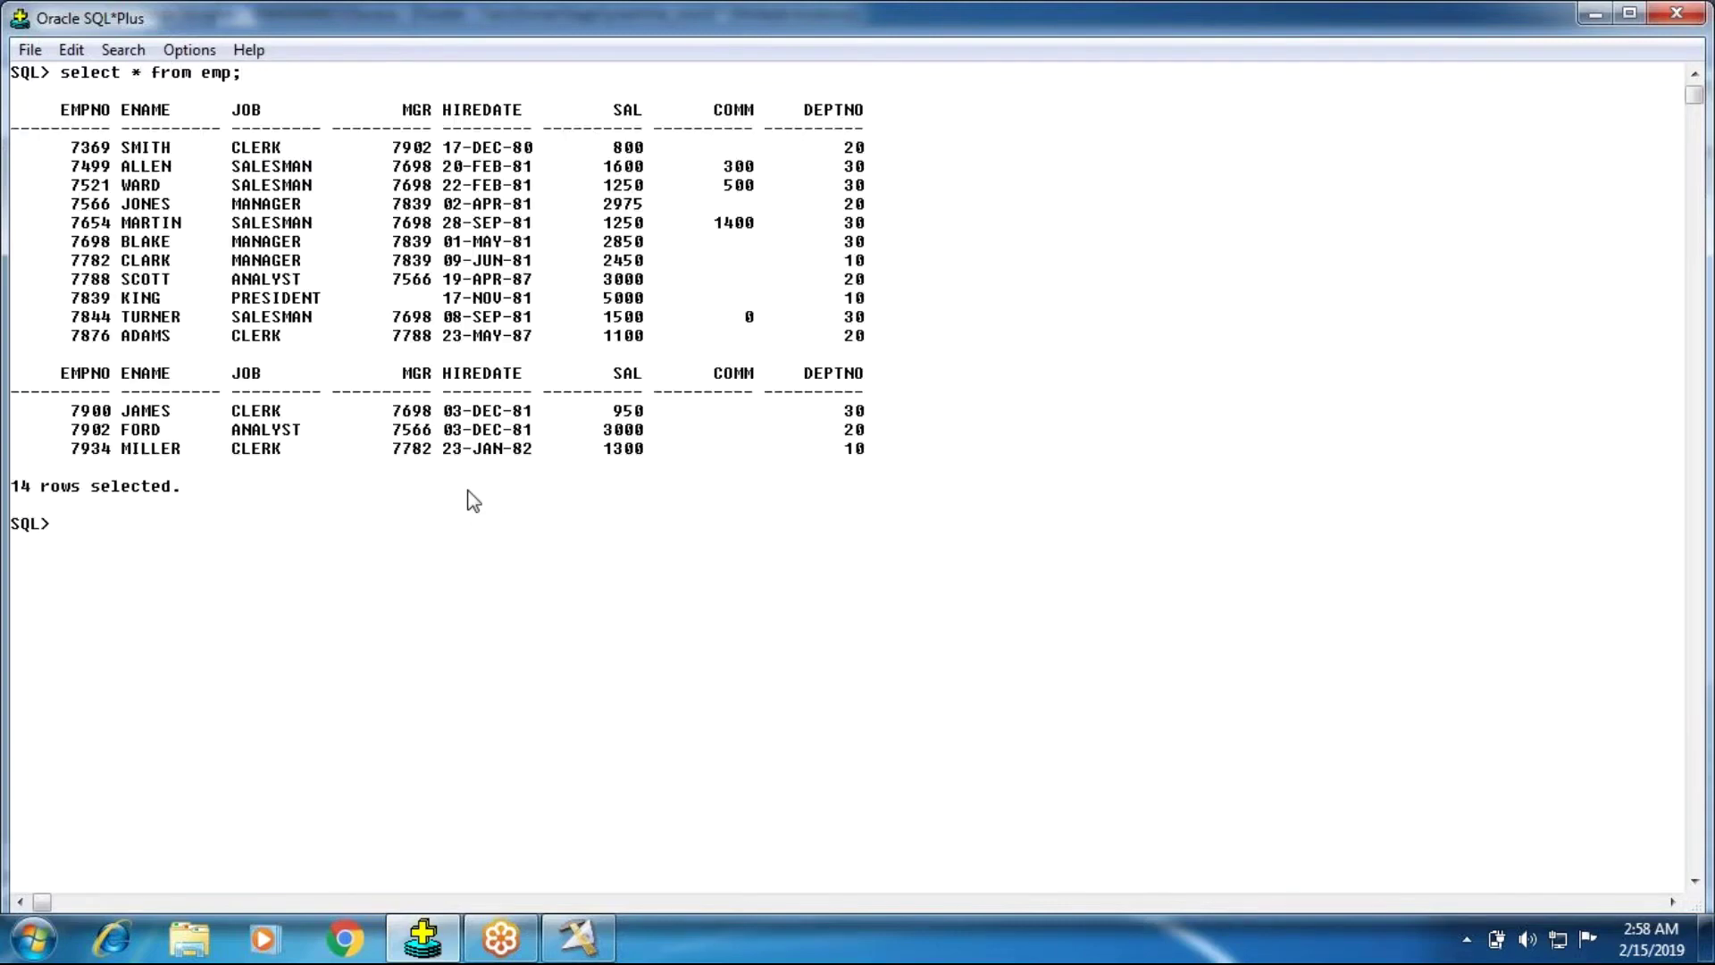
# Return to the DataStage data browser and show only the EMPNO, NUMPARTITIONS and PARTITIONNUM columns.
pyautogui.click(590, 940)
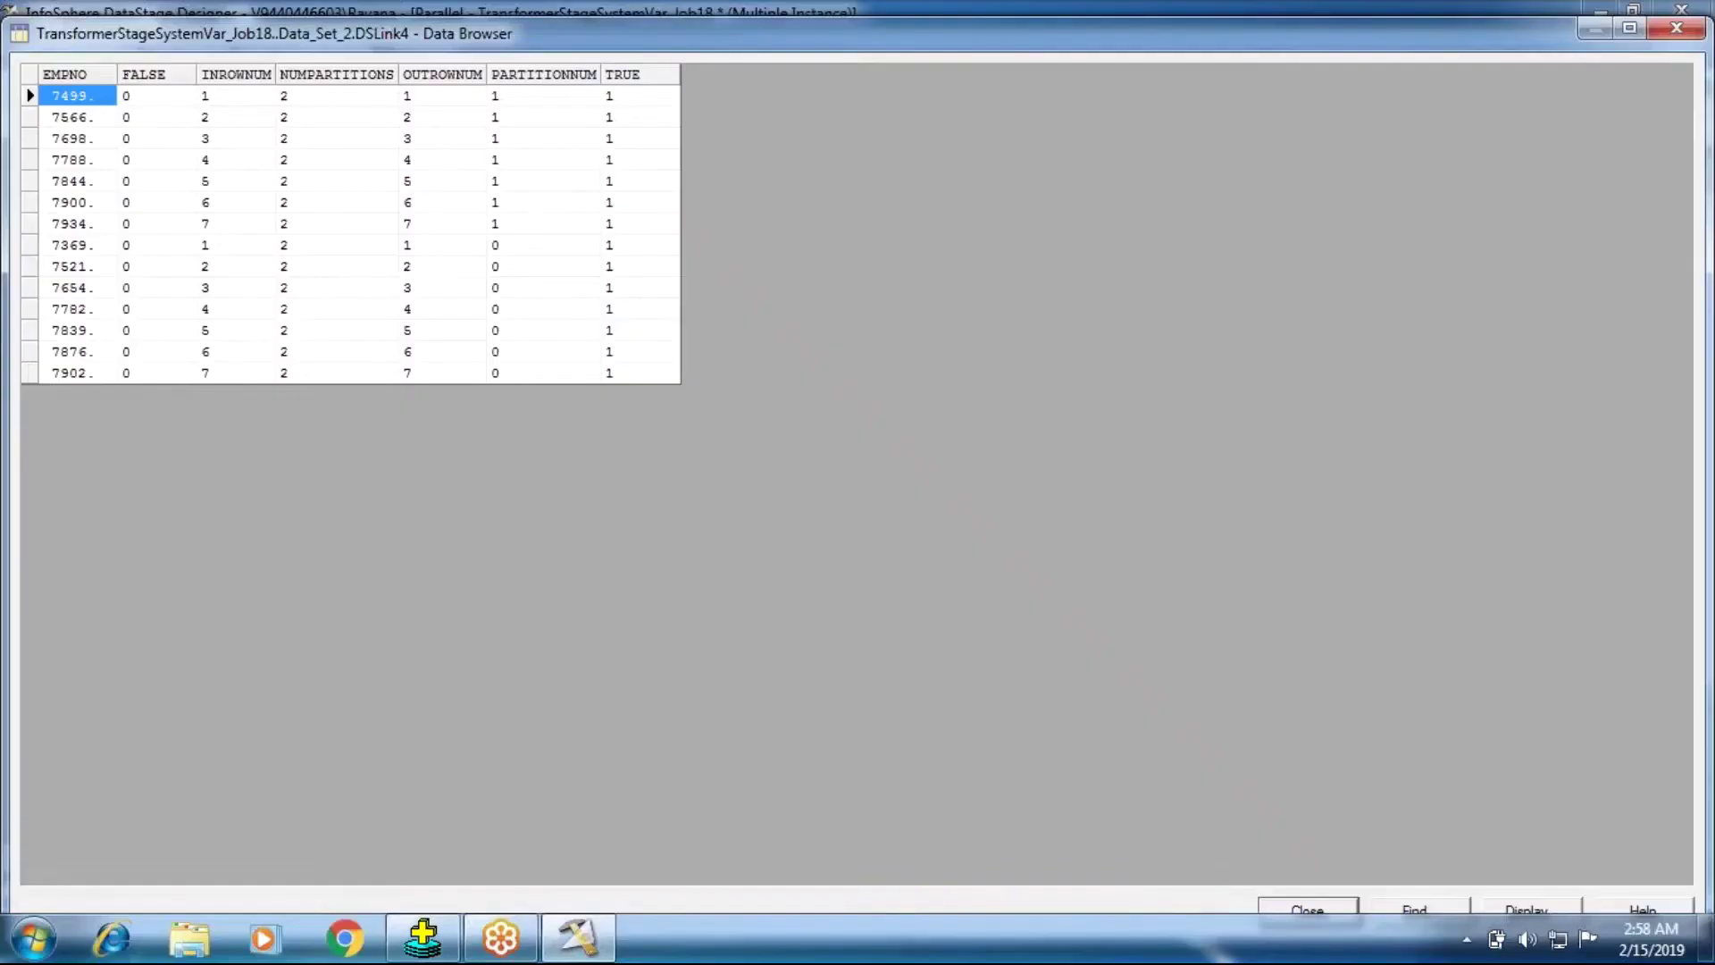
pyautogui.click(1502, 910)
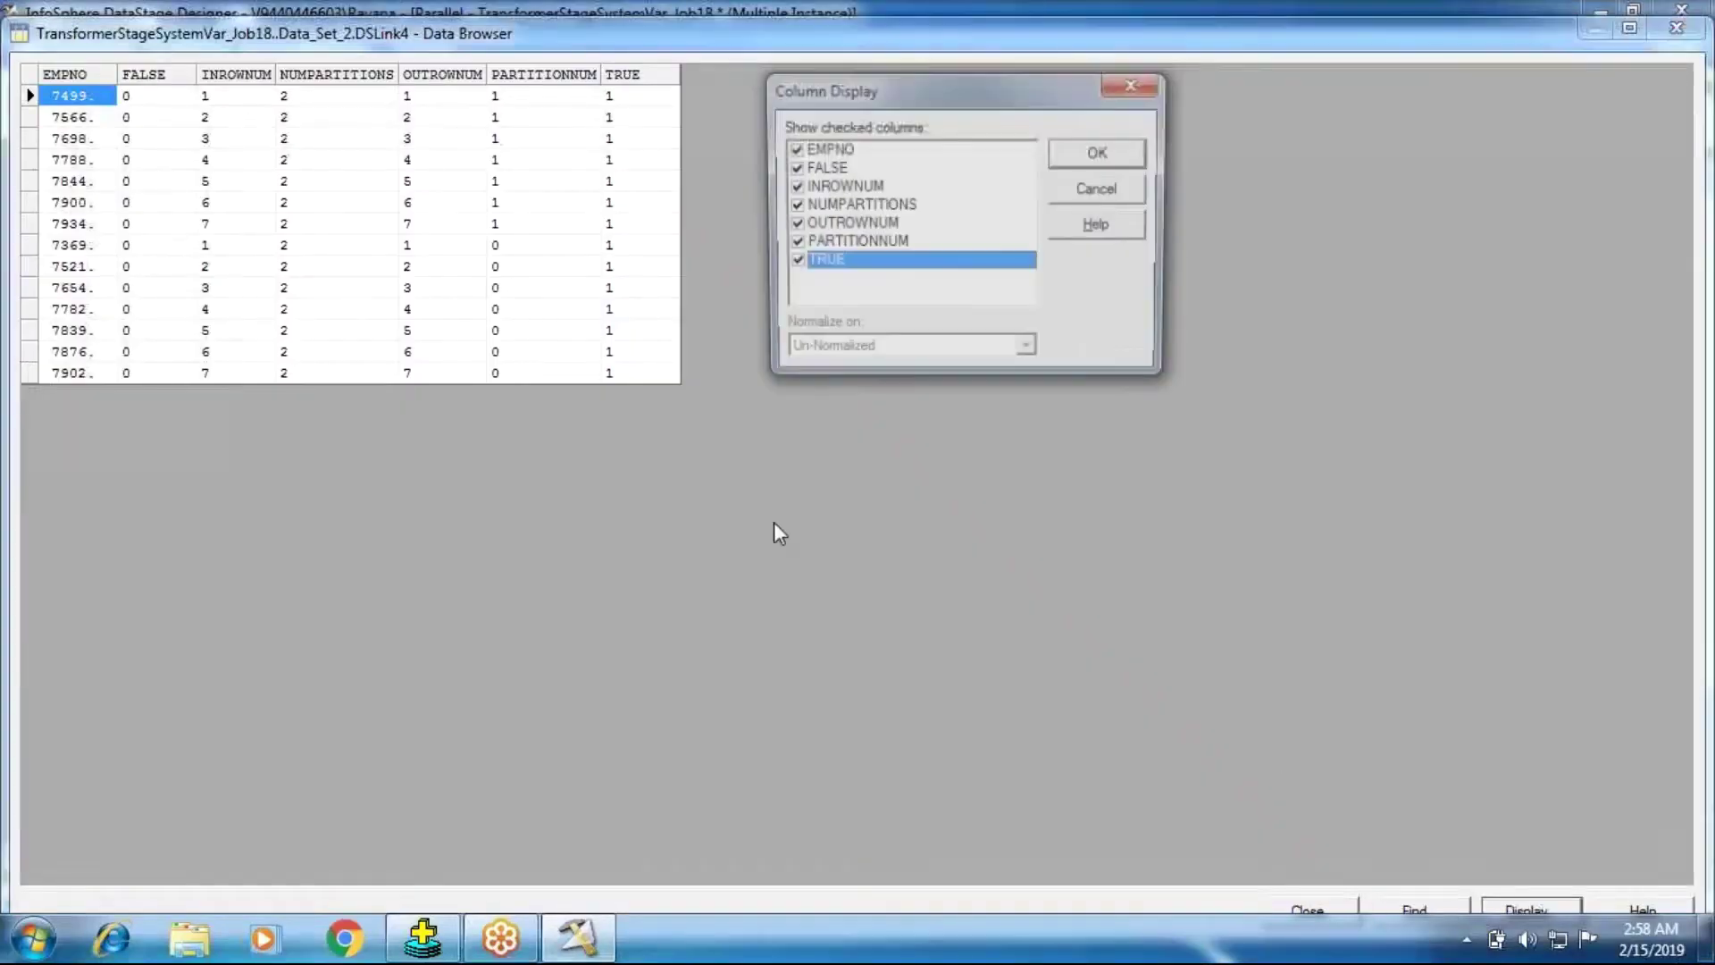
pyautogui.click(791, 168)
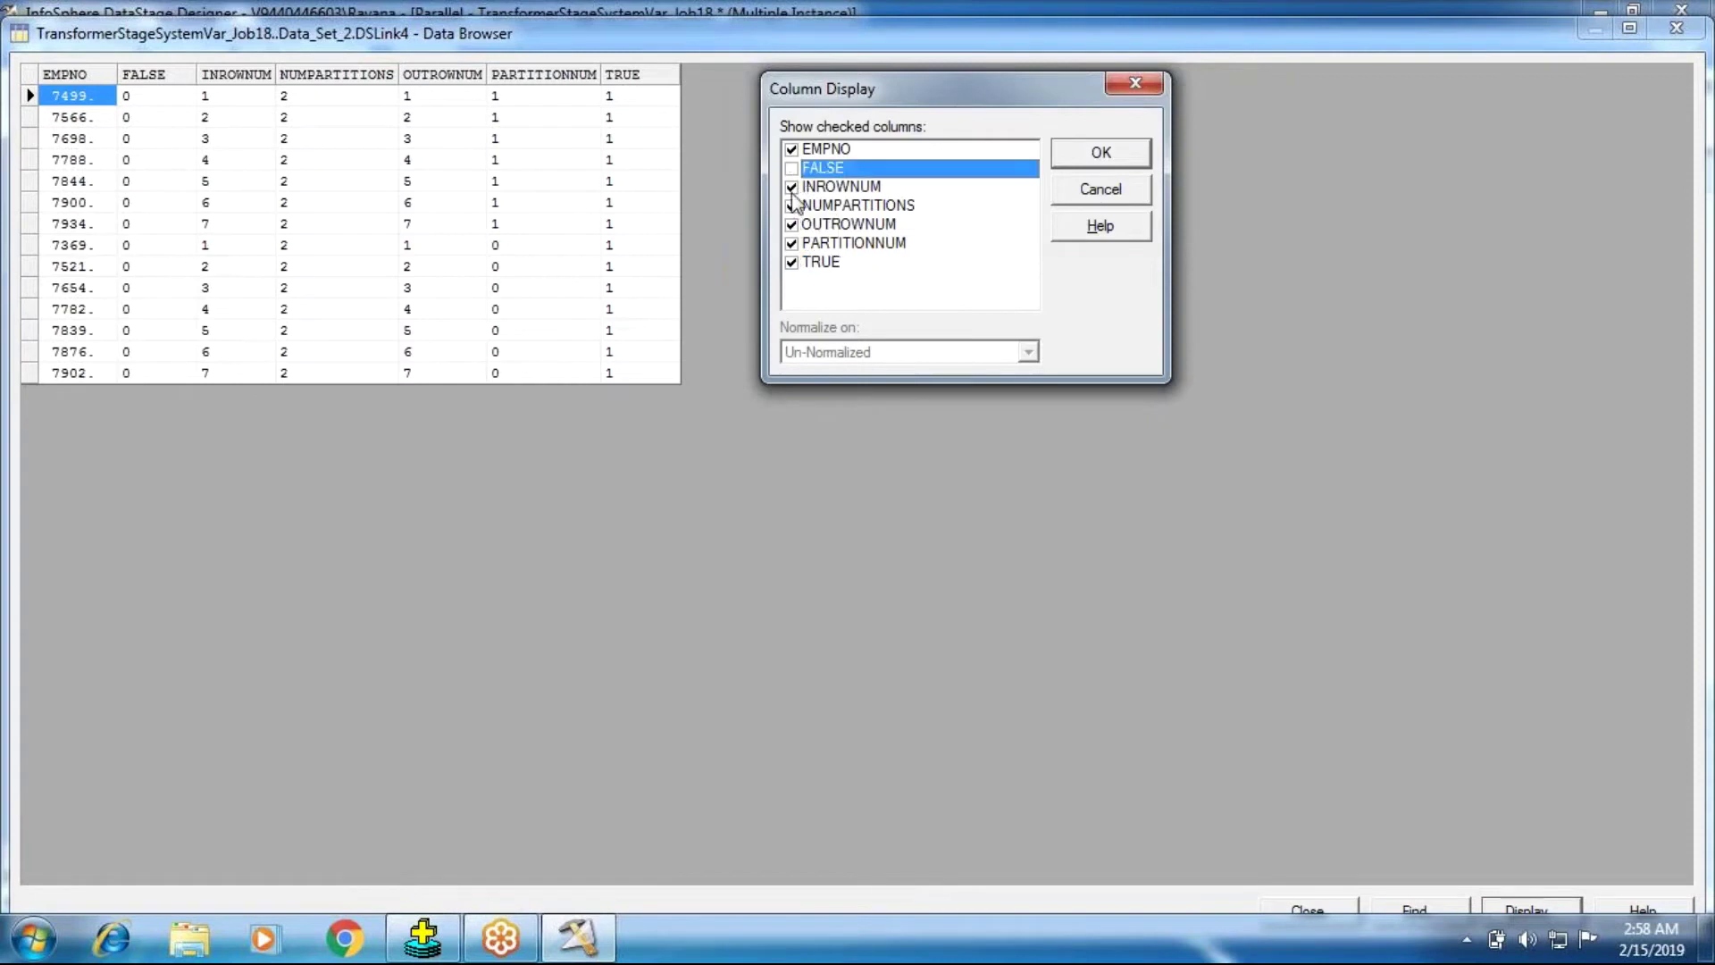
pyautogui.click(792, 187)
pyautogui.click(792, 225)
pyautogui.click(791, 261)
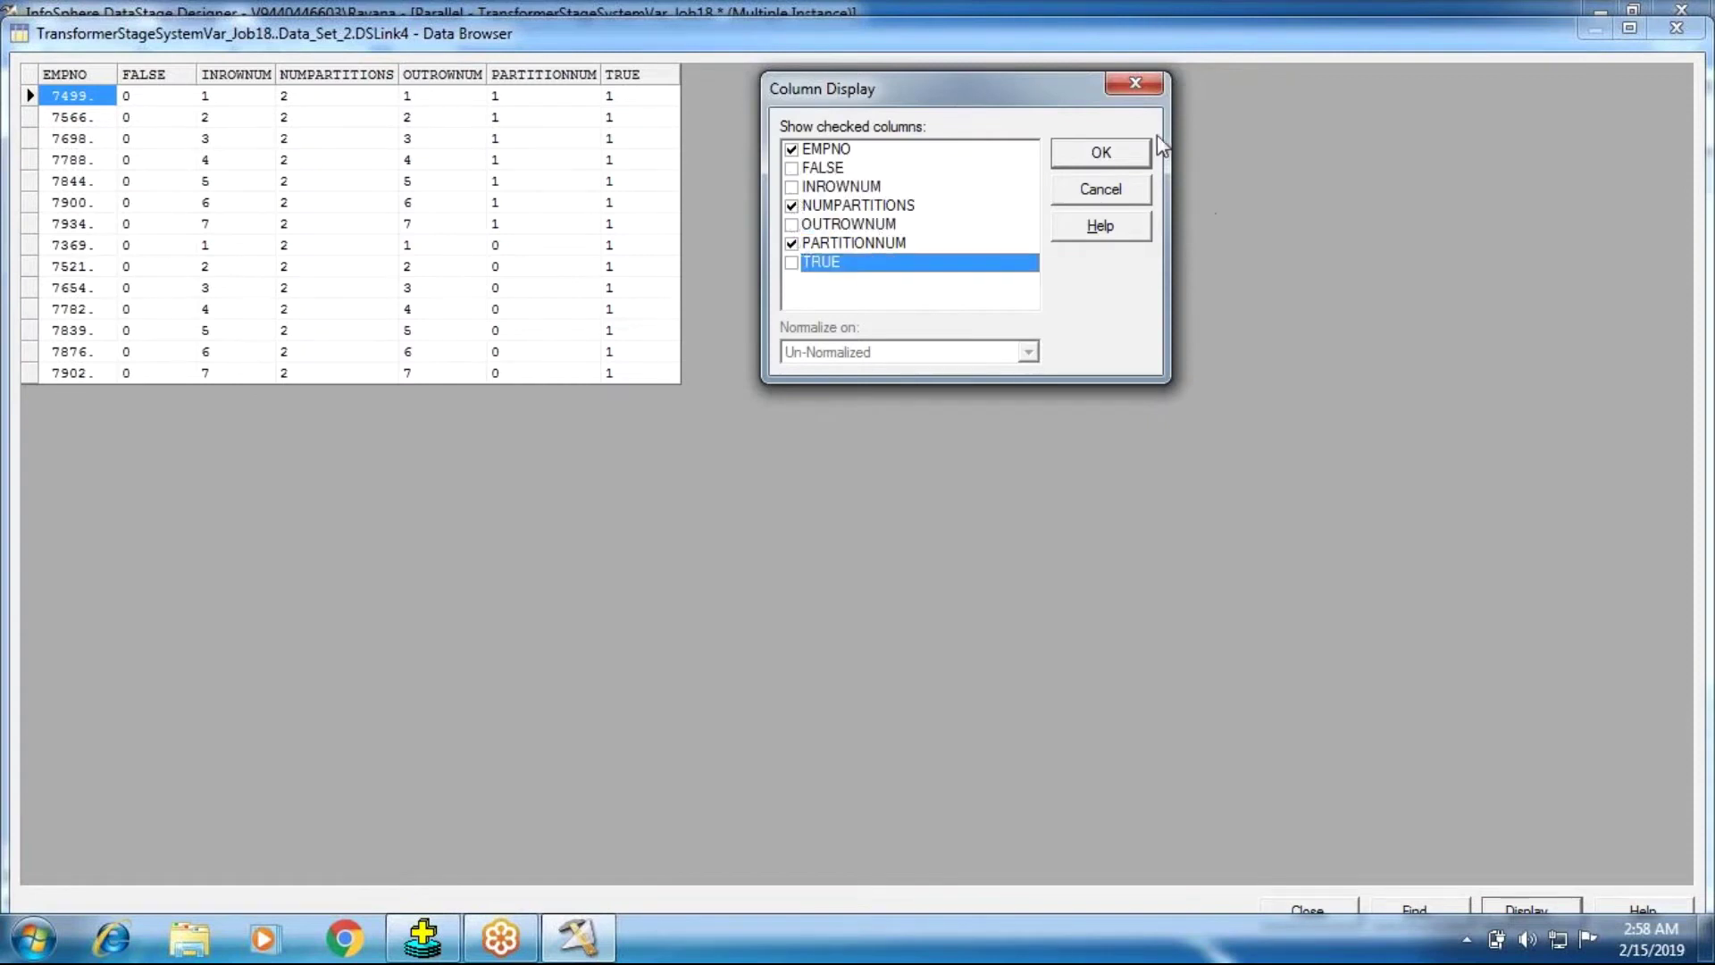
pyautogui.click(1123, 165)
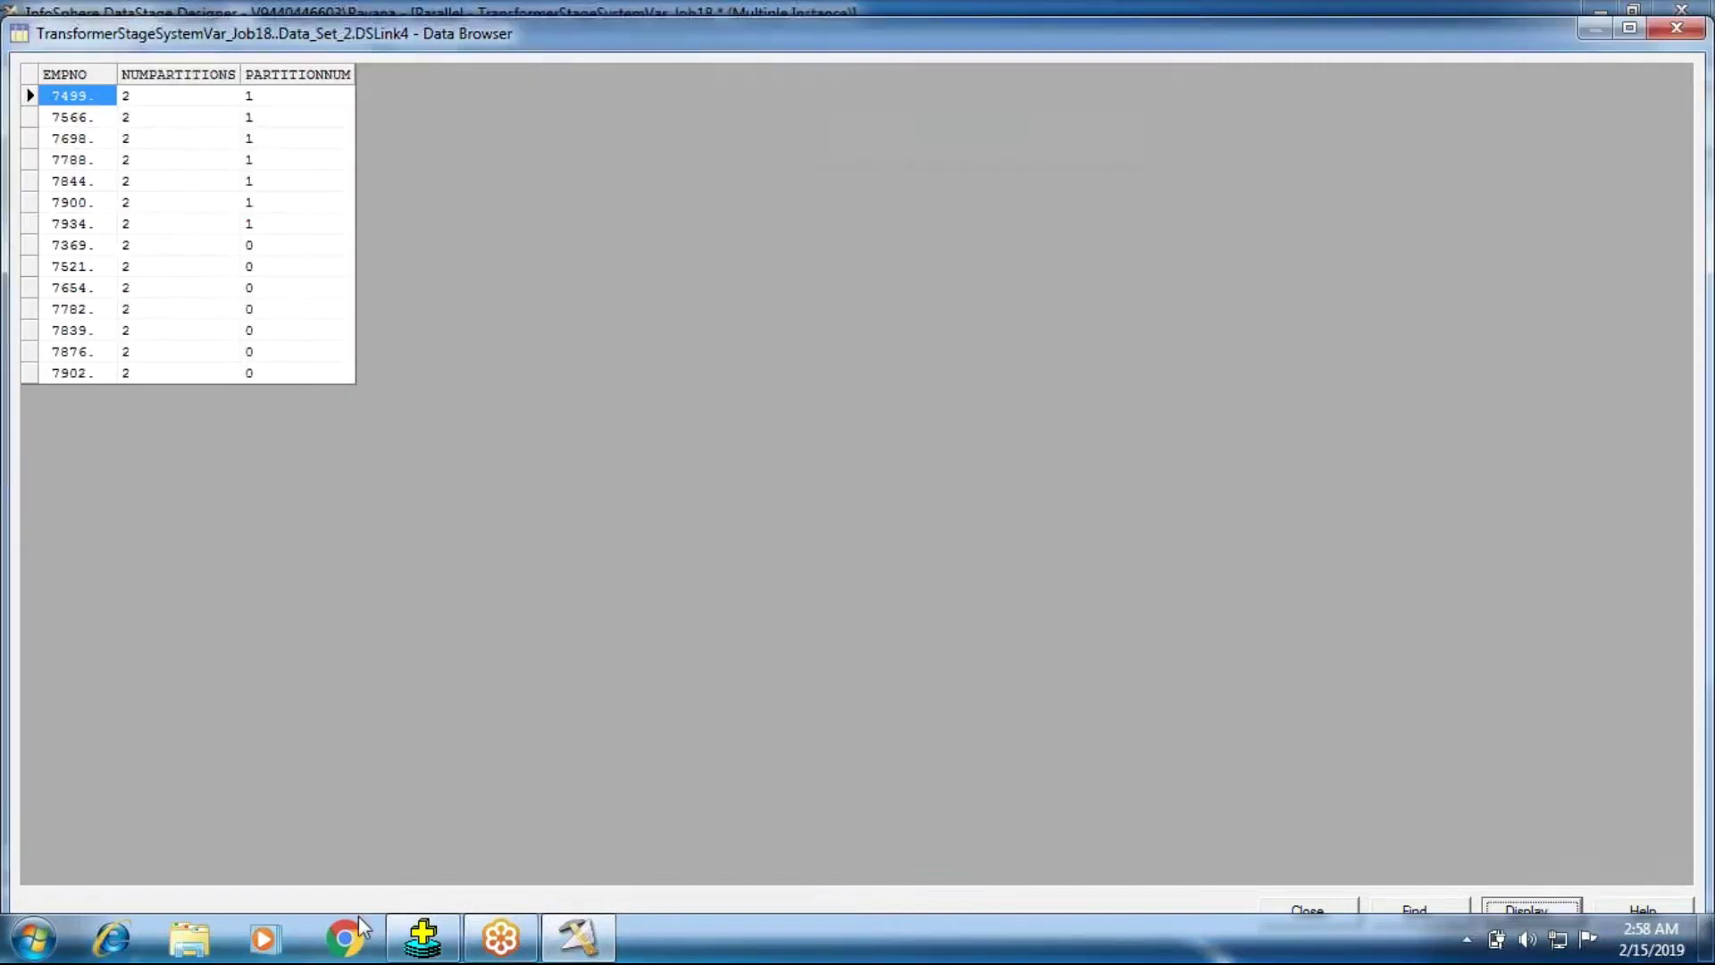
# Match the first emp row in SQL*Plus to its data browser row and examine its NUMPARTITIONS and PARTITIONNUM values.
pyautogui.click(252, 247)
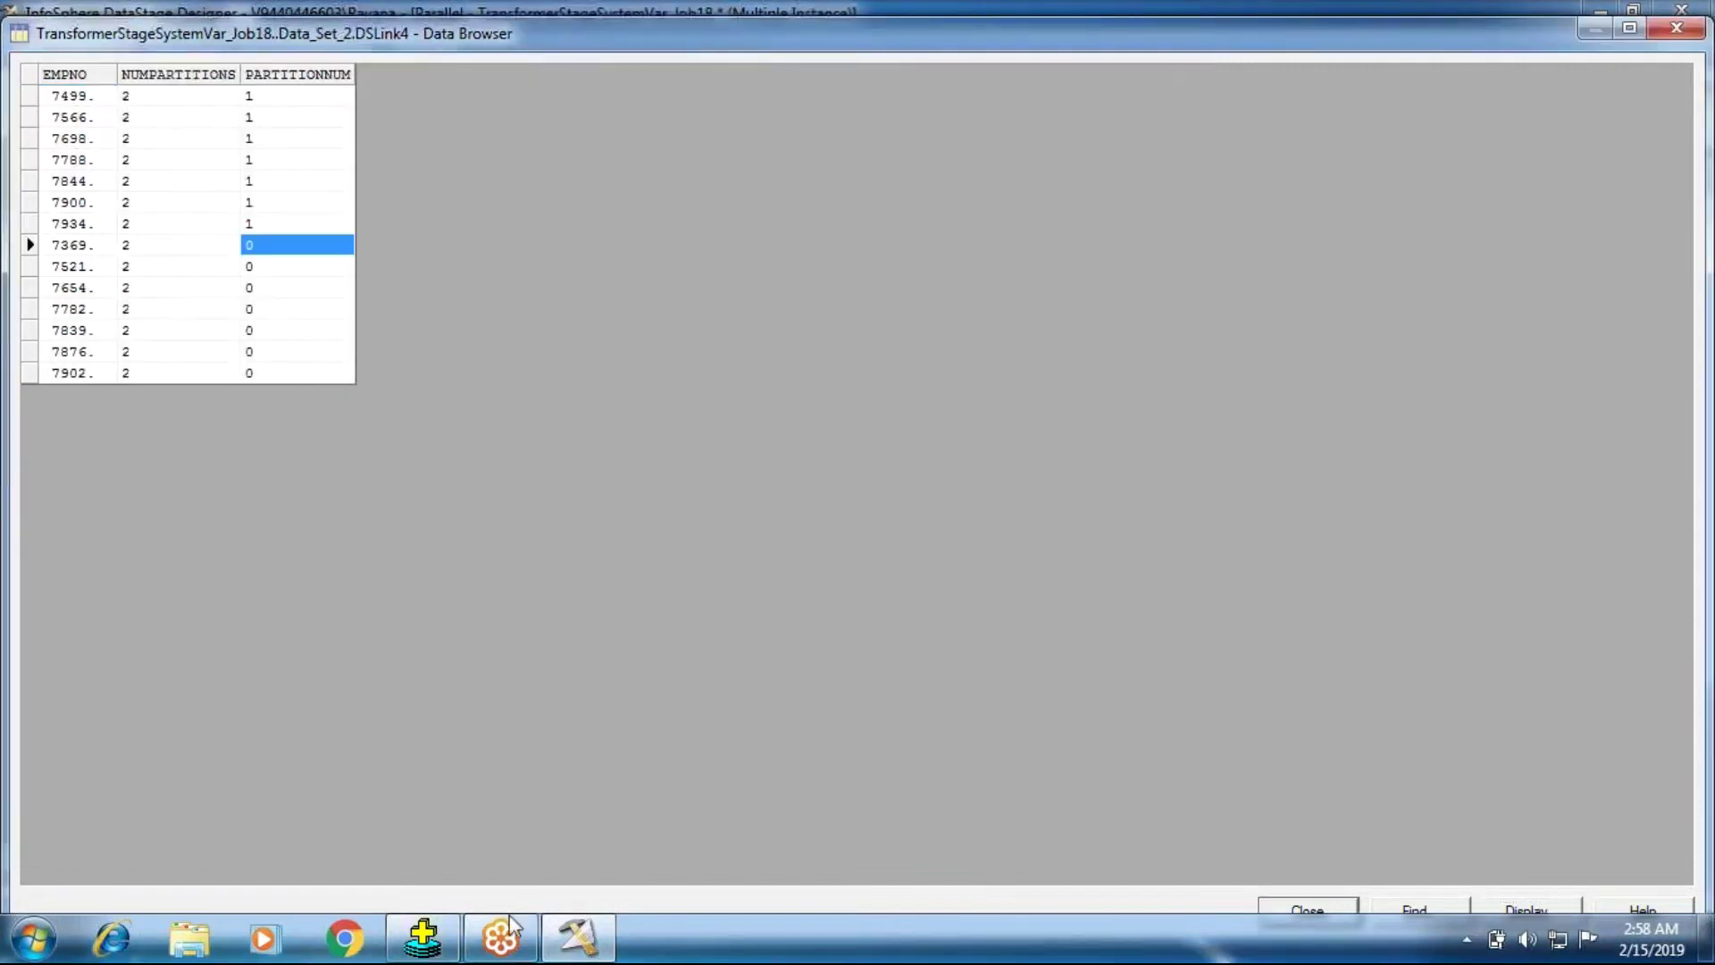
pyautogui.click(426, 938)
pyautogui.moveTo(70, 147); pyautogui.dragTo(857, 159)
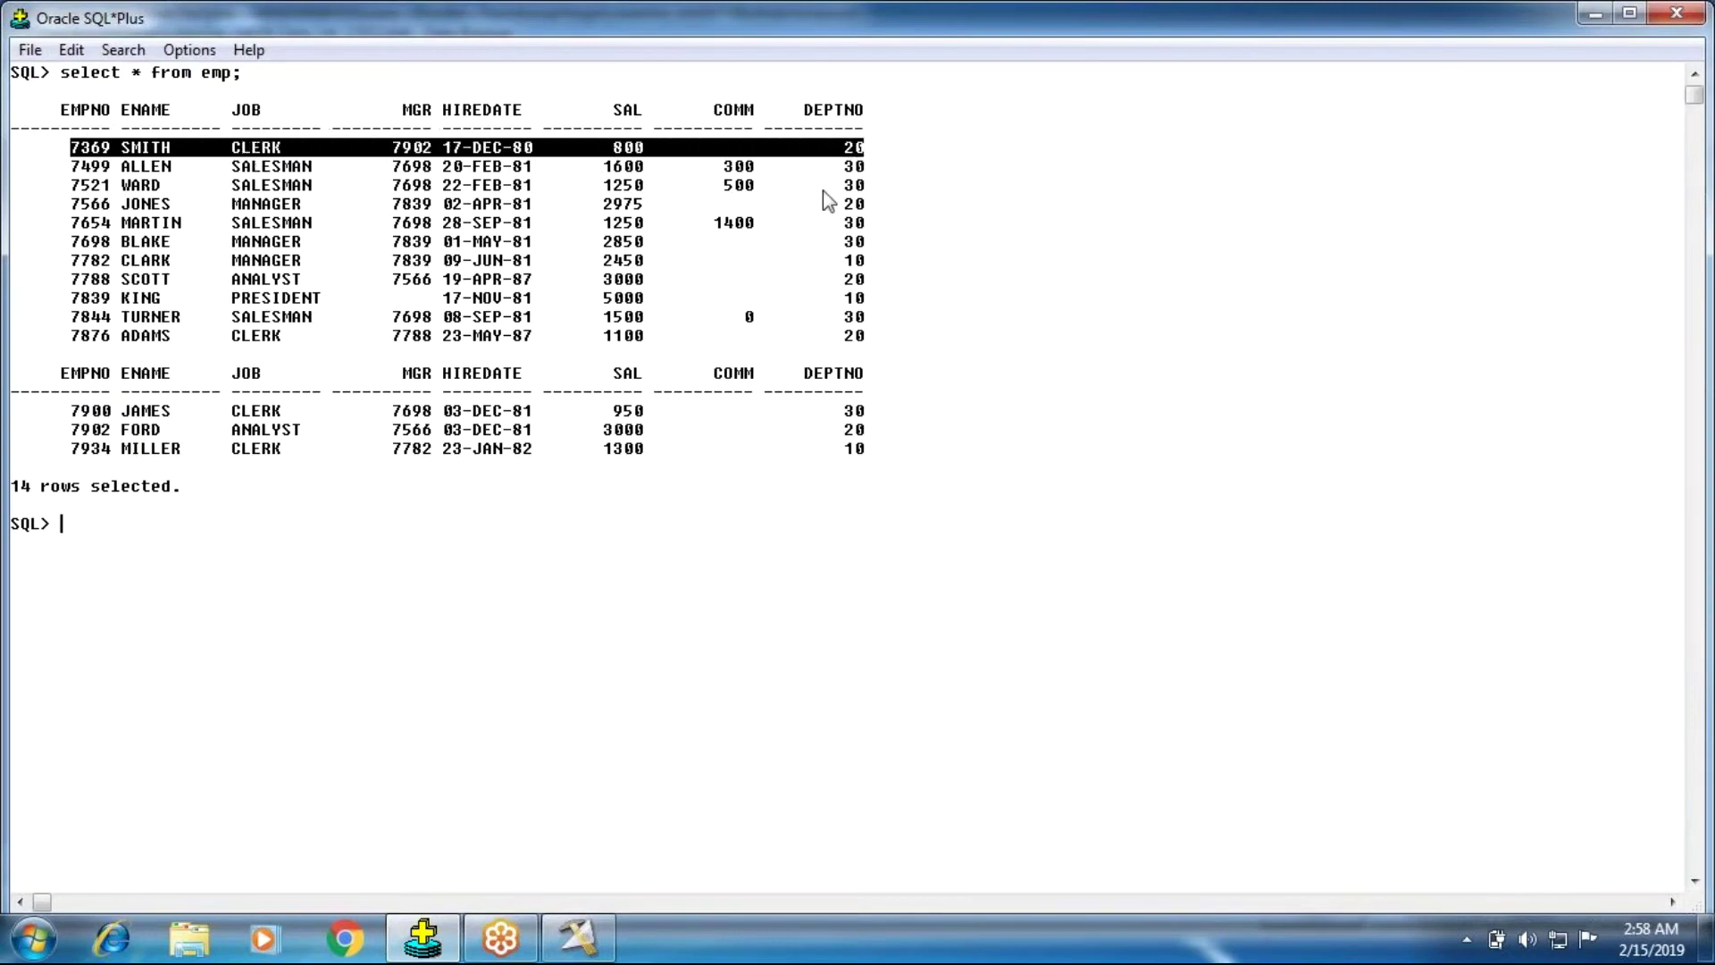
pyautogui.click(579, 938)
pyautogui.click(62, 247)
pyautogui.click(148, 250)
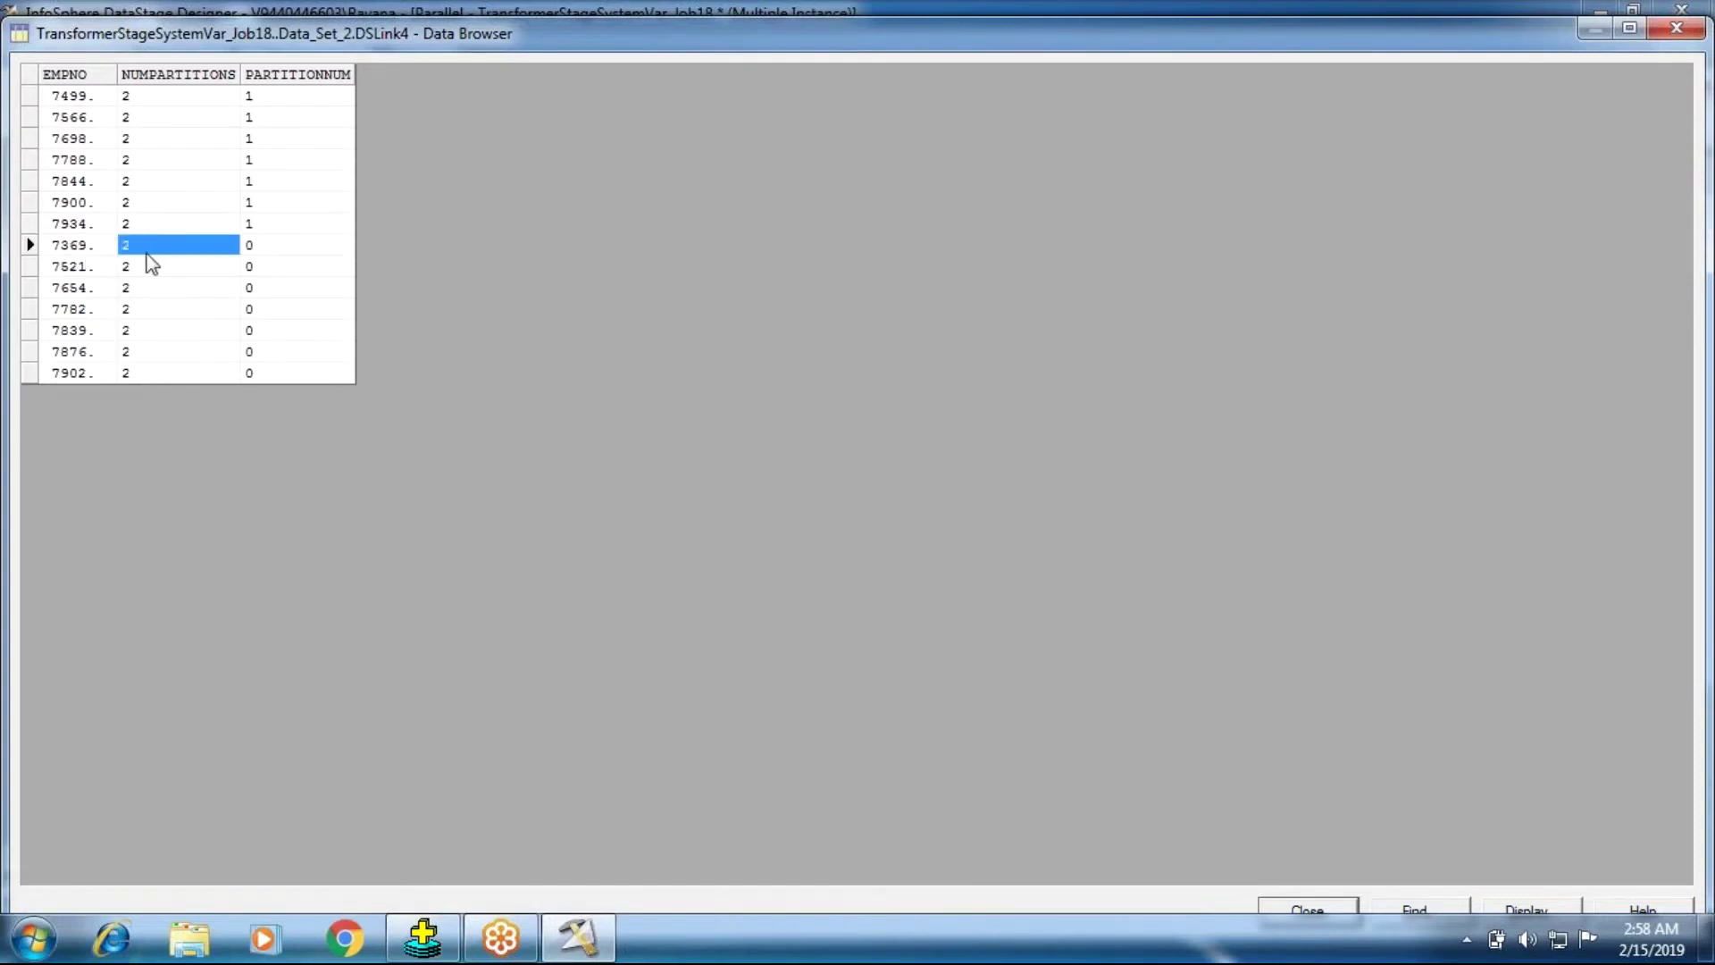
pyautogui.click(261, 249)
pyautogui.click(97, 246)
pyautogui.click(129, 249)
pyautogui.click(268, 247)
pyautogui.click(178, 248)
pyautogui.click(80, 248)
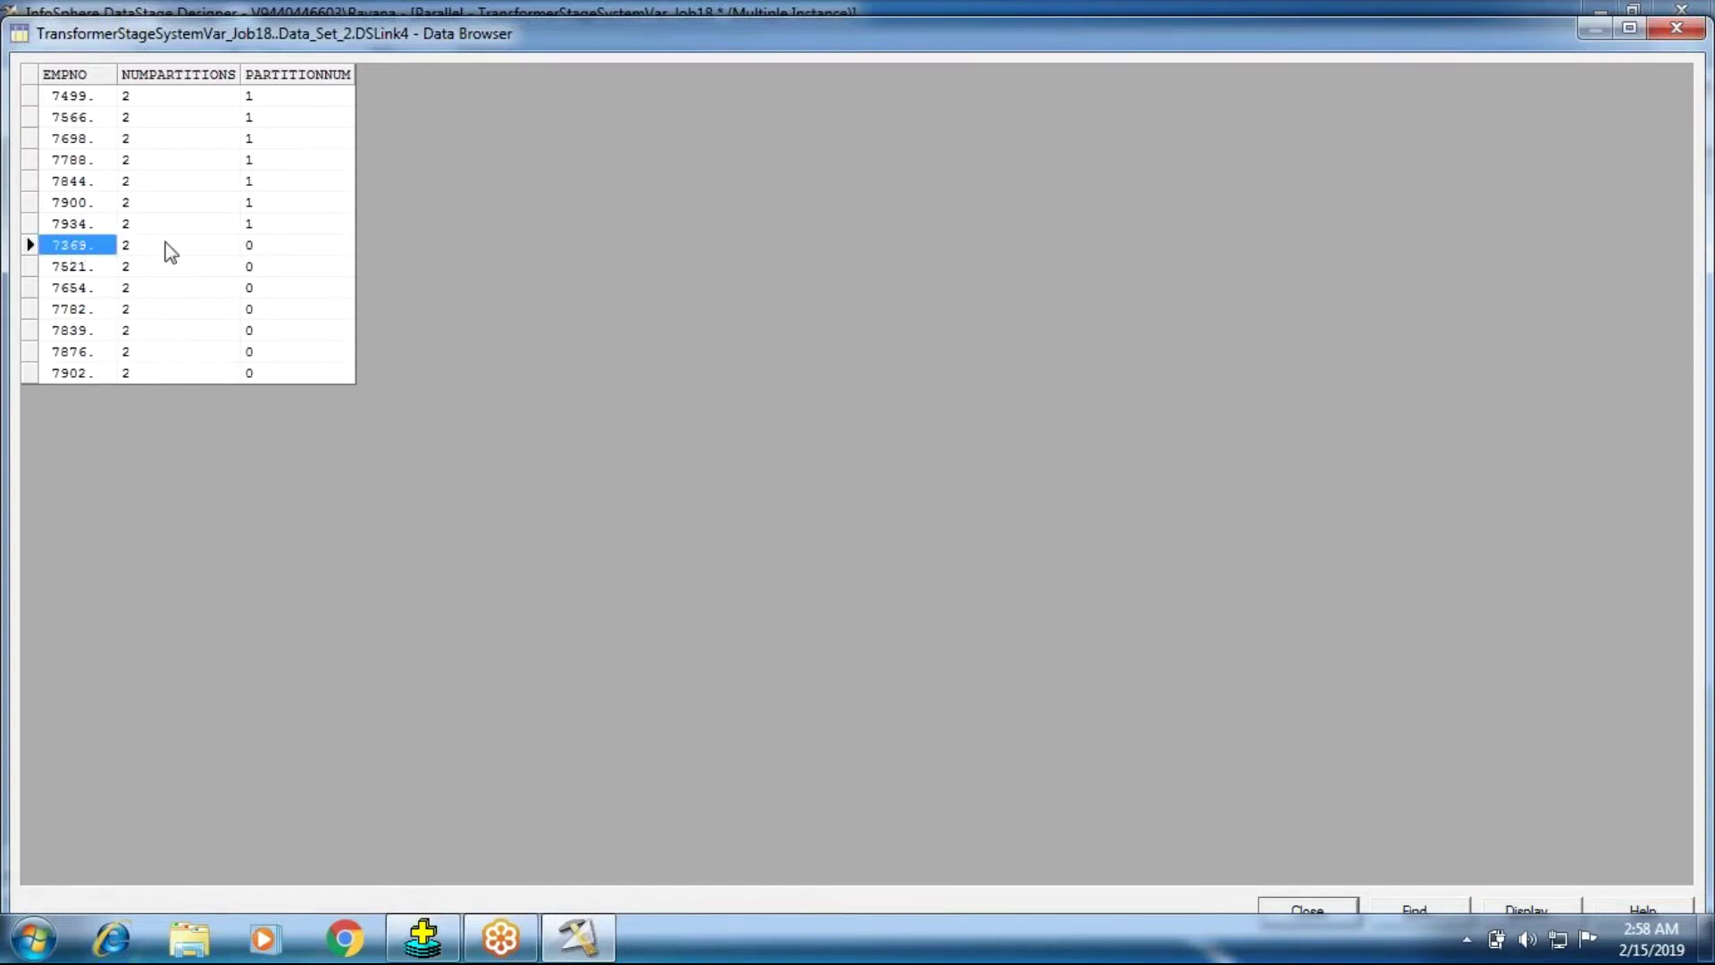
# Look up the second emp row from SQL*Plus in the data browser and compare its PARTITIONNUM with the first emp row's.
pyautogui.click(423, 938)
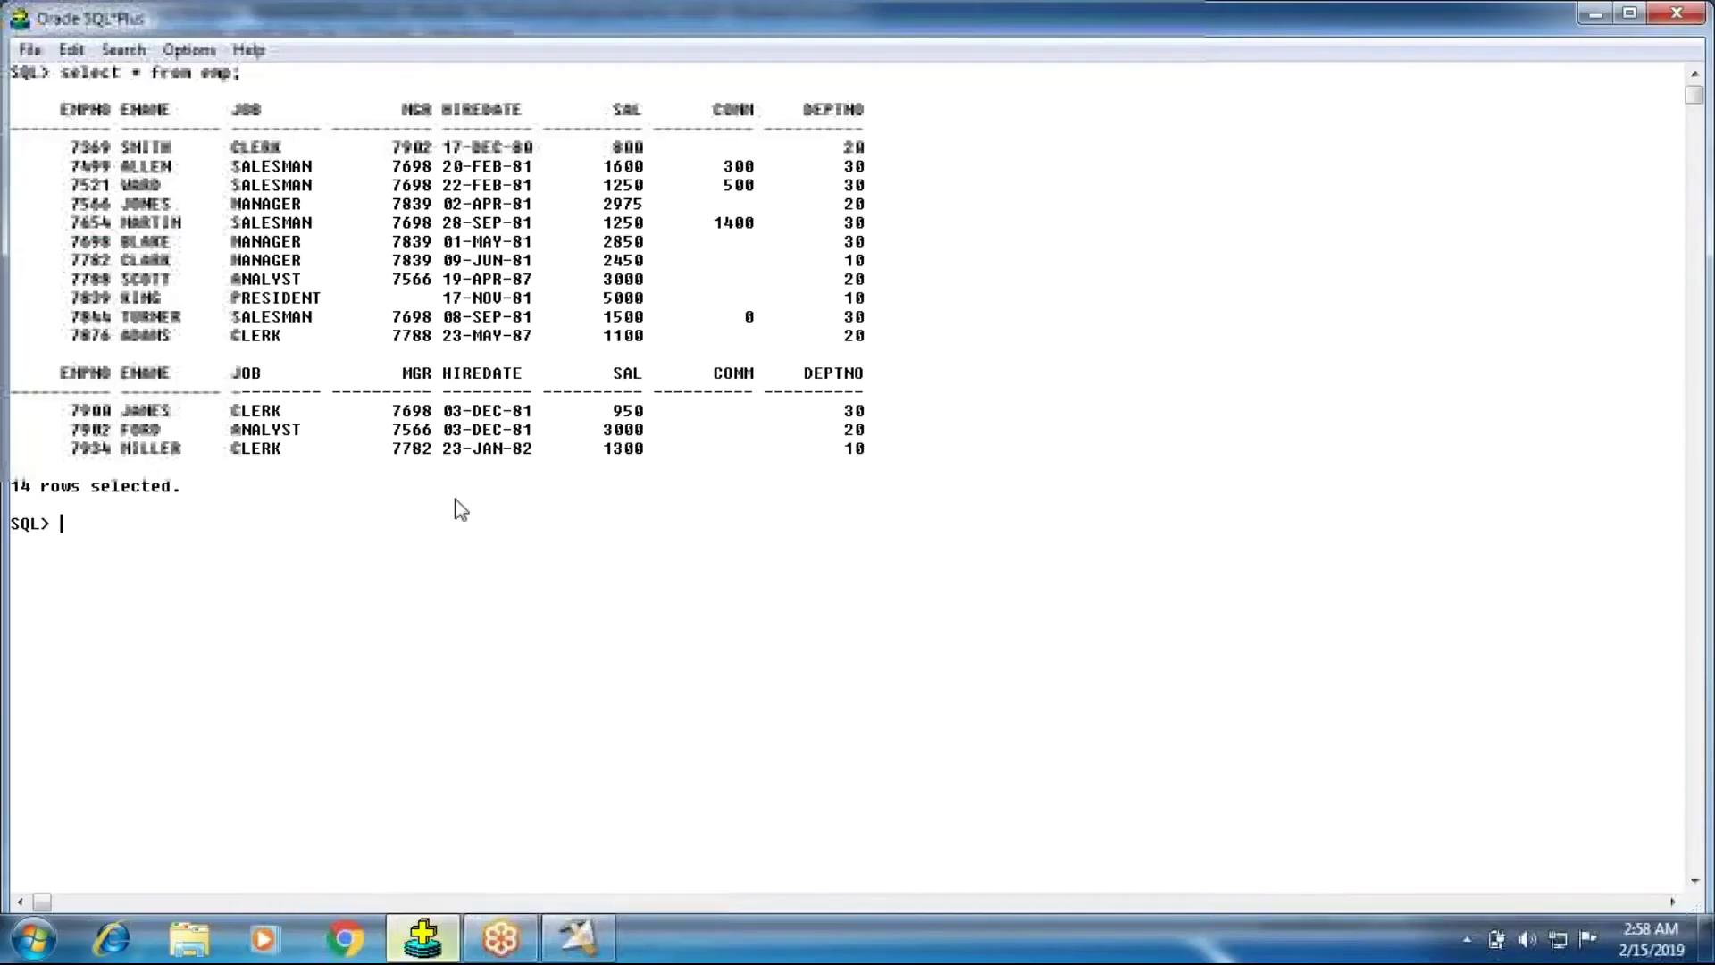
pyautogui.moveTo(61, 166); pyautogui.dragTo(99, 168)
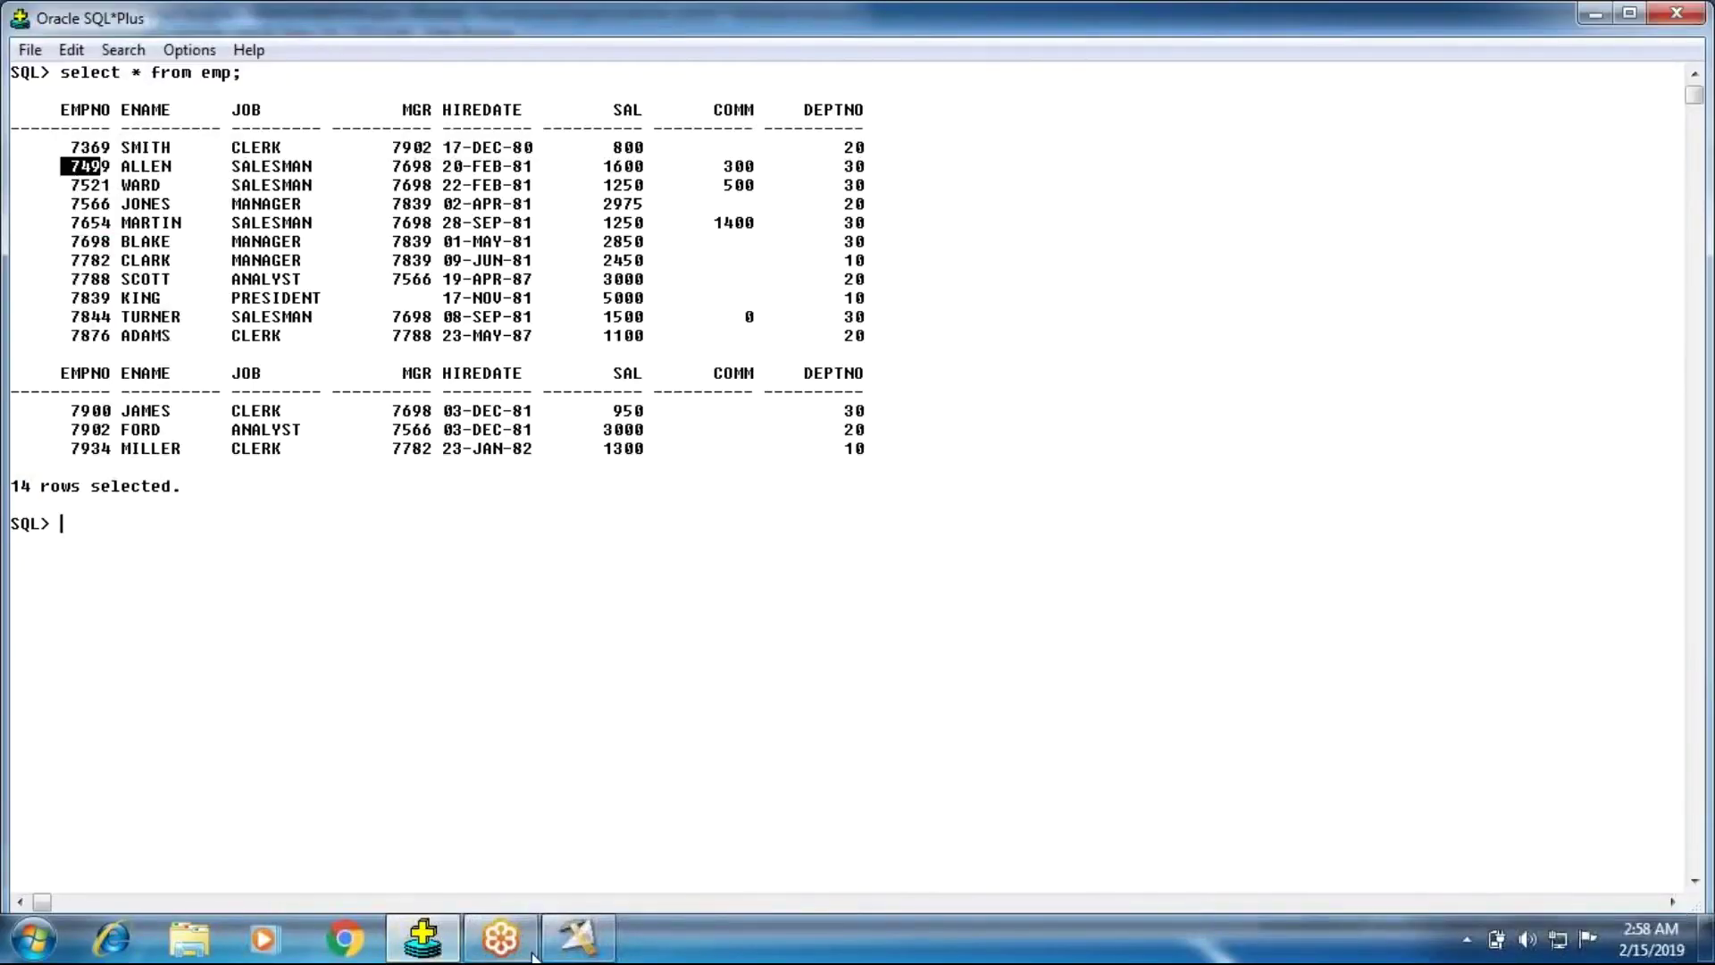
pyautogui.click(561, 947)
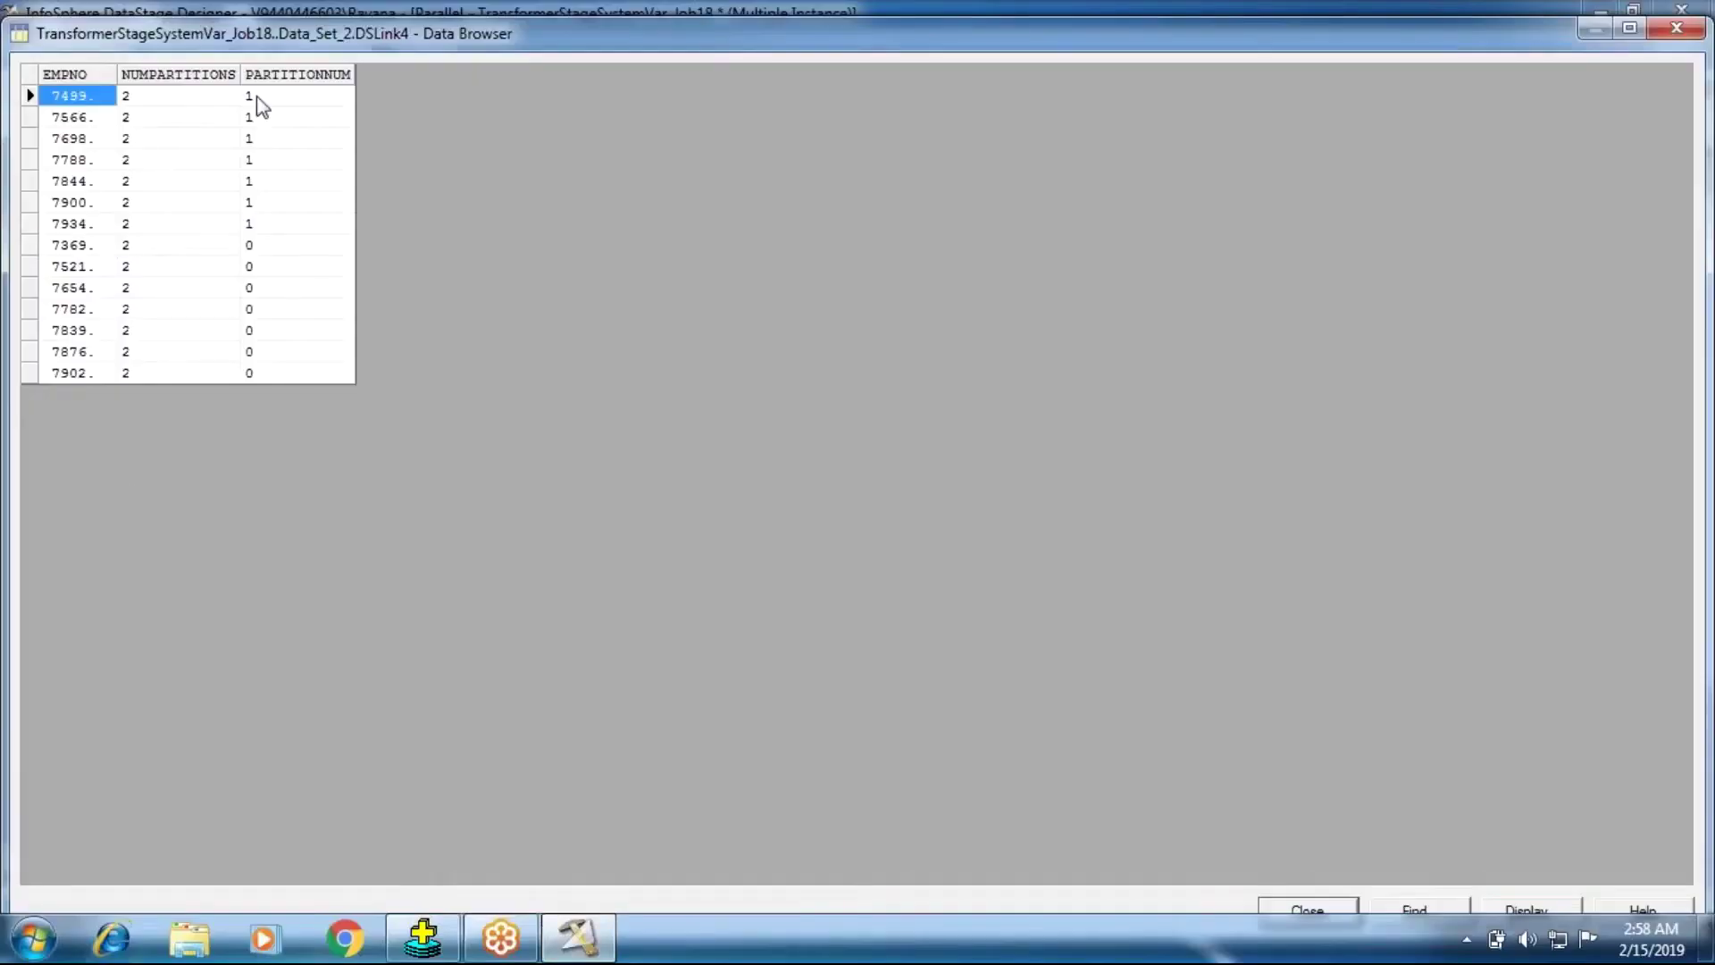
pyautogui.click(257, 96)
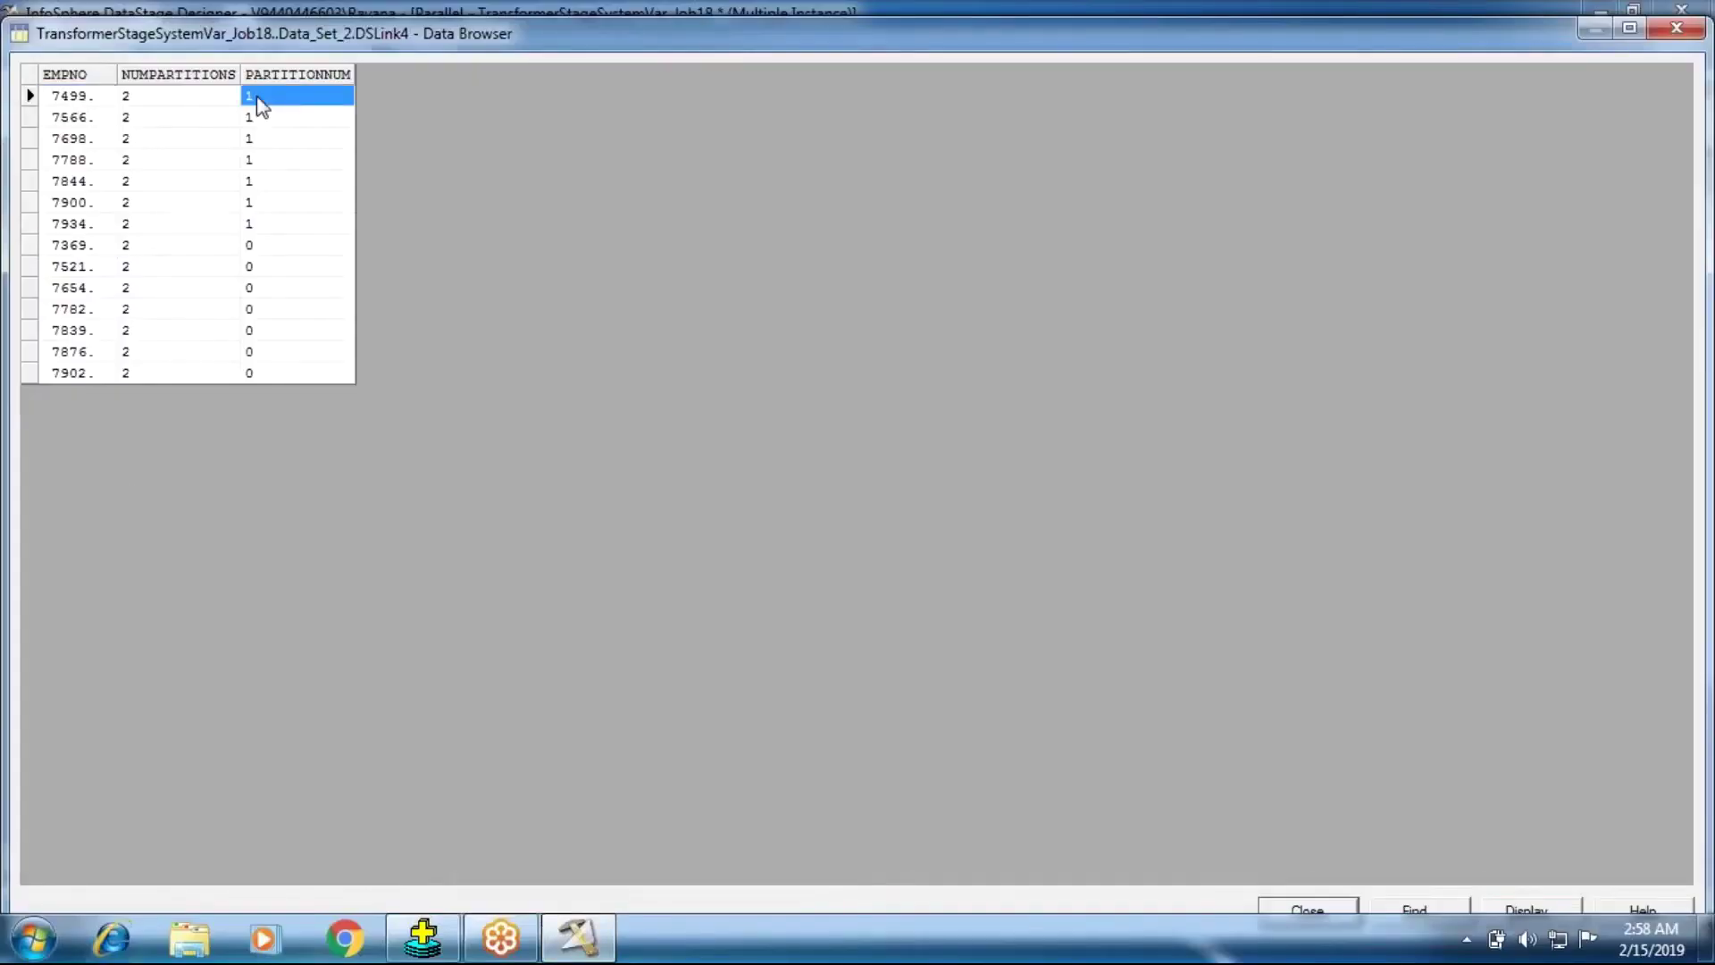
pyautogui.click(256, 287)
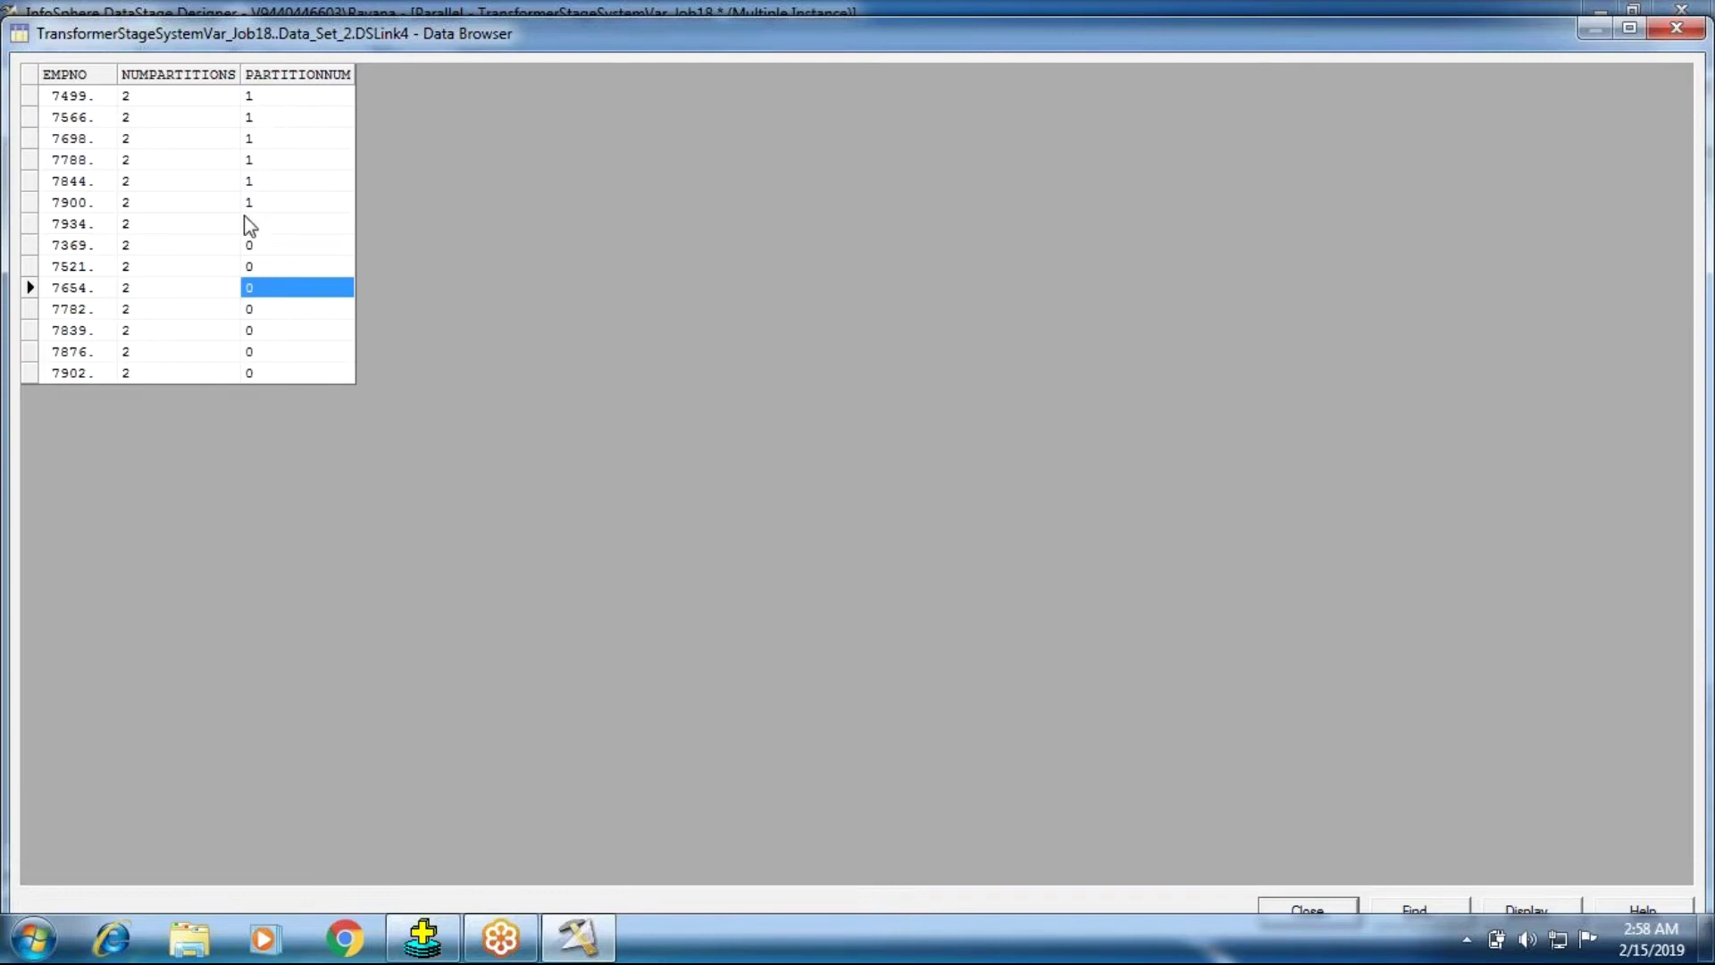
pyautogui.click(253, 246)
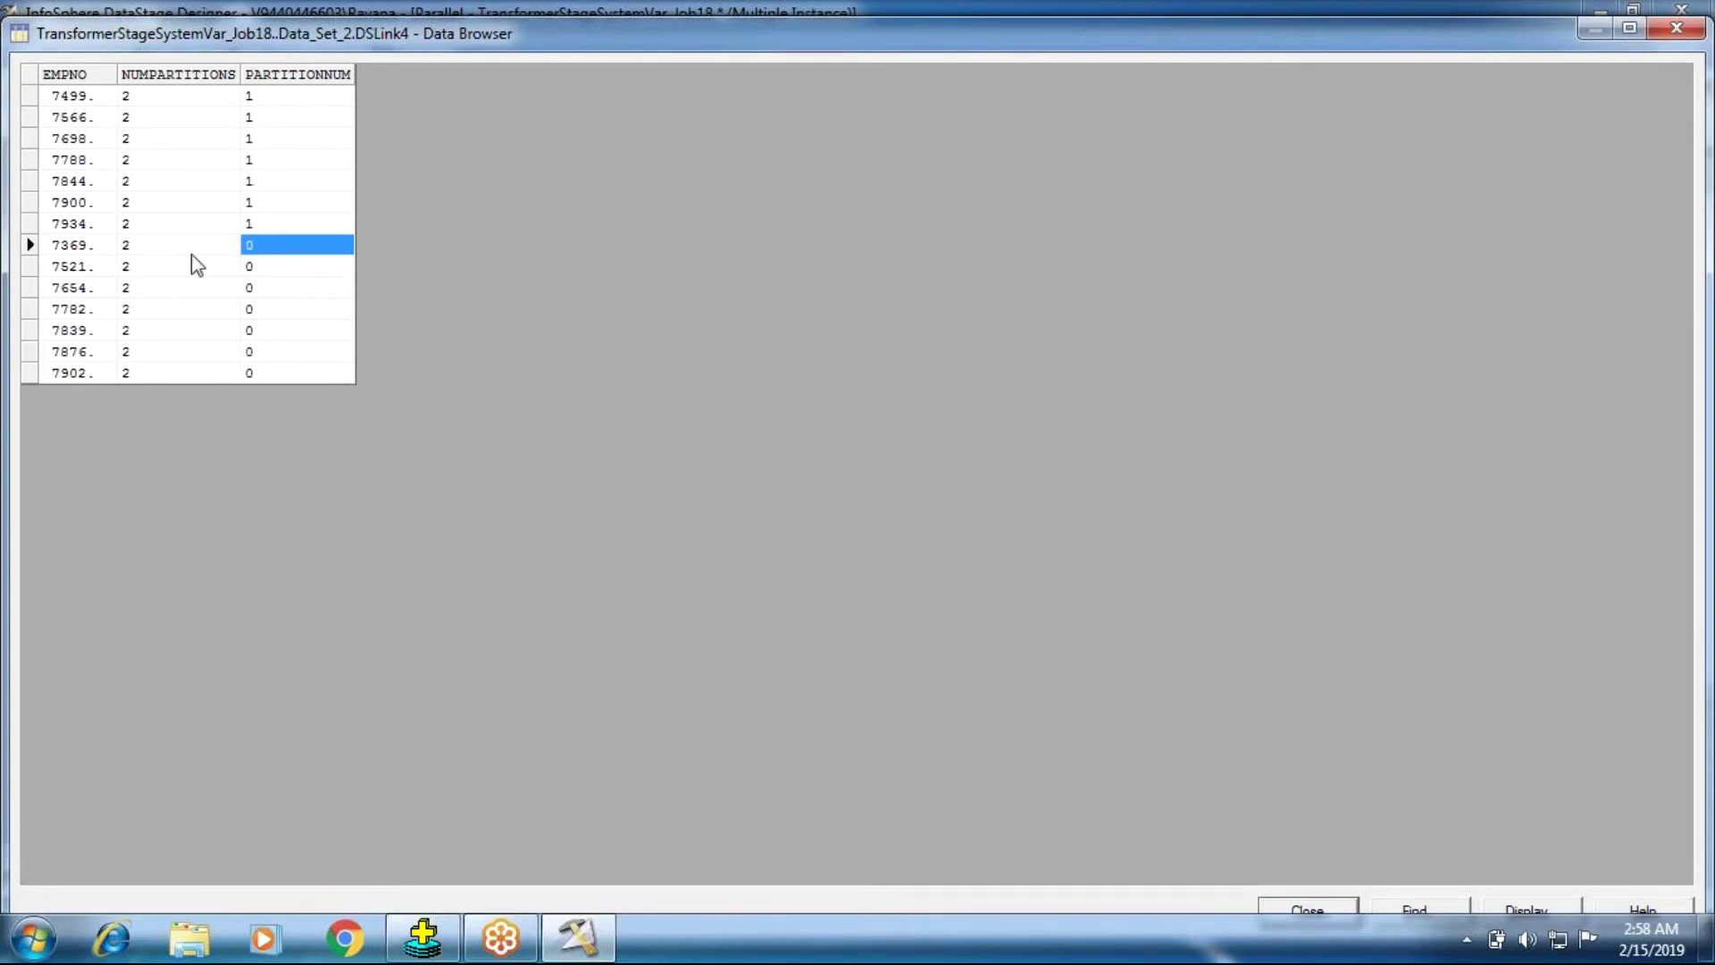
pyautogui.click(295, 98)
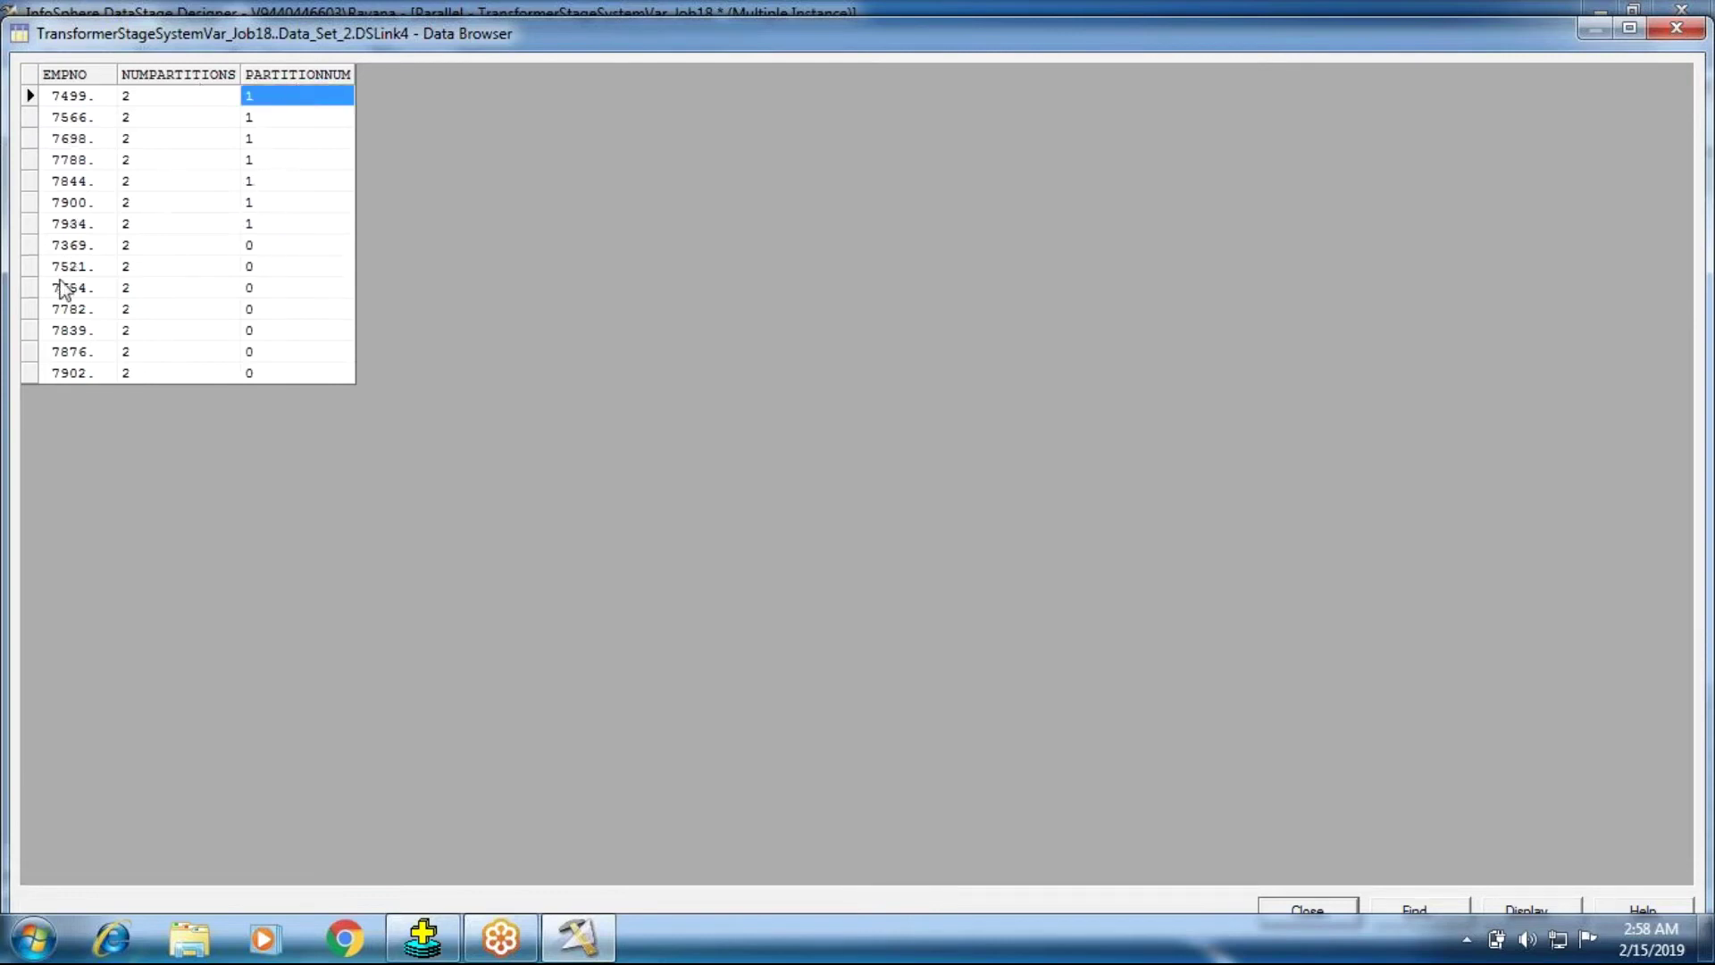
pyautogui.click(275, 245)
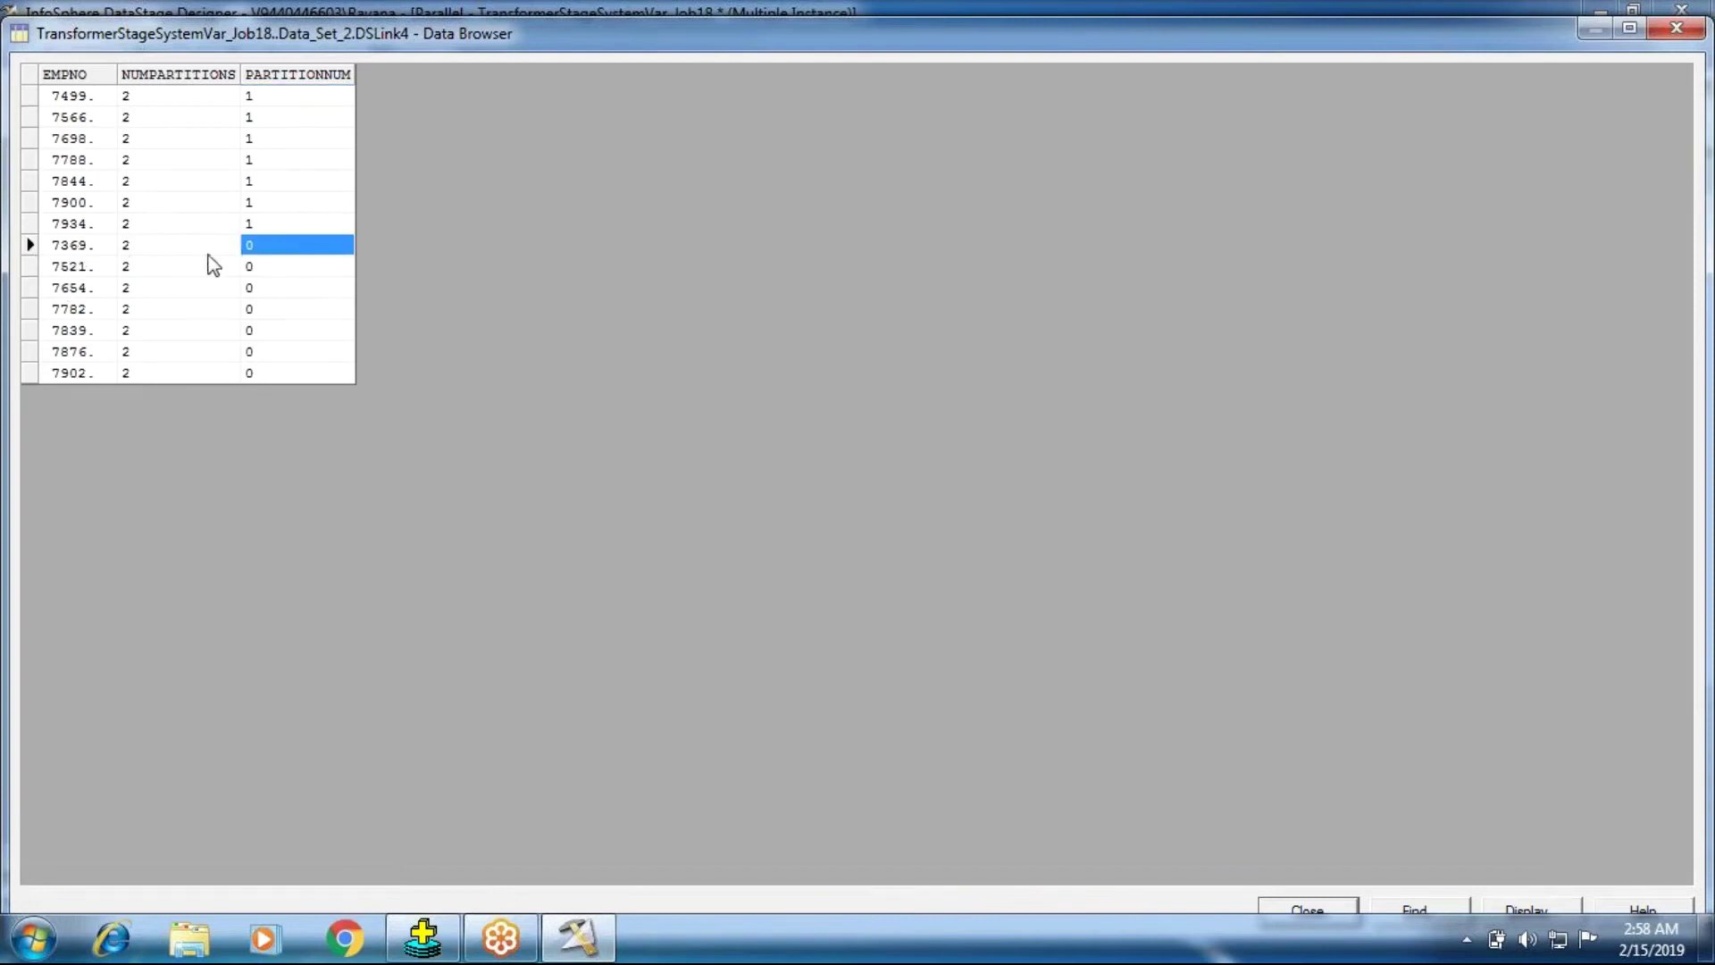
# Mark the second and third emp rows in SQL*Plus and check the third row's partition values in the data browser.
pyautogui.click(422, 938)
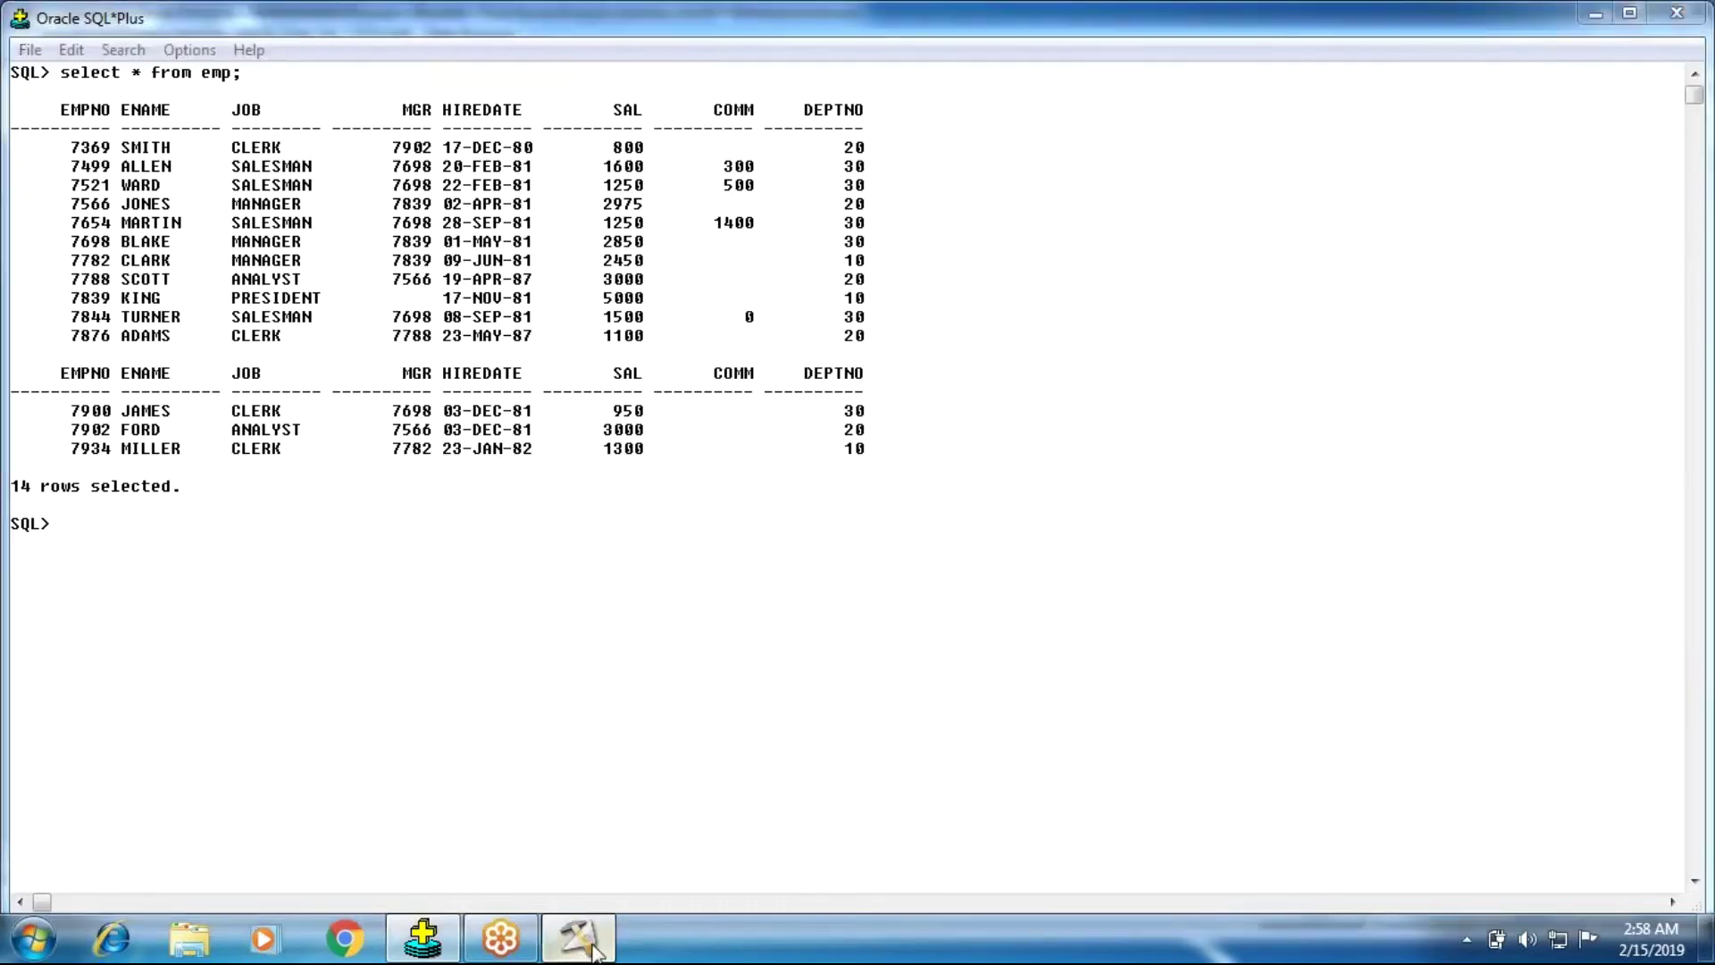
pyautogui.hotkey('alt', 'Tab')
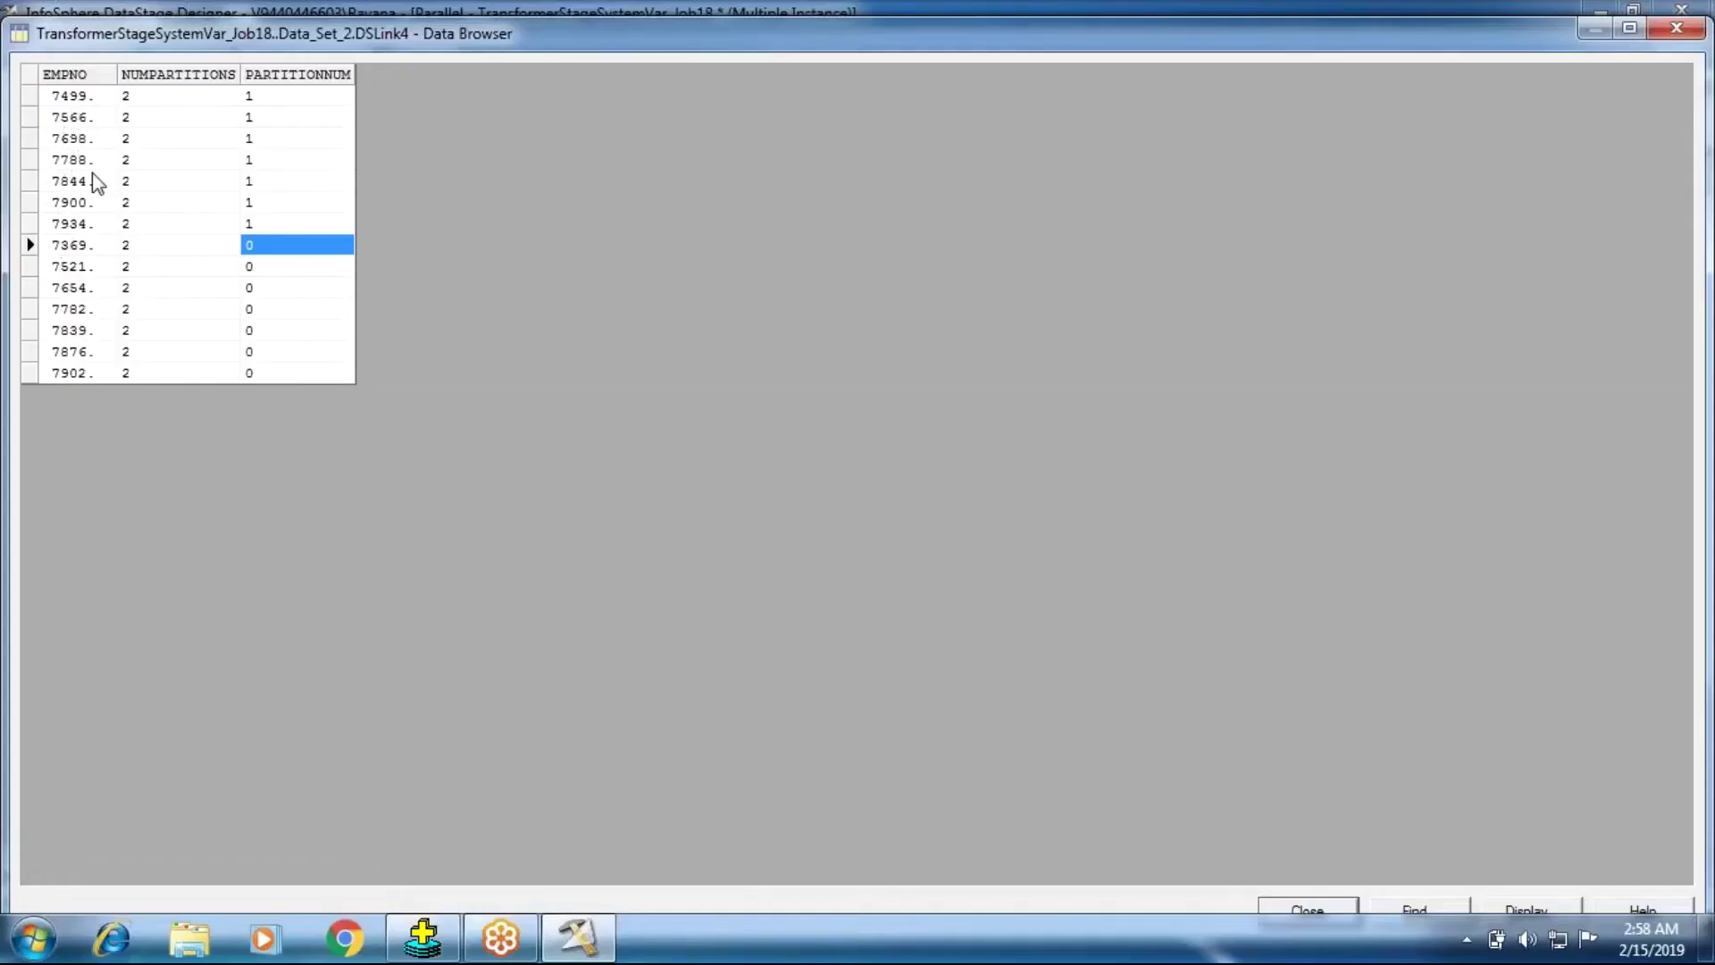
pyautogui.click(418, 952)
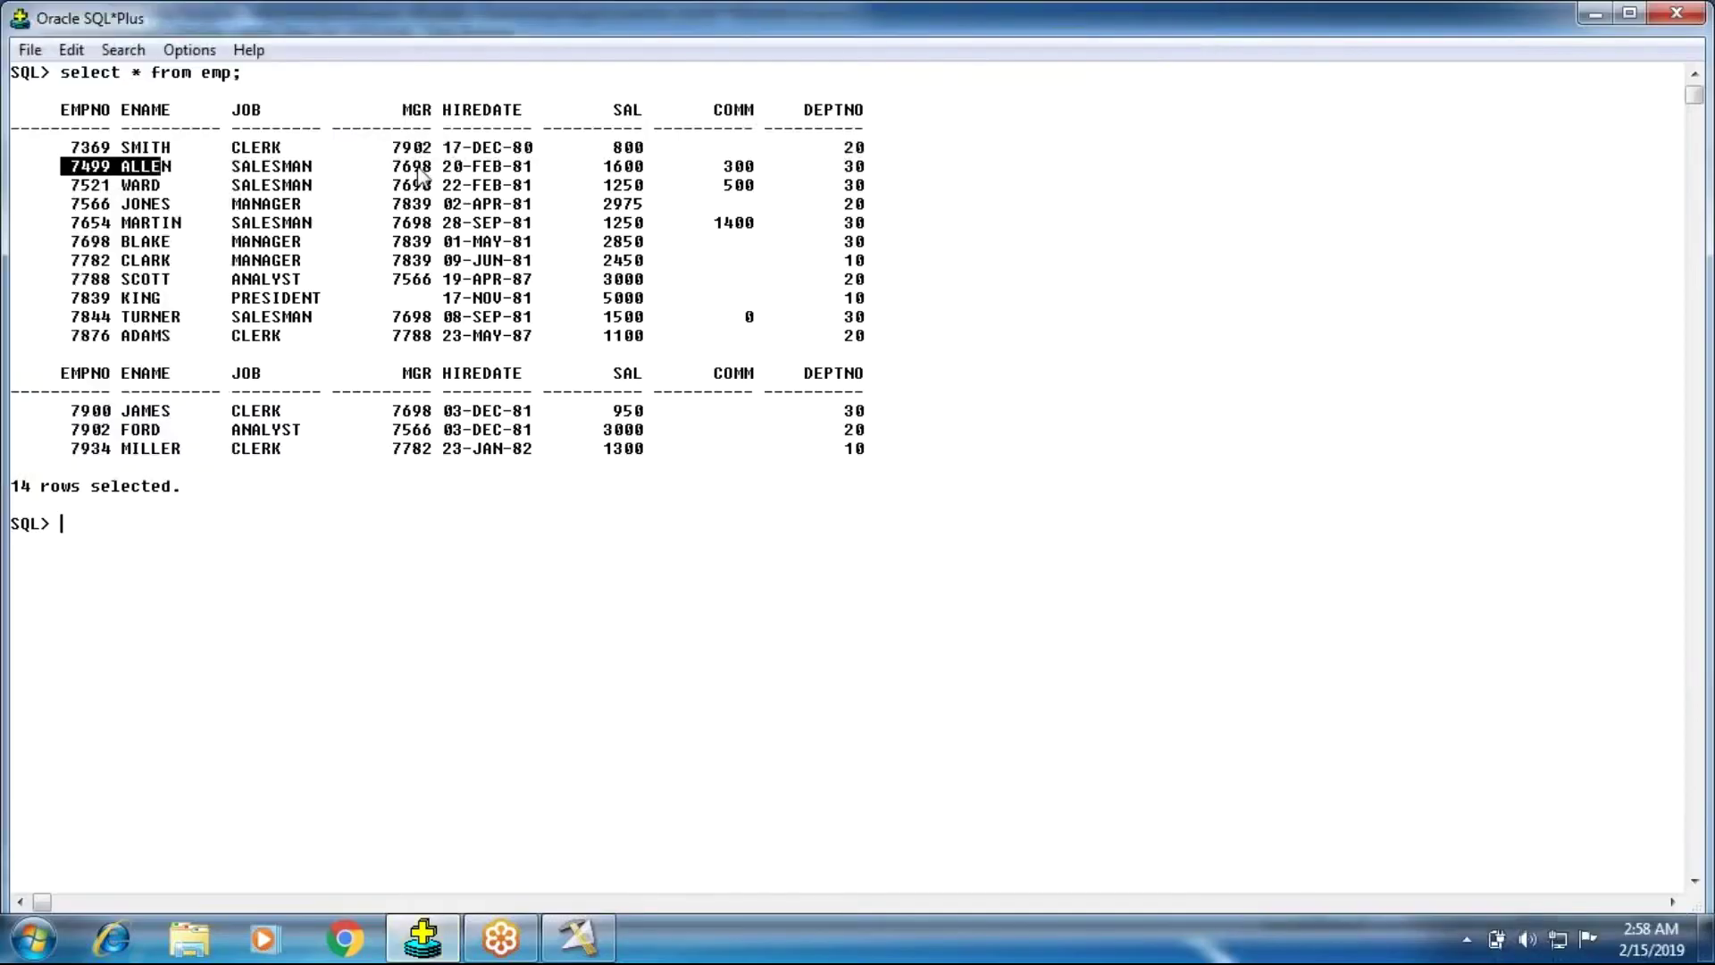
pyautogui.moveTo(422, 176); pyautogui.dragTo(938, 172)
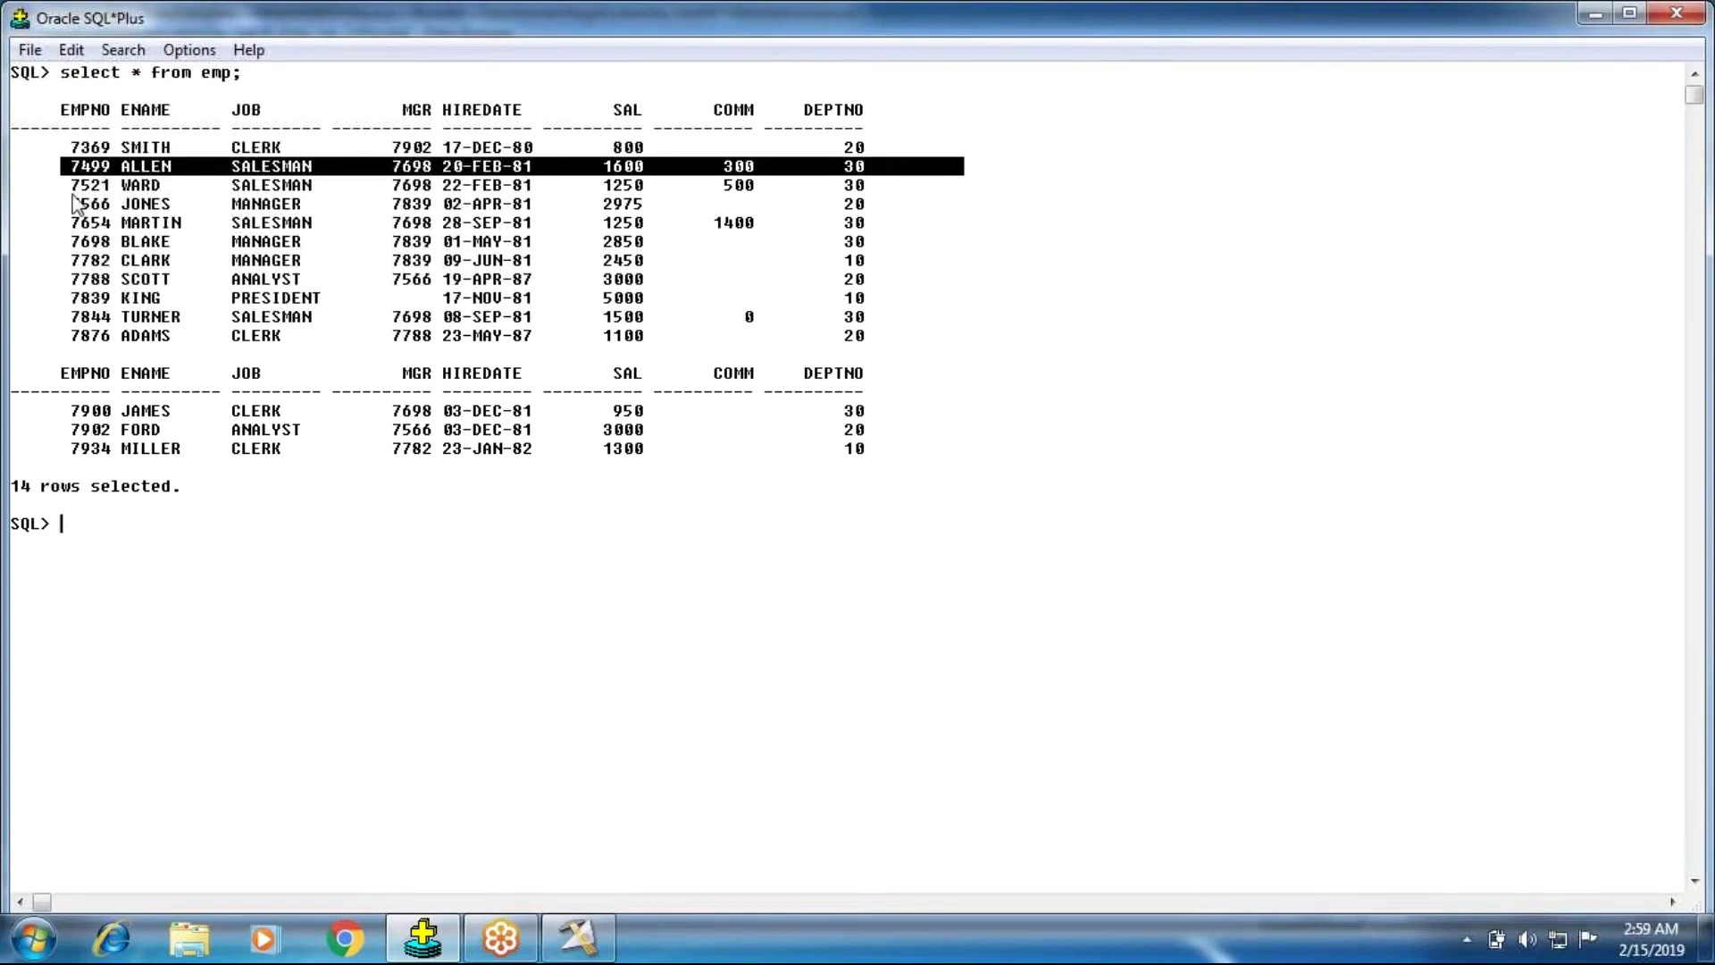
pyautogui.moveTo(71, 185); pyautogui.dragTo(152, 198)
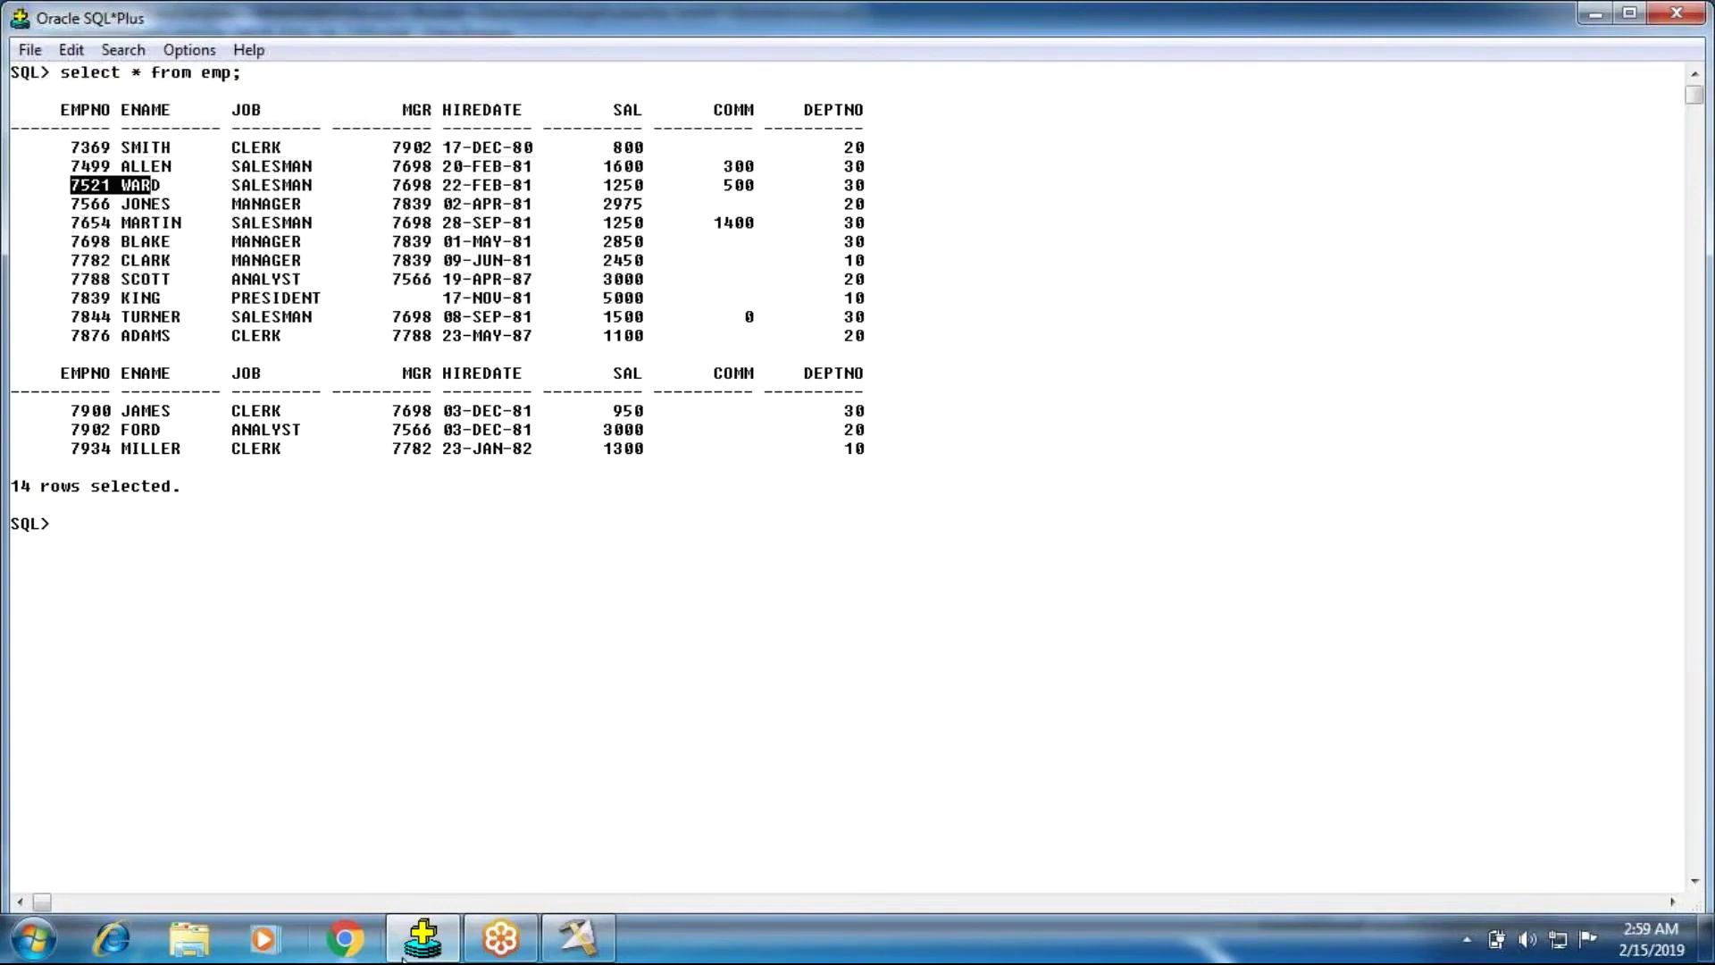
pyautogui.click(577, 938)
pyautogui.click(63, 268)
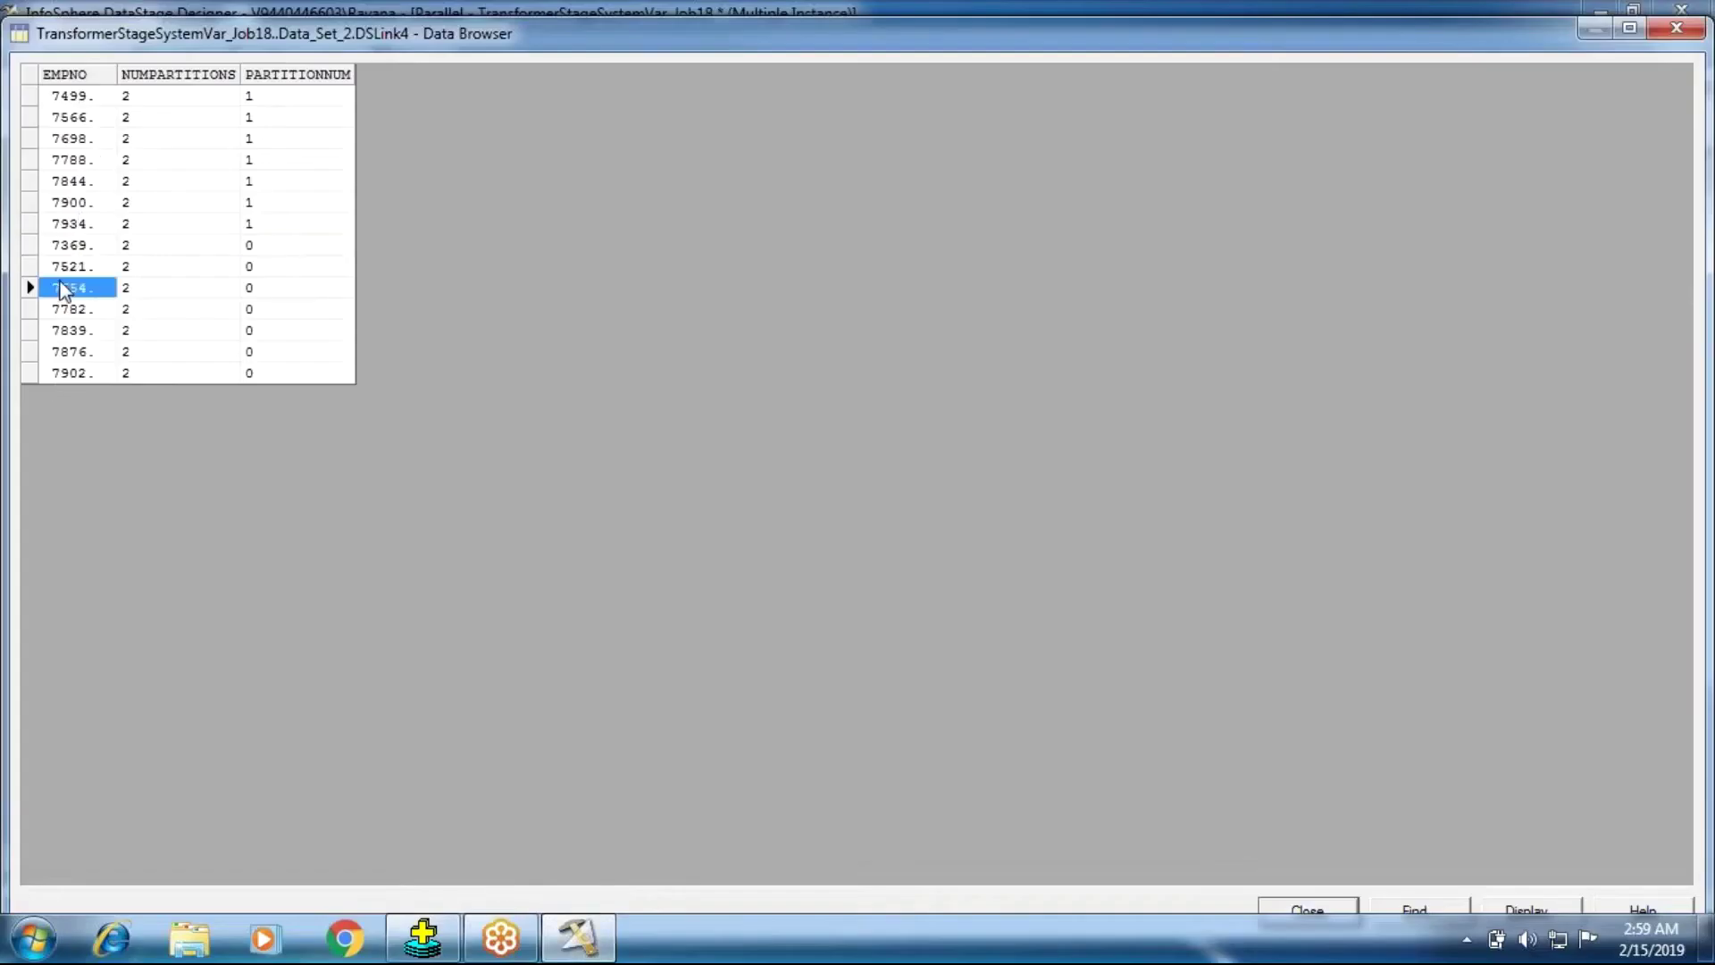
pyautogui.click(252, 268)
pyautogui.click(198, 268)
pyautogui.click(72, 268)
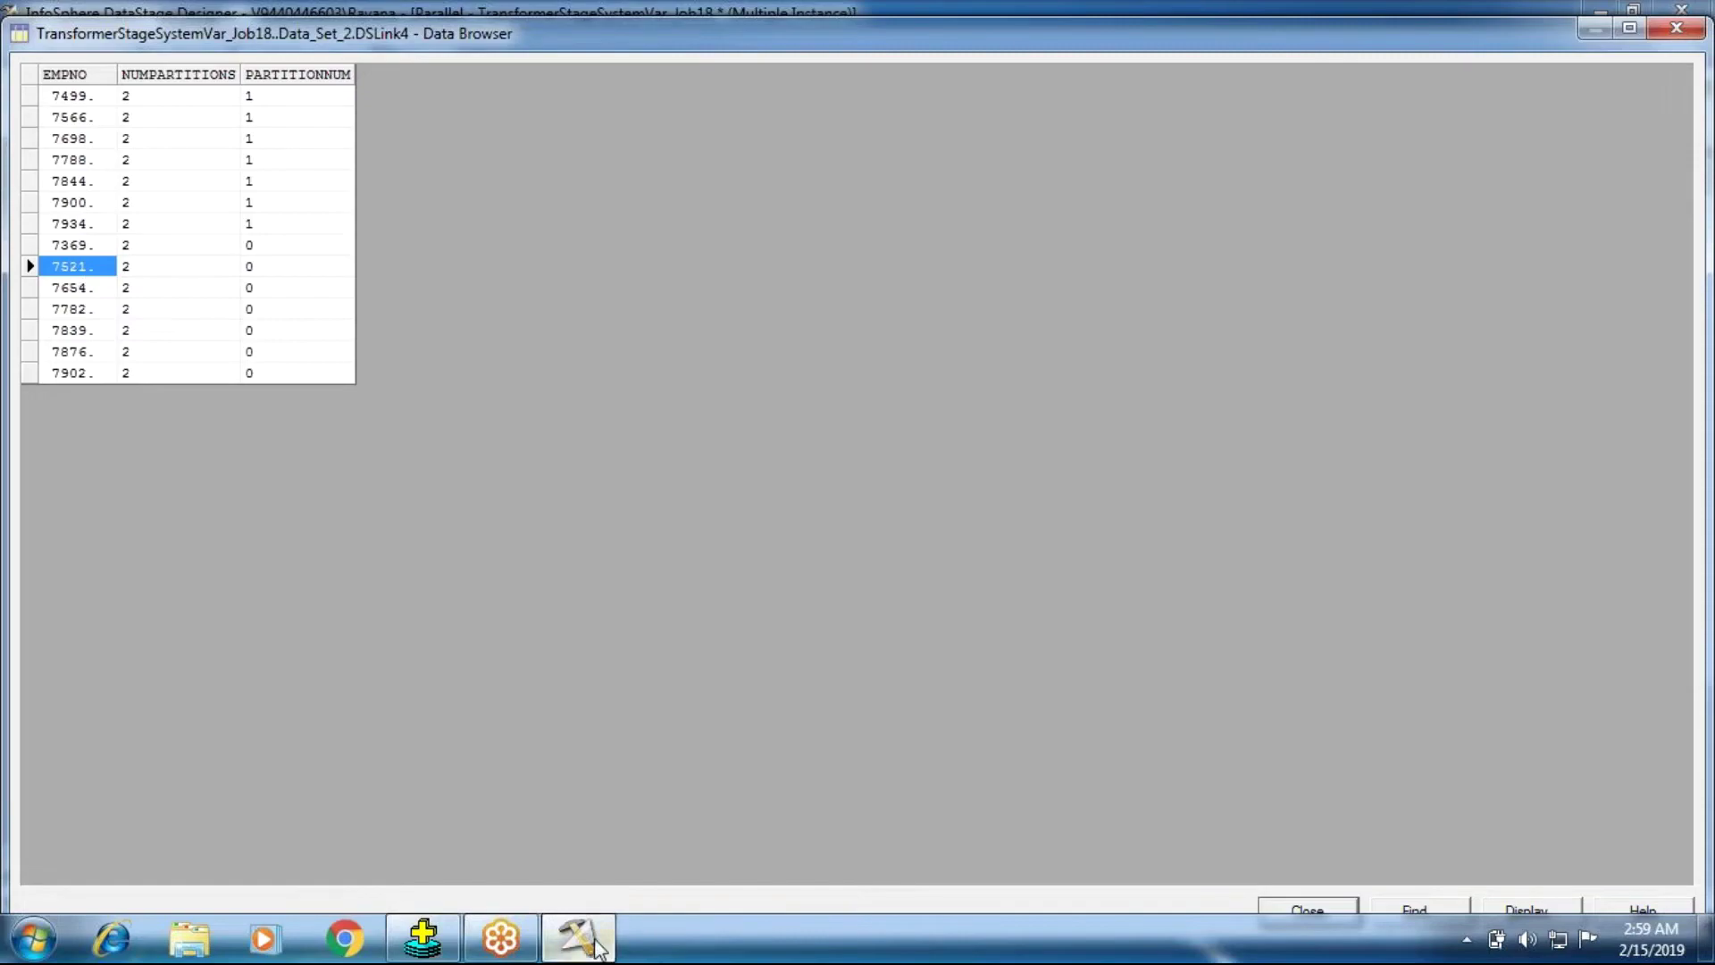
# Mark the fourth emp row in SQL*Plus, check its PARTITIONNUM in the data browser and close the browser.
pyautogui.hotkey('alt', 'Tab')
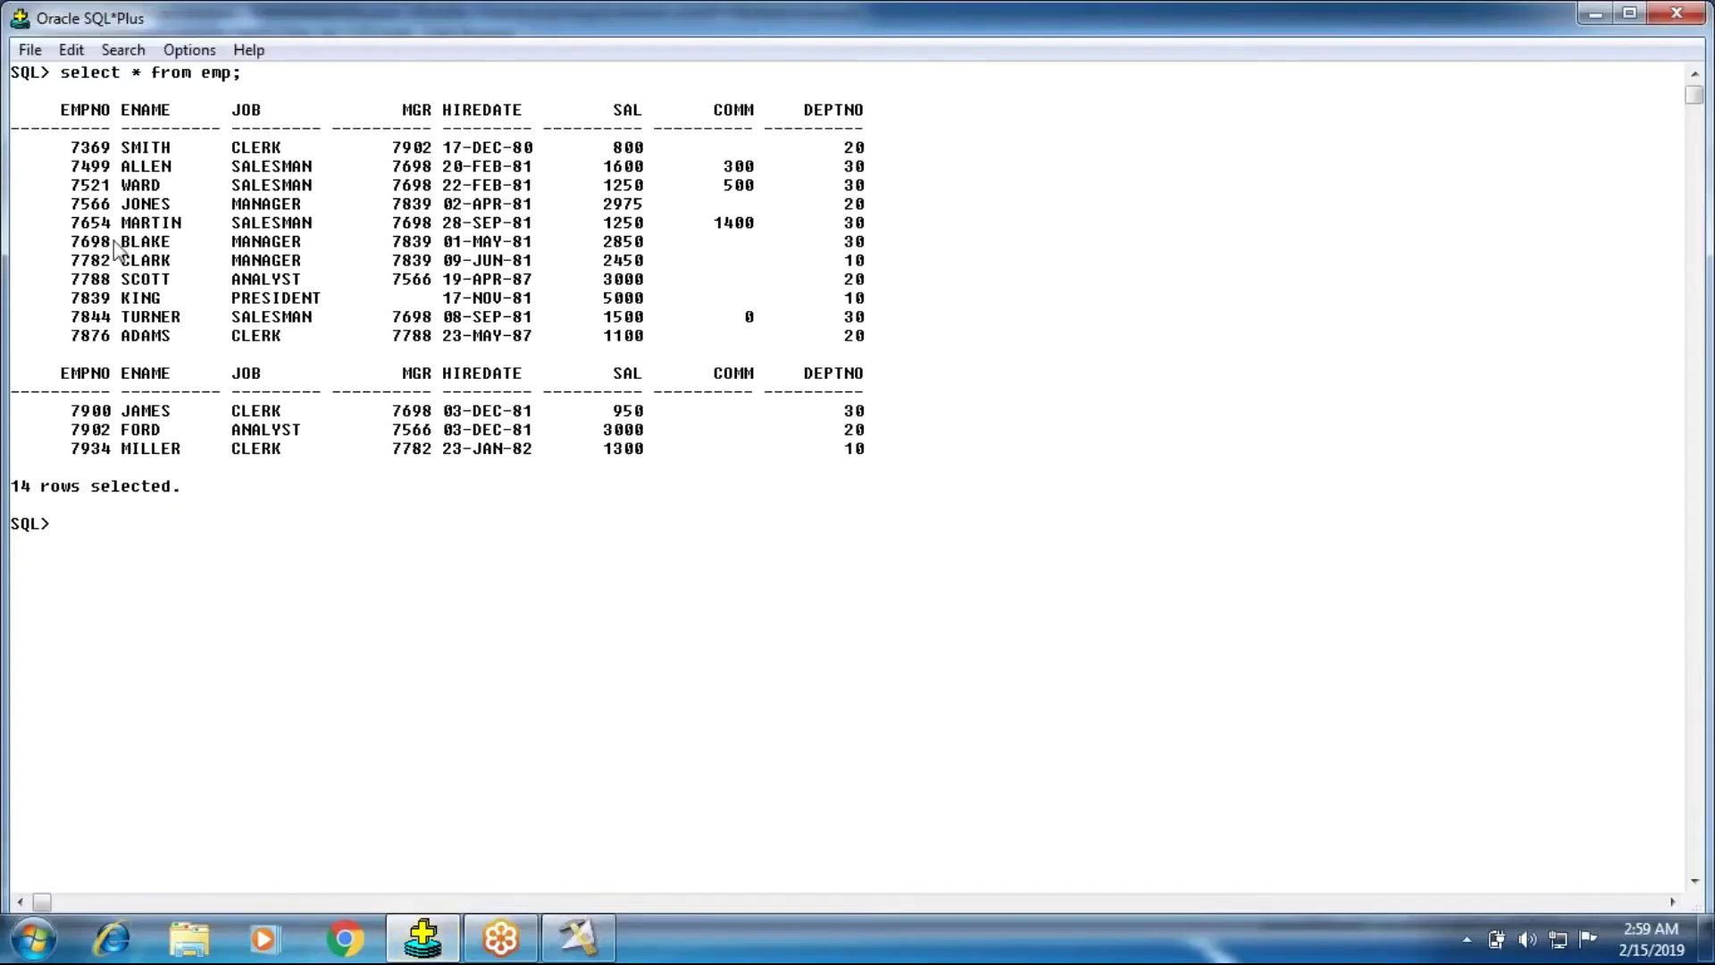
pyautogui.moveTo(61, 198); pyautogui.dragTo(873, 219)
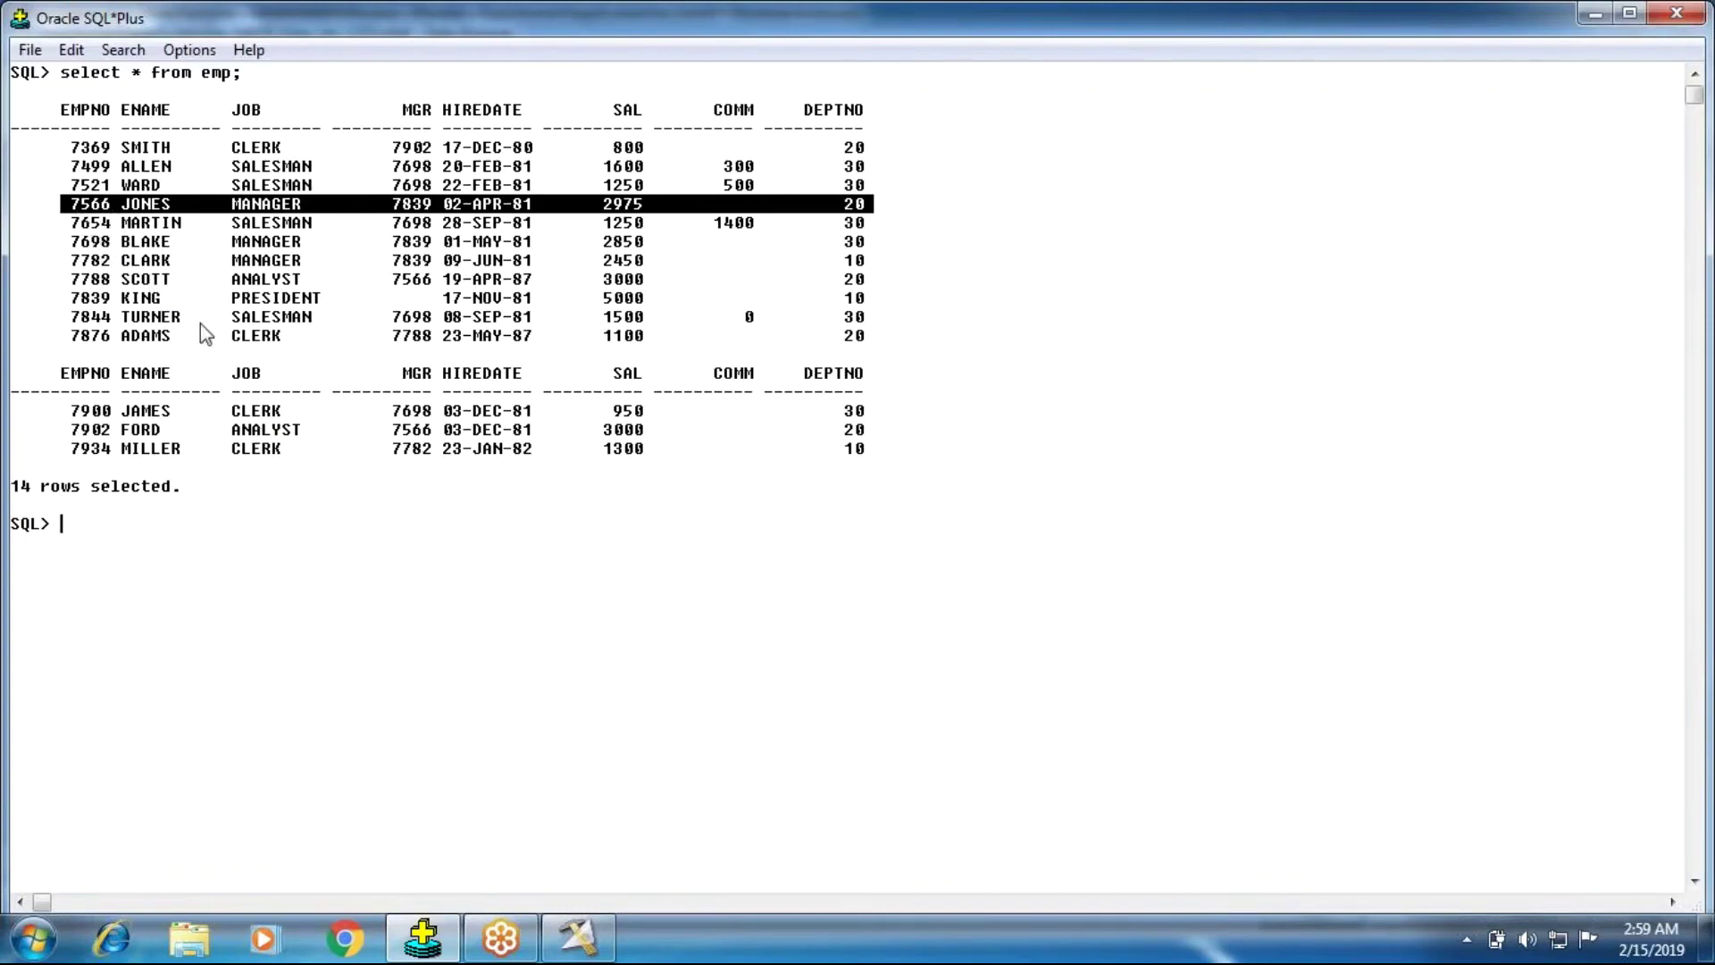
pyautogui.click(578, 938)
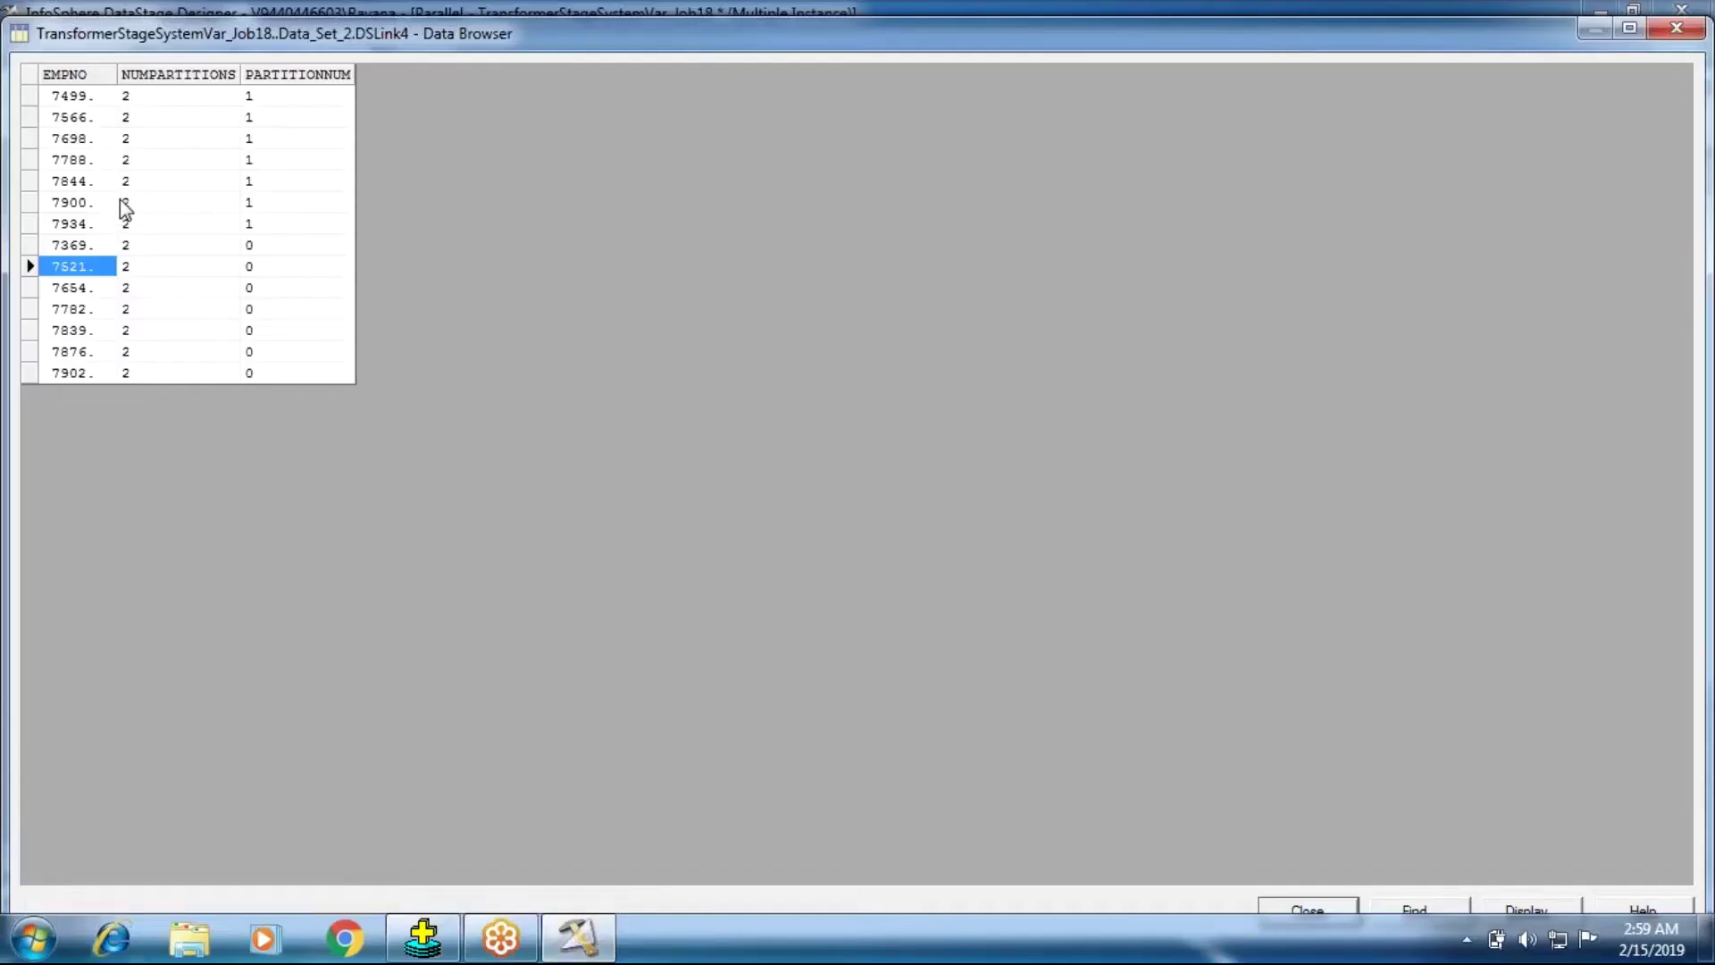
pyautogui.click(293, 118)
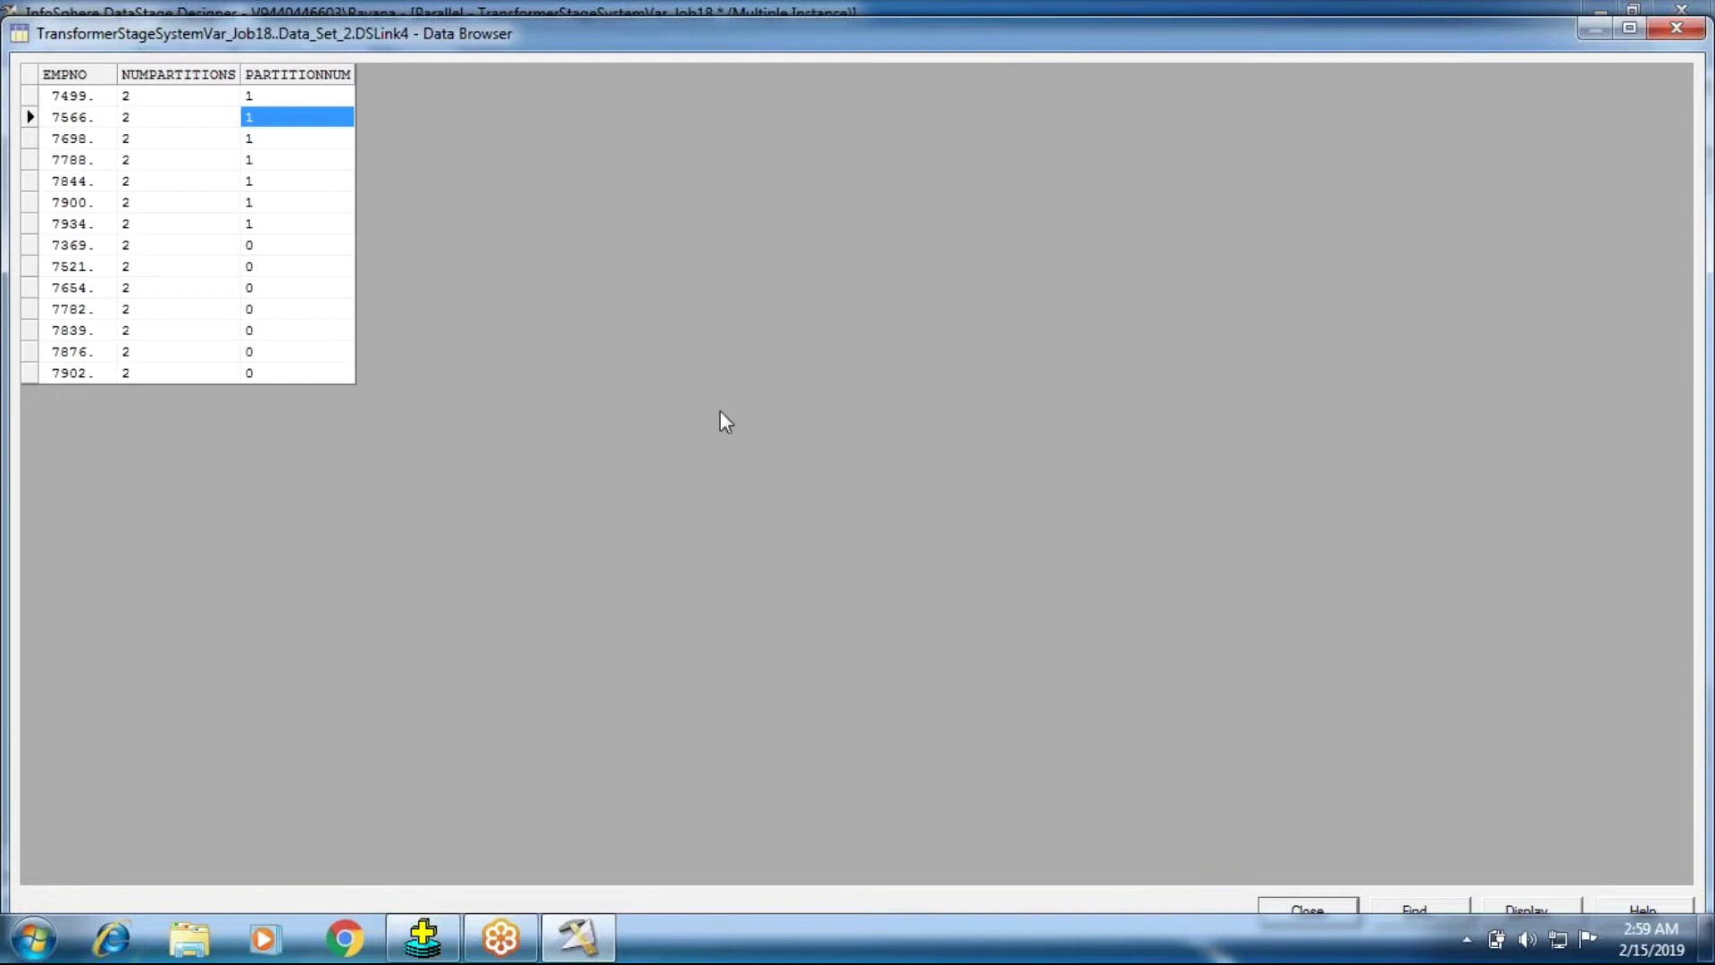
pyautogui.click(1340, 907)
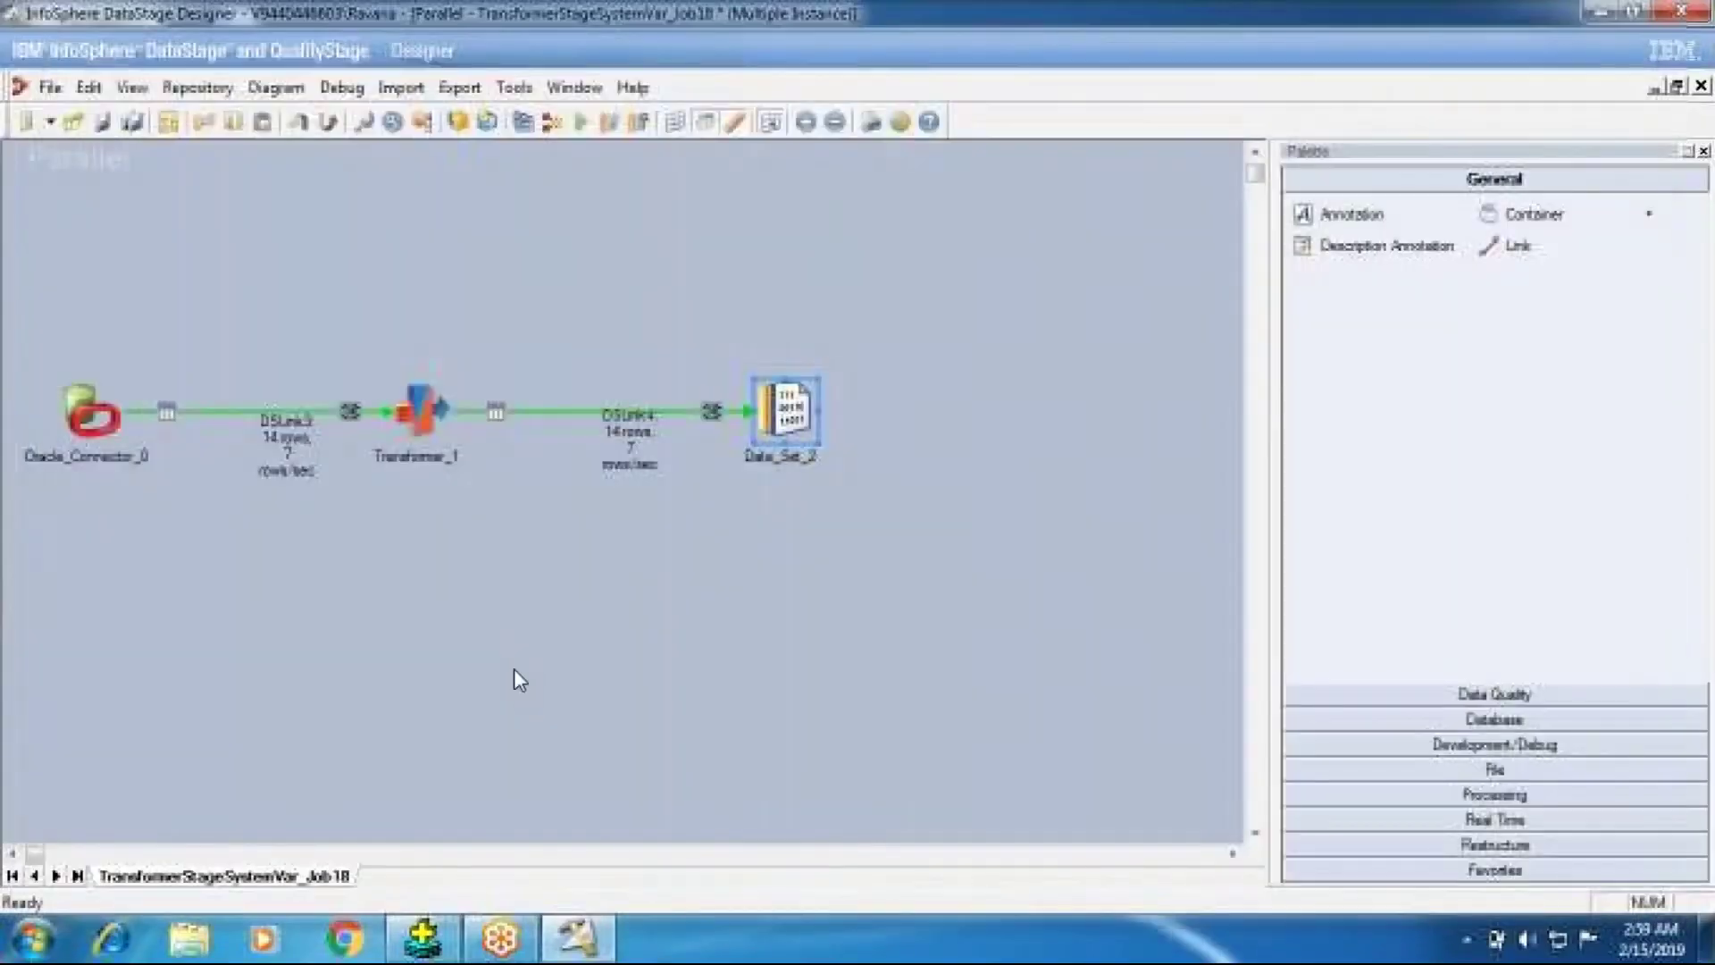
# Review Transformer_1's output derivations, view the data of Data_Set_2 and check the first emp row's PARTITIONNUM.
pyautogui.doubleClick(427, 420)
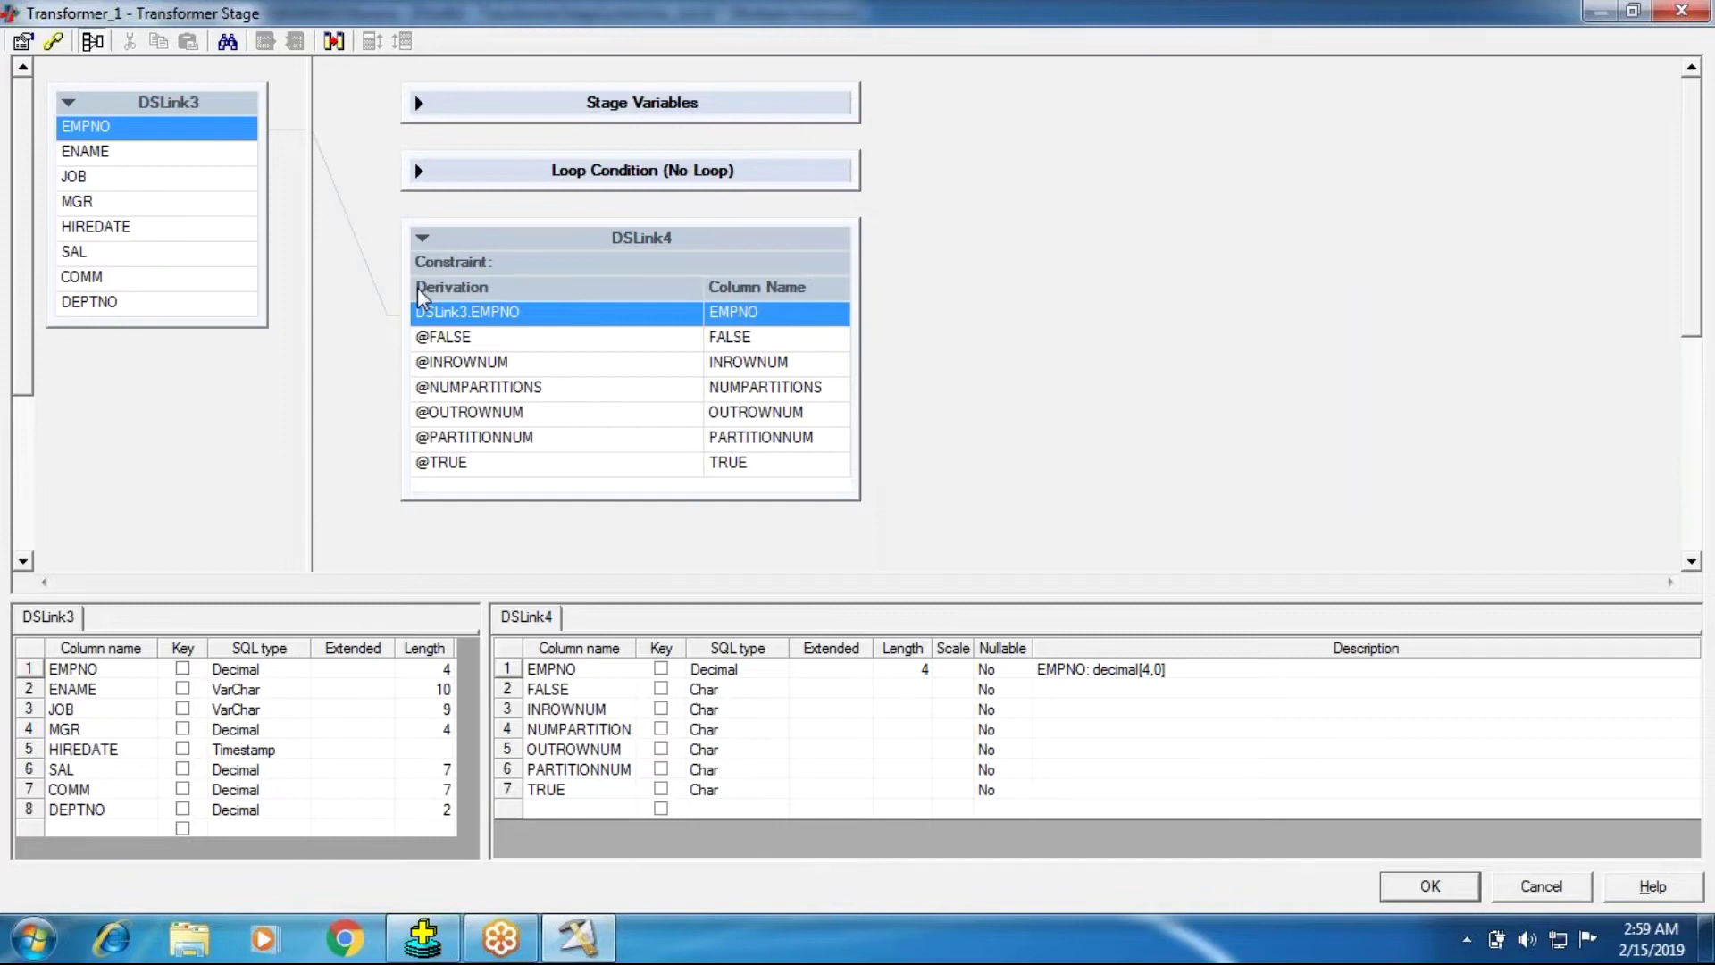
pyautogui.click(1426, 887)
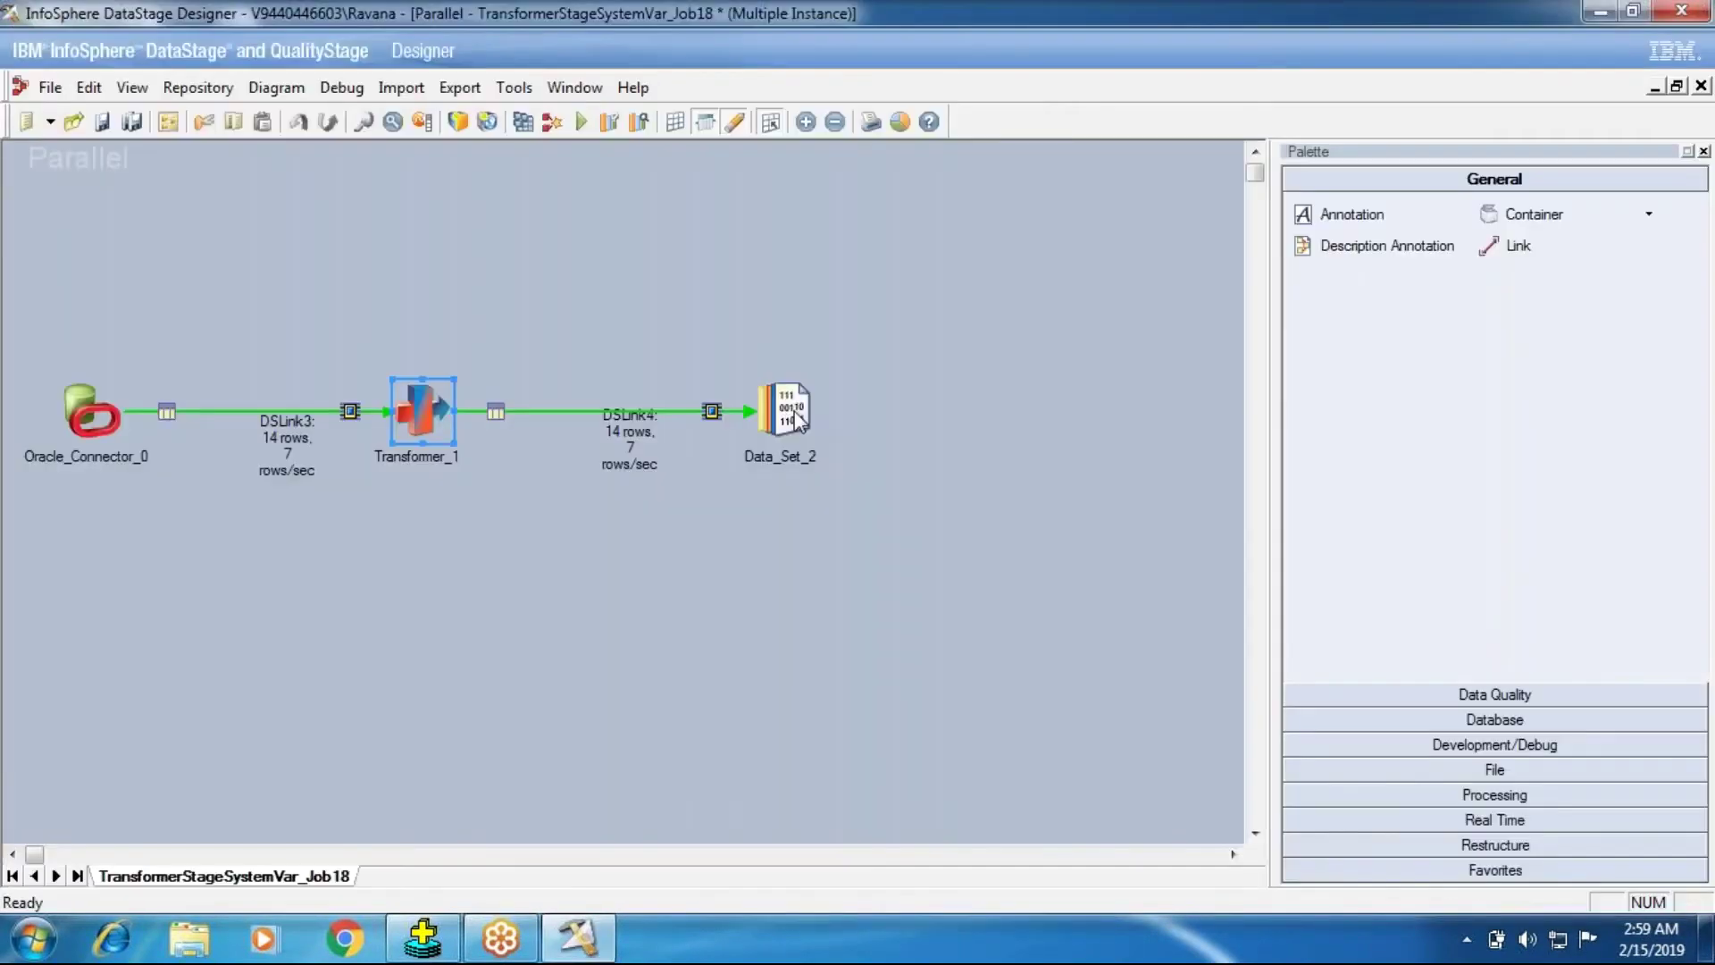
pyautogui.doubleClick(786, 413)
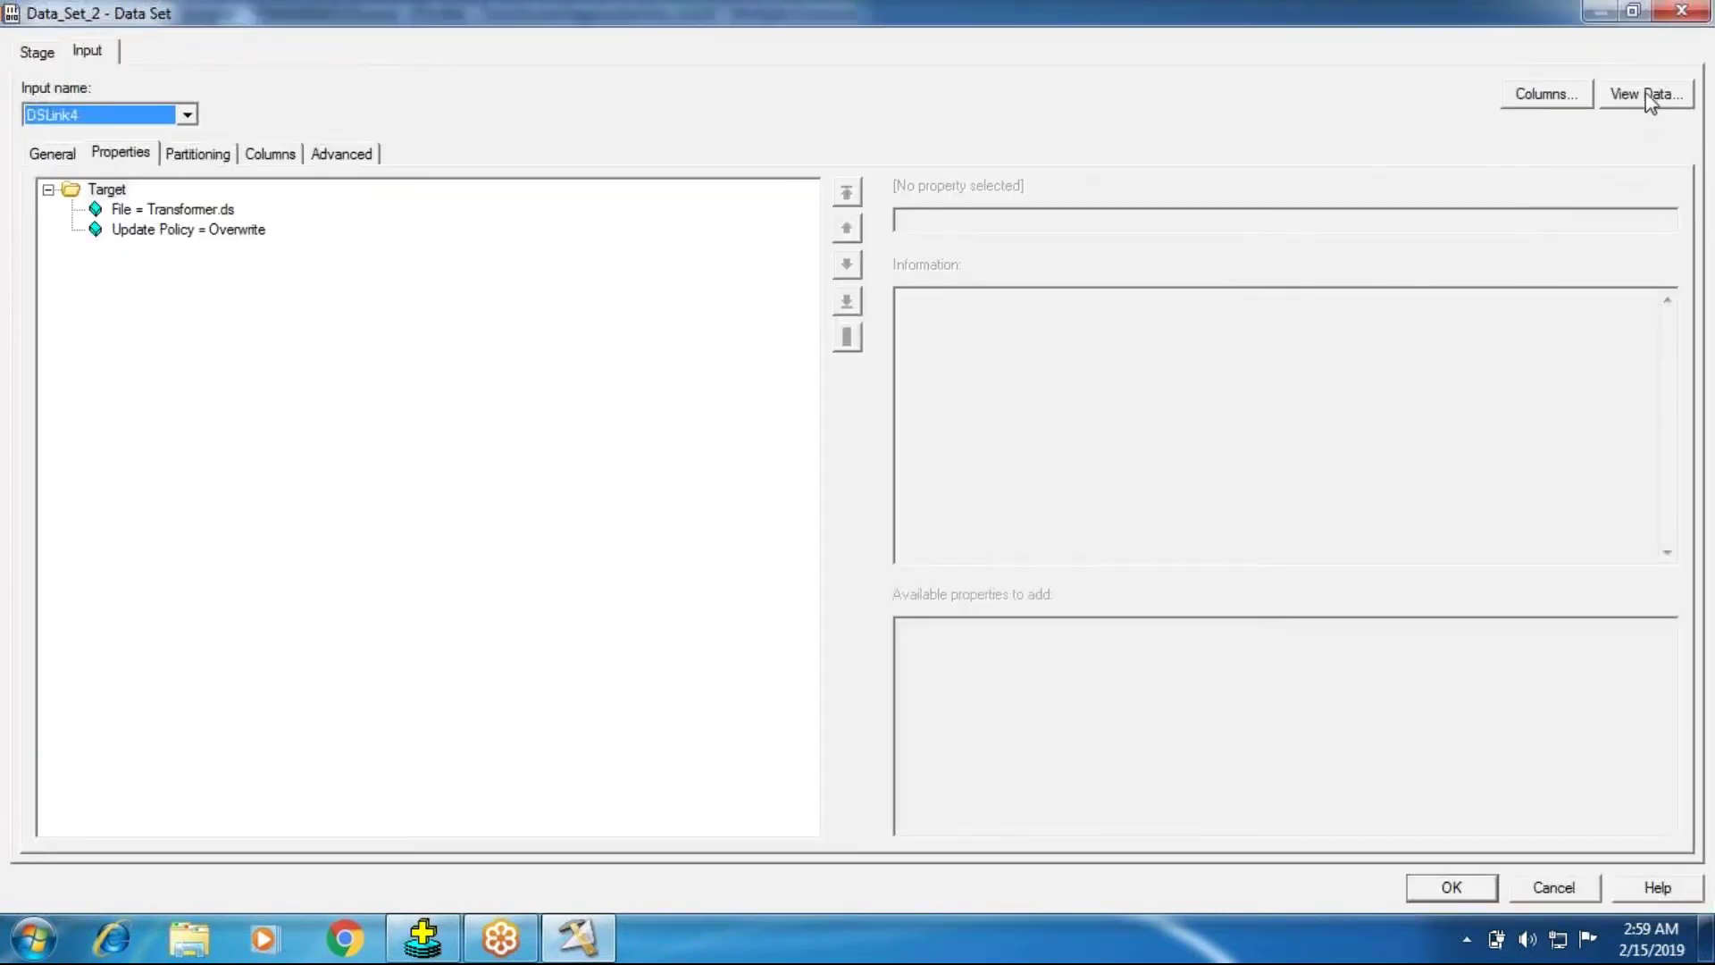
pyautogui.click(1649, 98)
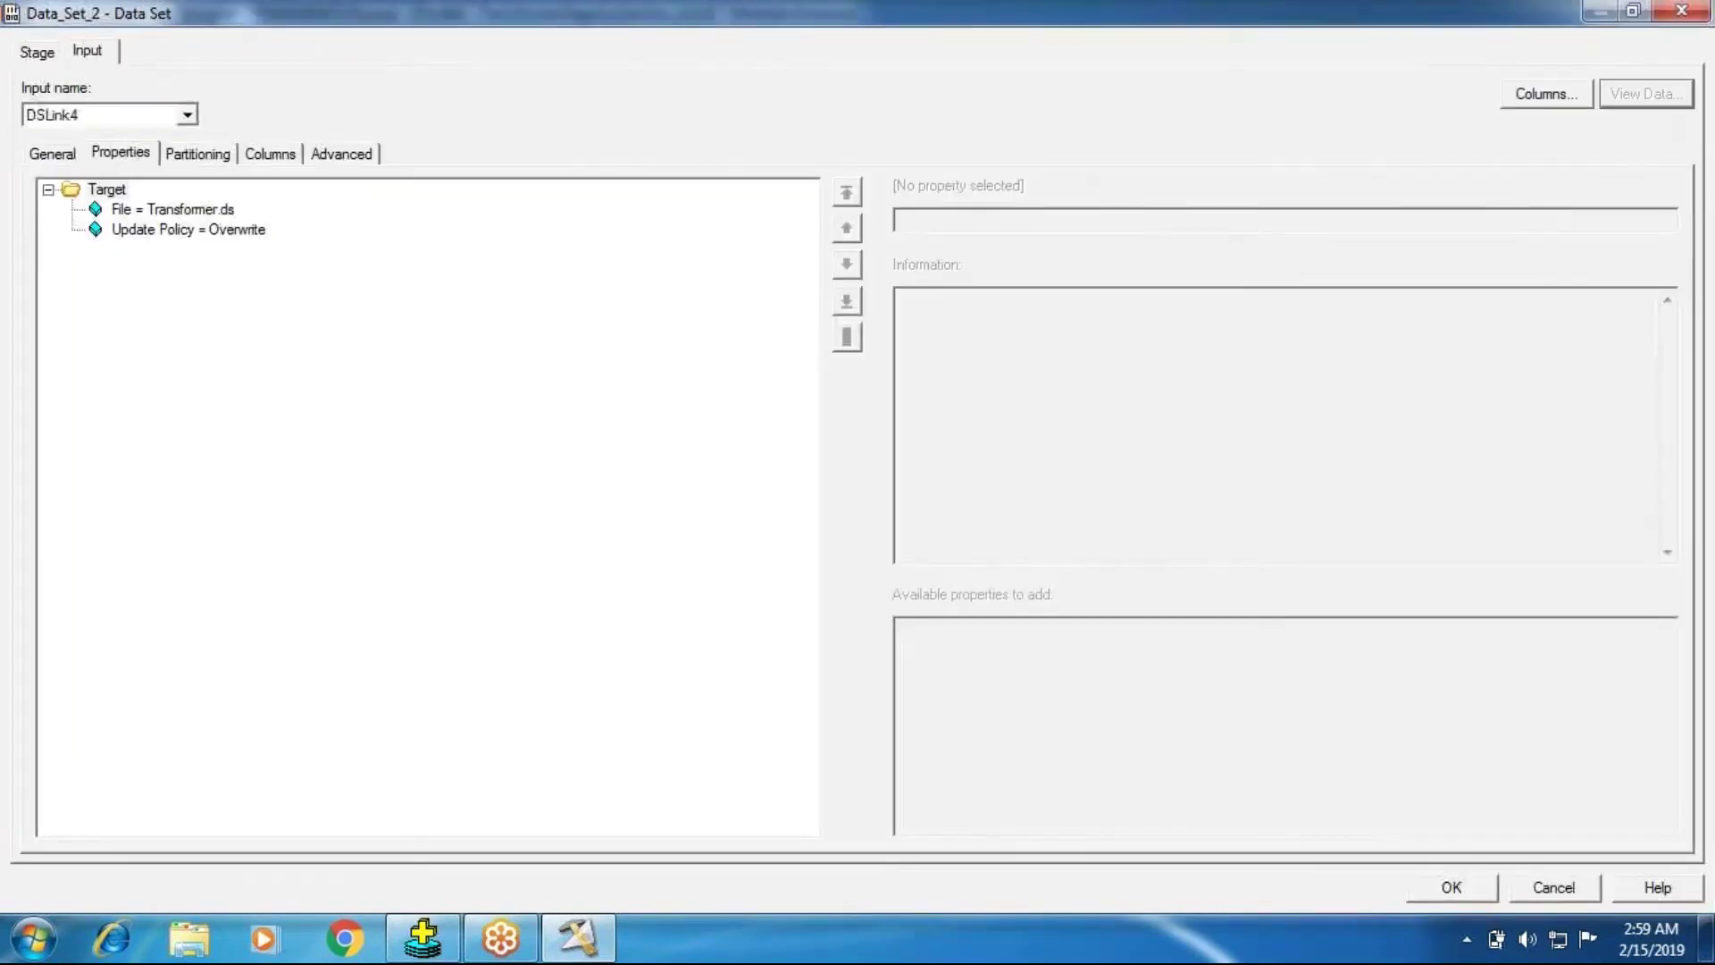
pyautogui.click(1075, 399)
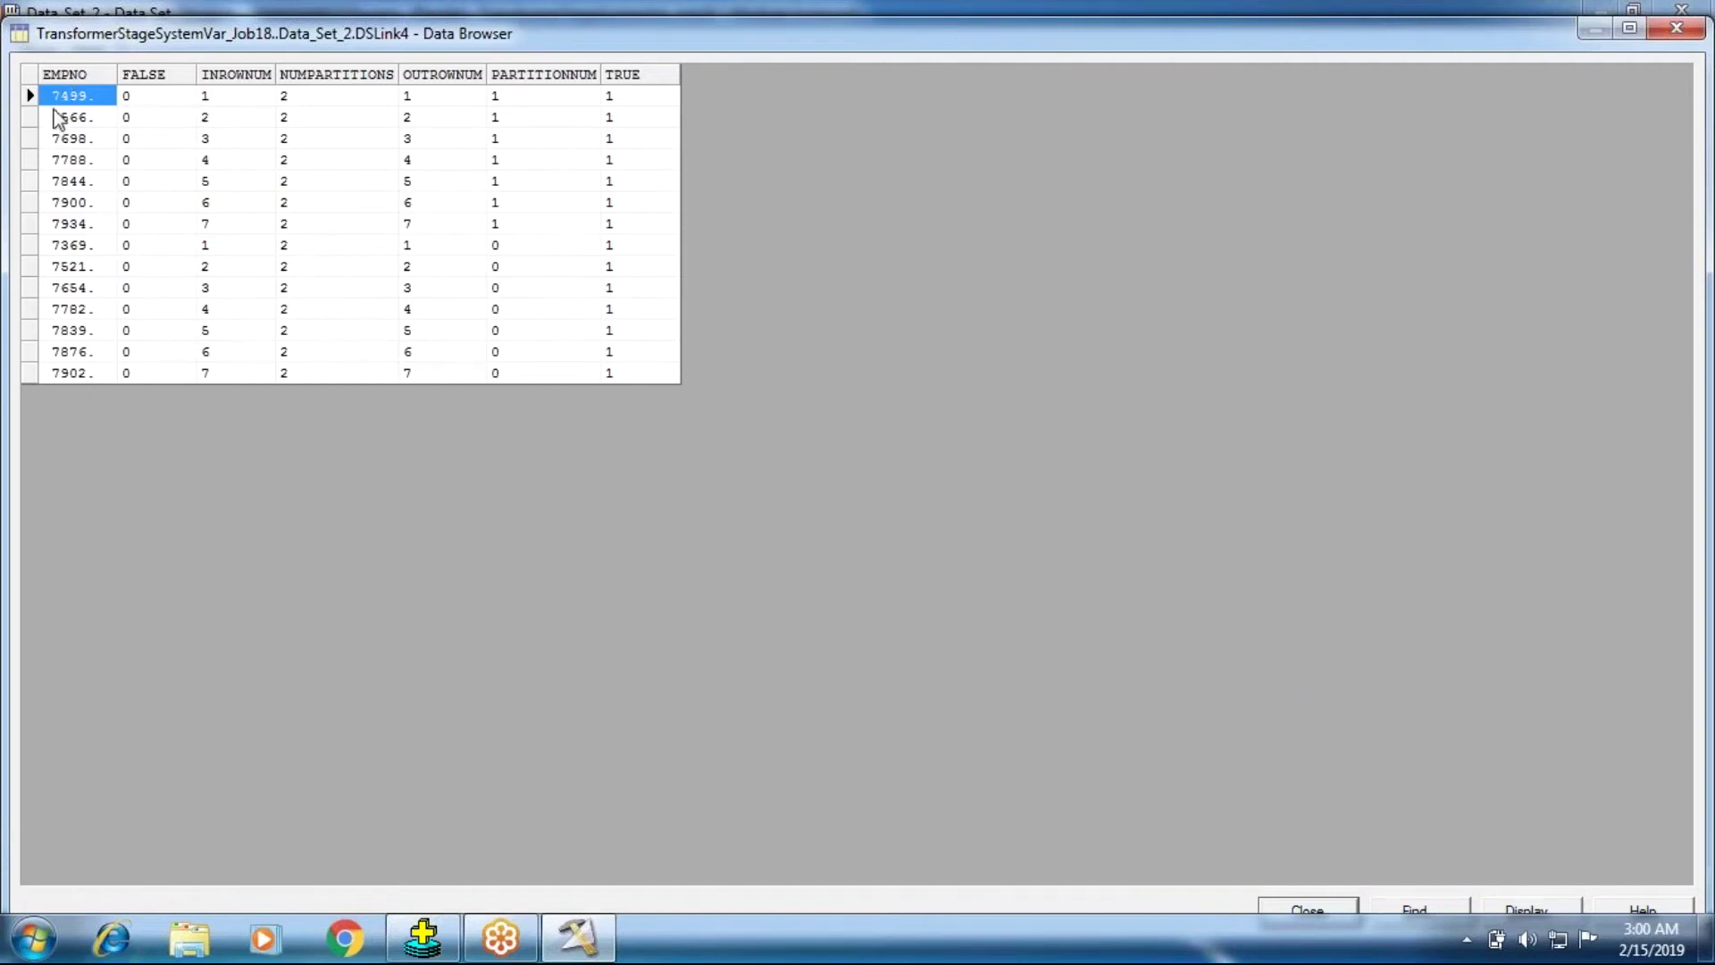
pyautogui.click(494, 249)
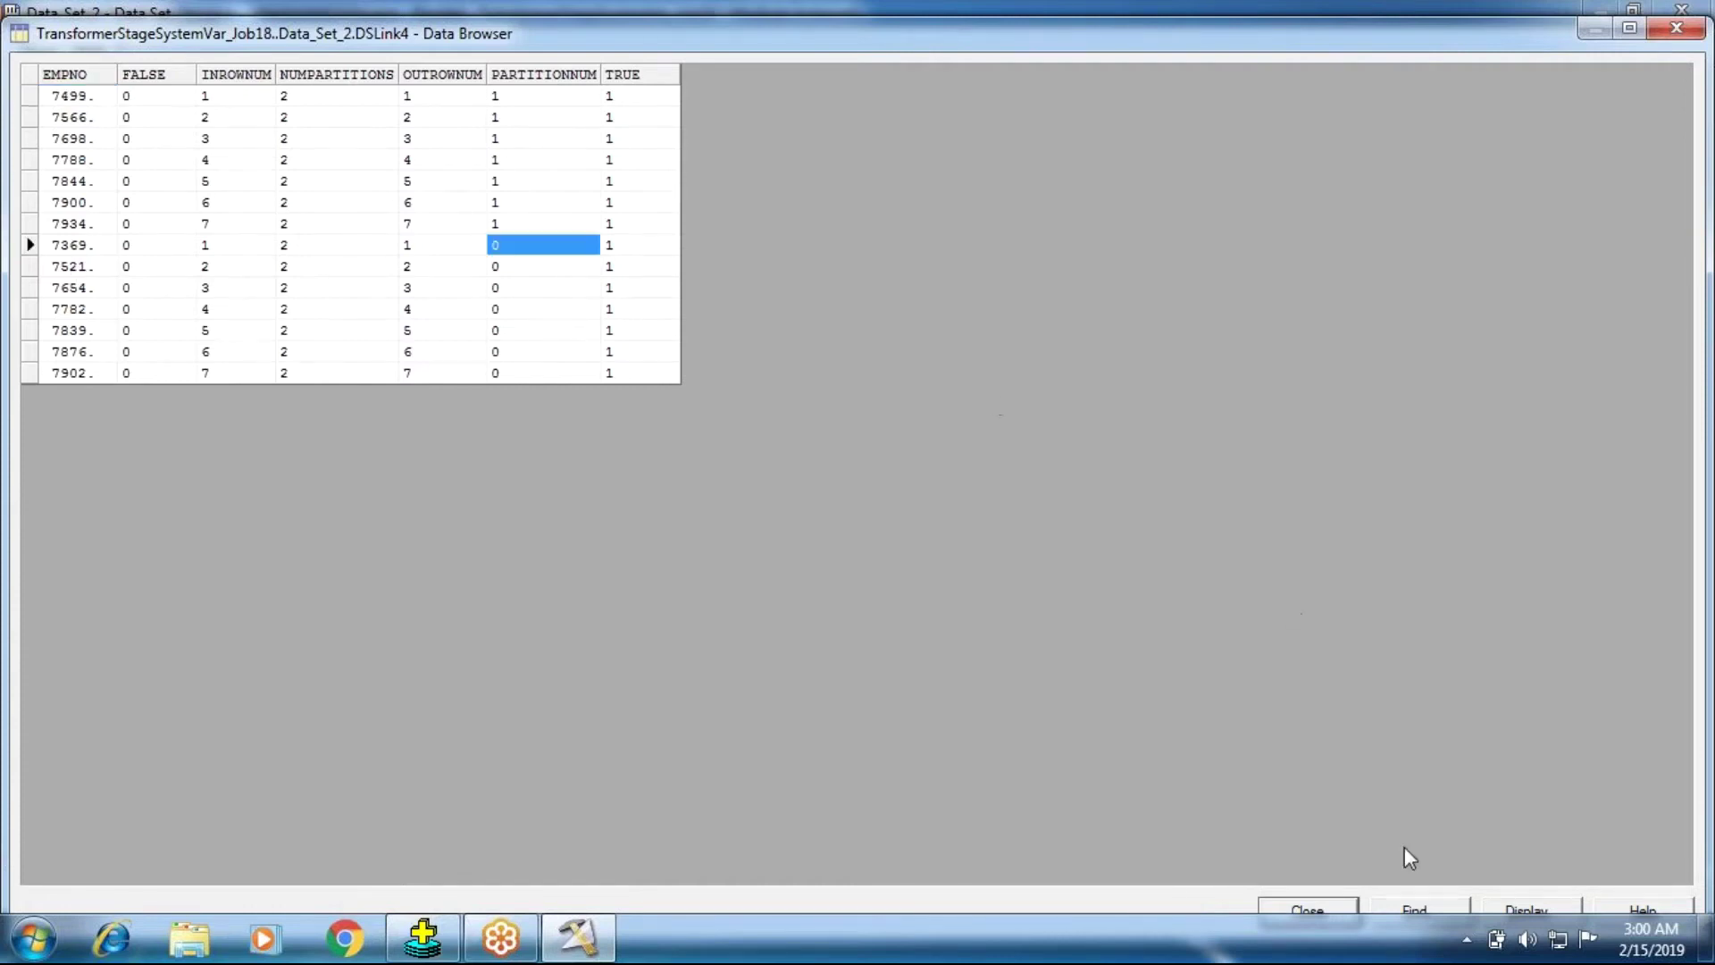
# Limit the data browser's displayed columns to EMPNO, NUMPARTITIONS and PARTITIONNUM.
pyautogui.click(1508, 920)
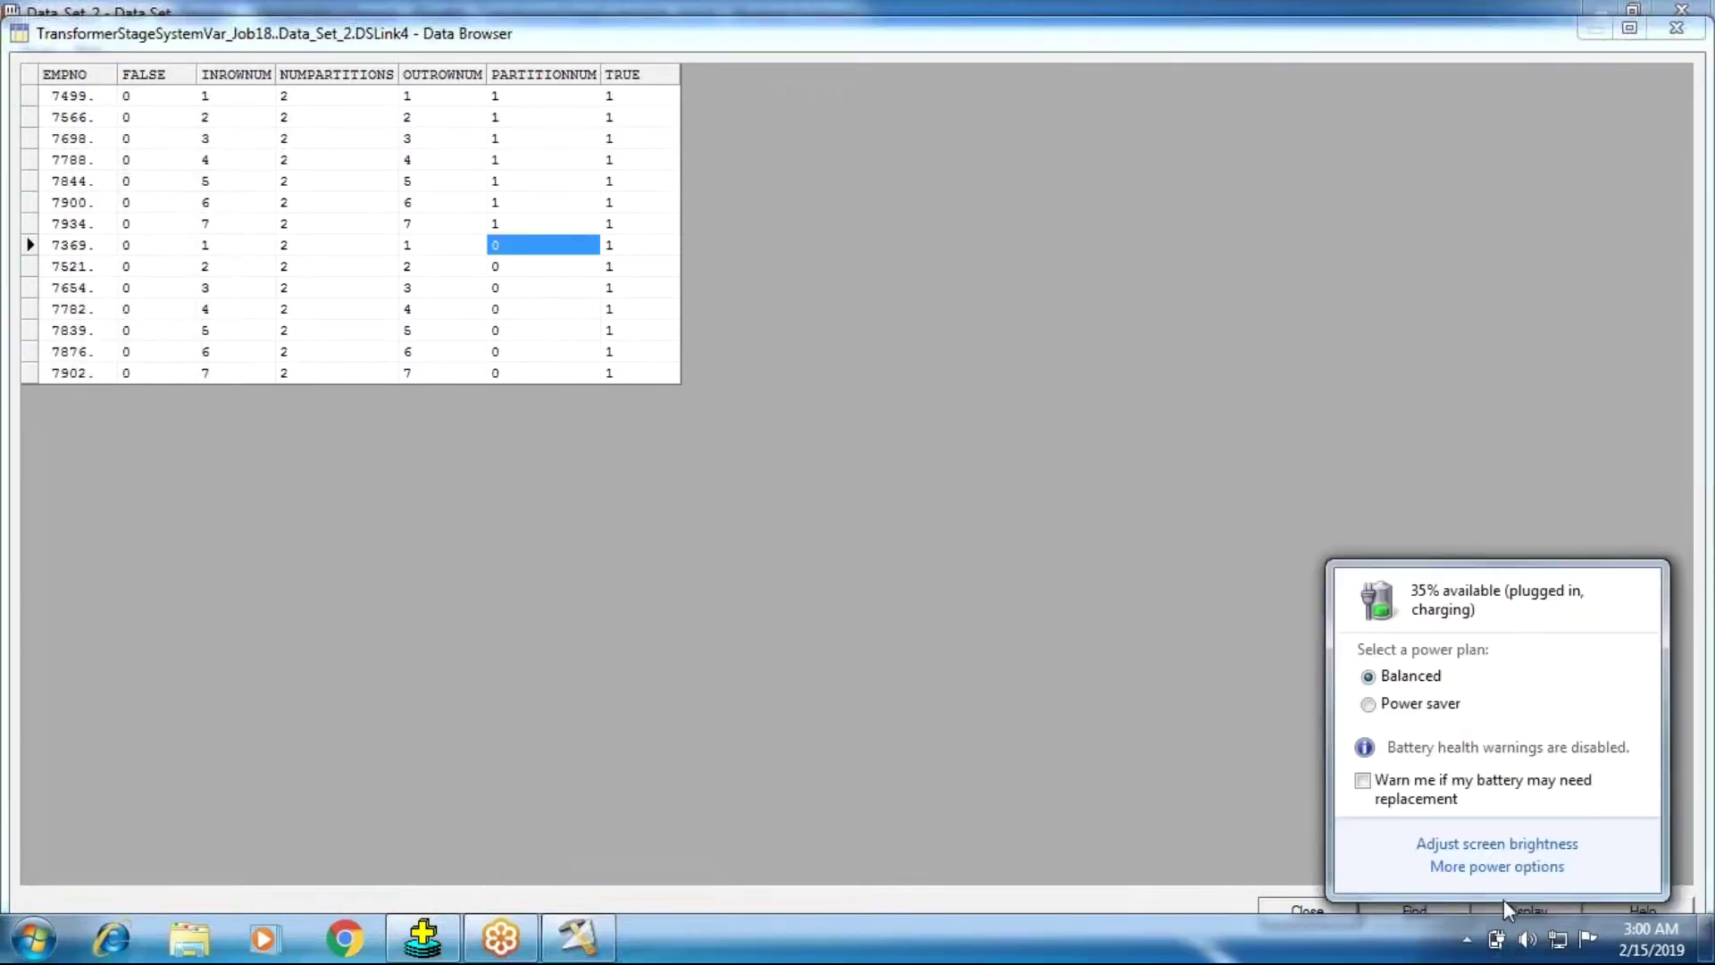
pyautogui.click(1504, 899)
pyautogui.click(1508, 904)
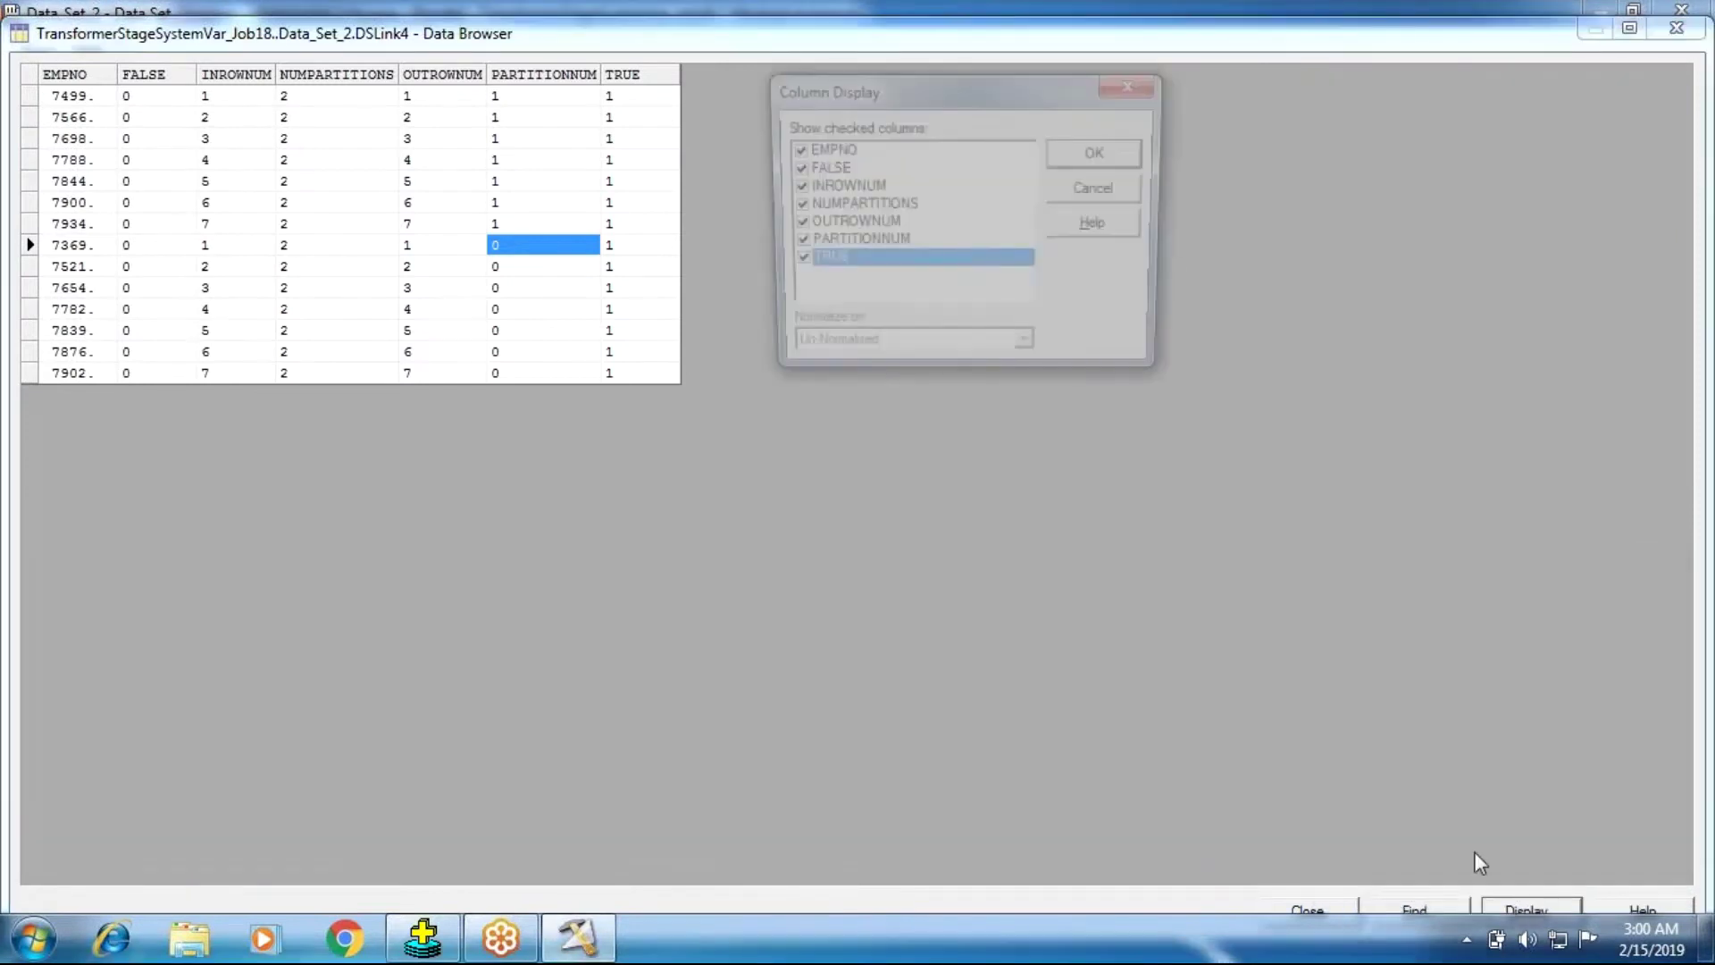
pyautogui.click(792, 150)
pyautogui.click(792, 168)
pyautogui.click(791, 186)
pyautogui.click(792, 150)
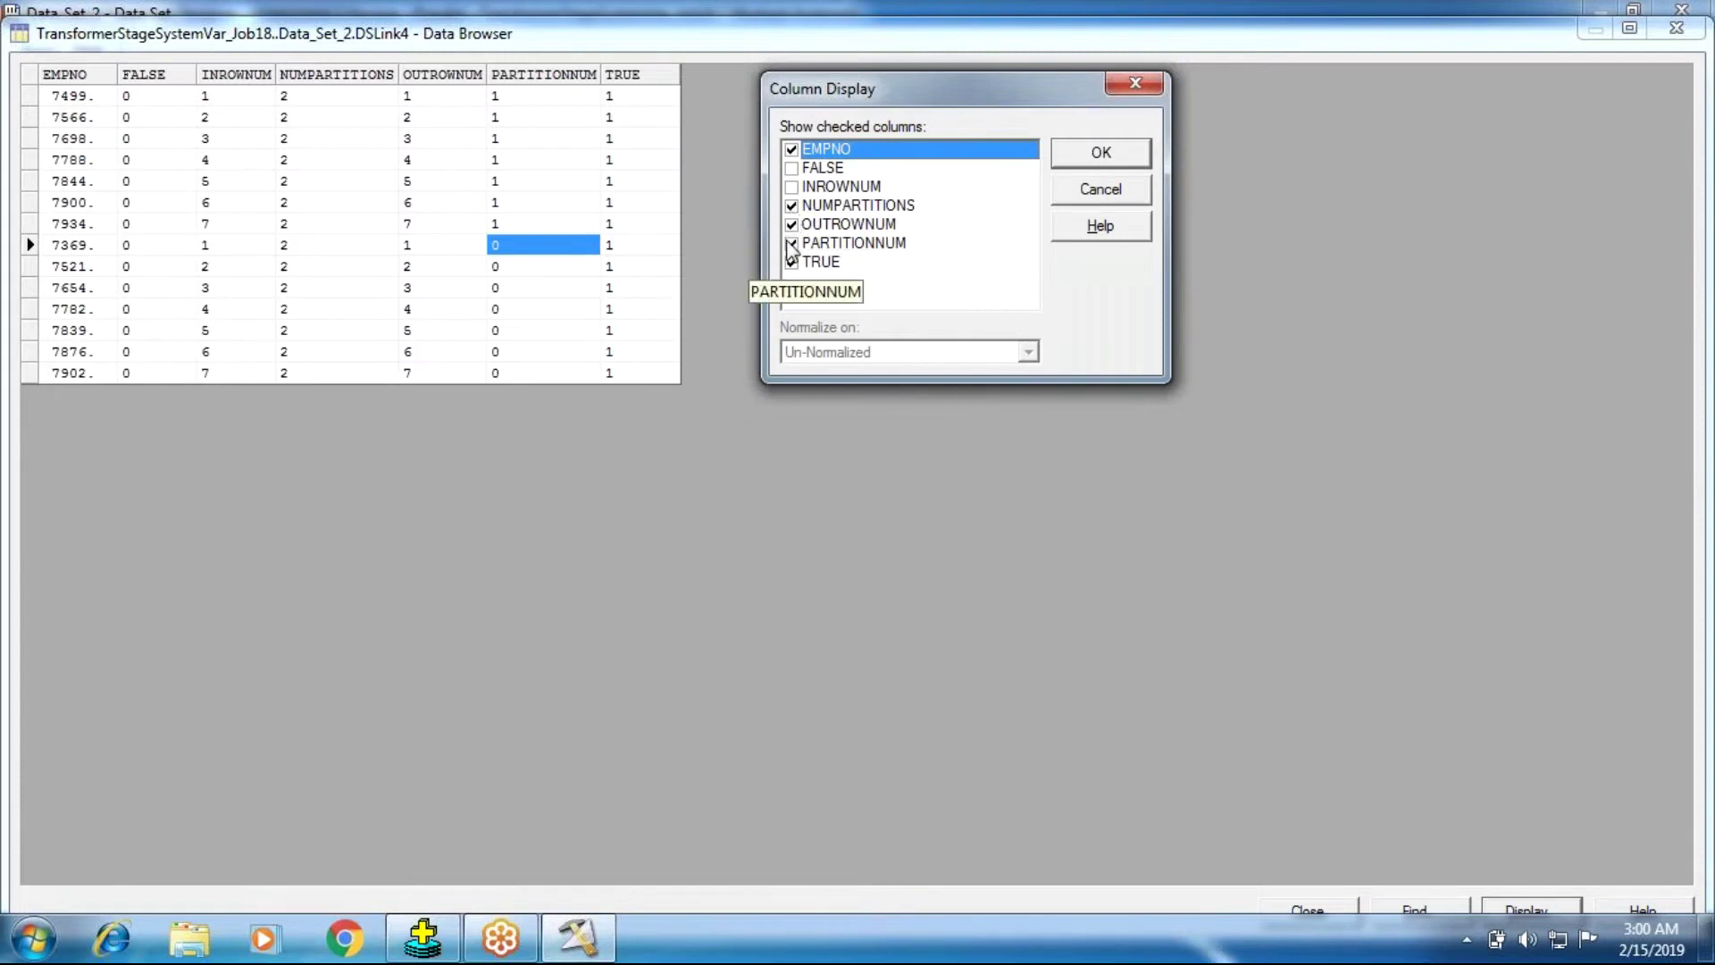
pyautogui.click(791, 224)
pyautogui.click(791, 243)
pyautogui.click(791, 261)
pyautogui.click(792, 243)
pyautogui.click(1081, 155)
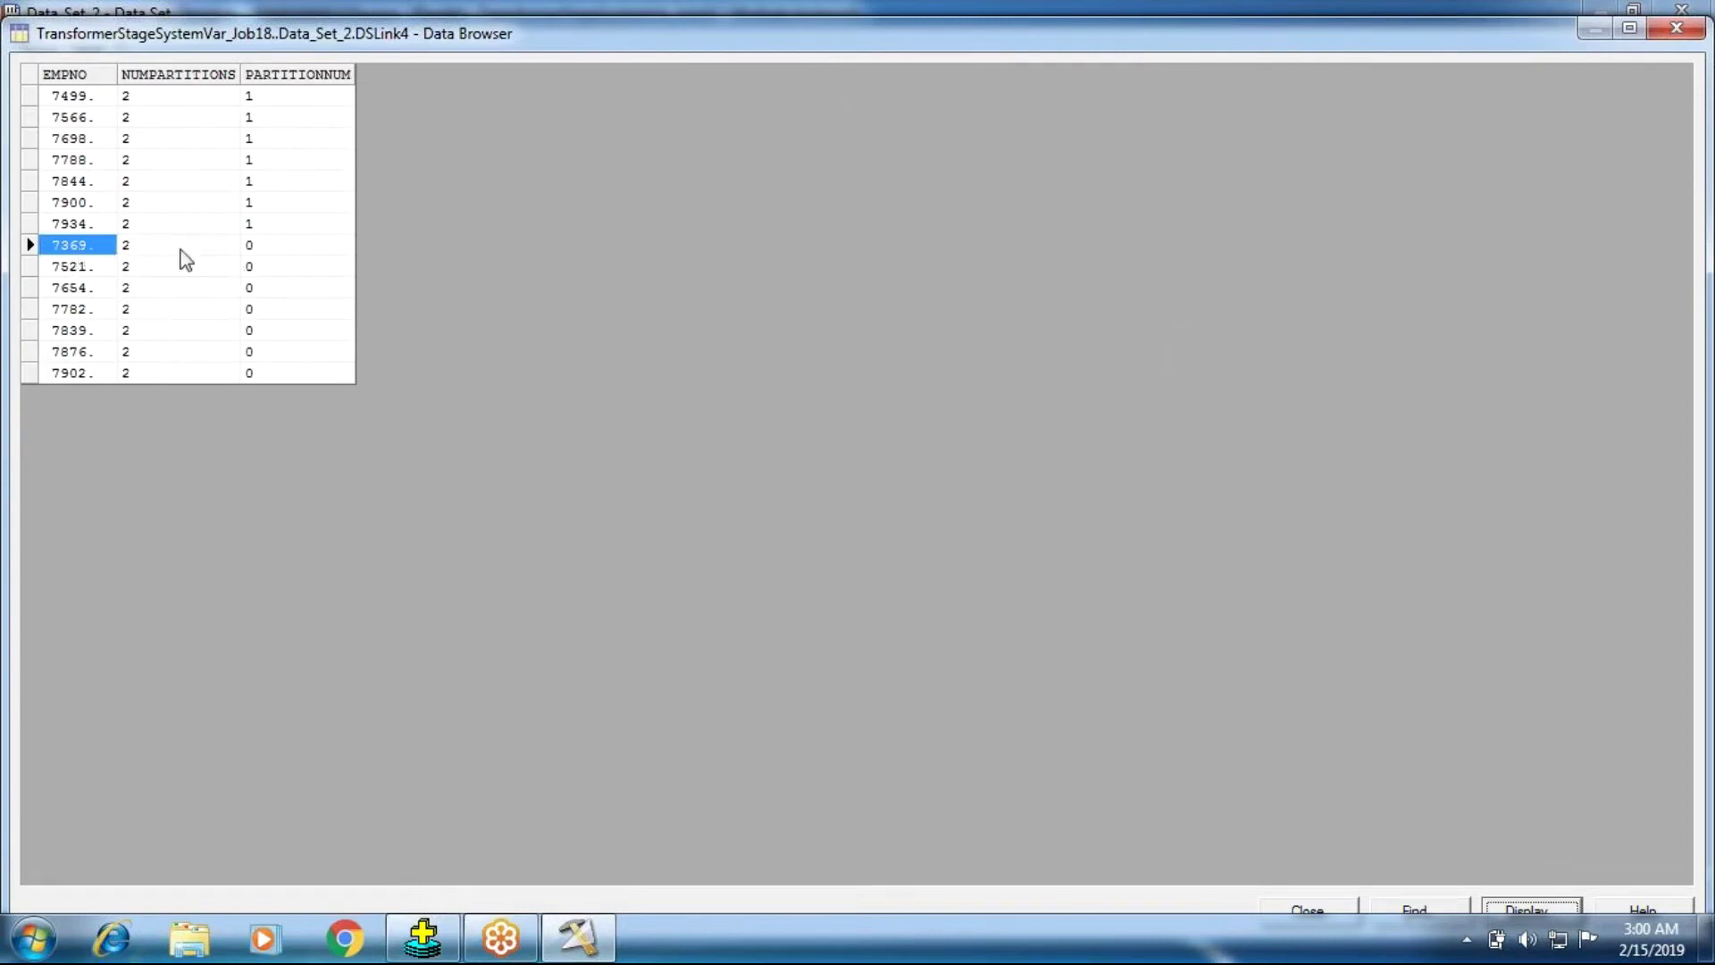
# Compare the PARTITIONNUM values of the first and second emp rows in the data browser.
pyautogui.click(277, 250)
pyautogui.click(93, 250)
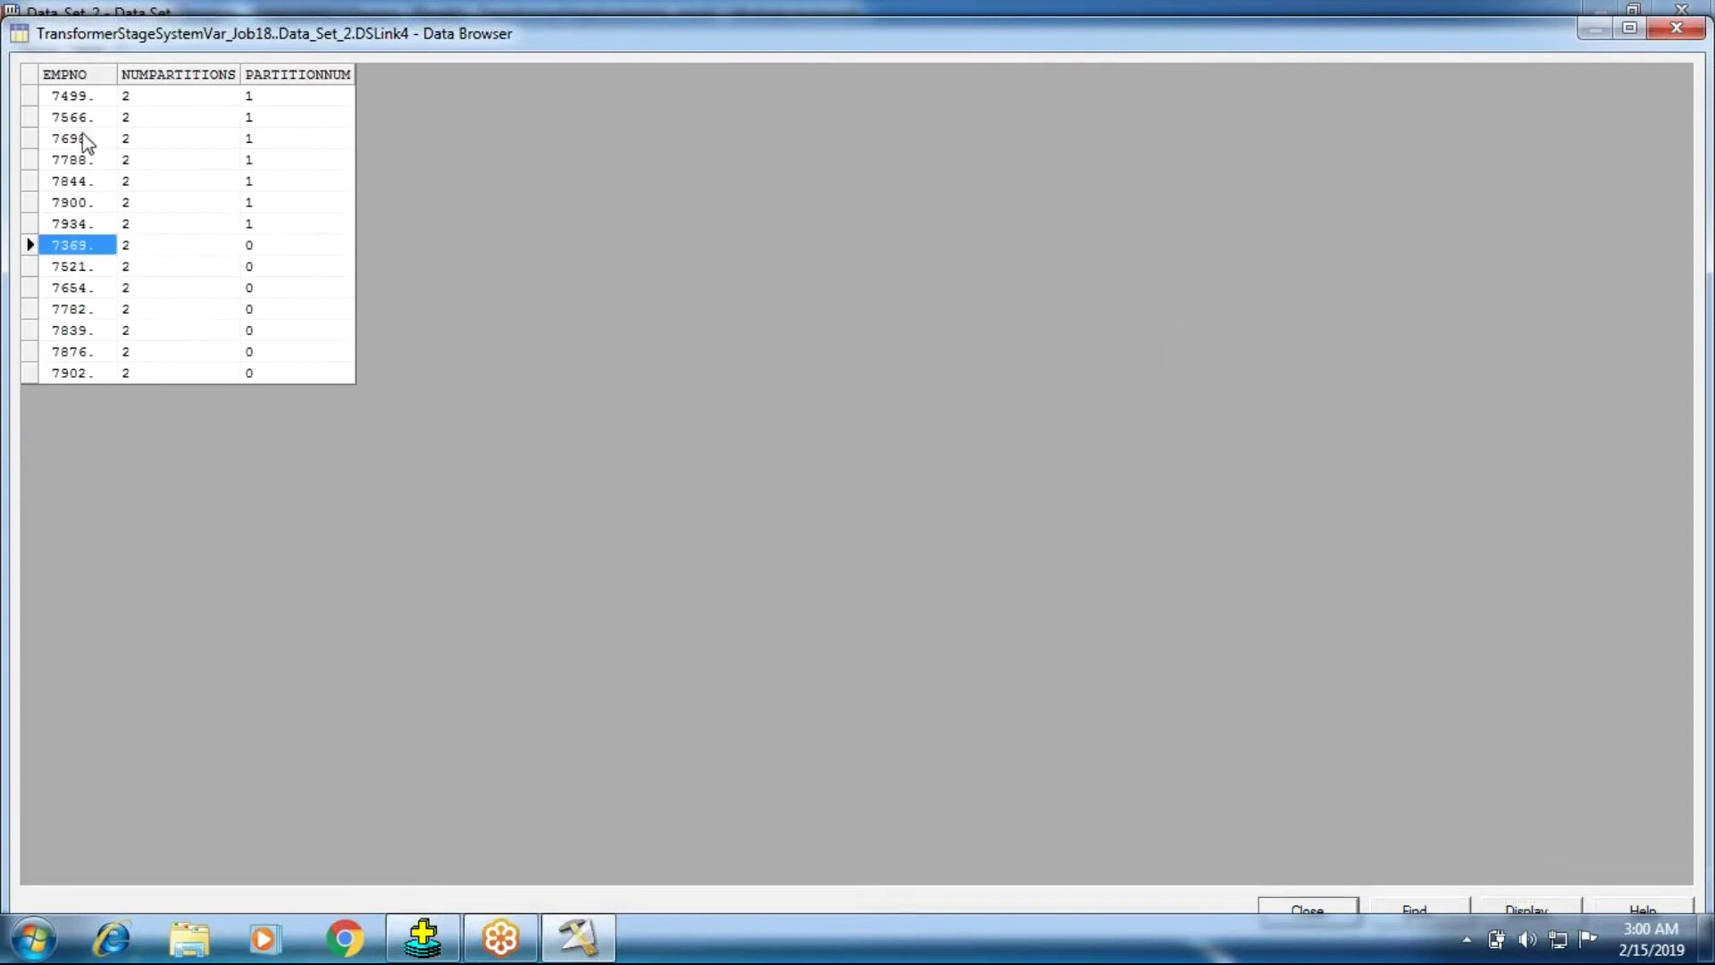
pyautogui.click(89, 97)
pyautogui.click(256, 101)
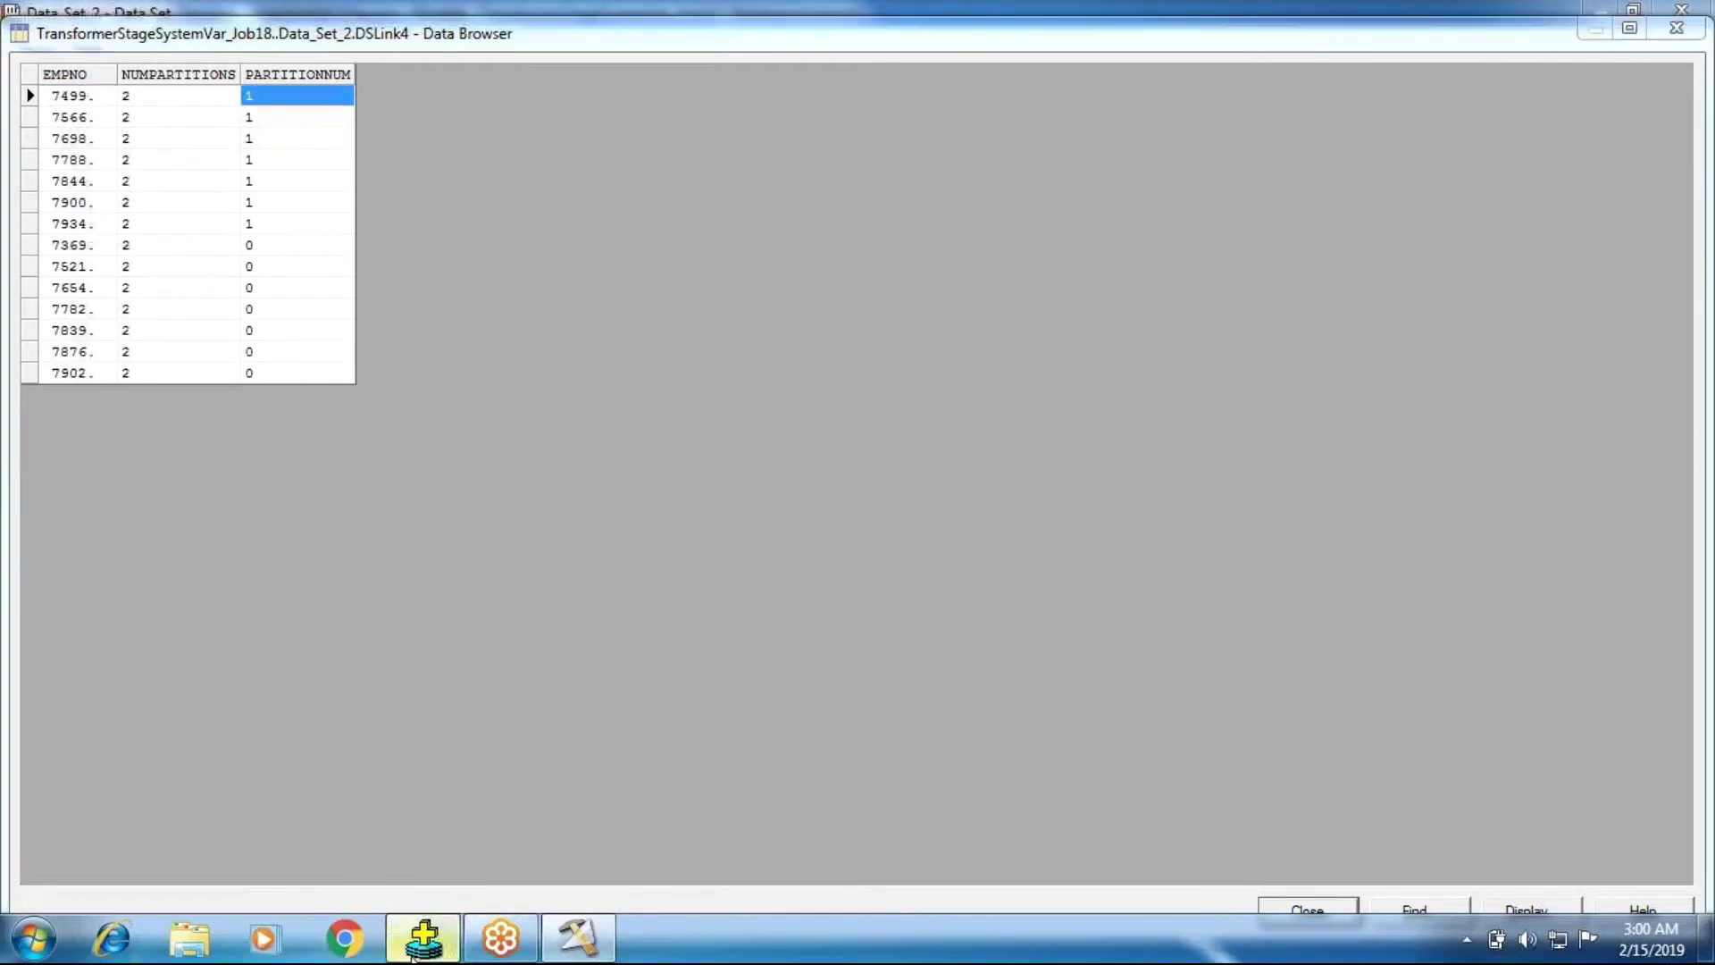
# Look up the third emp row between SQL*Plus and the data browser, and mark the fourth row in SQL*Plus.
pyautogui.click(436, 943)
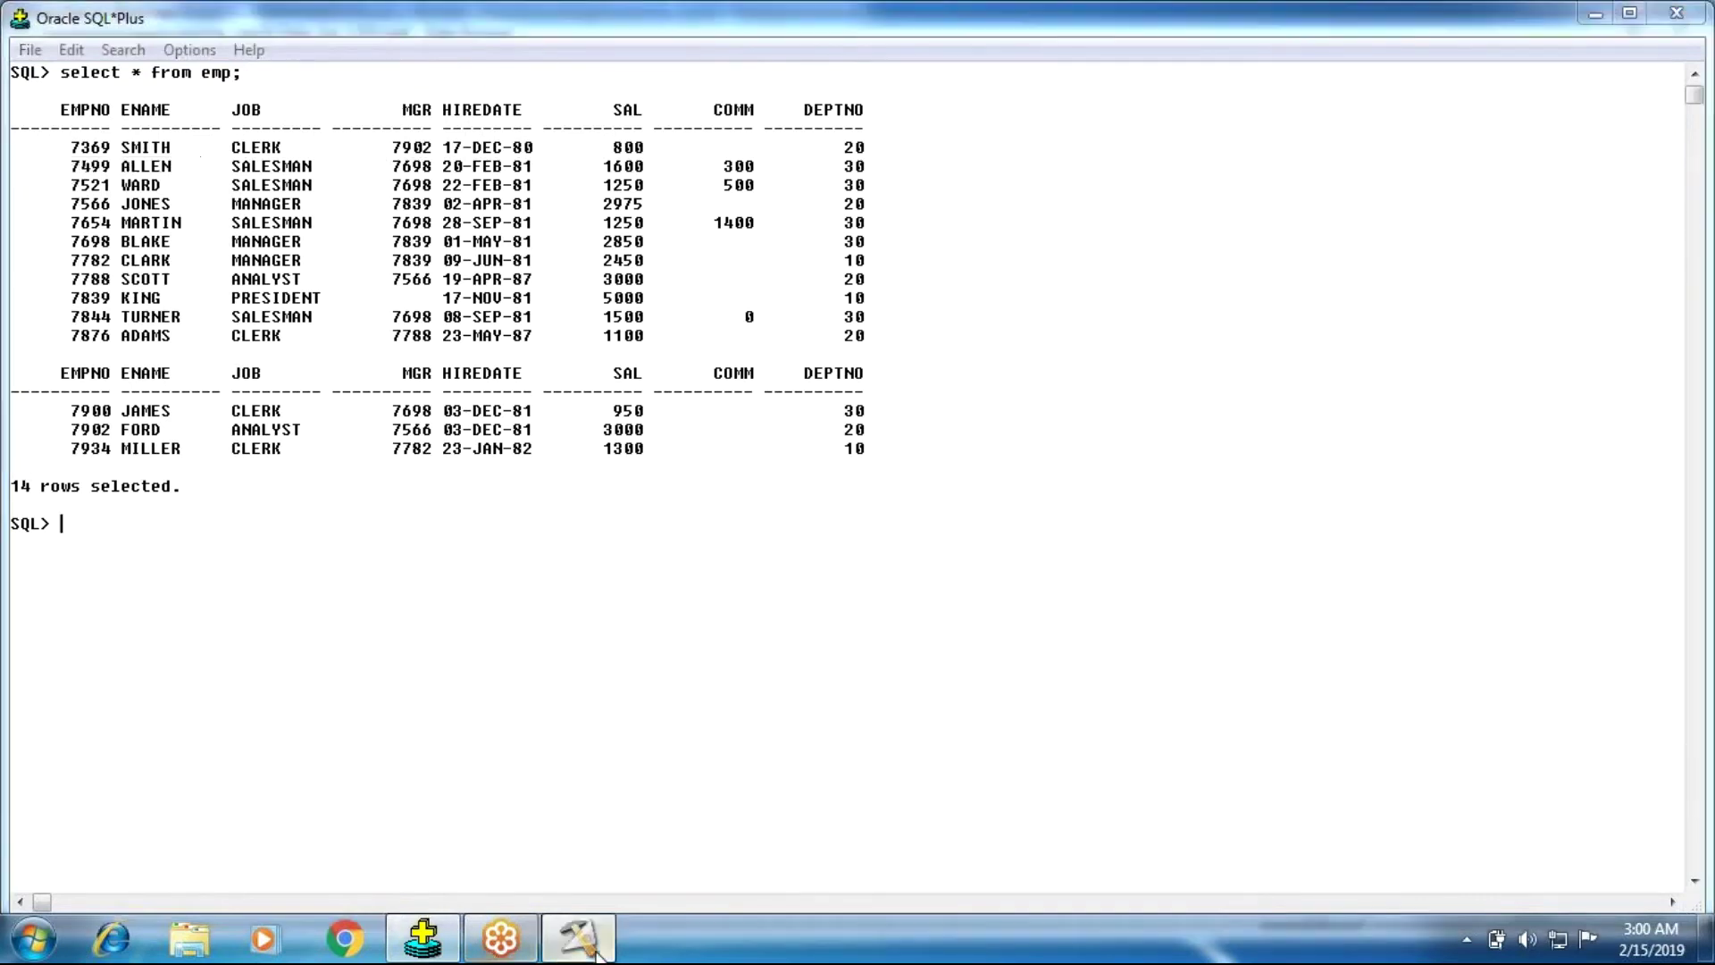
pyautogui.click(596, 952)
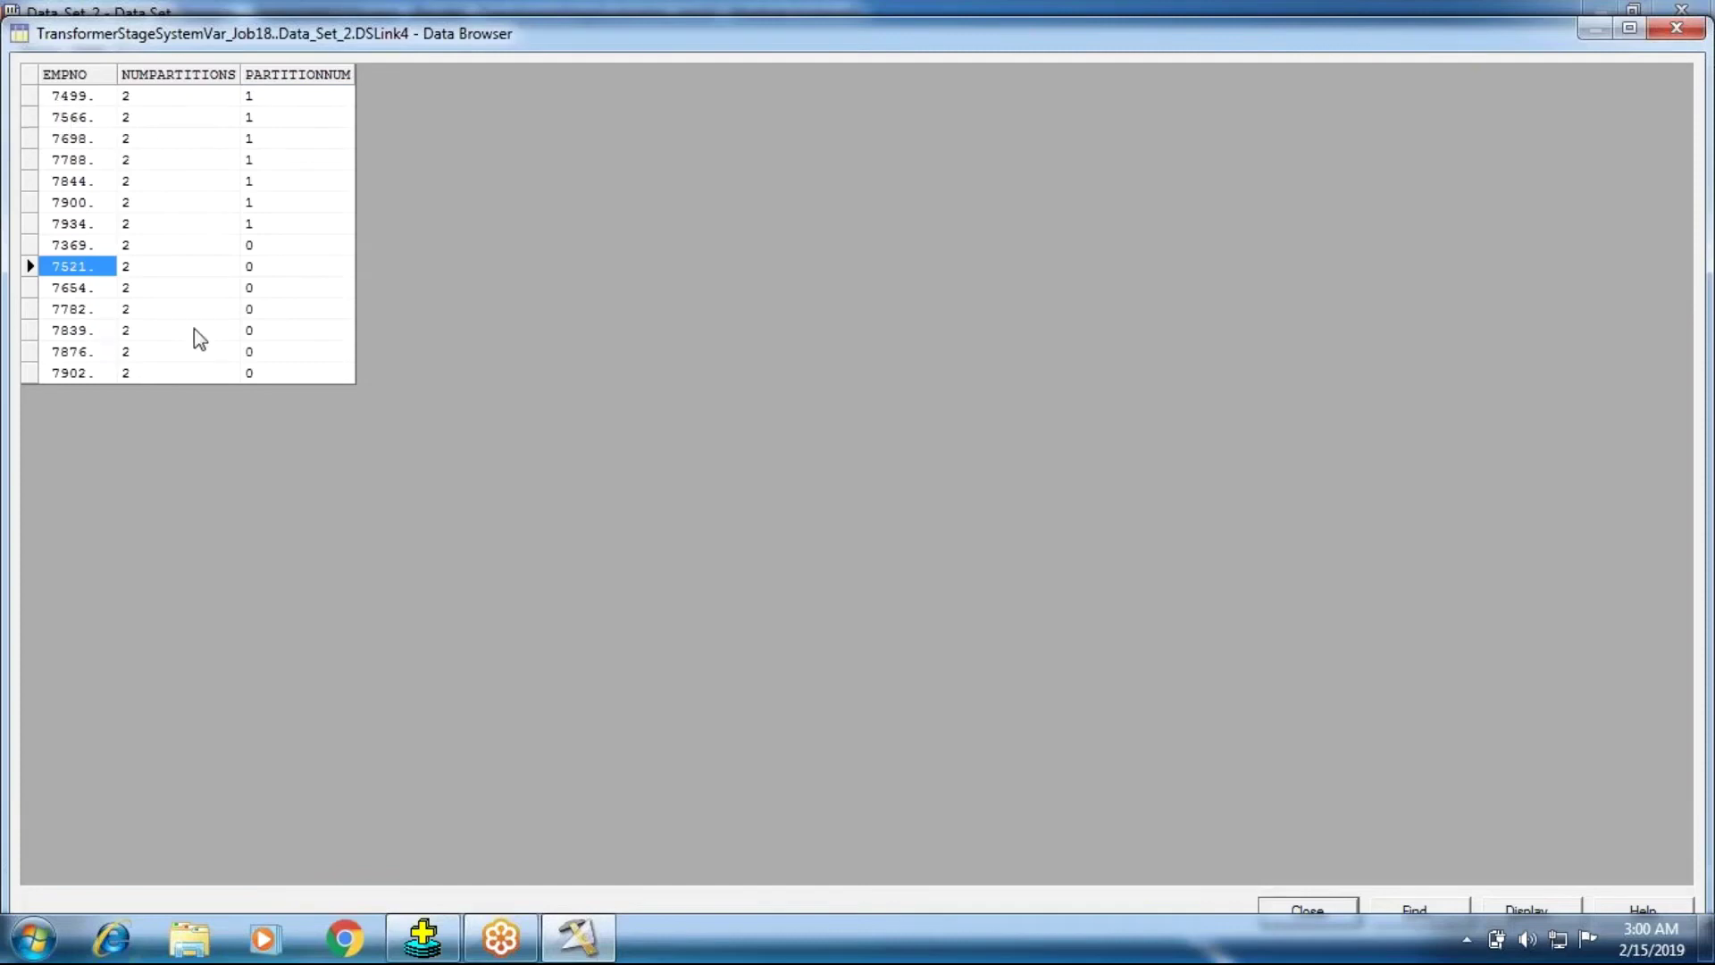
pyautogui.hotkey('alt', 'Tab')
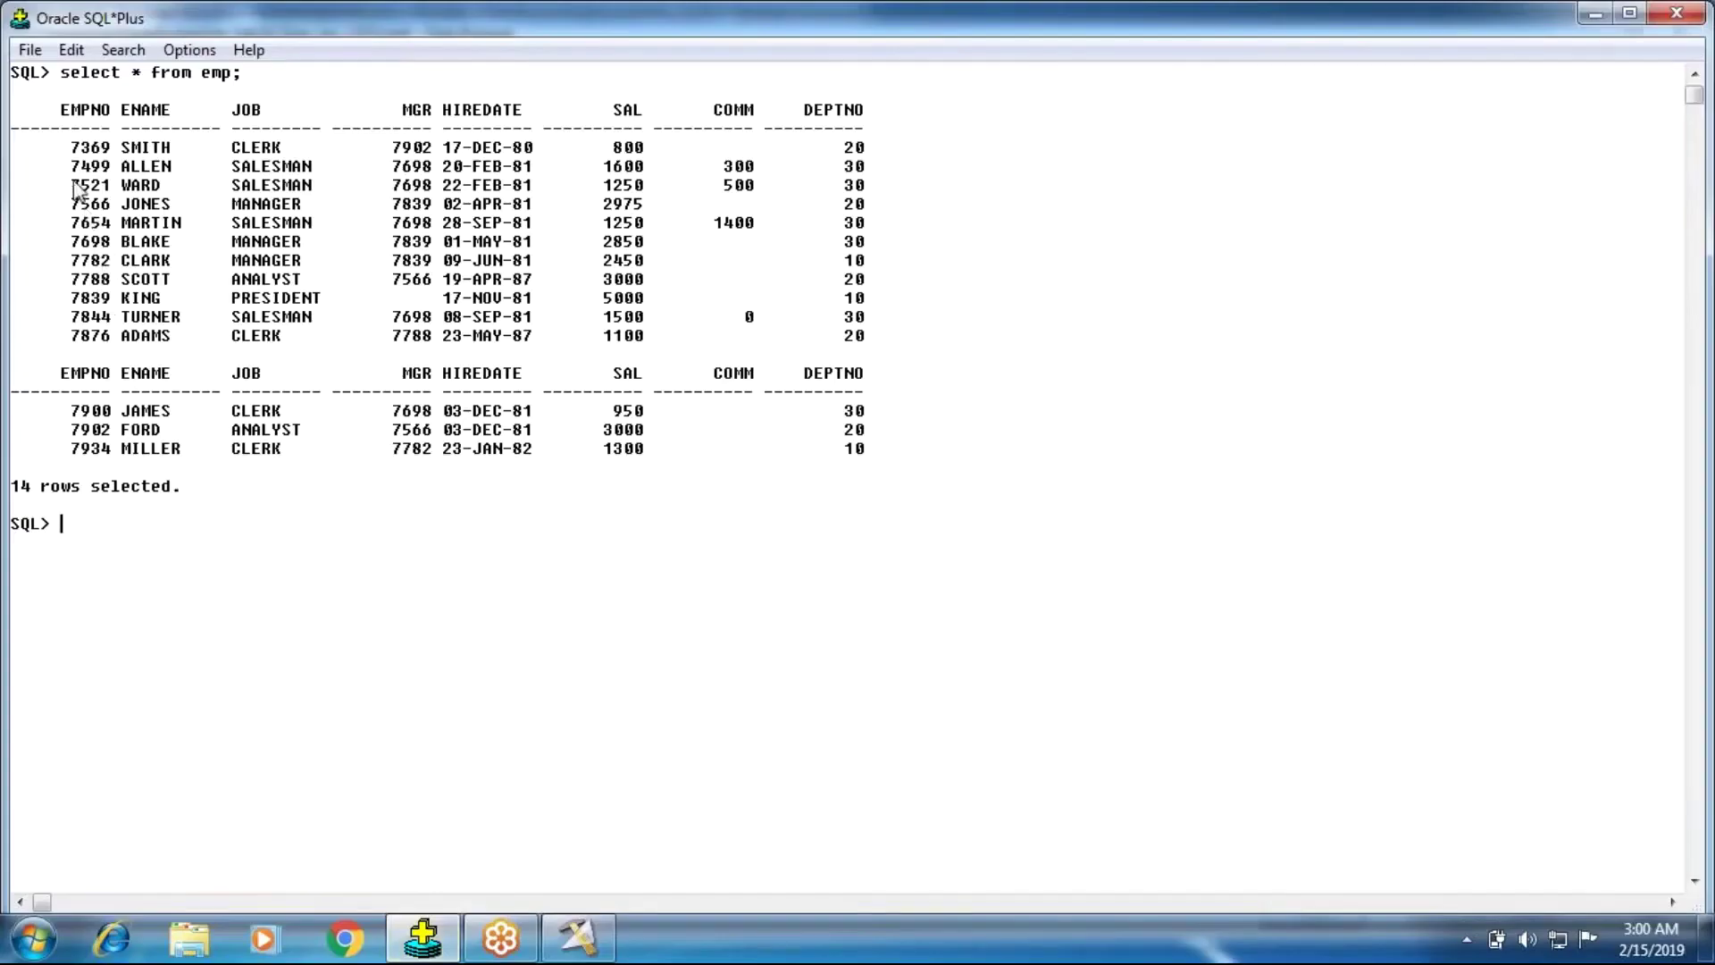
pyautogui.moveTo(72, 205); pyautogui.dragTo(889, 219)
pyautogui.hotkey('alt', 'Tab')
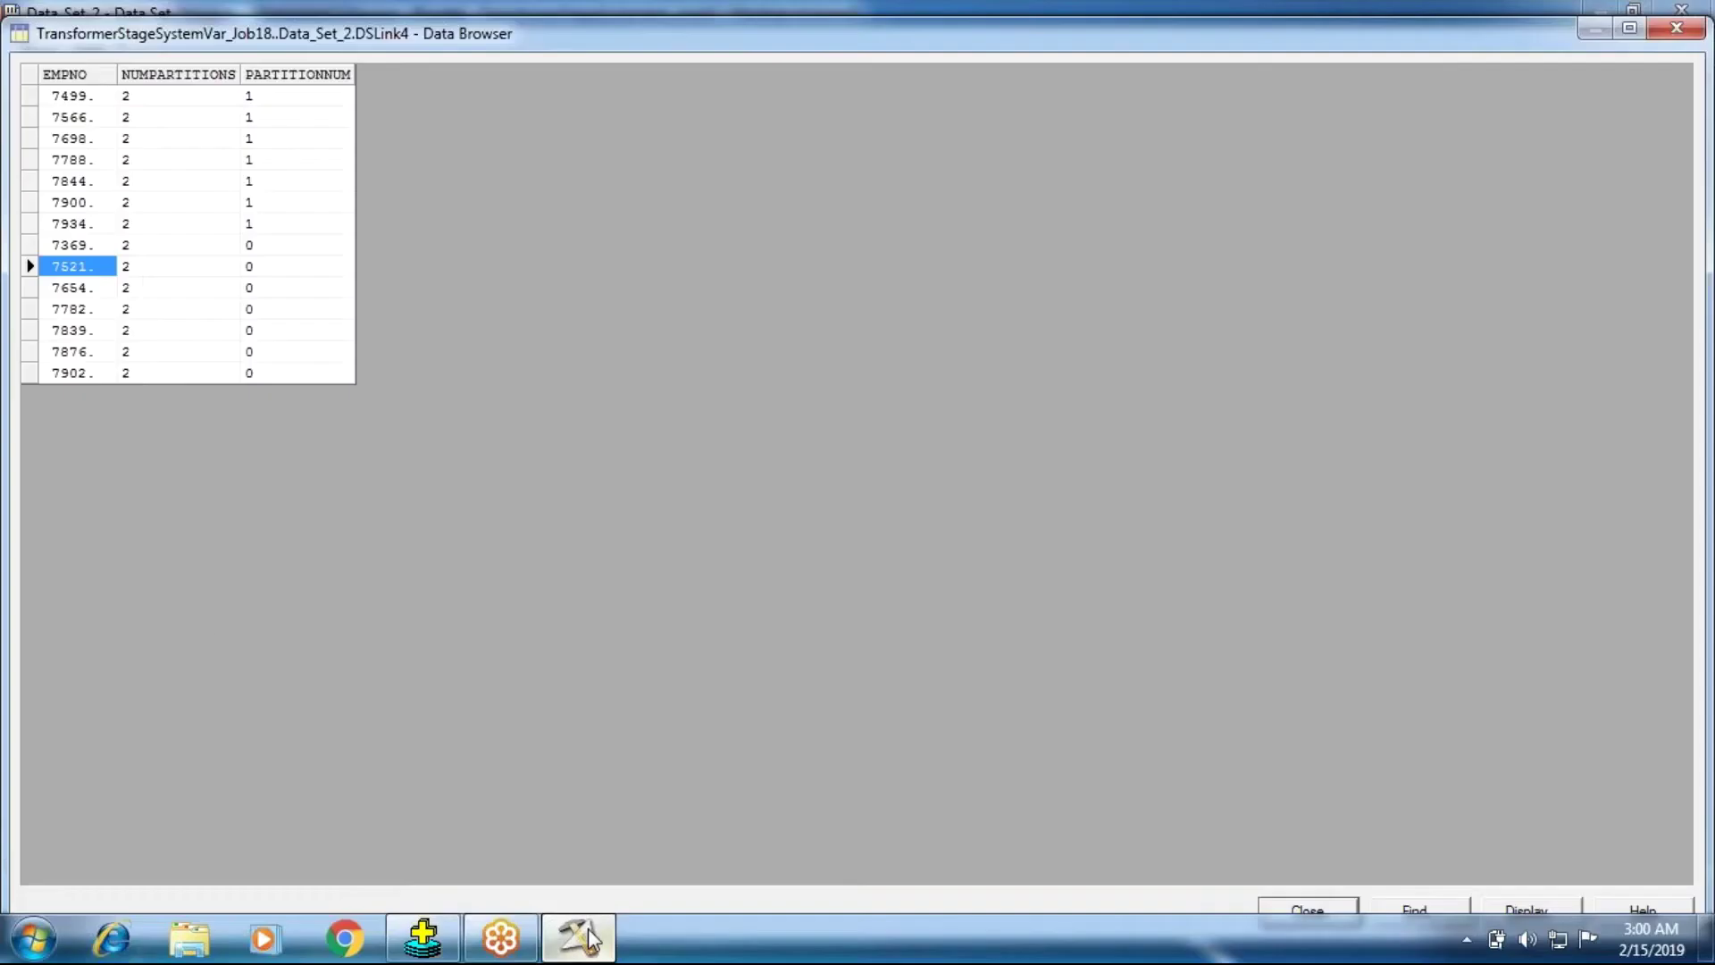
# Examine the data browser rows whose PARTITIONNUM is 1, and close the browser and the Data_Set_2 properties.
pyautogui.click(287, 104)
pyautogui.click(268, 139)
pyautogui.click(261, 202)
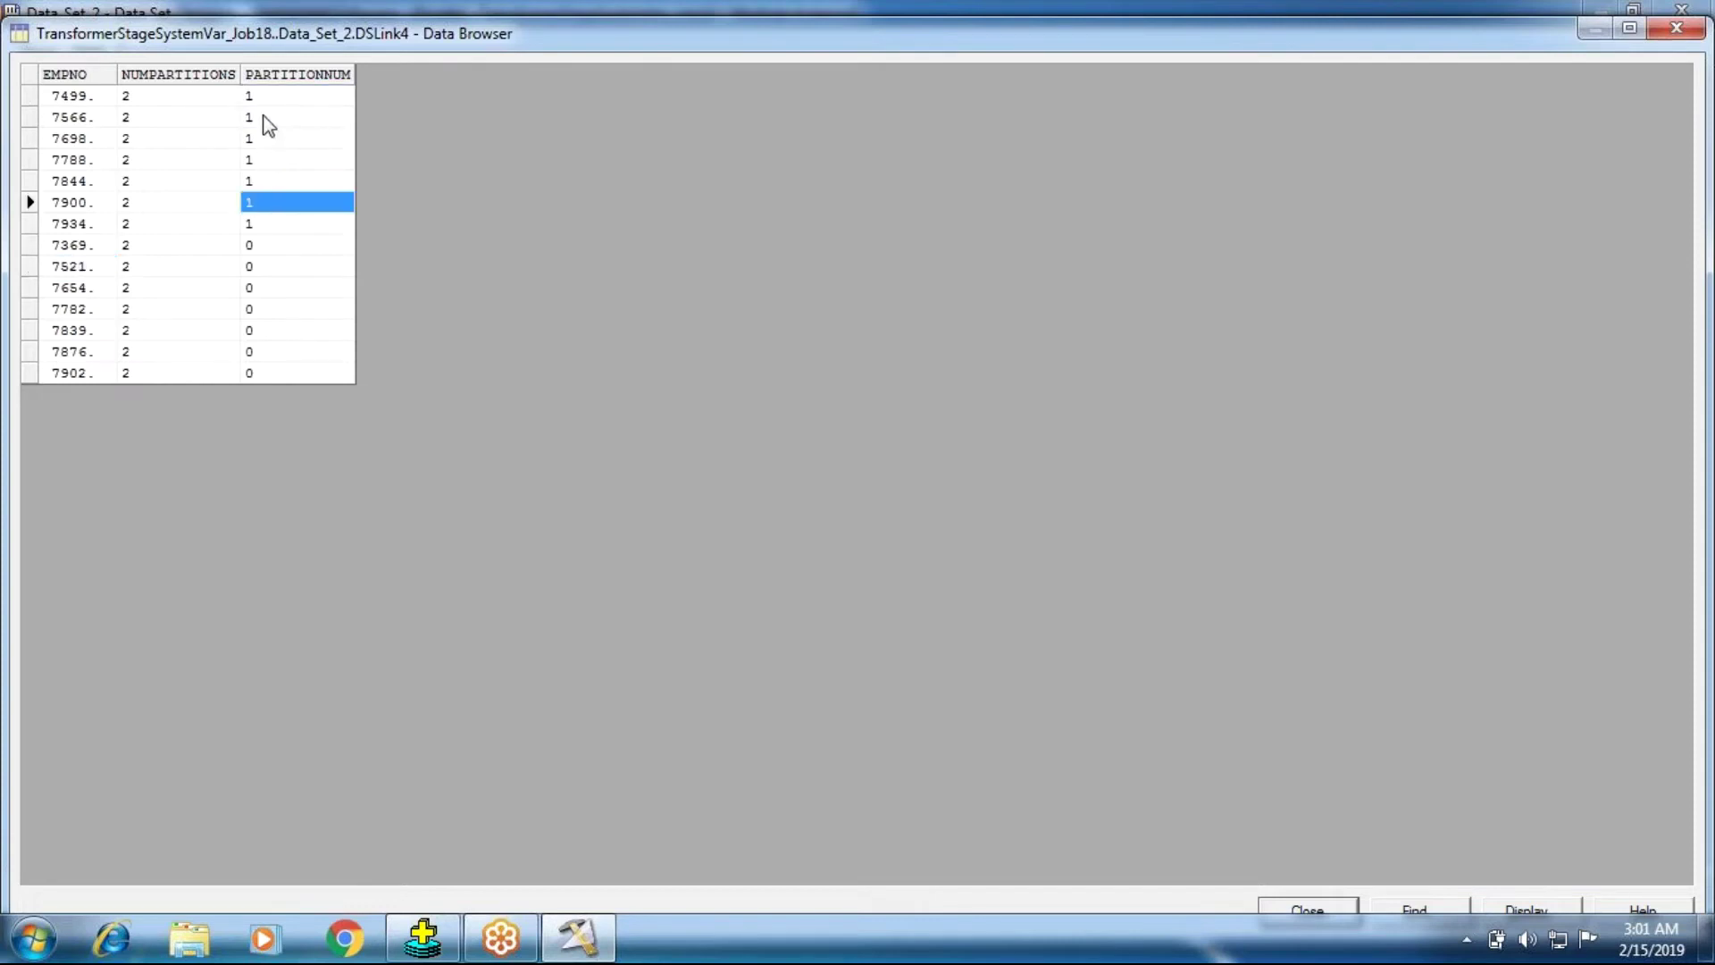
pyautogui.click(264, 116)
pyautogui.click(265, 182)
pyautogui.click(265, 104)
pyautogui.click(265, 141)
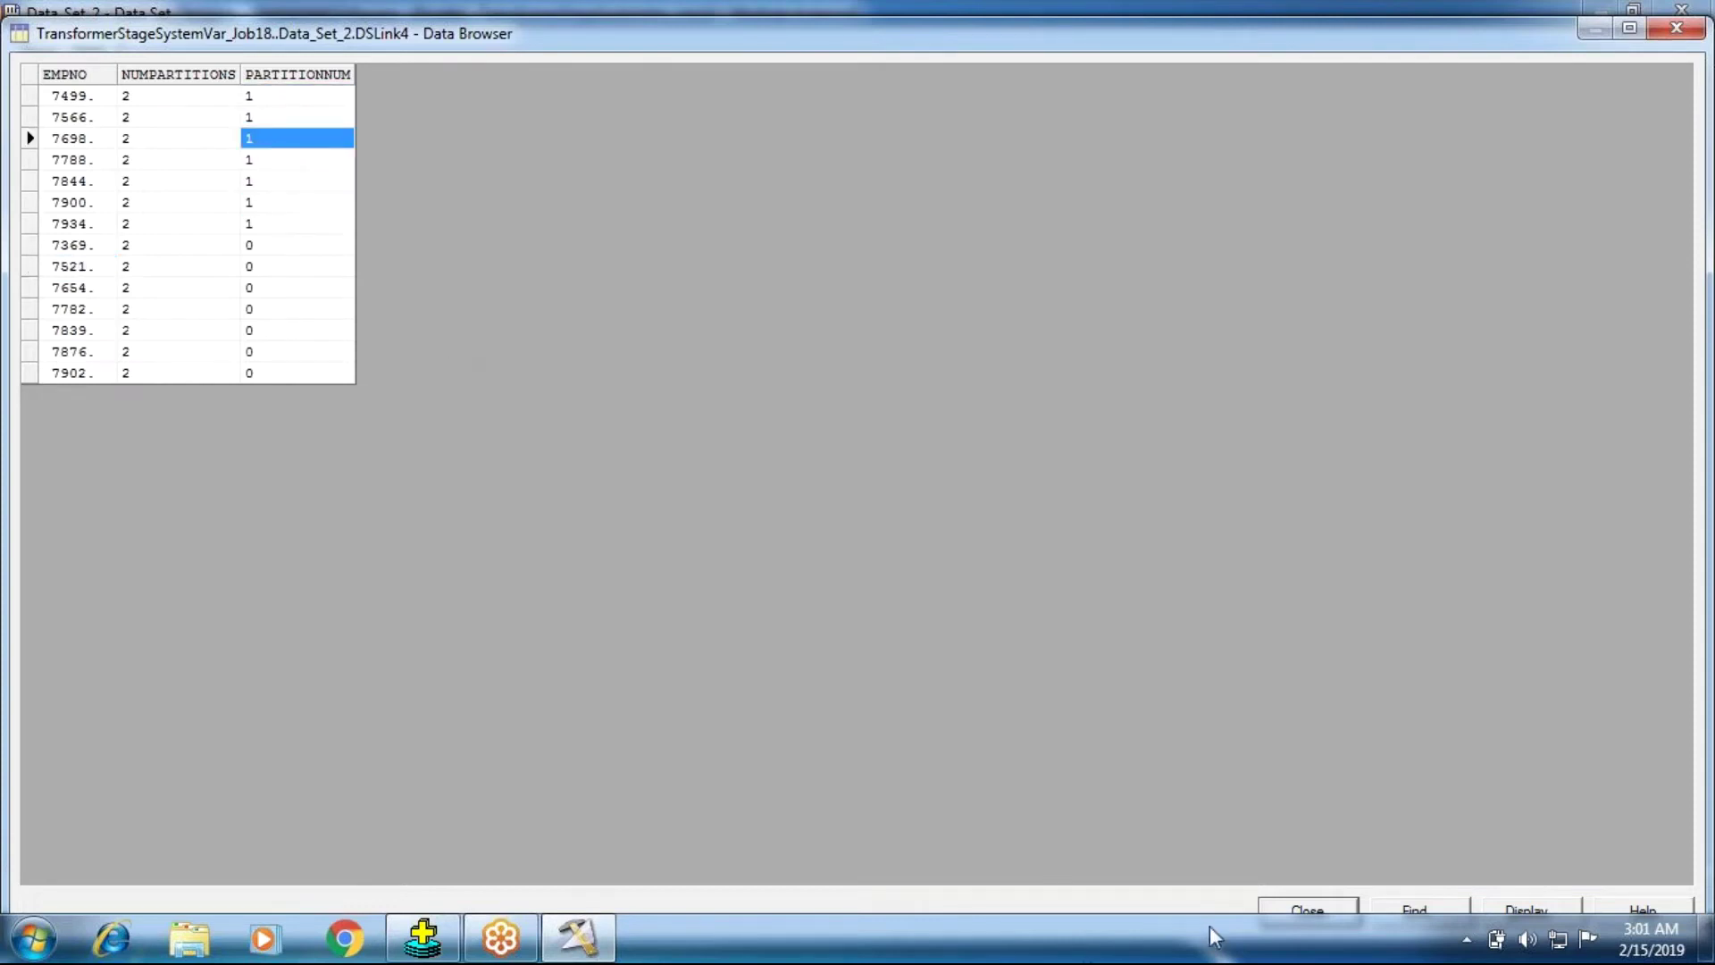
pyautogui.click(1278, 908)
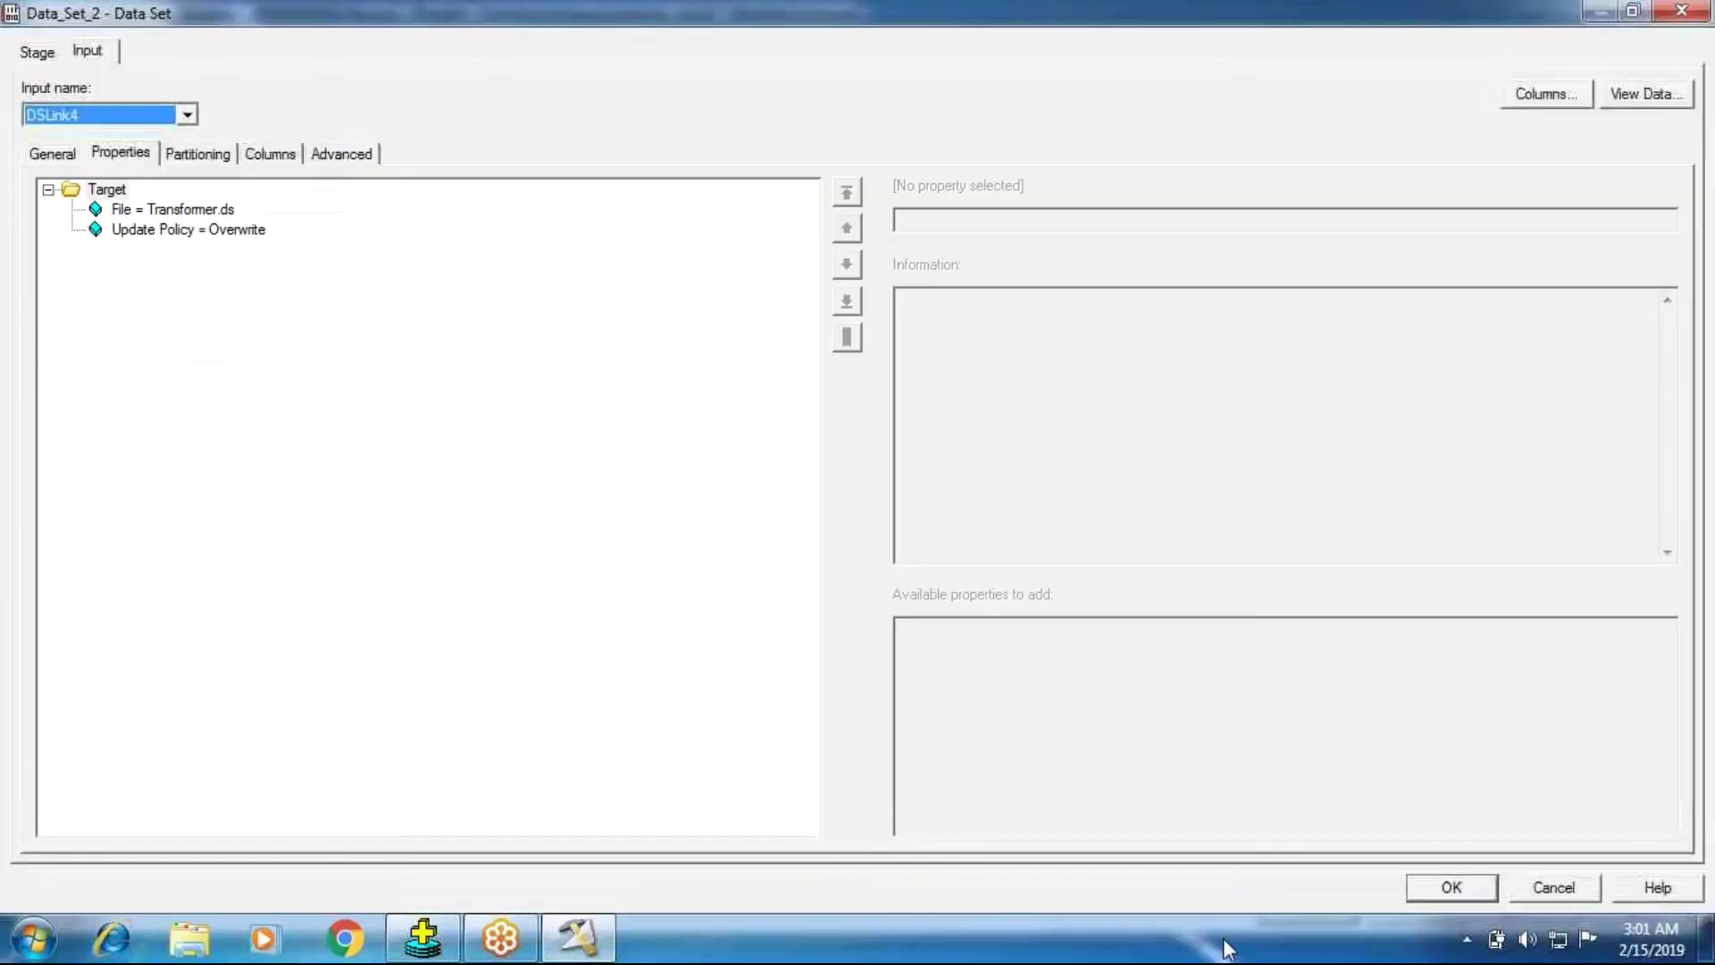
pyautogui.click(1455, 899)
# Move Data_Set_2 higher on the canvas, add a second file target stage below it and link Transformer_1 to the new stage.
pyautogui.moveTo(815, 412); pyautogui.dragTo(784, 260)
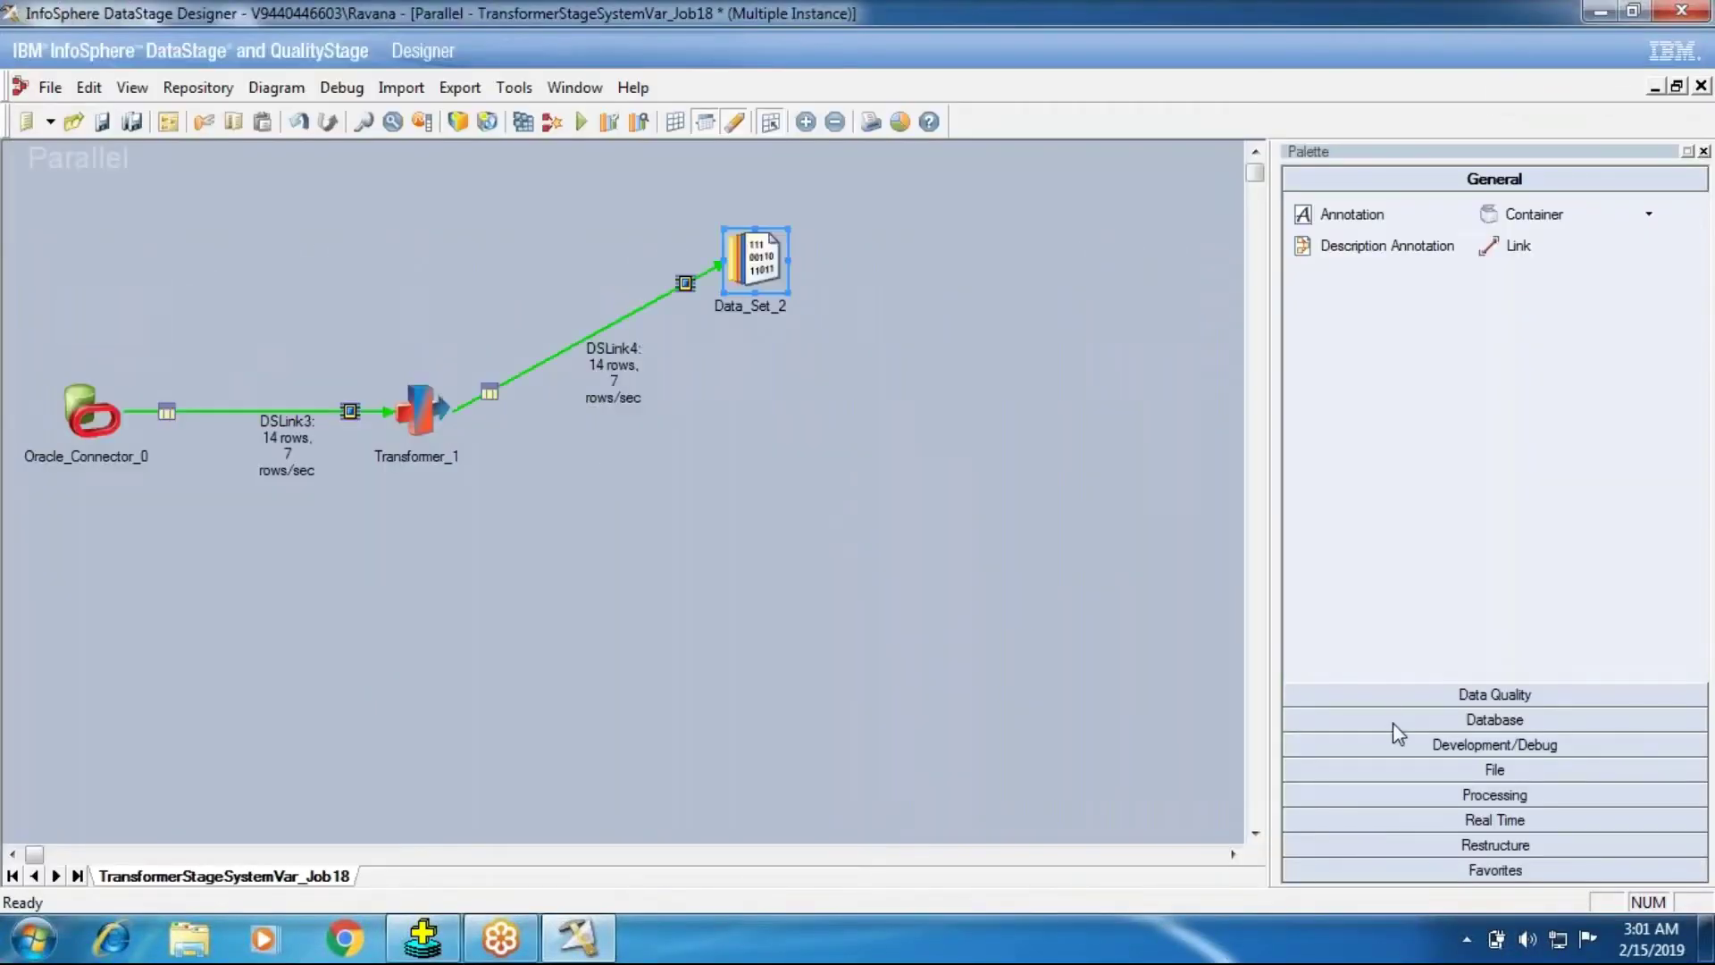
pyautogui.click(1395, 722)
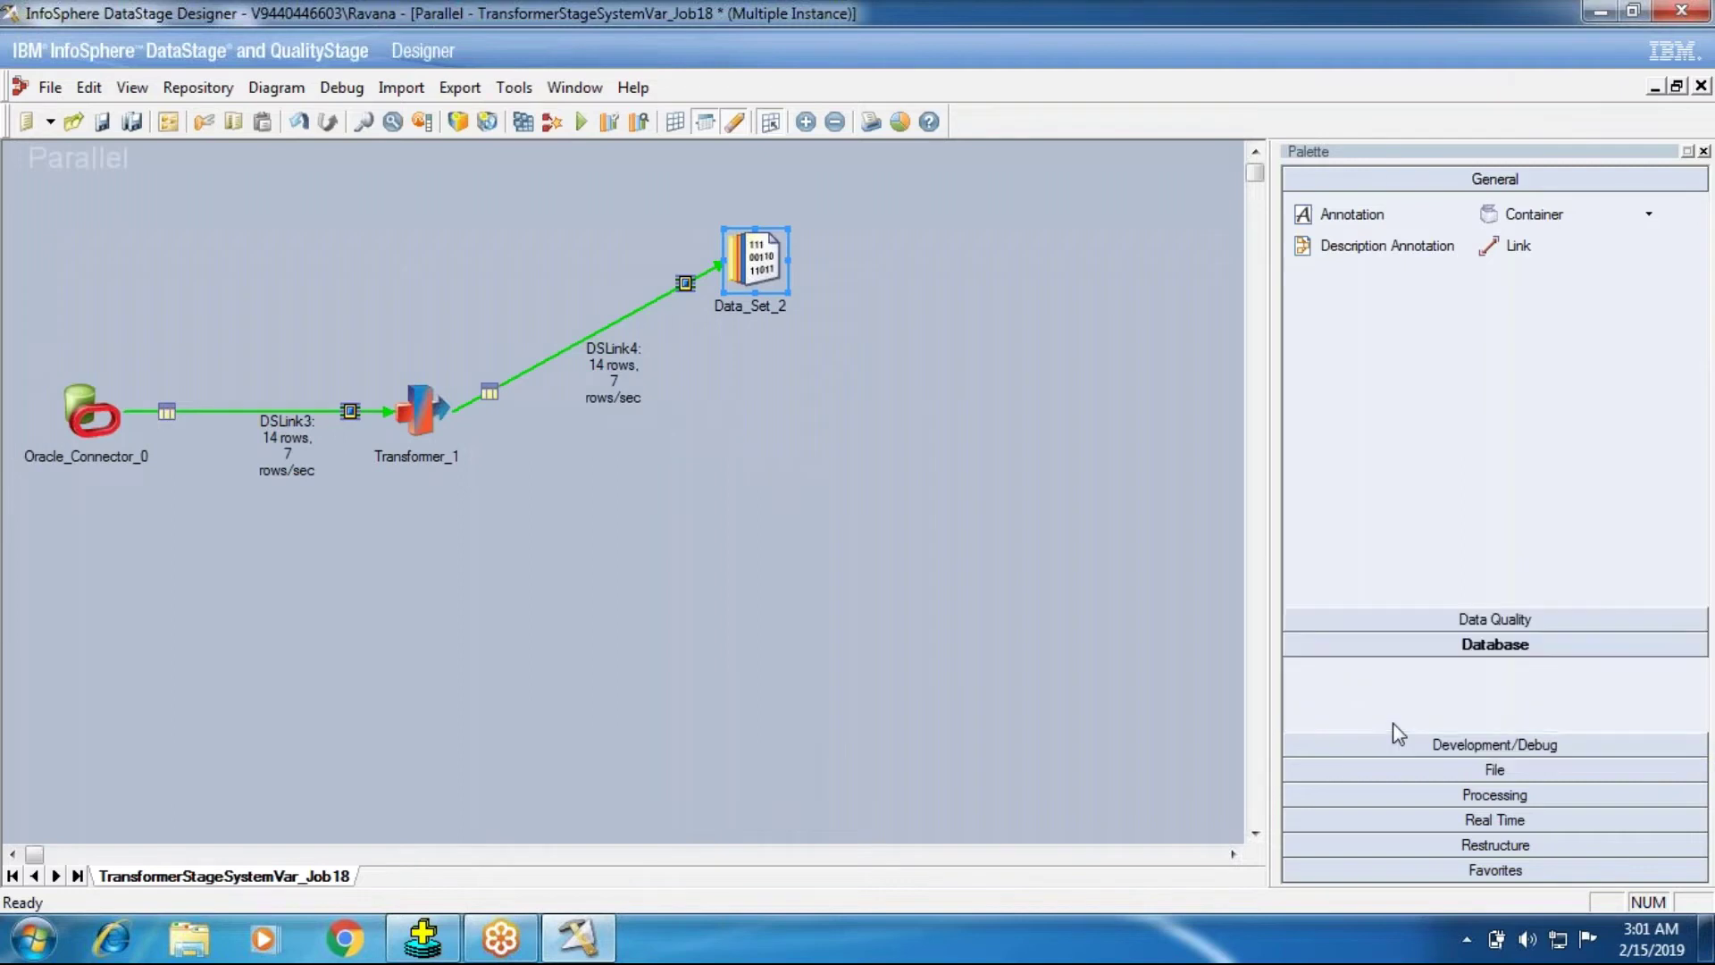
pyautogui.click(1400, 772)
pyautogui.moveTo(1478, 322); pyautogui.dragTo(755, 500)
pyautogui.moveTo(436, 410); pyautogui.dragTo(785, 536)
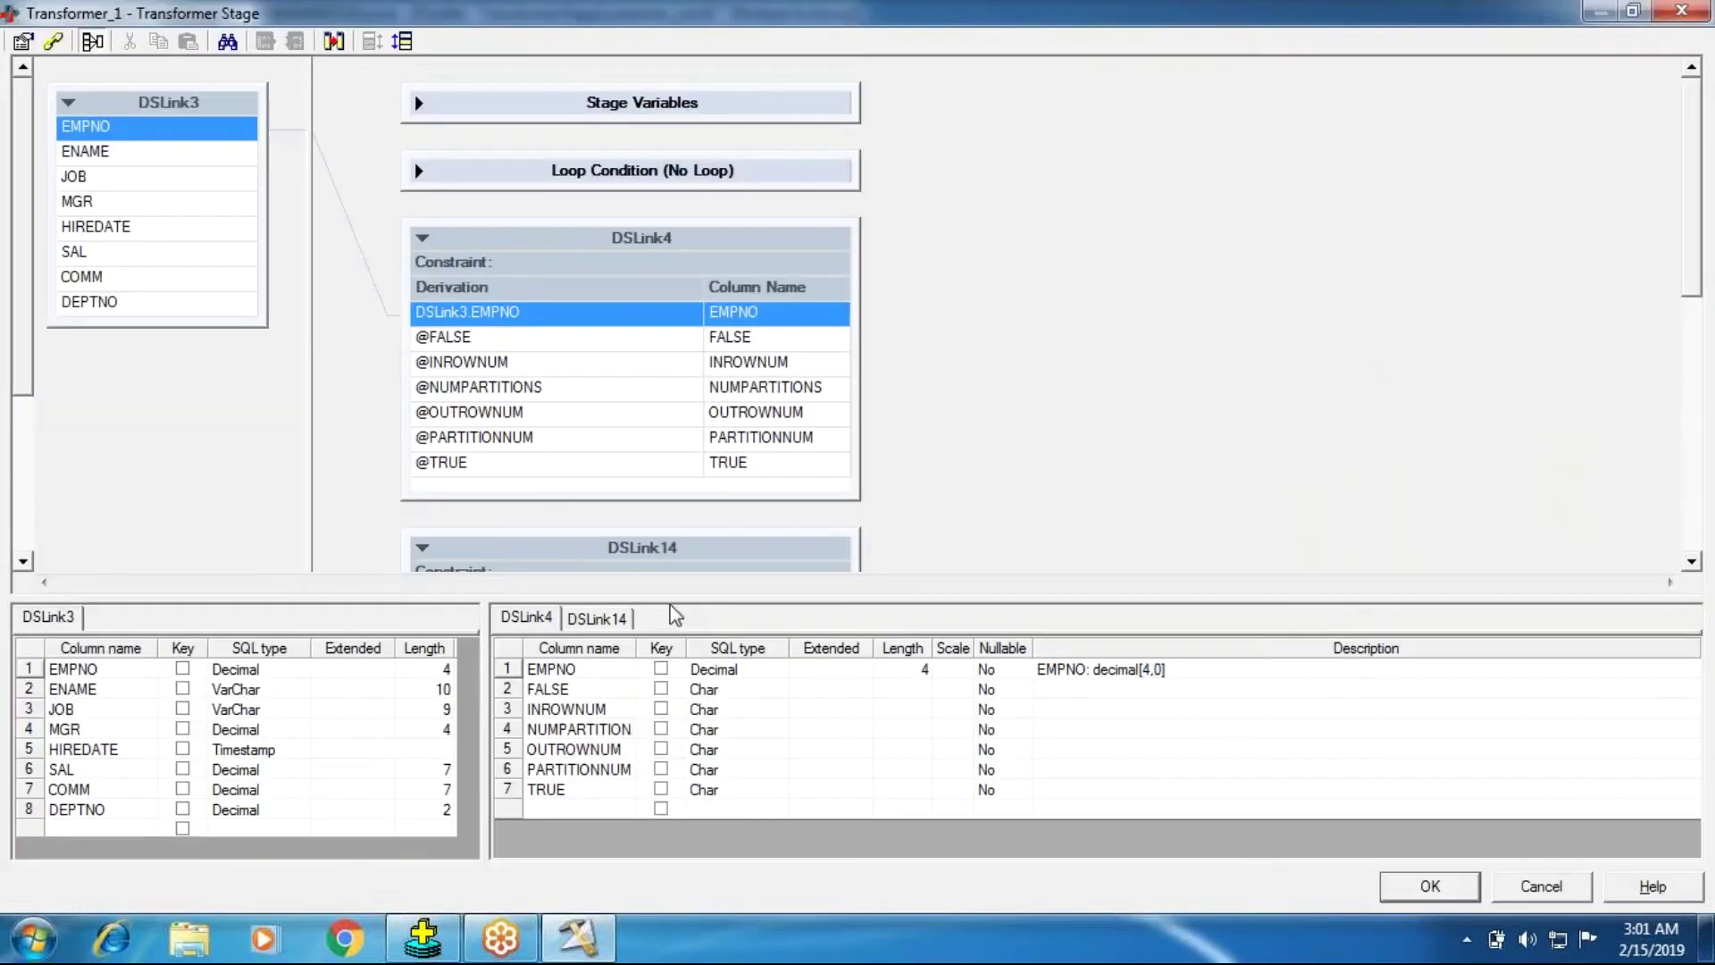
# Copy all seven output columns with their derivations from DSLink4 to DSLink14 in Transformer_1.
pyautogui.moveTo(656, 601); pyautogui.dragTo(656, 749)
pyautogui.click(471, 465)
pyautogui.keyDown('shift'); pyautogui.click(444, 323); pyautogui.keyUp('shift')
pyautogui.moveTo(446, 325); pyautogui.dragTo(500, 616)
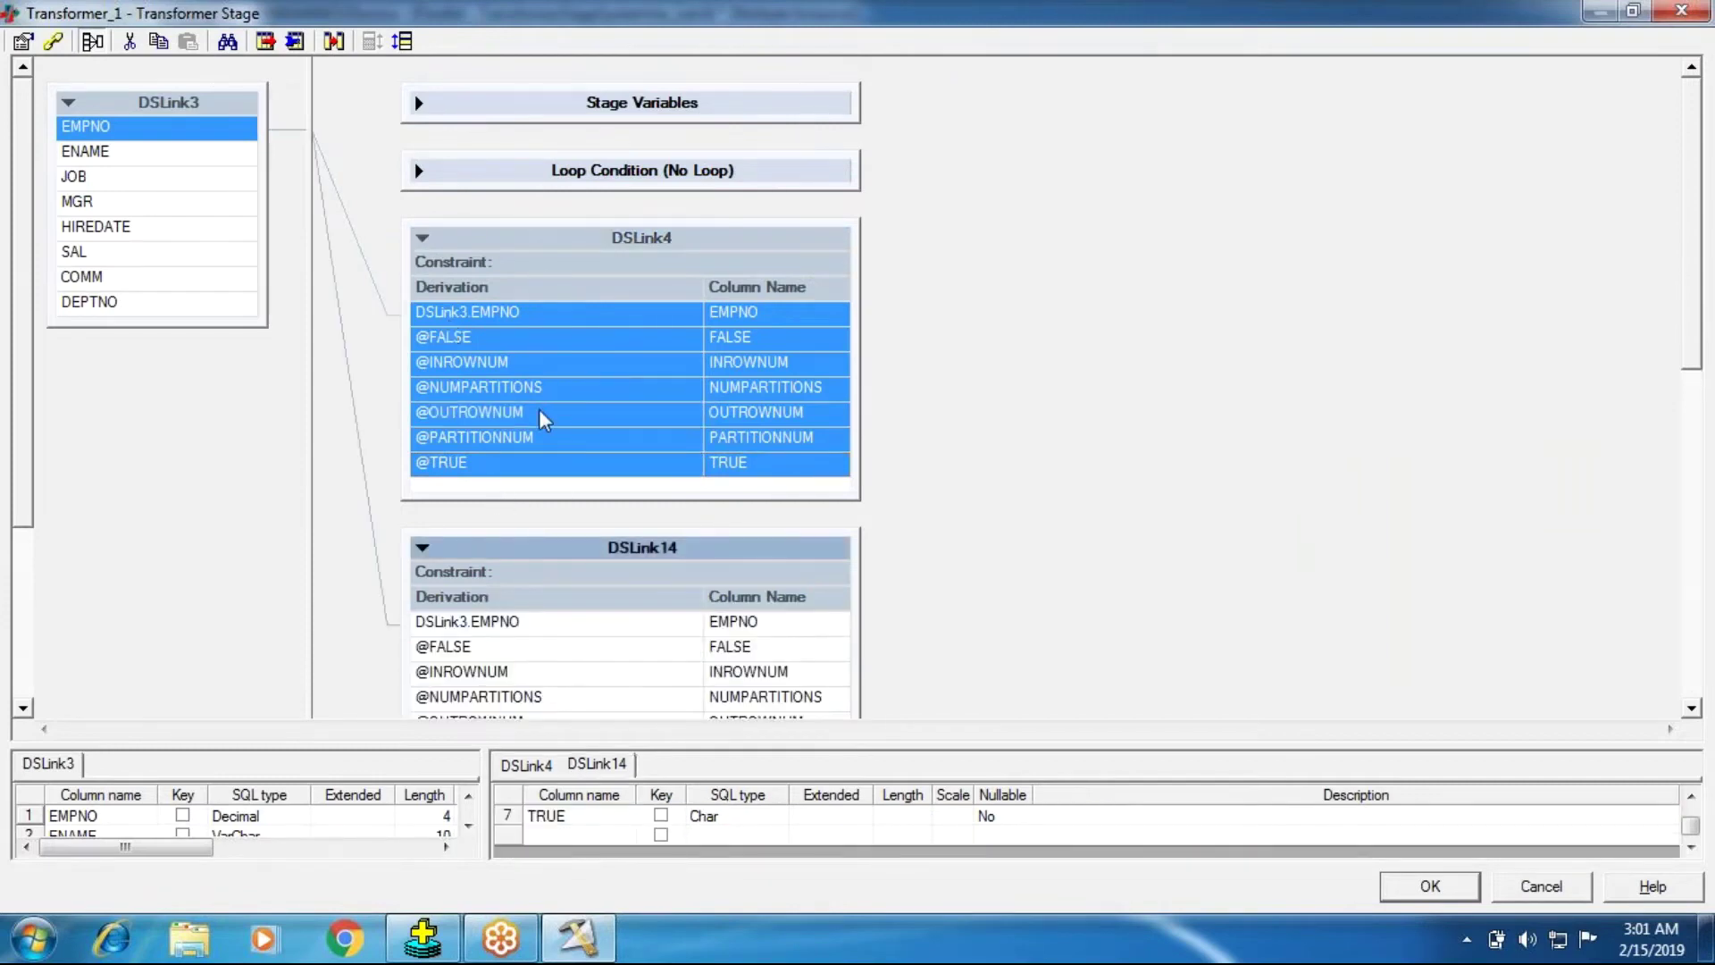
pyautogui.doubleClick(522, 446)
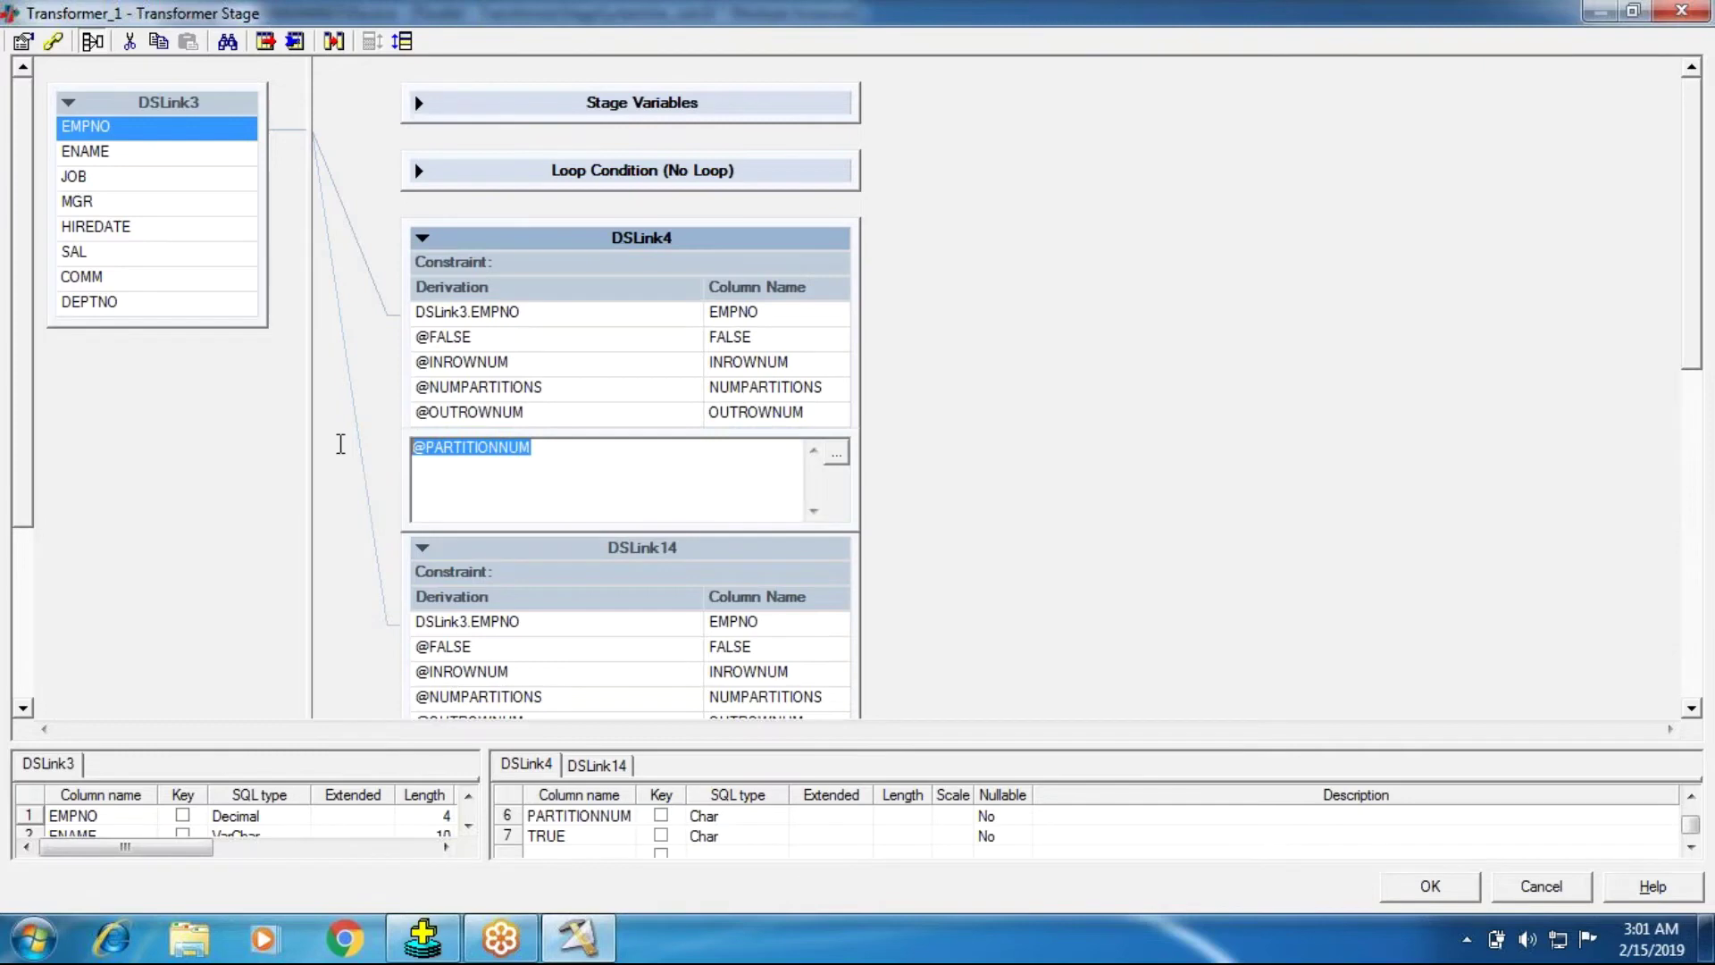
pyautogui.press('Return')
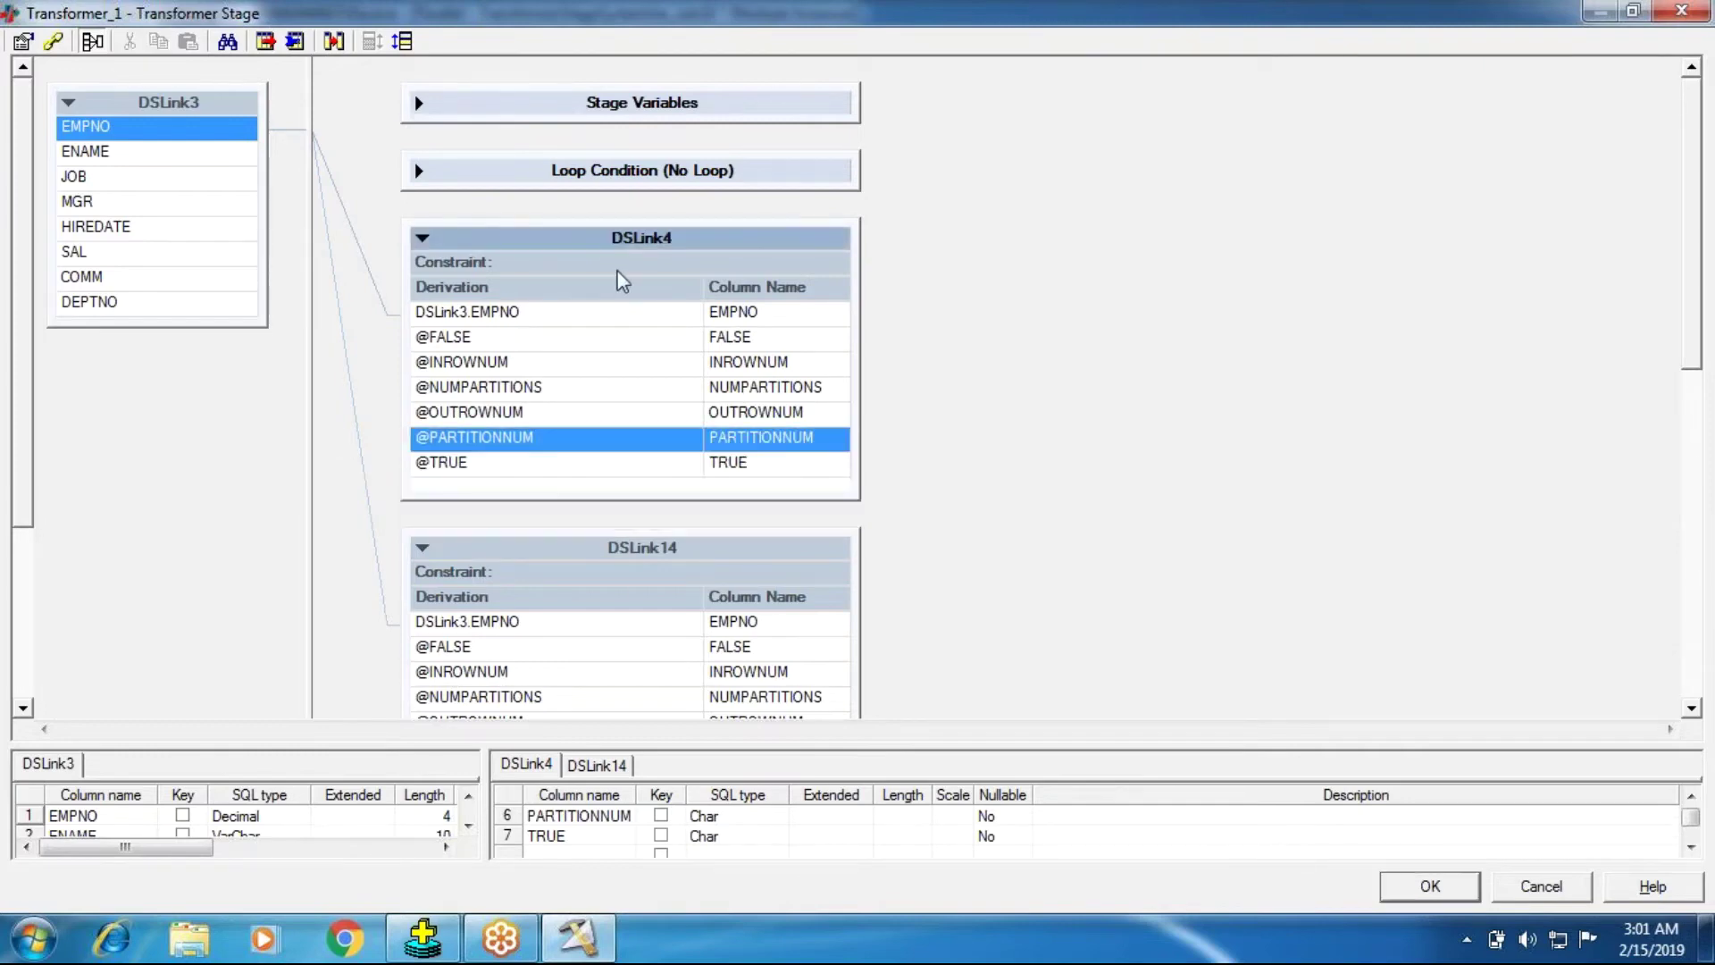
pyautogui.doubleClick(618, 269)
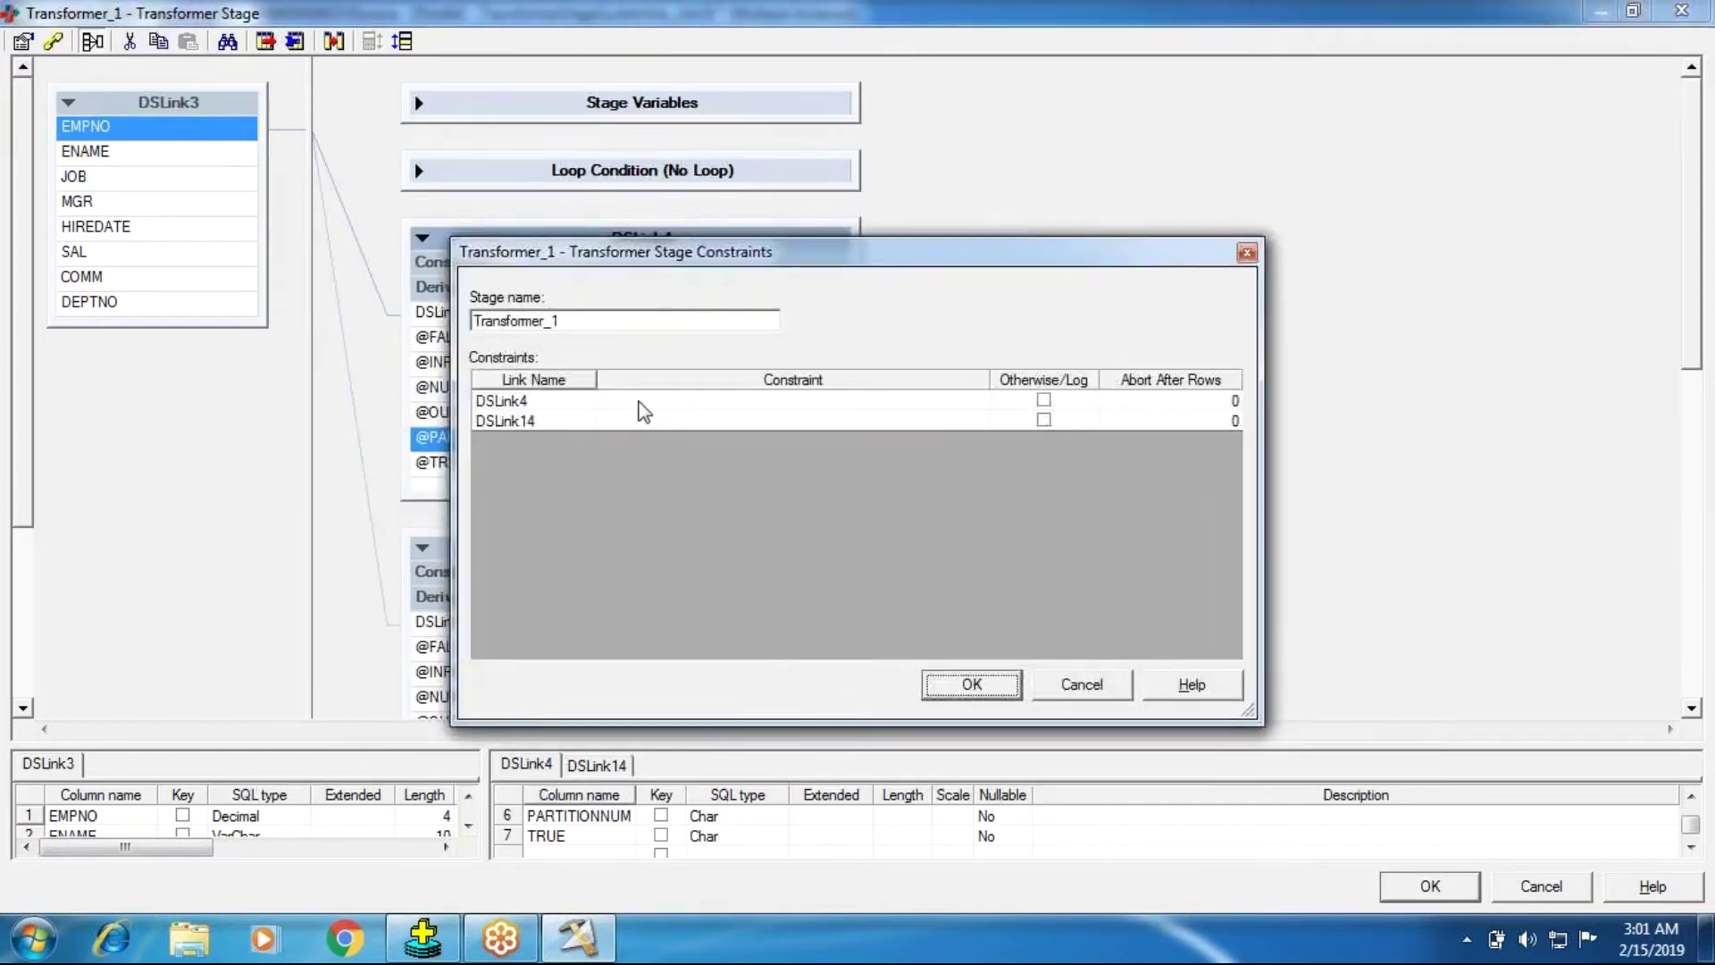
pyautogui.click(643, 409)
pyautogui.click(640, 412)
pyautogui.rightClick(639, 413)
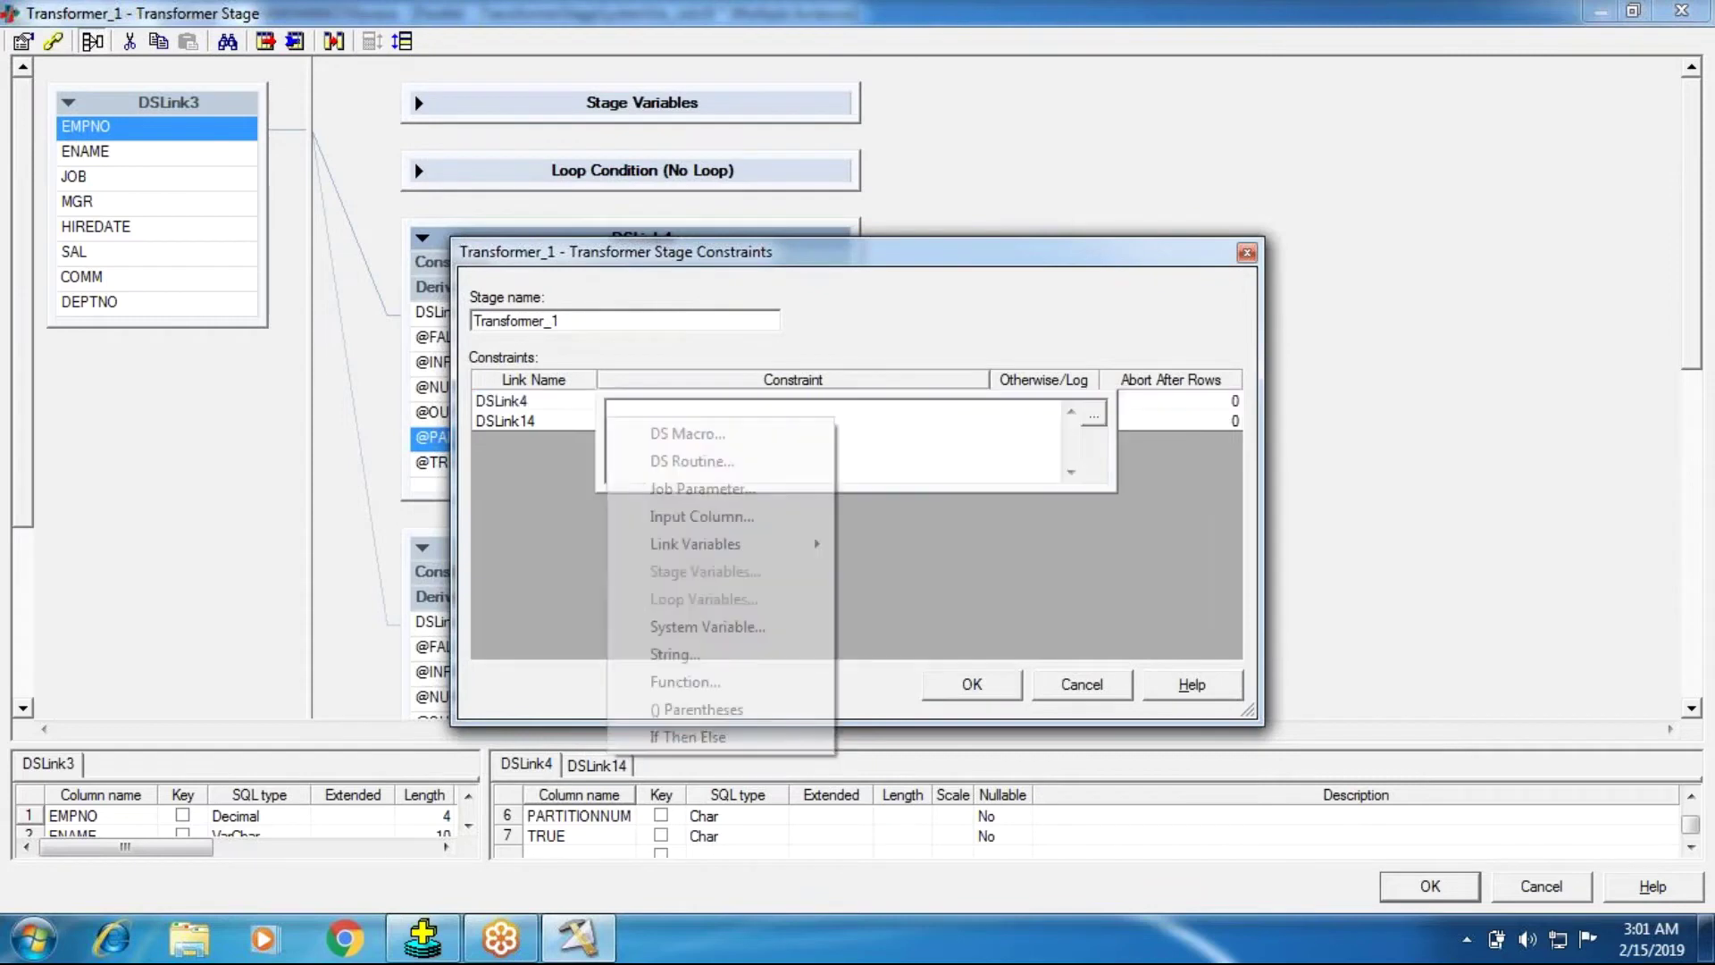
pyautogui.click(708, 627)
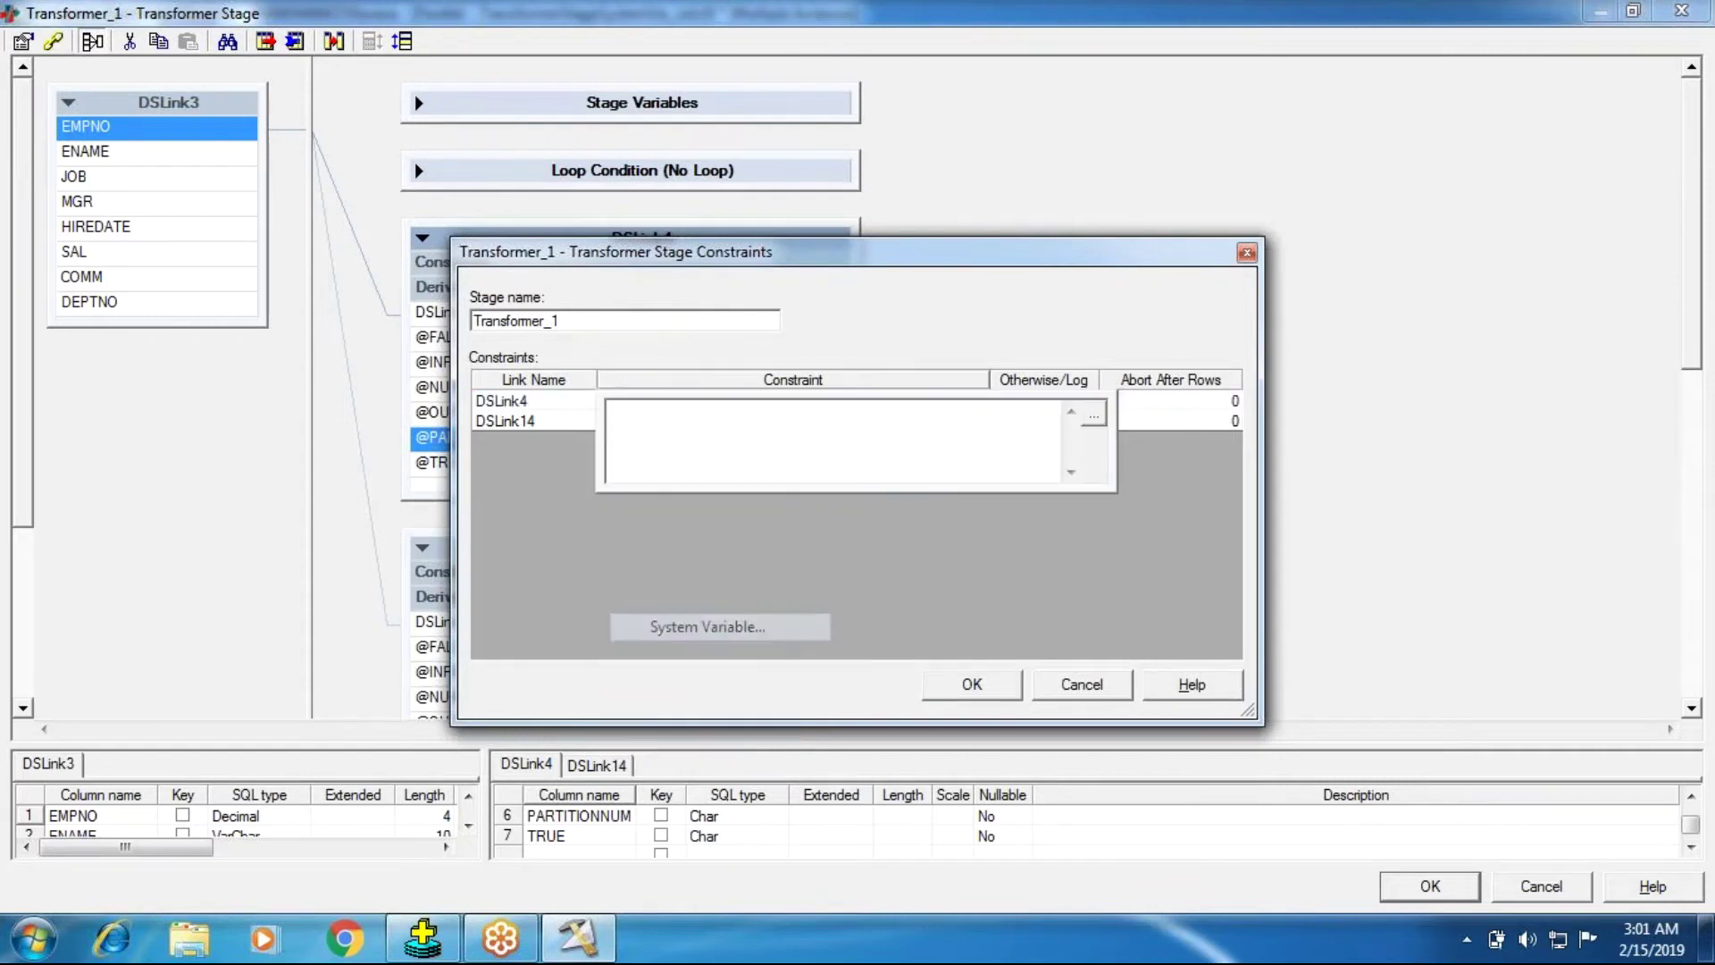
pyautogui.doubleClick(686, 521)
pyautogui.click(815, 432)
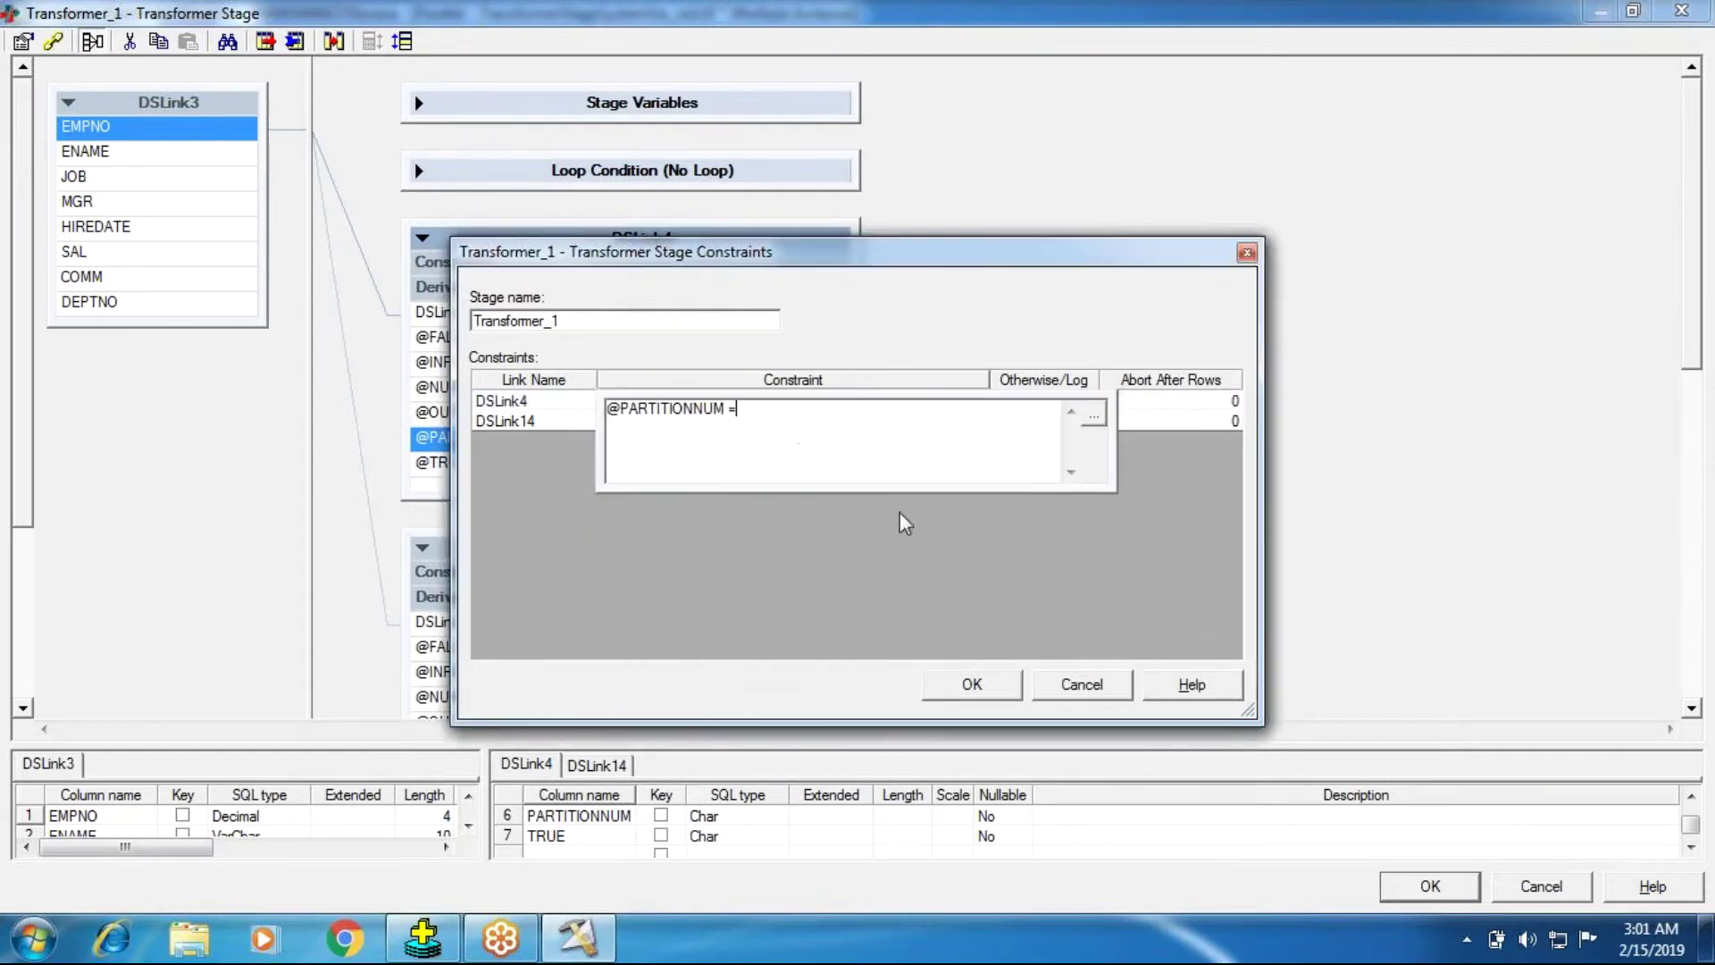
pyautogui.write('1')
pyautogui.click(561, 425)
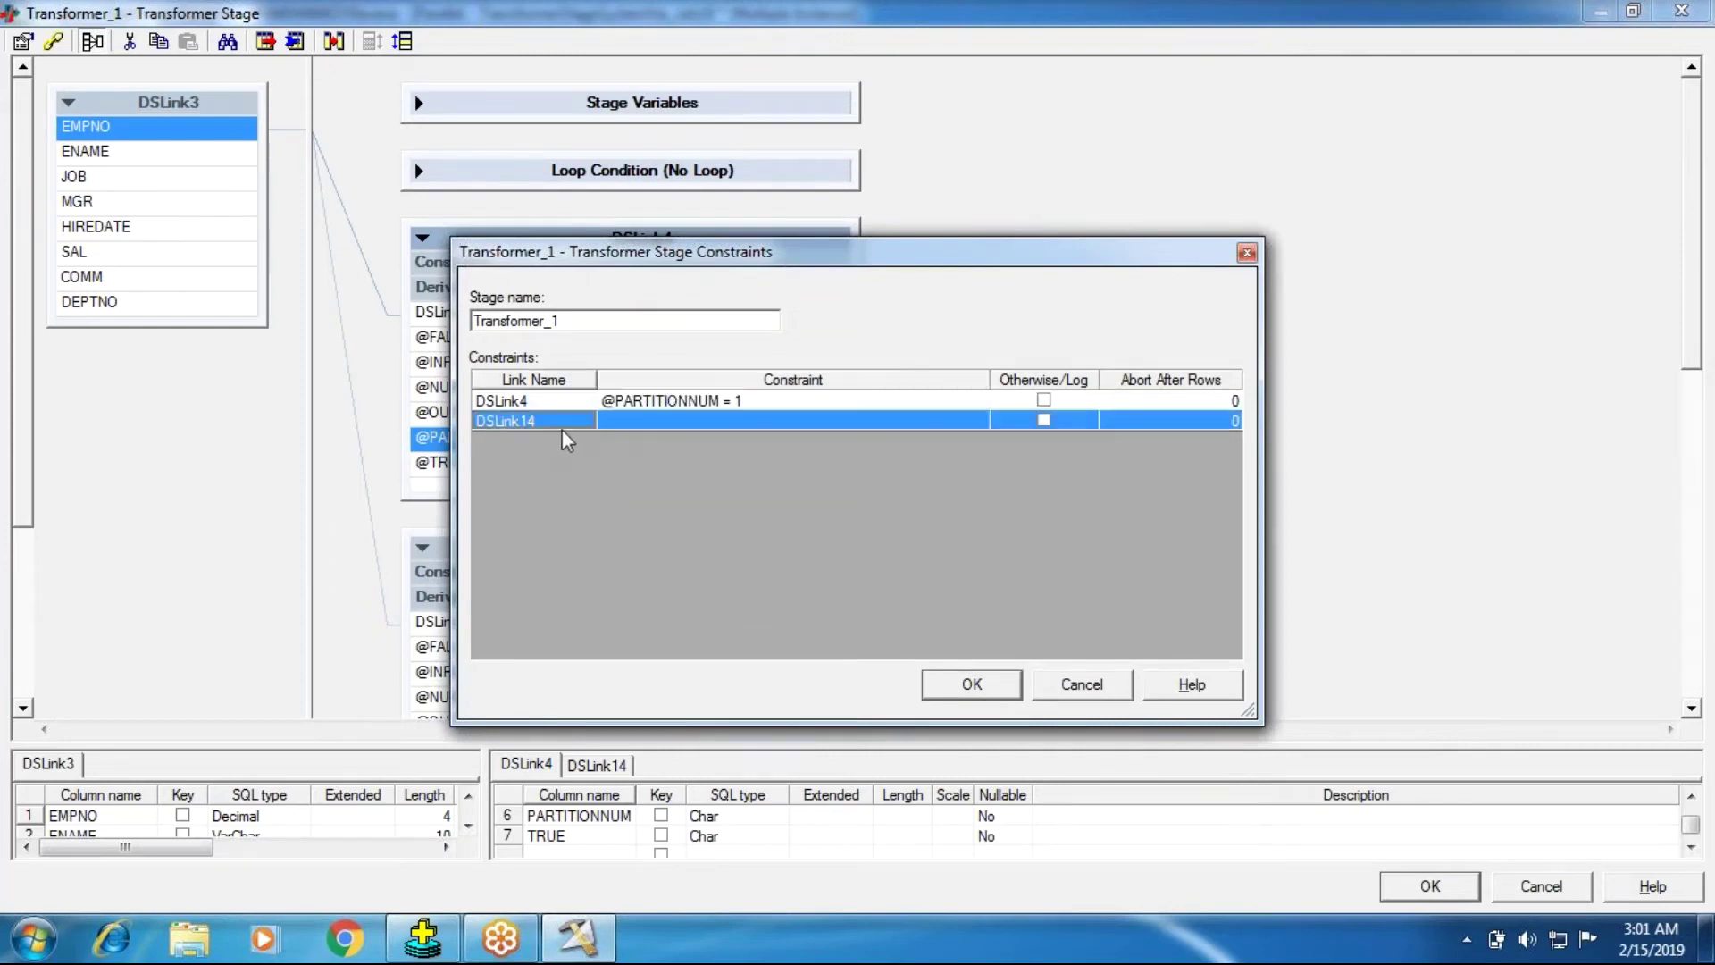
pyautogui.doubleClick(628, 429)
pyautogui.rightClick(608, 438)
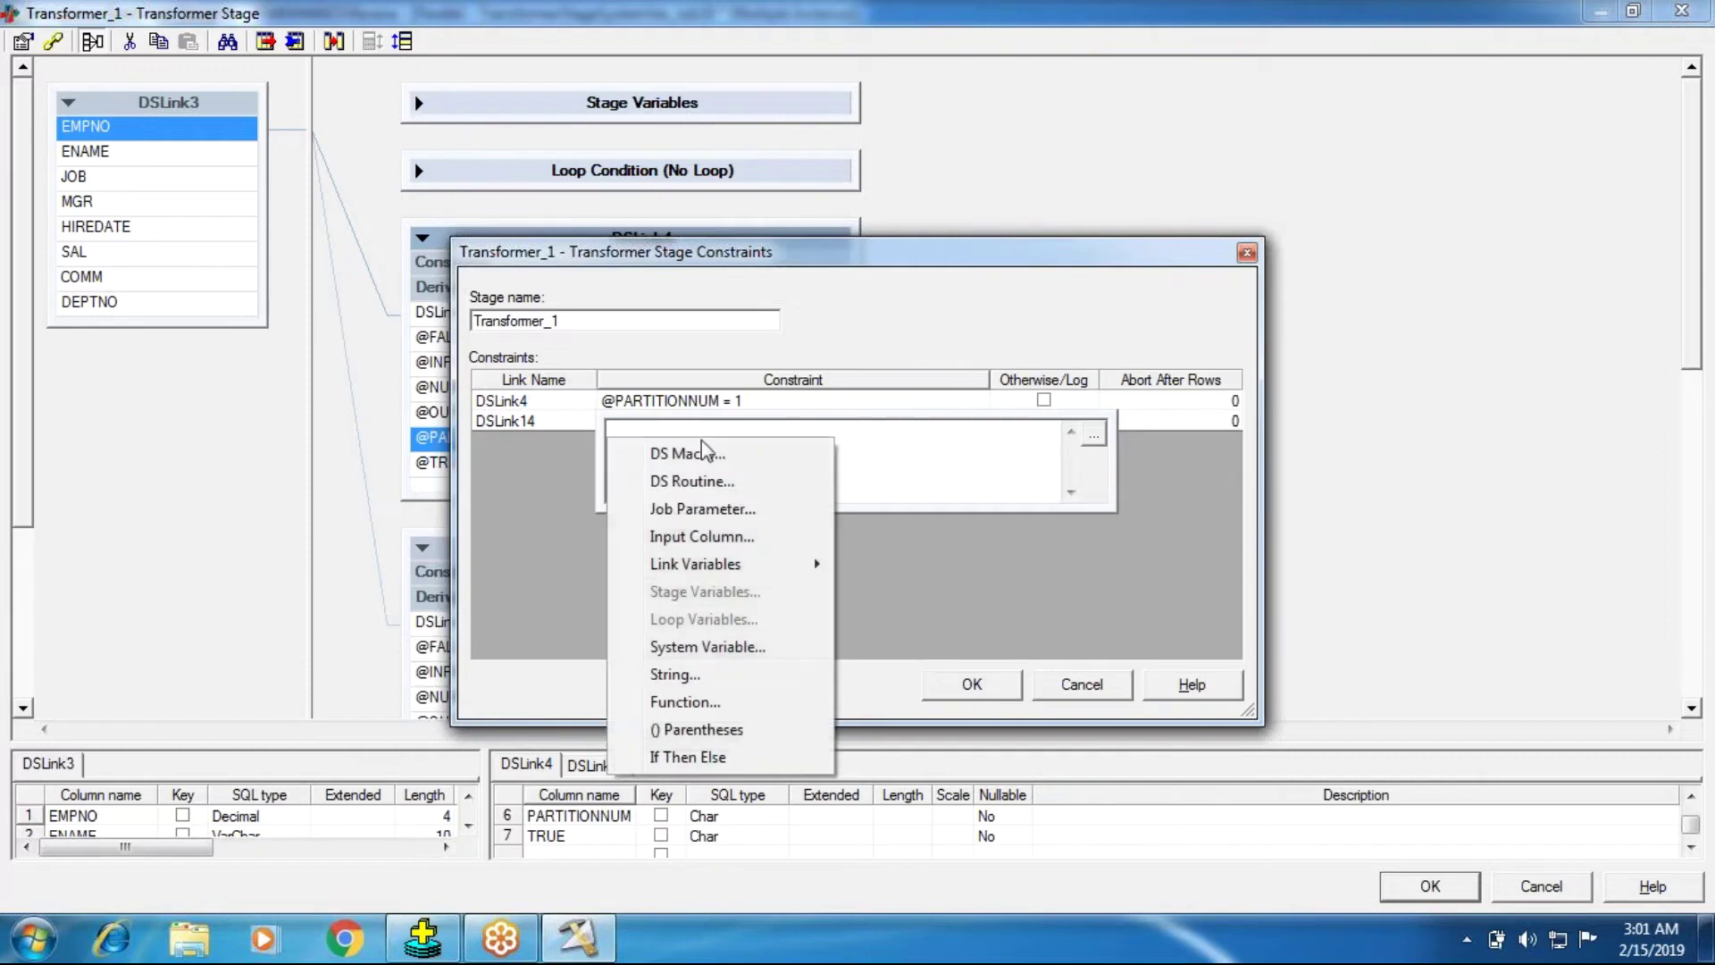
pyautogui.click(719, 646)
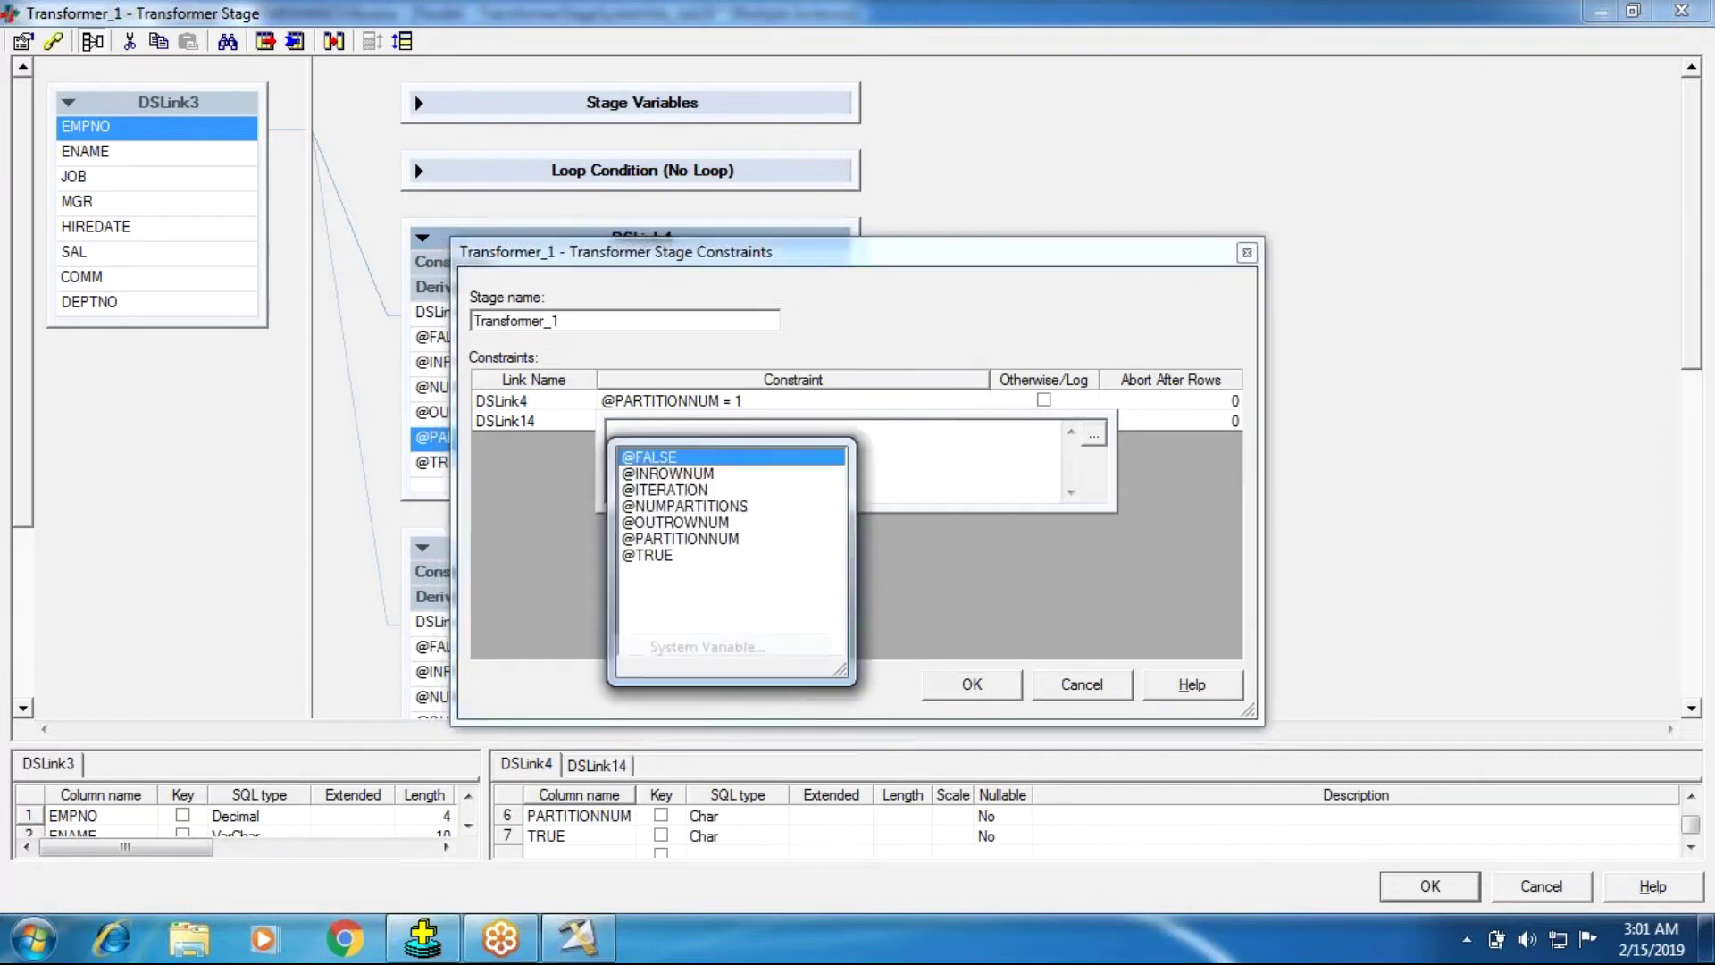
pyautogui.click(662, 538)
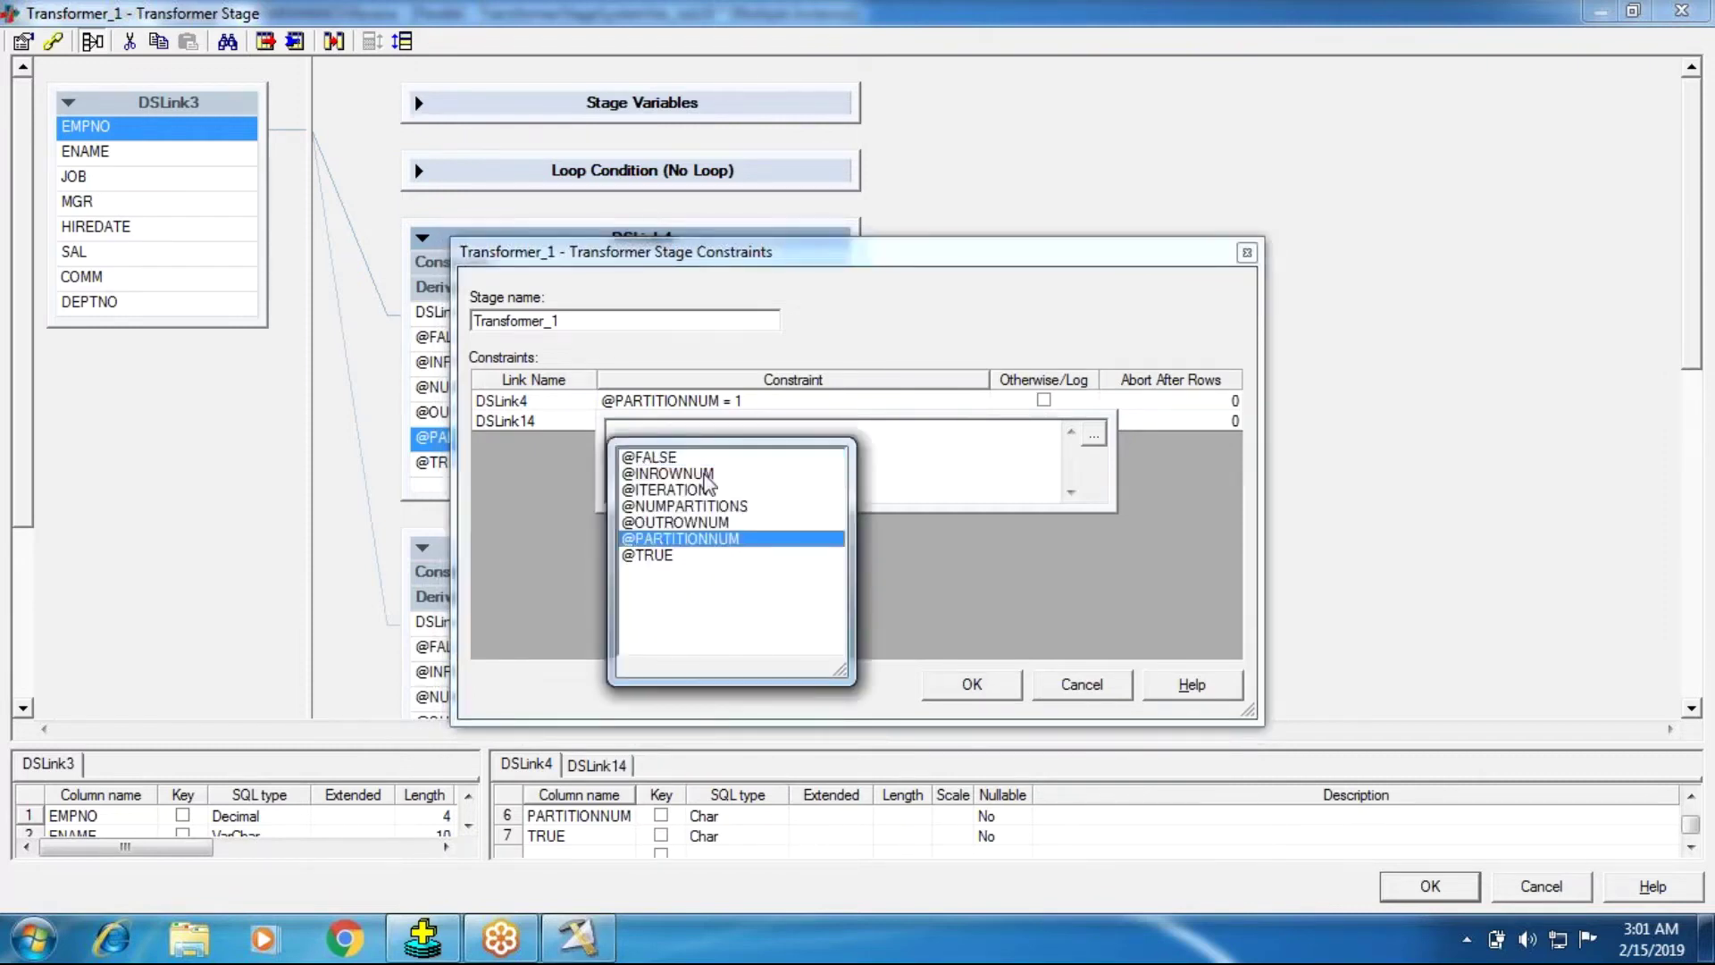
pyautogui.click(824, 454)
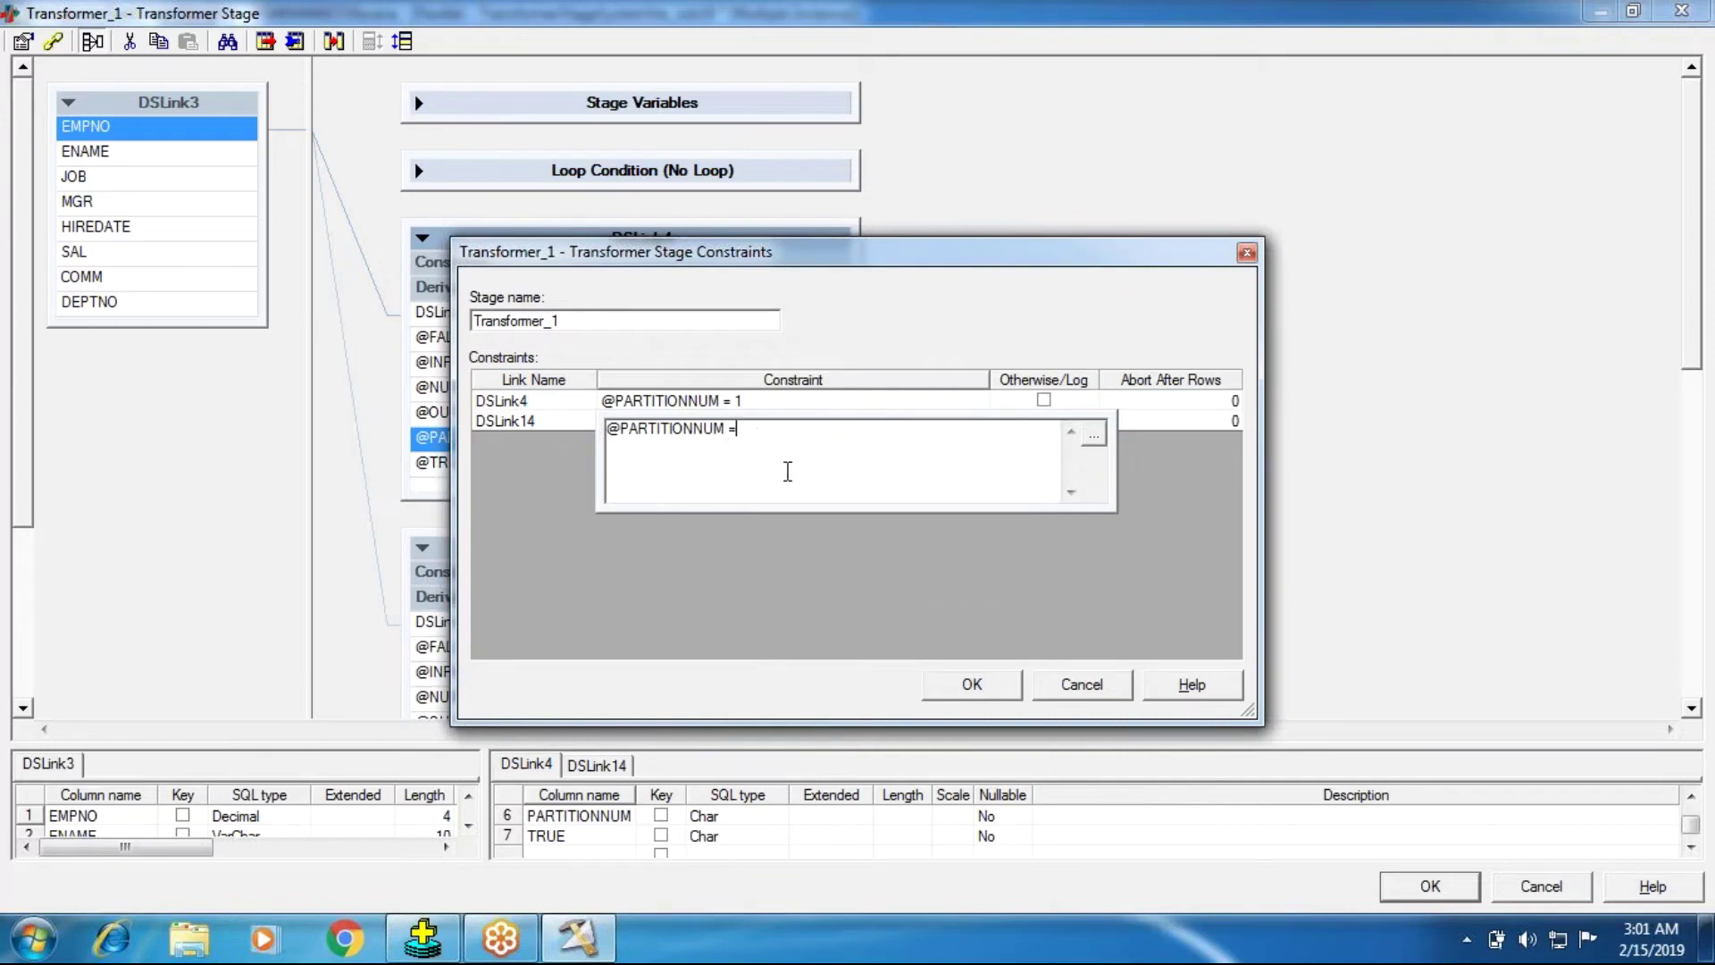
pyautogui.write('0')
pyautogui.press('Return')
pyautogui.click(938, 688)
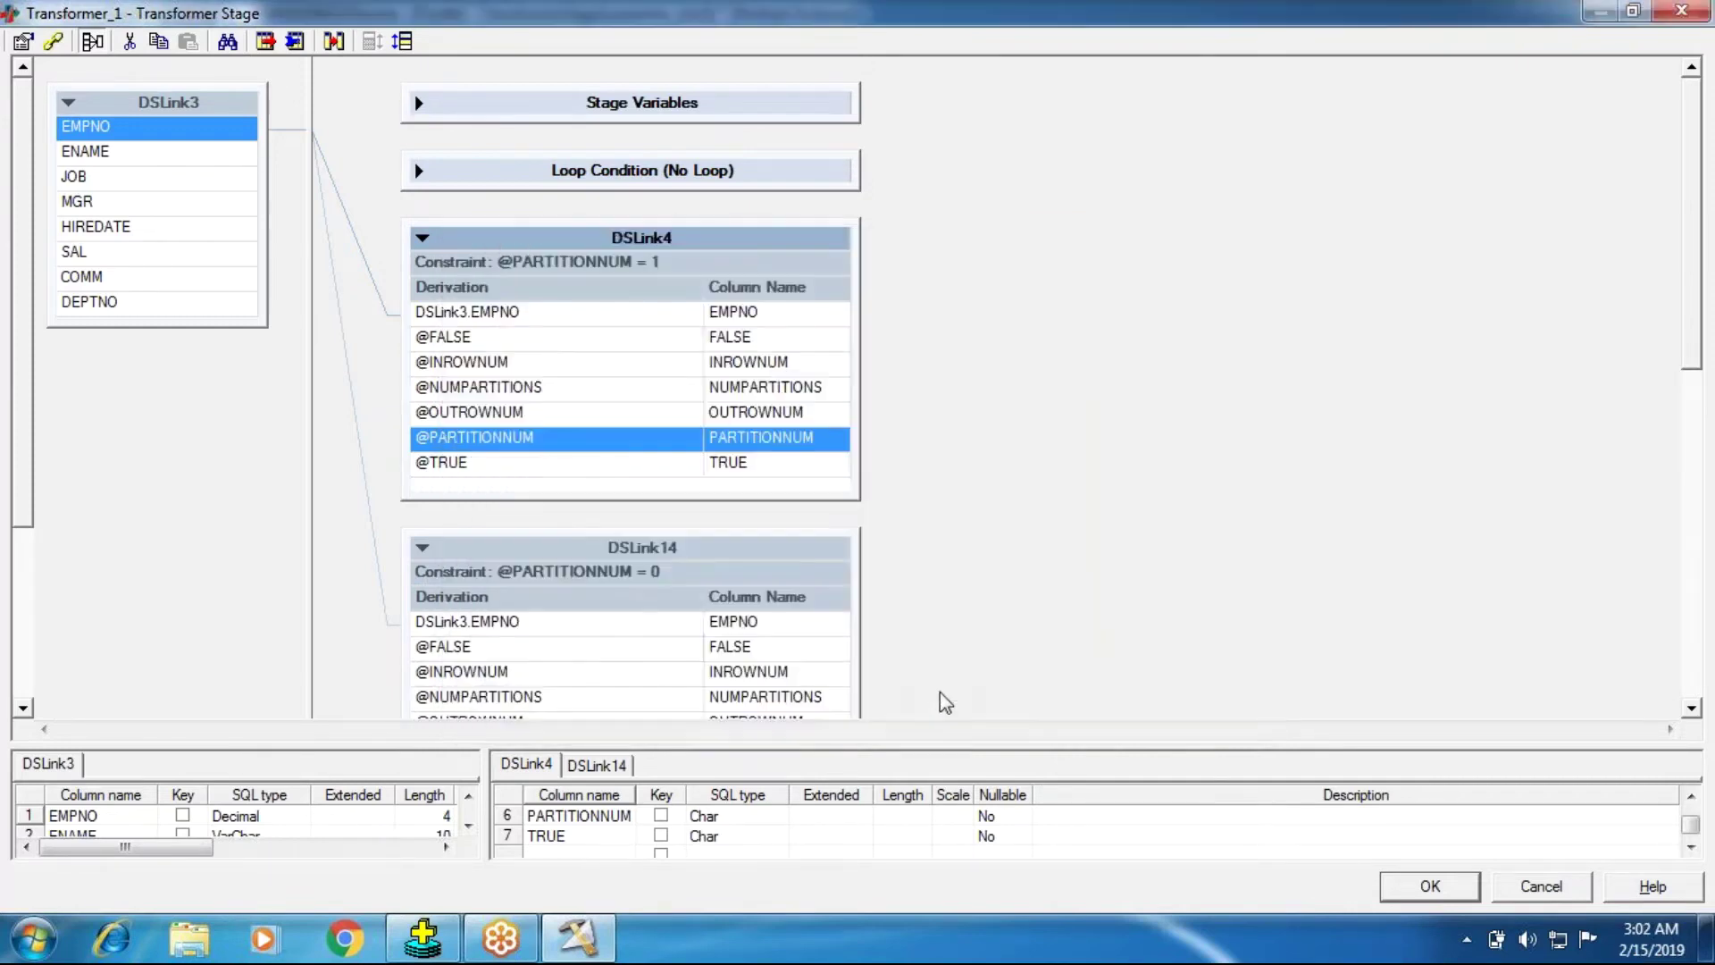
# Accept the Transformer_1 changes and set the target file of Data_Set_13 to OddNumberRows.ds.
pyautogui.click(1394, 893)
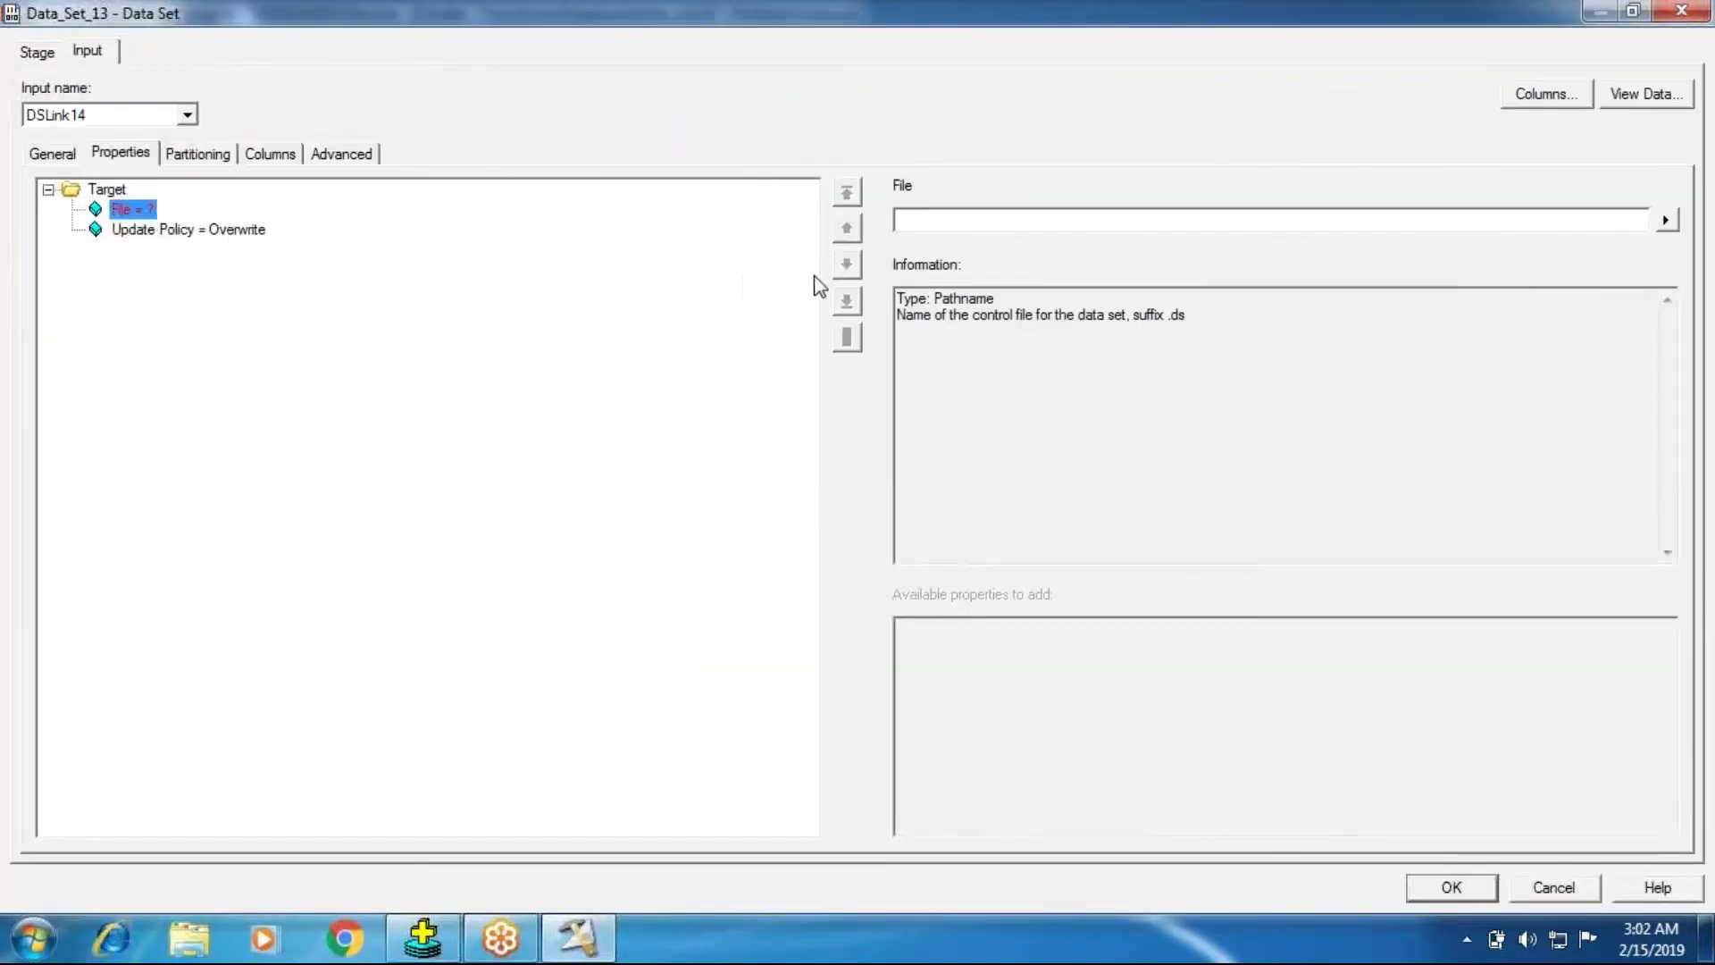
pyautogui.click(934, 222)
pyautogui.write('Odd')
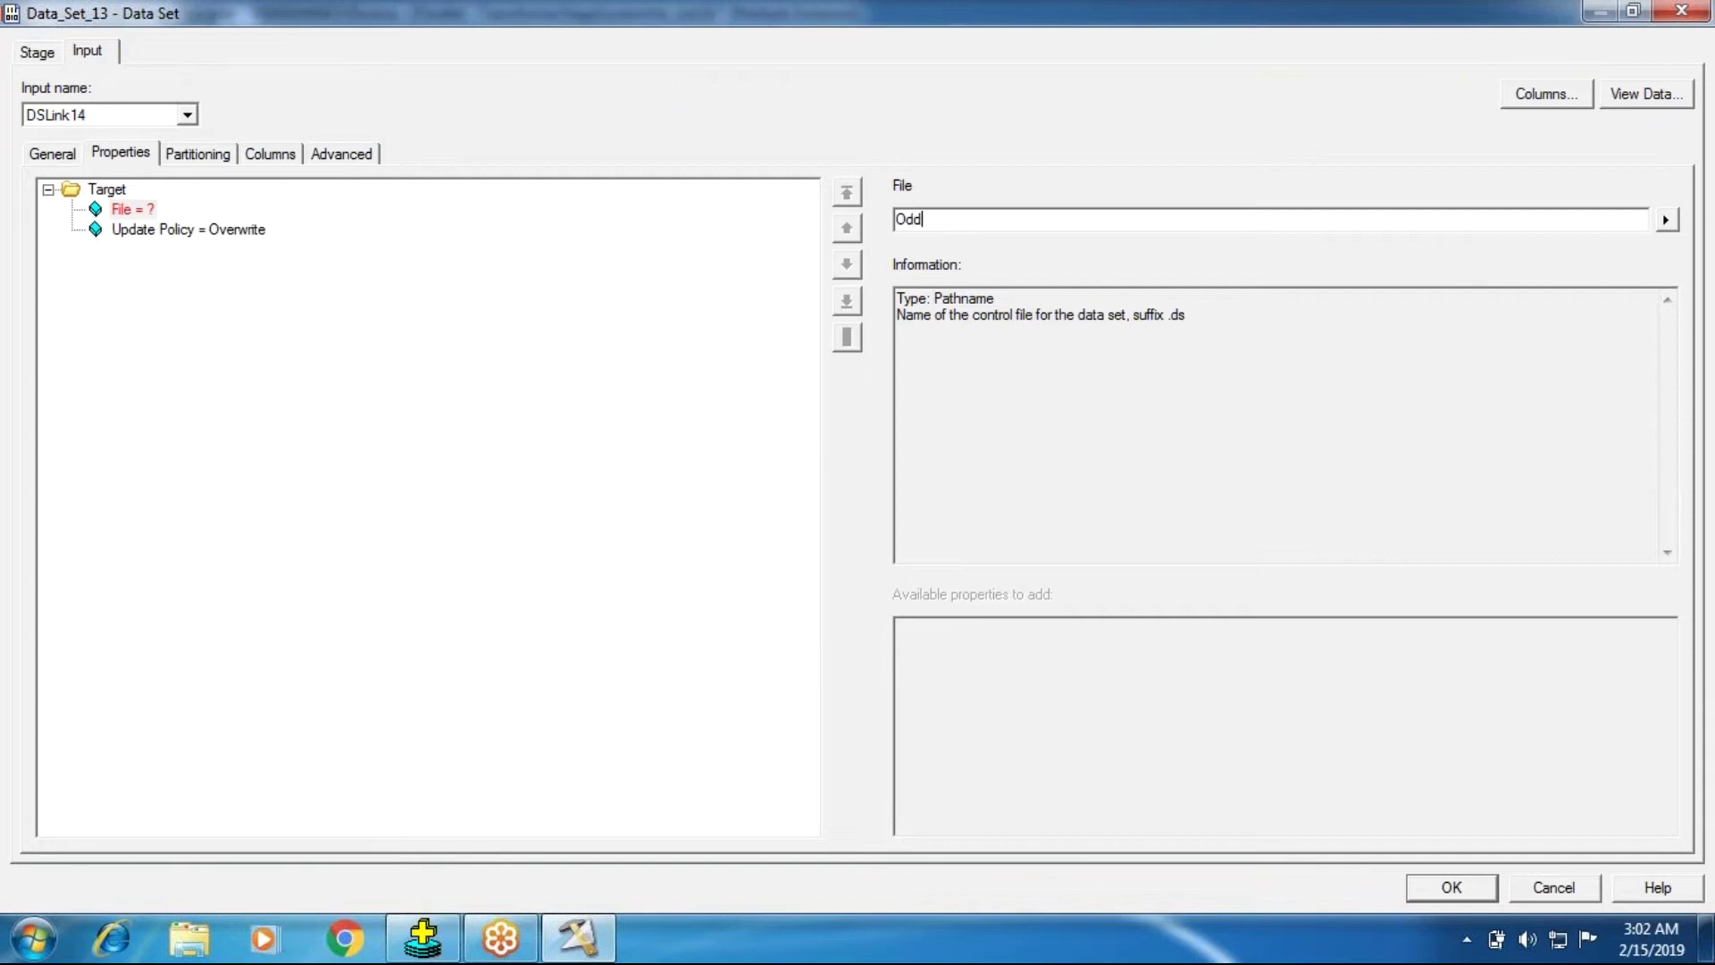
pyautogui.write('NumberRows.ds')
pyautogui.press('Return')
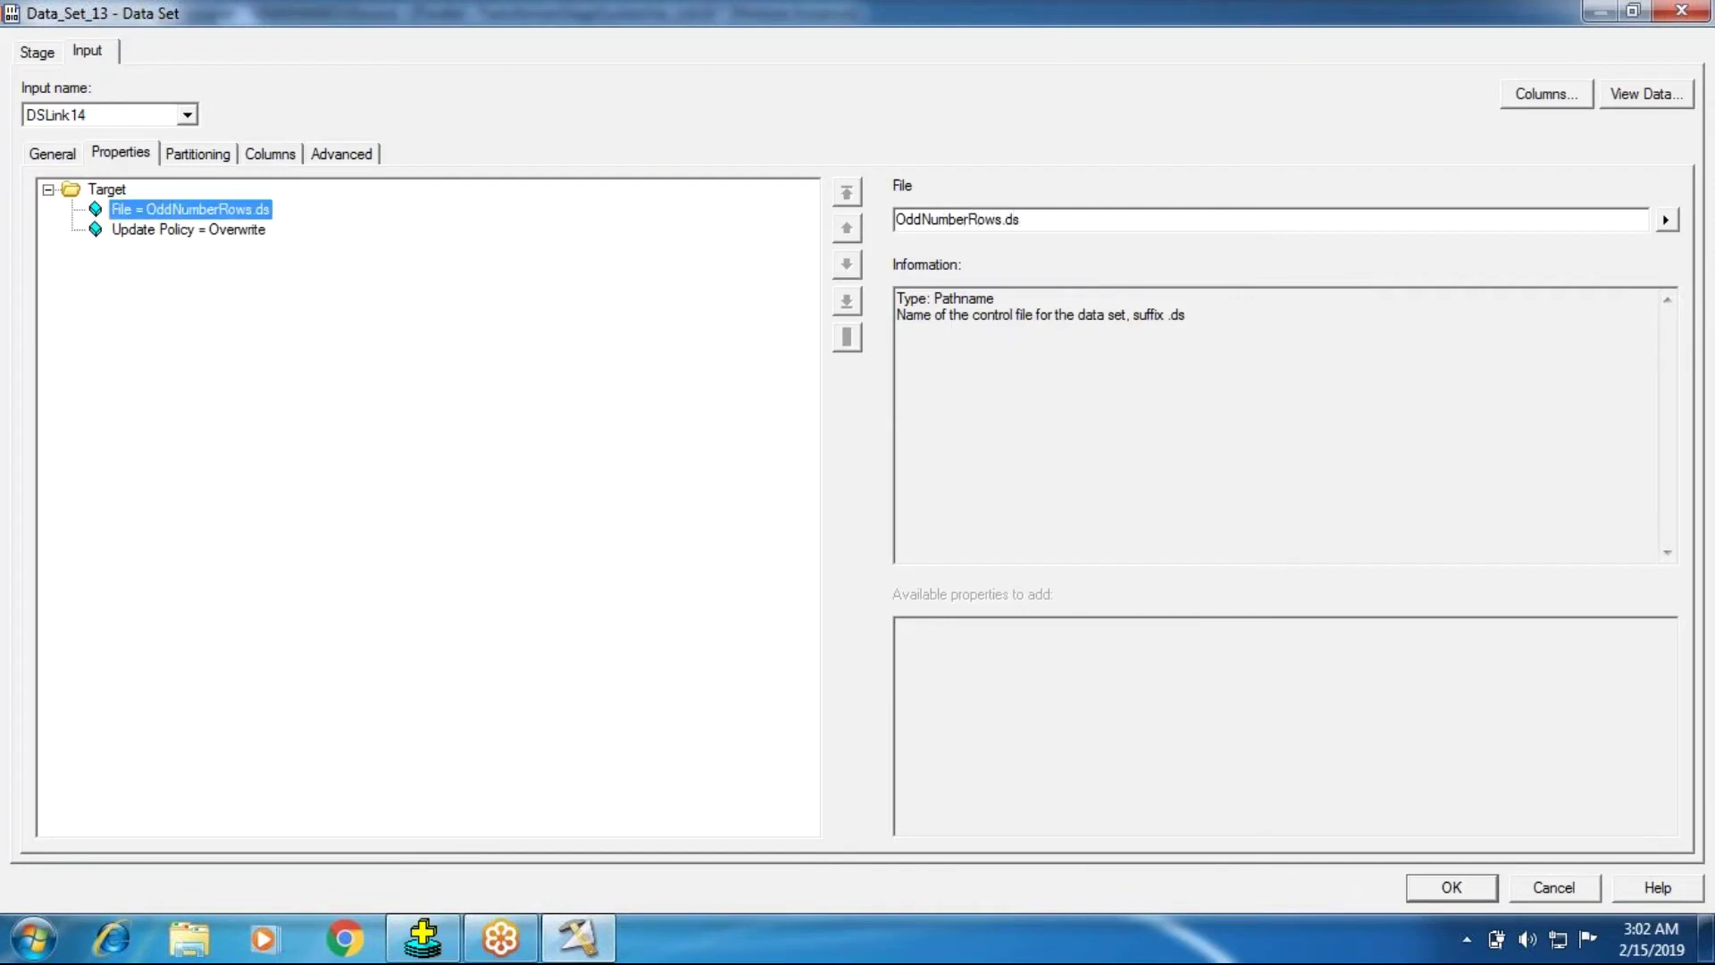
pyautogui.click(1451, 885)
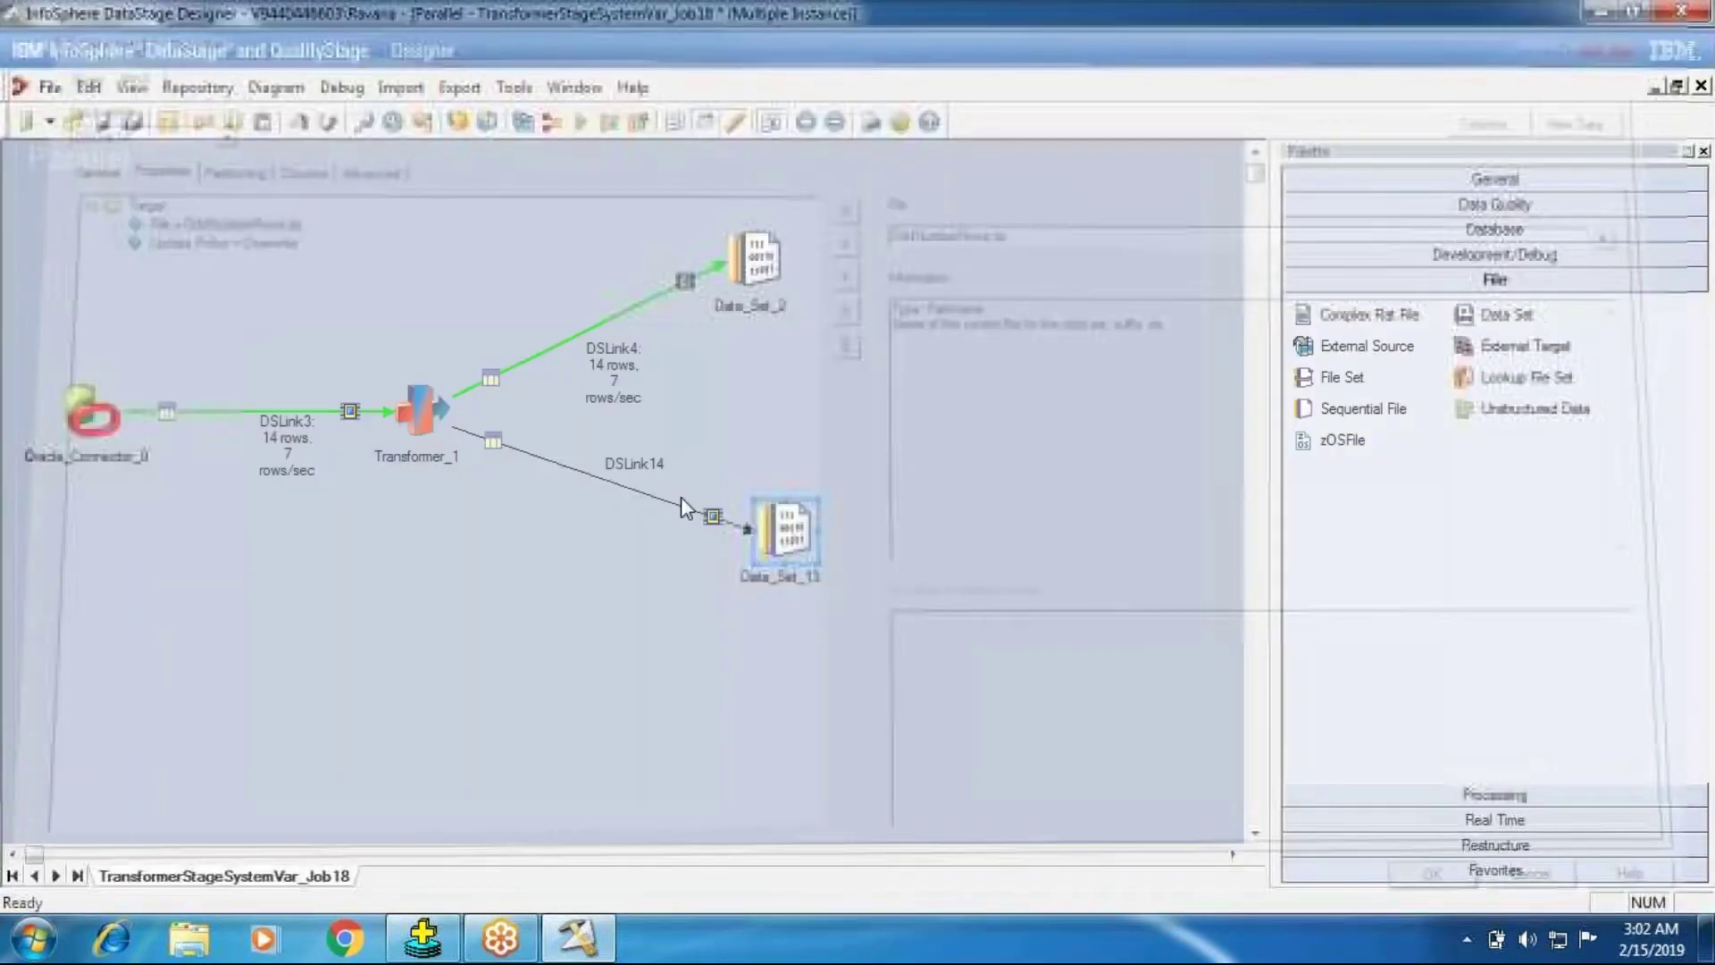
# Set the target file of Data_Set_2 to EvenNumRows.ds.
pyautogui.doubleClick(681, 497)
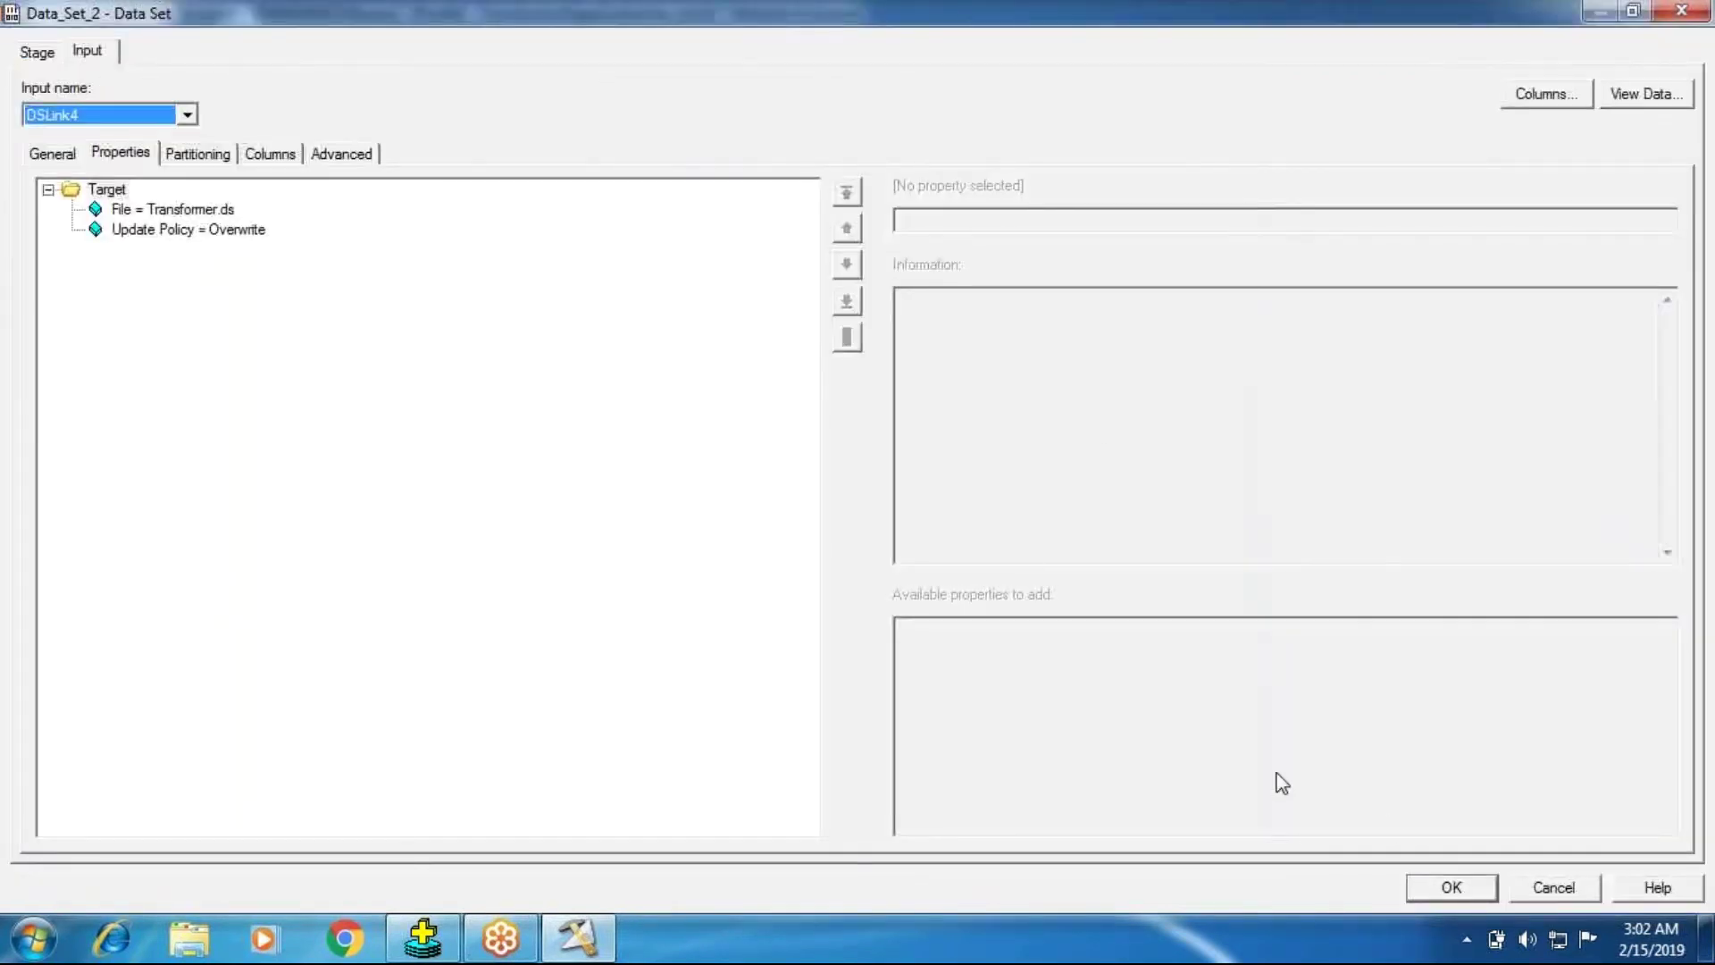
pyautogui.click(216, 213)
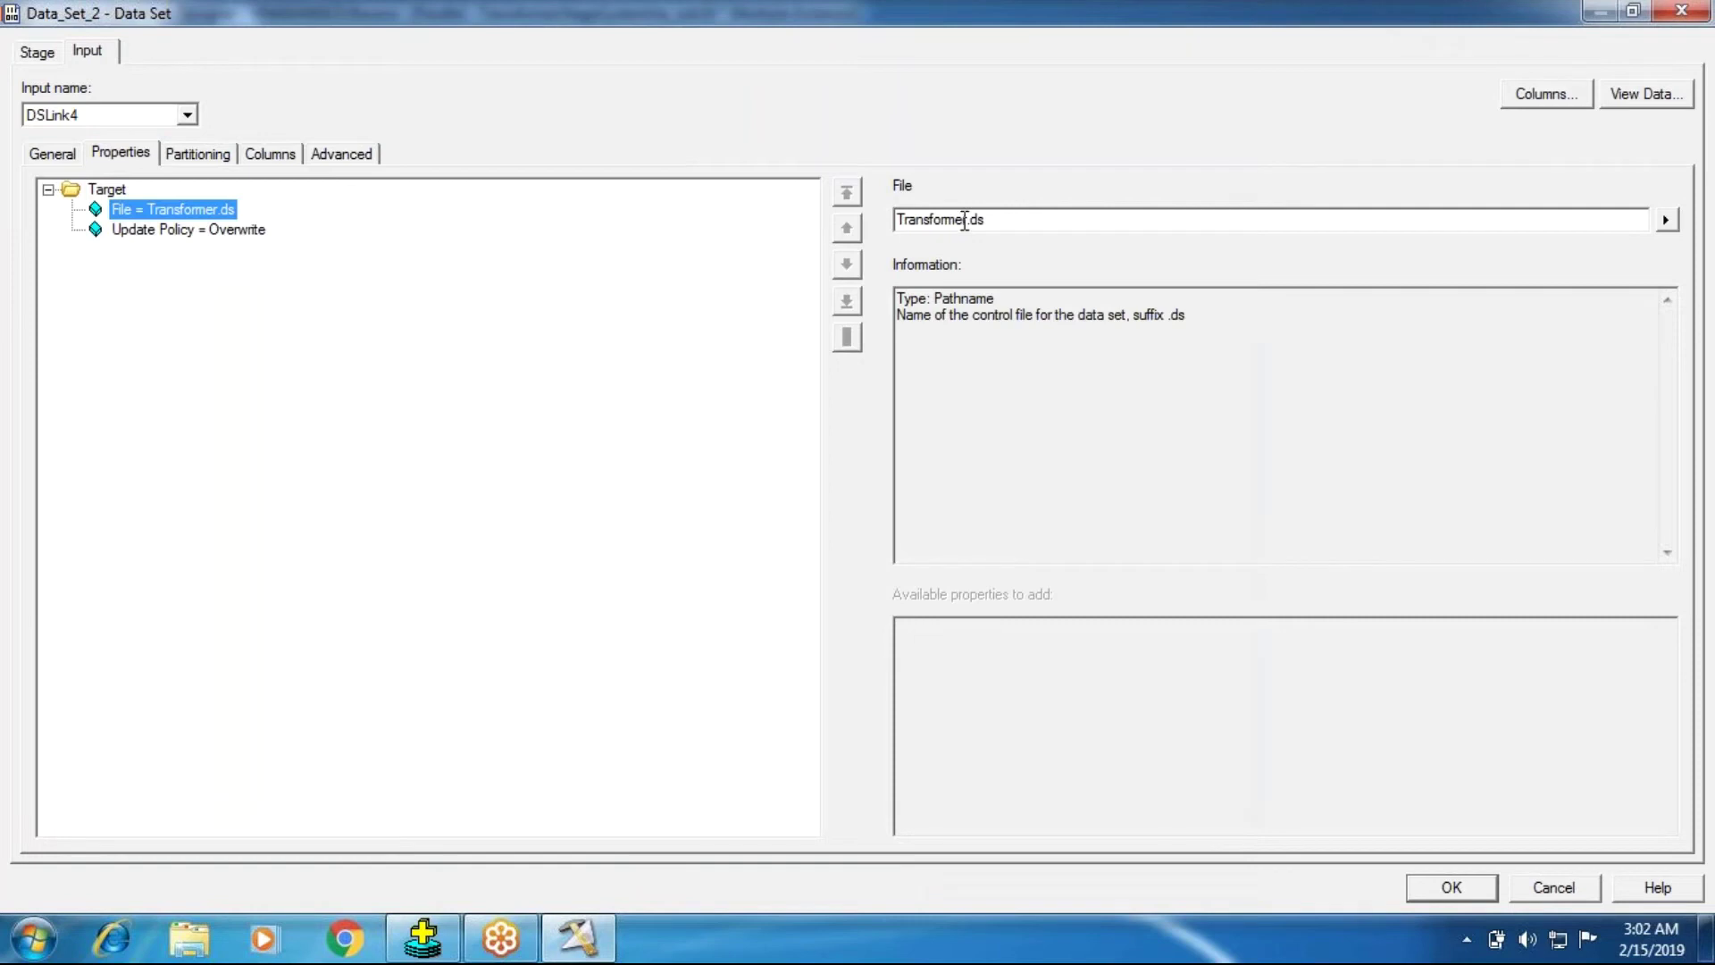
pyautogui.moveTo(968, 219); pyautogui.dragTo(876, 217)
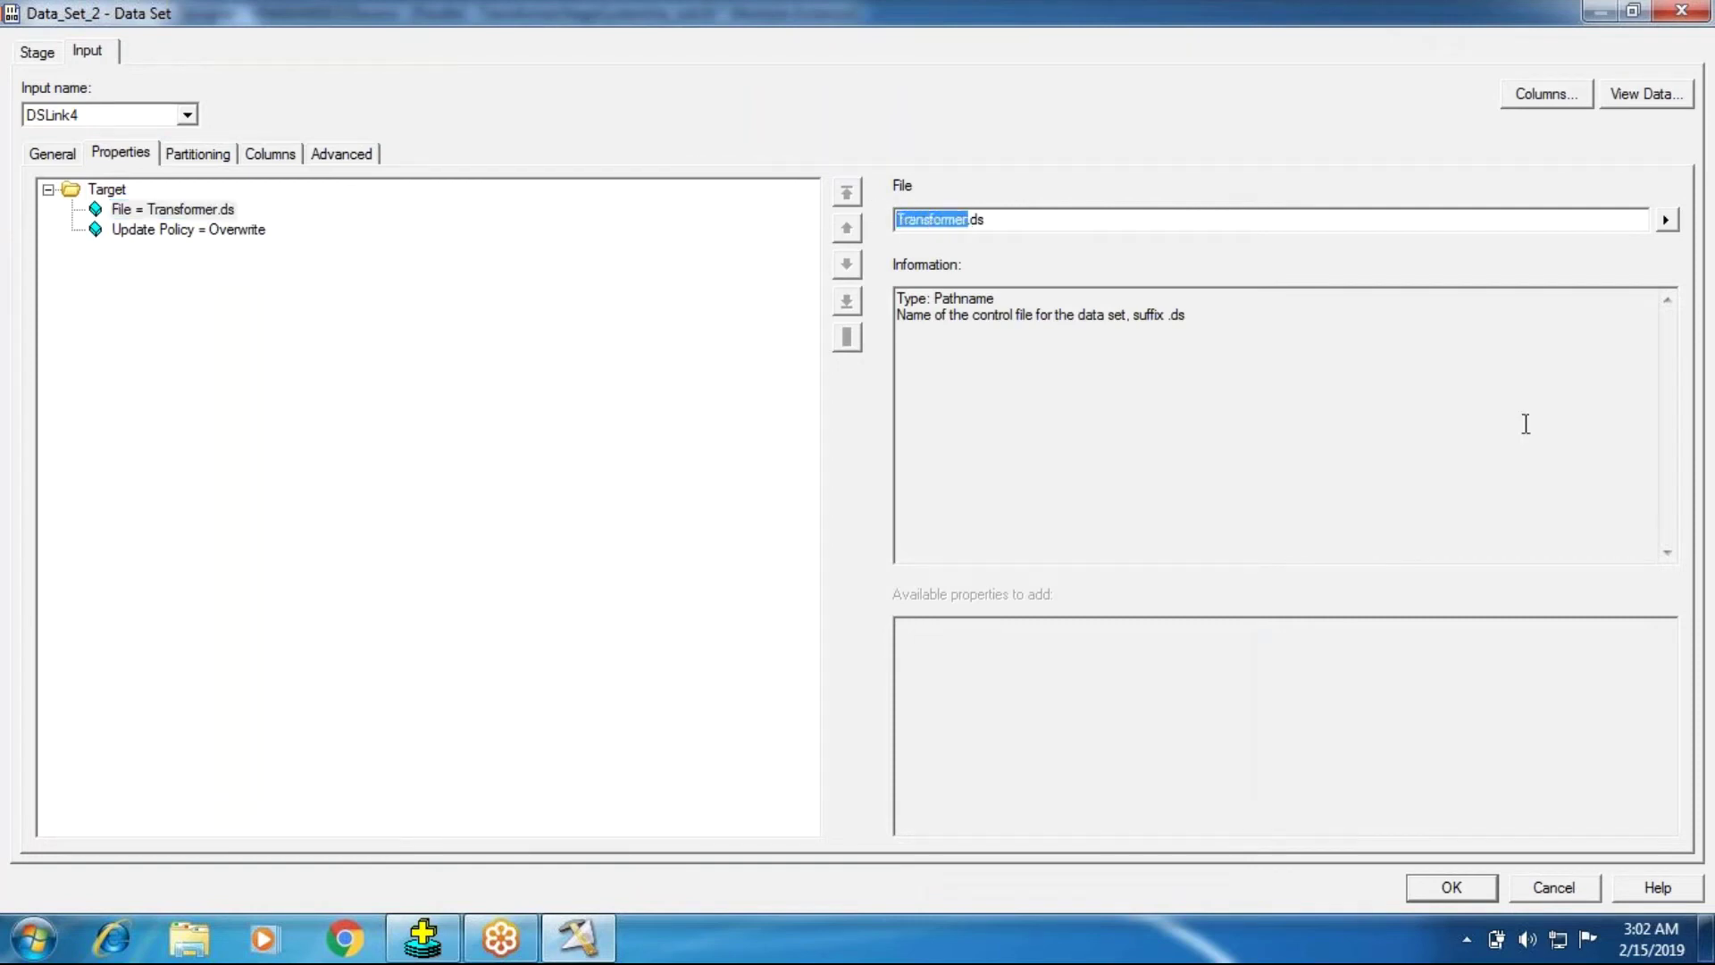
pyautogui.write('Evenn')
pyautogui.press('BackSpace')
pyautogui.write('NumRows')
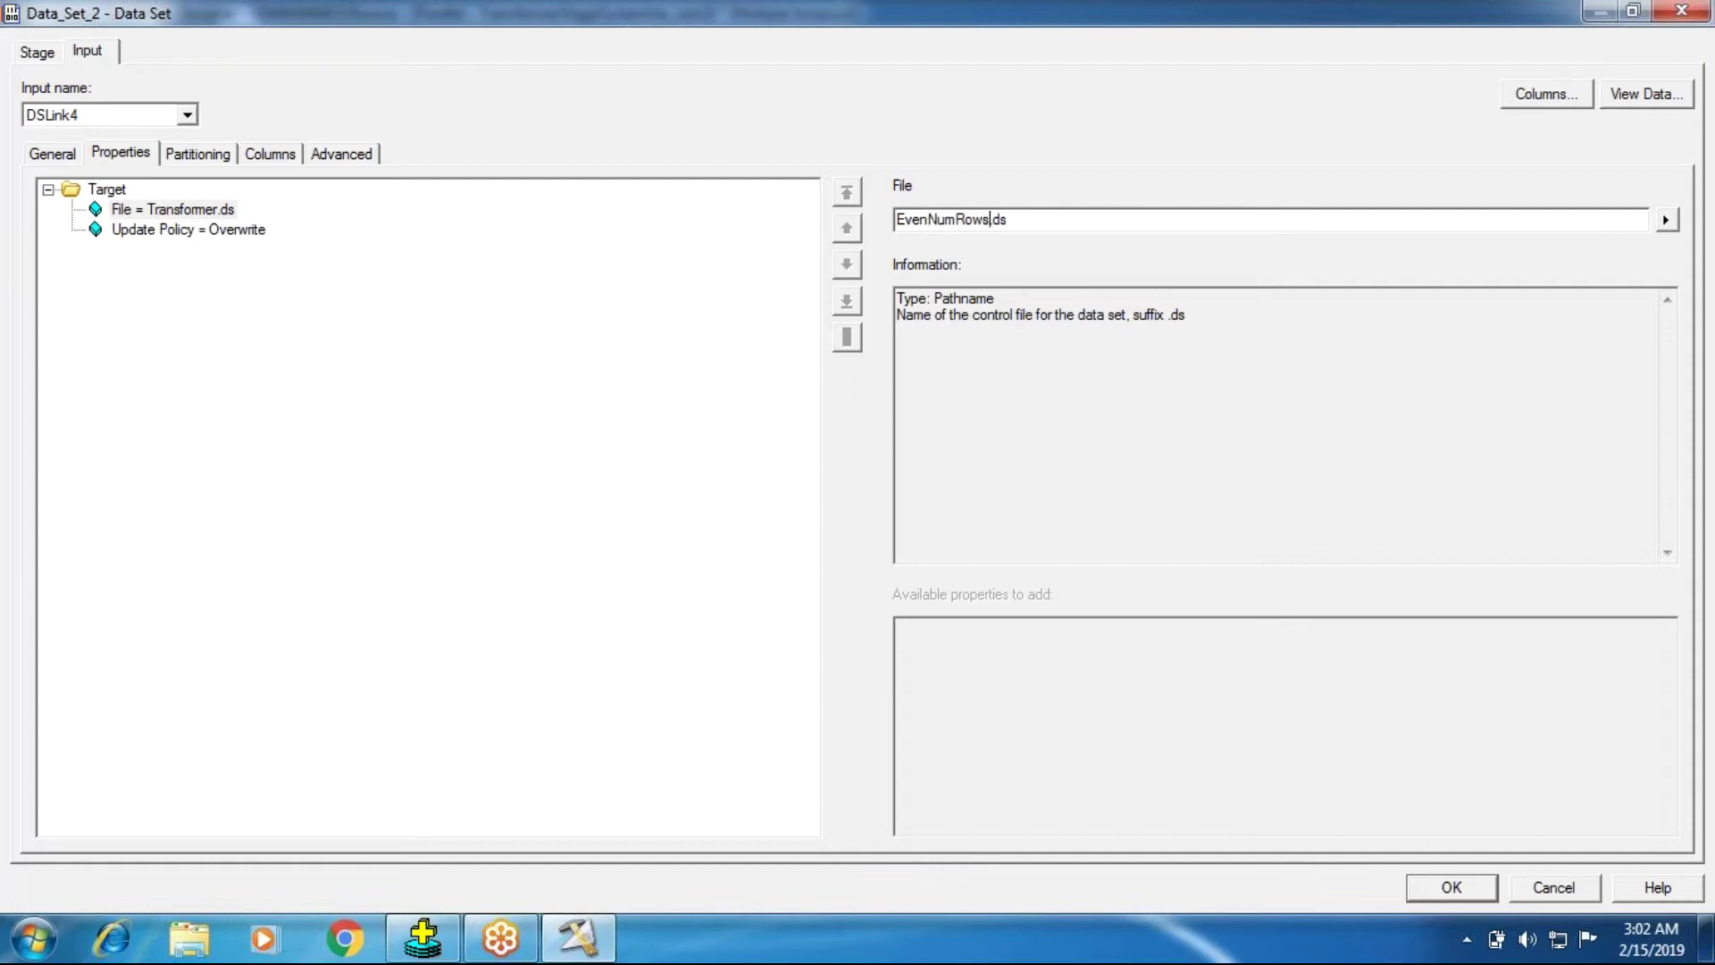
pyautogui.click(1468, 889)
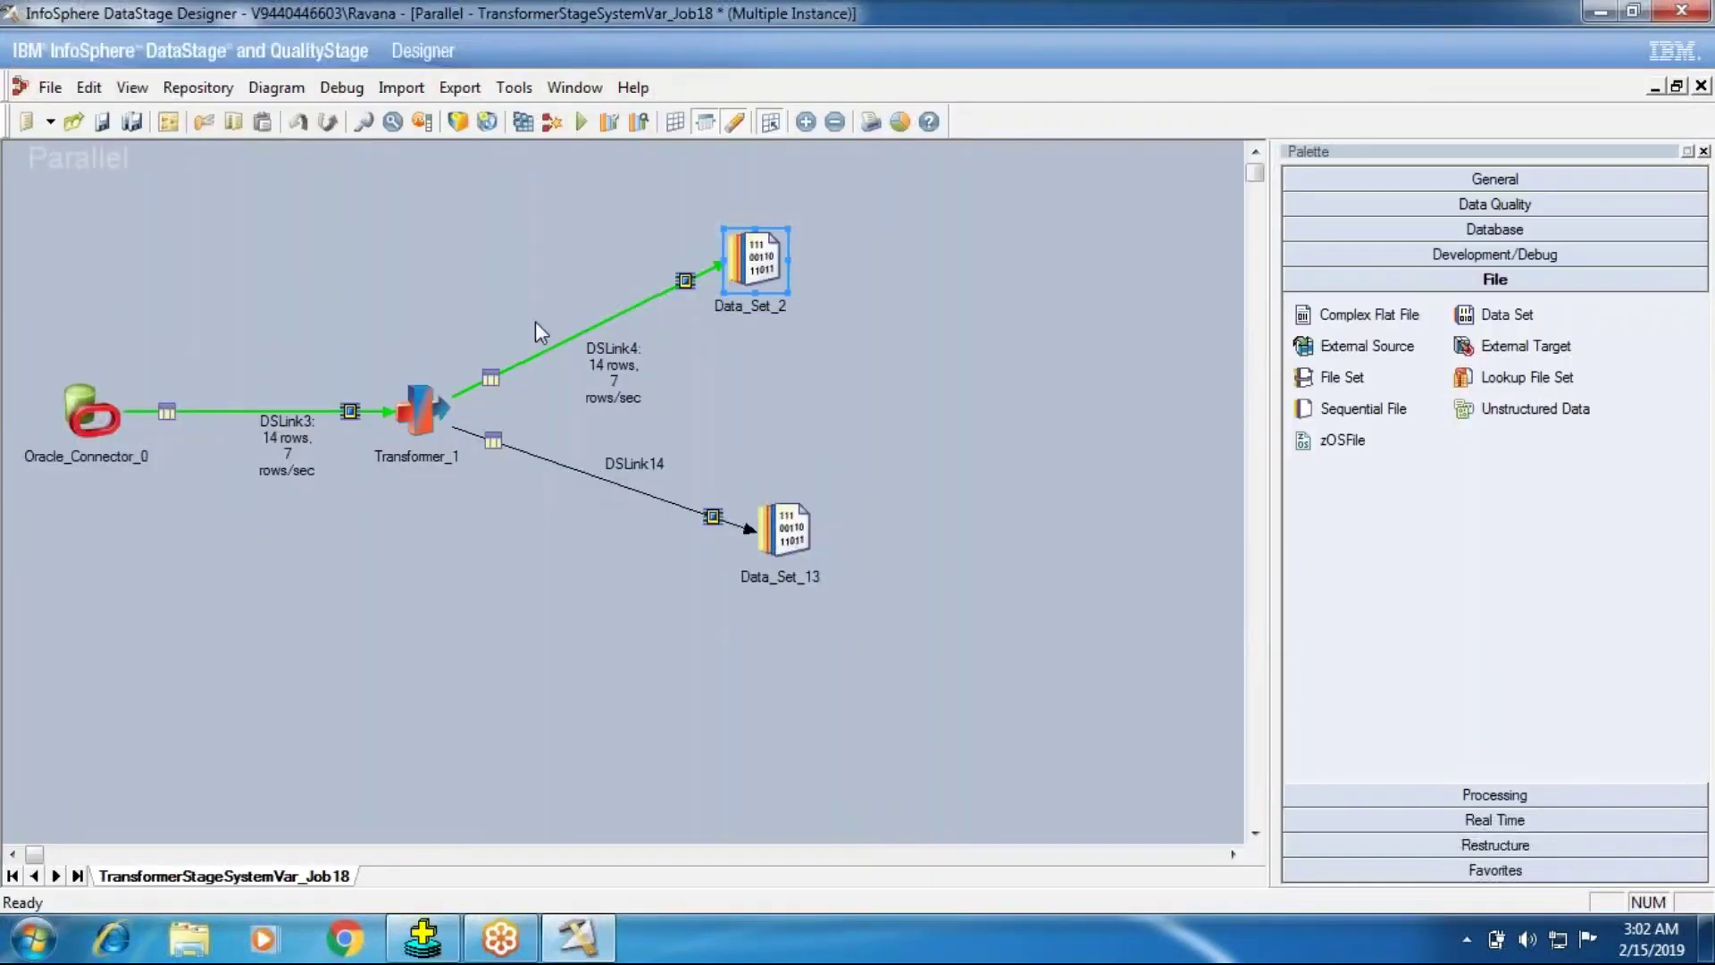
# Compile and run the job, leaving the job properties unchanged.
pyautogui.press('F7')
pyautogui.click(783, 513)
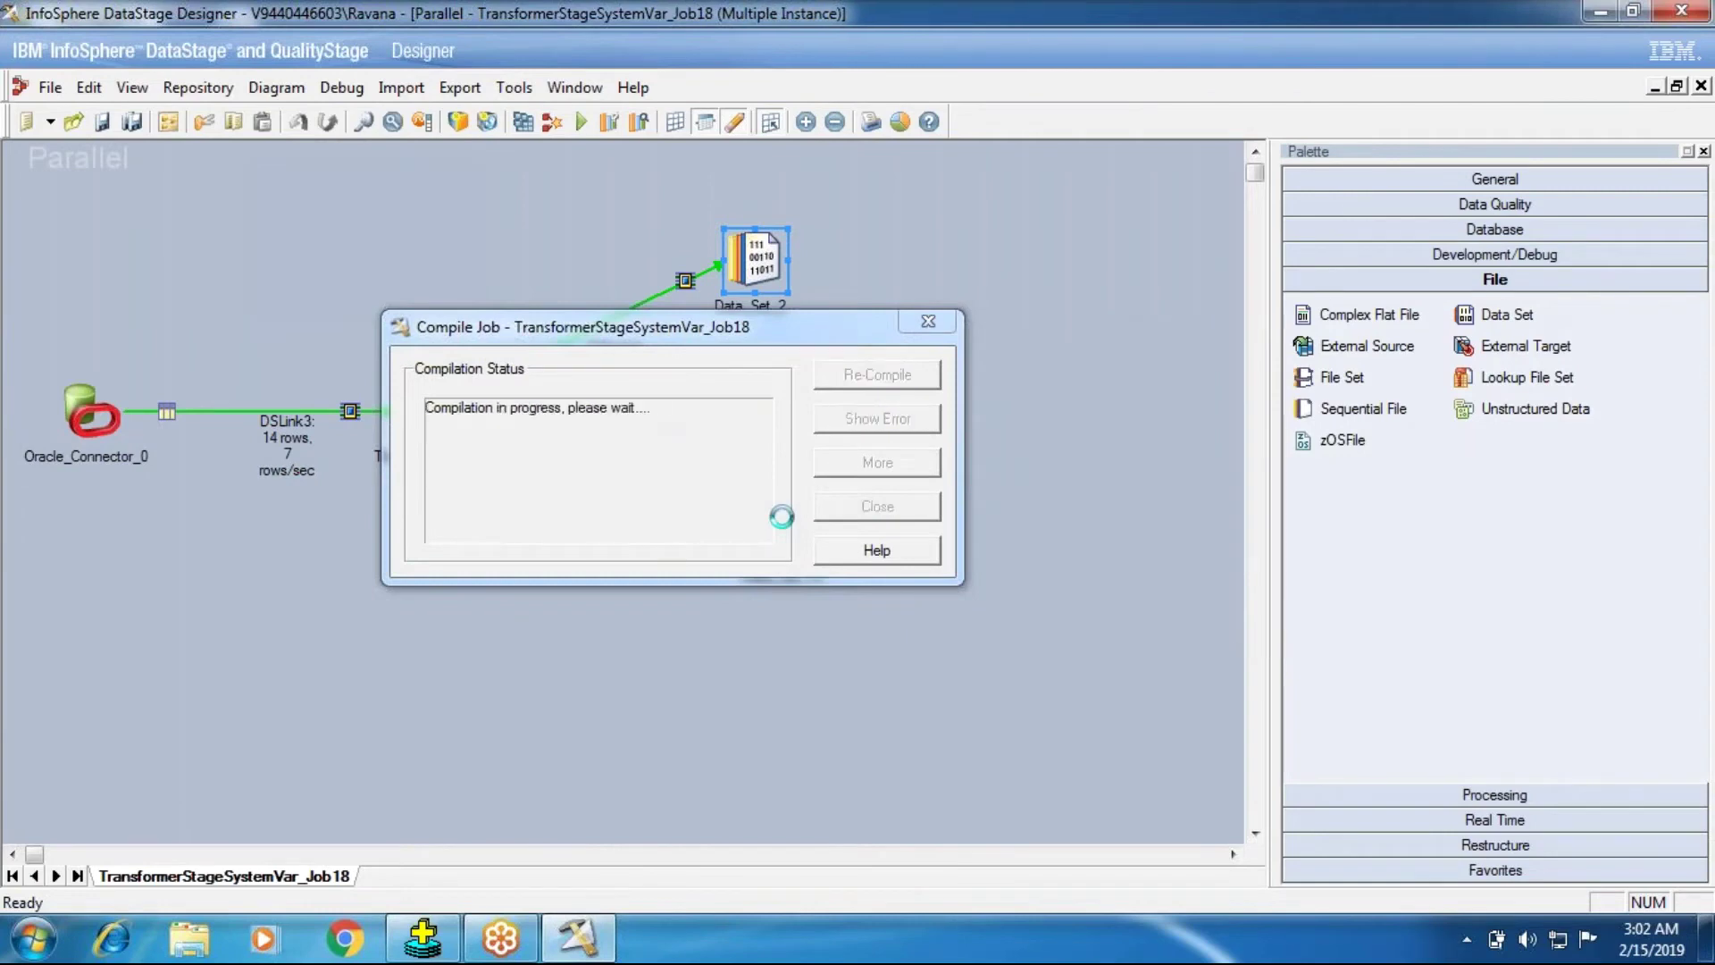
pyautogui.click(845, 504)
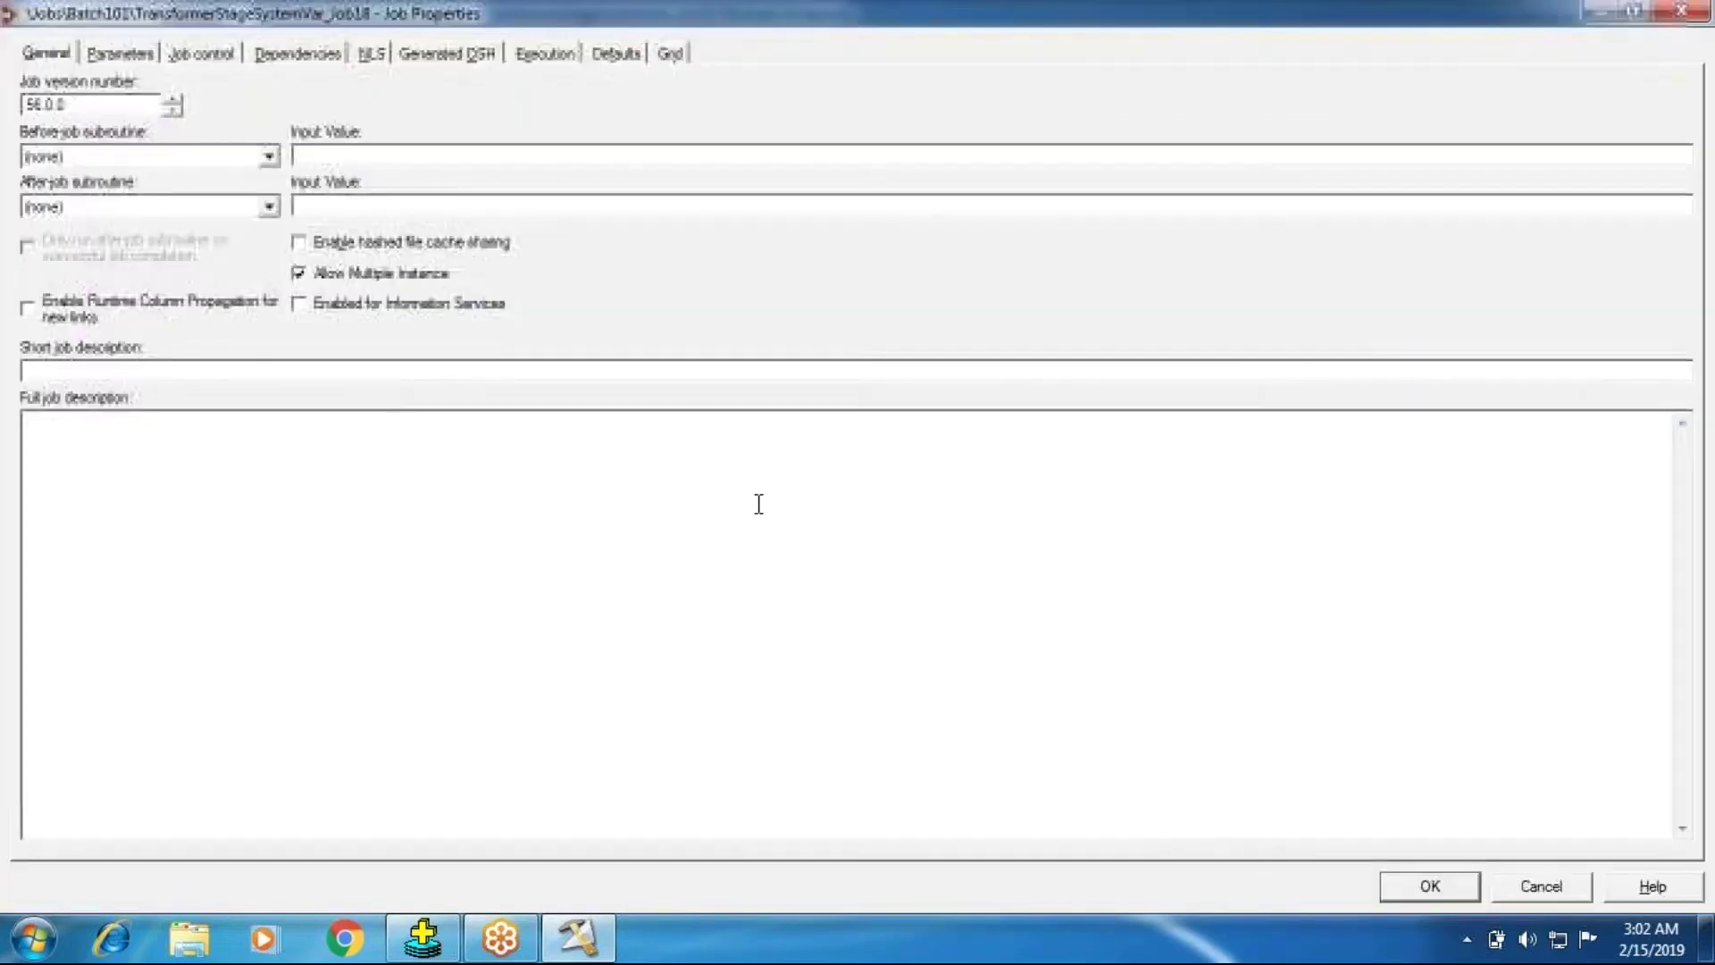
pyautogui.click(1518, 895)
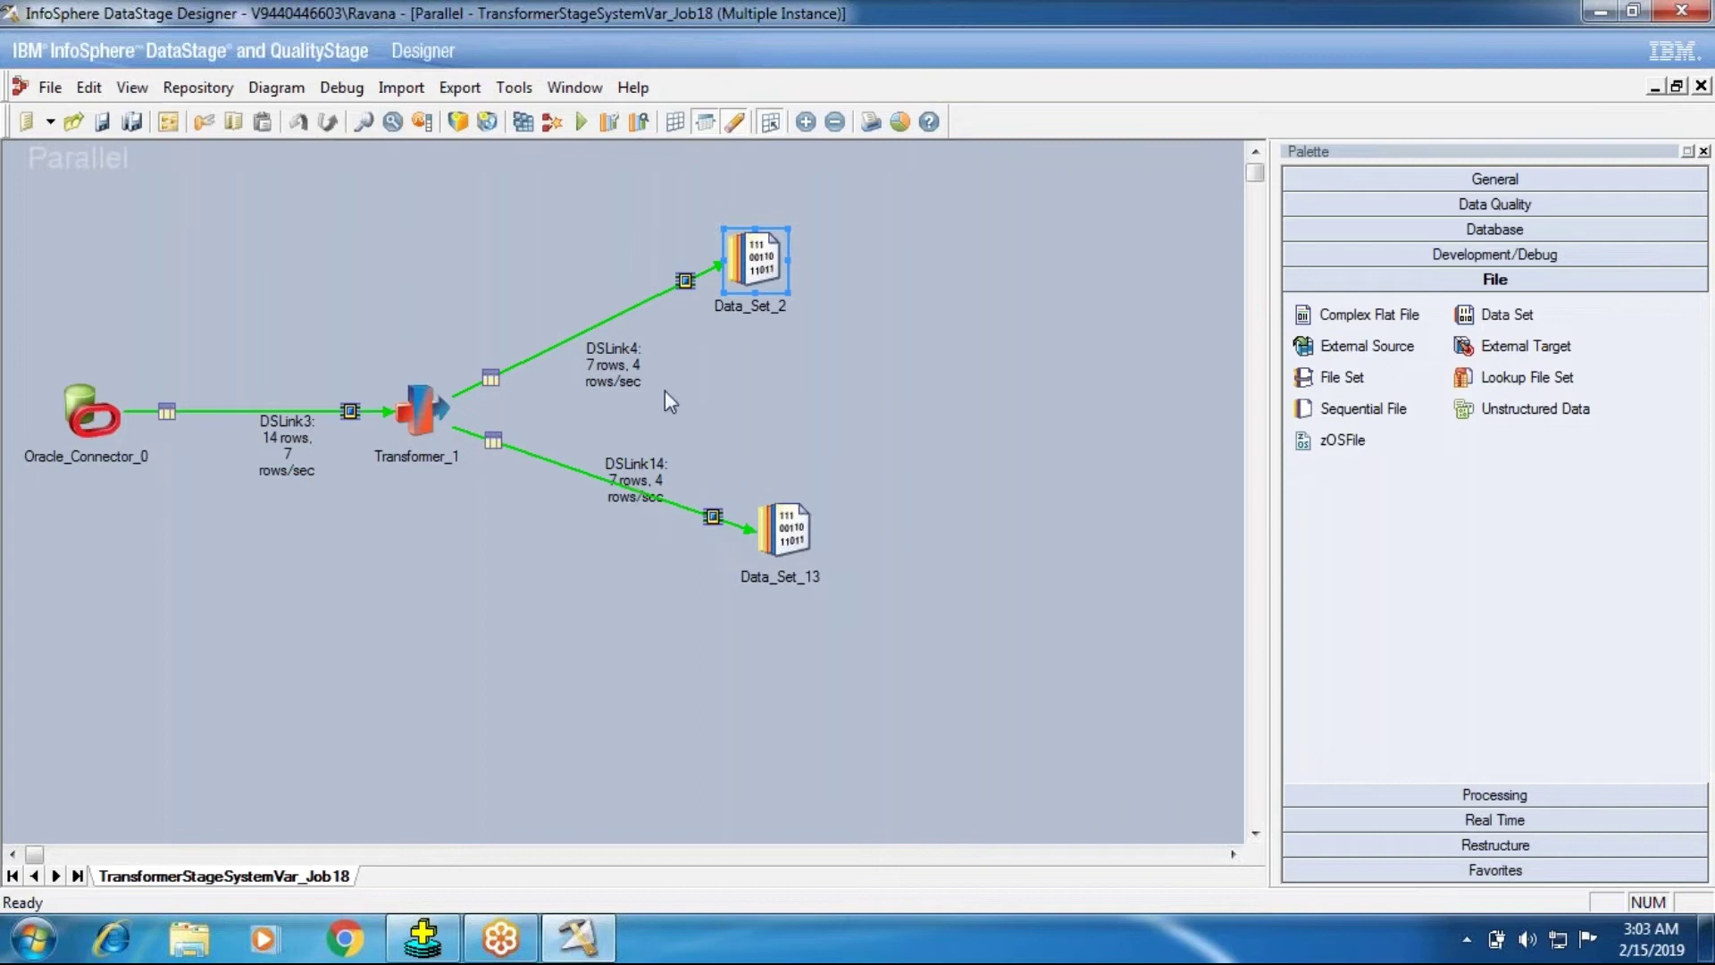
# View the DSLink4 data of Data_Set_2 and check it against the emp table listing in Oracle SQL*Plus.
pyautogui.rightClick(742, 274)
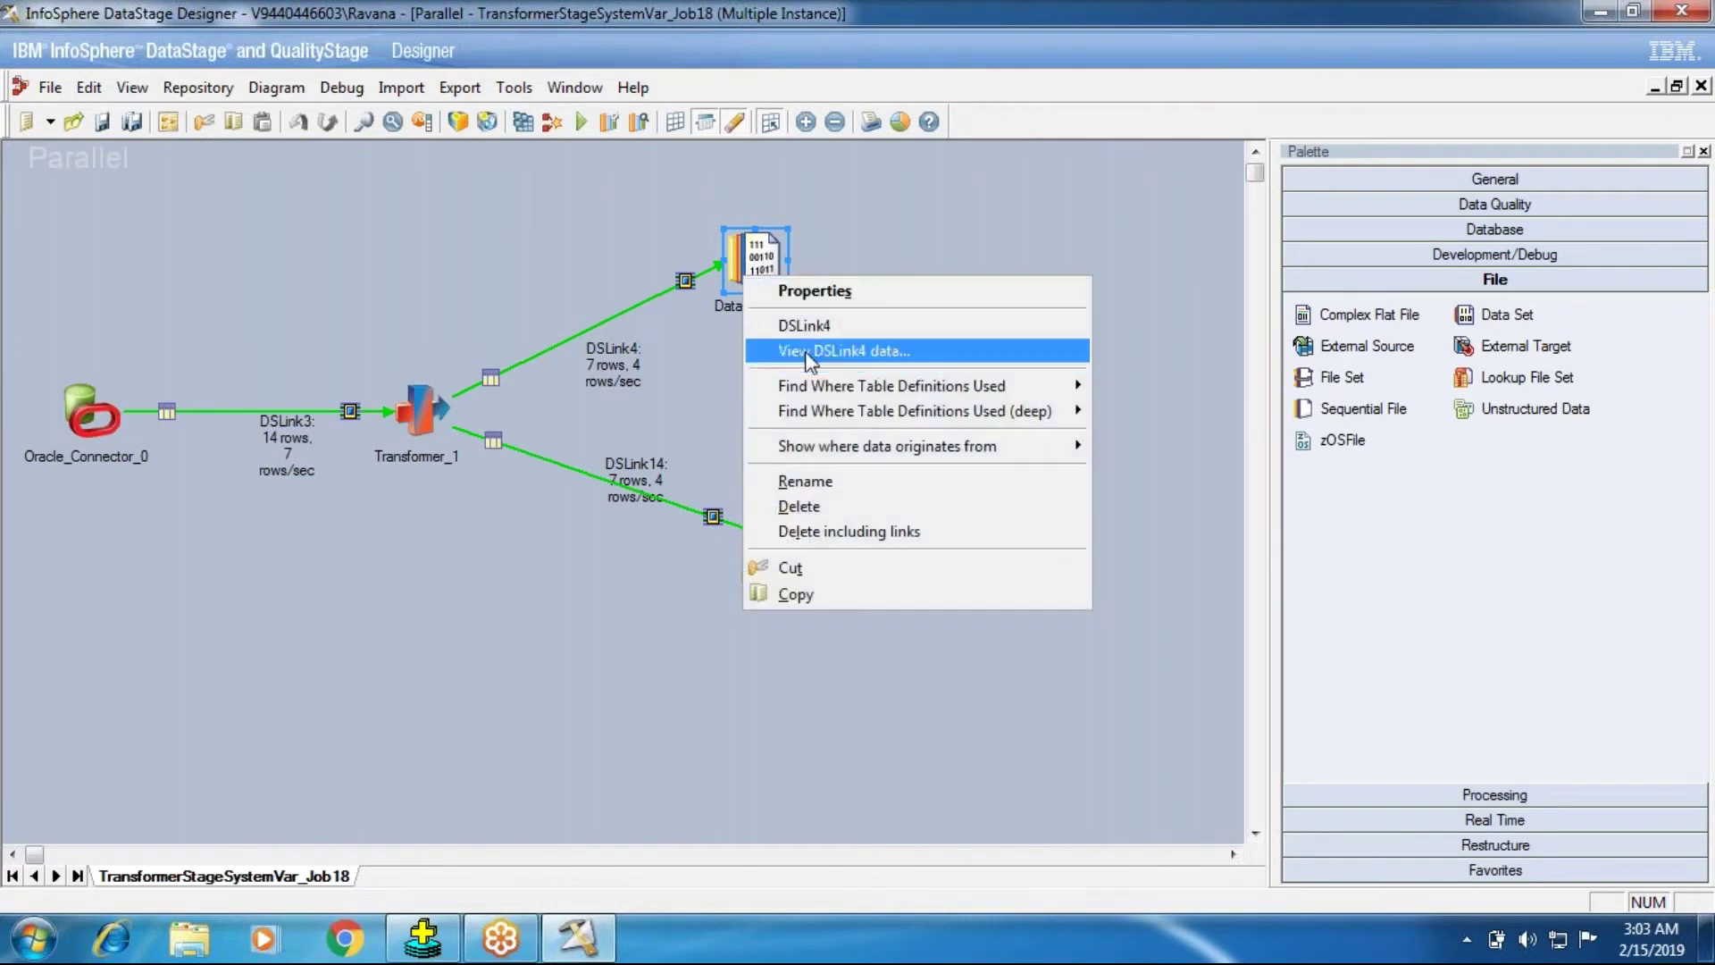
pyautogui.click(811, 357)
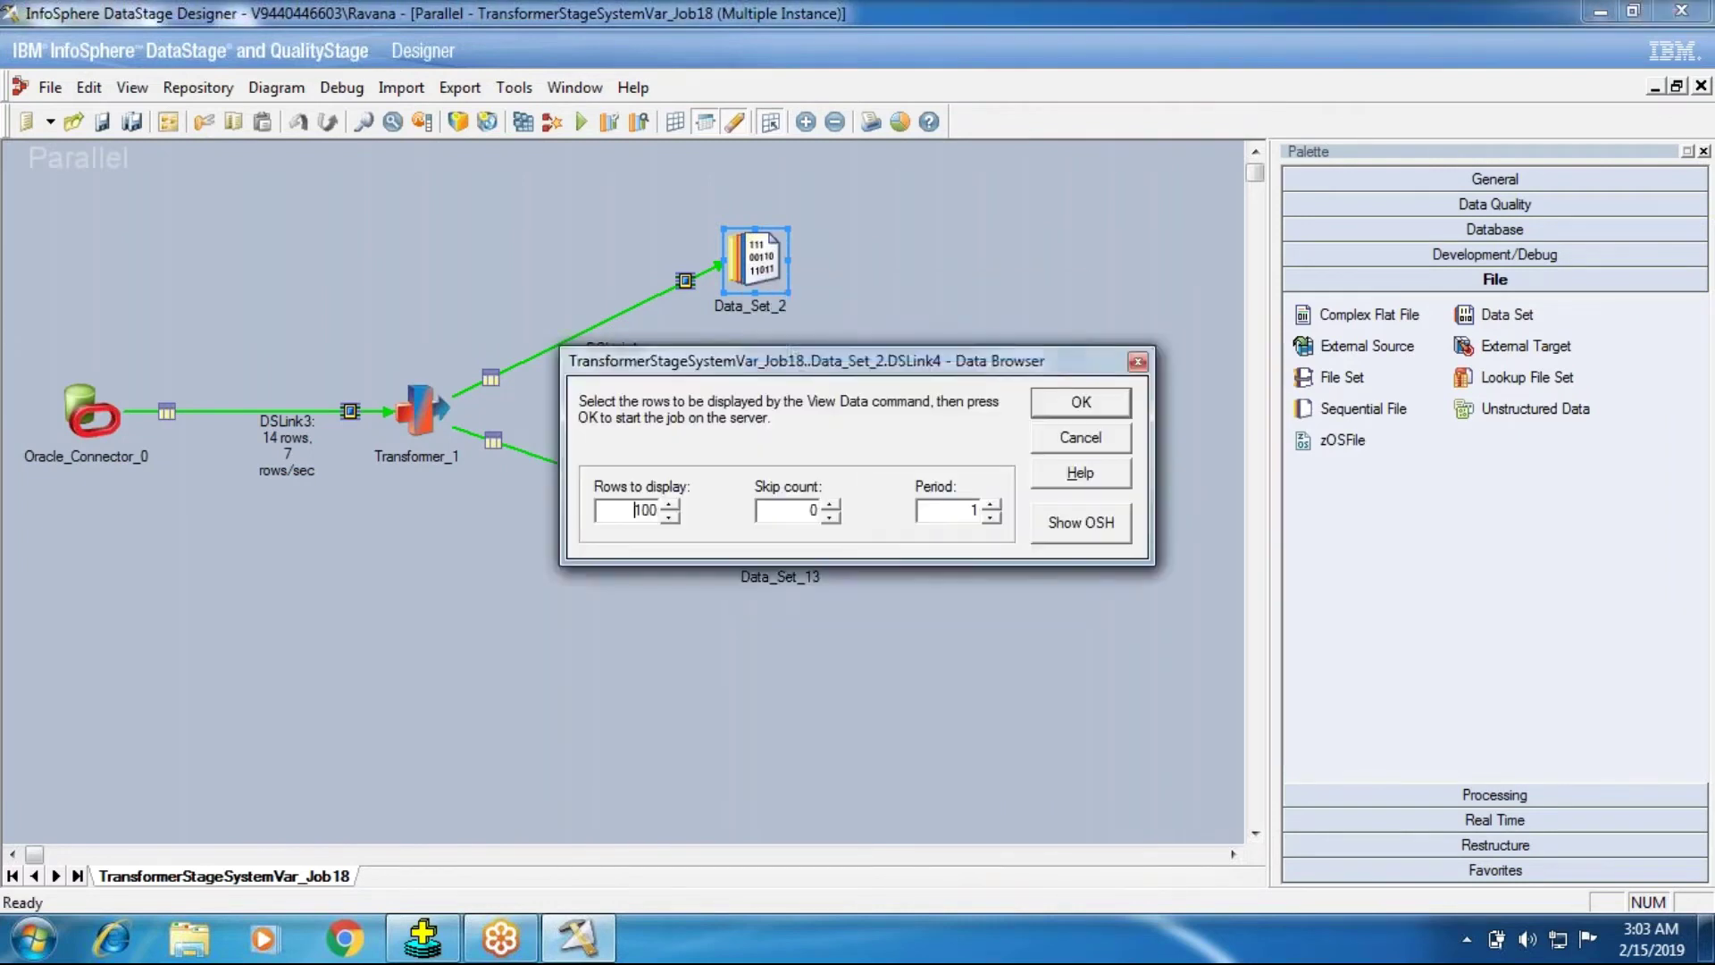
pyautogui.click(1107, 400)
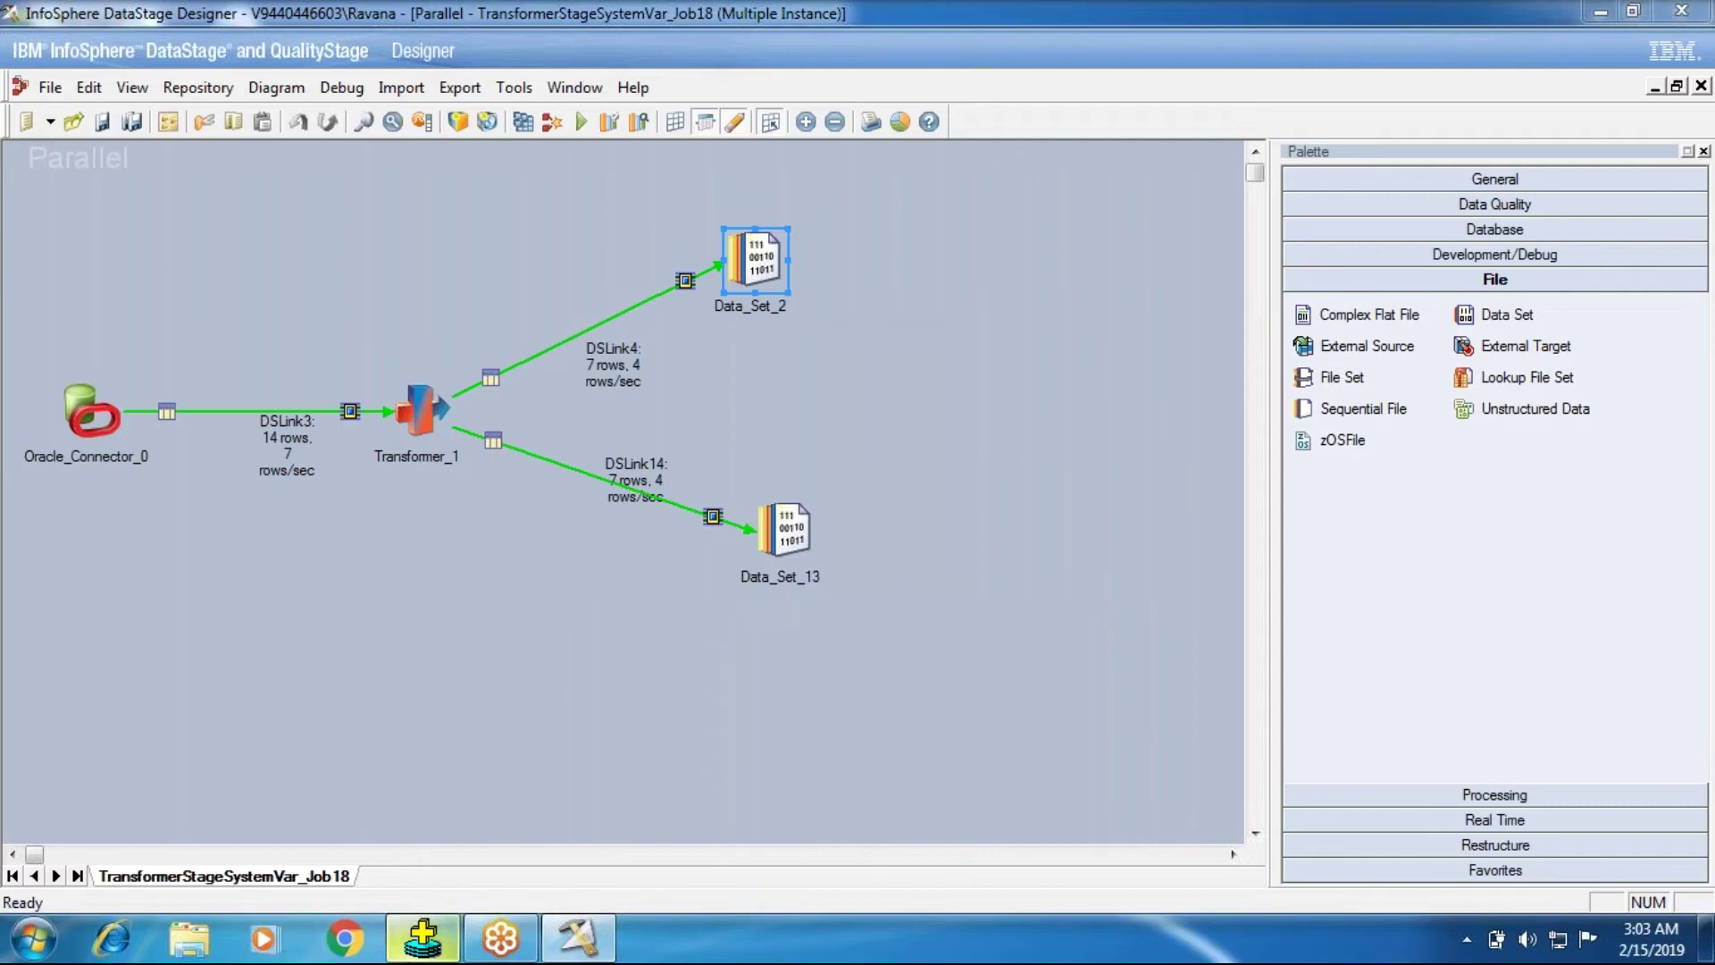
pyautogui.moveTo(407, 947)
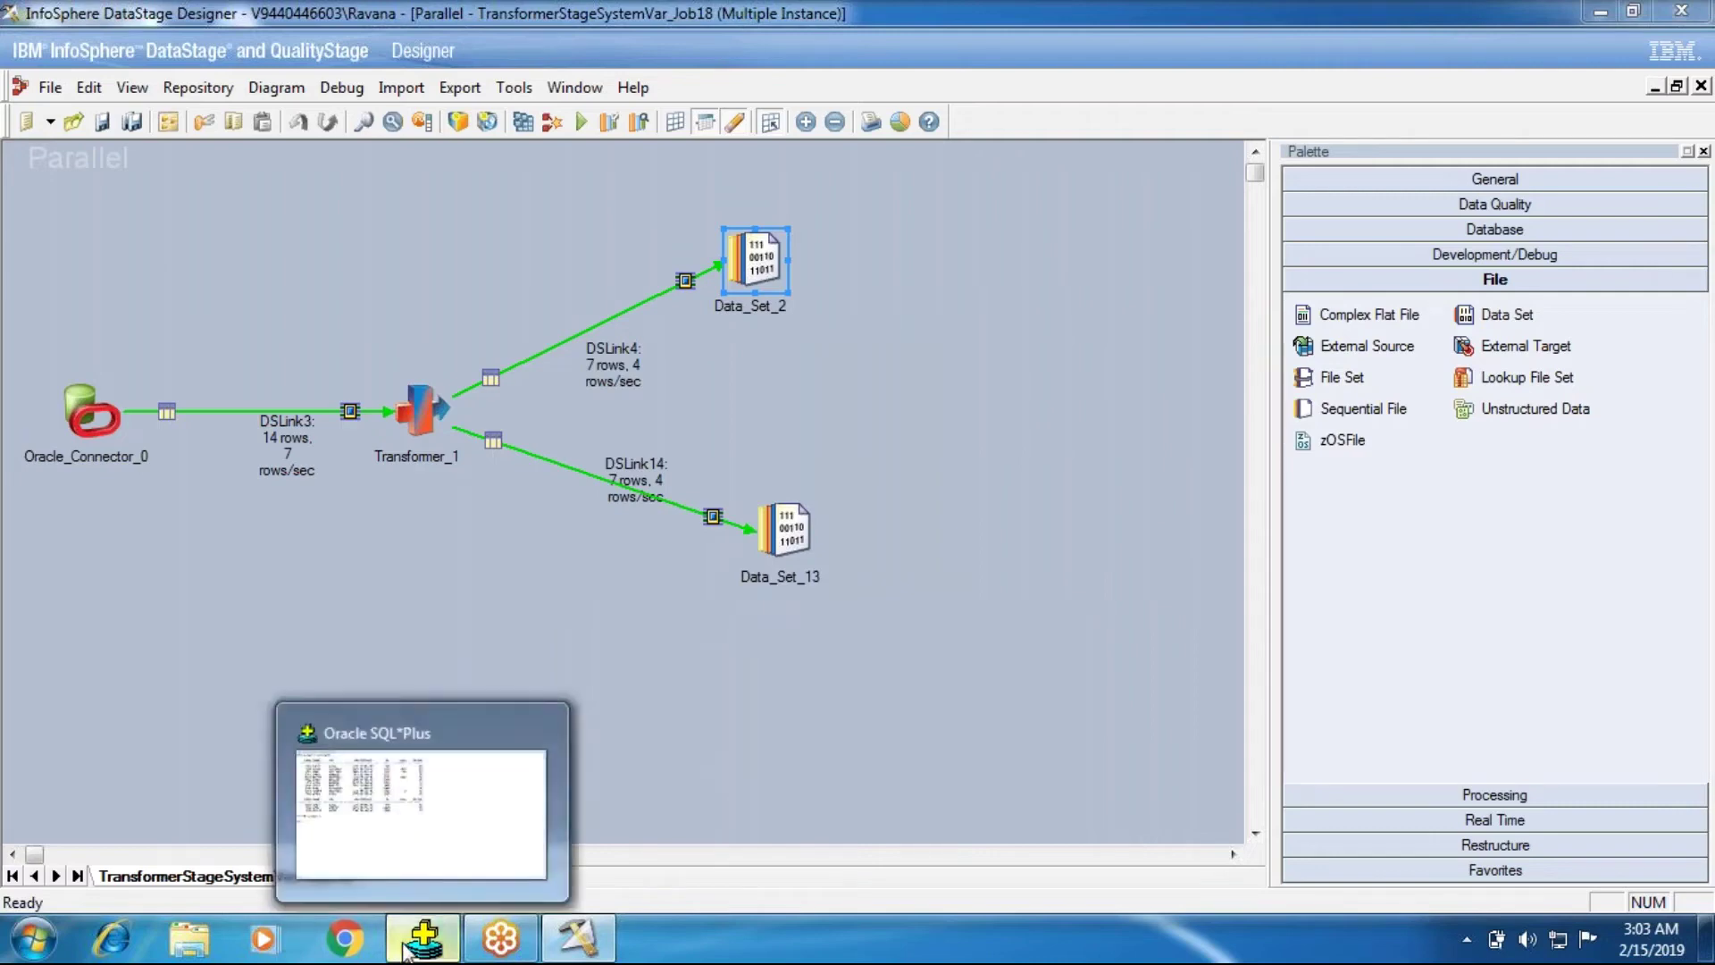
pyautogui.click(406, 947)
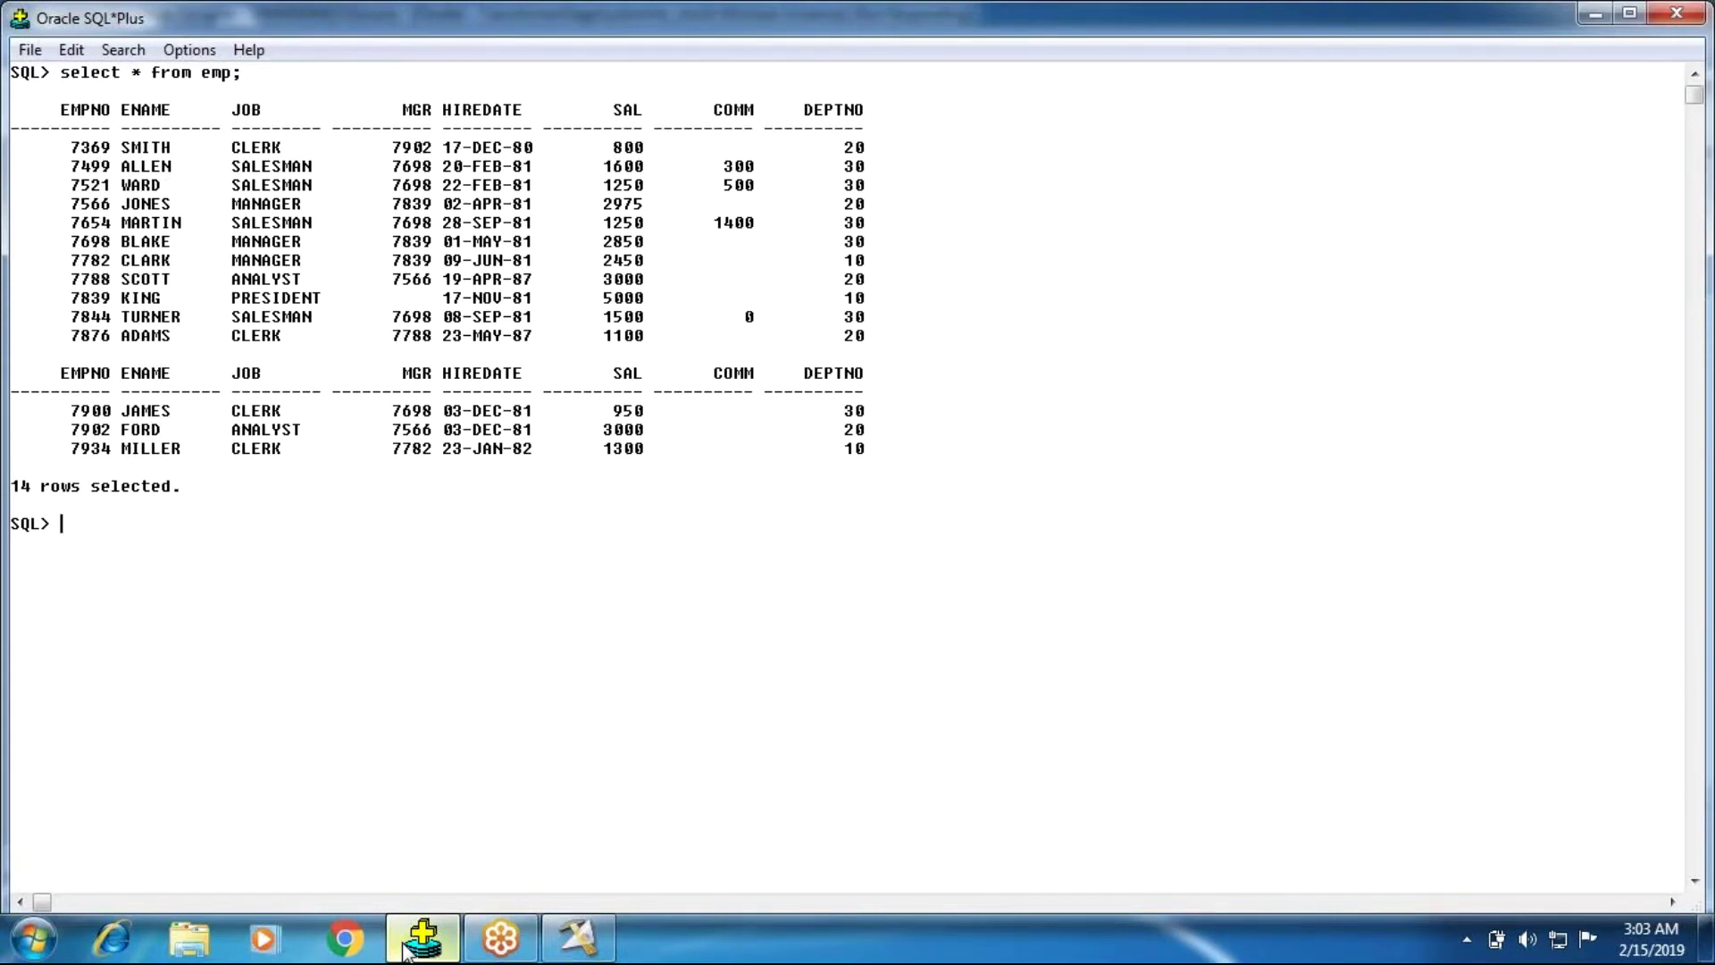
pyautogui.click(404, 944)
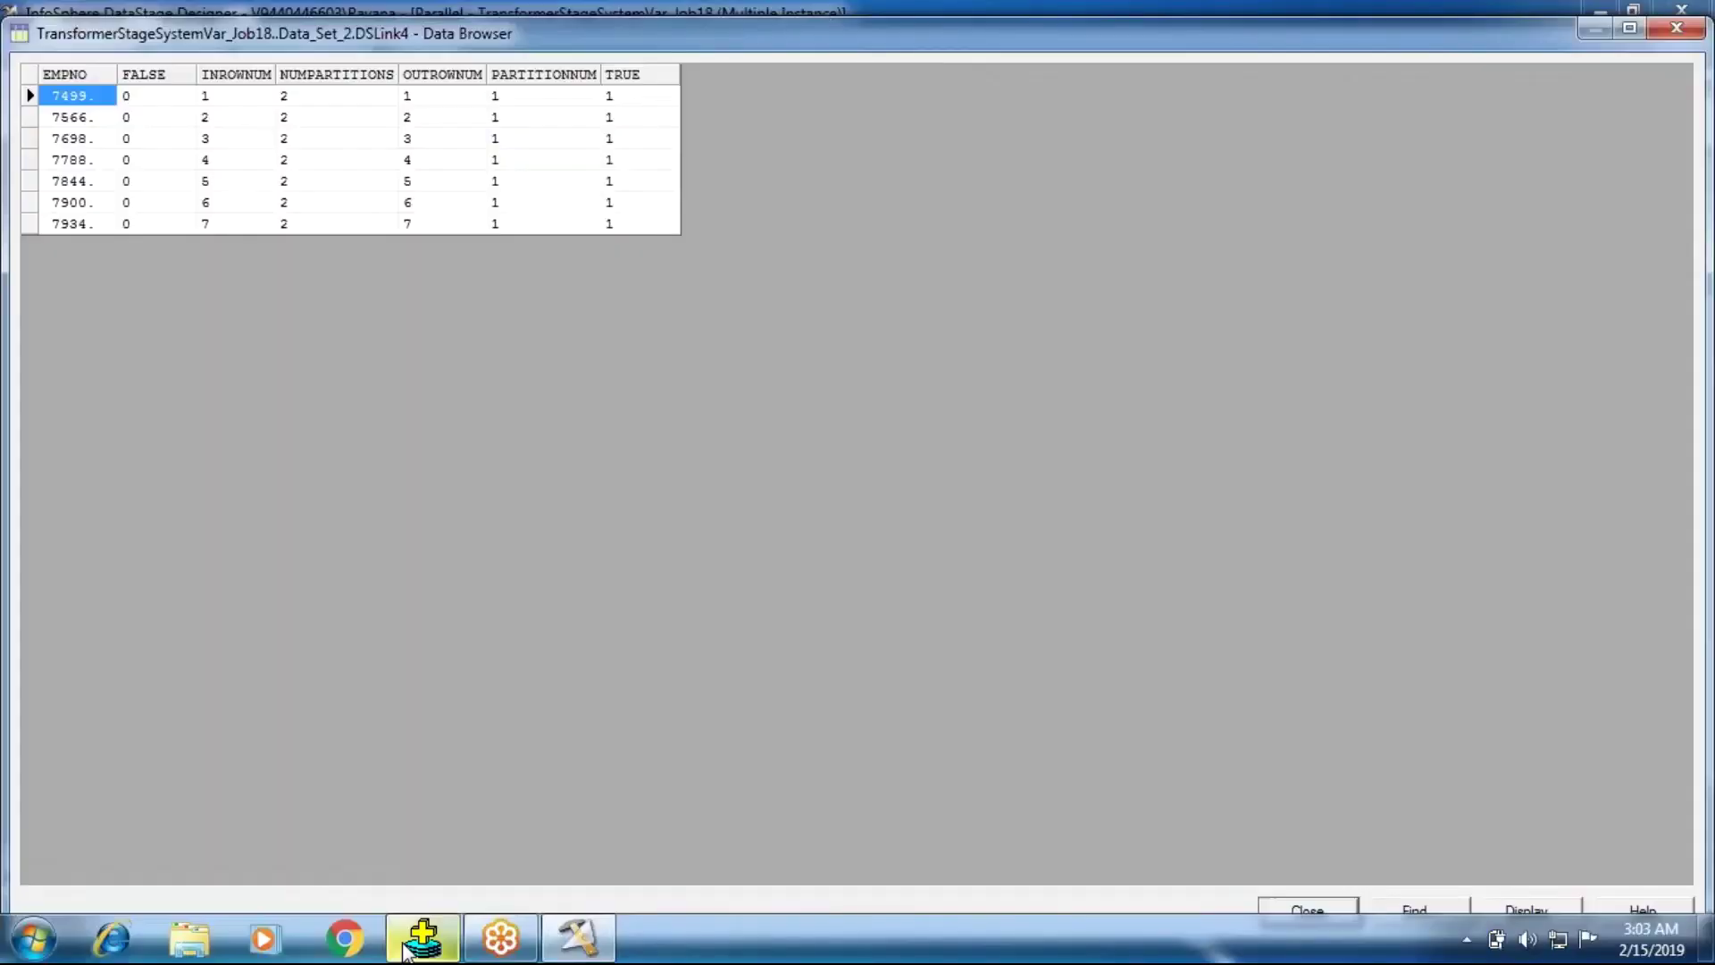
# Highlight the emp rows in Oracle SQL*Plus that match the DSLink4 output, and close the data browser.
pyautogui.click(403, 948)
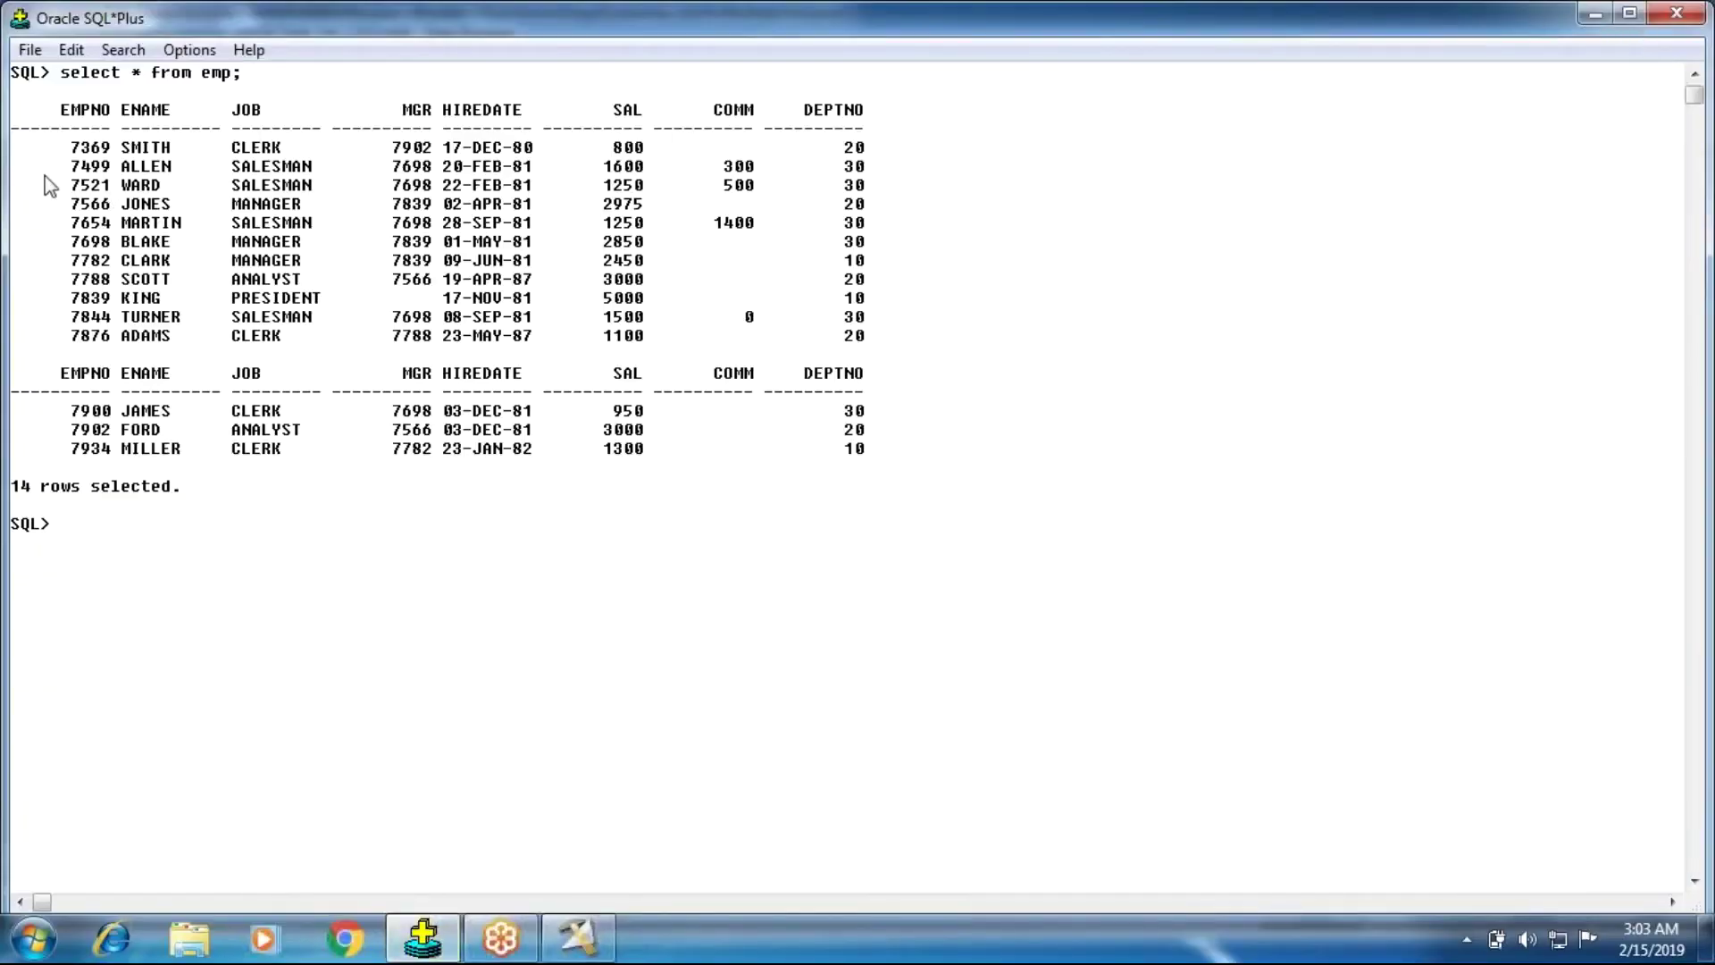
pyautogui.moveTo(60, 166); pyautogui.dragTo(158, 170)
pyautogui.moveTo(51, 203); pyautogui.dragTo(180, 245)
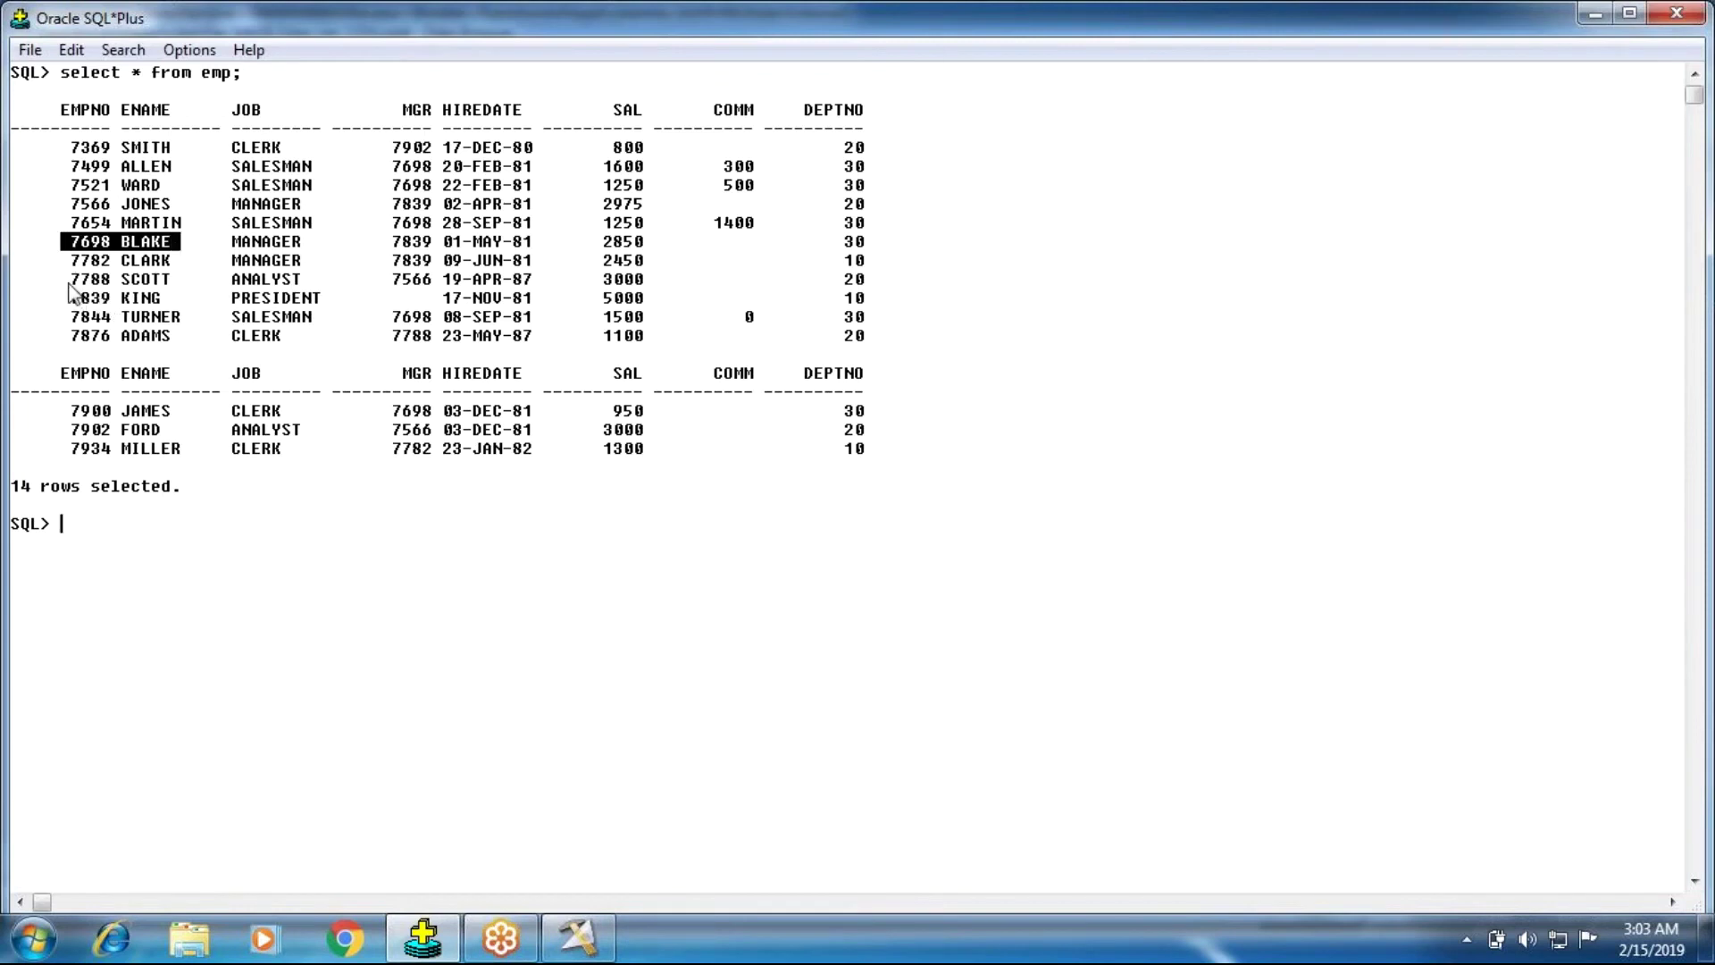
pyautogui.moveTo(62, 279); pyautogui.dragTo(143, 280)
pyautogui.moveTo(52, 318); pyautogui.dragTo(150, 324)
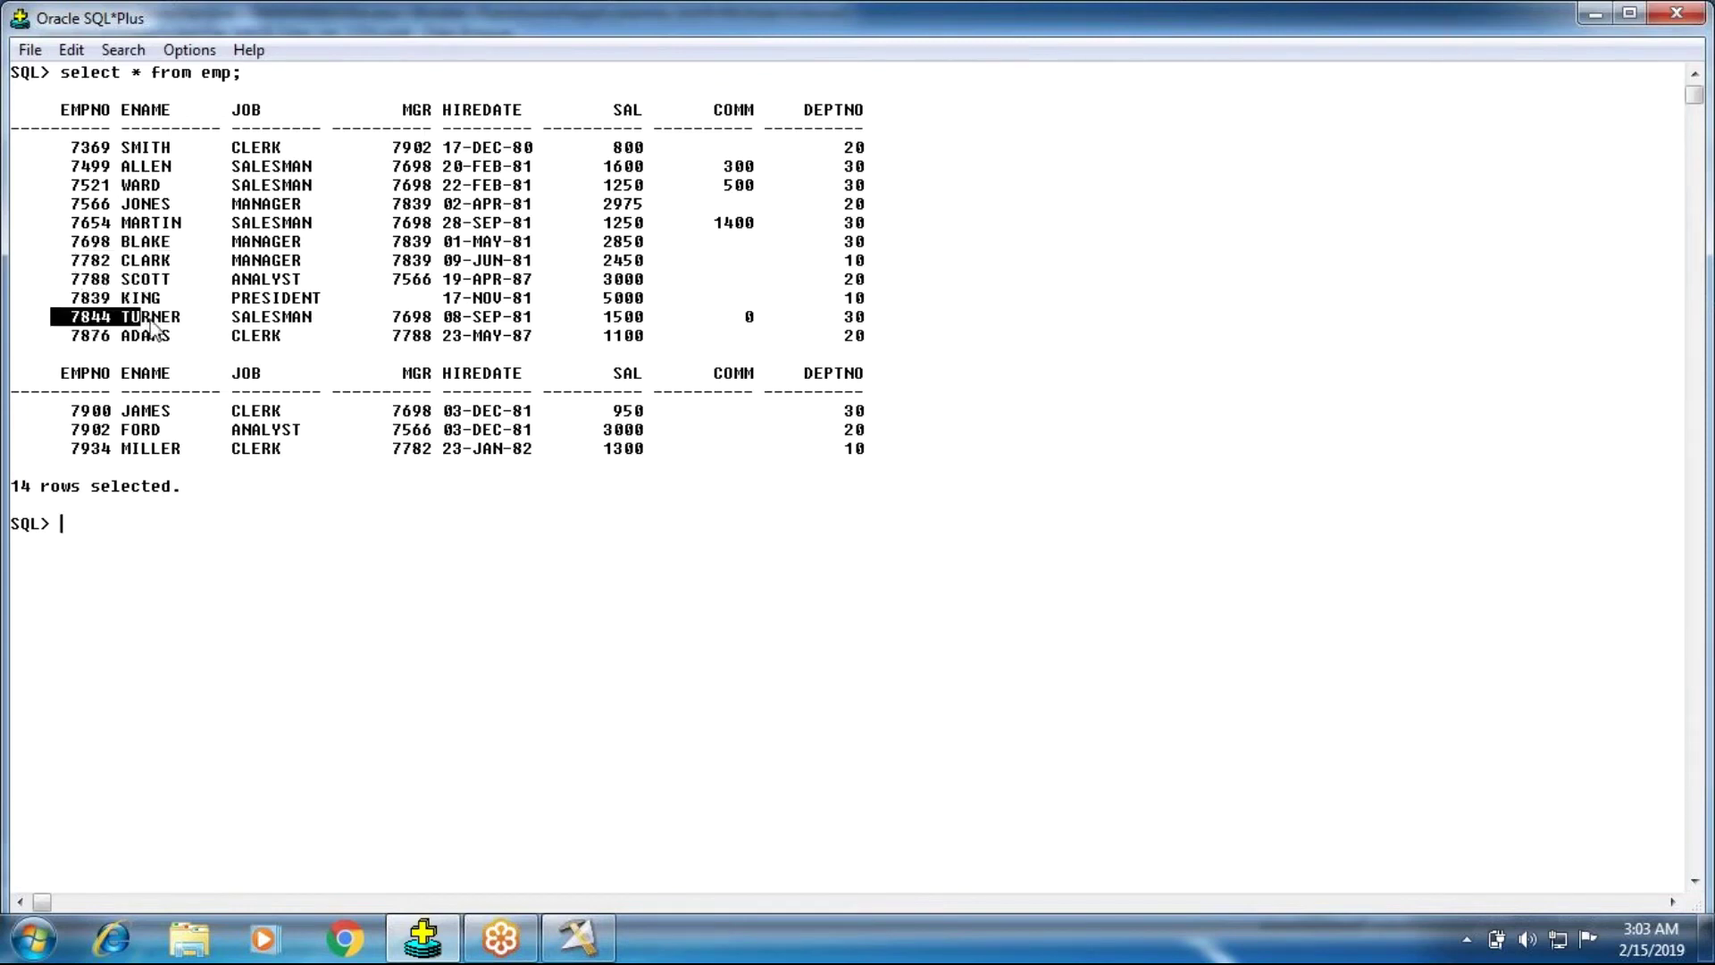
pyautogui.moveTo(52, 413); pyautogui.dragTo(271, 413)
pyautogui.moveTo(57, 450); pyautogui.dragTo(518, 474)
pyautogui.click(575, 943)
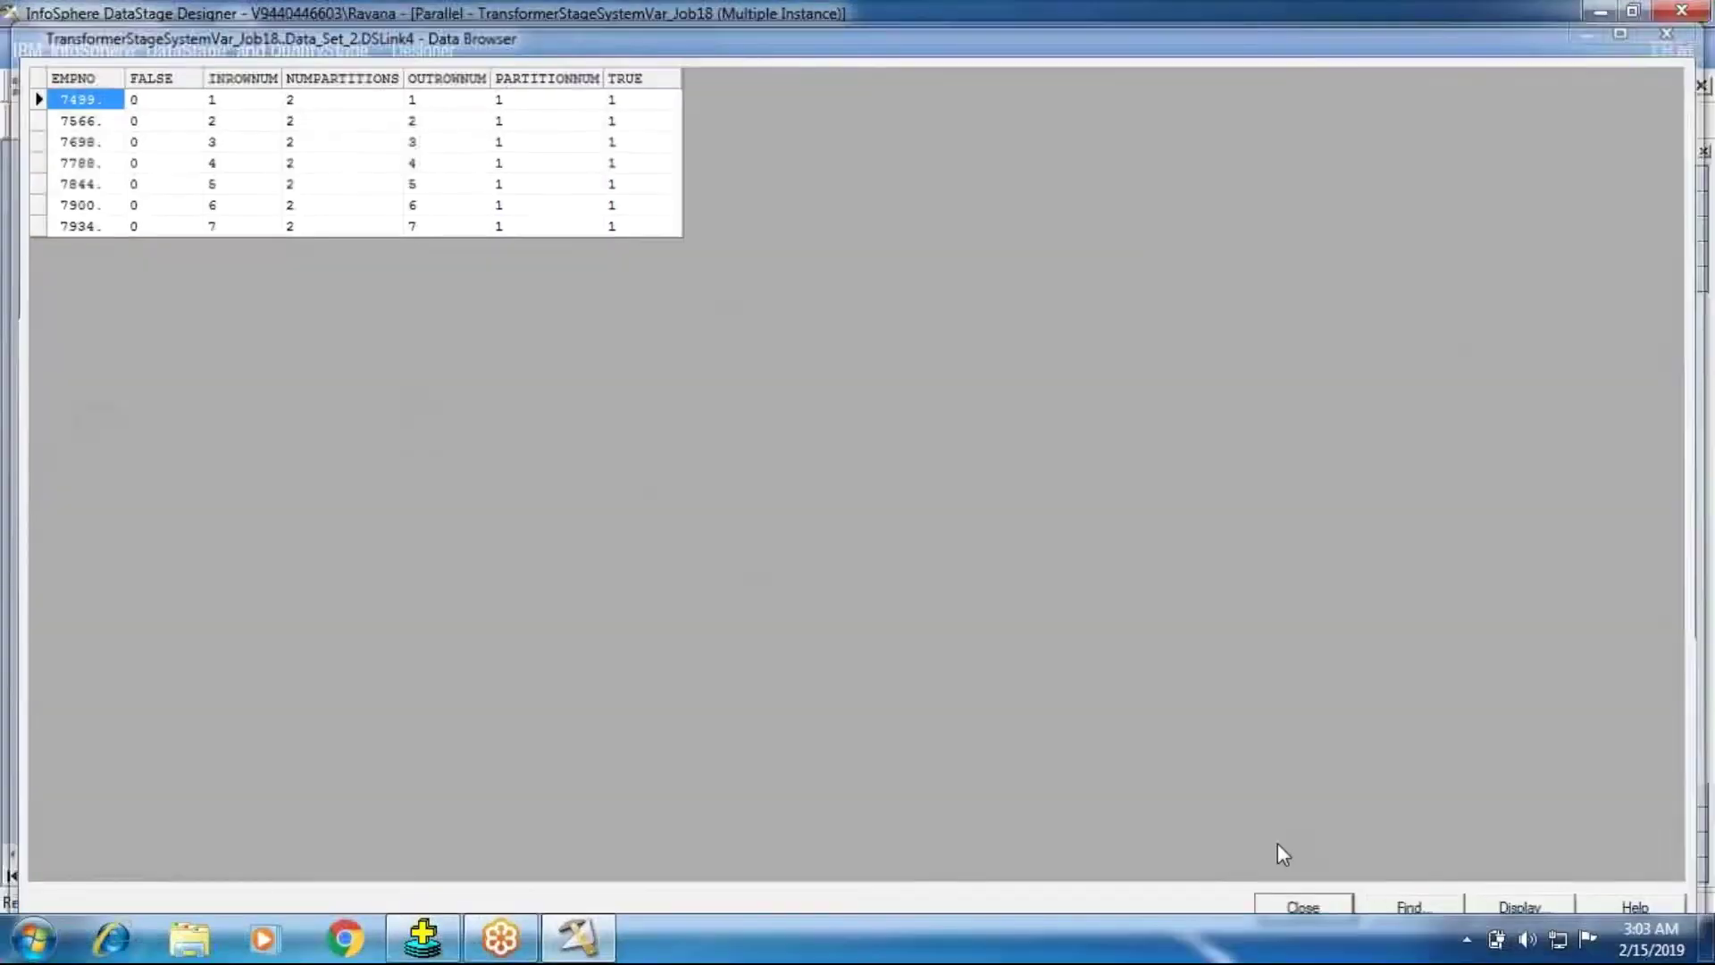
pyautogui.click(1298, 906)
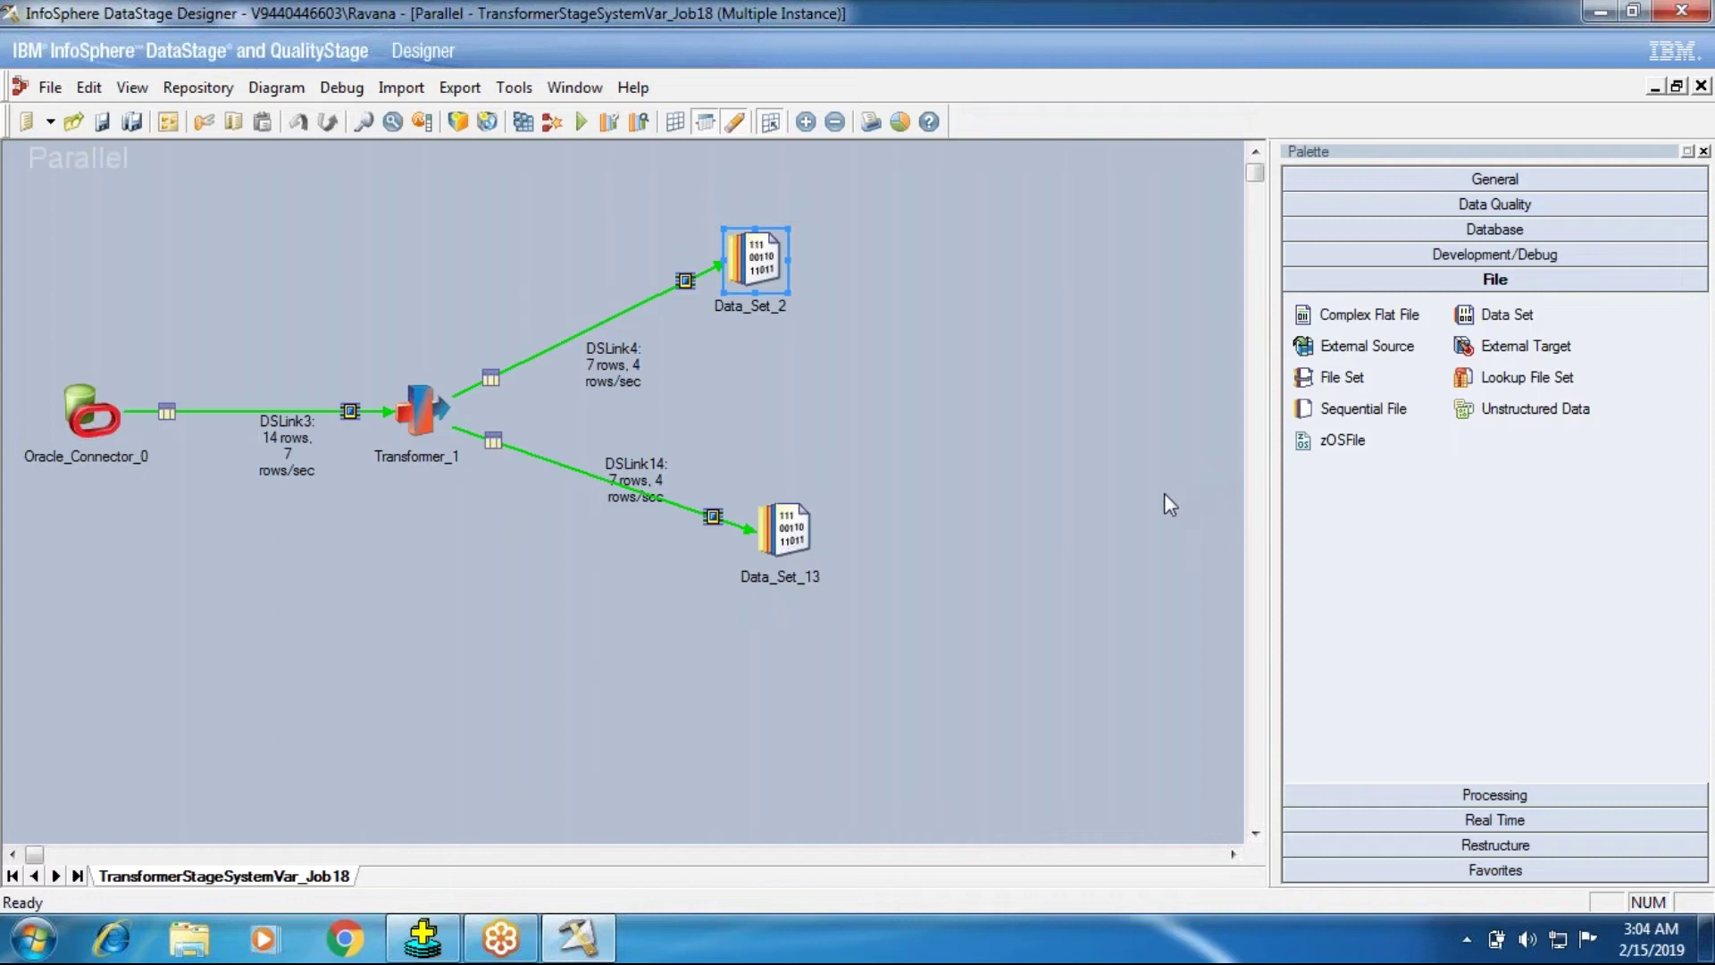
pyautogui.doubleClick(439, 411)
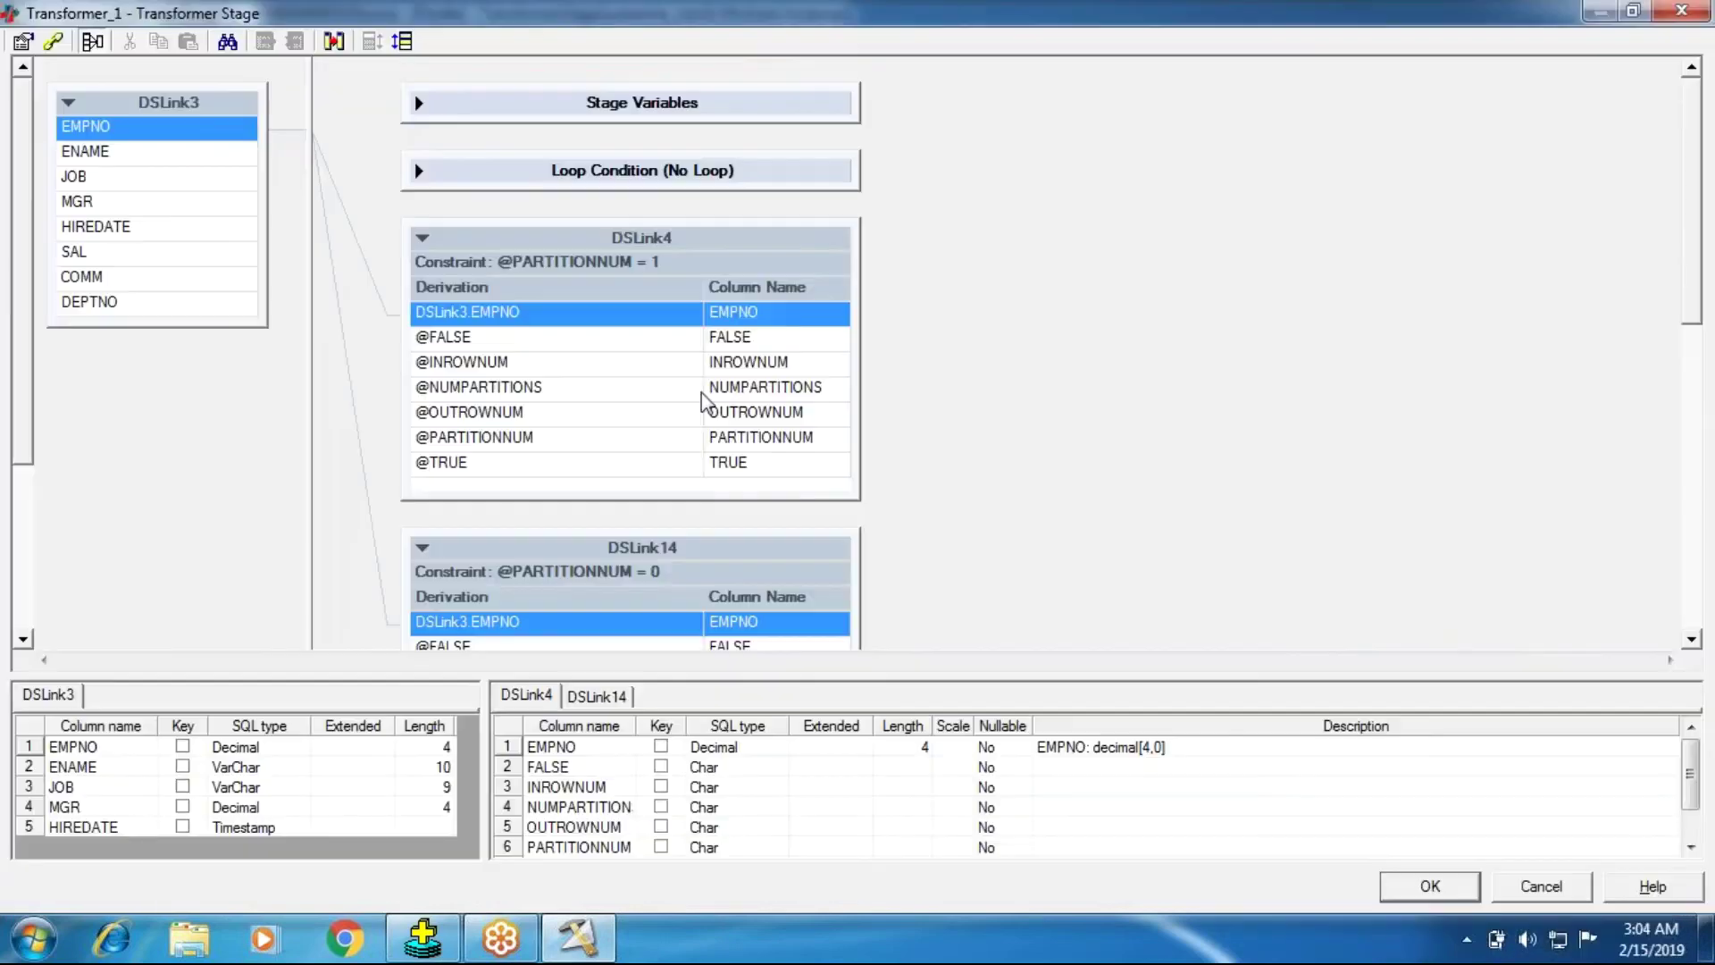
pyautogui.doubleClick(660, 263)
pyautogui.doubleClick(733, 401)
pyautogui.press('BackSpace')
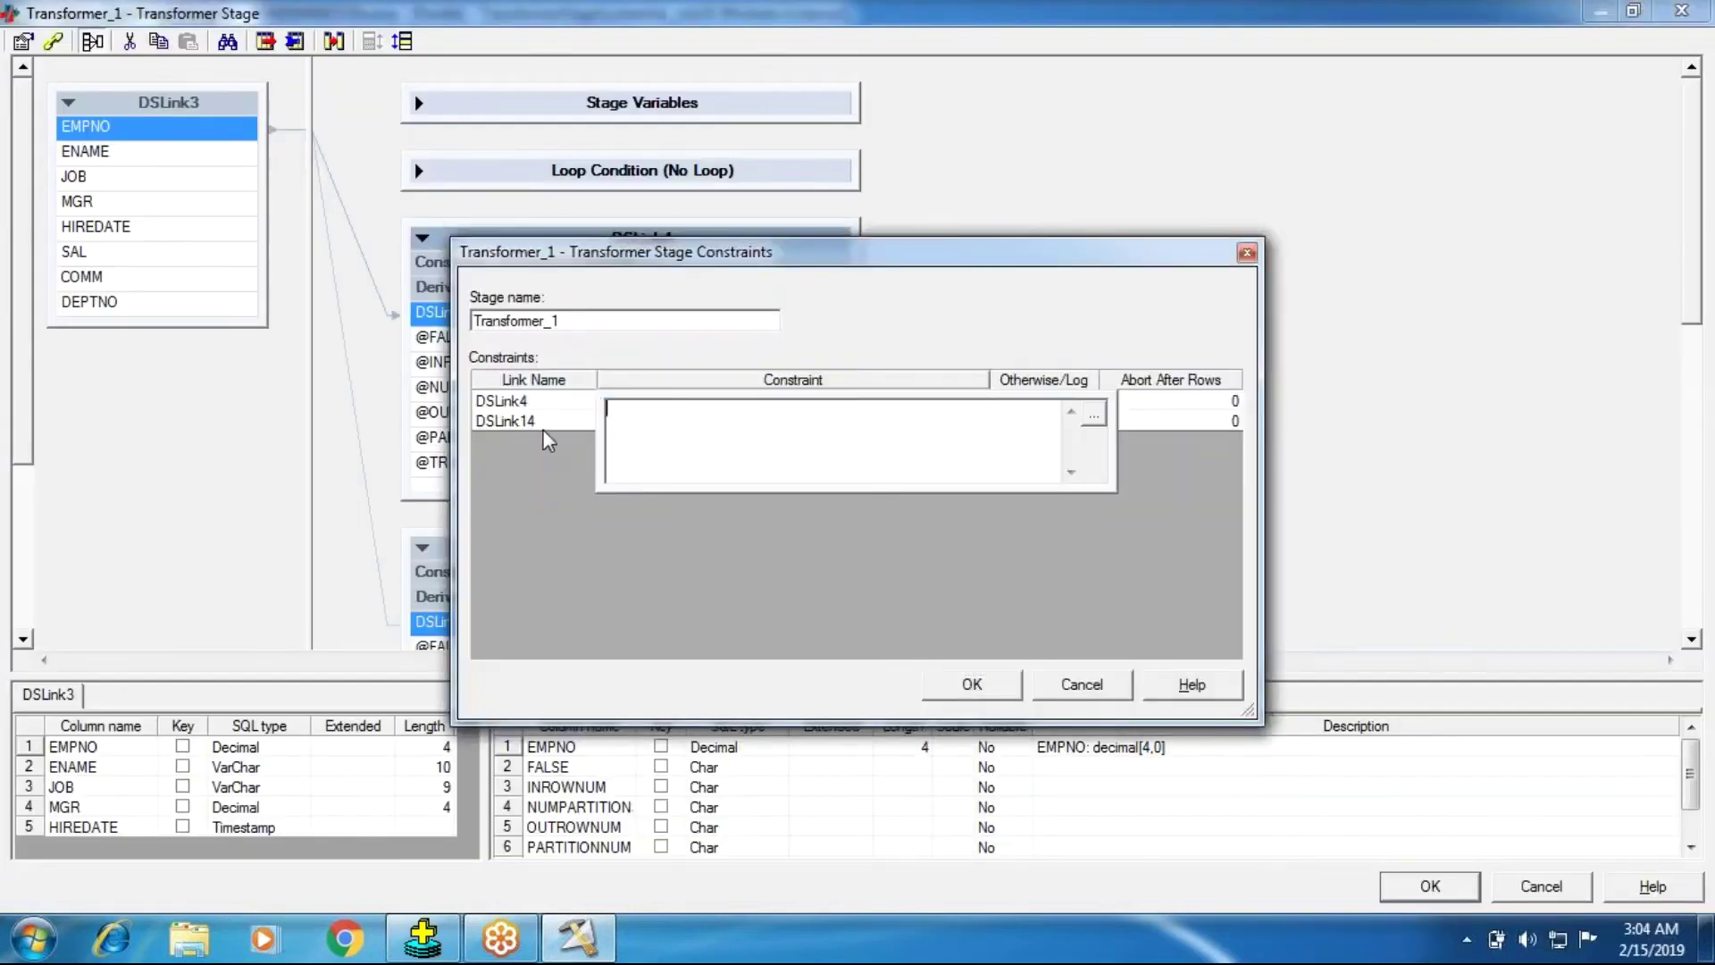
pyautogui.click(541, 423)
pyautogui.doubleClick(769, 432)
pyautogui.doubleClick(769, 432)
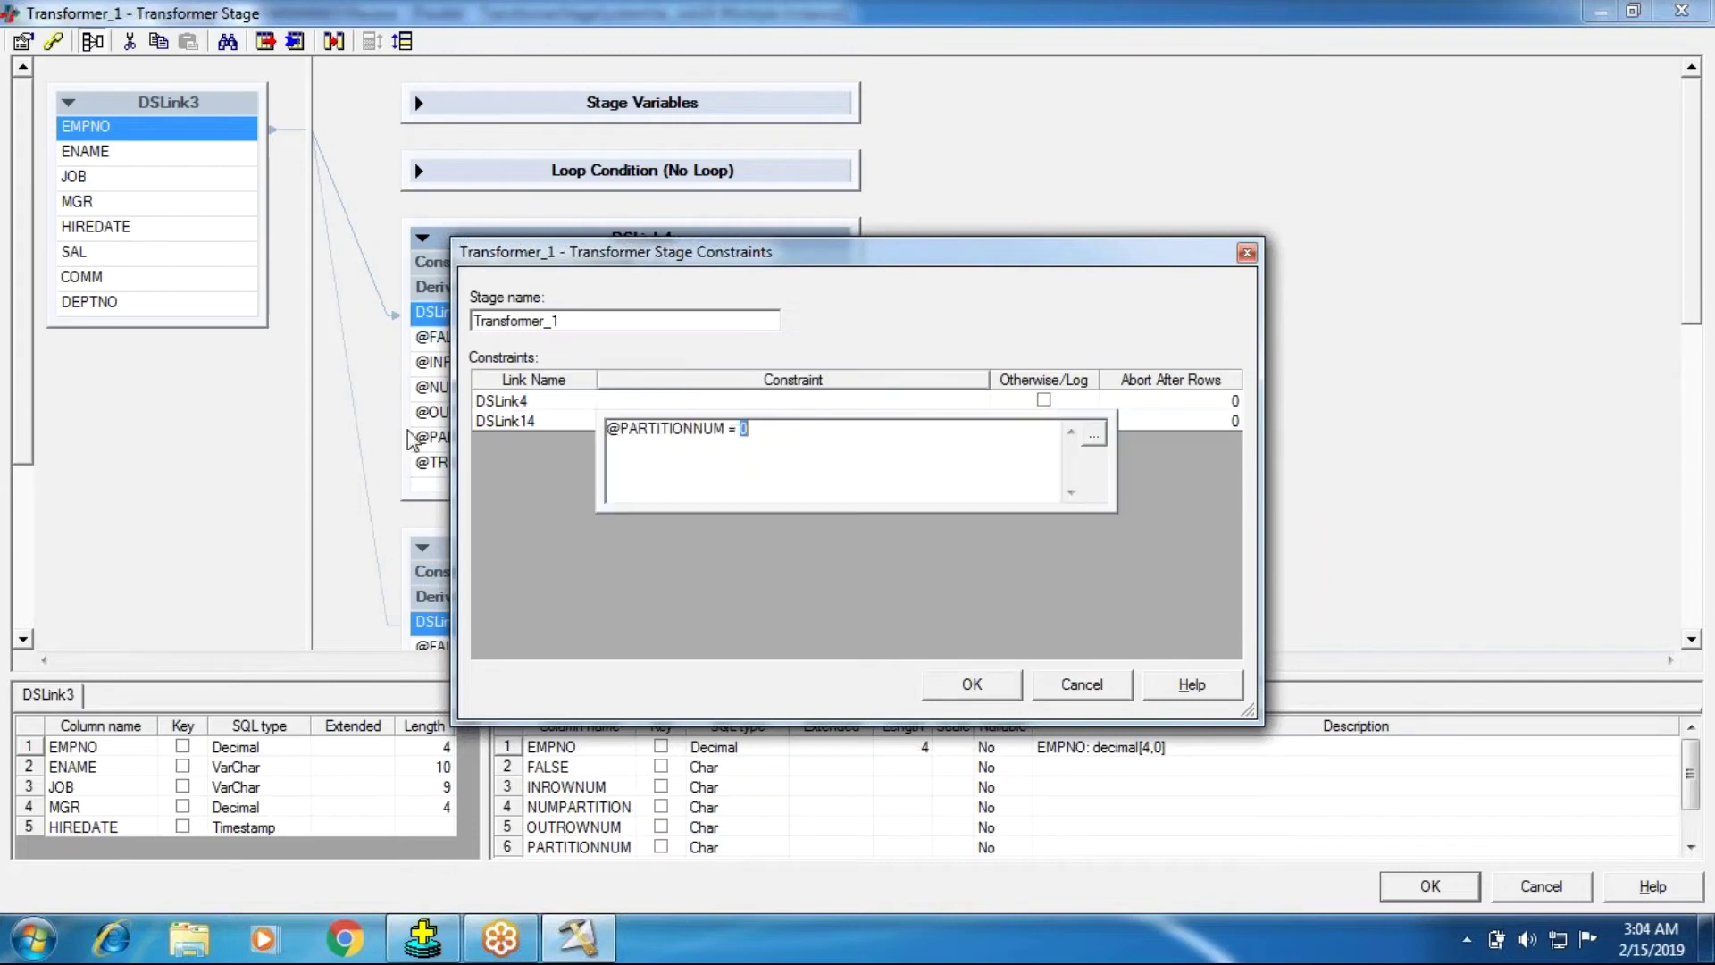
pyautogui.tripleClick(774, 439)
pyautogui.press('BackSpace')
pyautogui.click(493, 424)
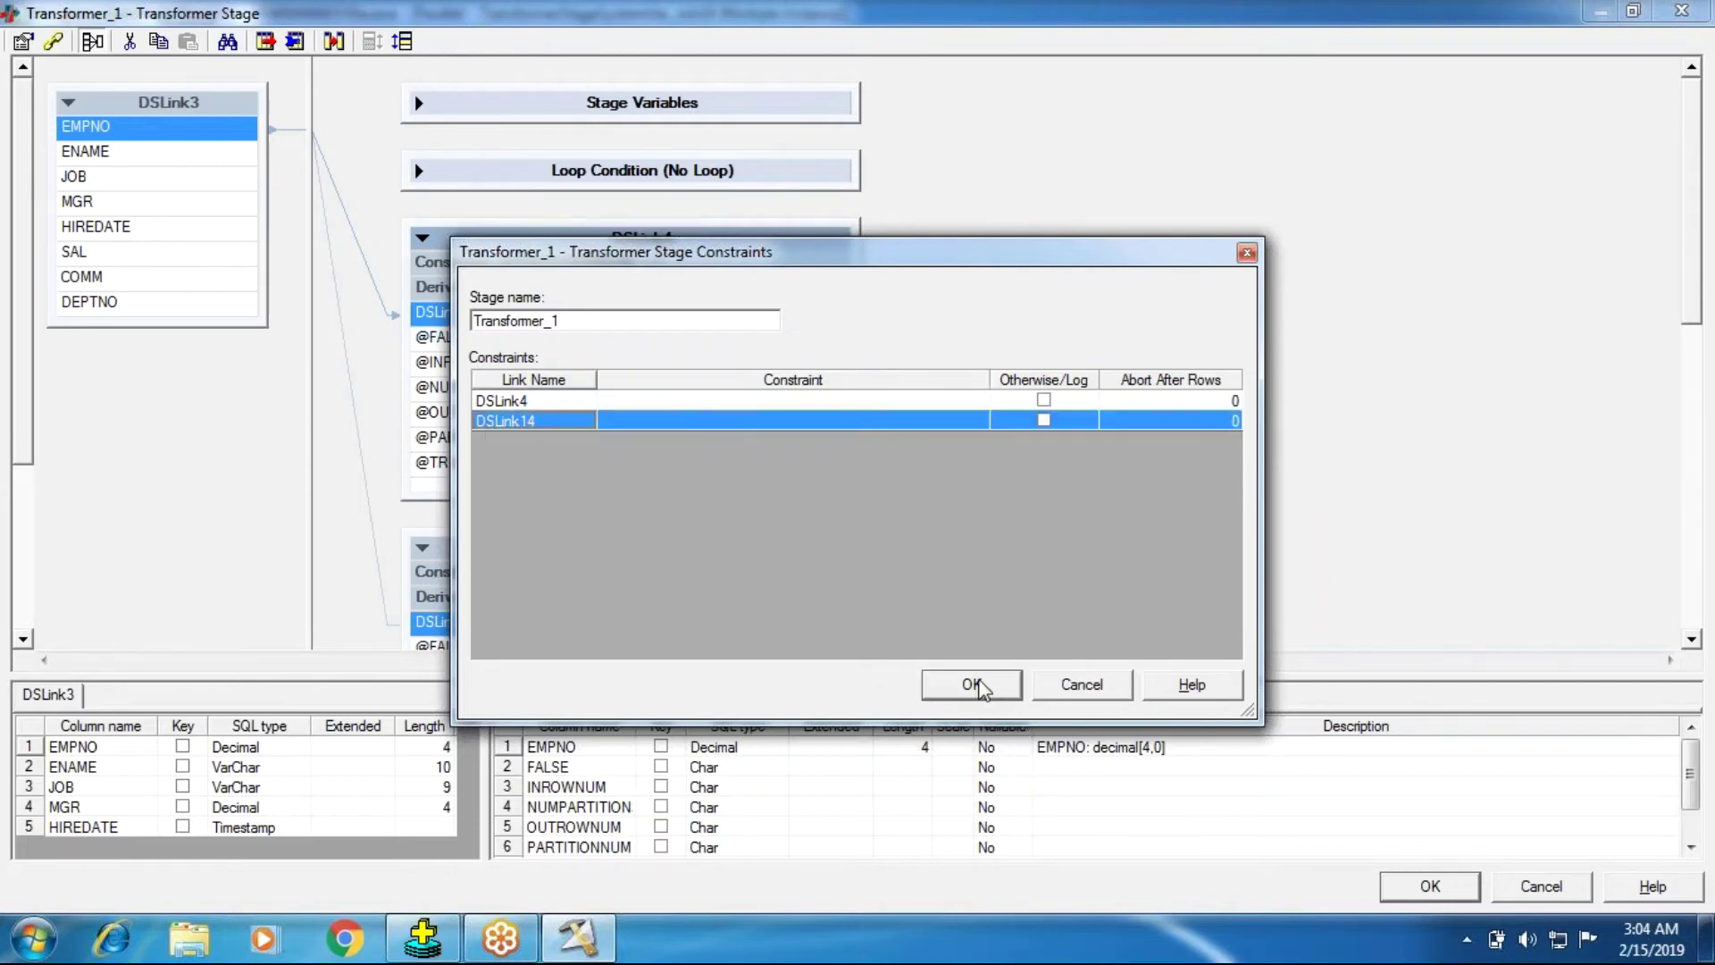
pyautogui.click(979, 684)
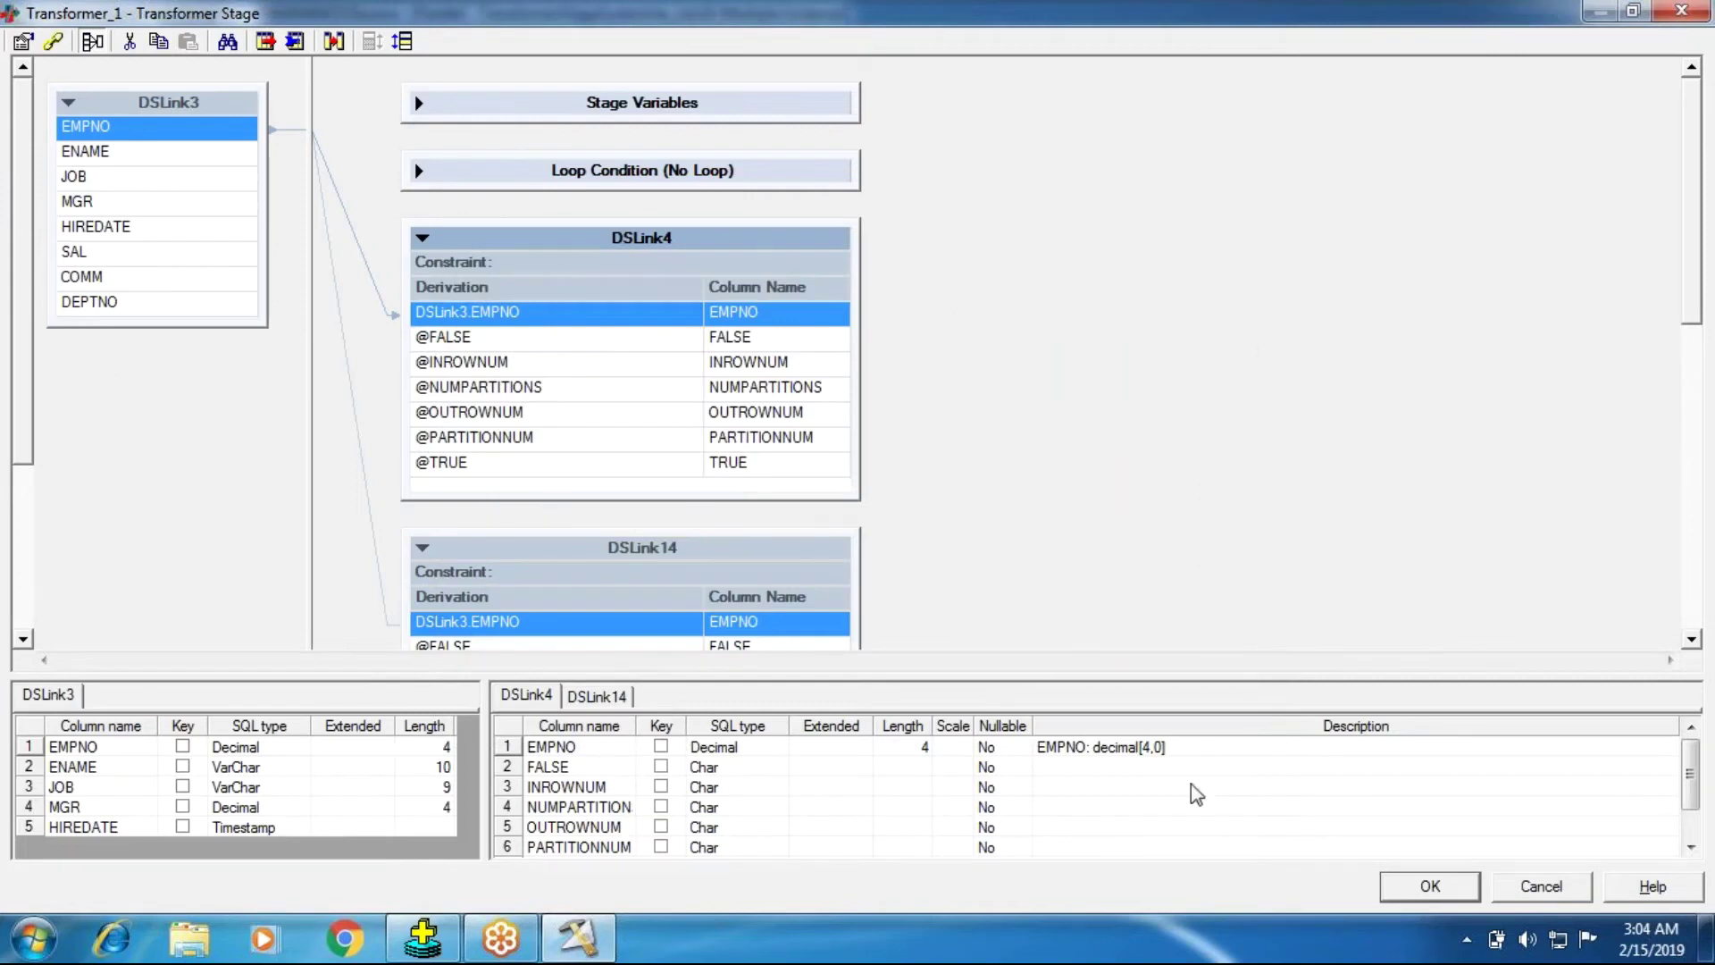
pyautogui.click(1451, 894)
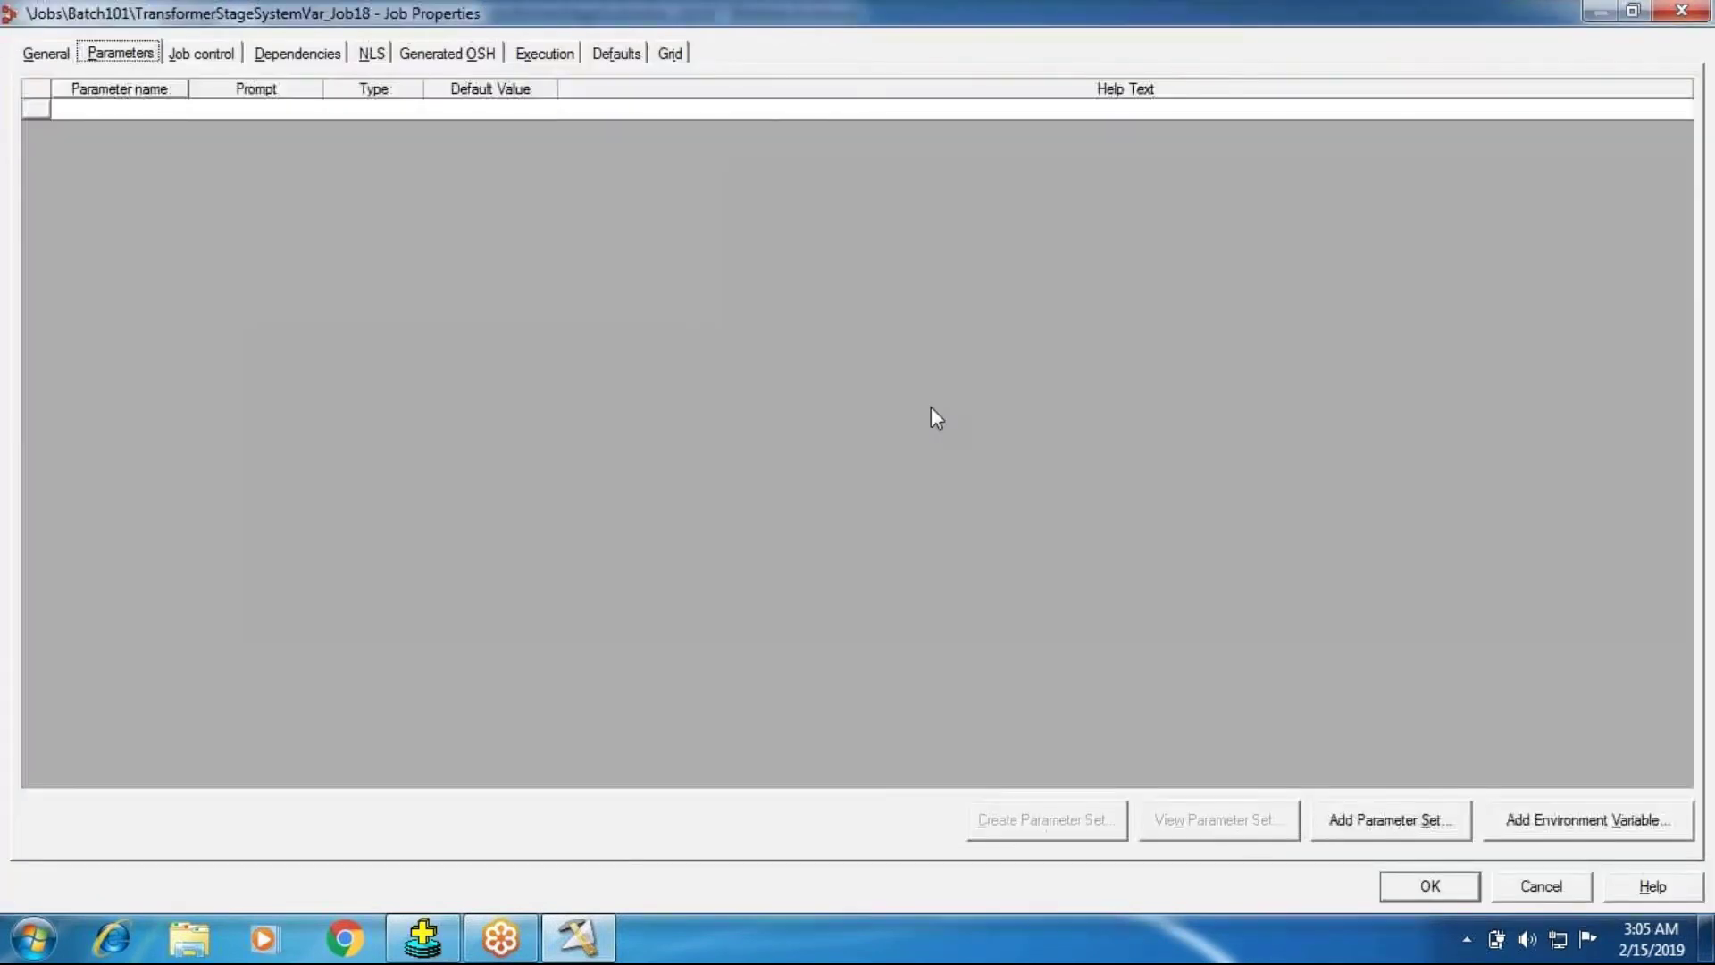
# Add the $APT_CONFIG_FILE environment variable to the job parameters with SingleNode.apt as its default value.
pyautogui.click(1379, 814)
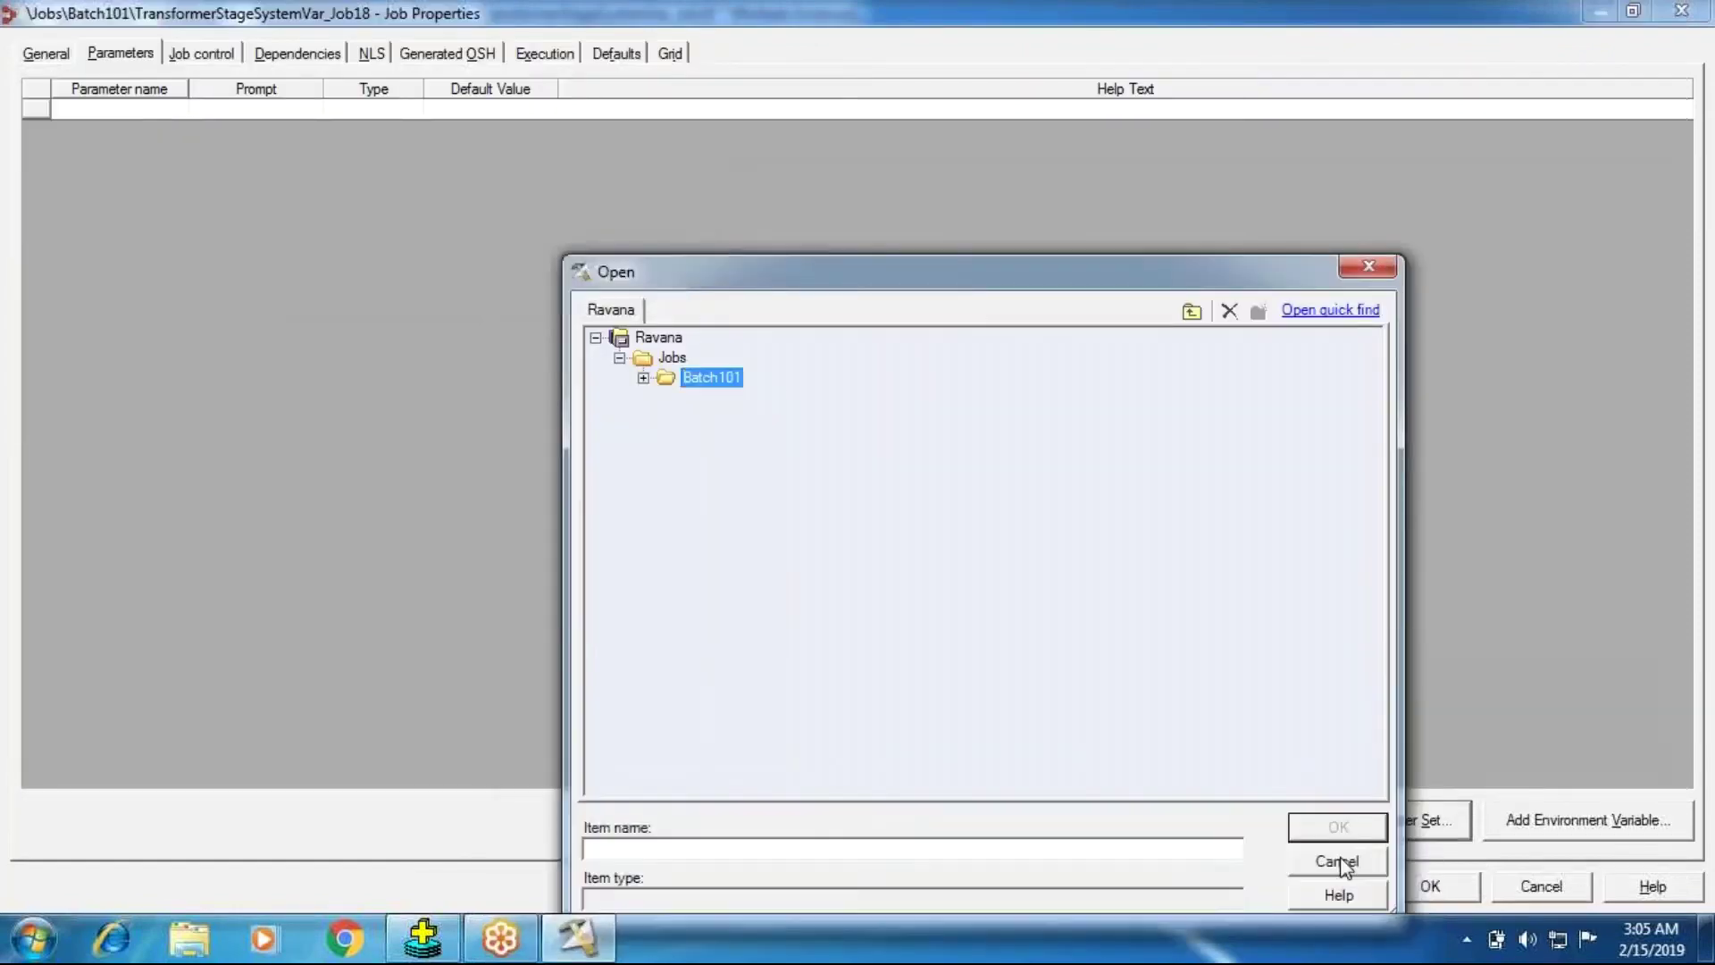
pyautogui.click(1340, 860)
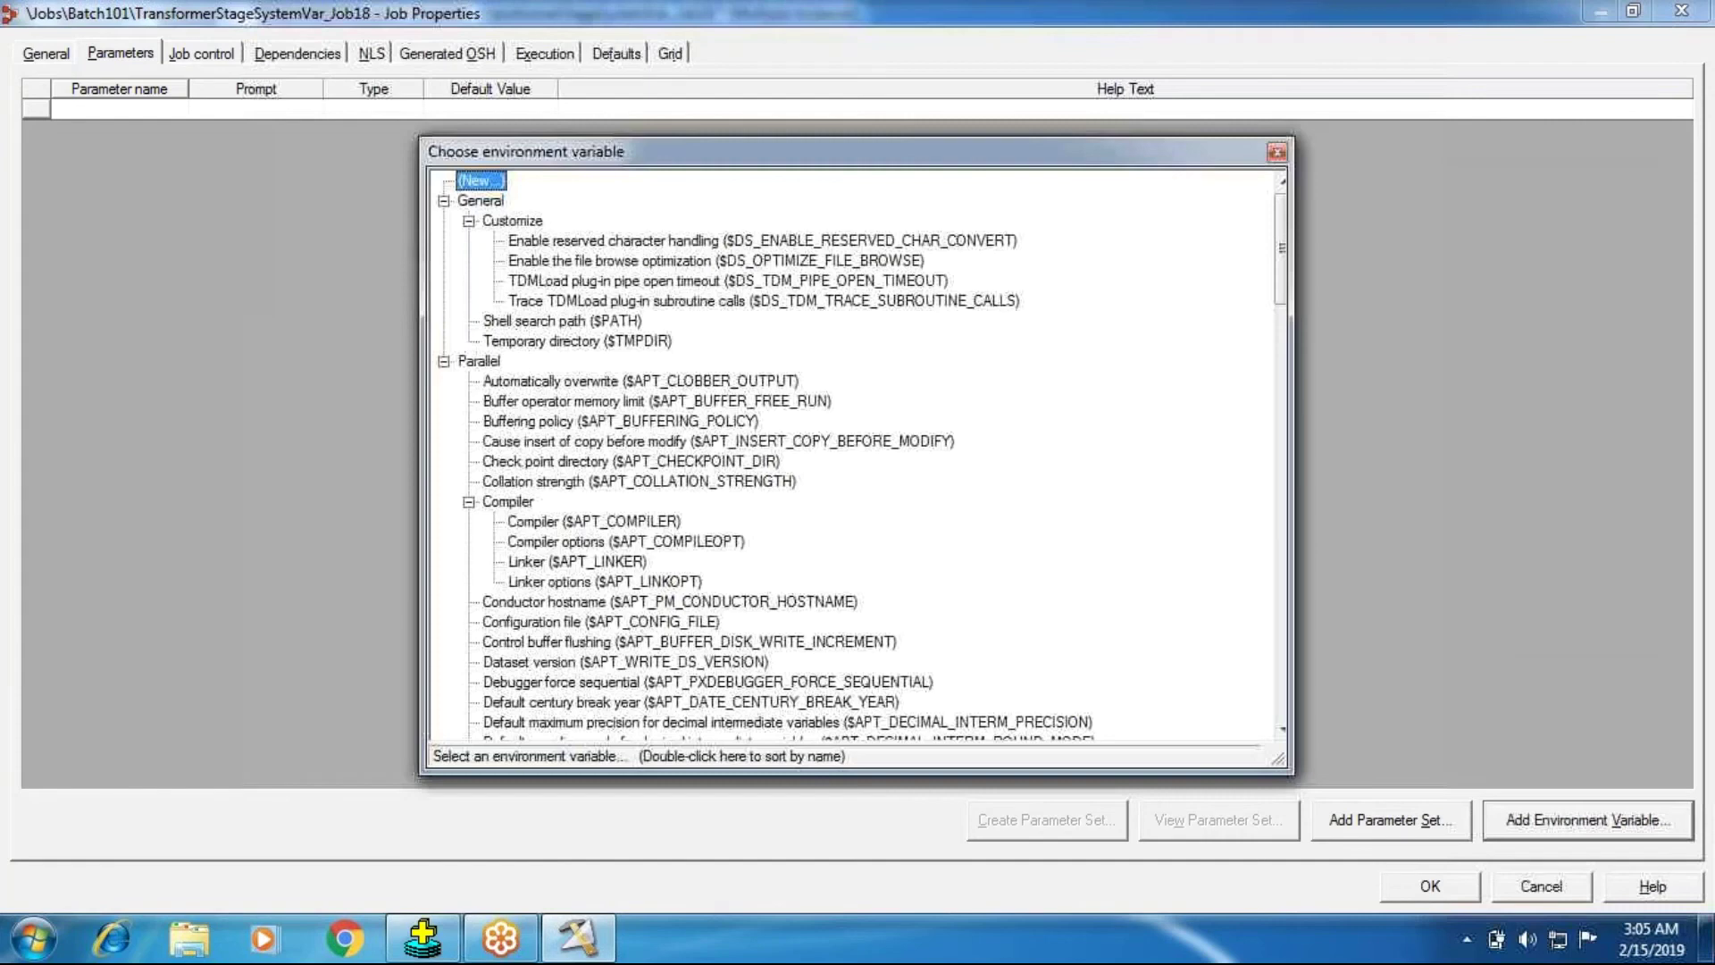
pyautogui.scroll(-1, 628, 589)
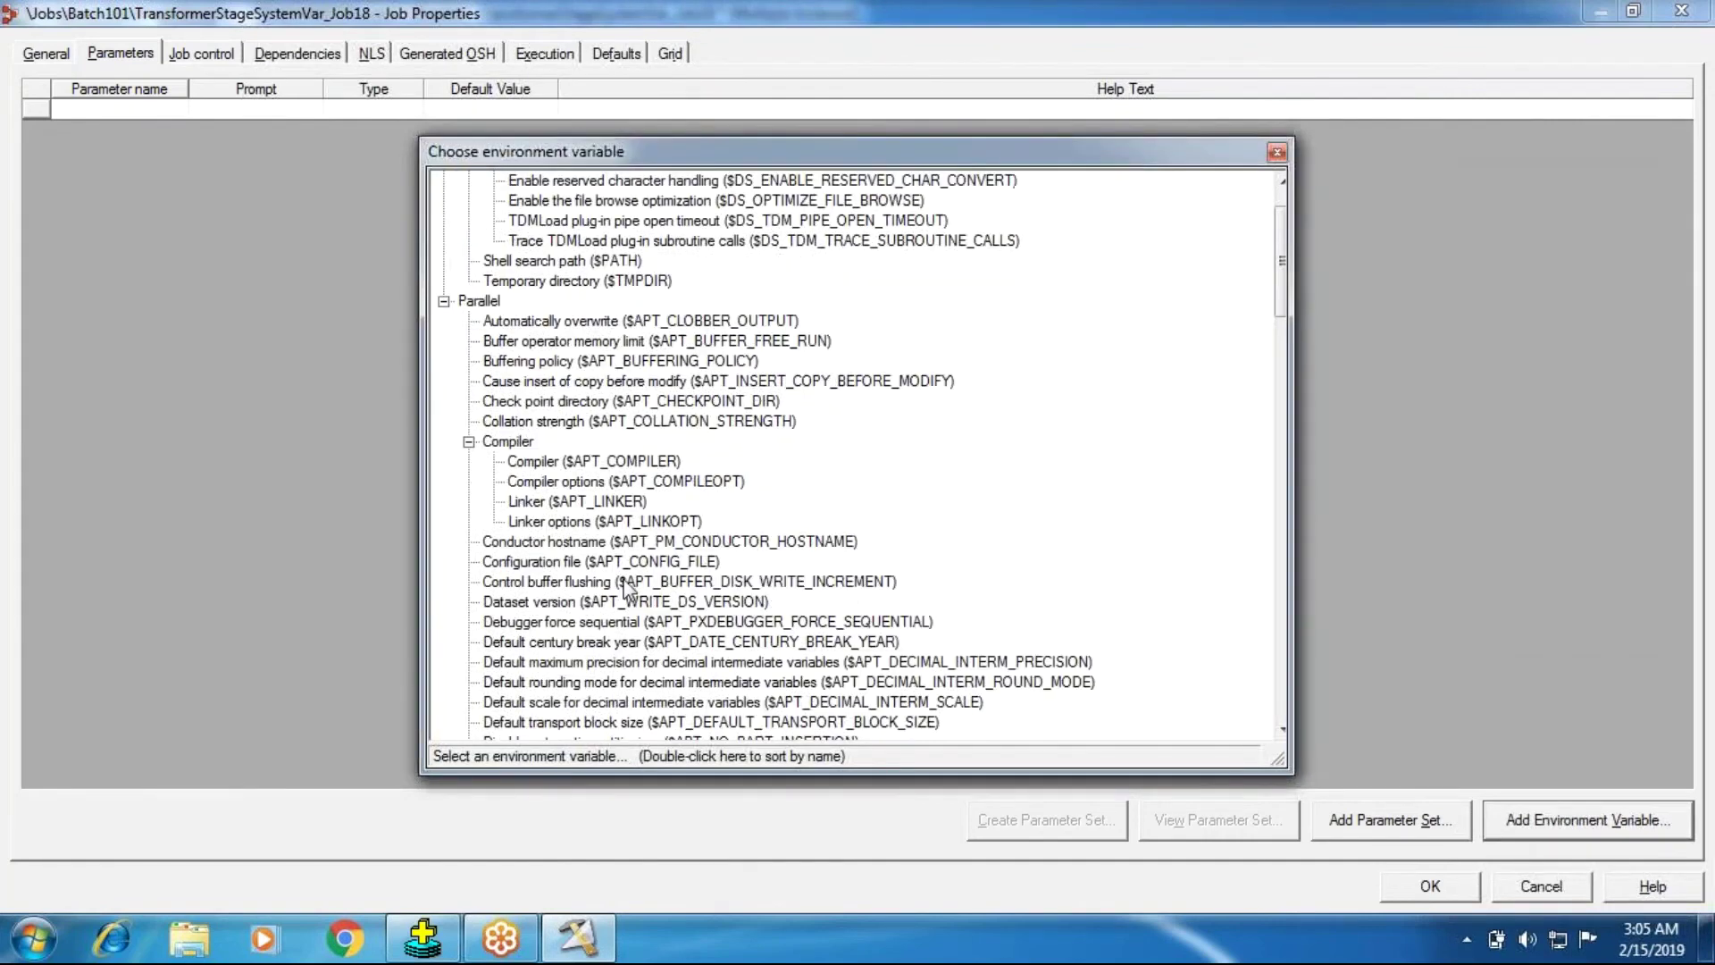
pyautogui.doubleClick(625, 562)
pyautogui.doubleClick(525, 111)
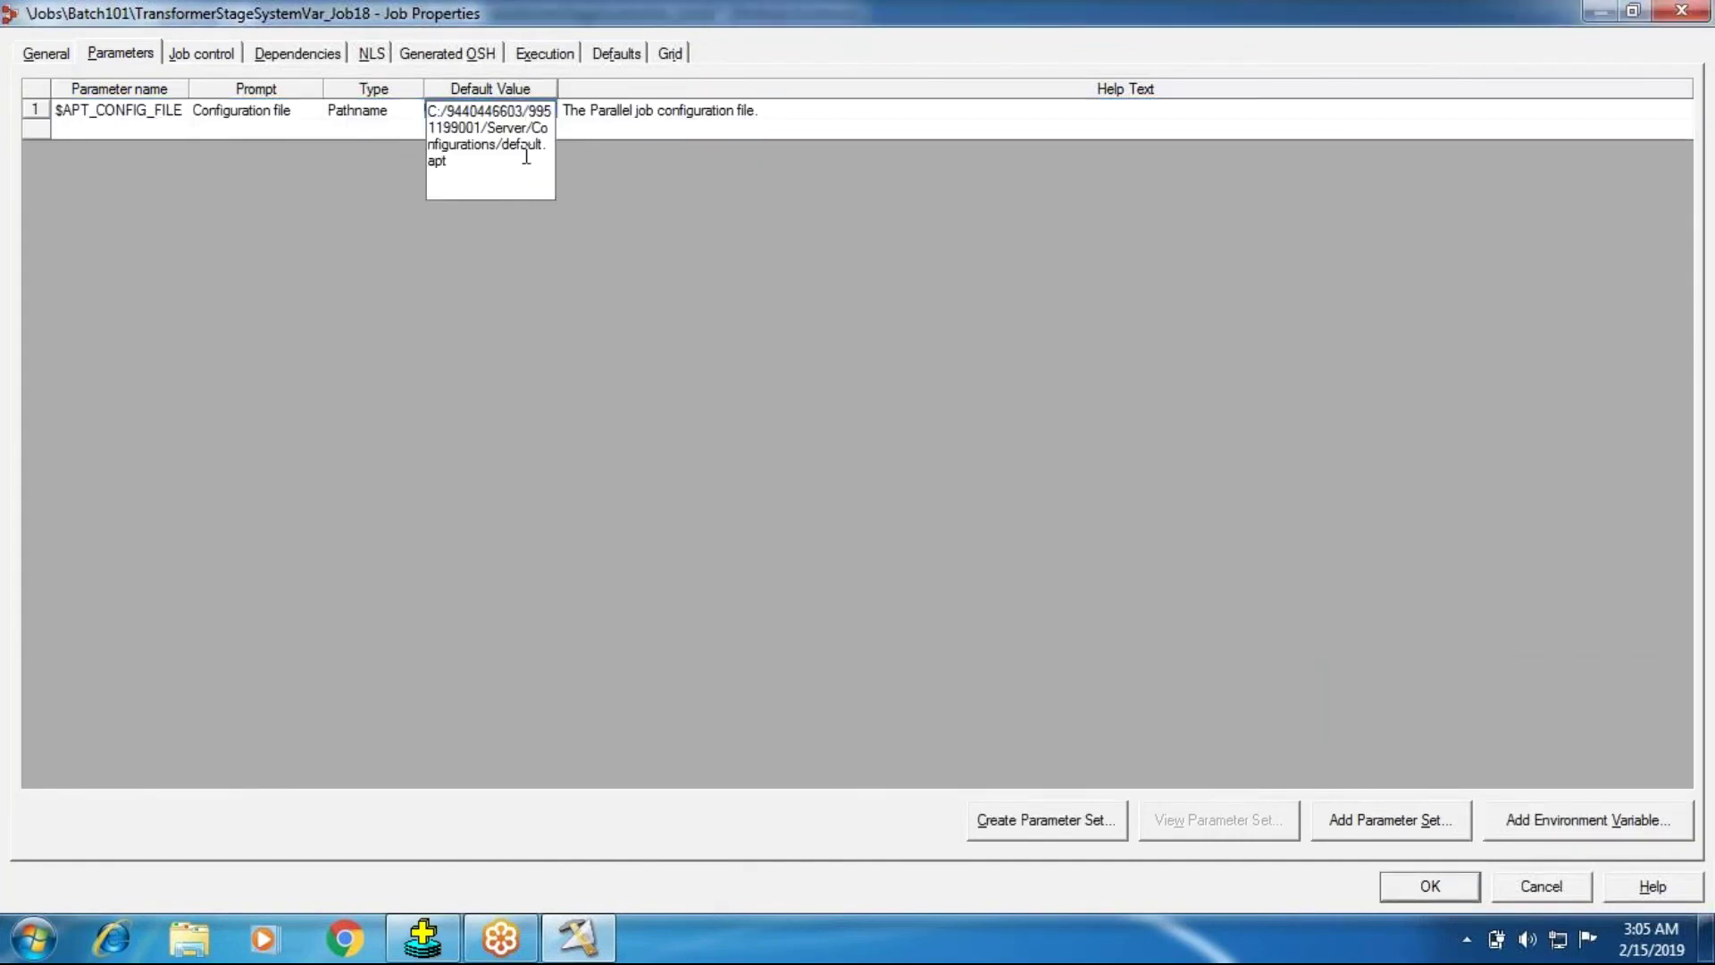
pyautogui.click(720, 359)
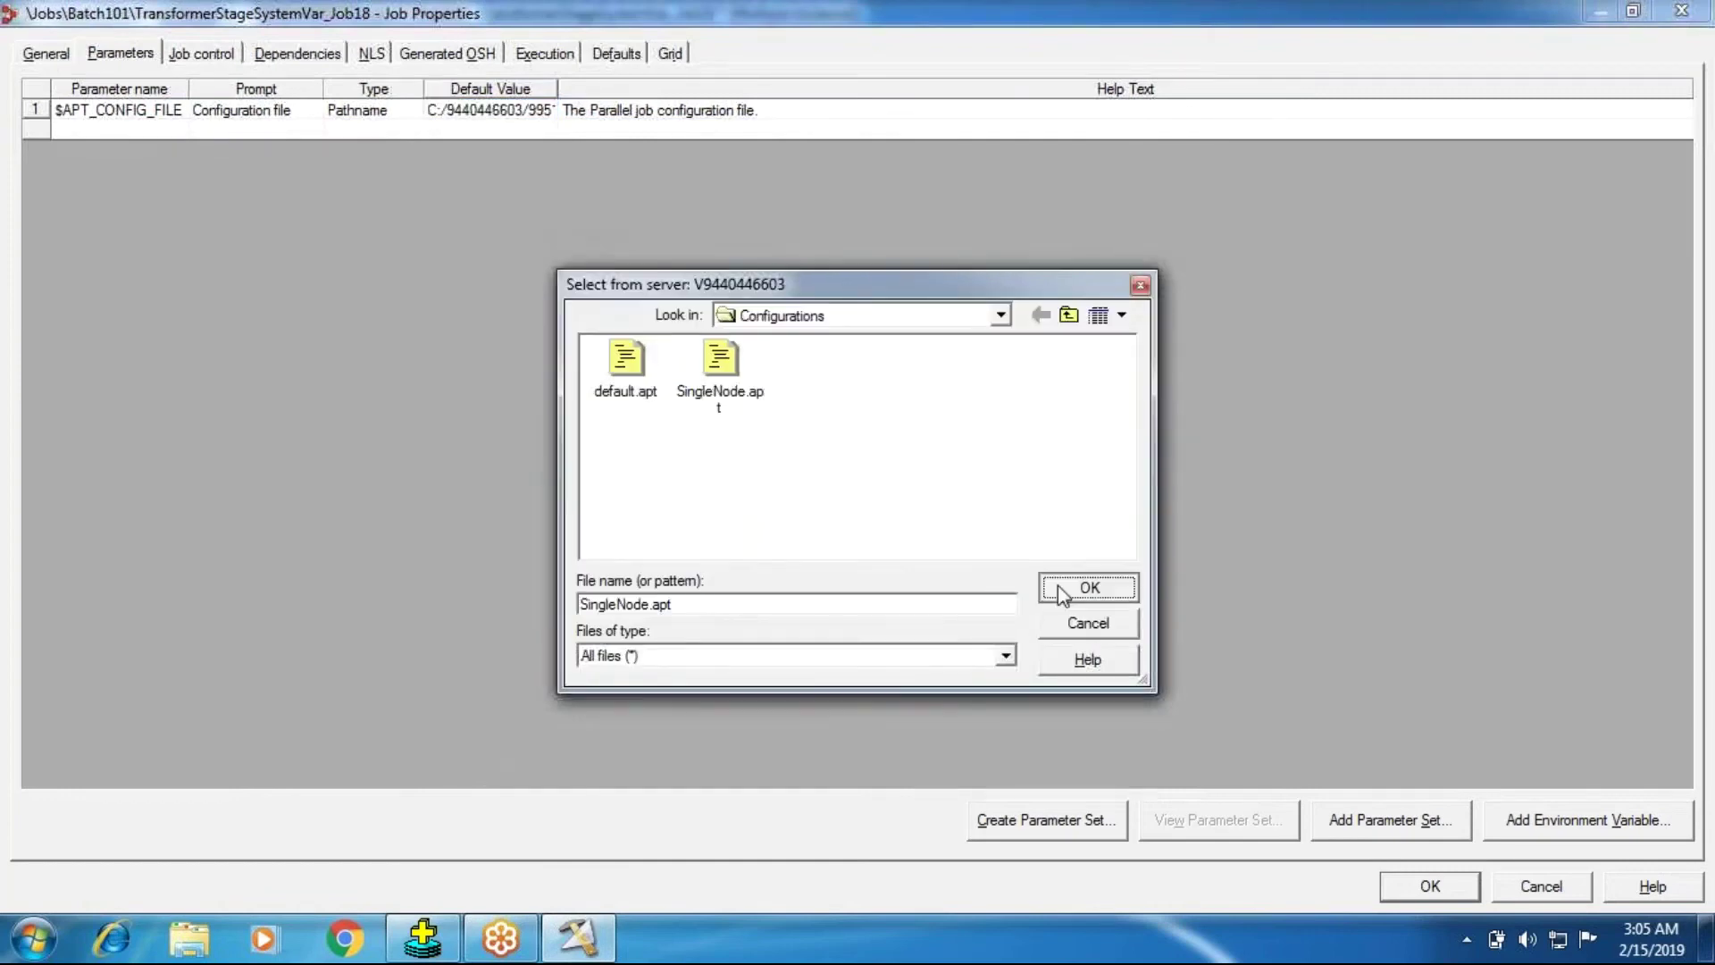
pyautogui.click(1088, 586)
pyautogui.click(1416, 893)
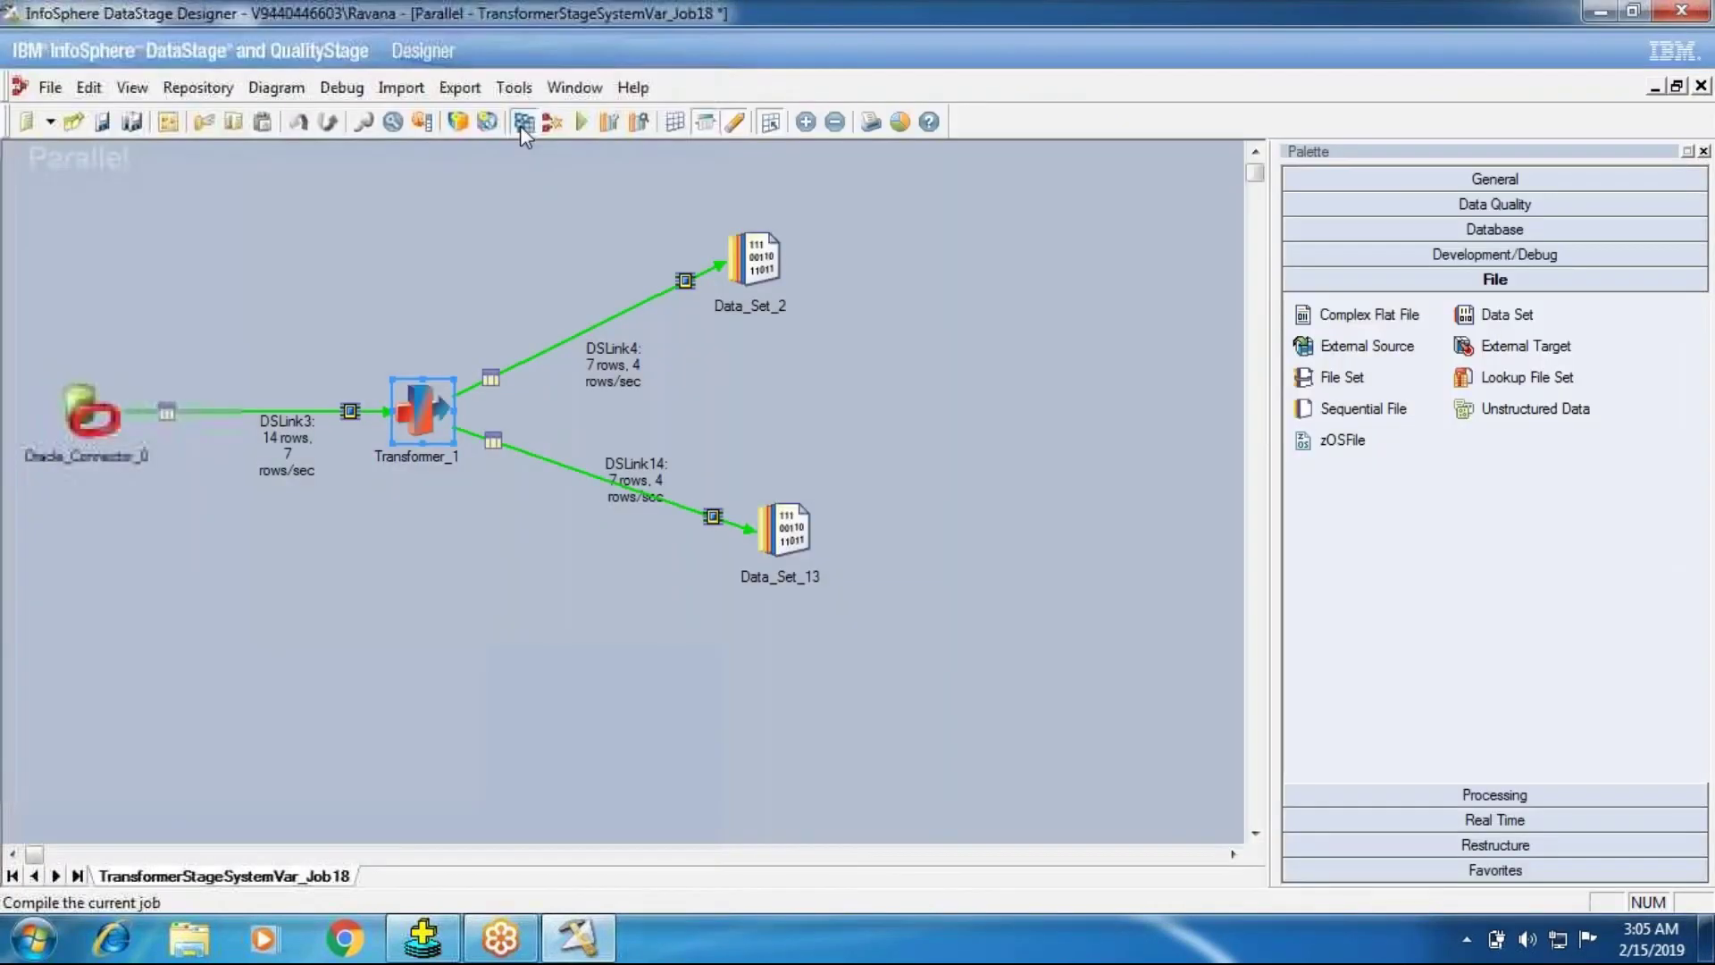
# Save and compile TransformerStageSystemVar_Job18 with the new configuration file parameter.
pyautogui.click(520, 125)
pyautogui.click(792, 510)
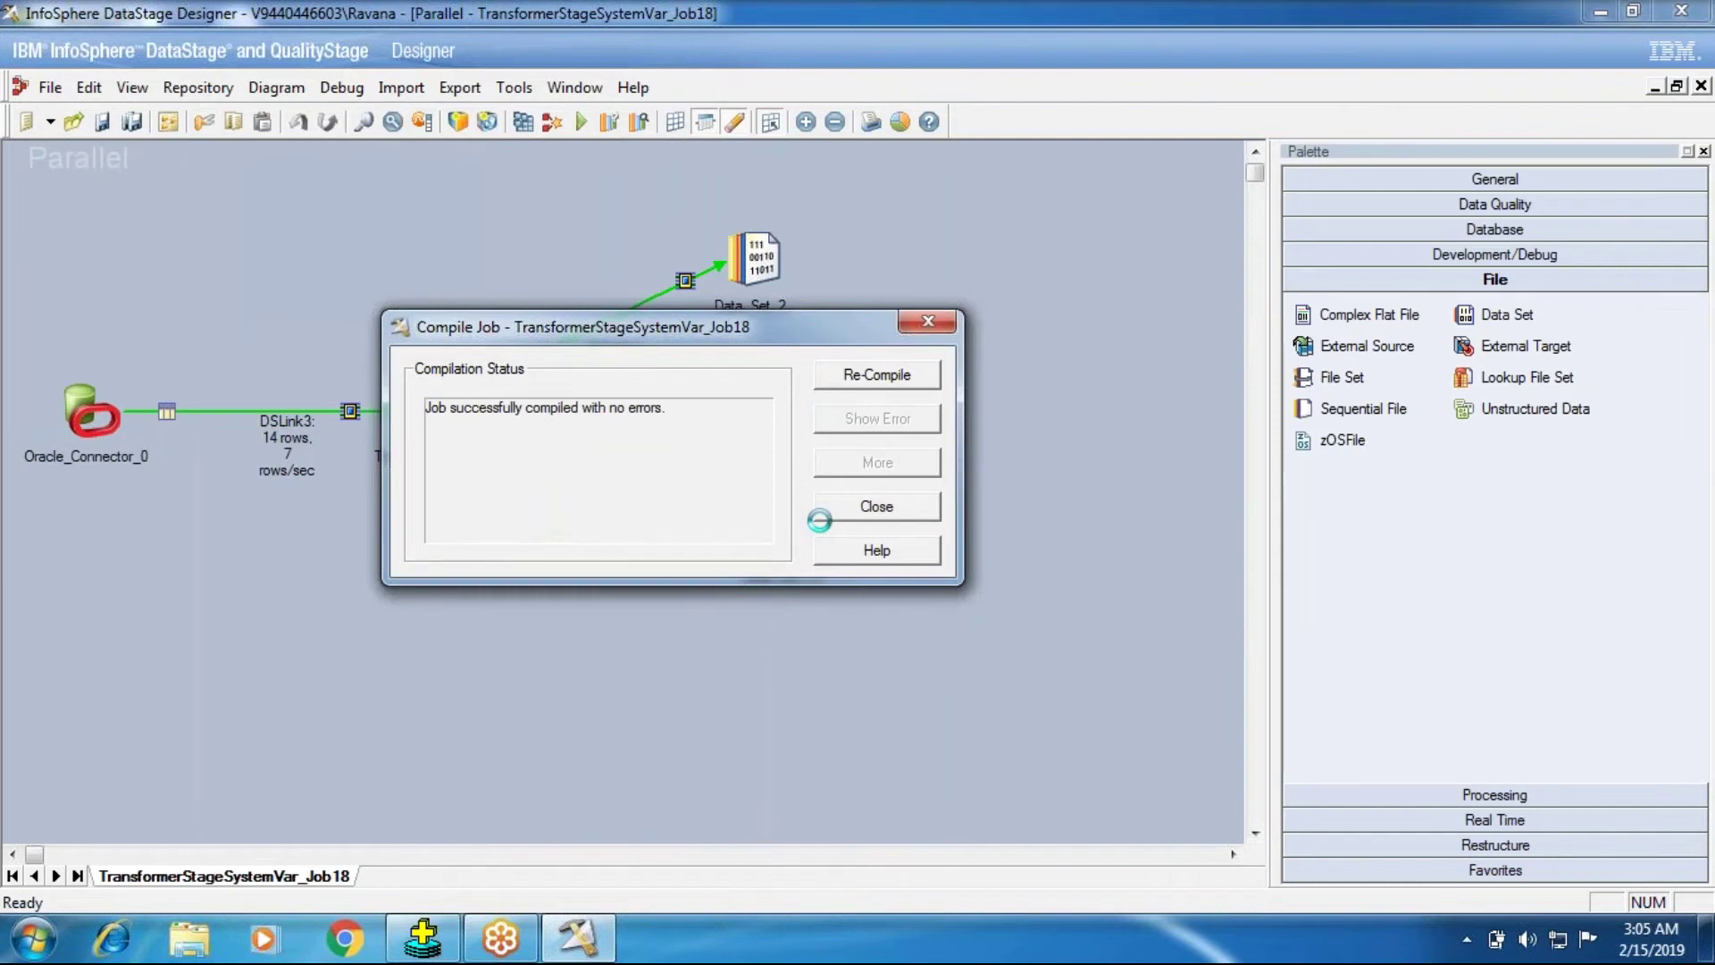
pyautogui.click(840, 504)
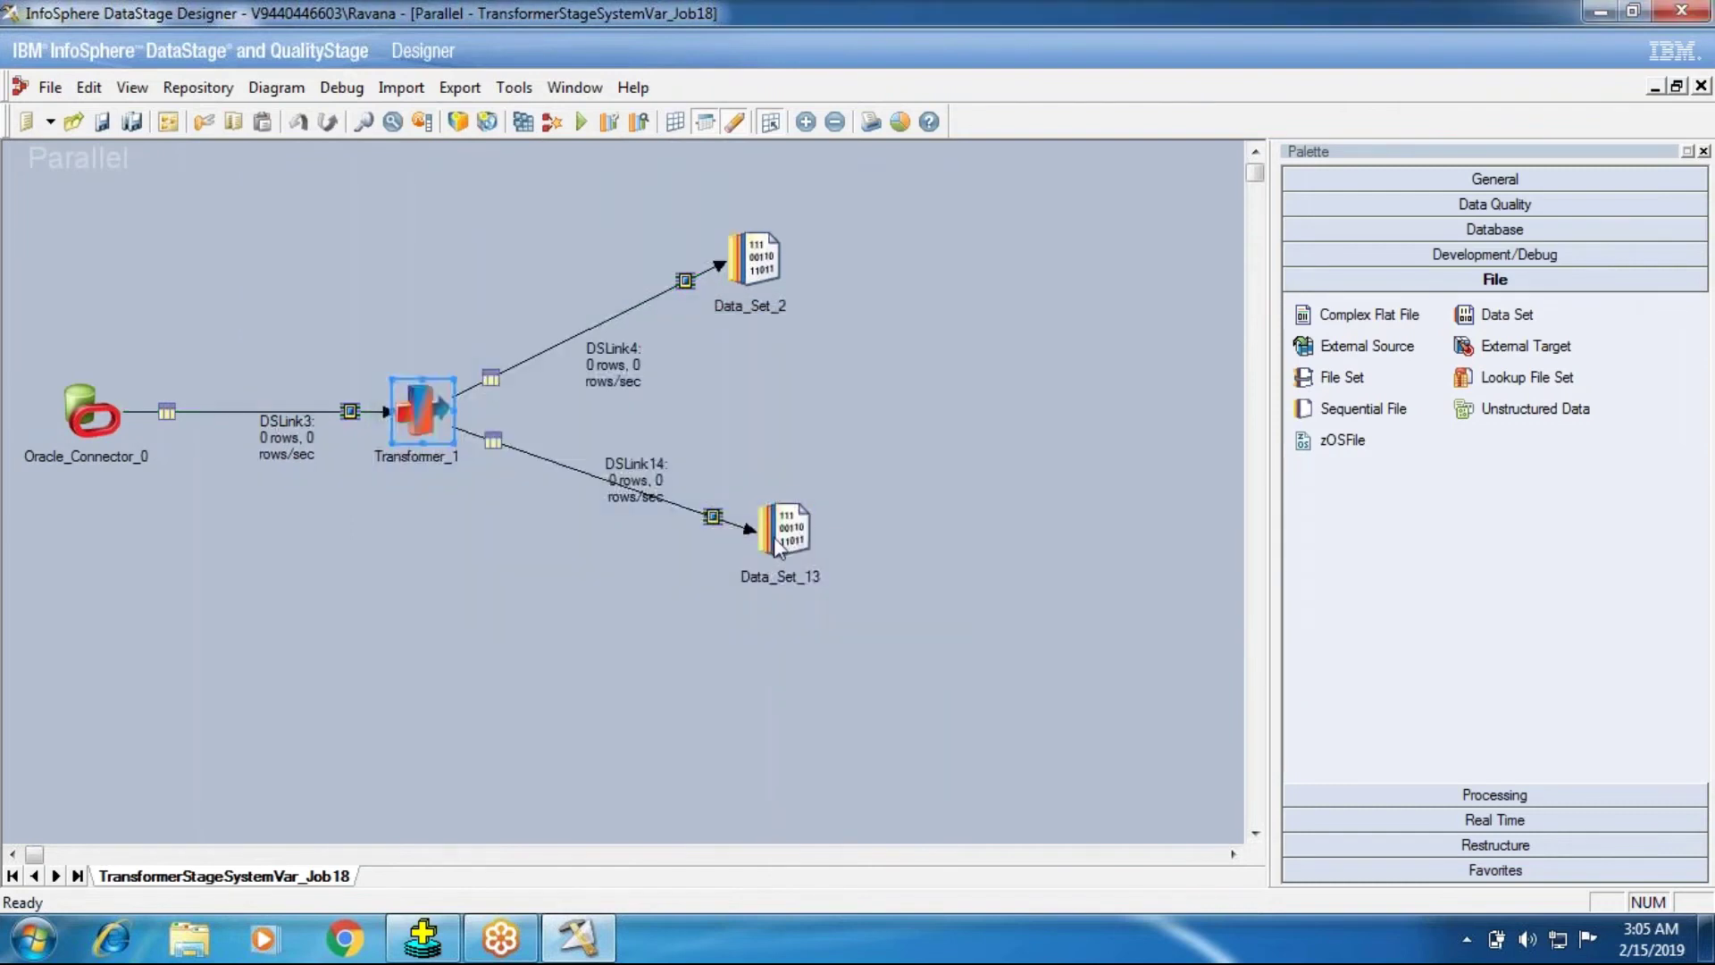
# Delete Data_Set_13 together with its link, and align Data_Set_2 horizontally with Transformer_1.
pyautogui.rightClick(773, 537)
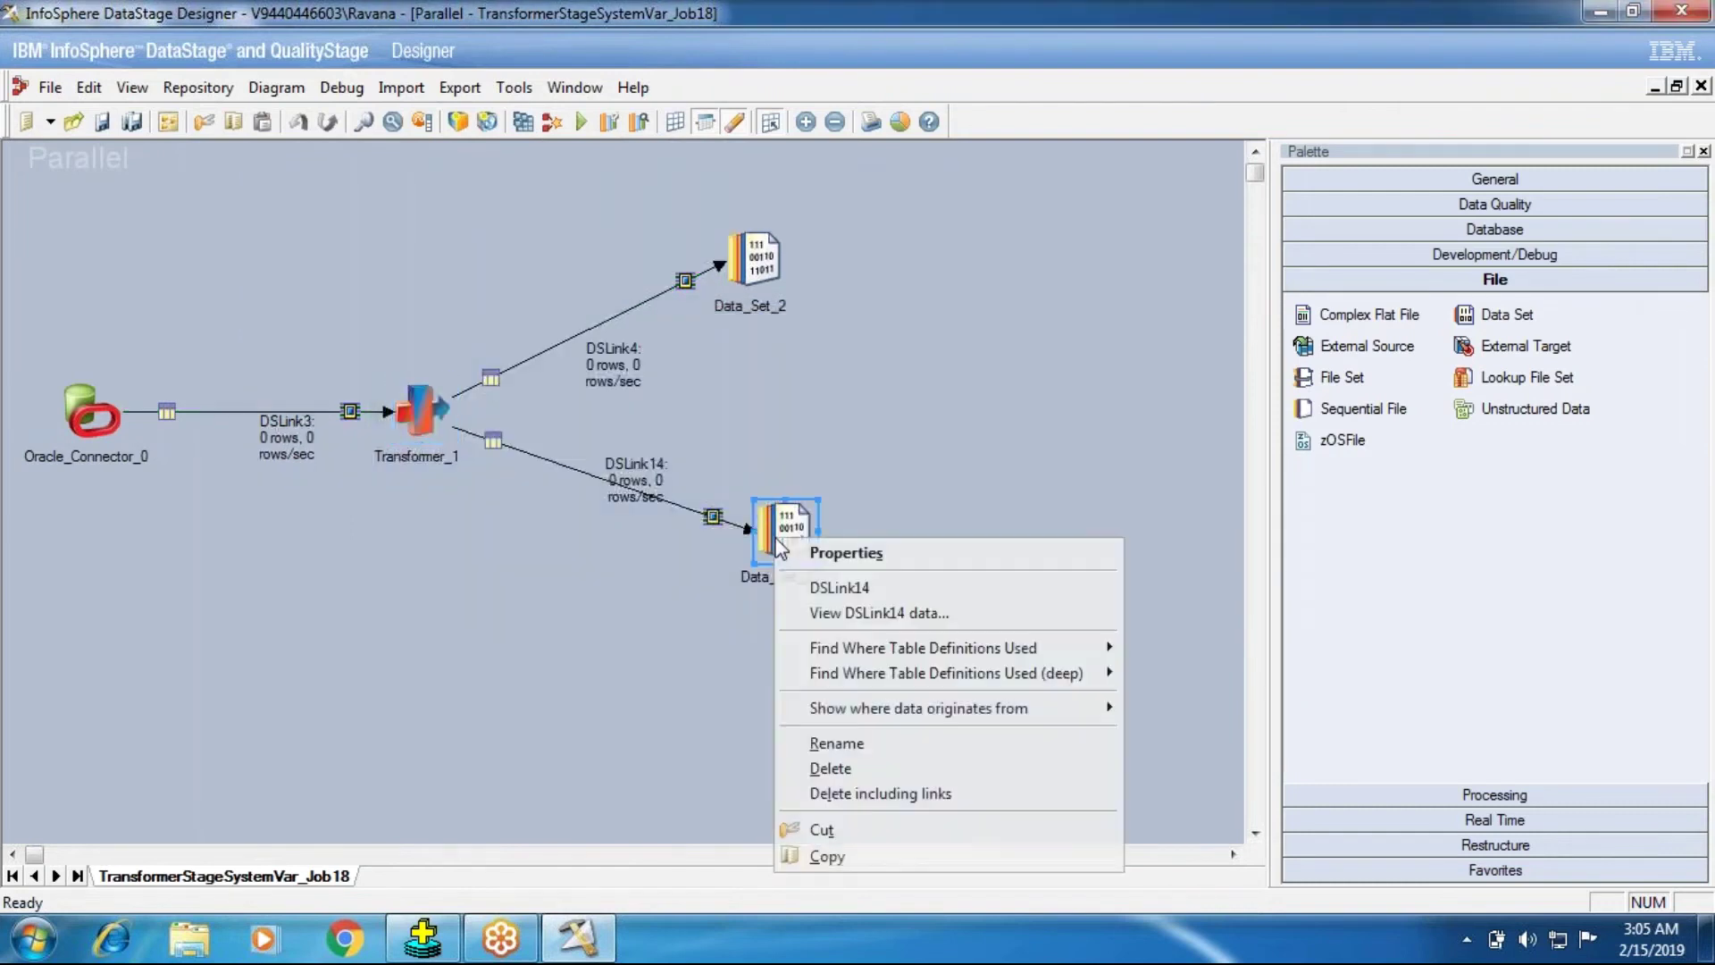
pyautogui.click(840, 794)
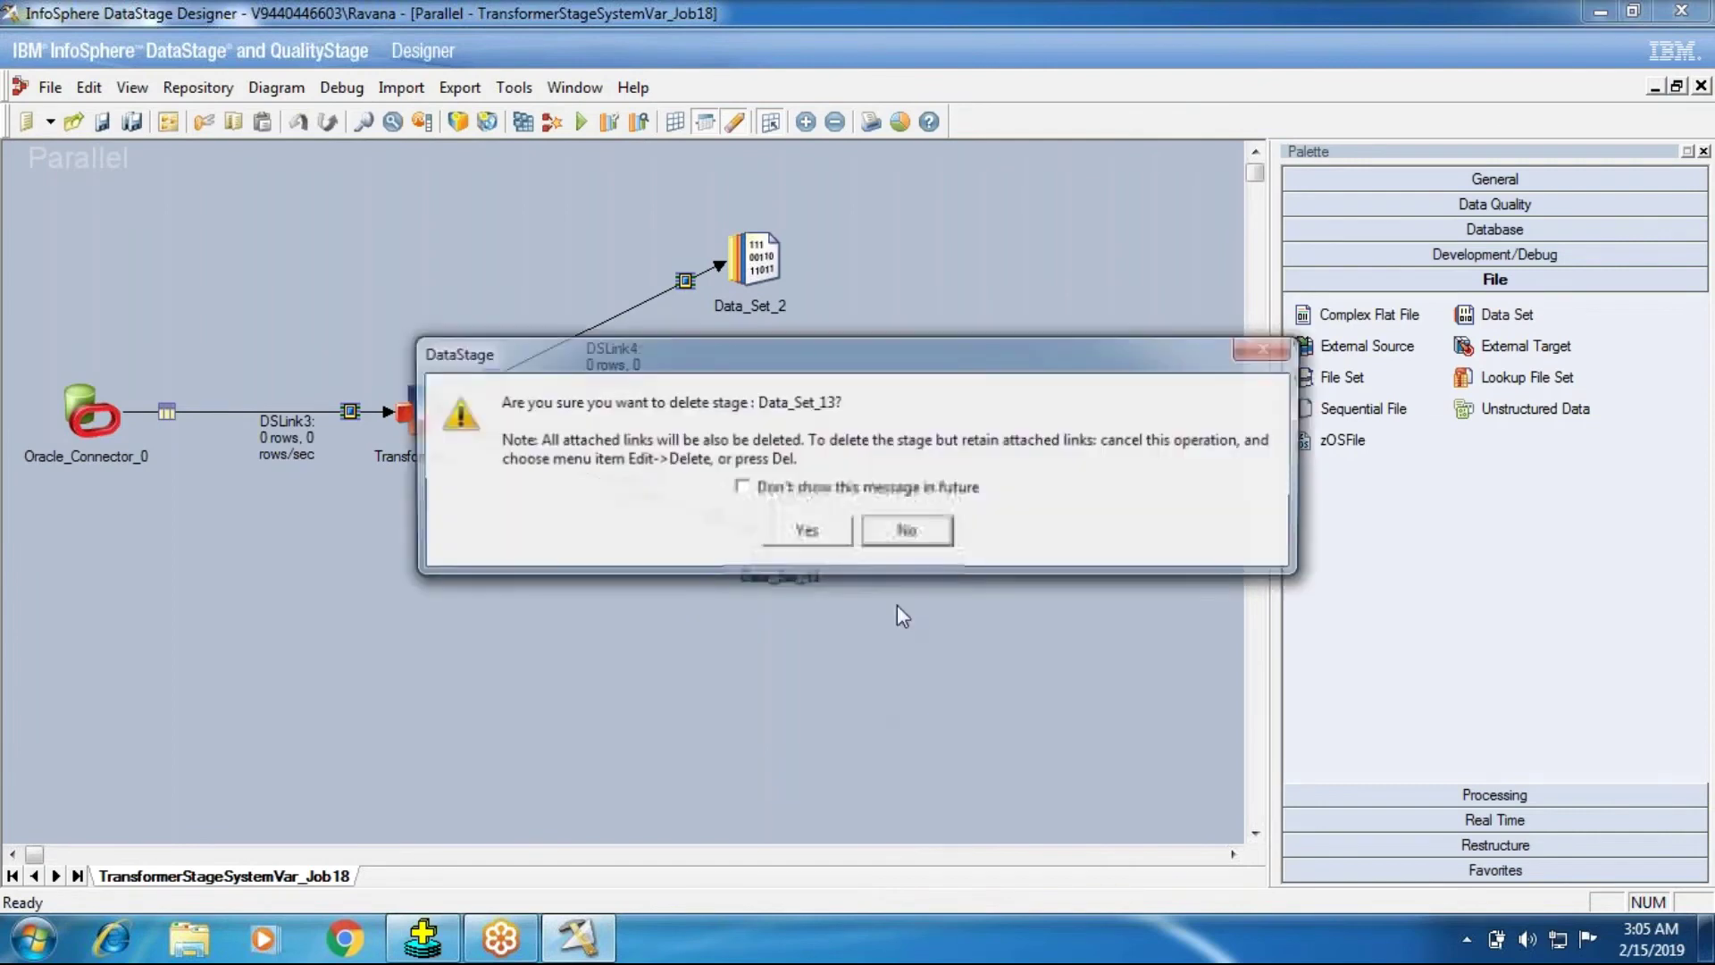
pyautogui.click(806, 530)
pyautogui.moveTo(755, 260); pyautogui.dragTo(787, 412)
pyautogui.click(420, 409)
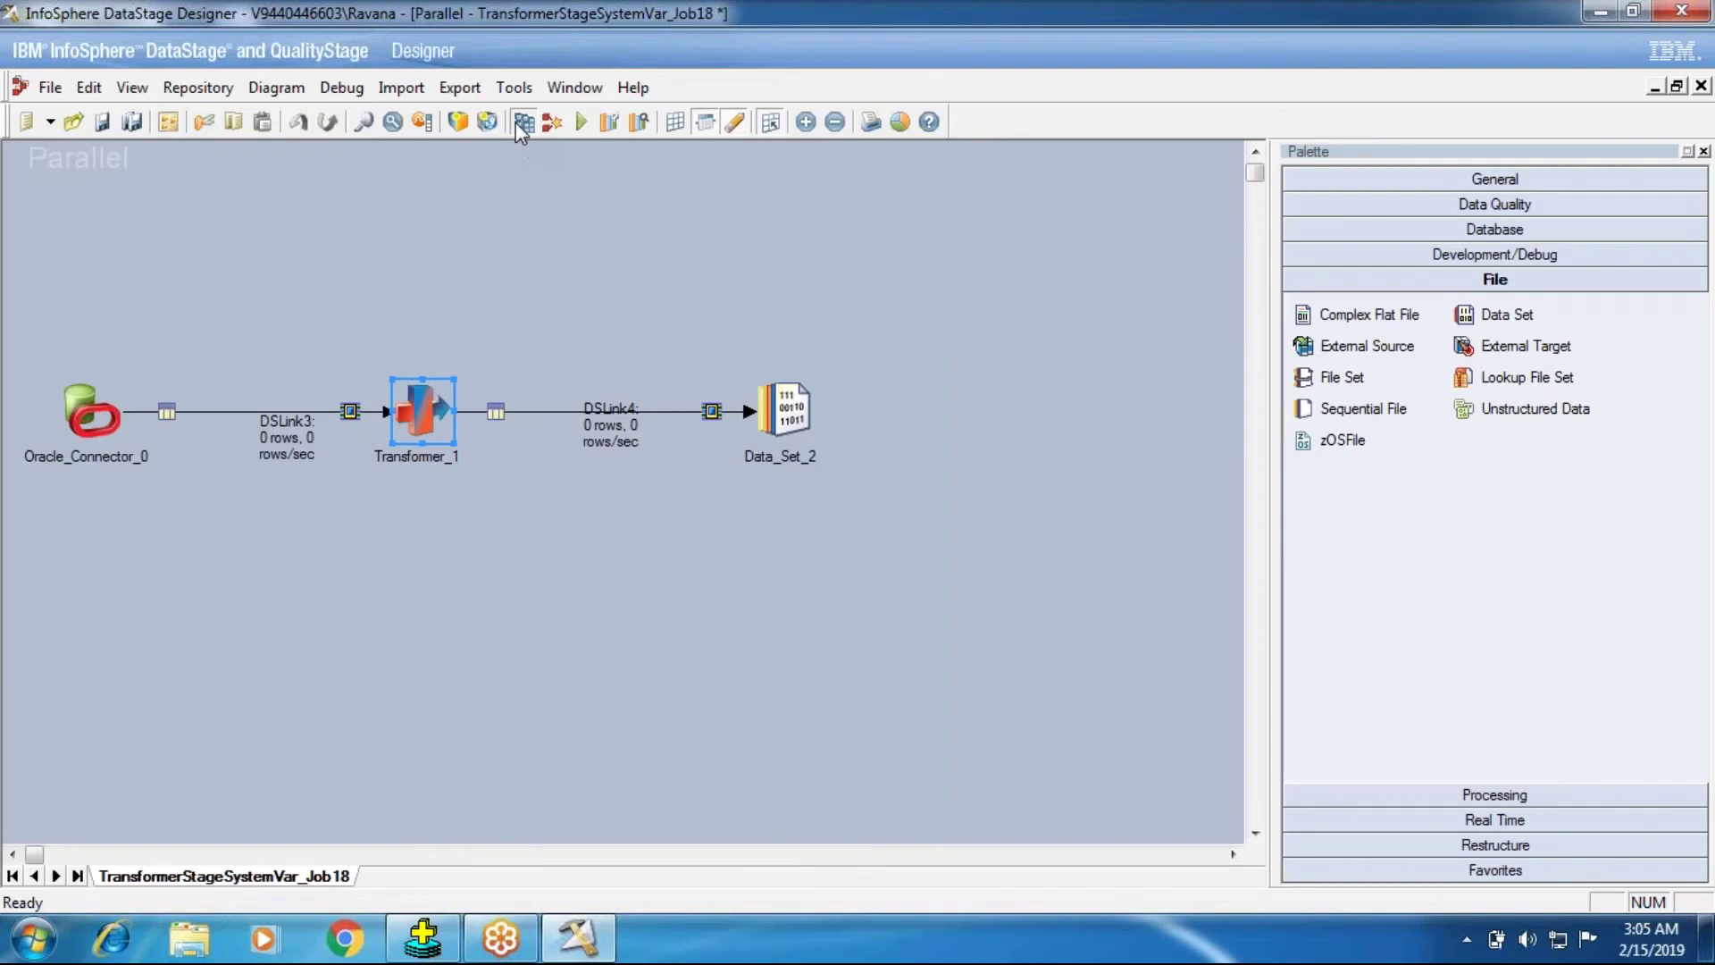
# Save and compile the single-output job, and run it with the SingleNode.apt configuration file.
pyautogui.click(516, 121)
pyautogui.press('Return')
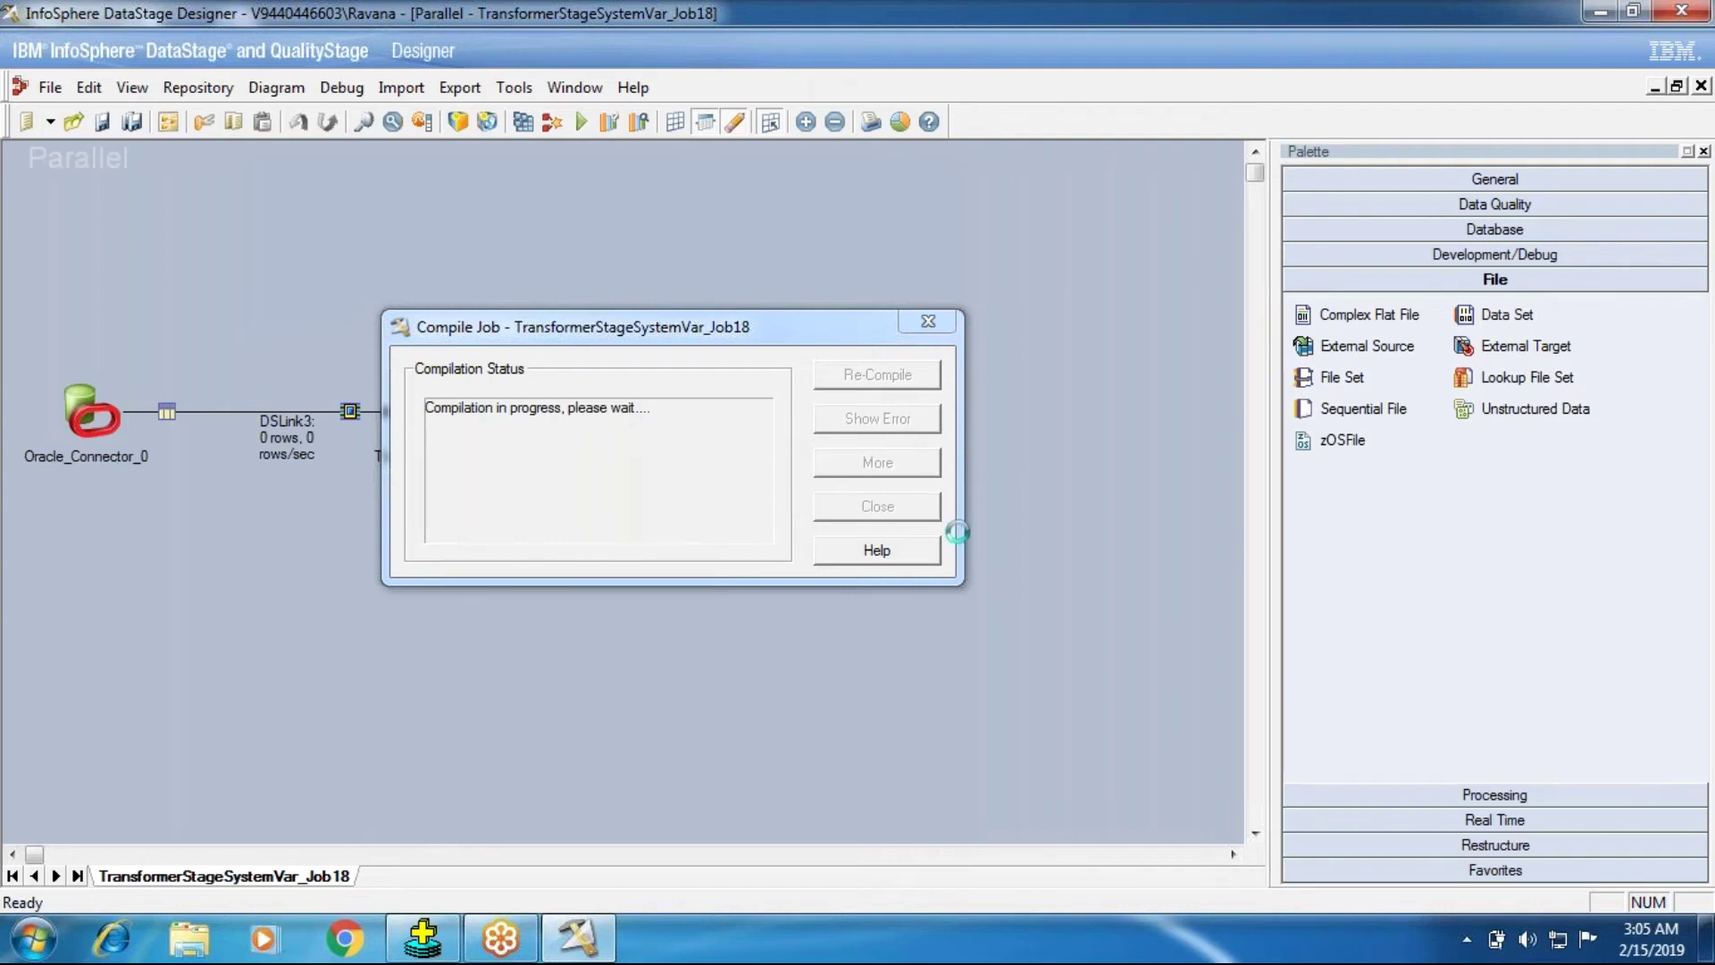
pyautogui.click(877, 517)
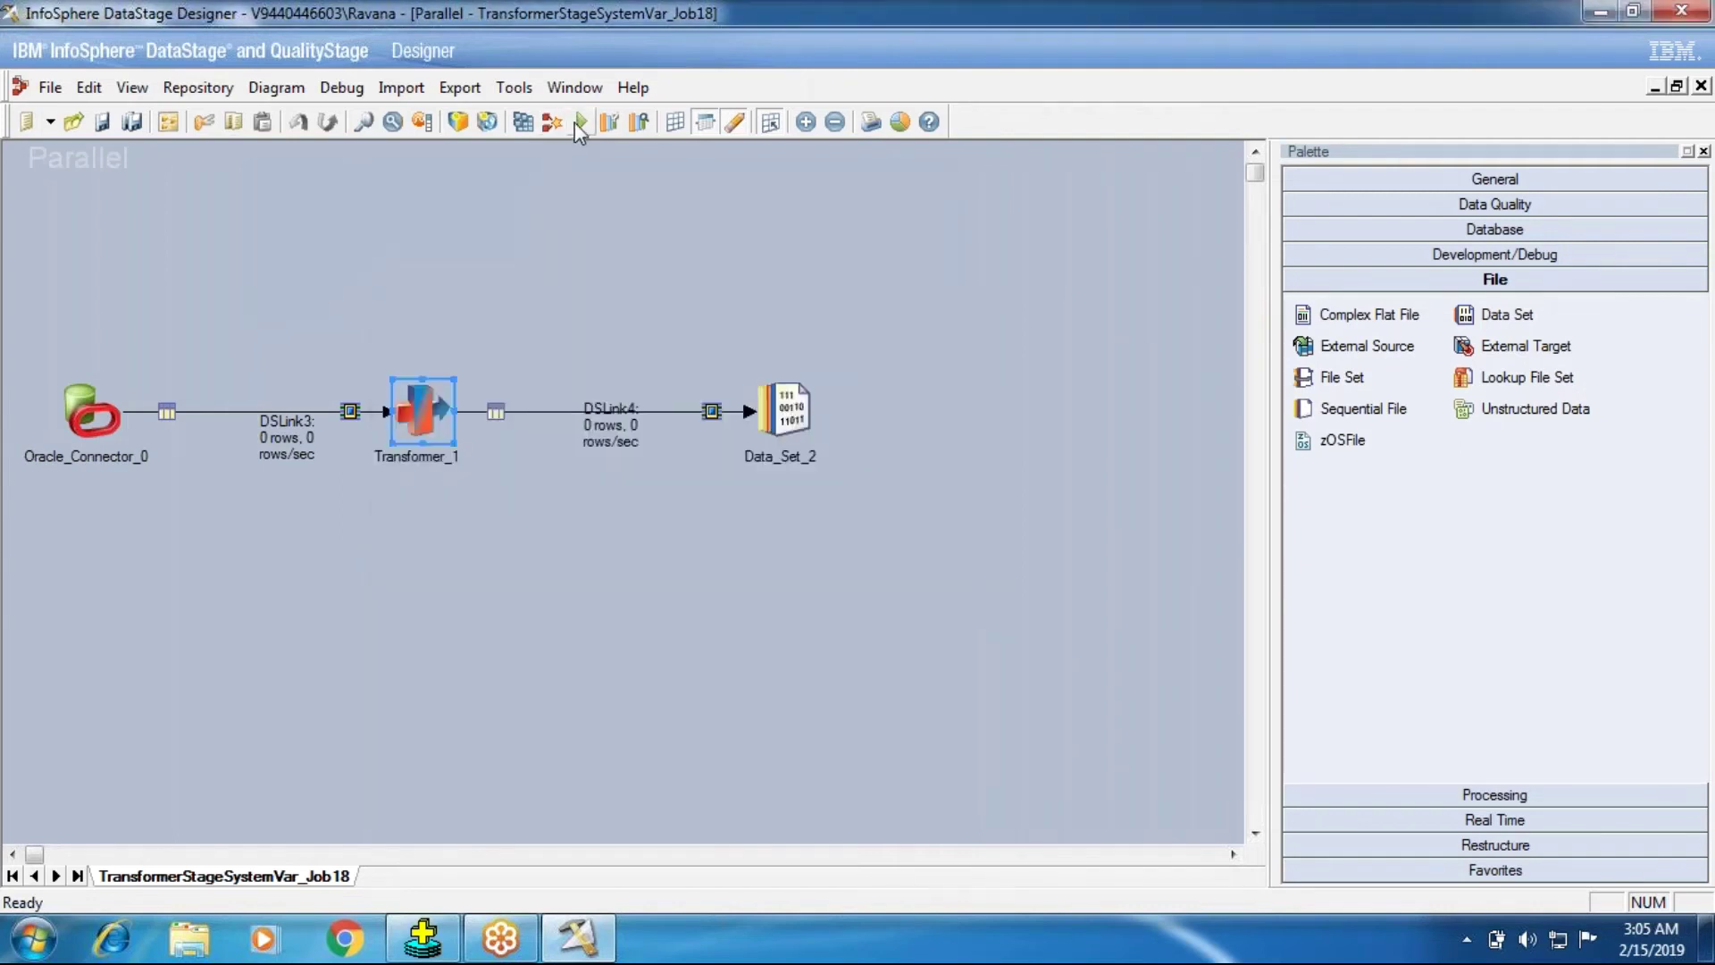
pyautogui.hotkey('ctrl', 'F5')
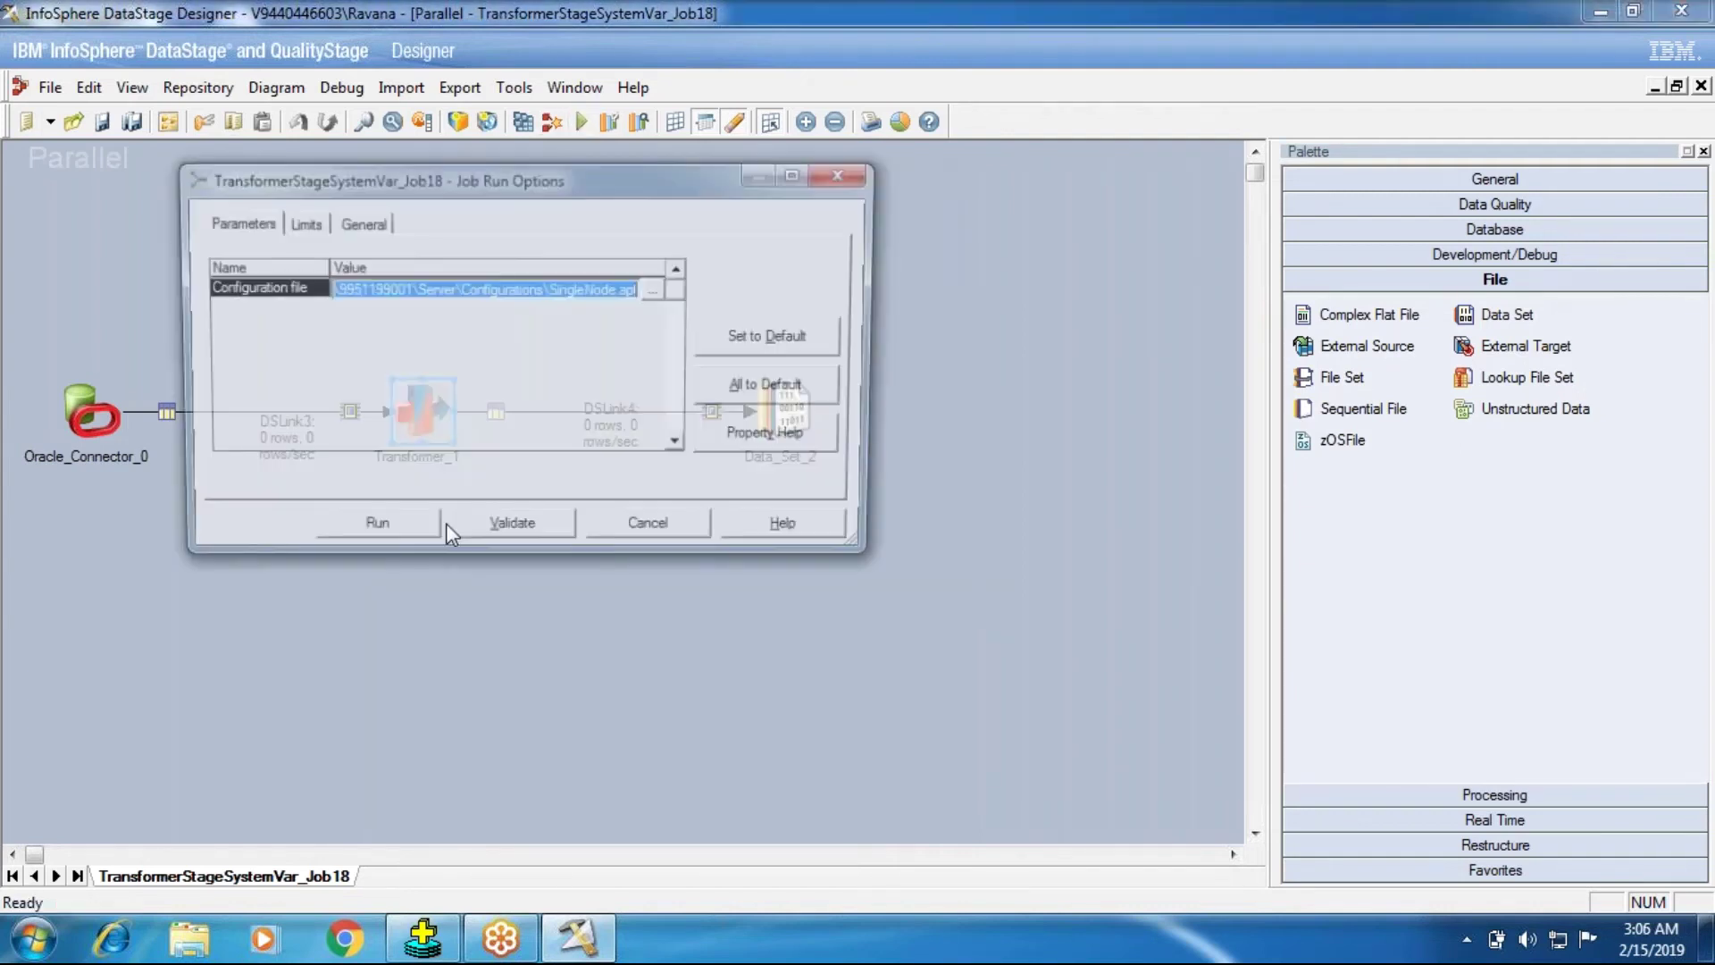
pyautogui.click(370, 533)
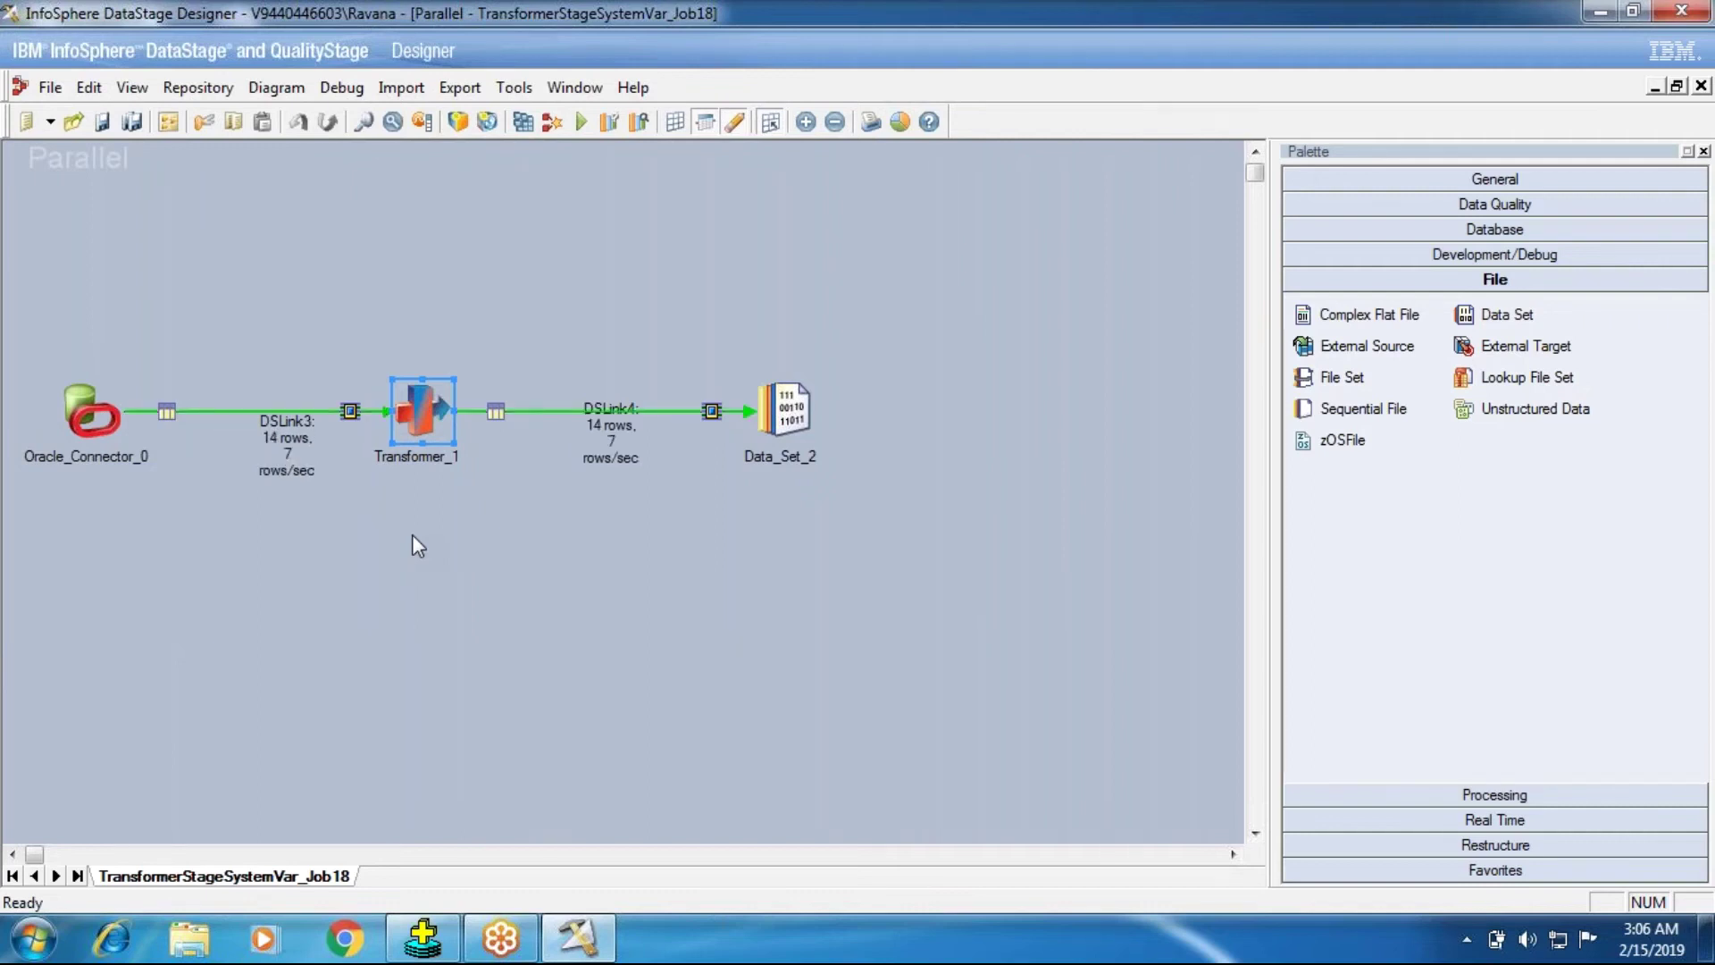
# View the DSLink4 data of Data_Set_2 and examine the NUMPARTITIONS, PARTITIONNUM, INROWNUM and OUTROWNUM columns from first to last row.
pyautogui.rightClick(780, 412)
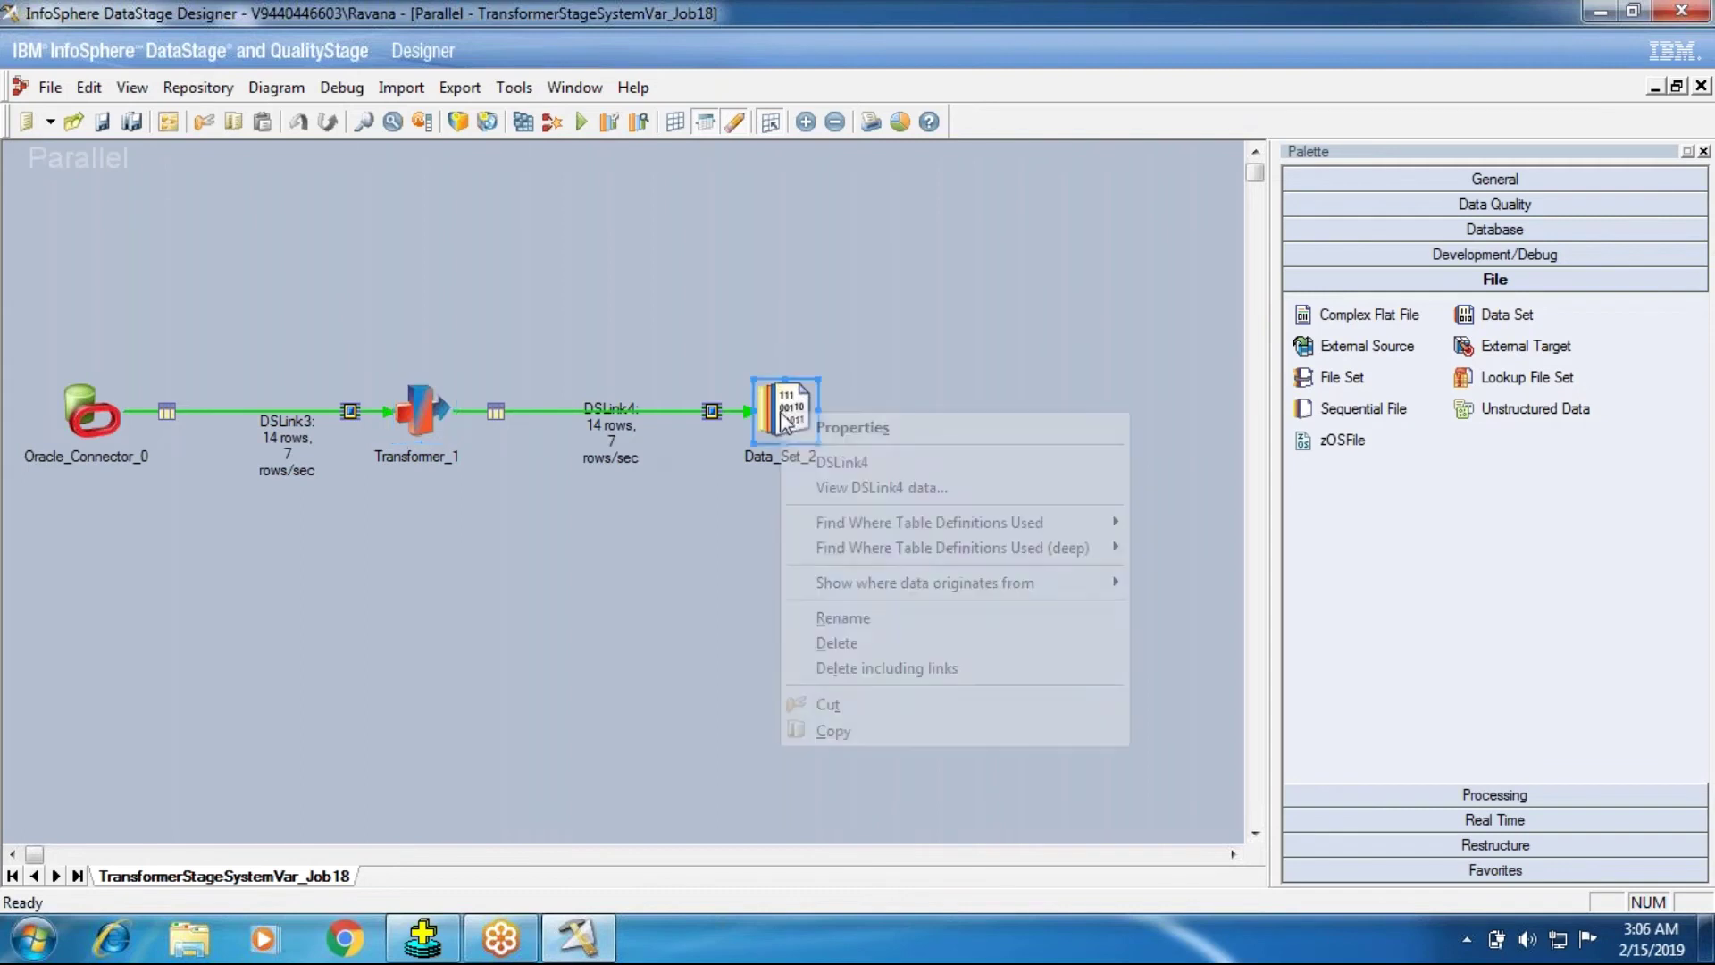
pyautogui.click(828, 495)
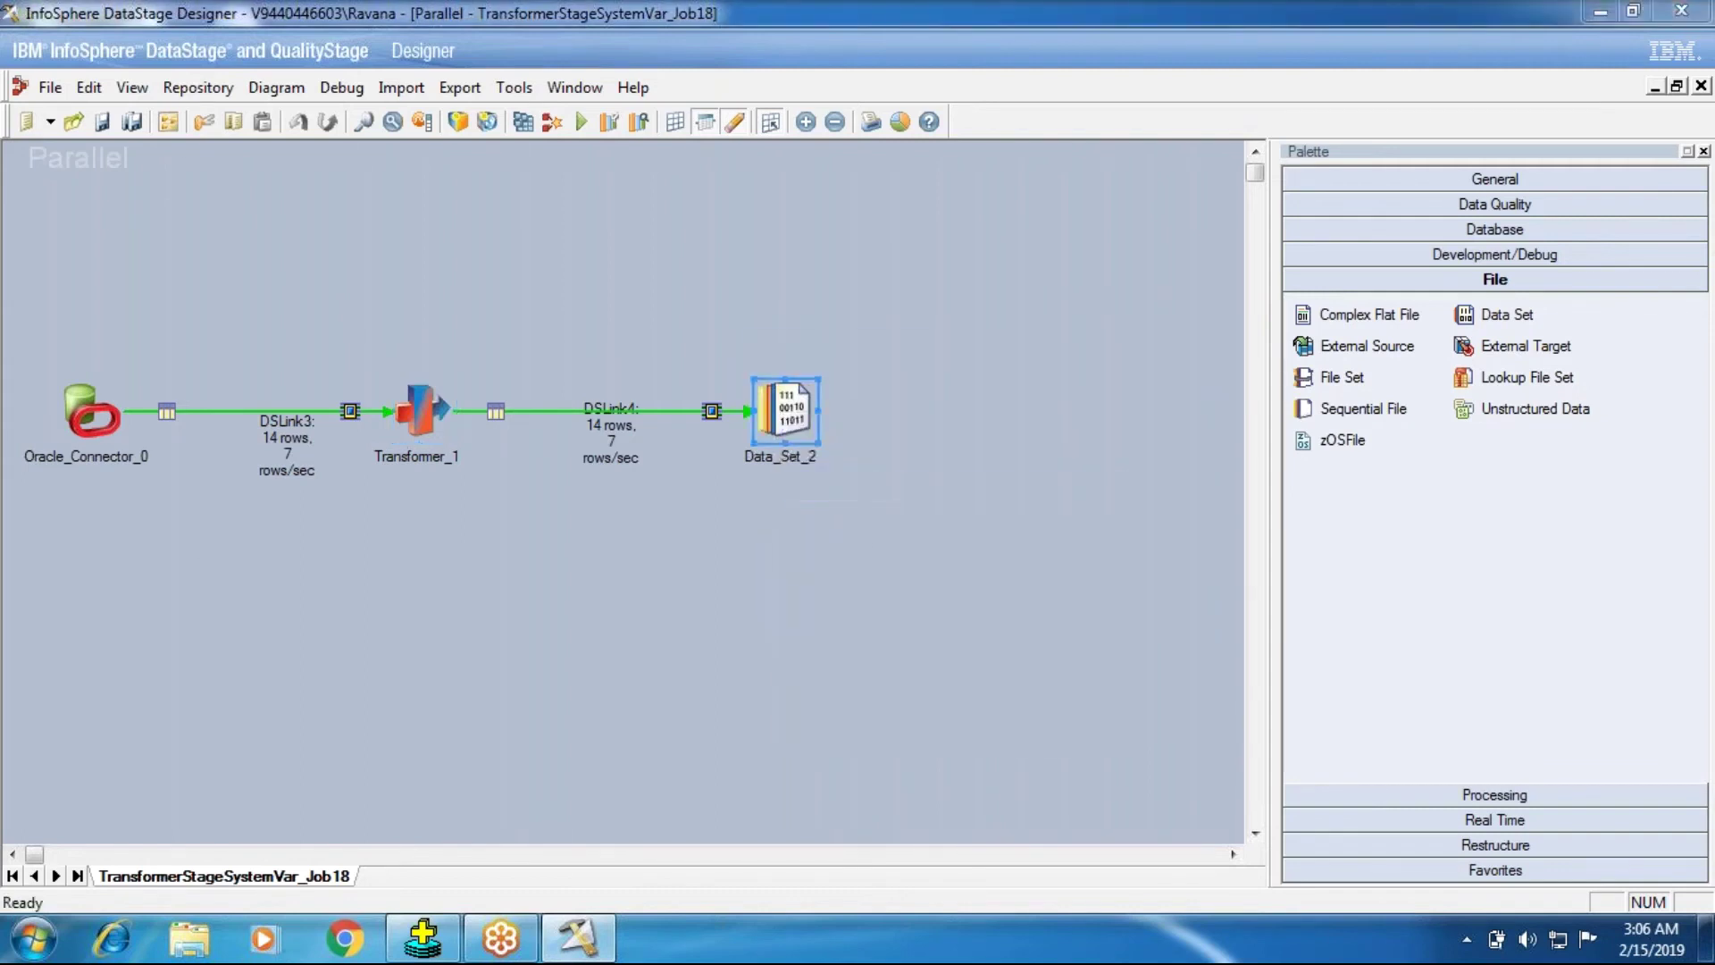
pyautogui.click(469, 534)
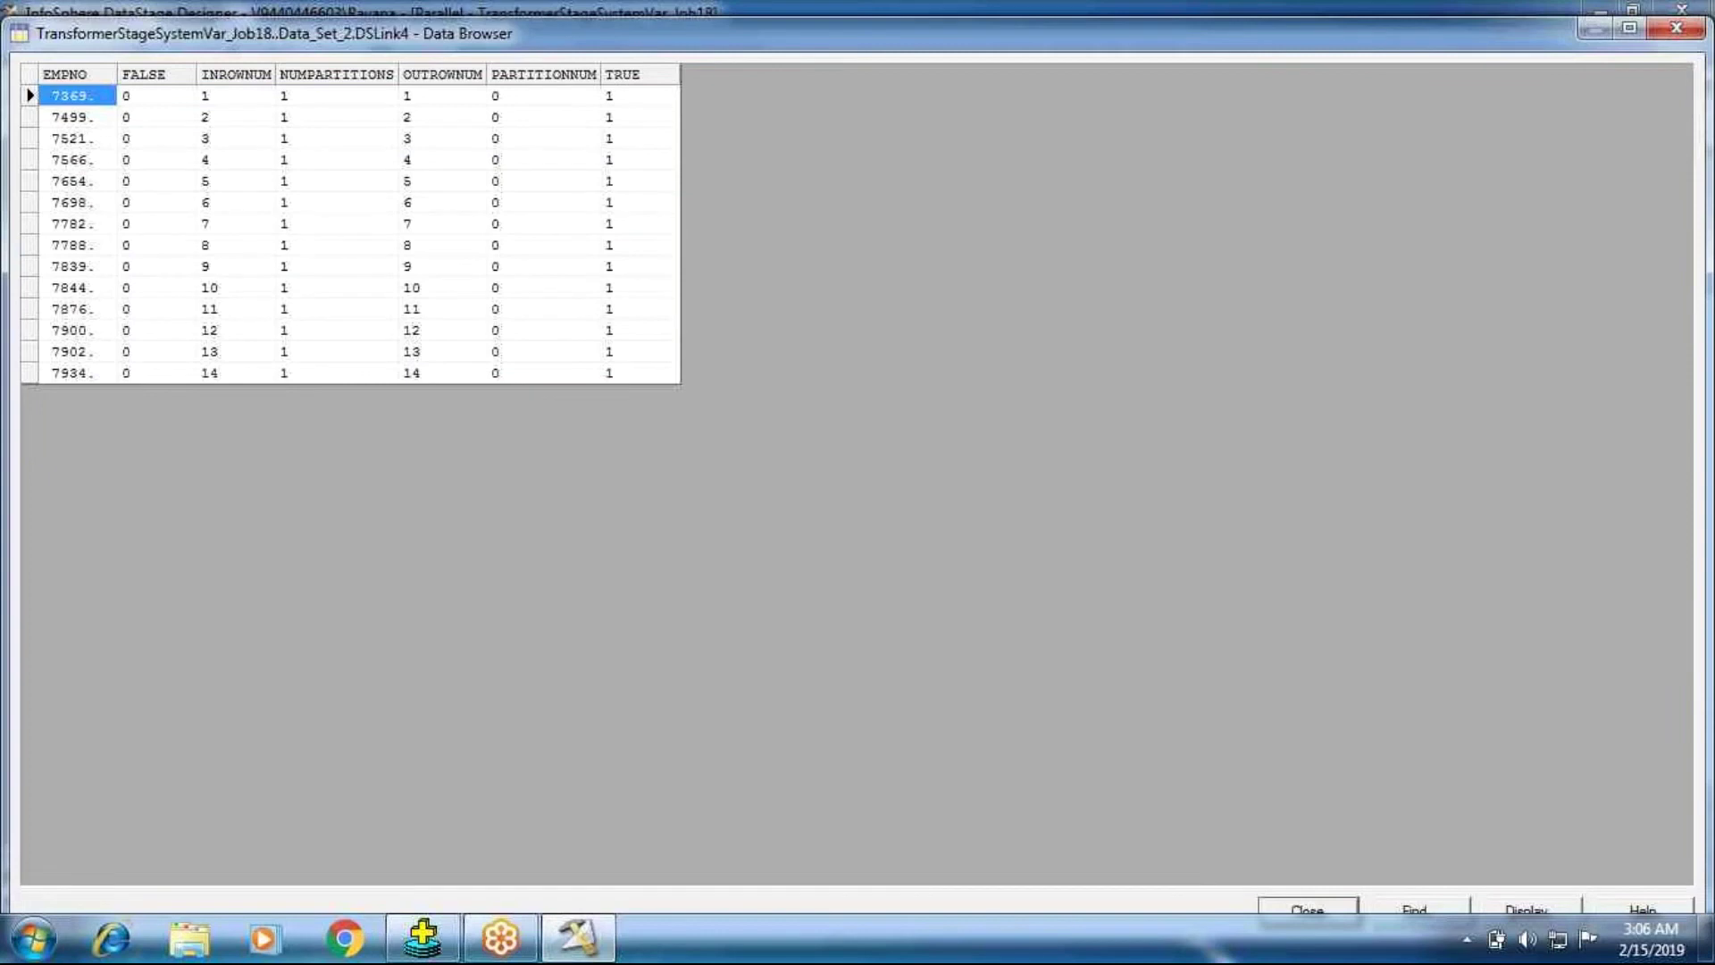
pyautogui.click(300, 96)
pyautogui.hotkey('ctrl', 'Down')
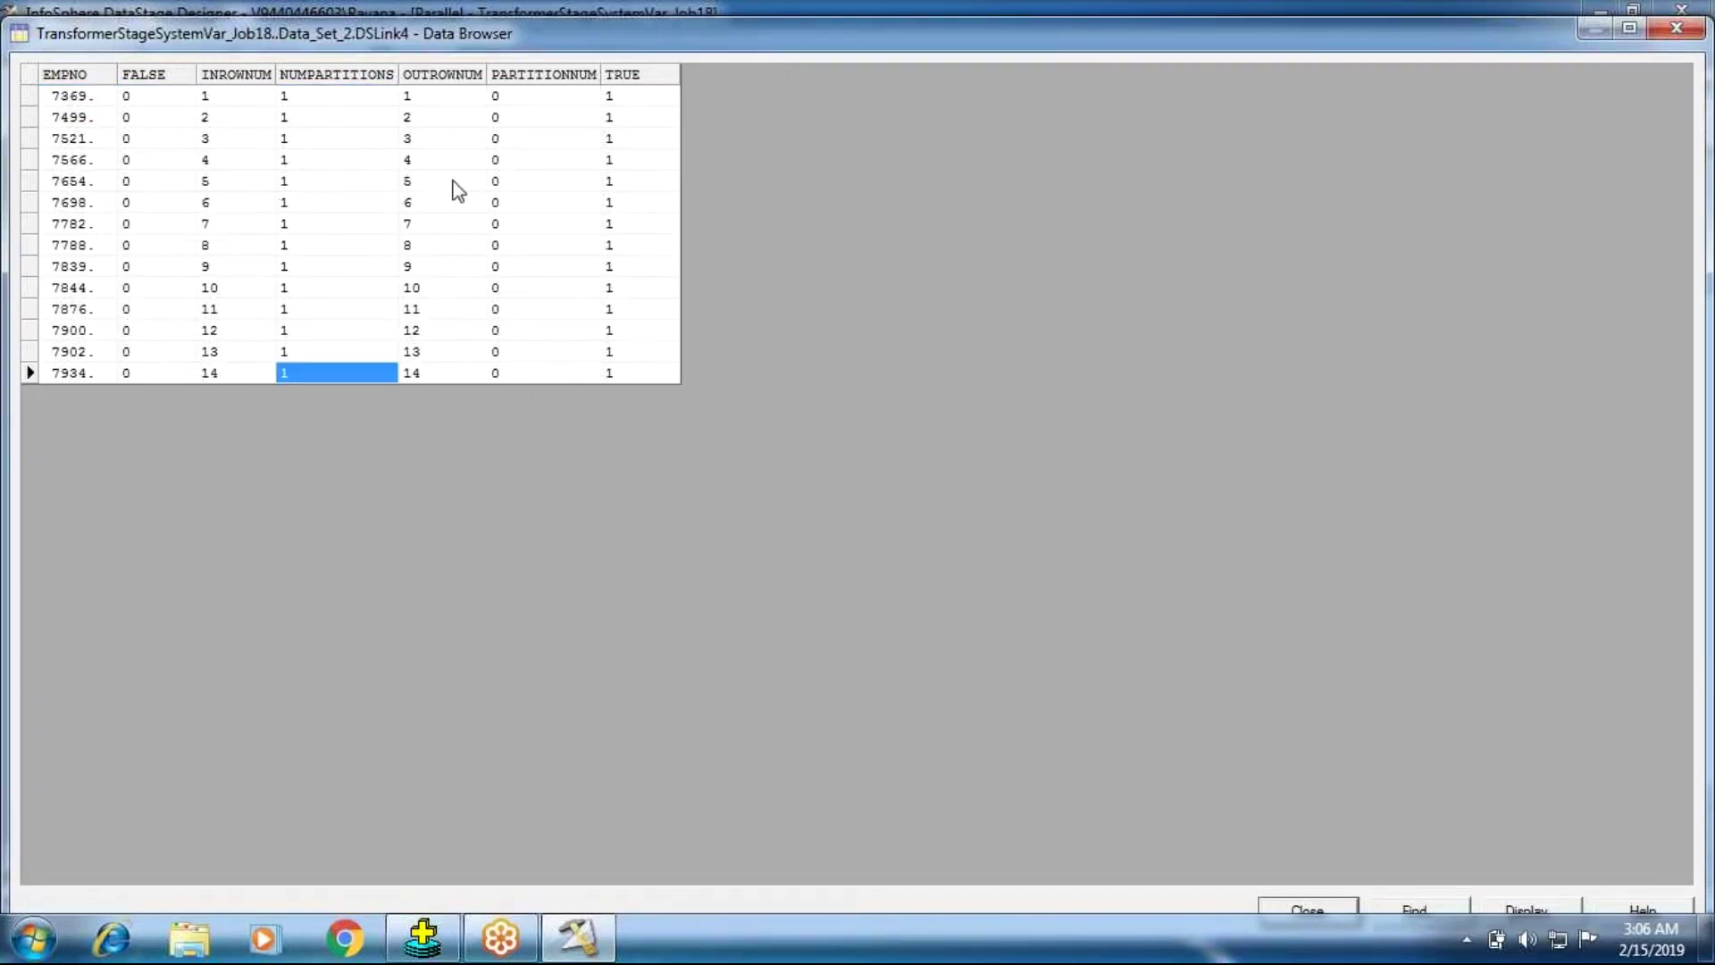
pyautogui.click(522, 100)
pyautogui.hotkey('ctrl', 'Down')
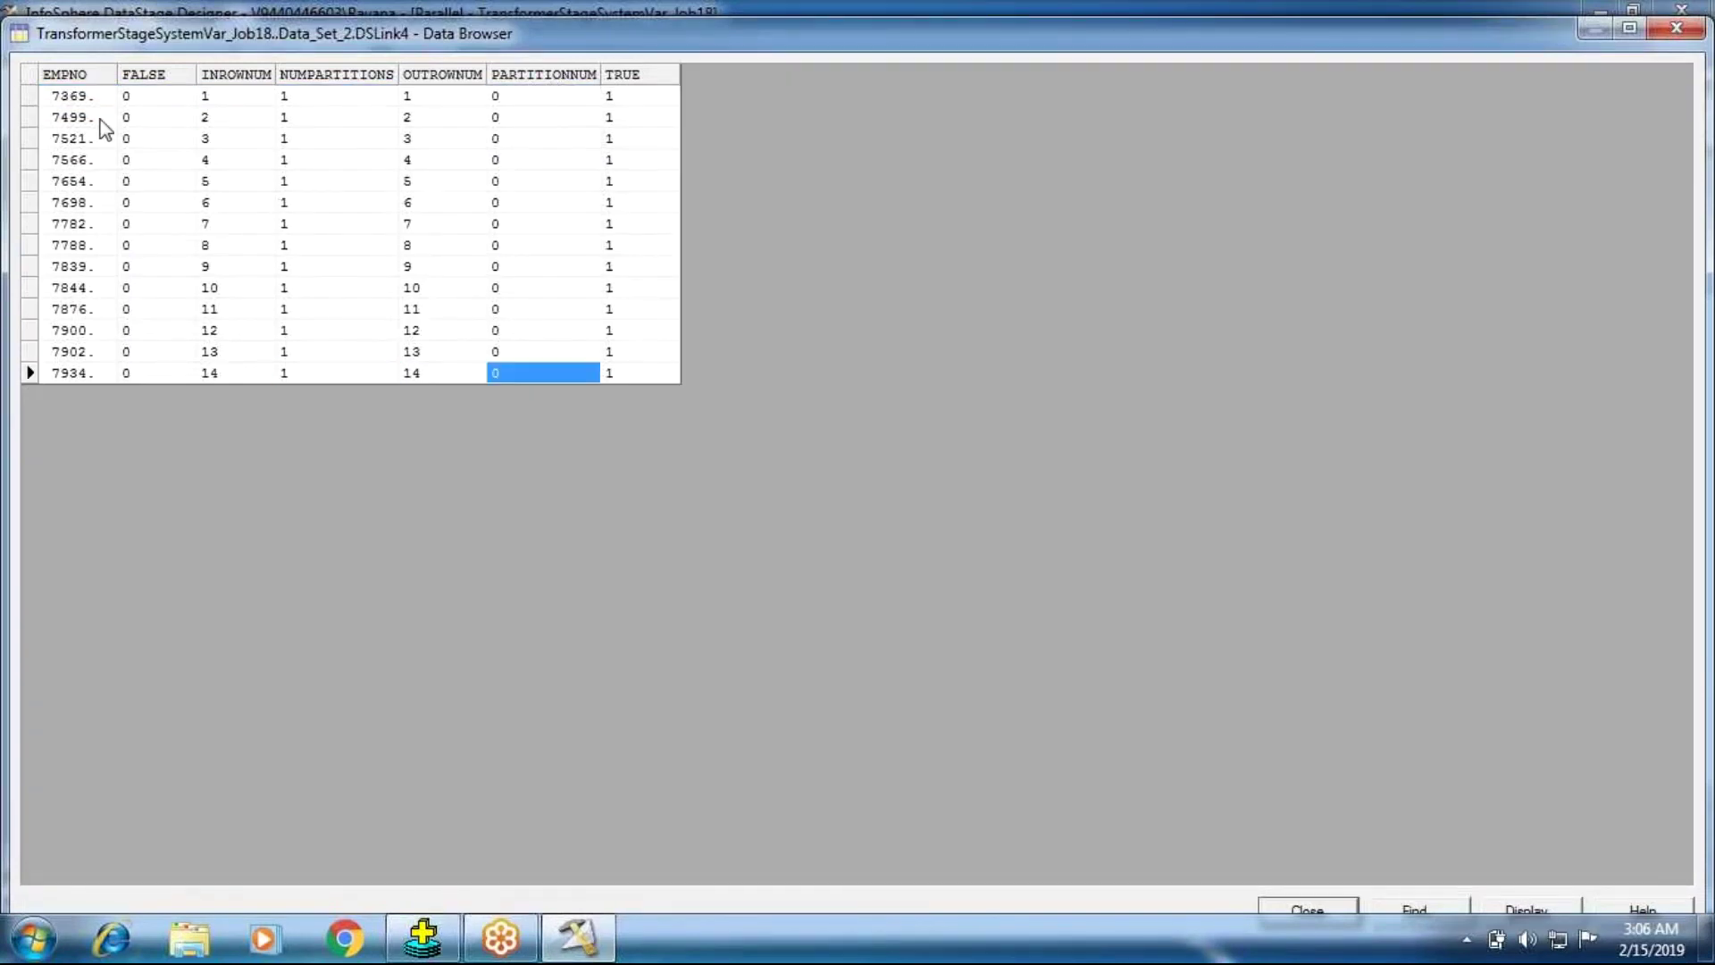
pyautogui.click(214, 98)
pyautogui.hotkey('ctrl', 'Down')
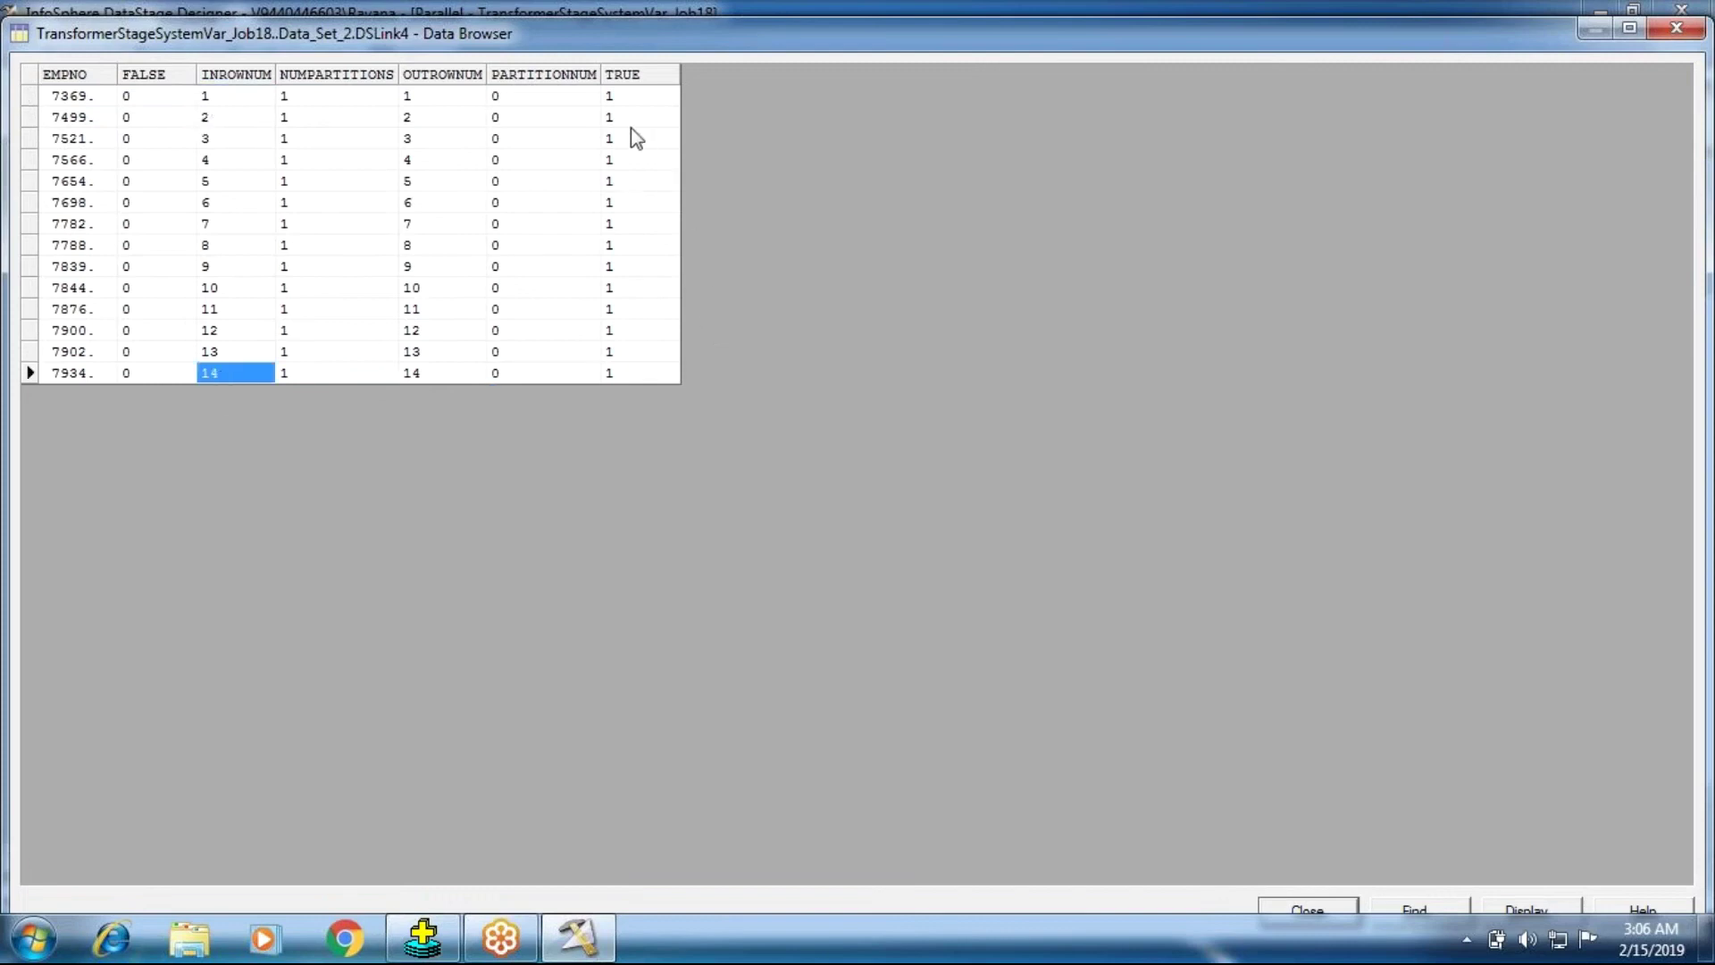
pyautogui.click(438, 100)
pyautogui.click(446, 372)
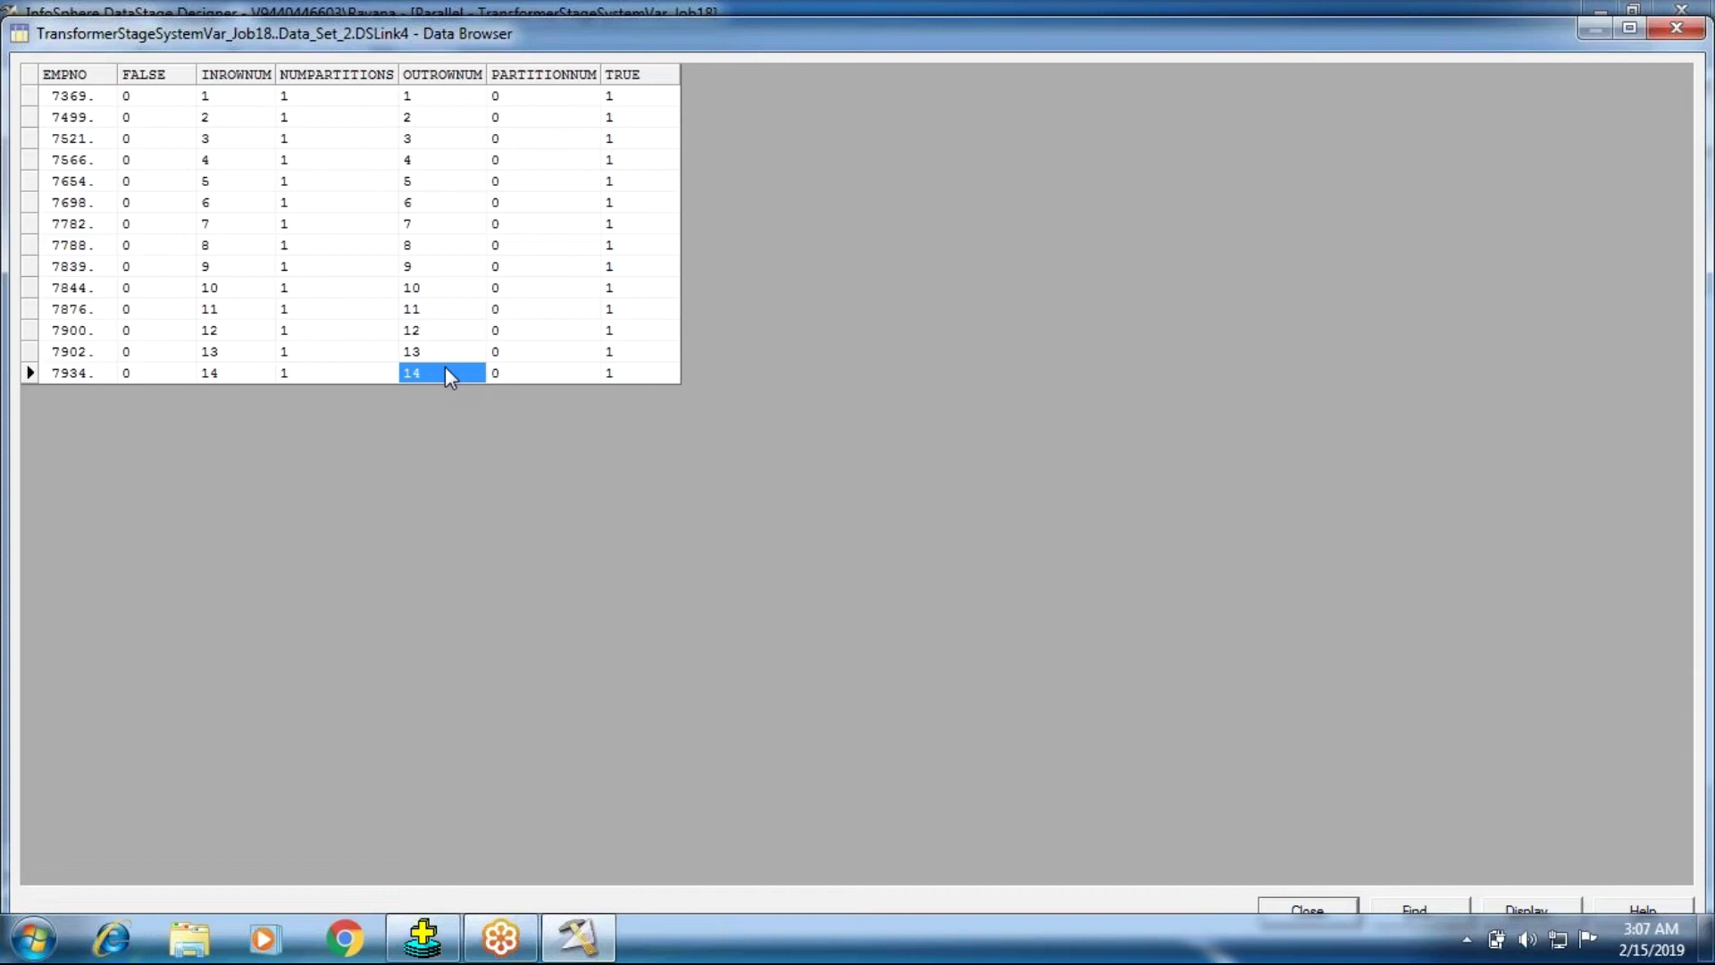
pyautogui.click(1306, 910)
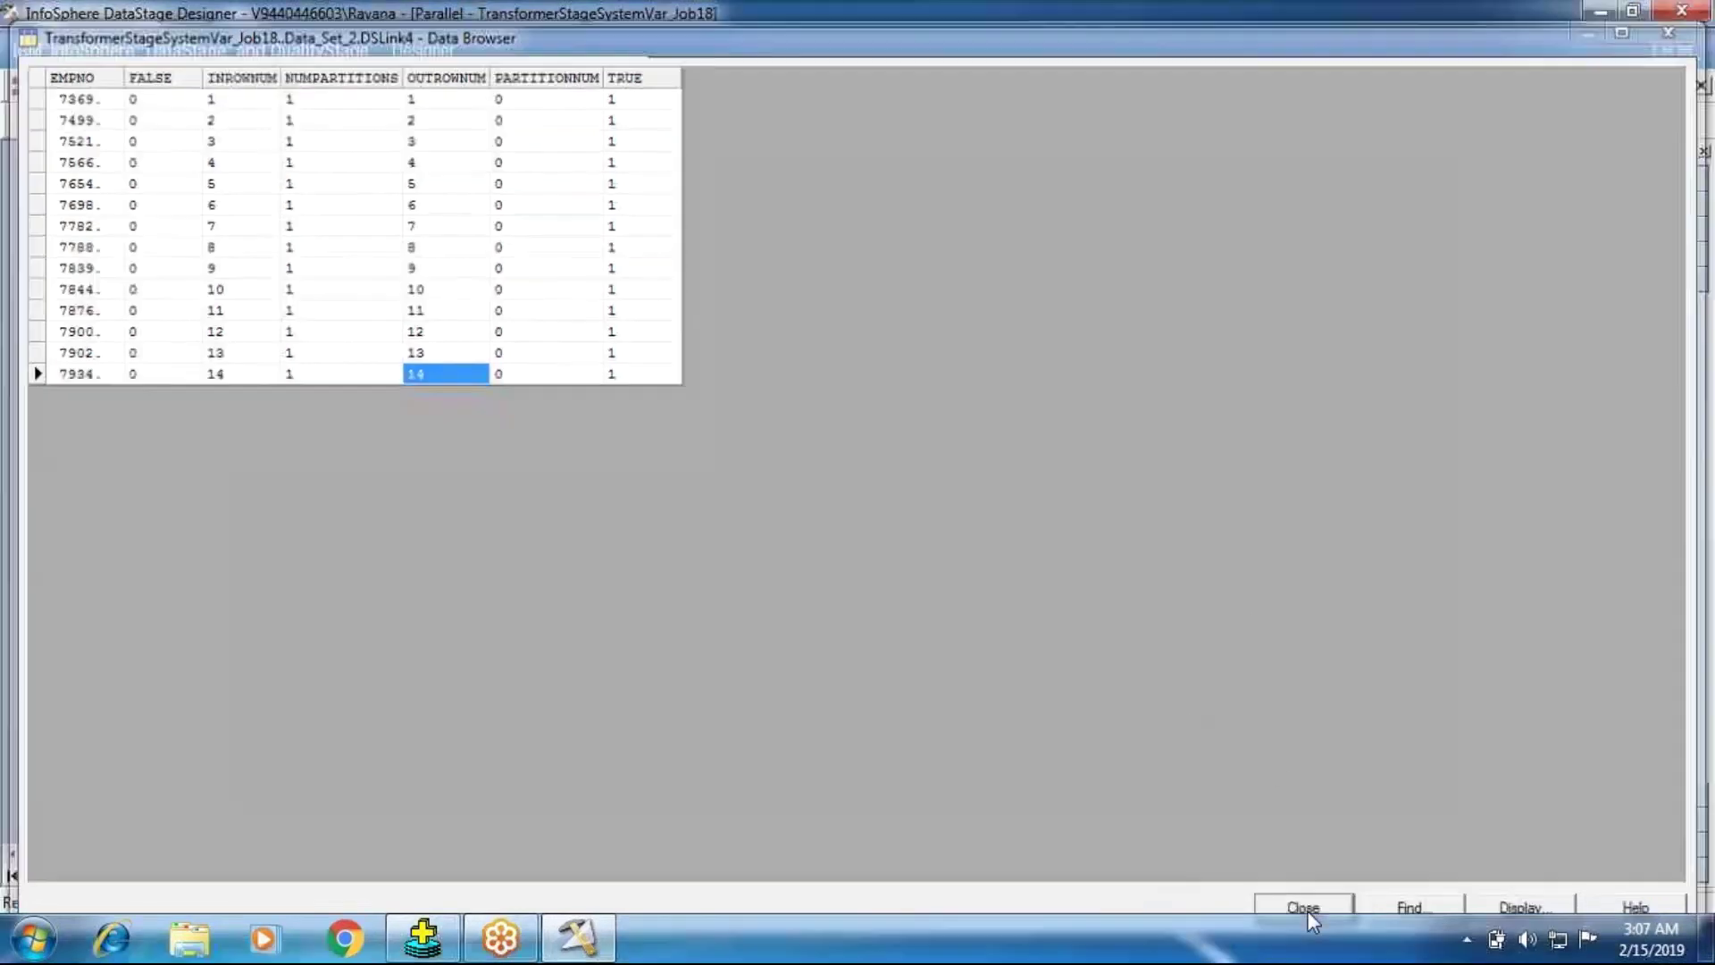
pyautogui.click(1306, 908)
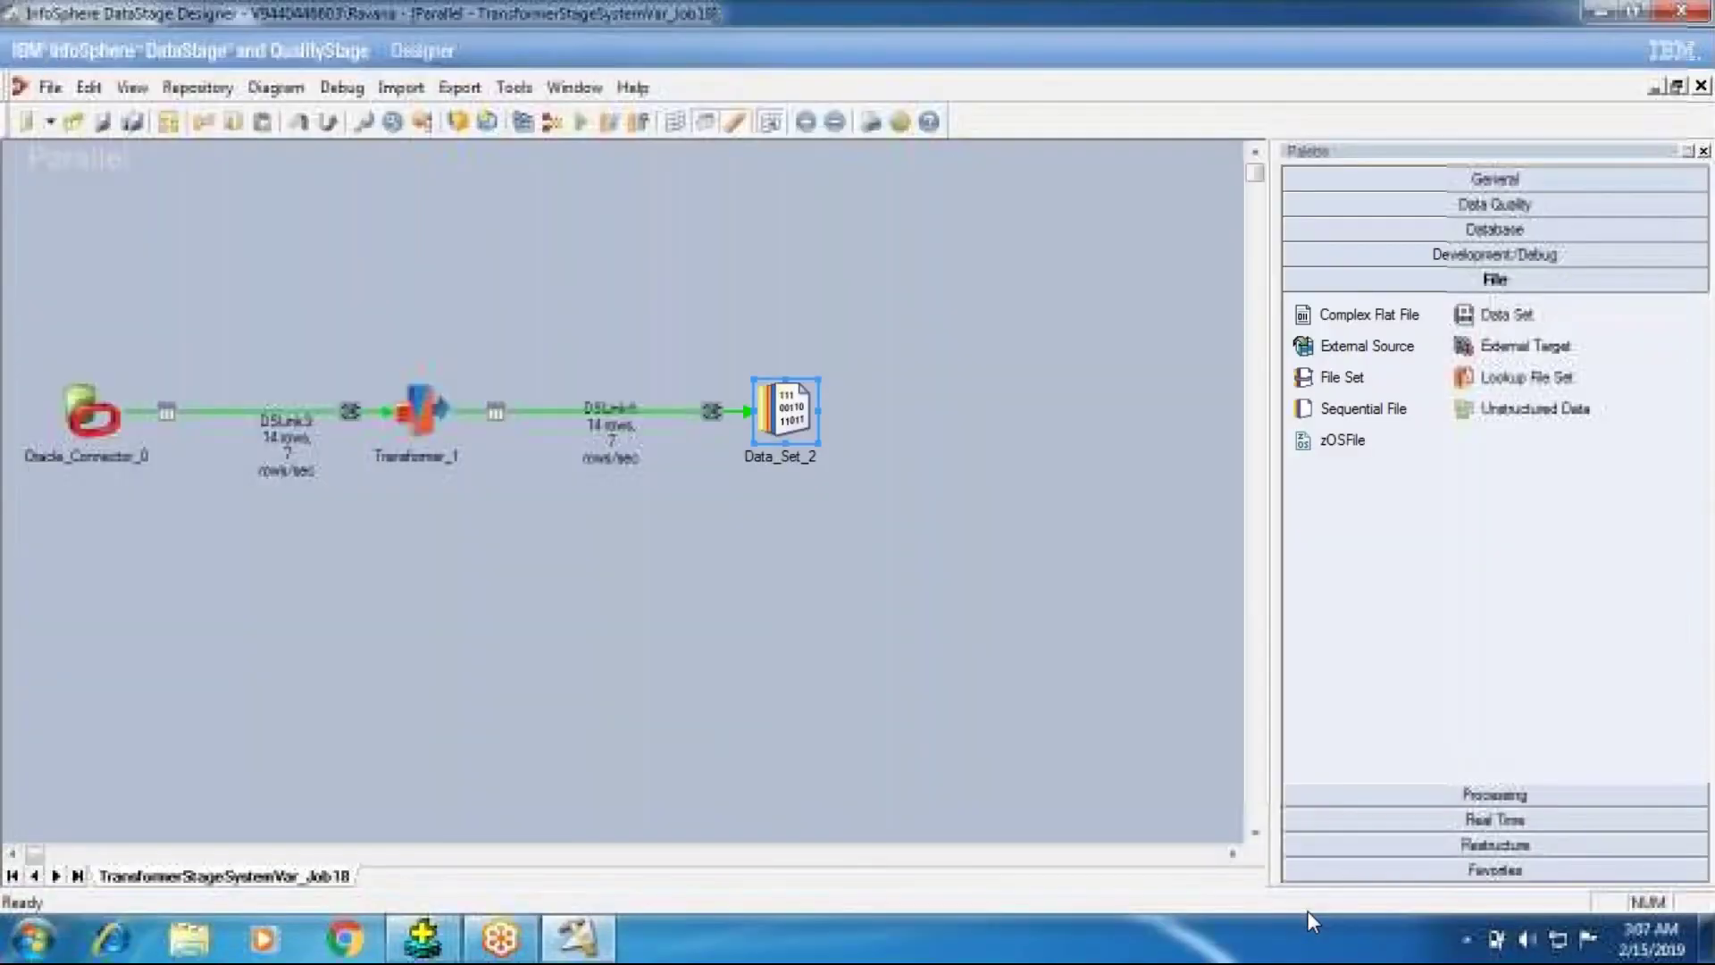
# Review the target properties of Data_Set_2 and the DSLink4 derivations in Transformer_1.
pyautogui.doubleClick(785, 413)
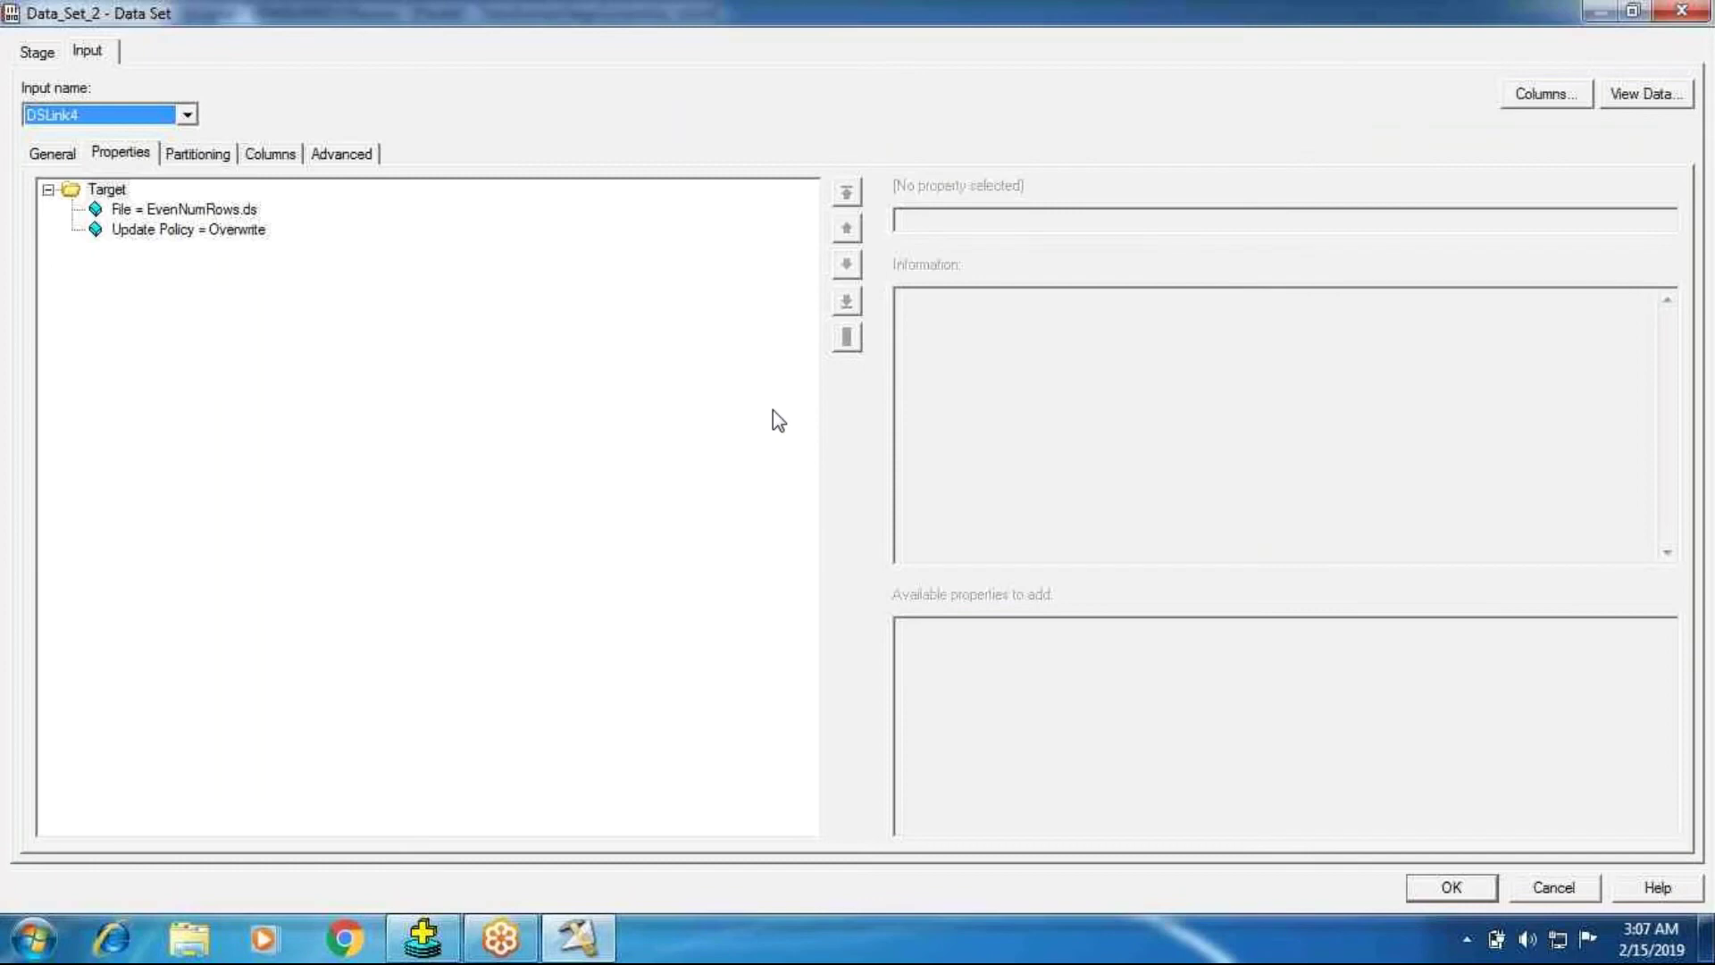
pyautogui.press('Escape')
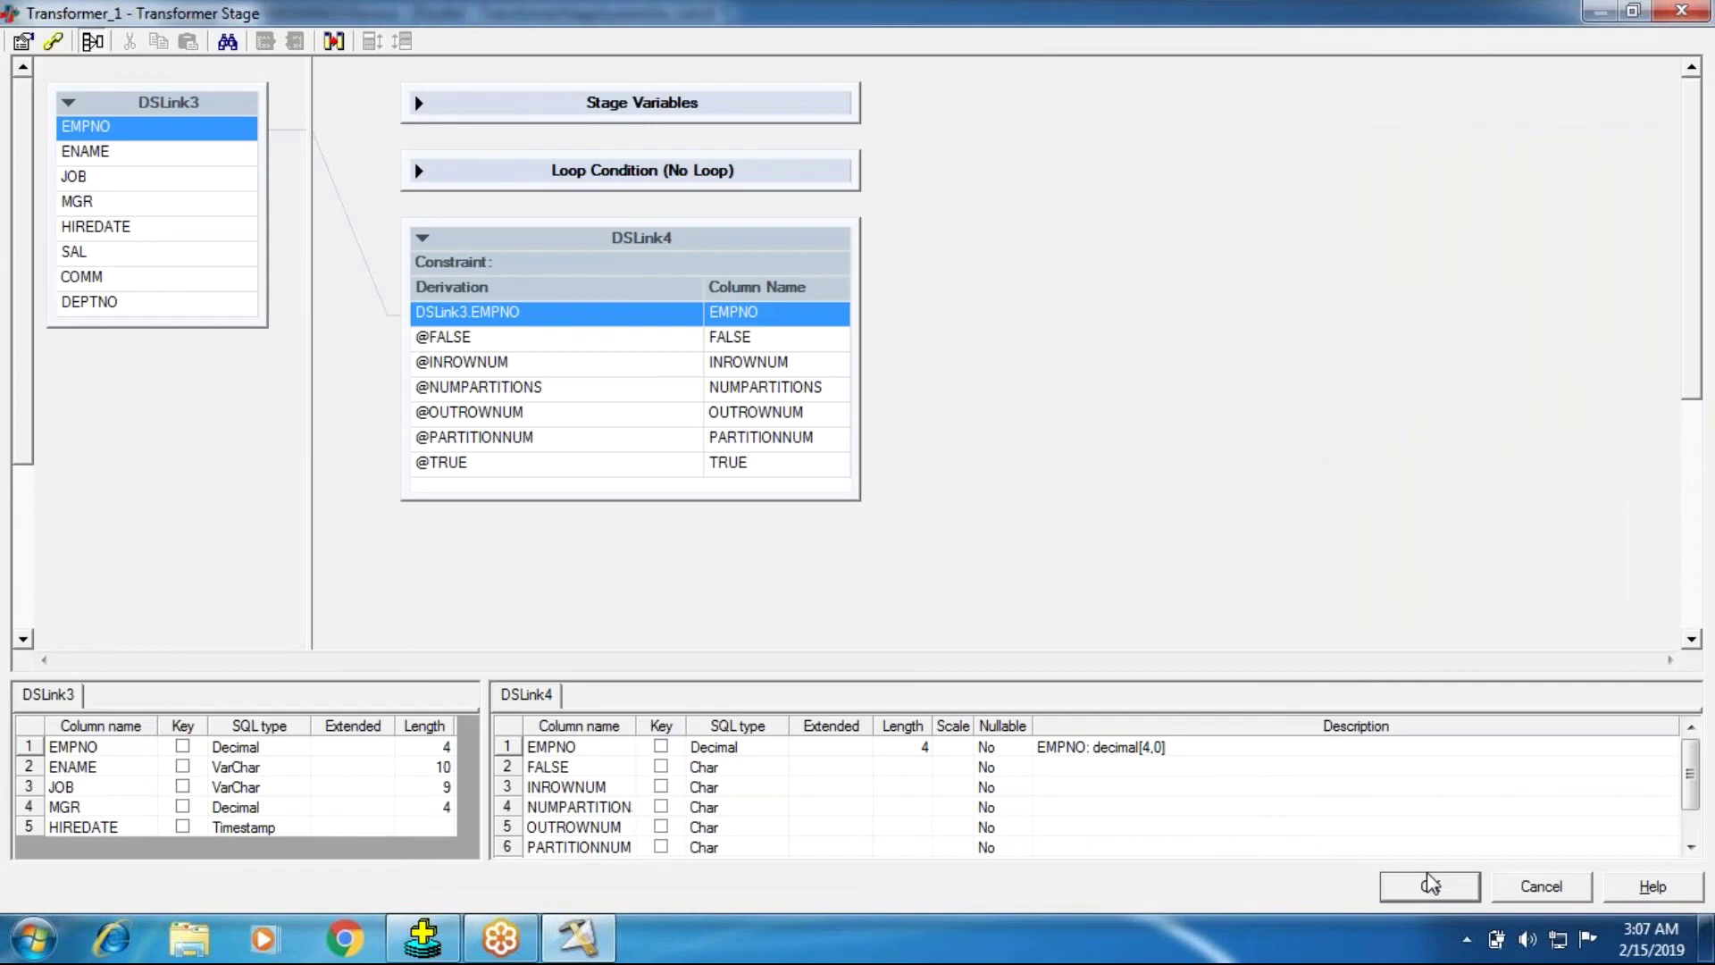
pyautogui.click(1431, 884)
# Move Data_Set_2 up and connect a second output link from Transformer_1 to a new Data Set stage below it.
pyautogui.moveTo(788, 422); pyautogui.dragTo(754, 314)
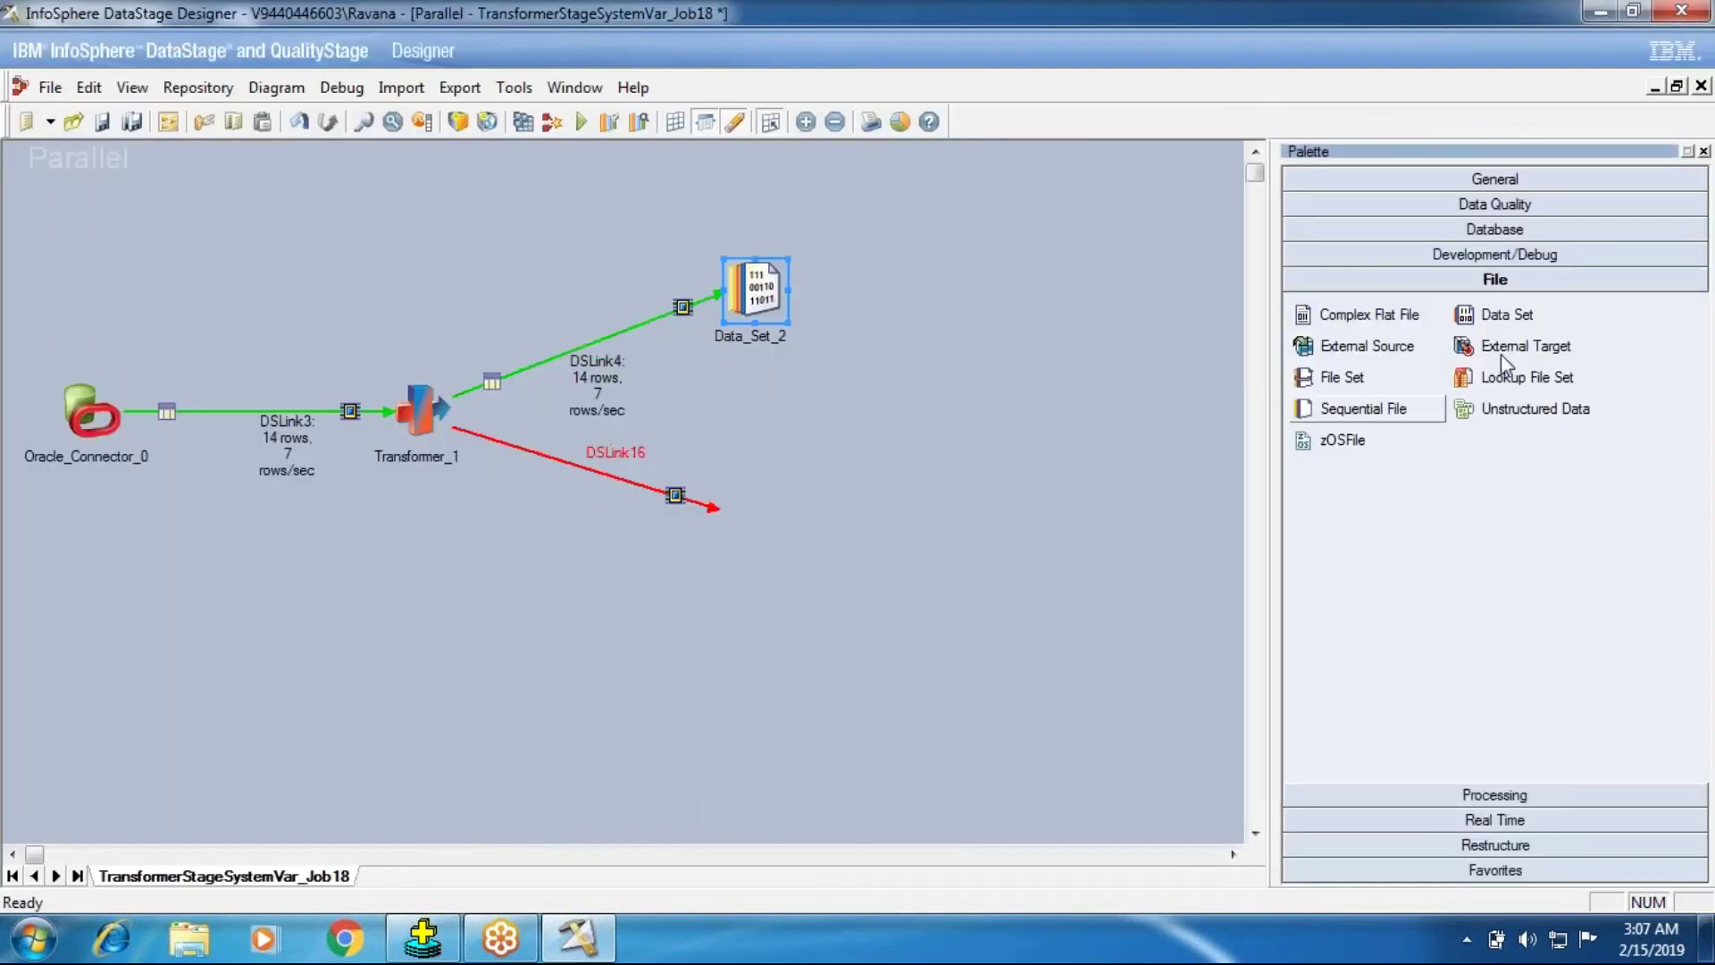
pyautogui.click(696, 501)
pyautogui.moveTo(709, 508); pyautogui.dragTo(767, 542)
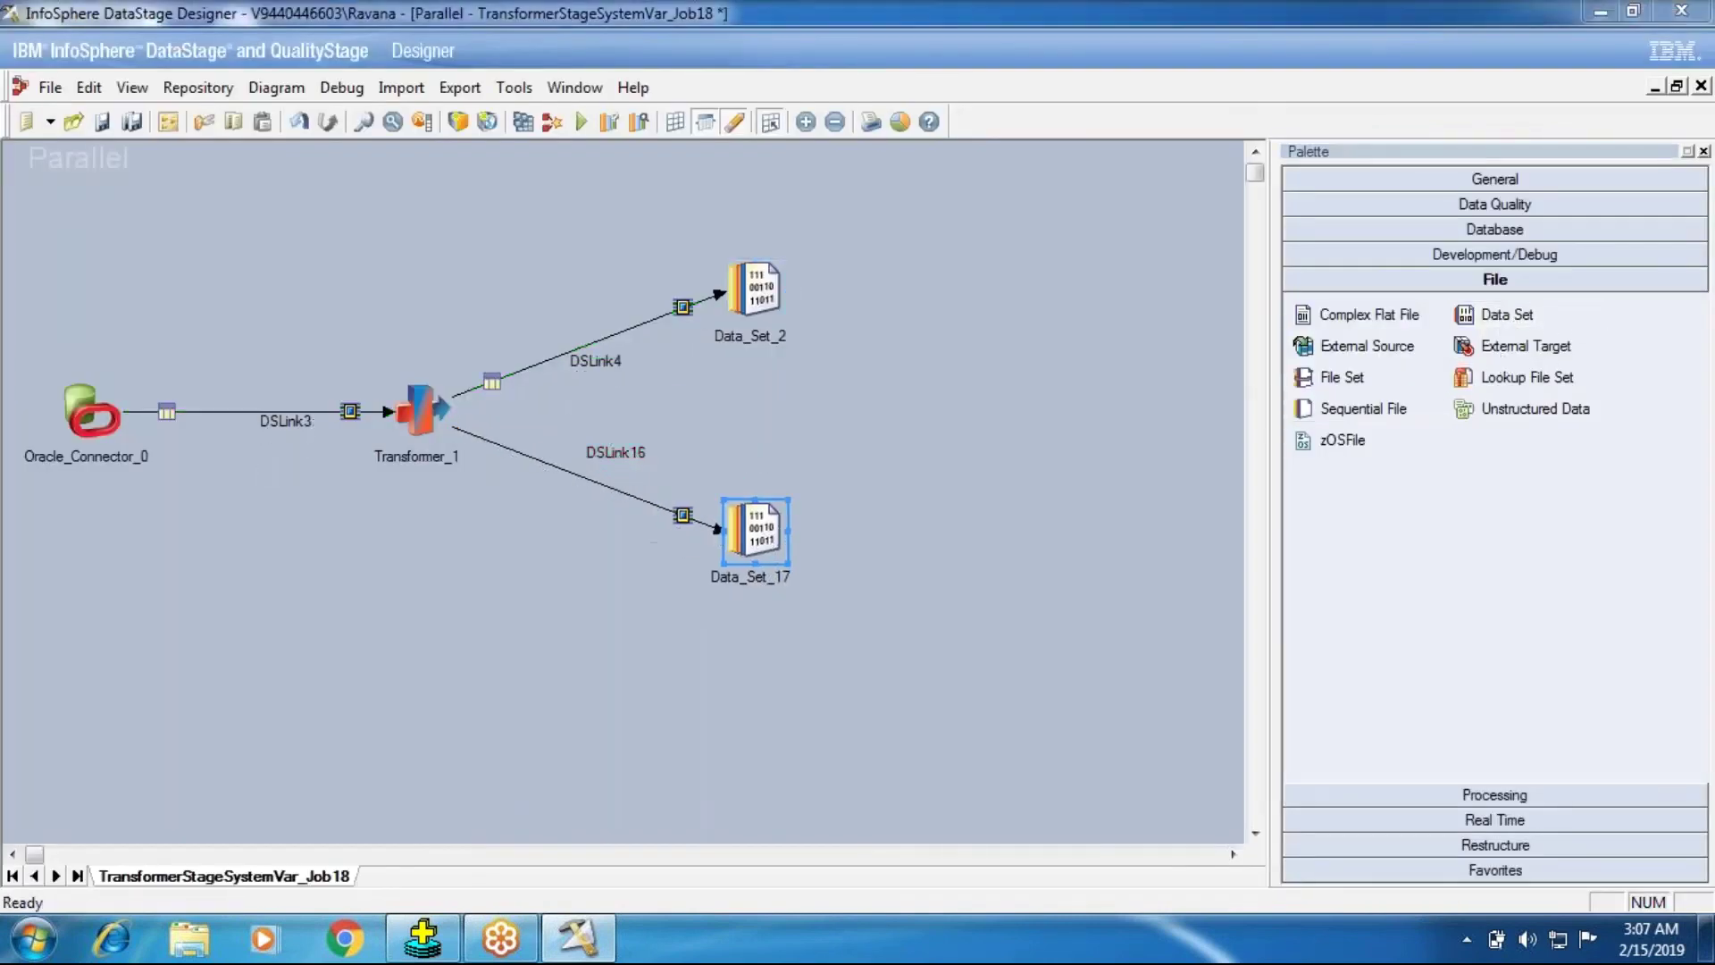
# Set the target file of Data_Set_17 to Trans.ds and apply the stage properties.
pyautogui.doubleClick(755, 532)
pyautogui.click(952, 214)
pyautogui.write('Trajs')
pyautogui.press('BackSpace')
pyautogui.press('BackSpace')
pyautogui.write('ns')
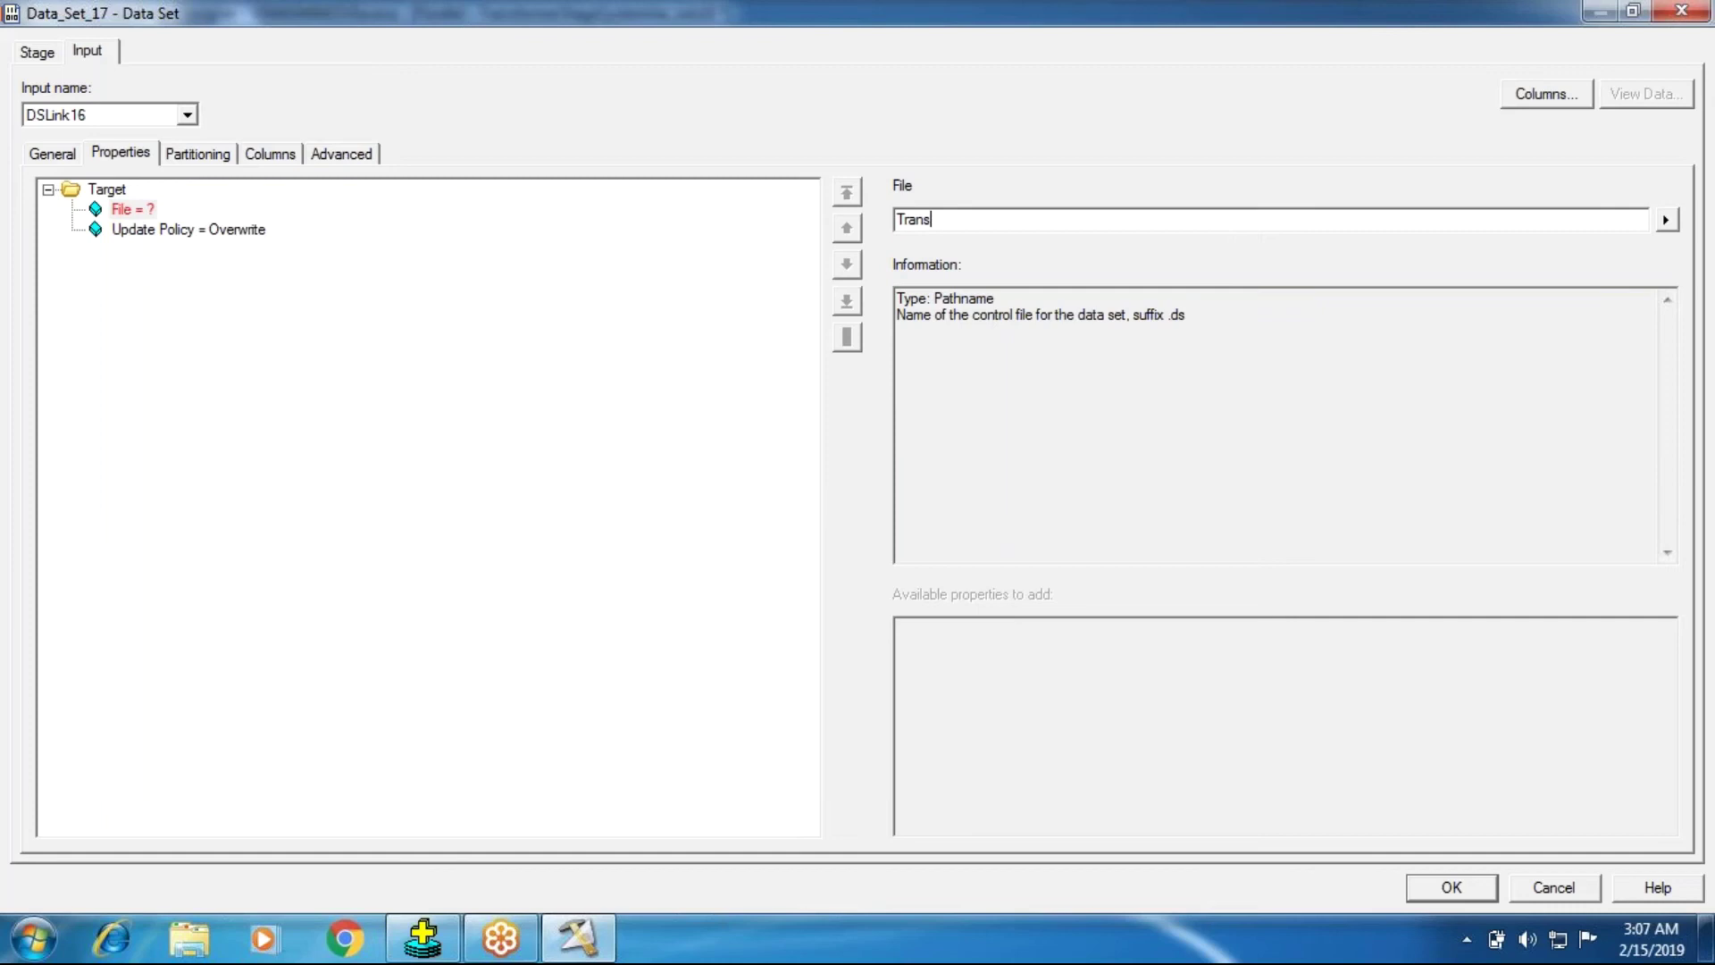
pyautogui.write('.ds')
pyautogui.press('Return')
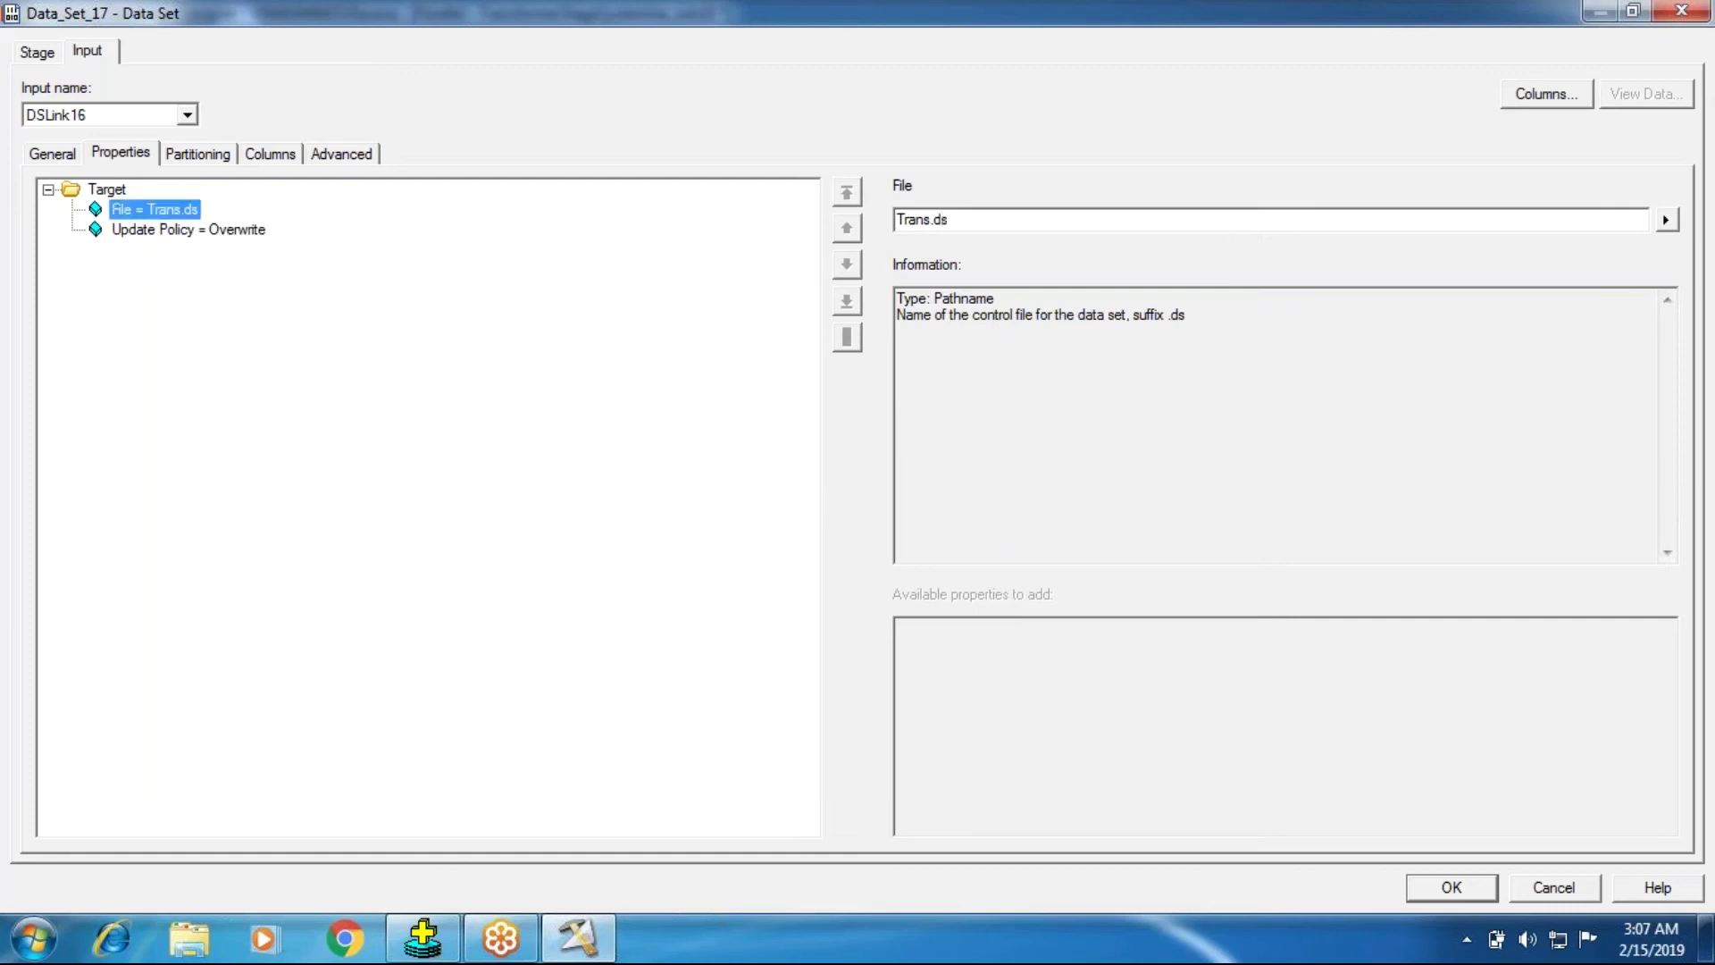
pyautogui.click(1449, 886)
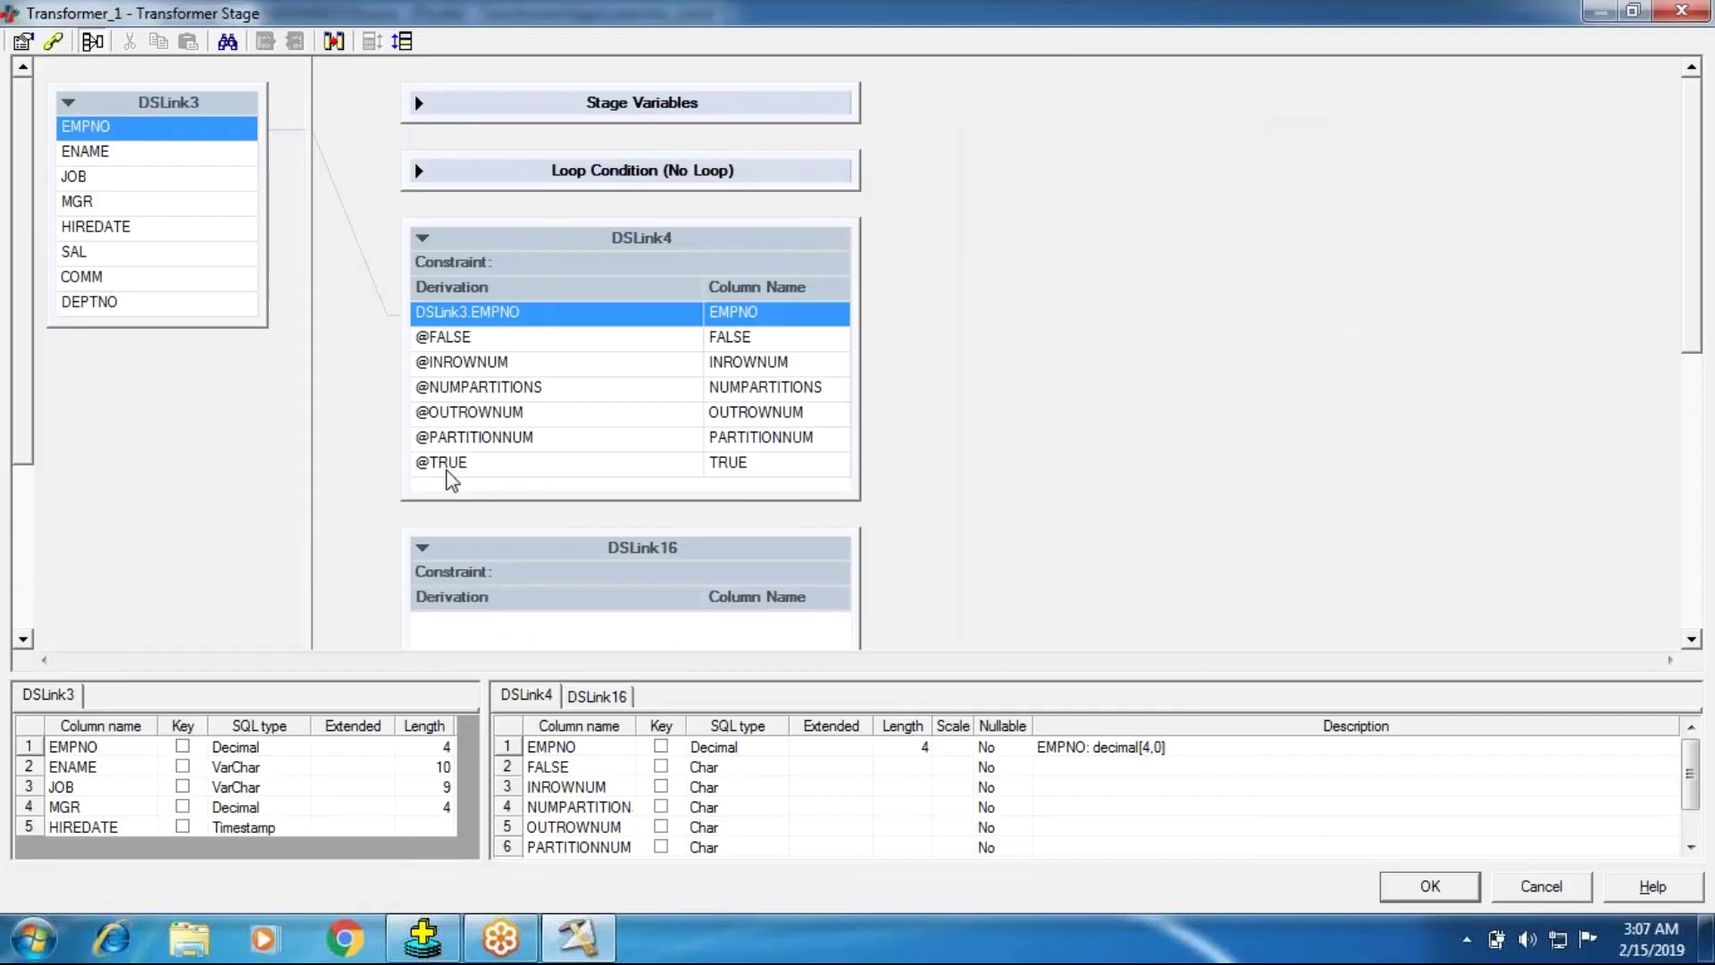
# Copy all DSLink4 output columns, from EMPNO through TRUE, with their derivations into DSLink16 in Transformer_1.
pyautogui.keyDown('shift'); pyautogui.click(444, 462); pyautogui.keyUp('shift')
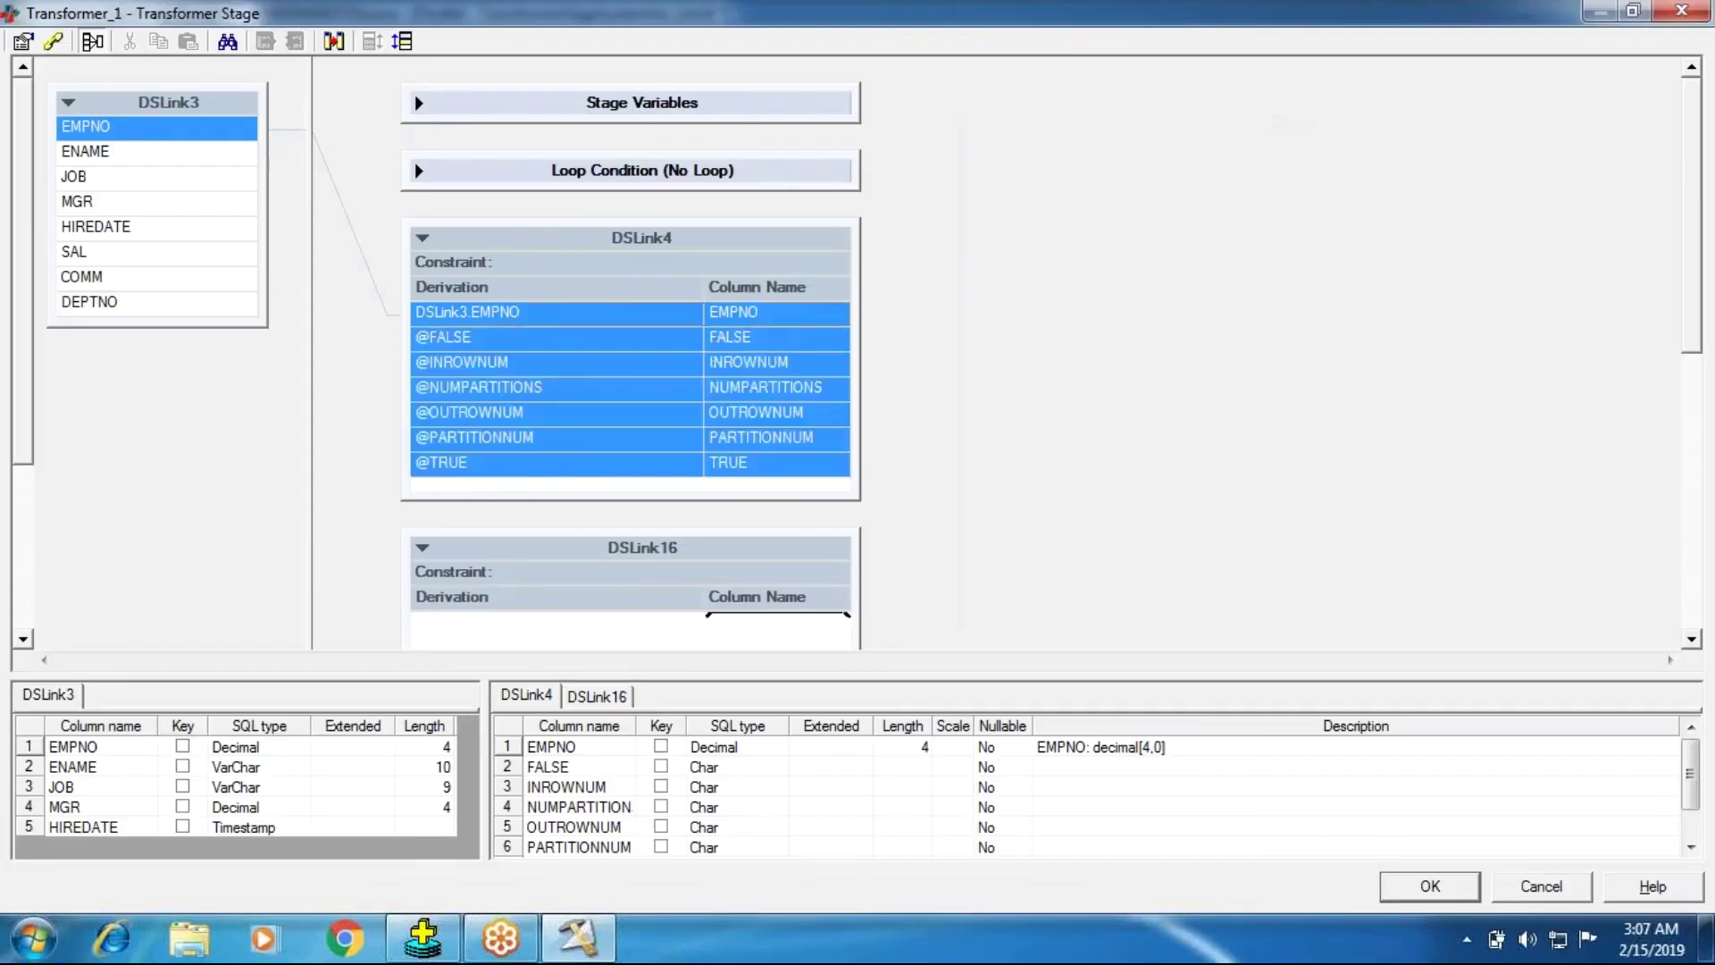
pyautogui.moveTo(777, 614); pyautogui.dragTo(777, 619)
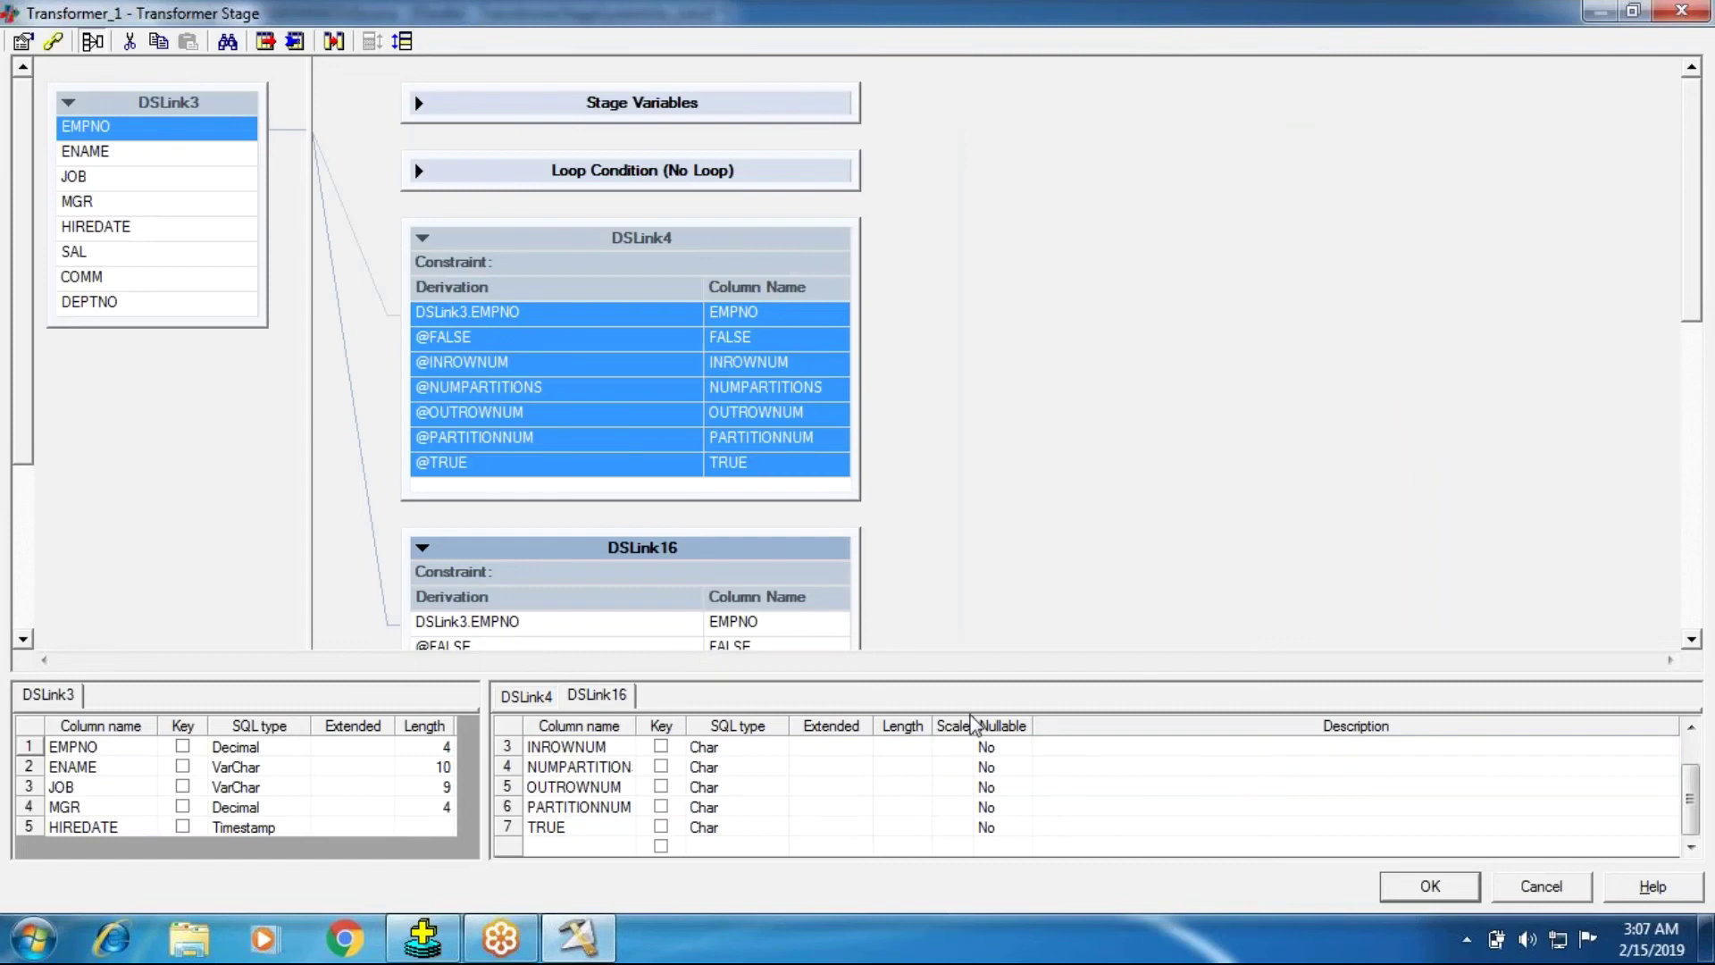
pyautogui.moveTo(1697, 201); pyautogui.dragTo(1712, 332)
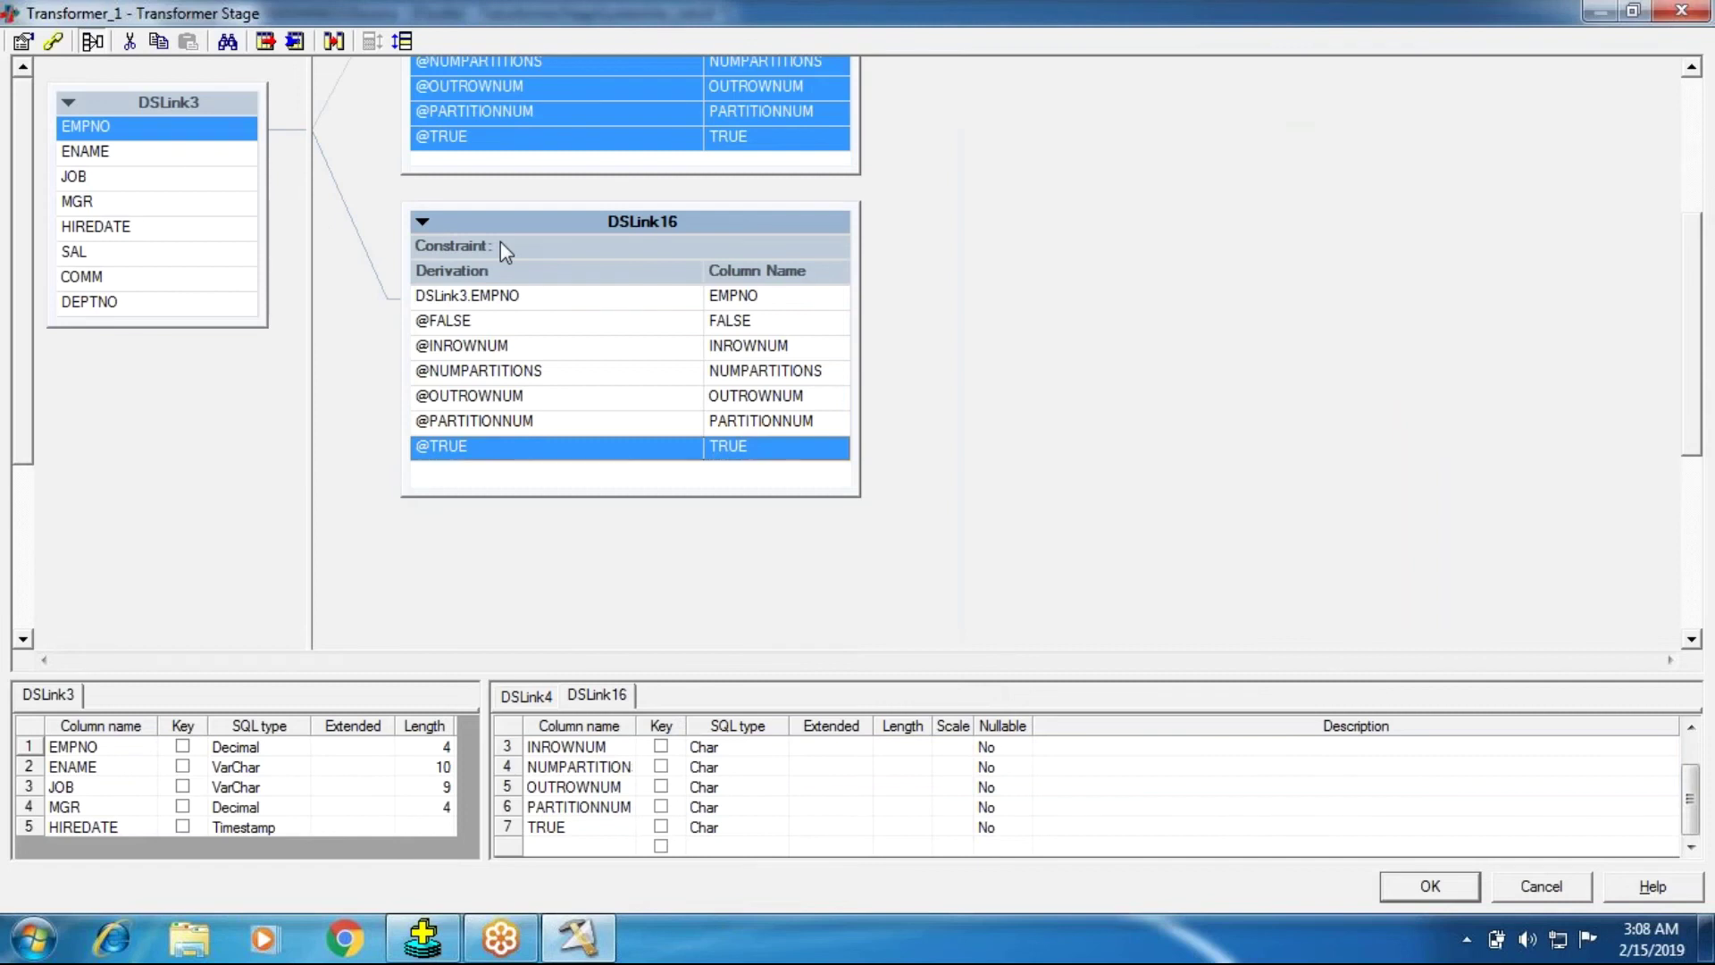
# Add the constraint DSLink3.DEPTNO = 30 to DSLink16 and apply the Transformer_1 changes.
pyautogui.doubleClick(502, 245)
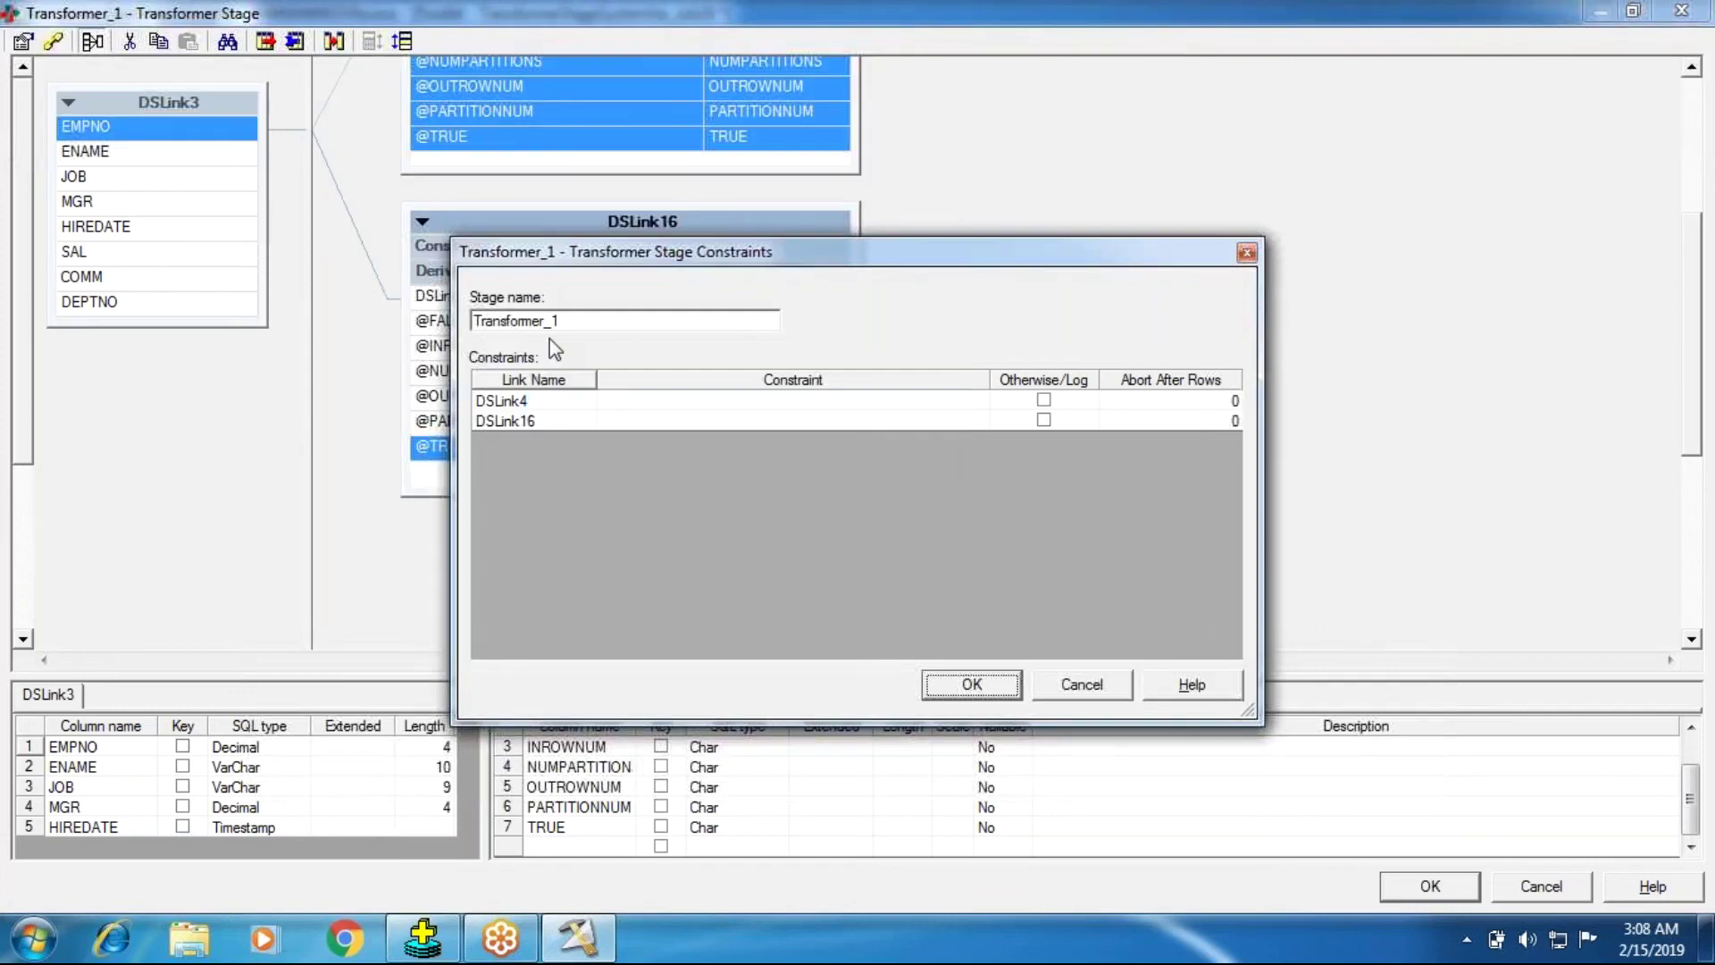
pyautogui.rightClick(609, 436)
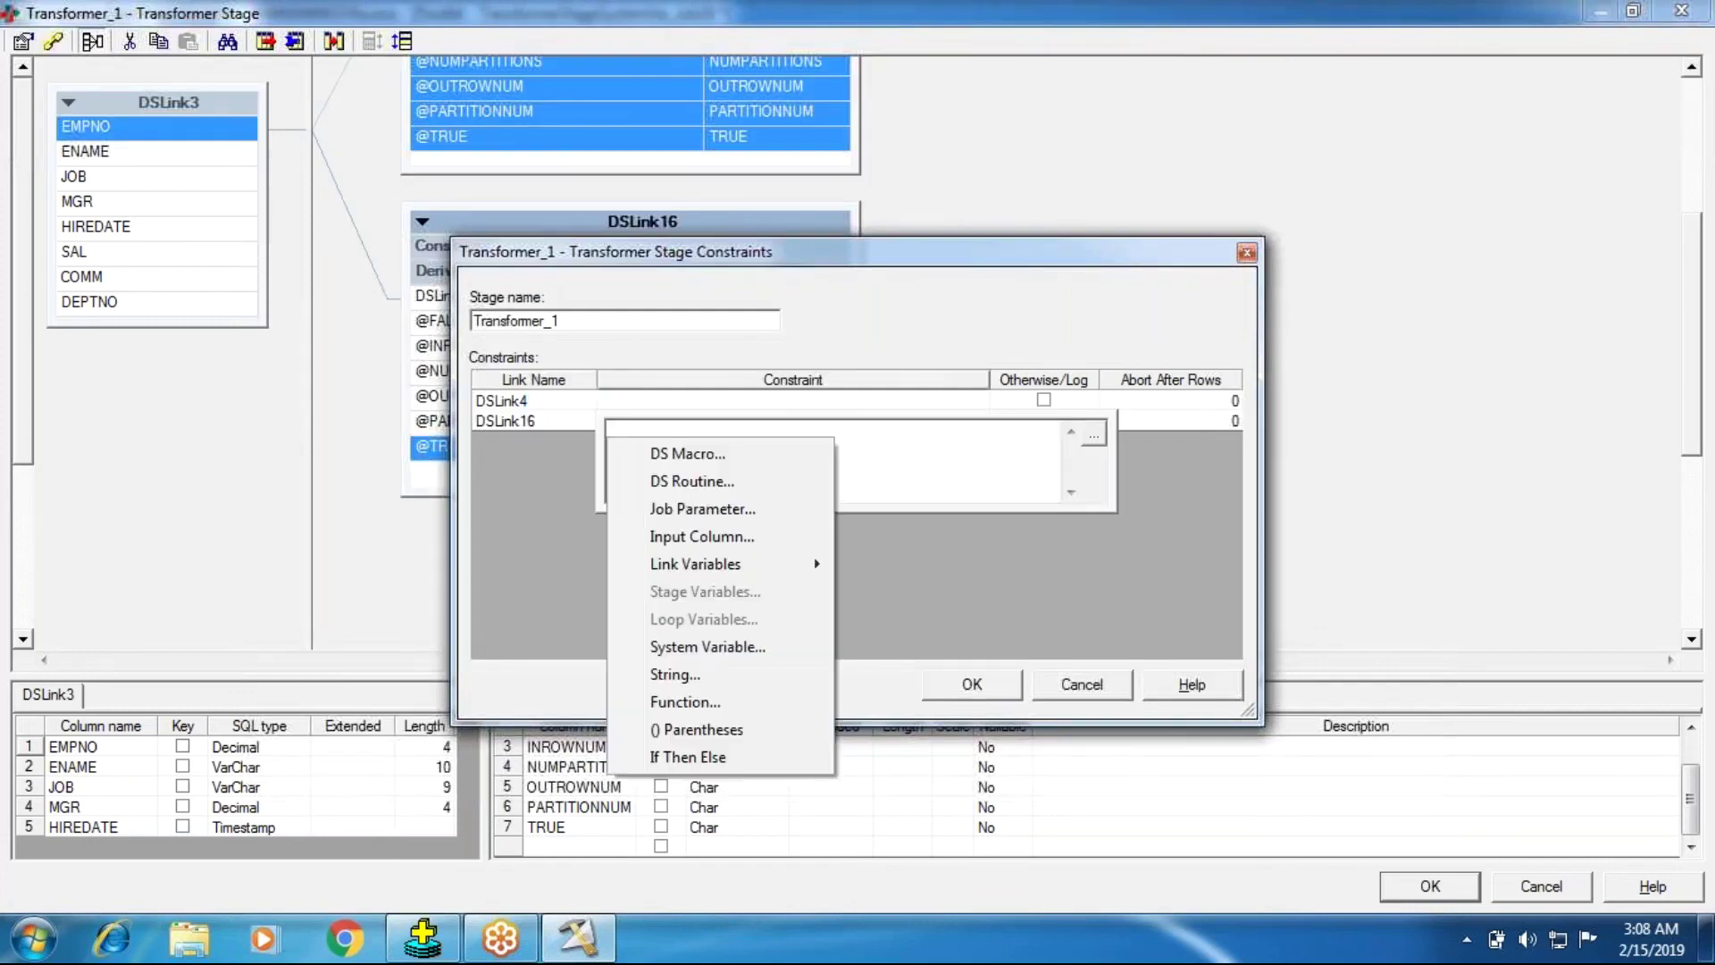
pyautogui.click(692, 536)
pyautogui.doubleClick(679, 503)
pyautogui.write('= 30')
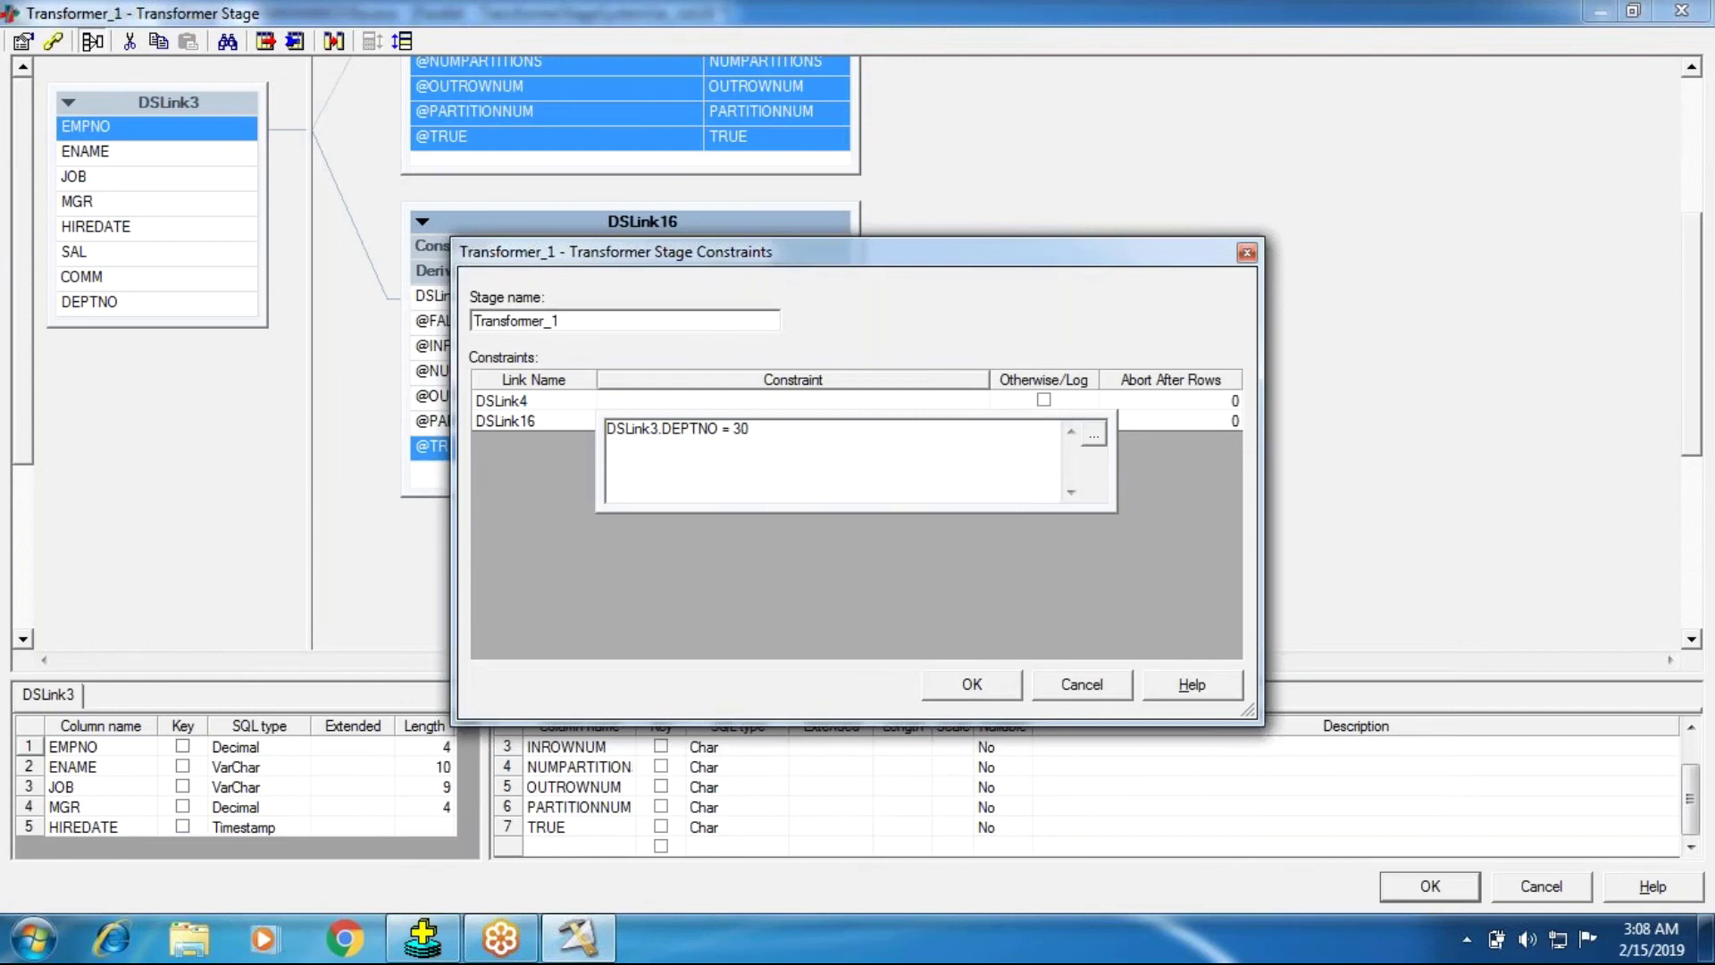
pyautogui.click(999, 700)
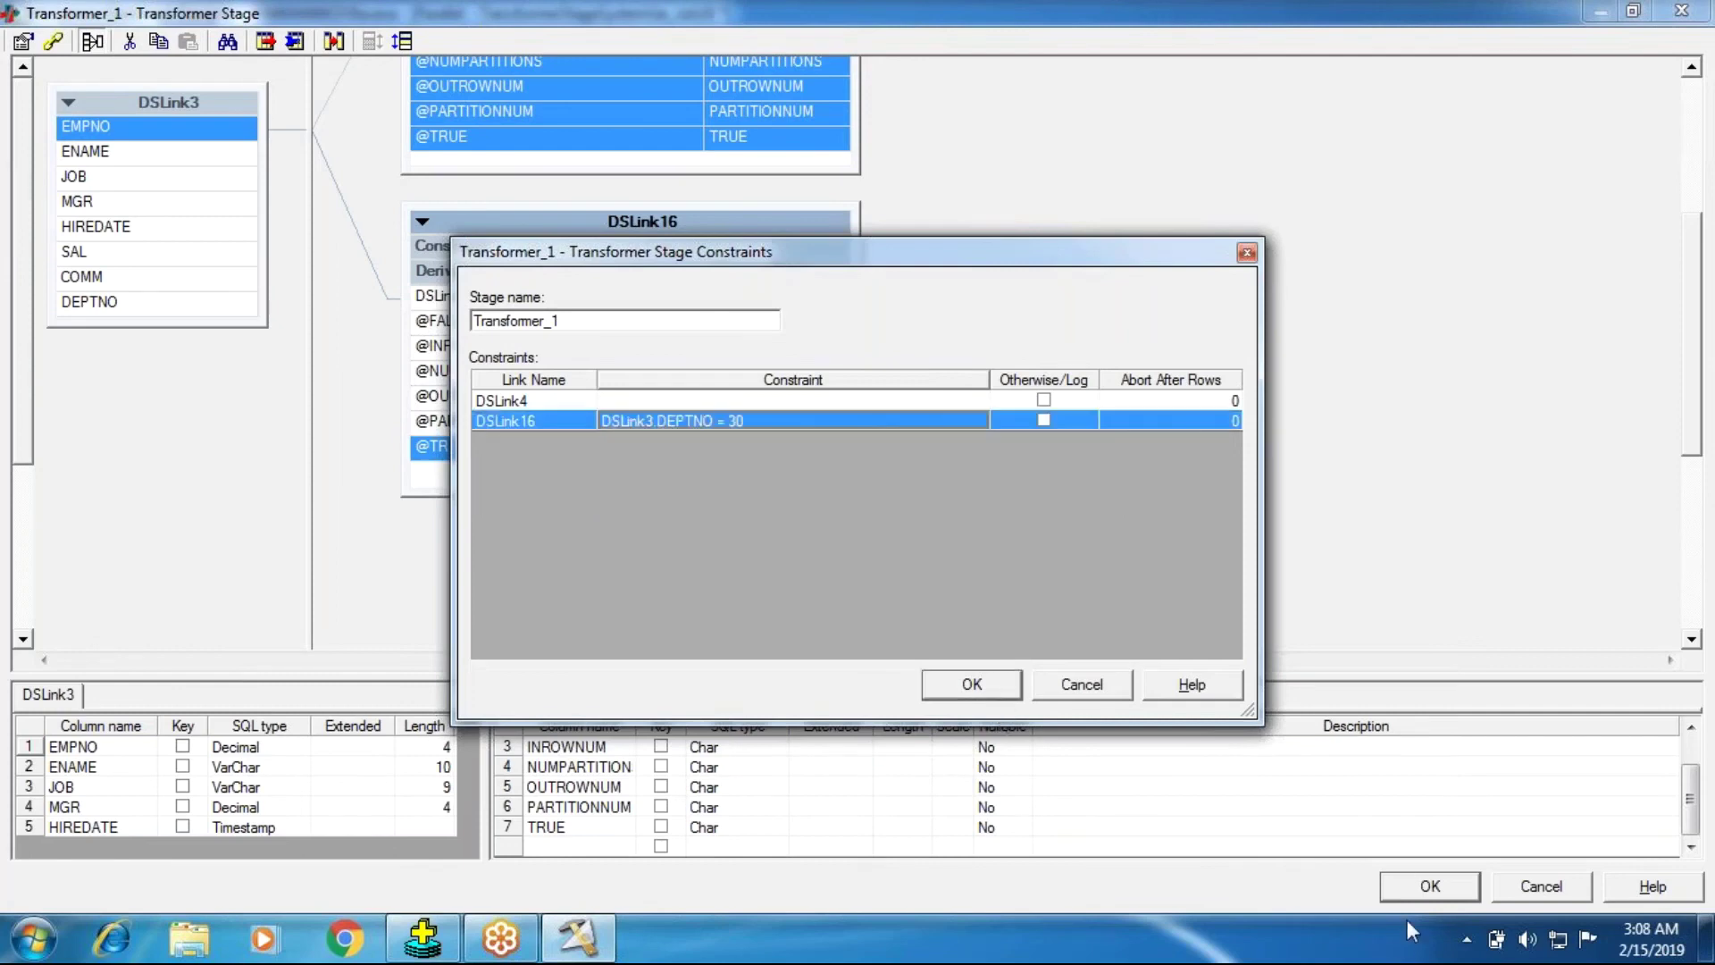
pyautogui.click(977, 684)
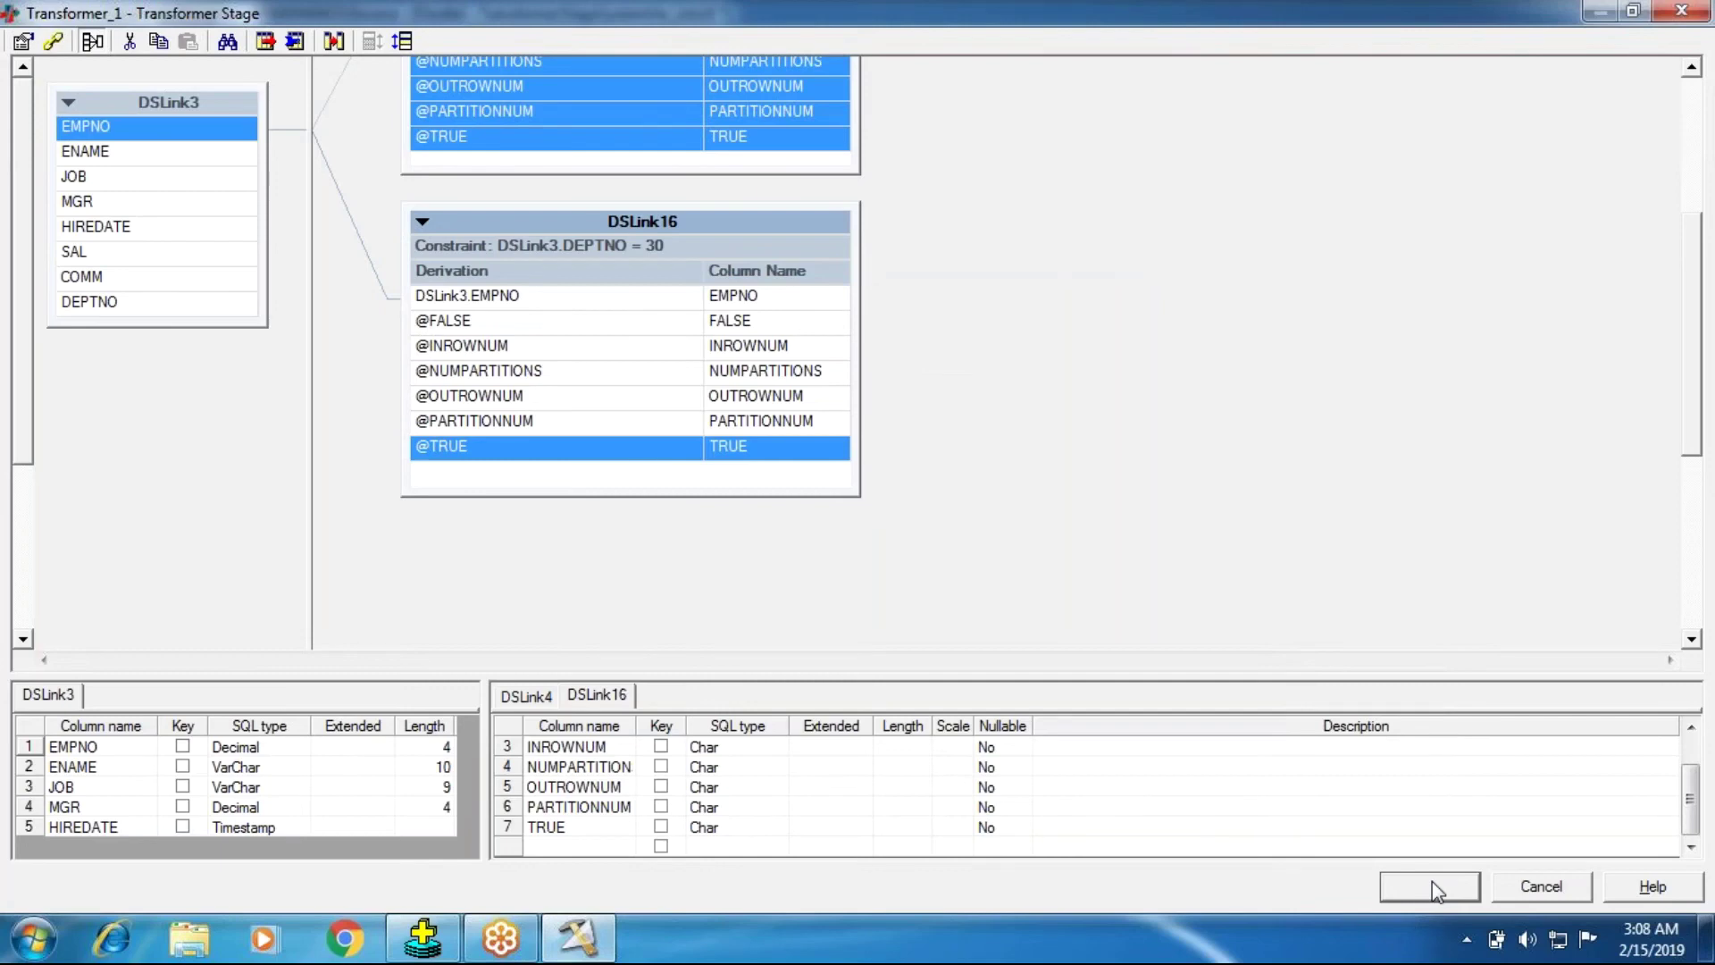
pyautogui.click(1429, 886)
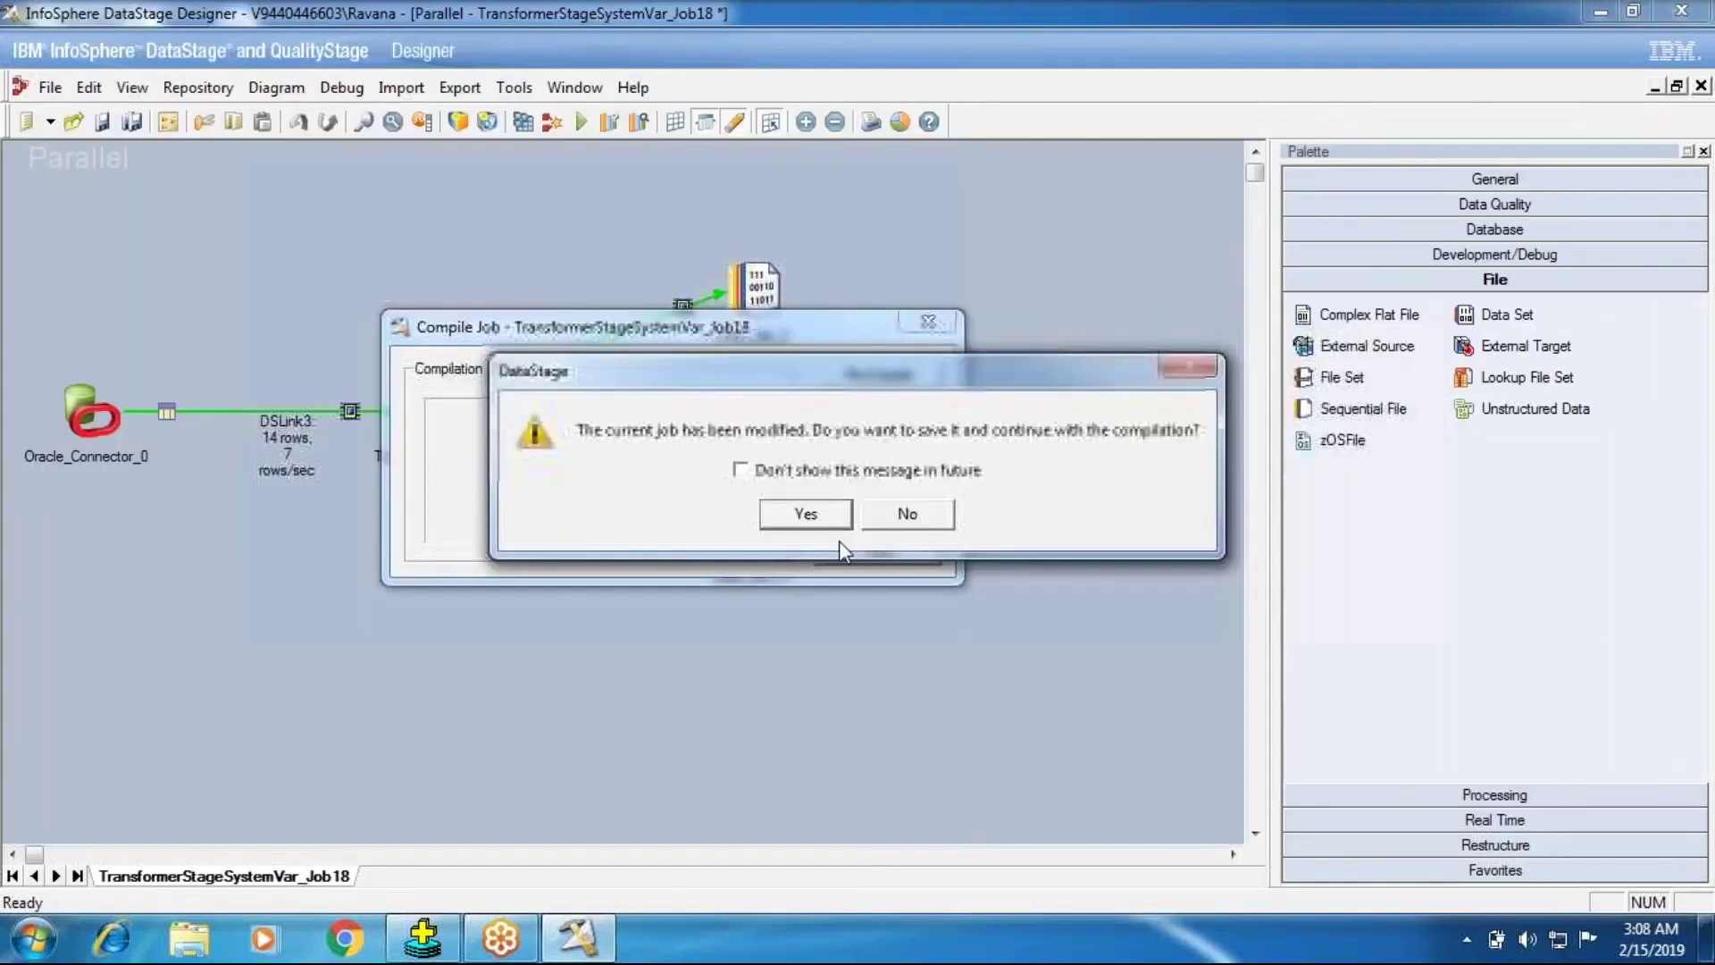
# Save and compile the modified TransformerStageSystemVar_Job18, and run it with the configuration file already set in the run options.
pyautogui.click(808, 513)
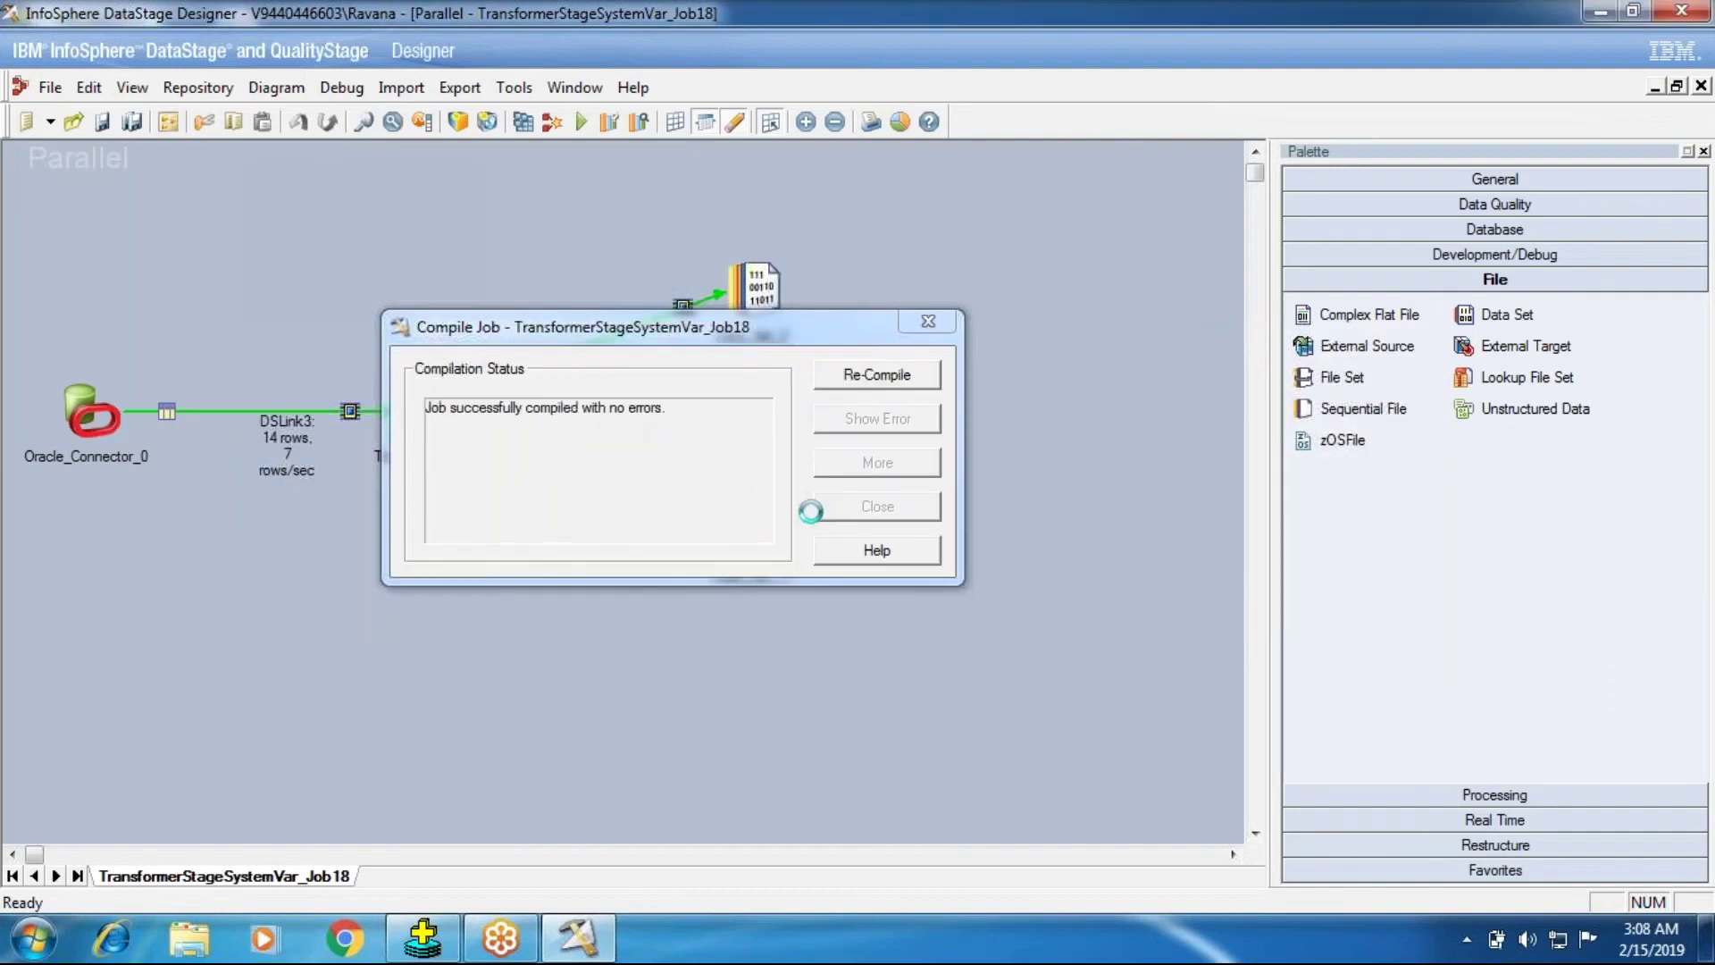
pyautogui.click(817, 506)
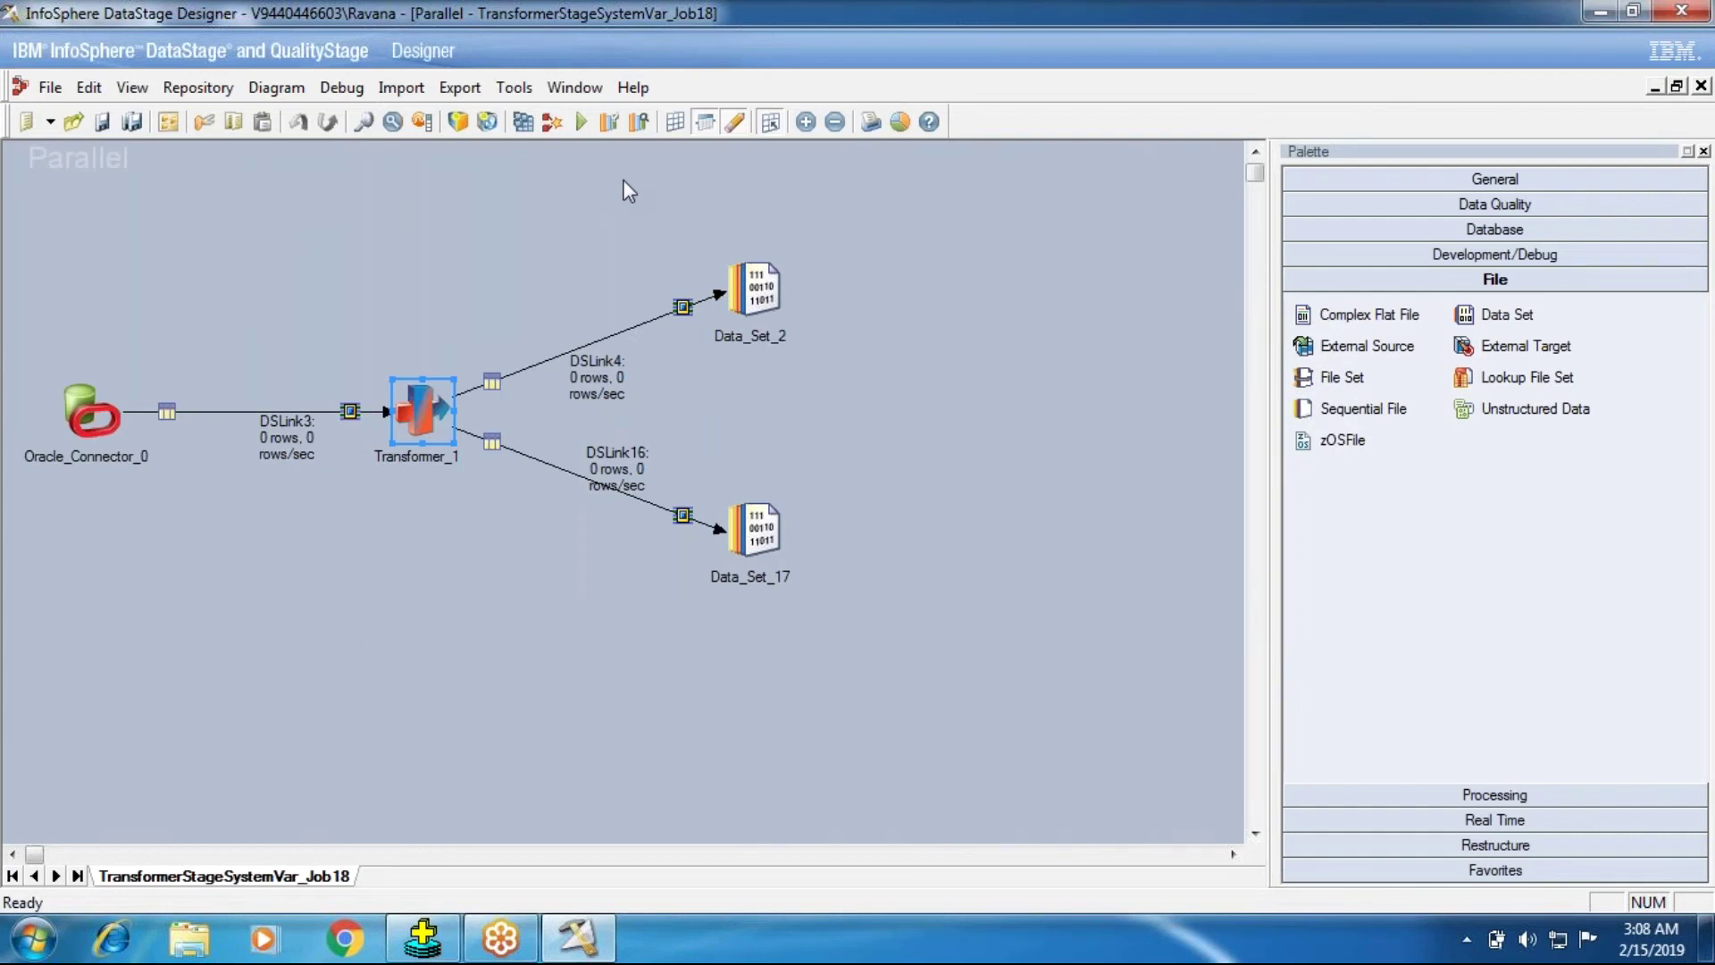
pyautogui.click(581, 121)
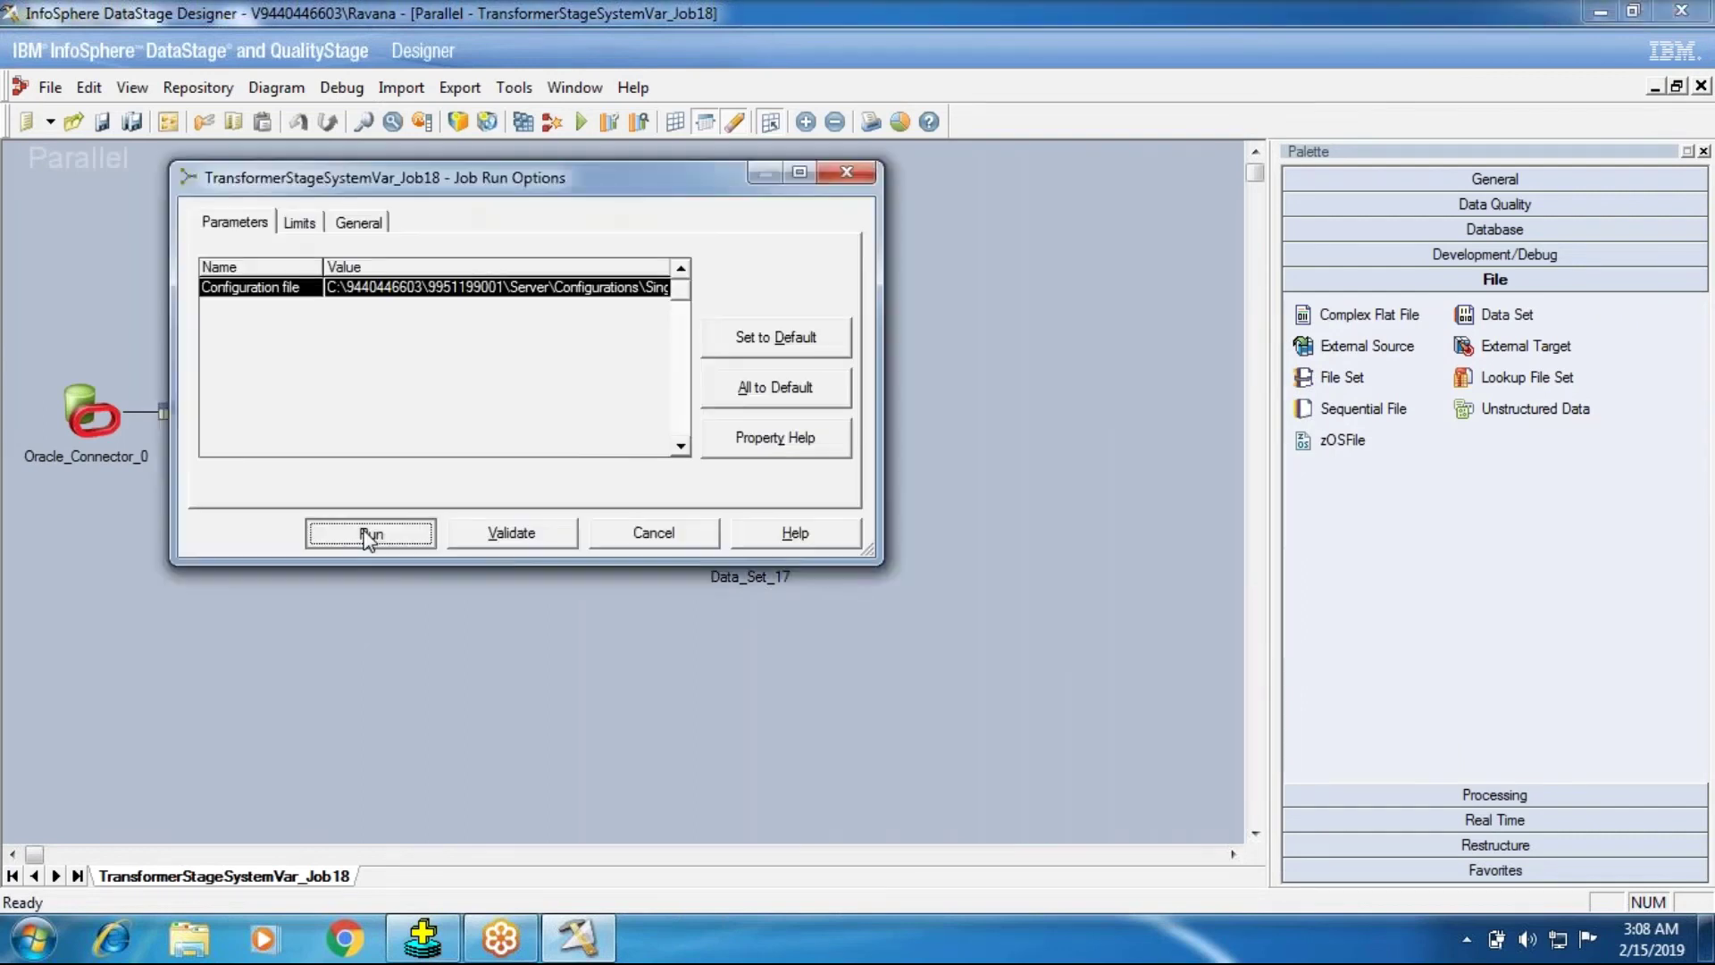
pyautogui.click(369, 535)
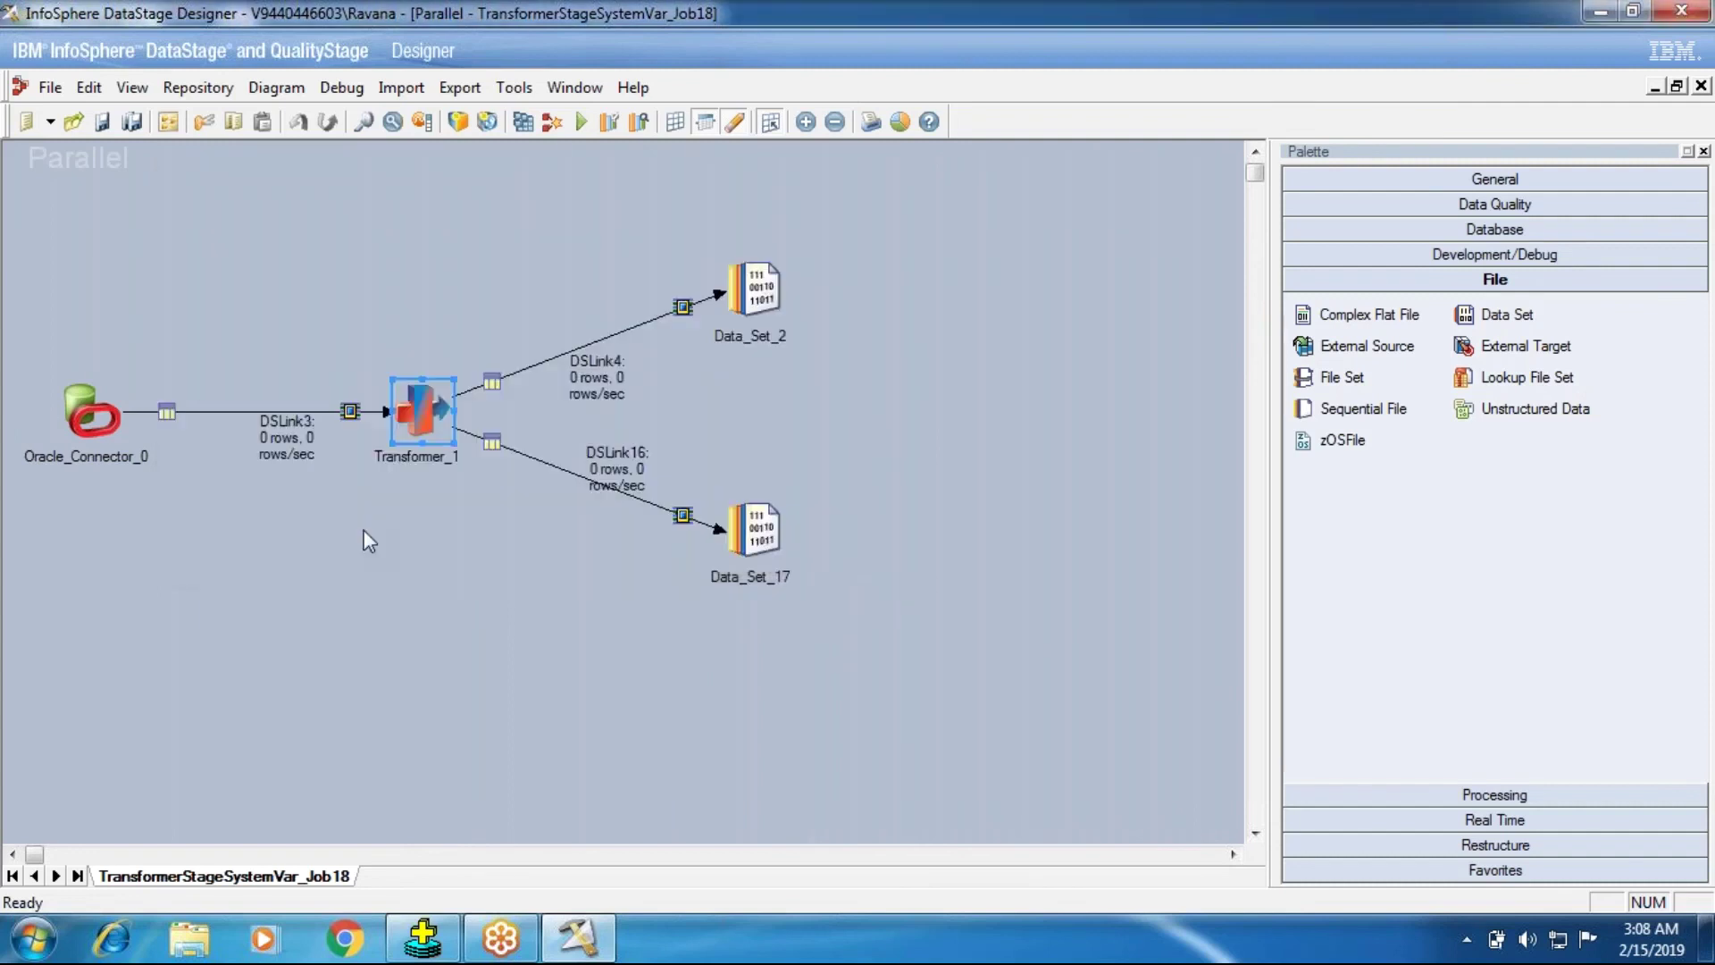
# View the DSLink4 data written to Data_Set_2, accepting the job parameters as they are.
pyautogui.rightClick(748, 304)
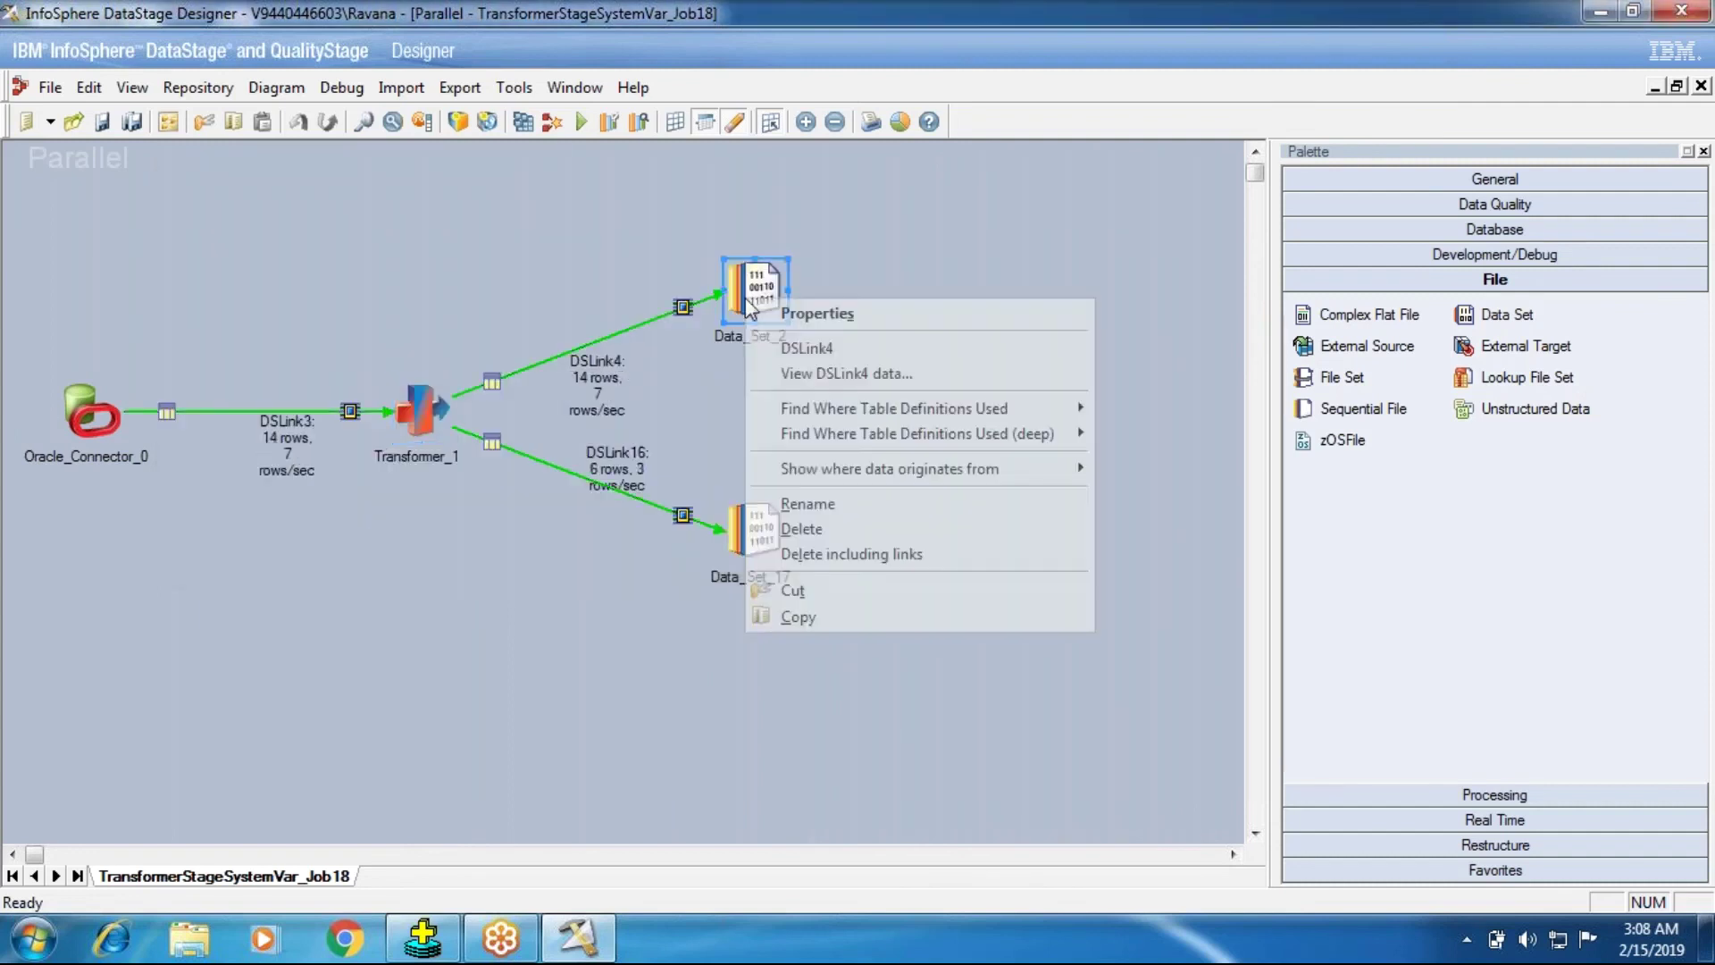
pyautogui.click(785, 376)
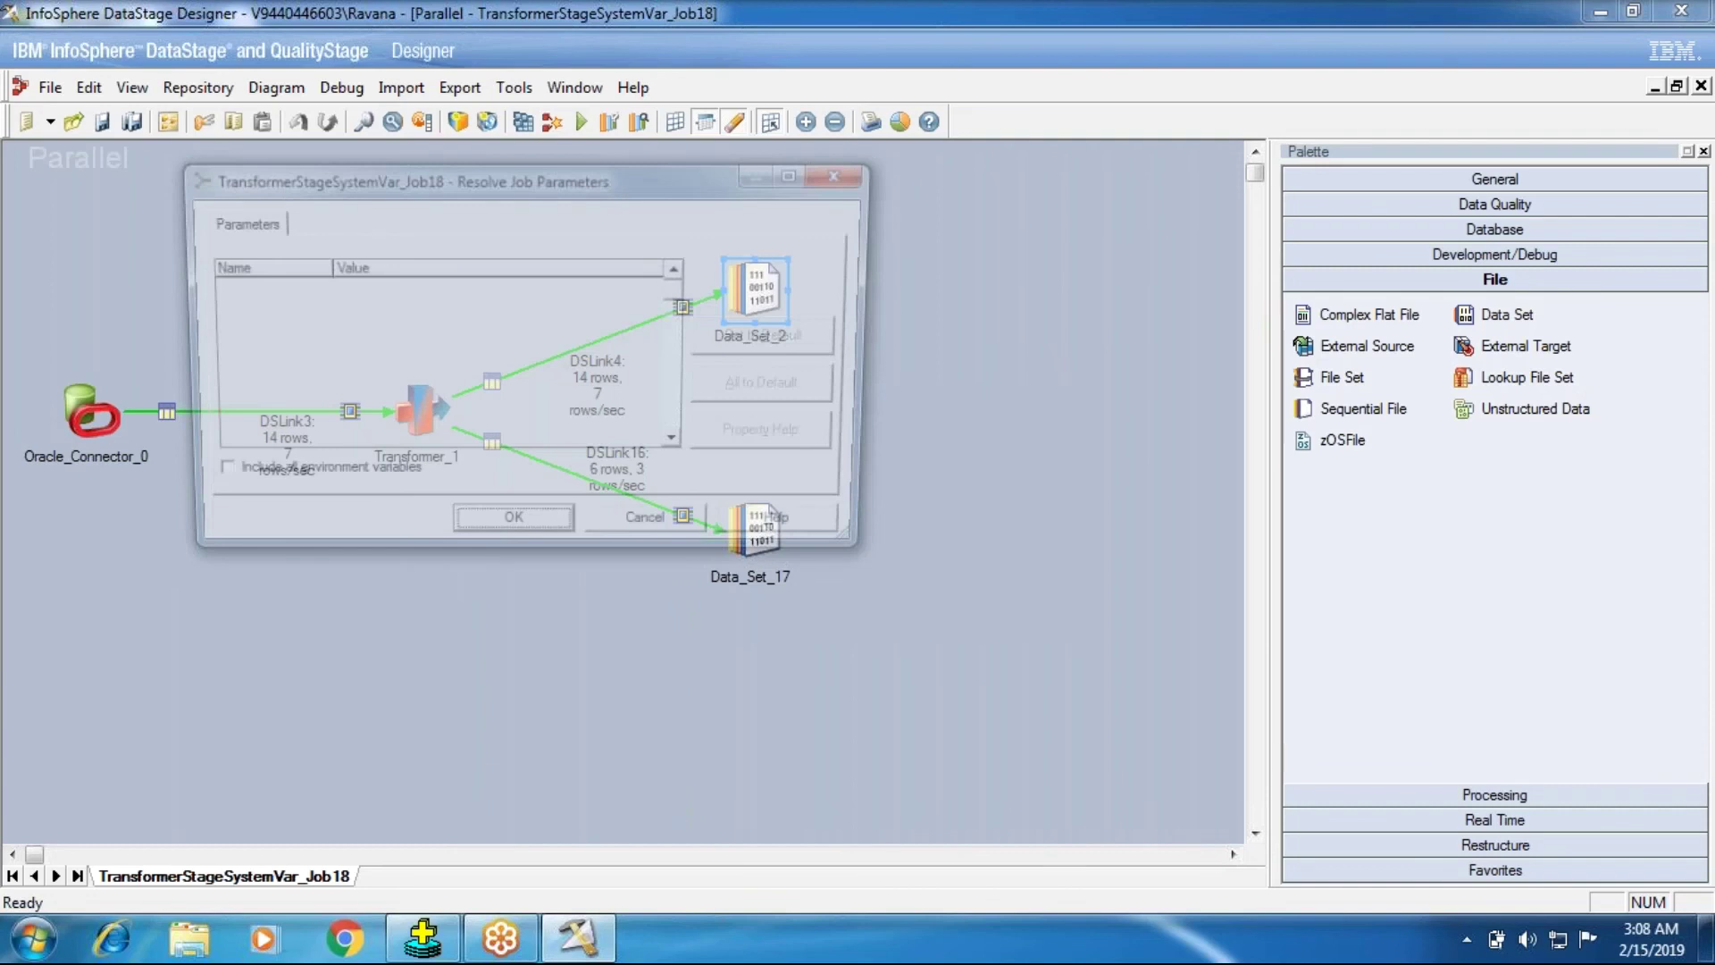
pyautogui.click(514, 516)
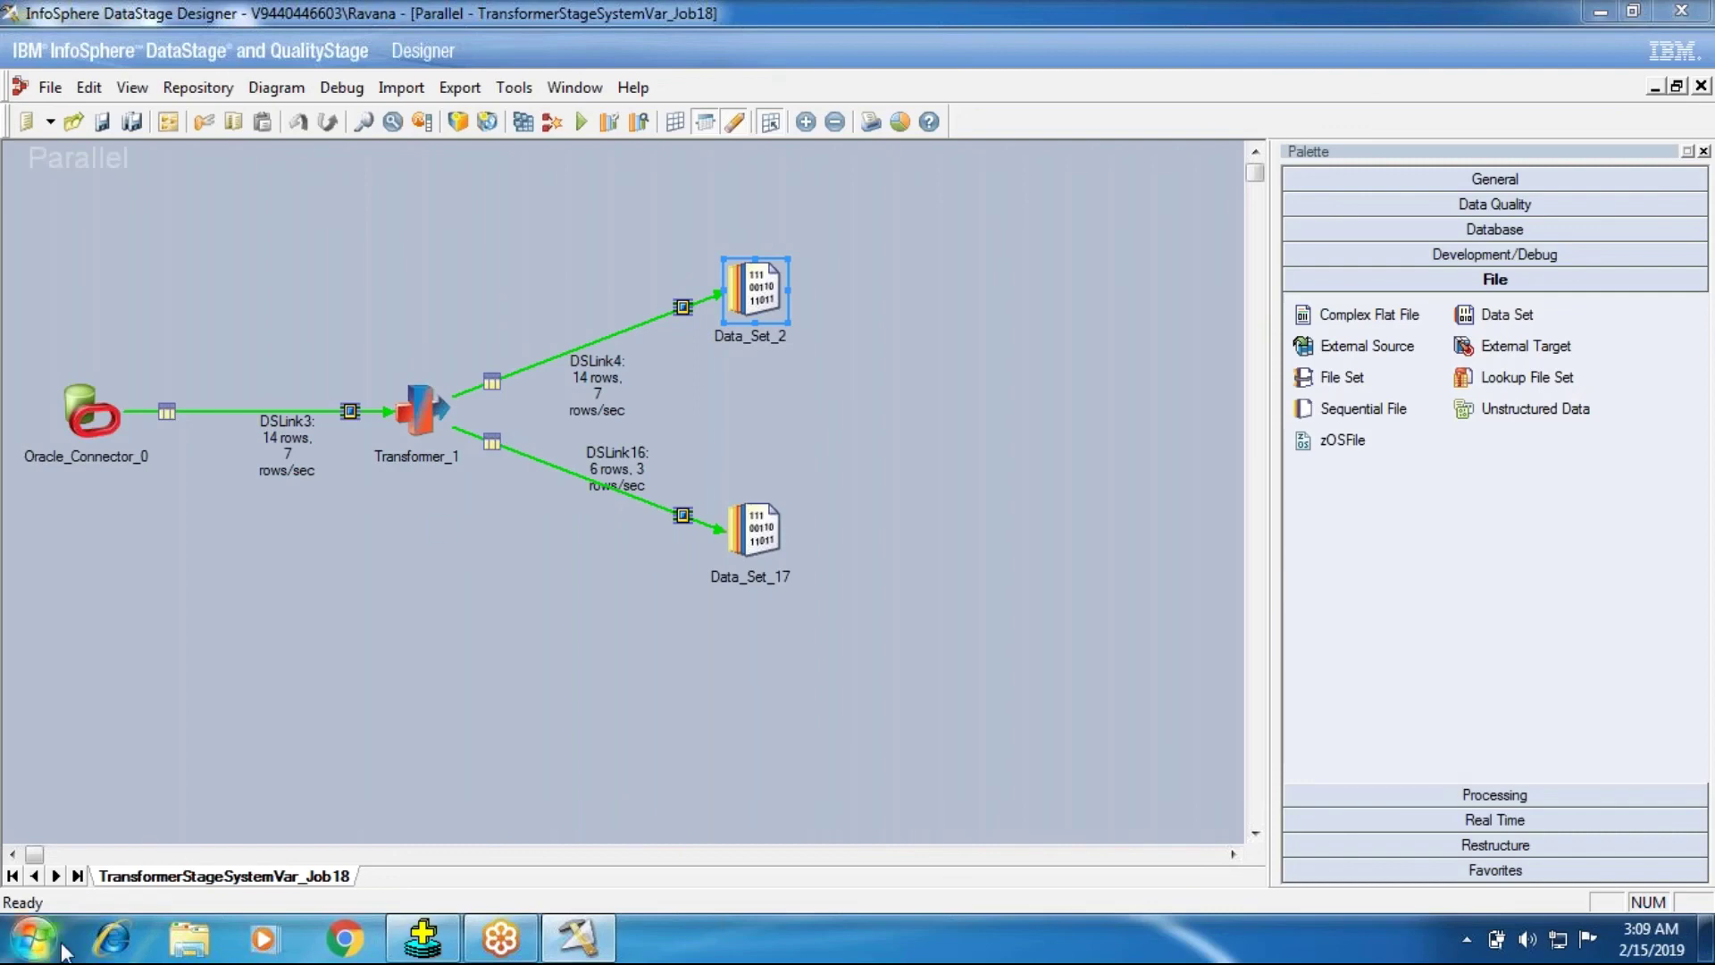
# Open the Snipping Tool and capture the whole DSLink4 data table from the EMPNO to the TRUE column.
pyautogui.click(34, 938)
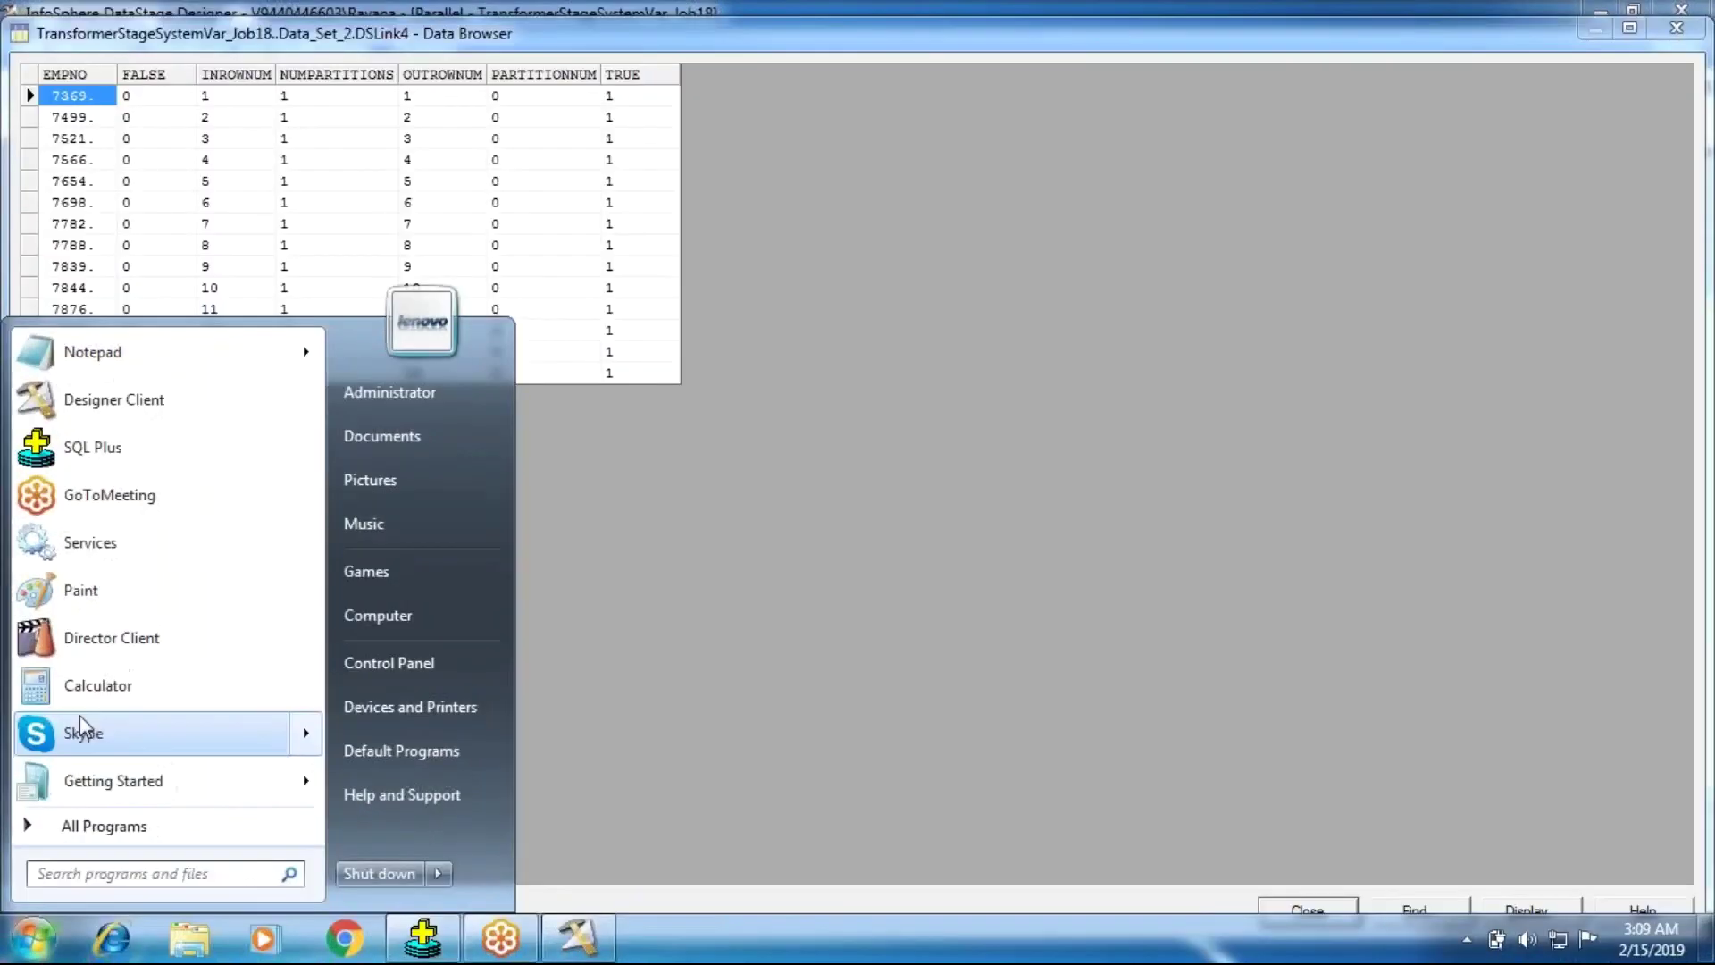
pyautogui.write('spi')
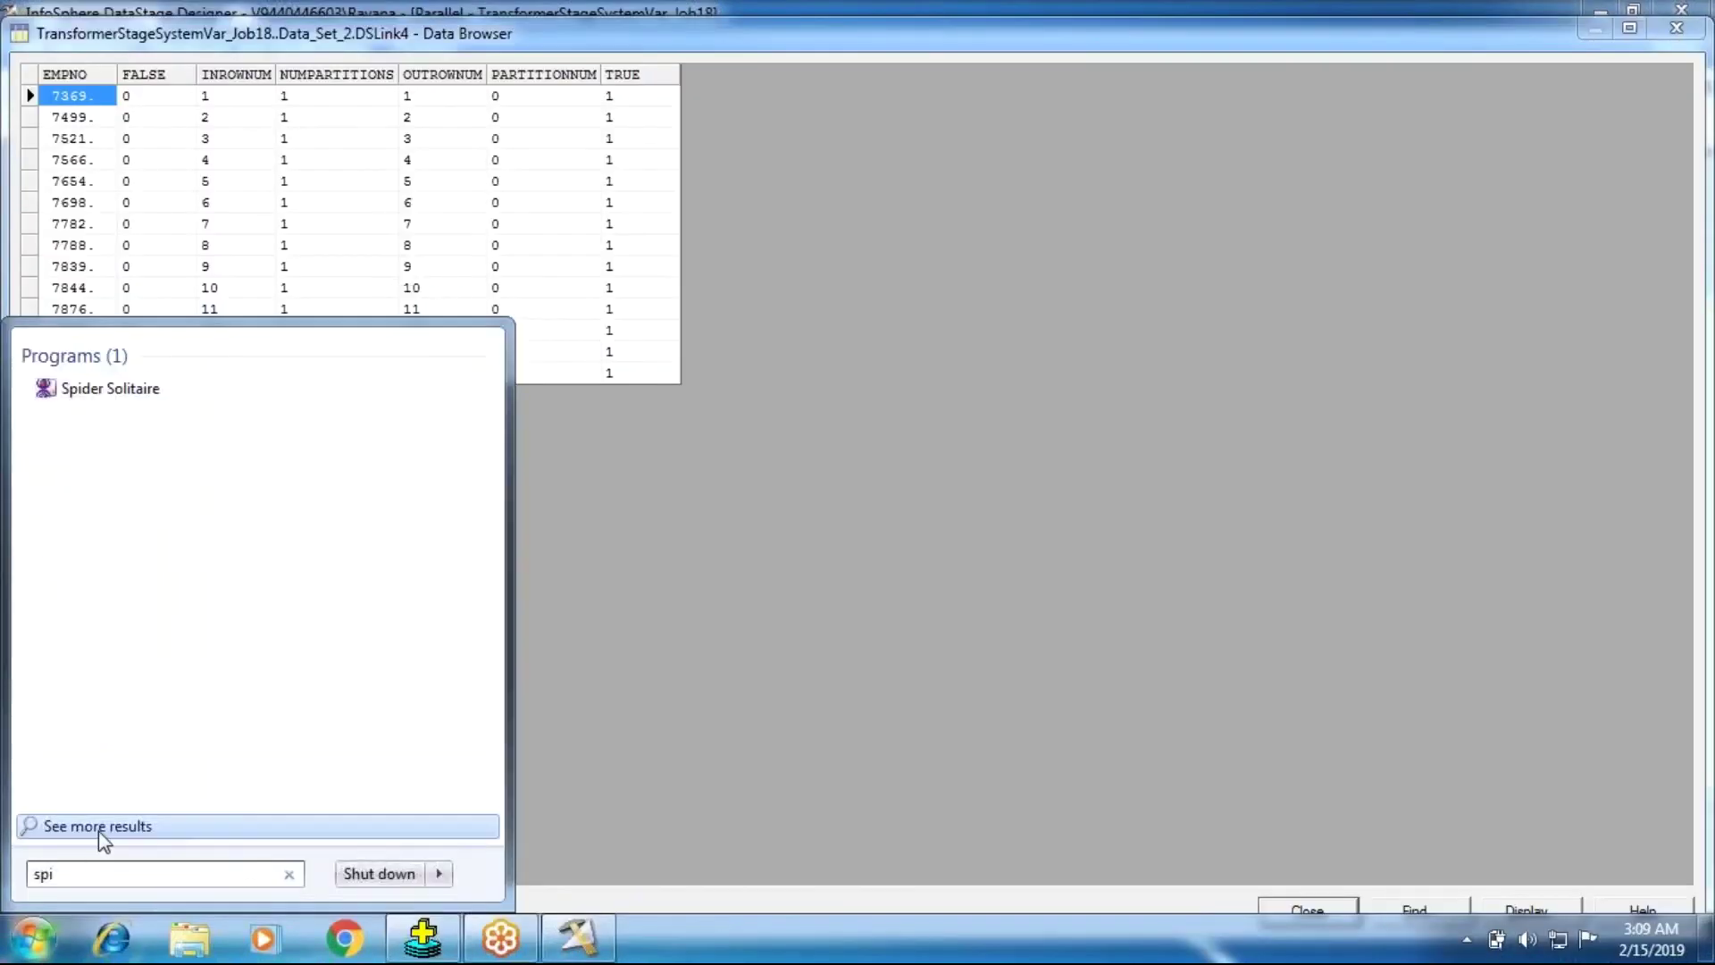
pyautogui.press('BackSpace')
pyautogui.press('BackSpace')
pyautogui.write('nip')
pyautogui.press('Return')
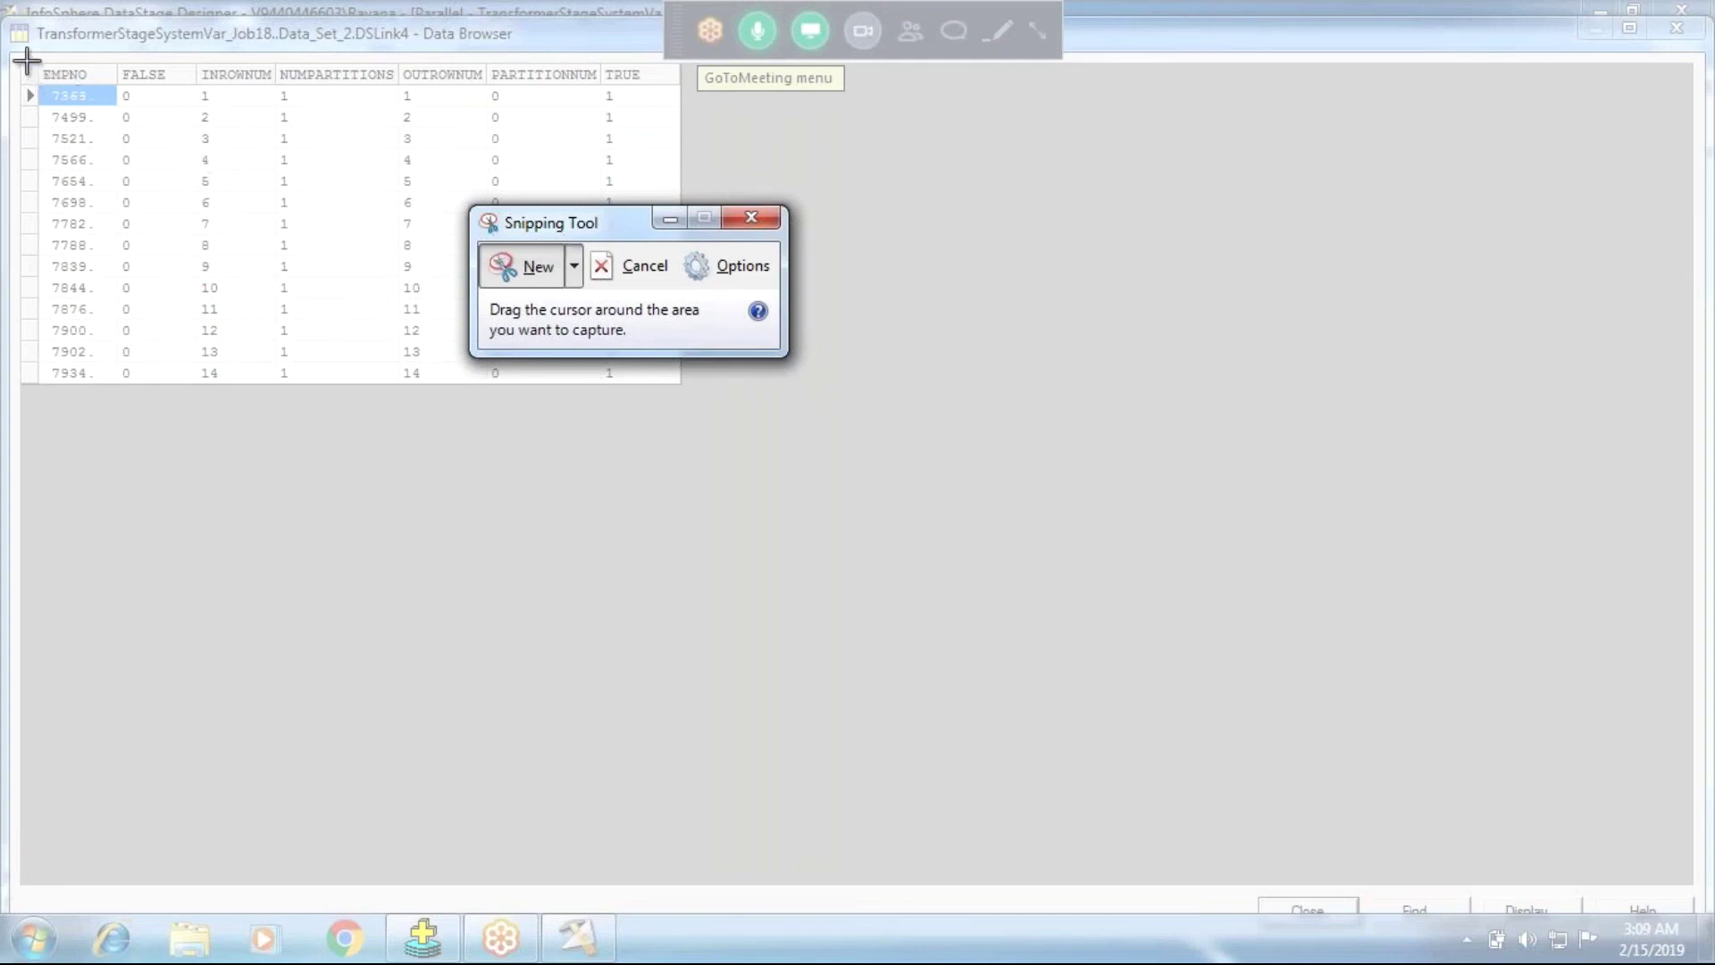
pyautogui.moveTo(27, 61); pyautogui.dragTo(687, 404)
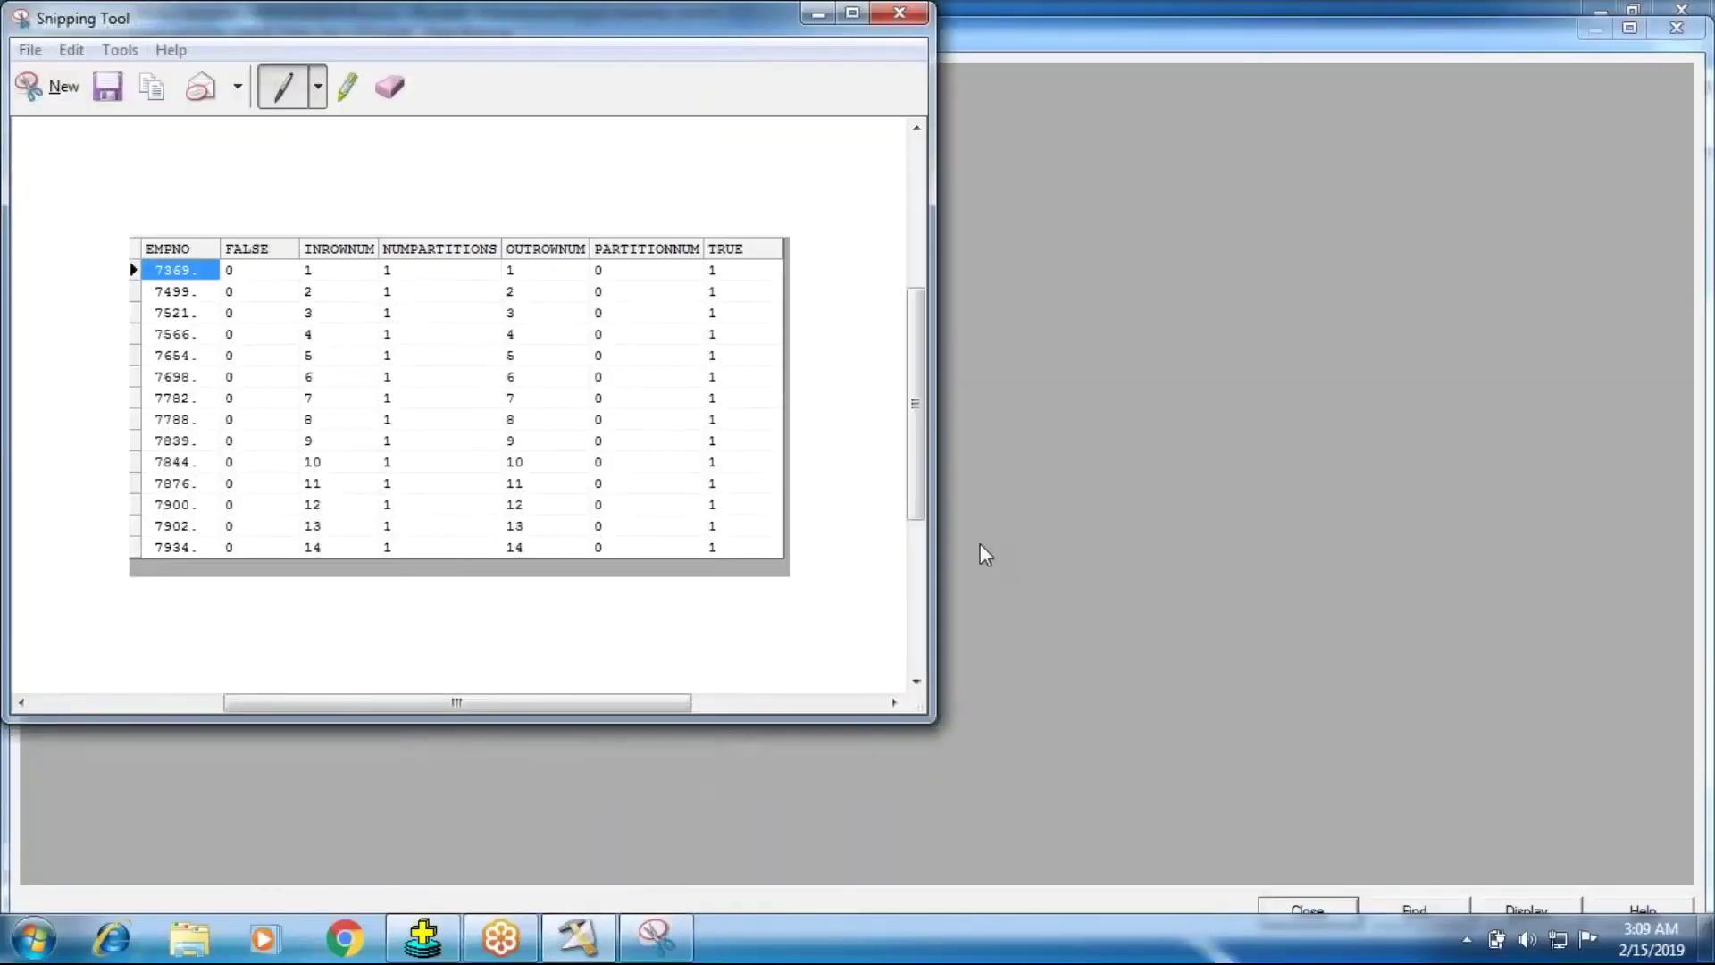
# Close the DSLink4 data and view the DSLink16 data of Data_Set_17, accepting the job parameters as they are.
pyautogui.click(979, 543)
pyautogui.click(1324, 902)
pyautogui.rightClick(726, 500)
pyautogui.click(849, 587)
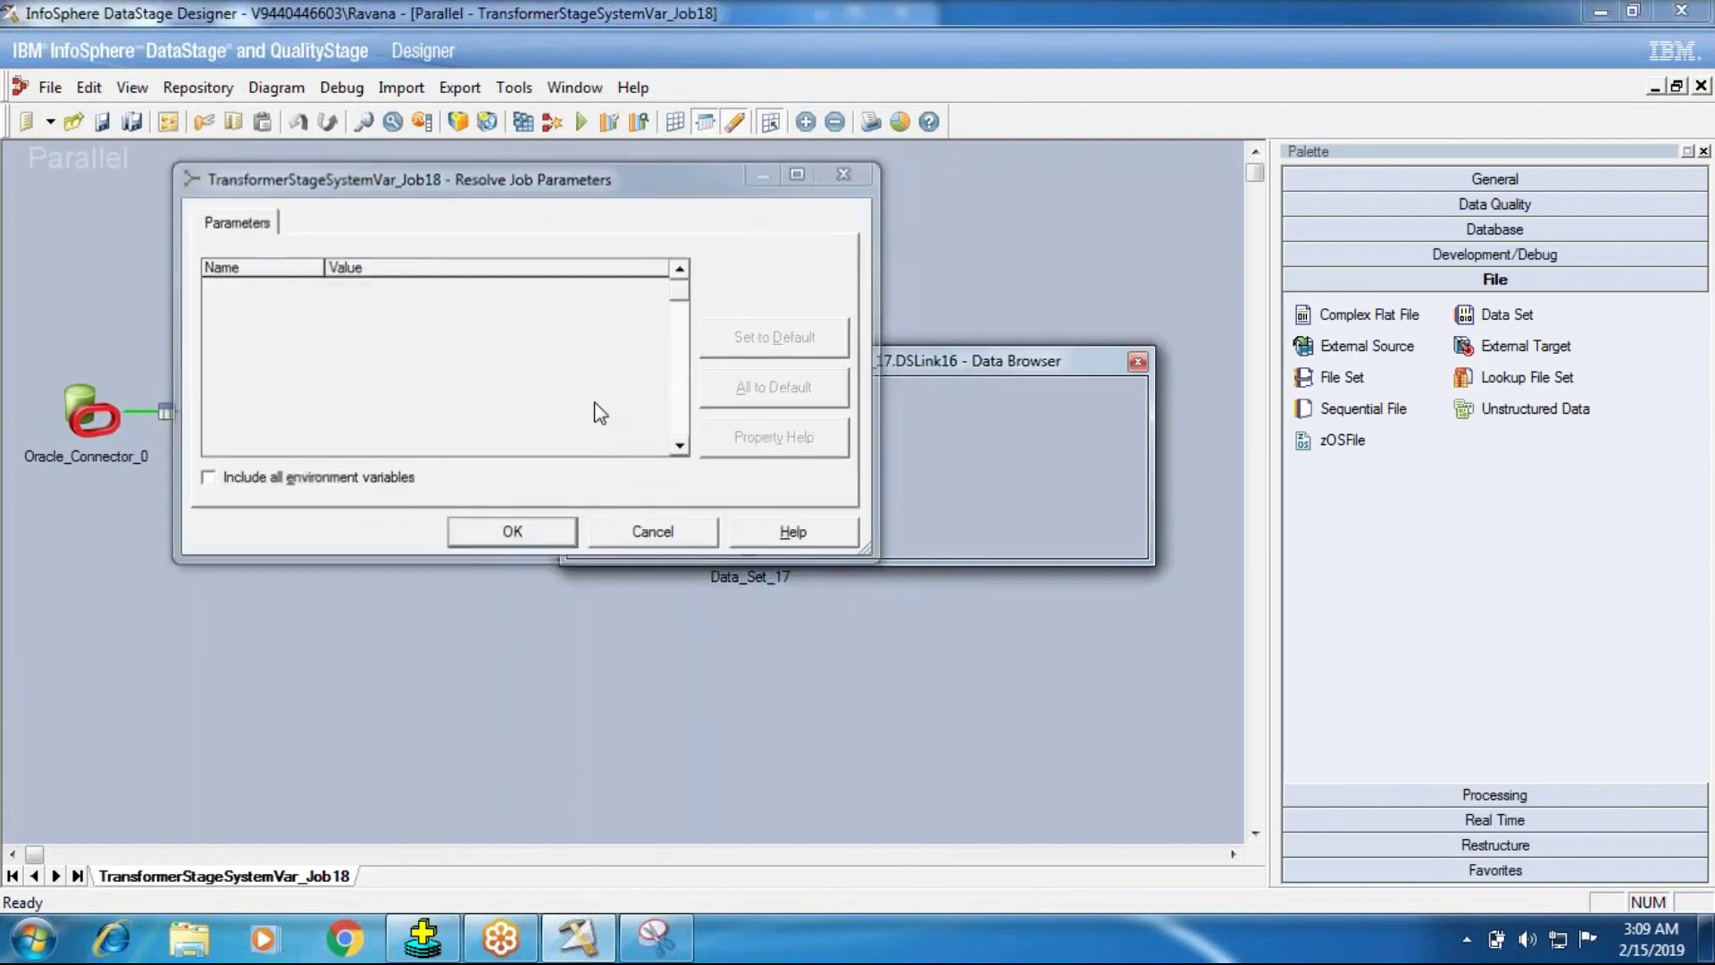
pyautogui.press('Return')
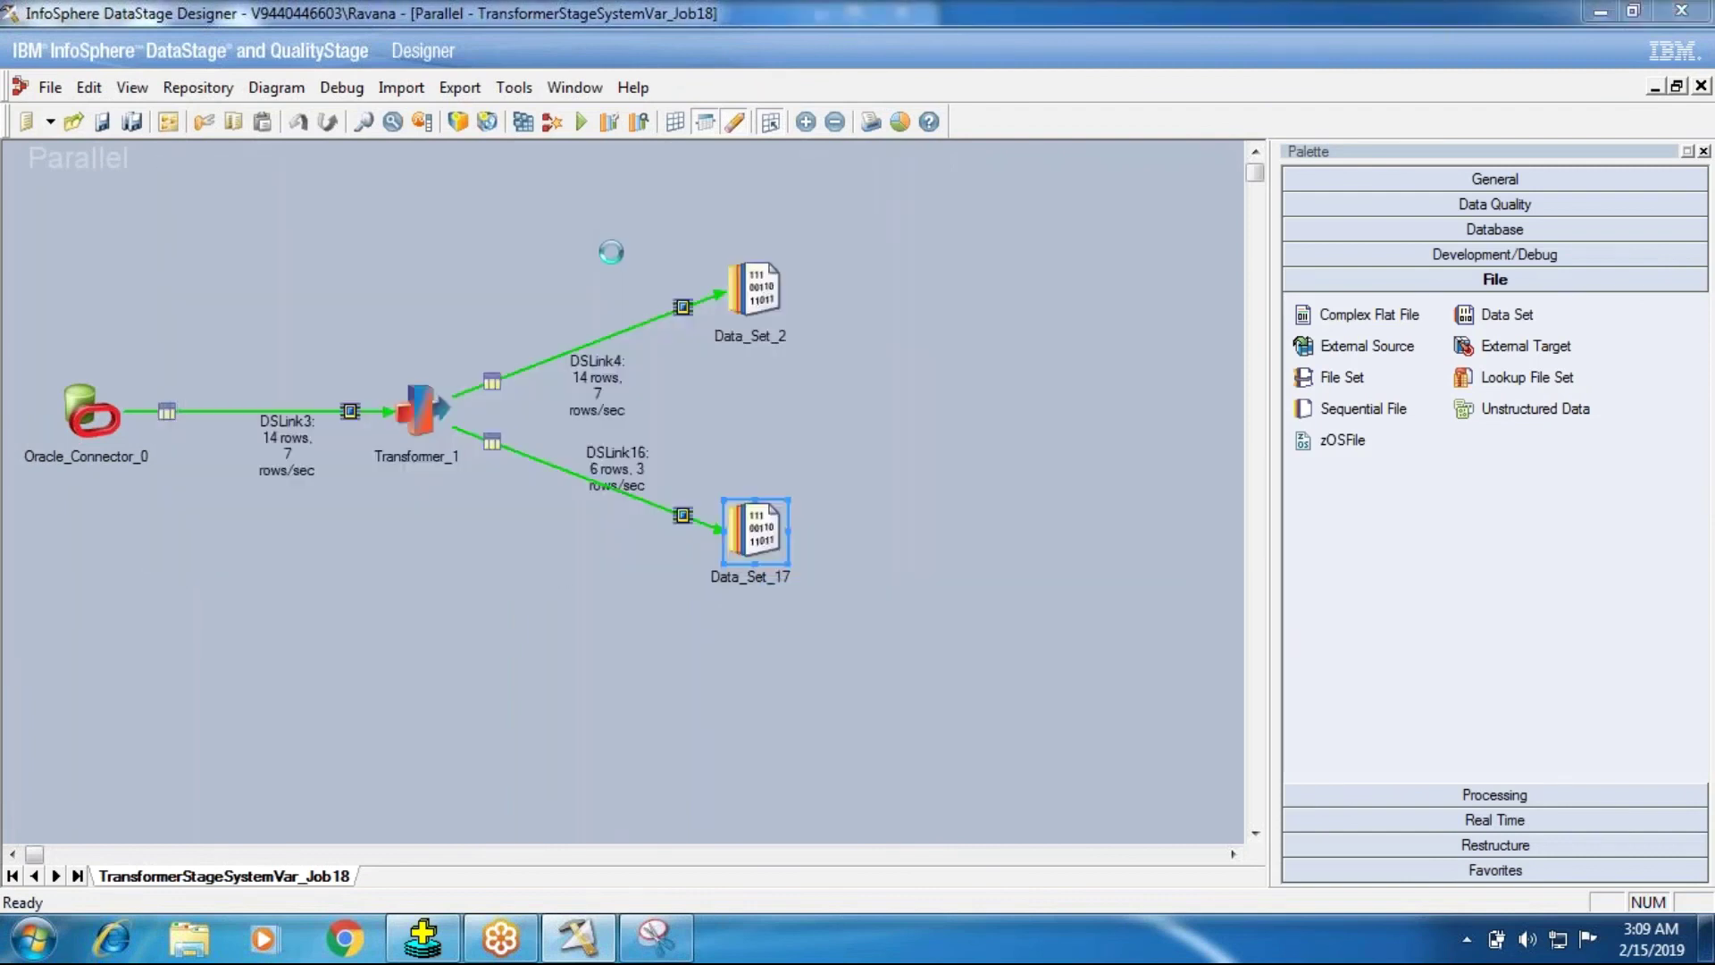
# Bring up the captured DSLink4 snip and move it clear of the DSLink16 data to compare both tables.
pyautogui.moveTo(658, 940)
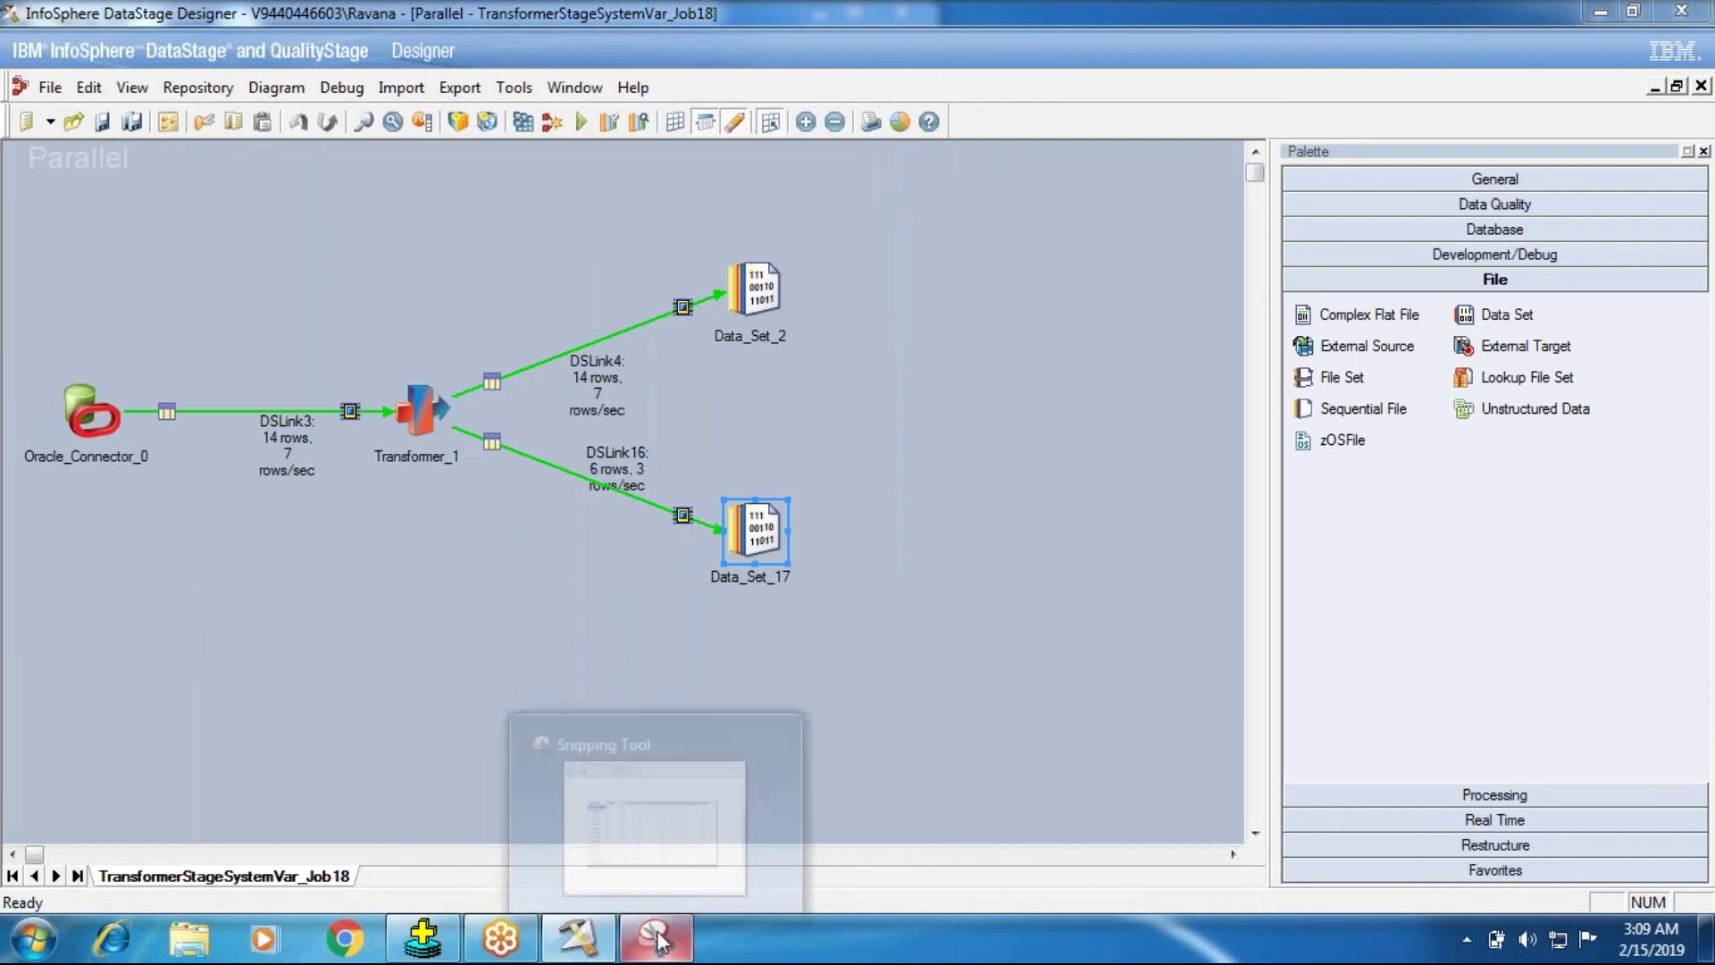
pyautogui.click(659, 940)
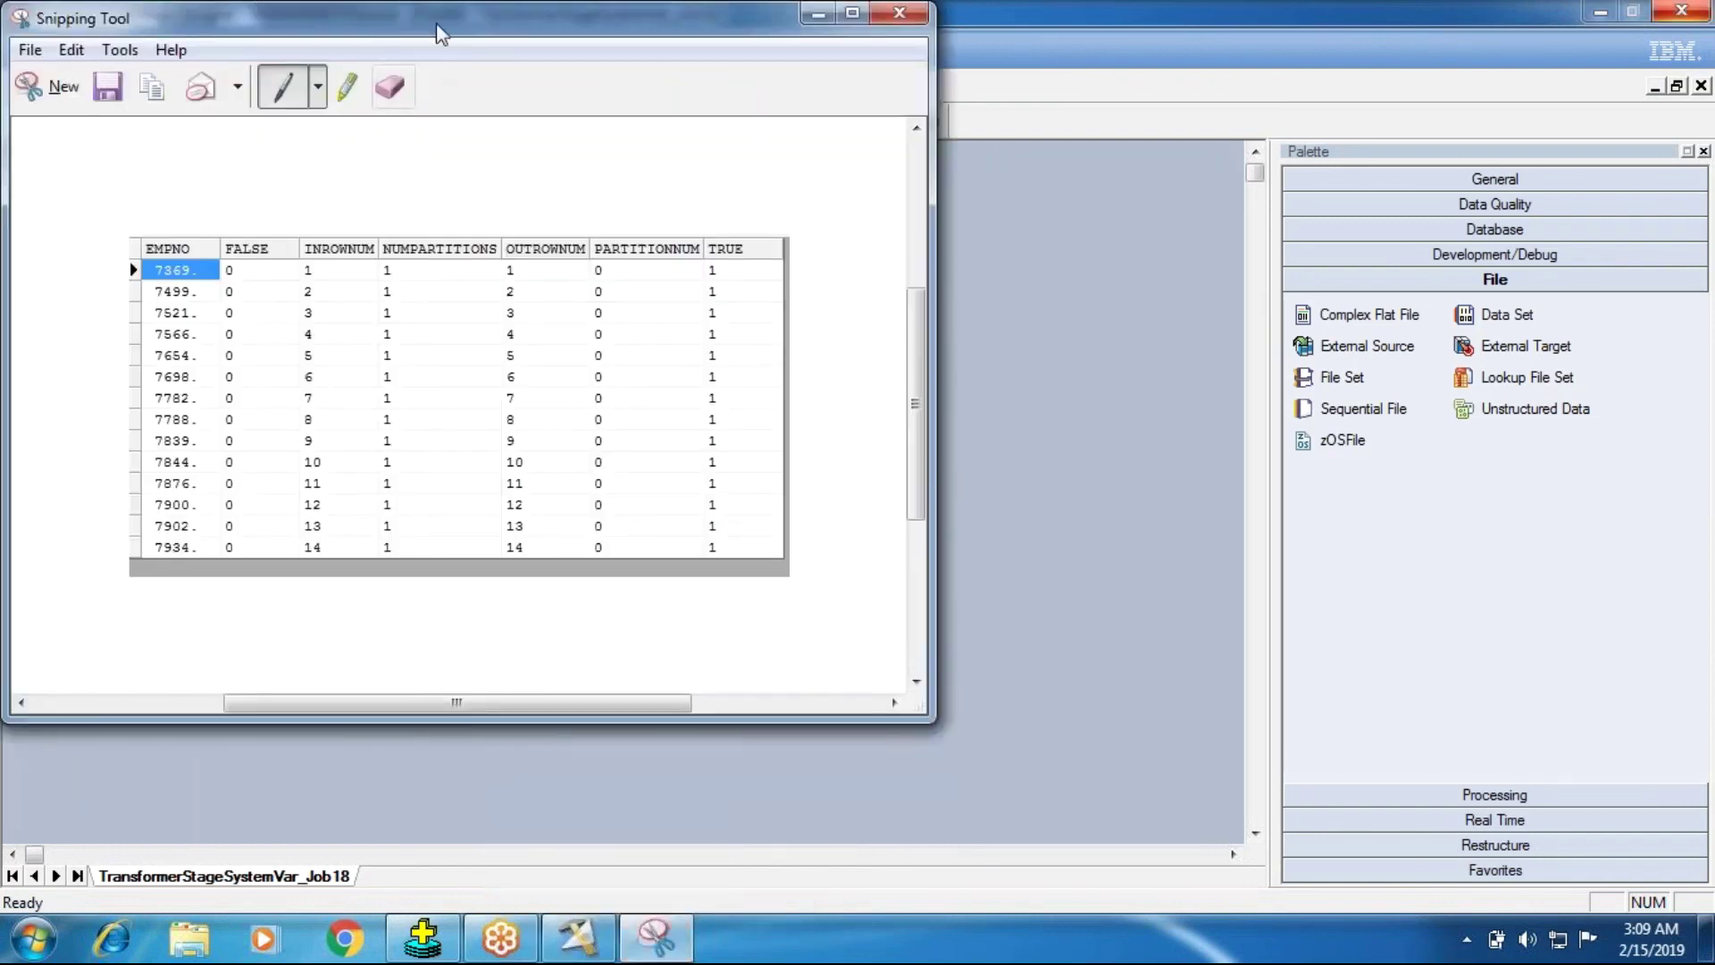
pyautogui.moveTo(438, 9); pyautogui.dragTo(1056, 210)
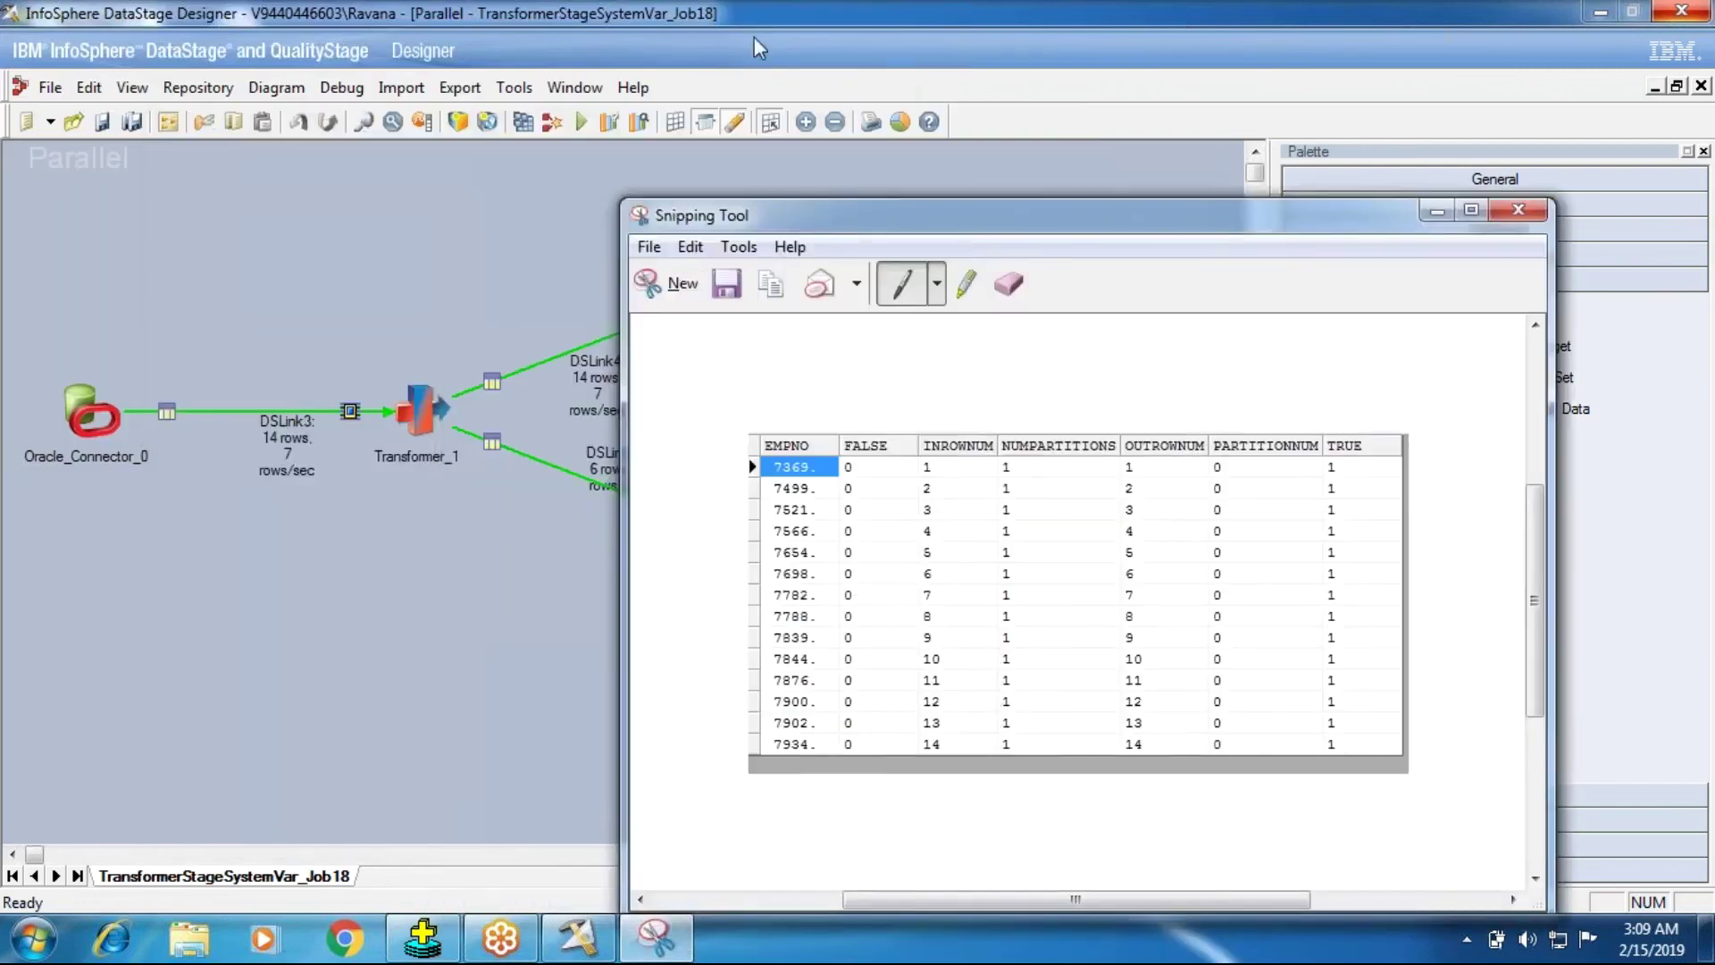
pyautogui.click(754, 37)
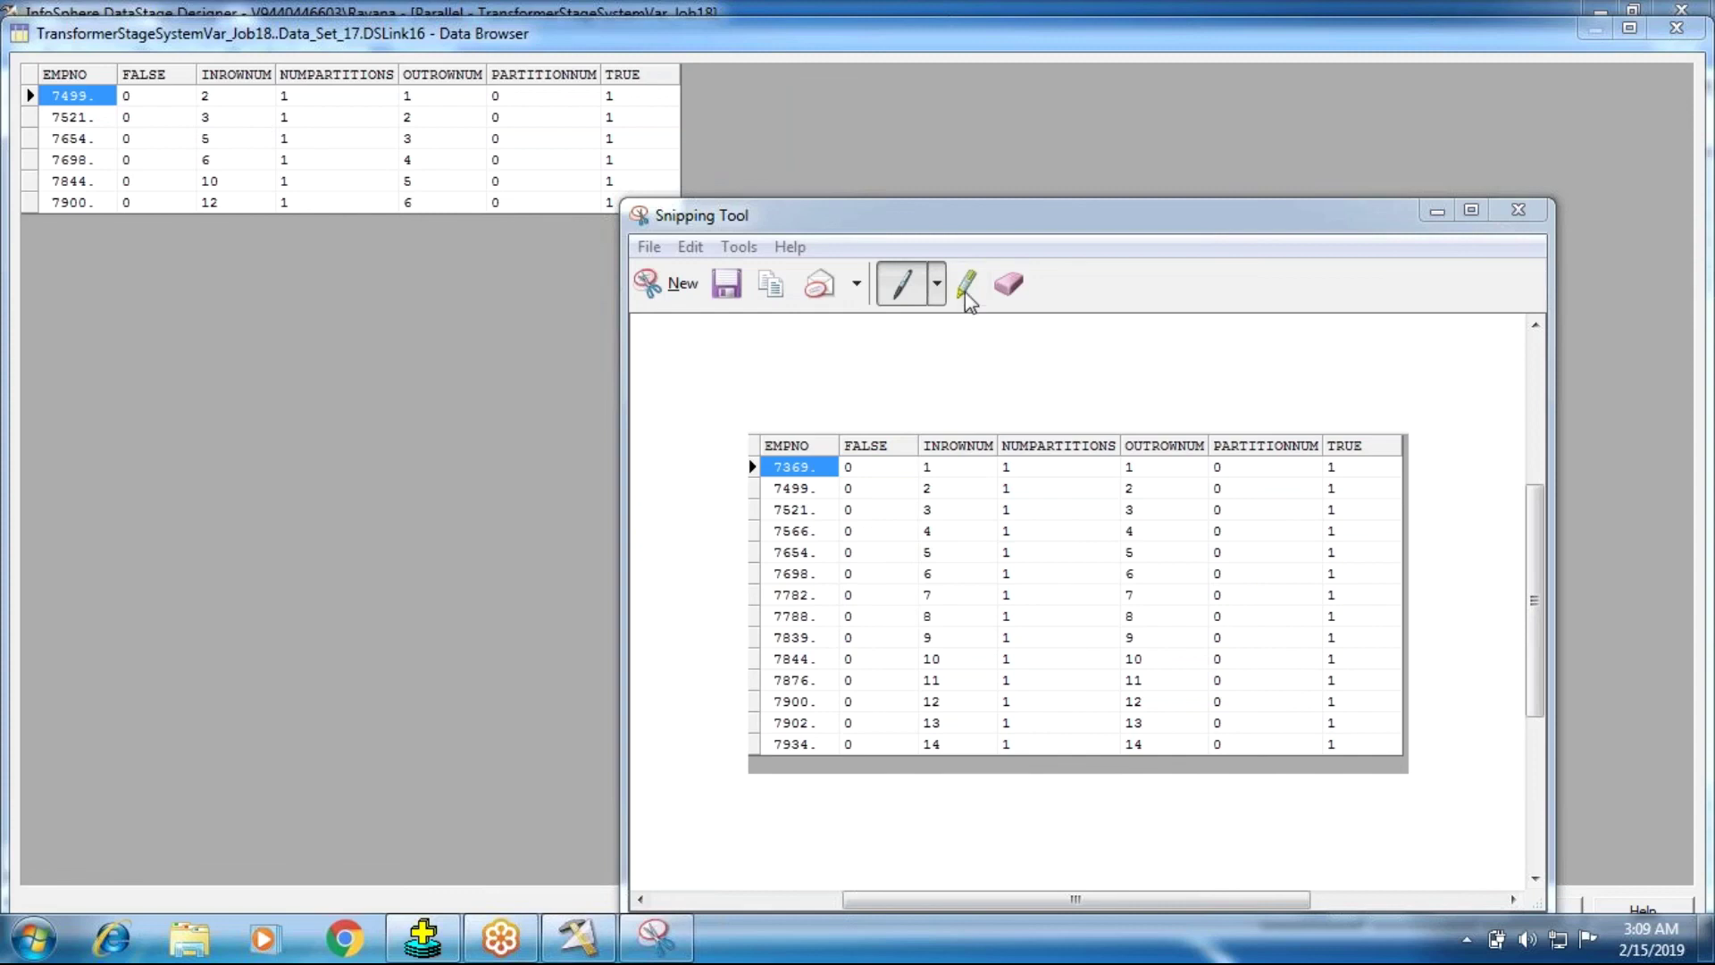
# Mark the EMPNO 7499 row and its INROWNUM value in the snip with the blue pen, and close the snip without saving.
pyautogui.click(880, 315)
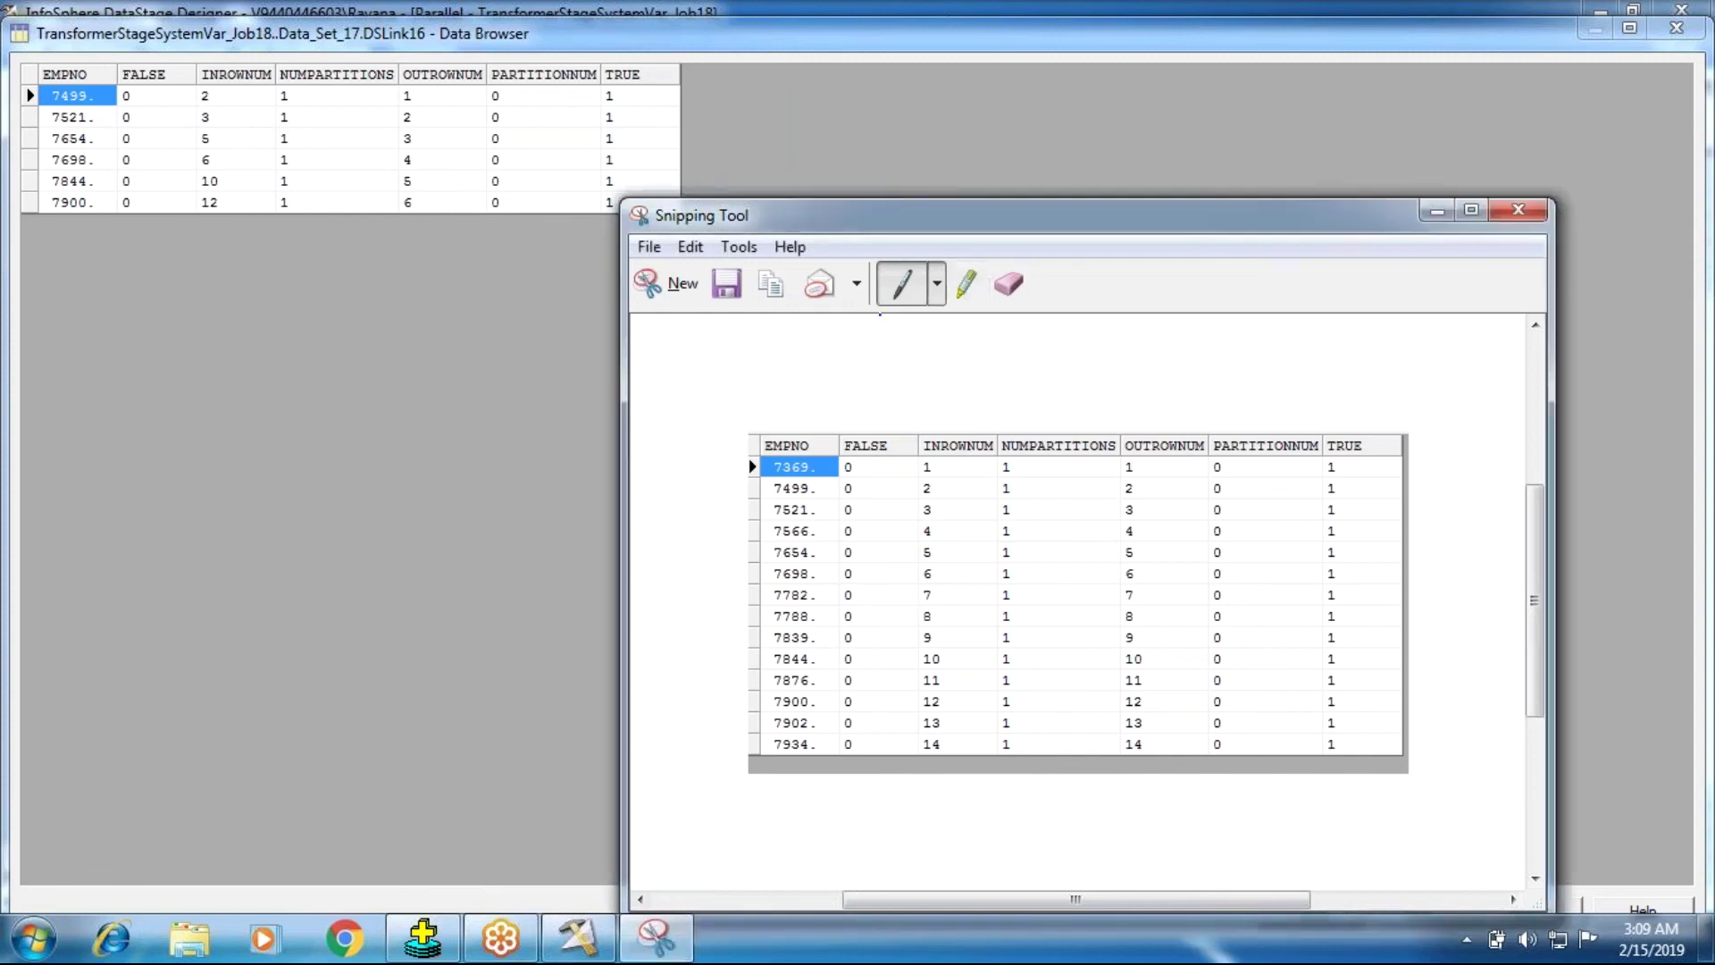
pyautogui.click(937, 285)
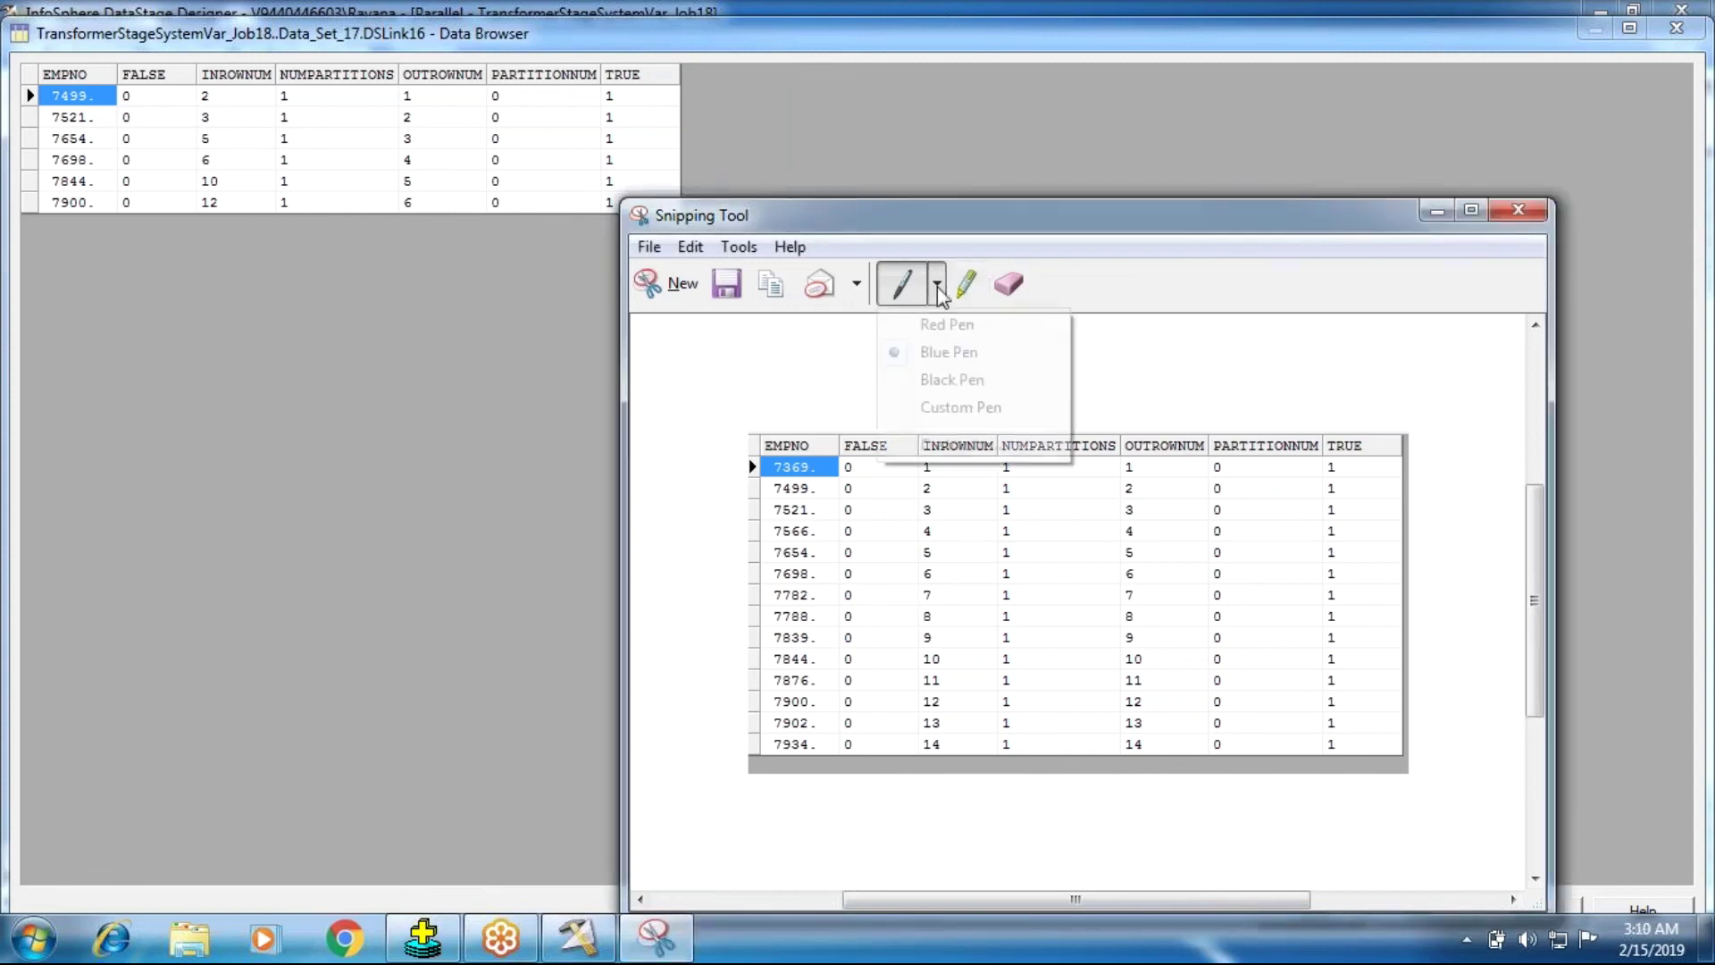
pyautogui.click(971, 290)
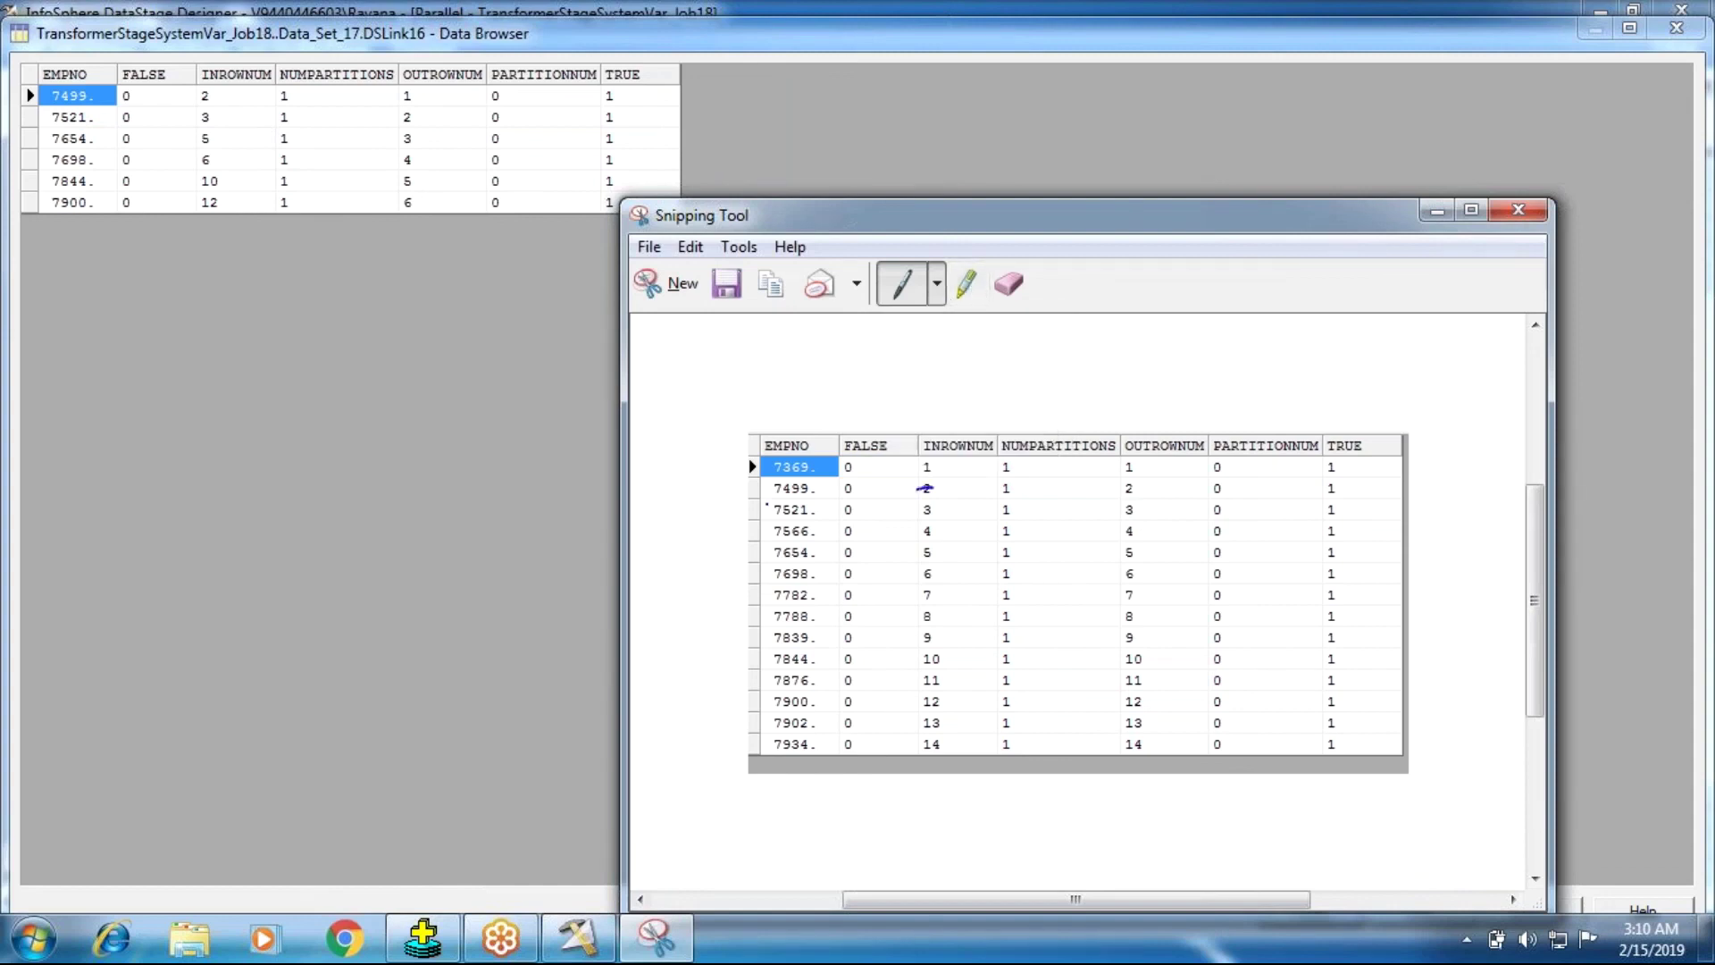
pyautogui.moveTo(771, 504); pyautogui.dragTo(938, 491)
pyautogui.click(1518, 209)
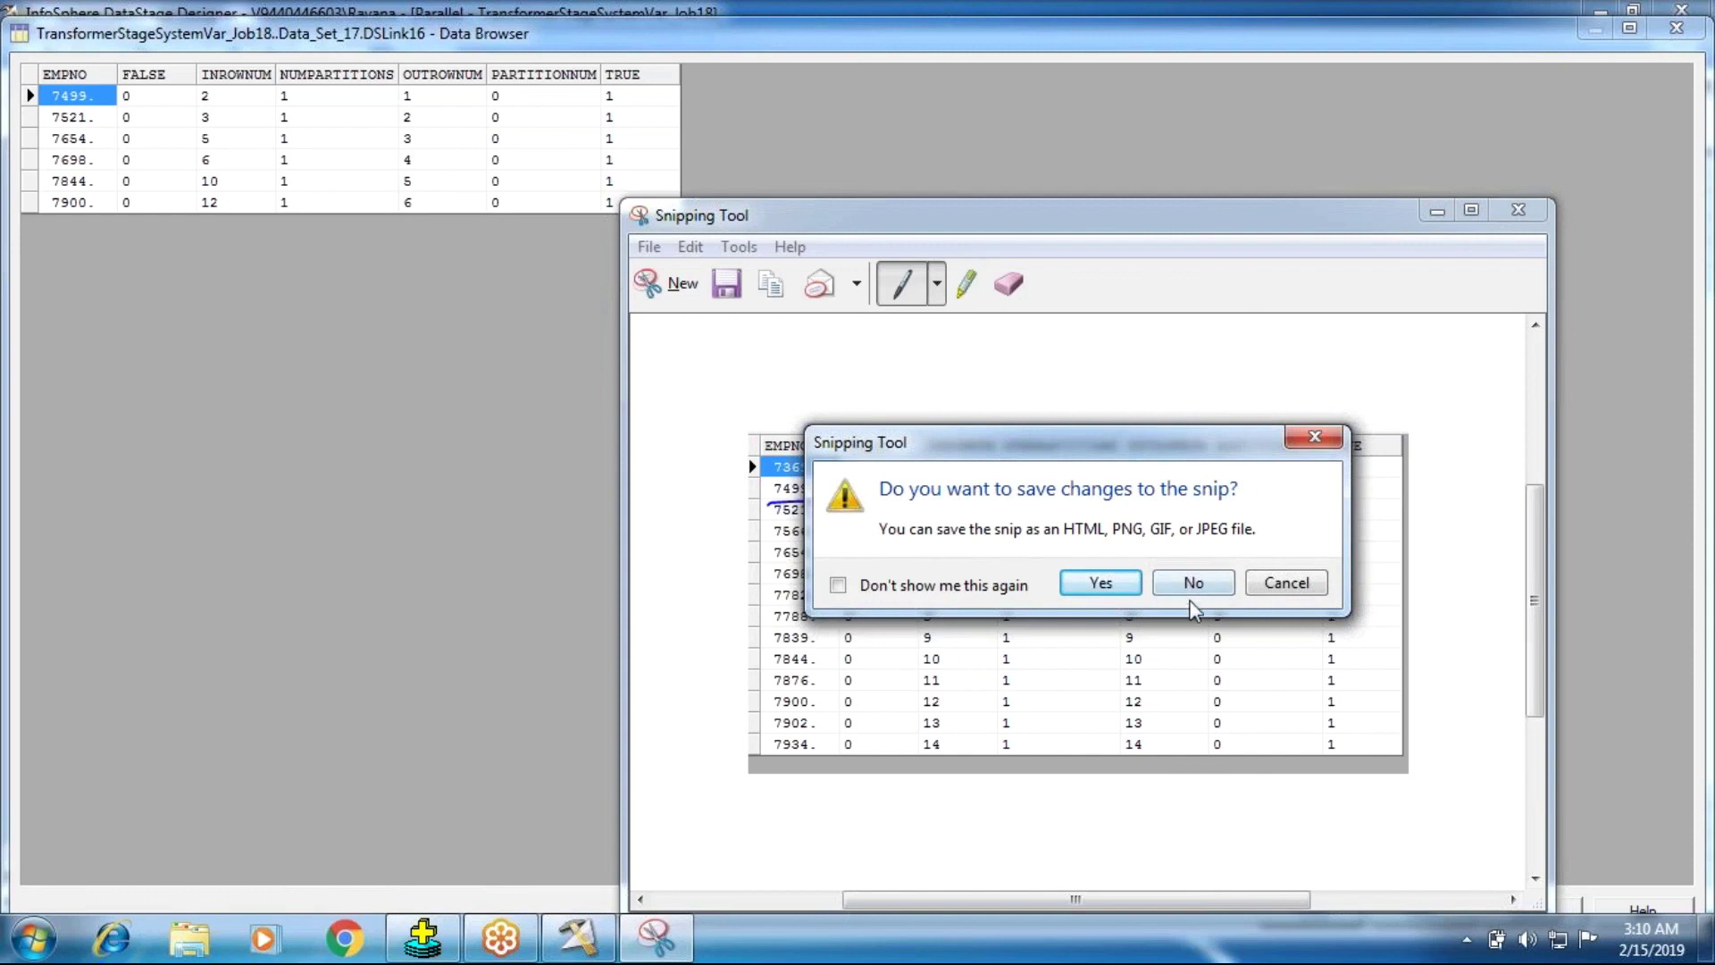
pyautogui.click(1209, 581)
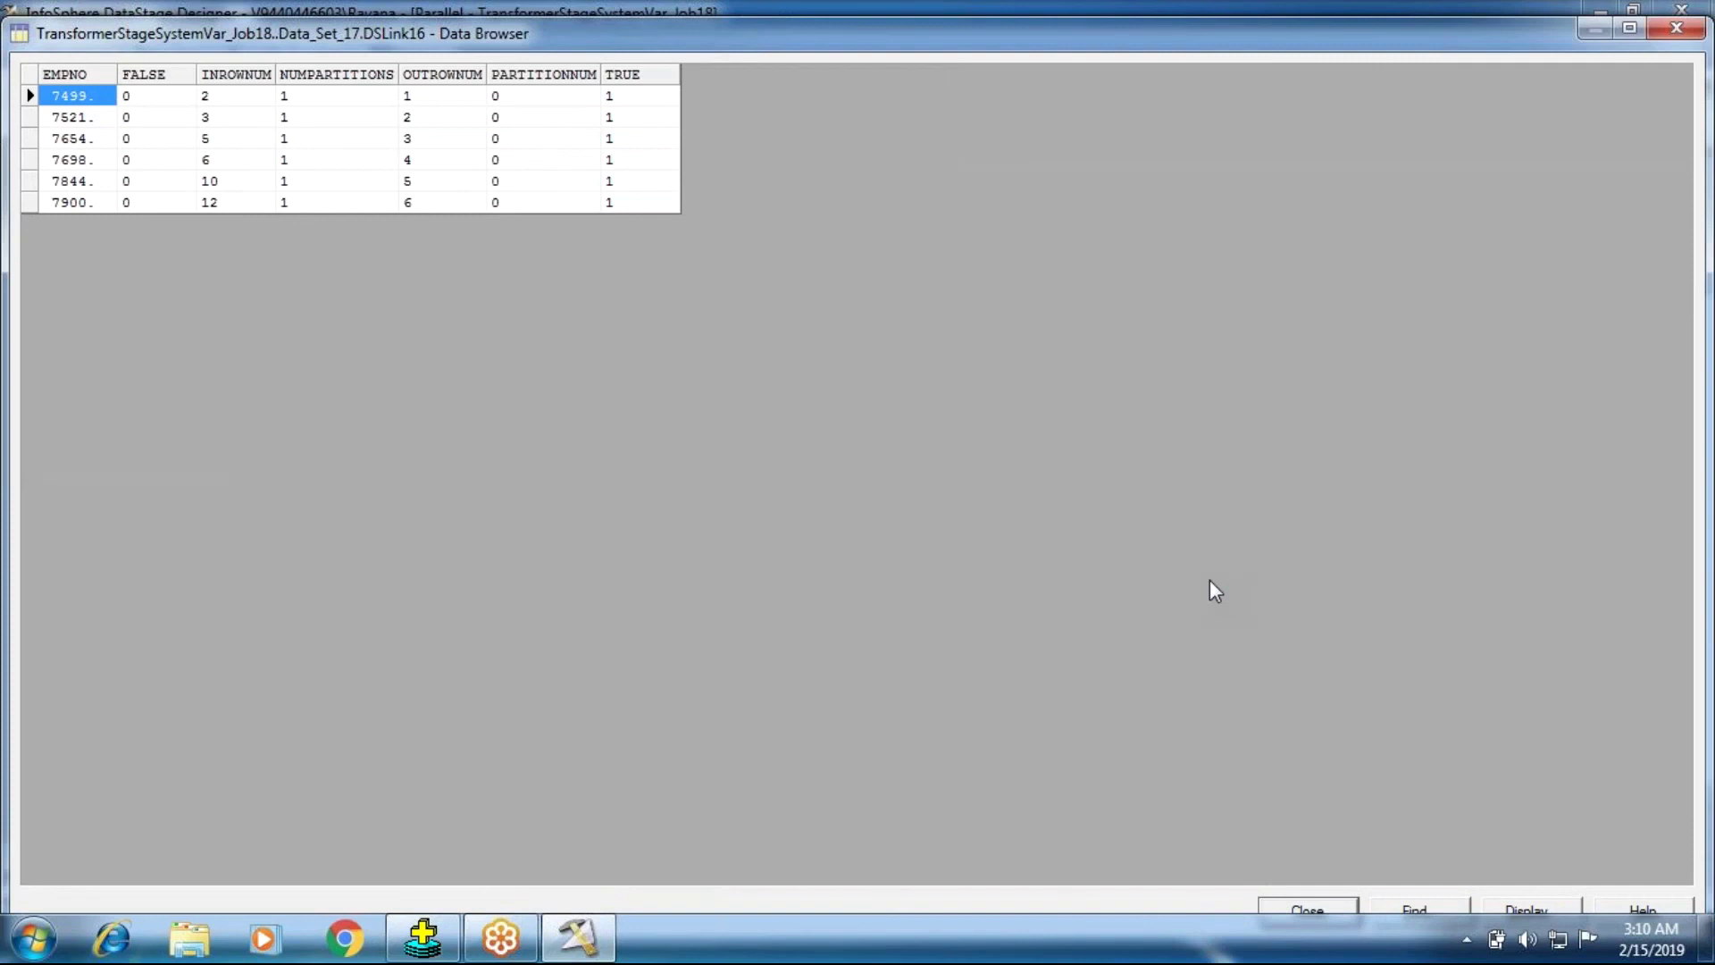
# Close the DSLink16 data, review the DSLink16 constraint and derivations in Transformer_1 with DSLink4 collapsed, and close the stage editor.
pyautogui.click(1306, 911)
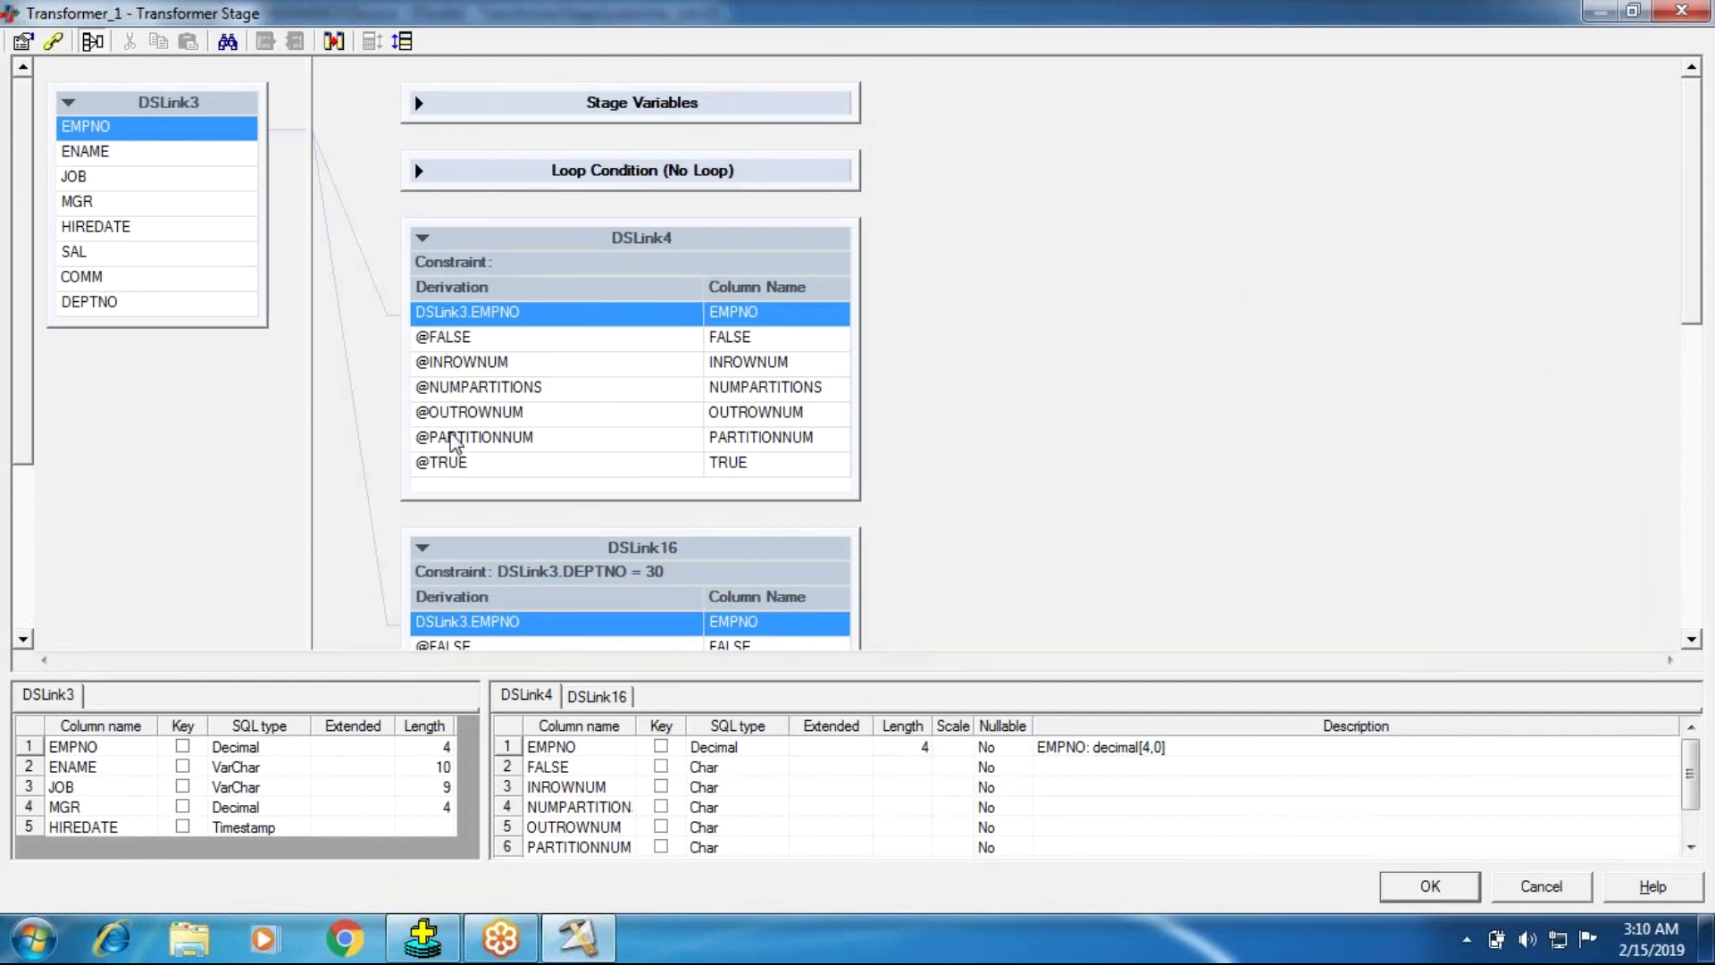
pyautogui.click(429, 253)
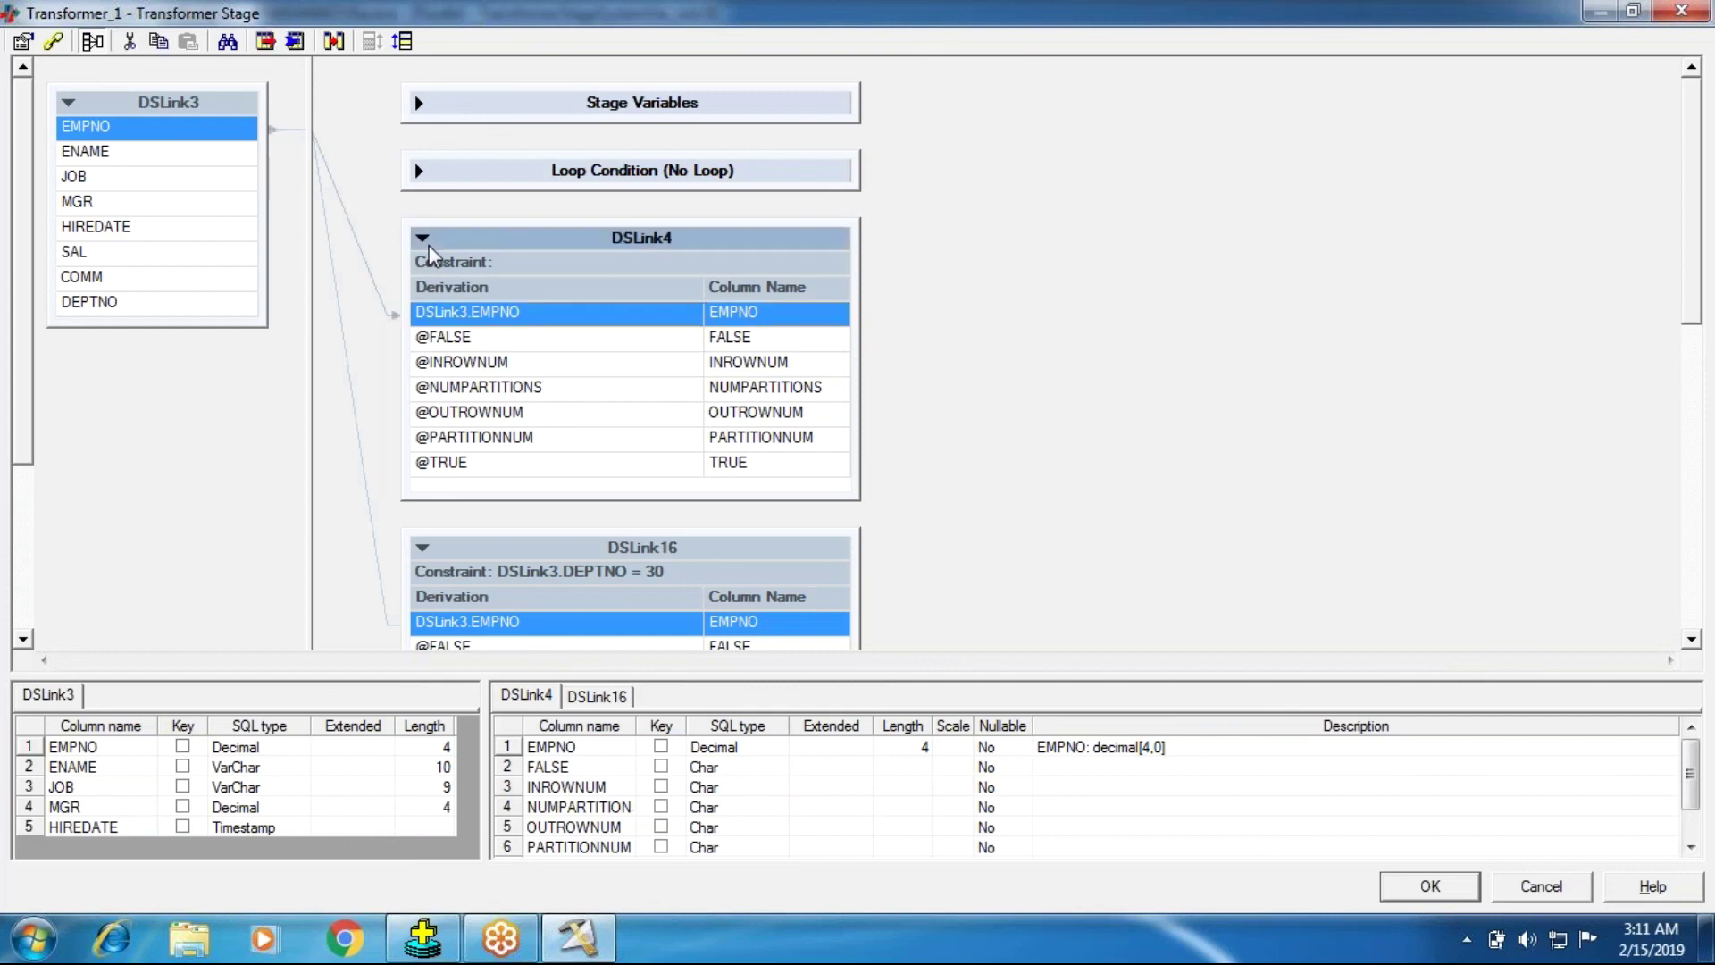
pyautogui.click(424, 239)
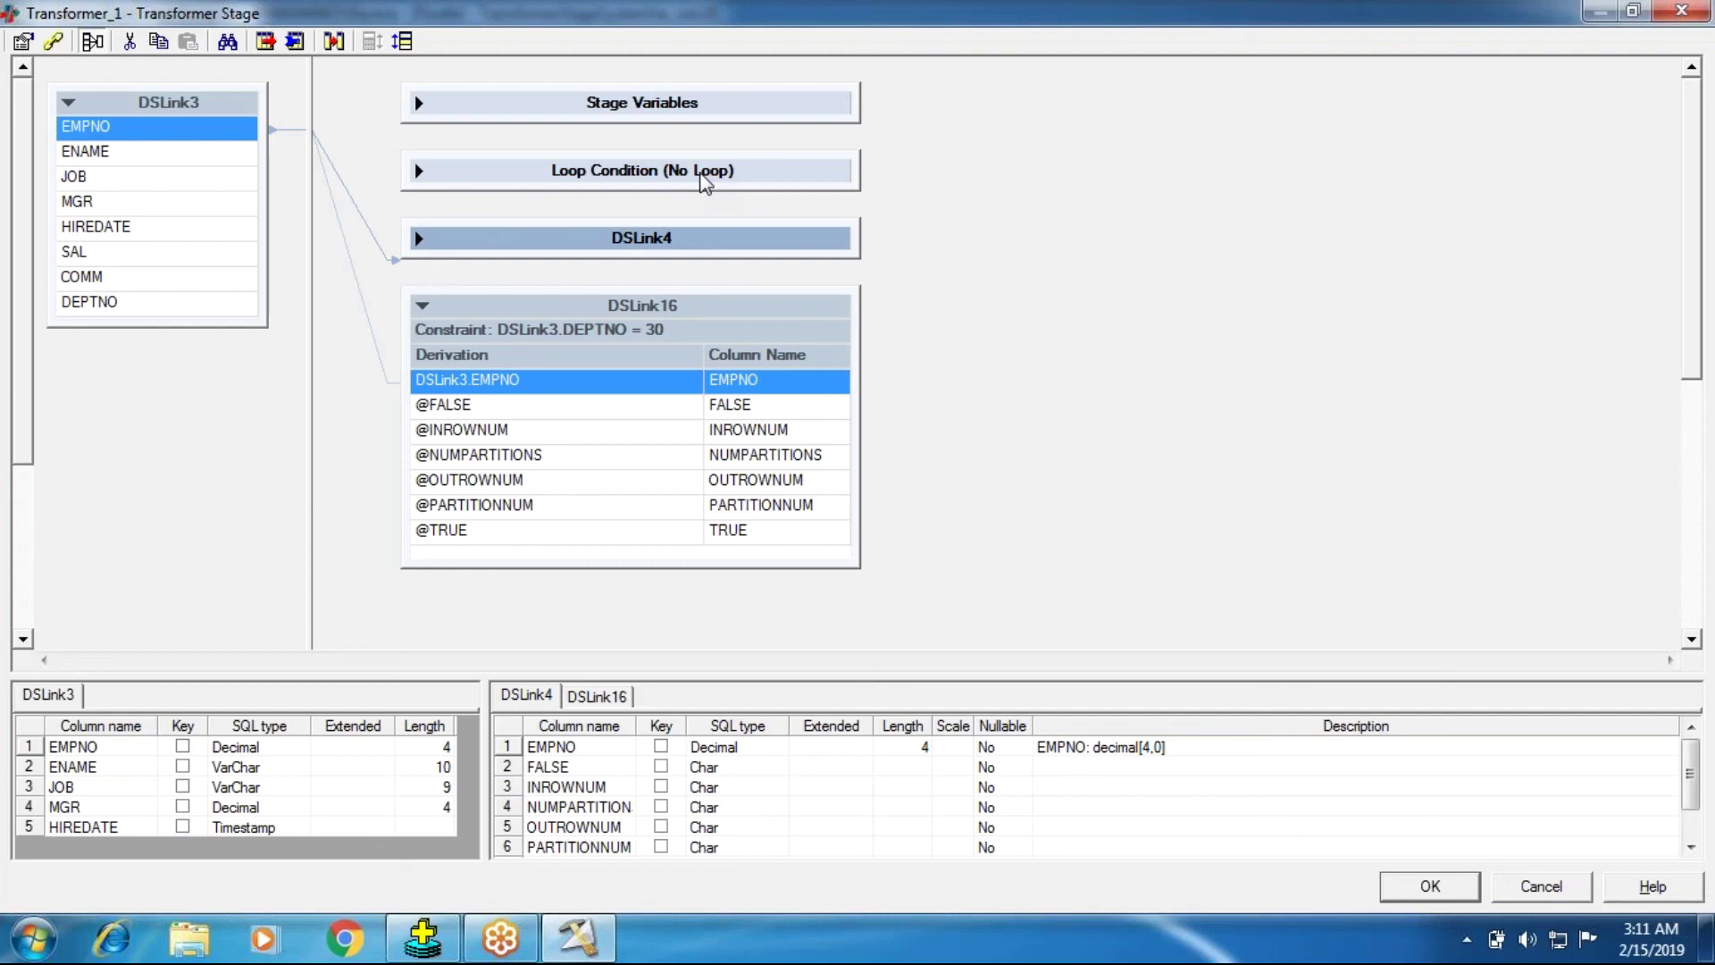
pyautogui.click(1445, 889)
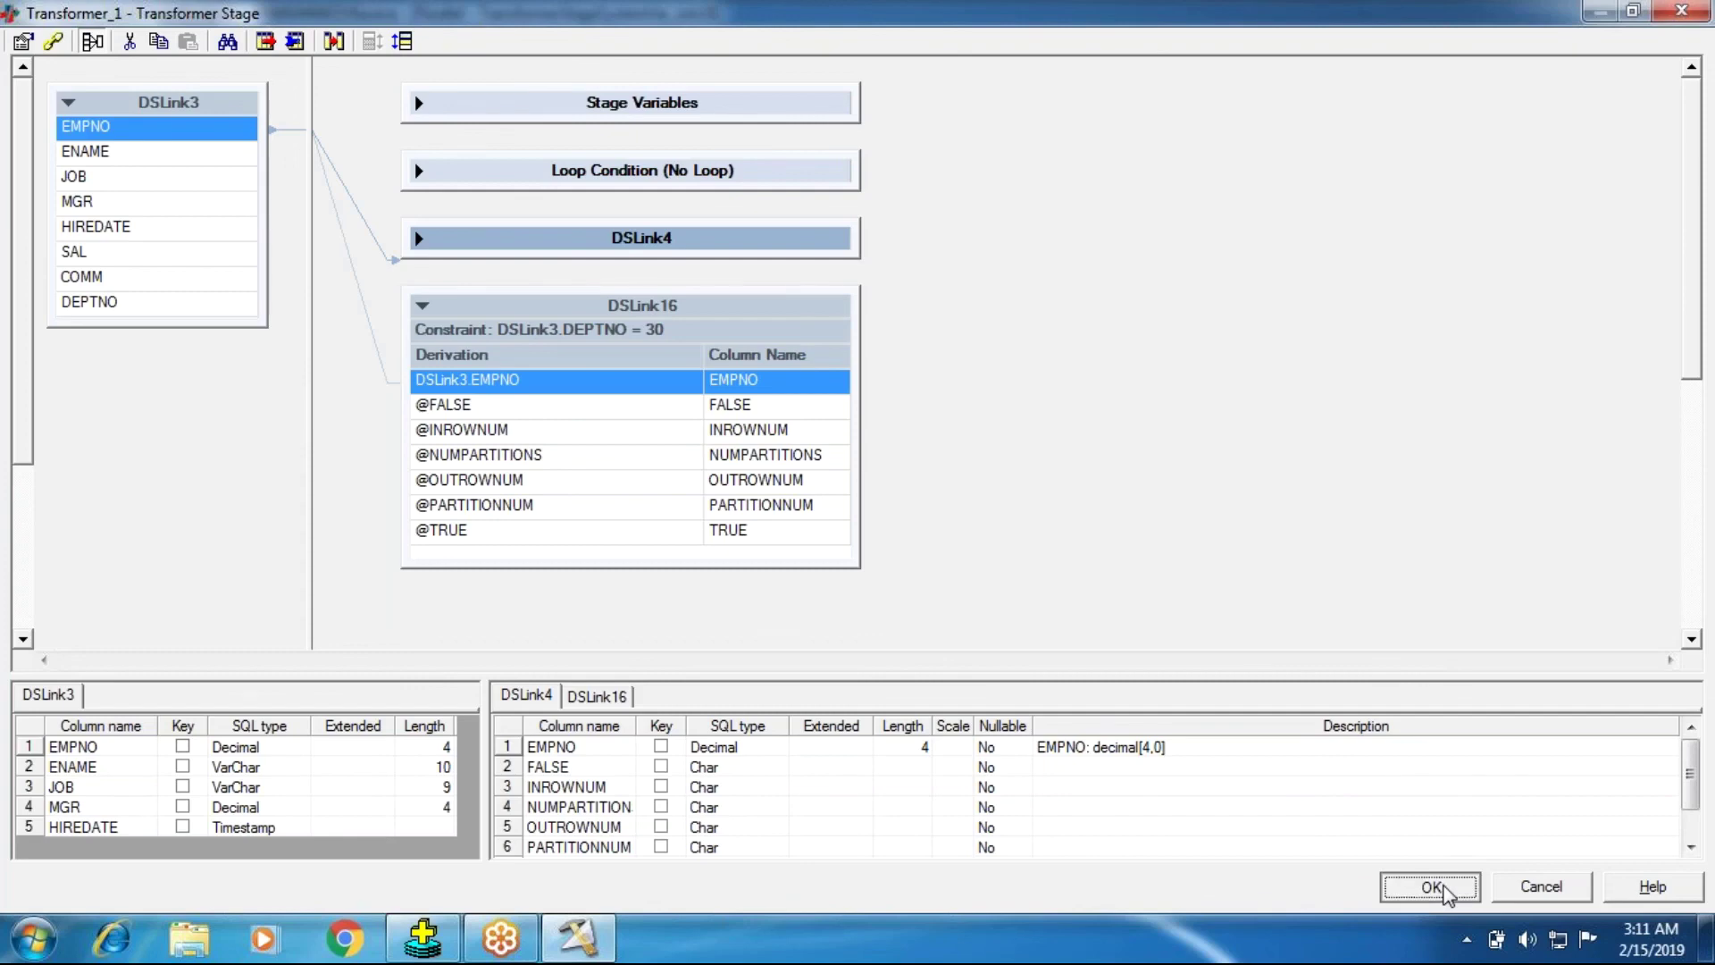